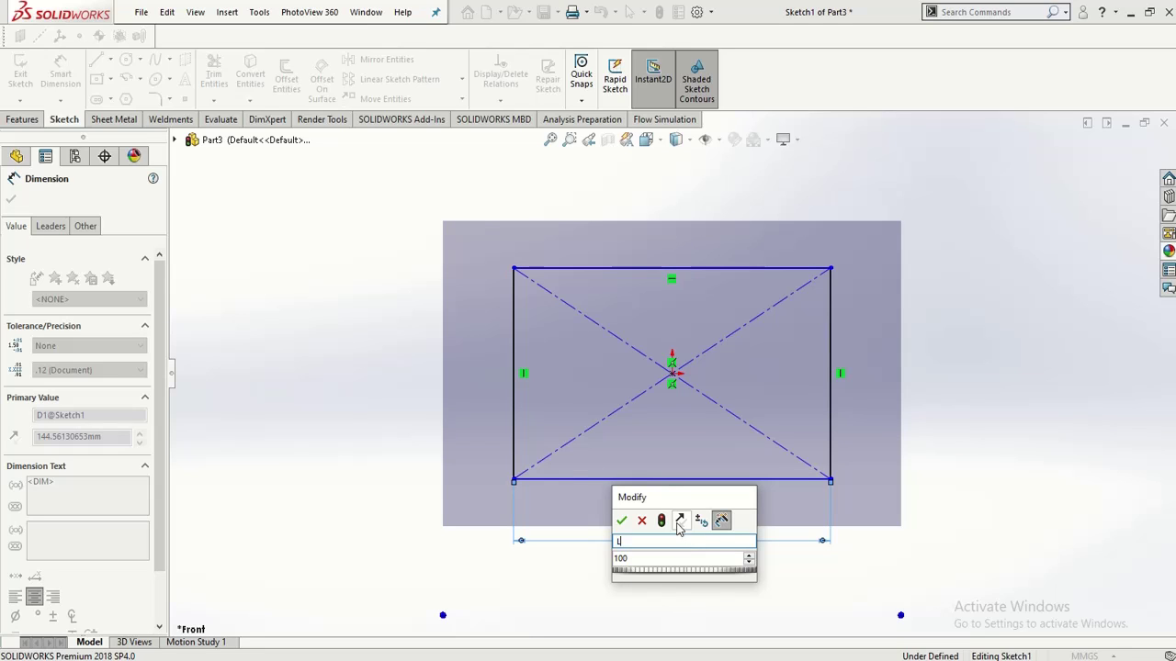
Step: Accept the rectangle's 100 mm horizontal dimension named L, and dimension its vertical side at 60 mm with the name W, finishing the sketch
left_click(622, 521)
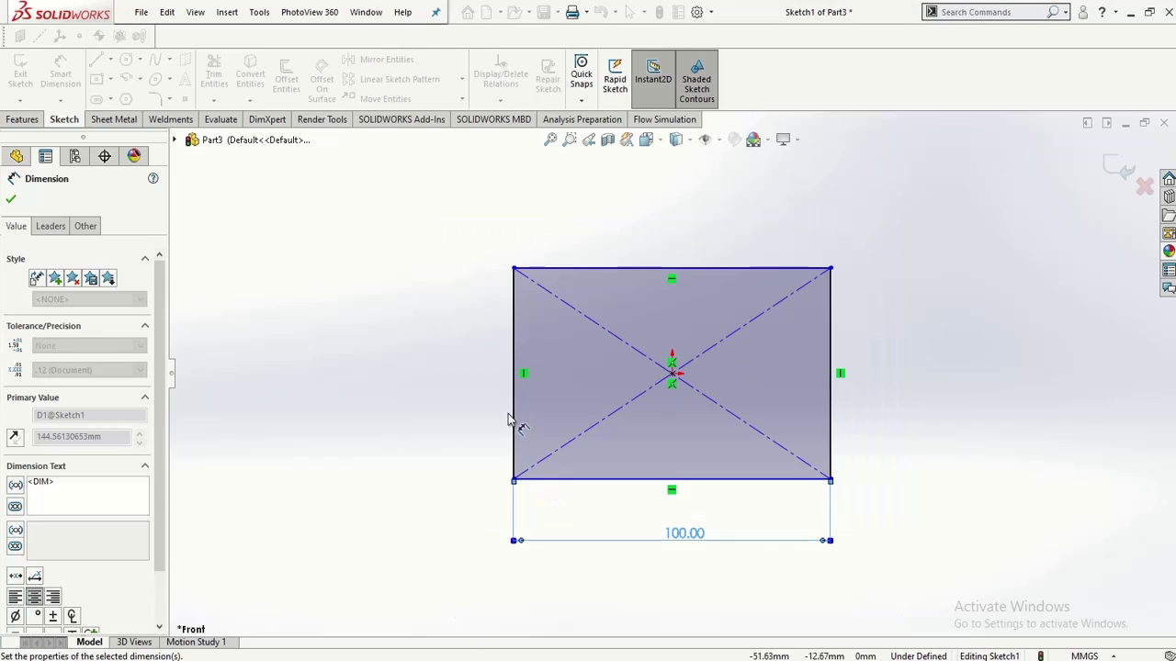
left_click(512, 380)
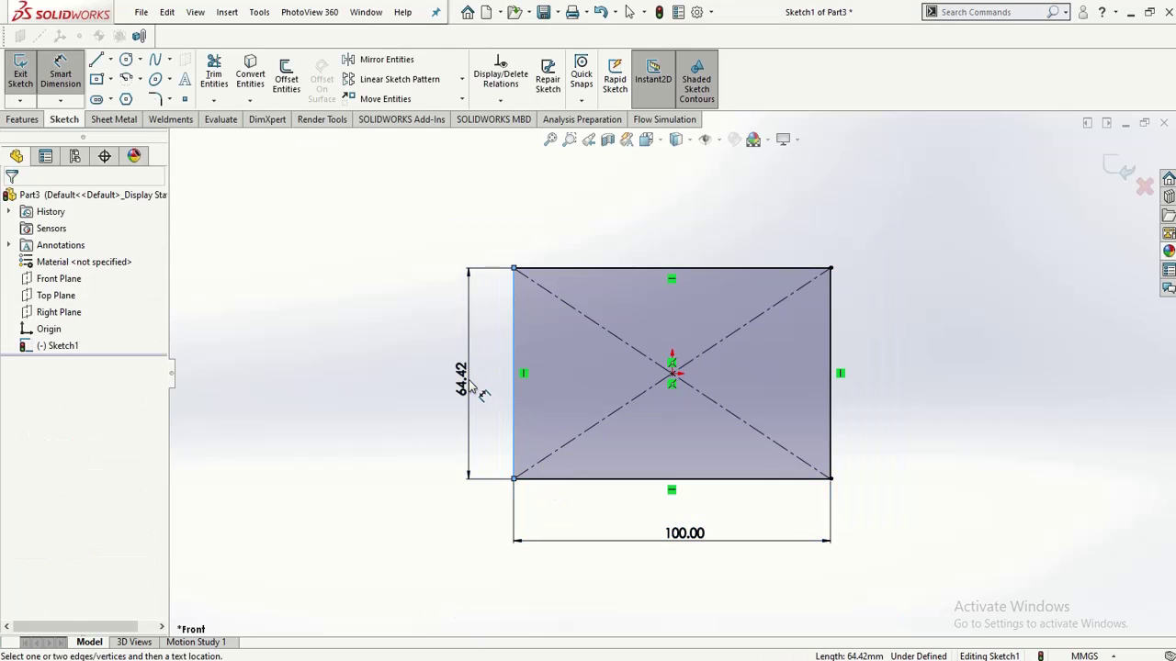
left_click(467, 353)
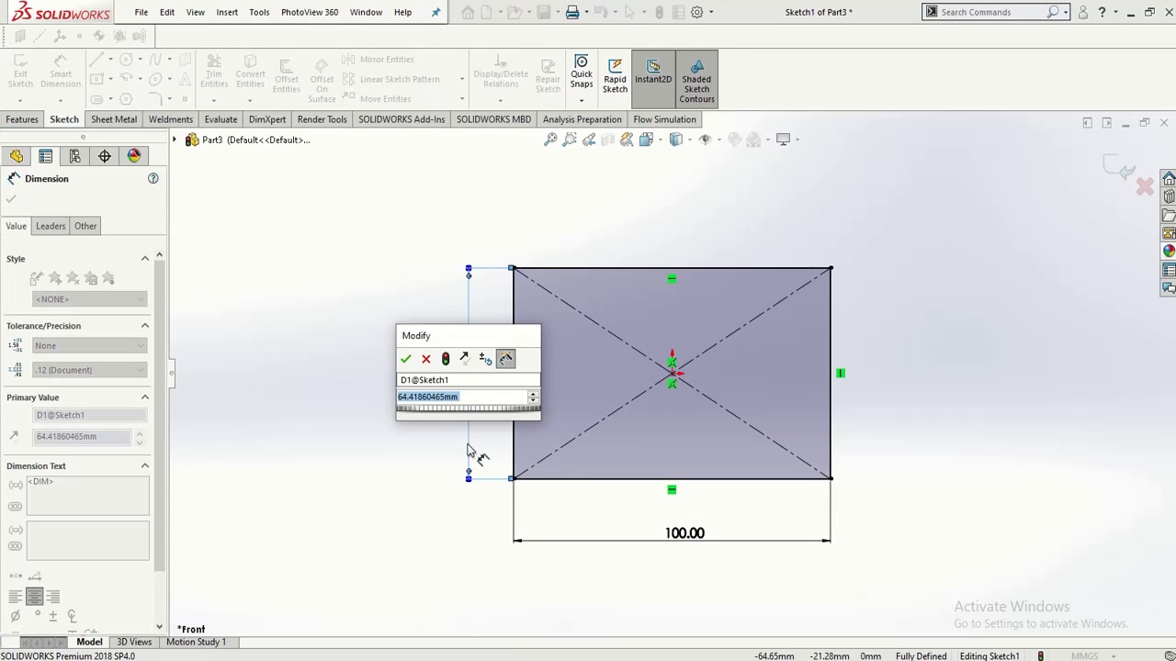
type("60")
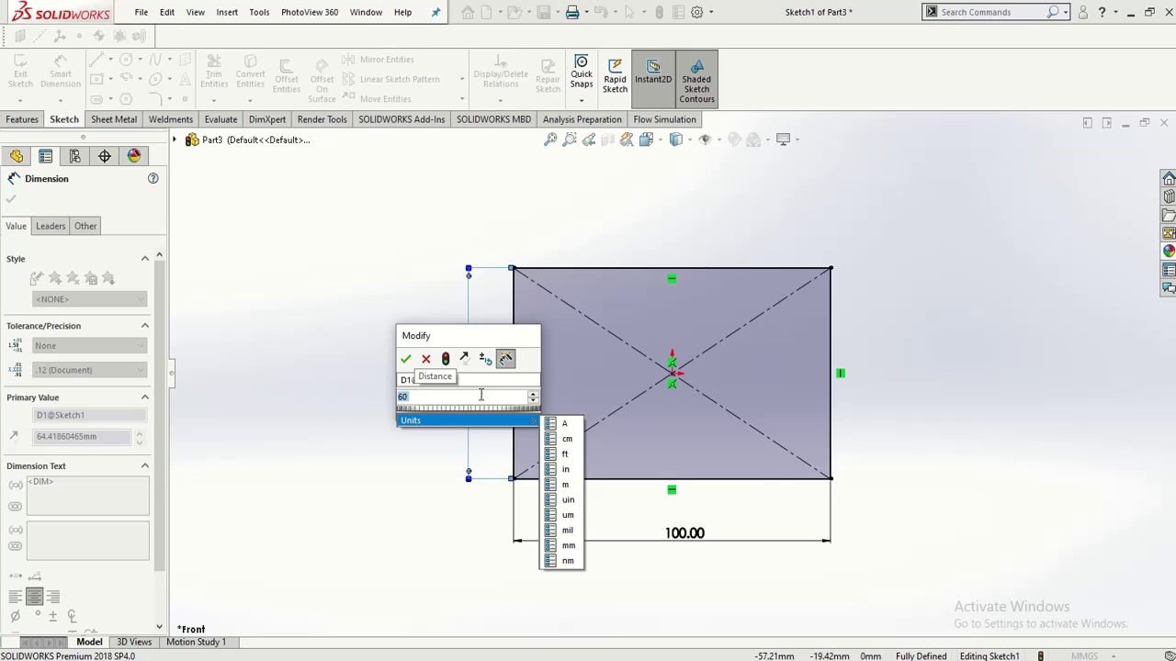
left_click(487, 380)
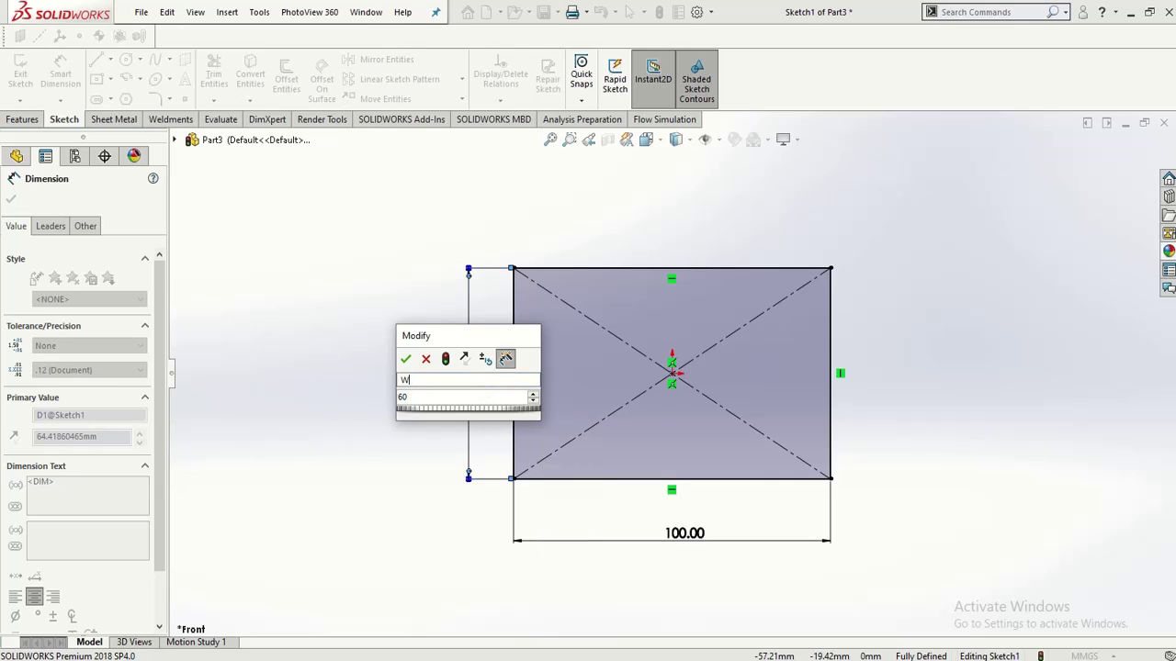
left_click(405, 358)
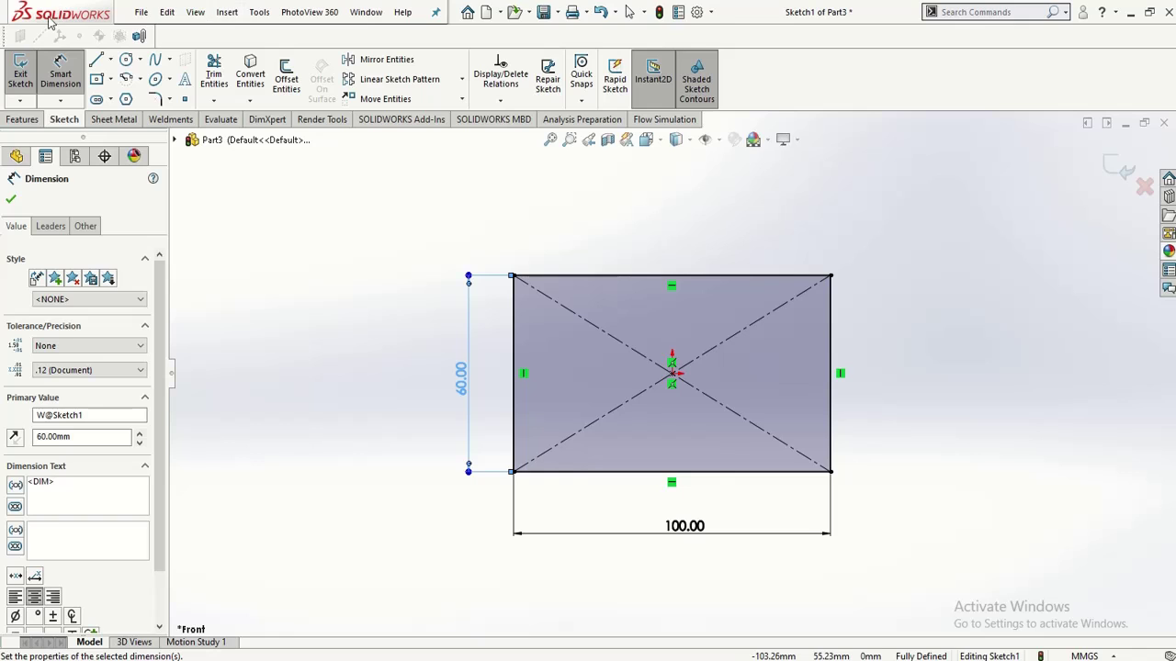
left_click(20, 72)
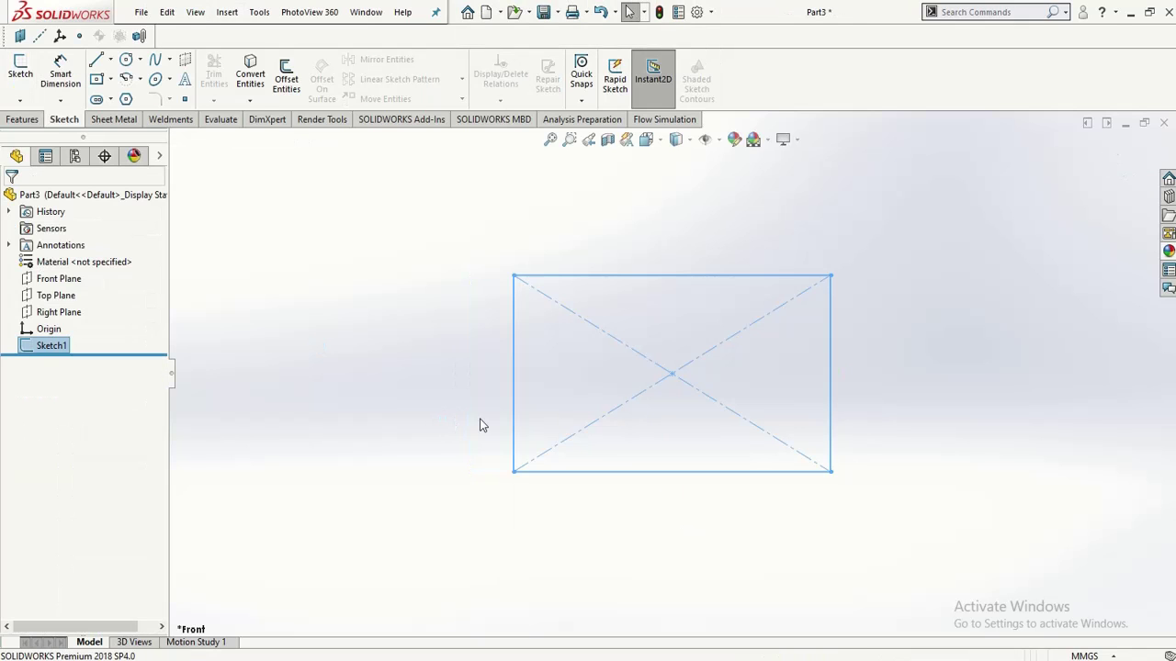
Step: Extrude the rectangle sketch as a solid boss with a blind depth of 50 mm
left_click(31, 120)
left_click(26, 78)
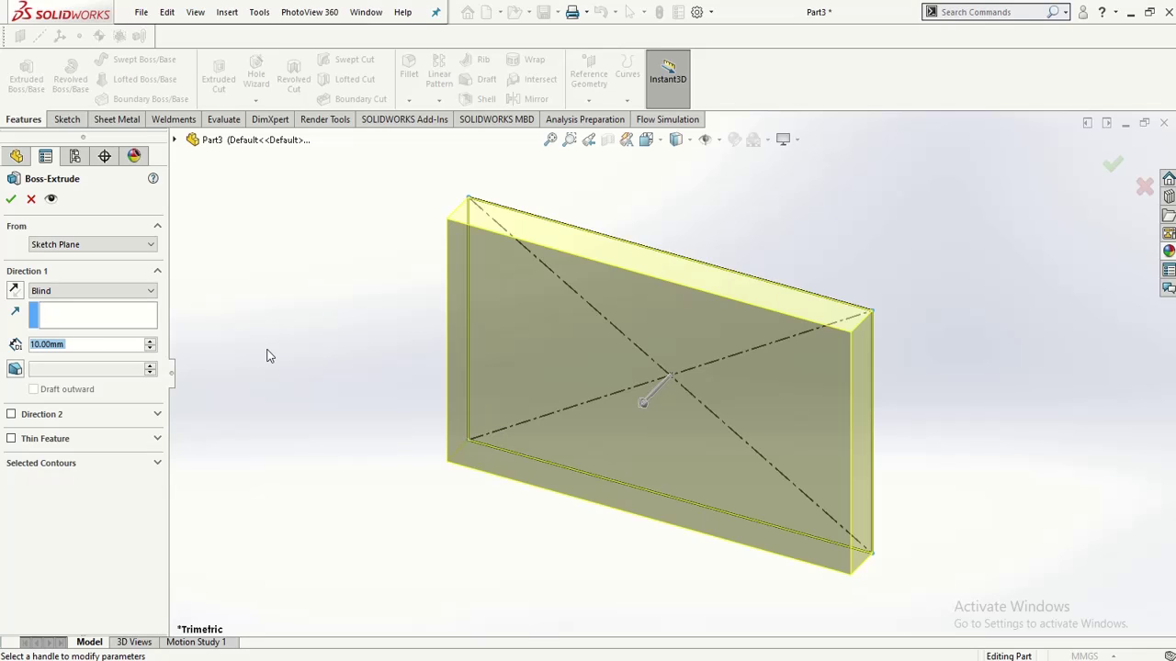
type("50")
key("Return")
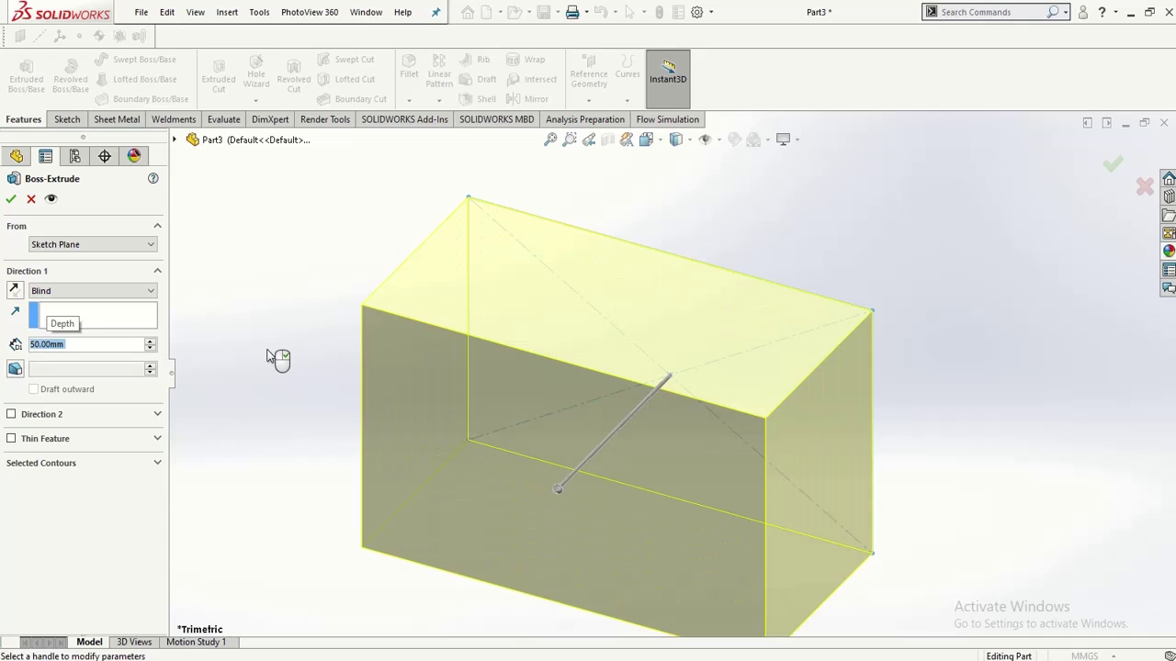
left_click(10, 198)
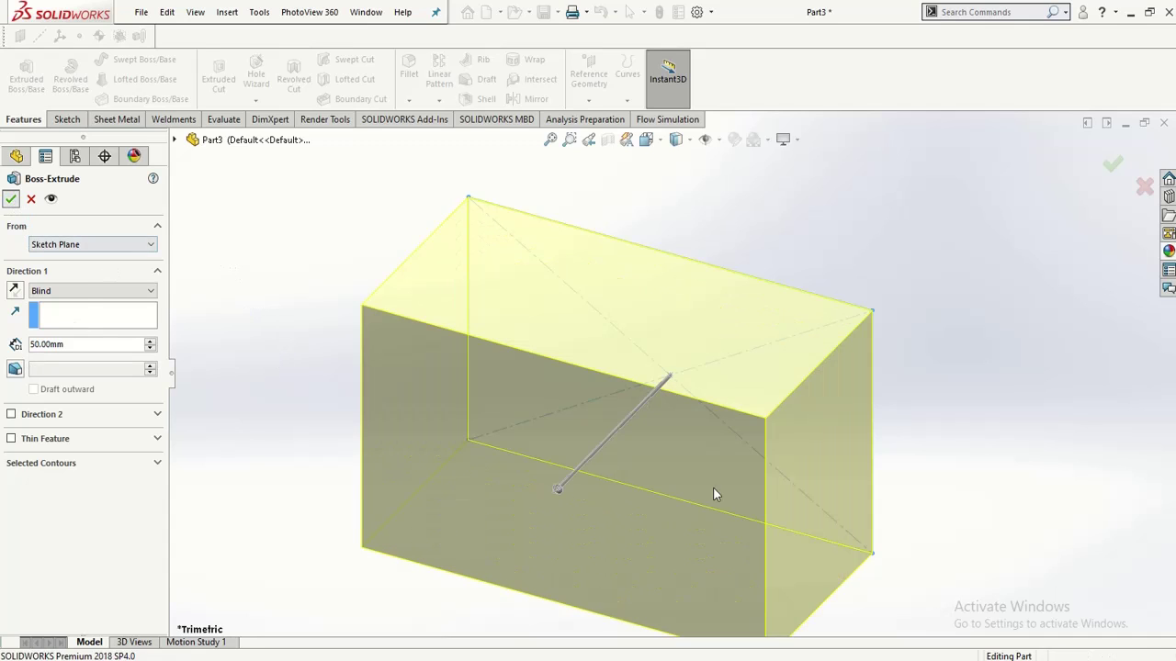
Step: Rename the block's 50 mm extrusion depth dimension to T
scroll(648, 435, "up", 3)
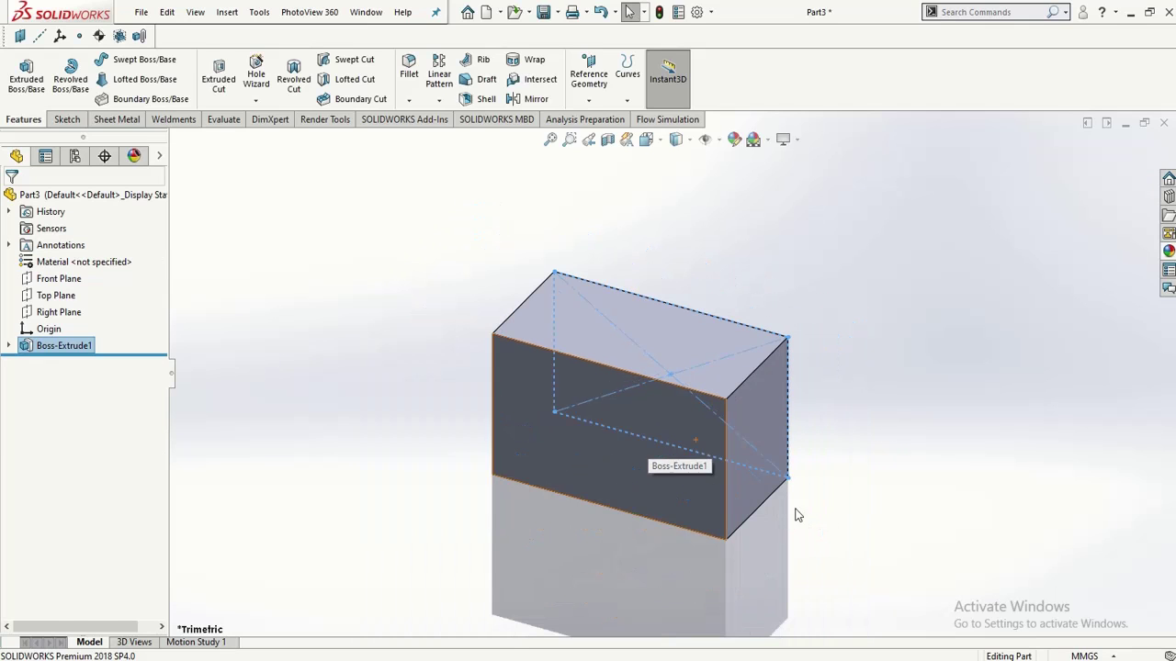
left_click(777, 501)
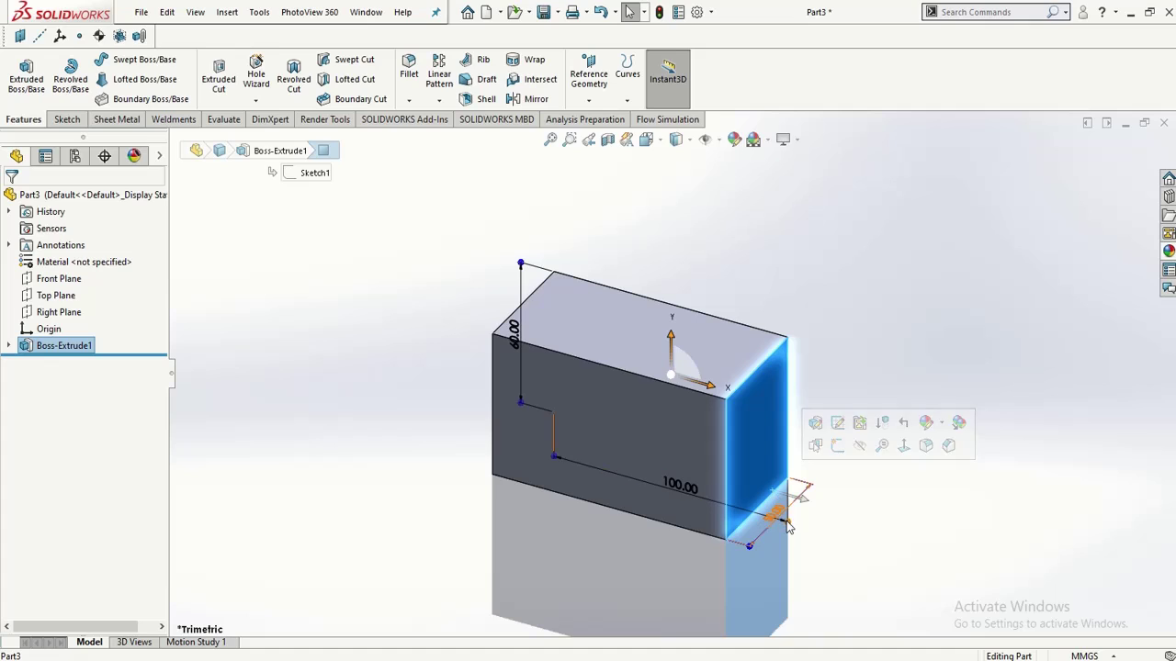
left_click(759, 538)
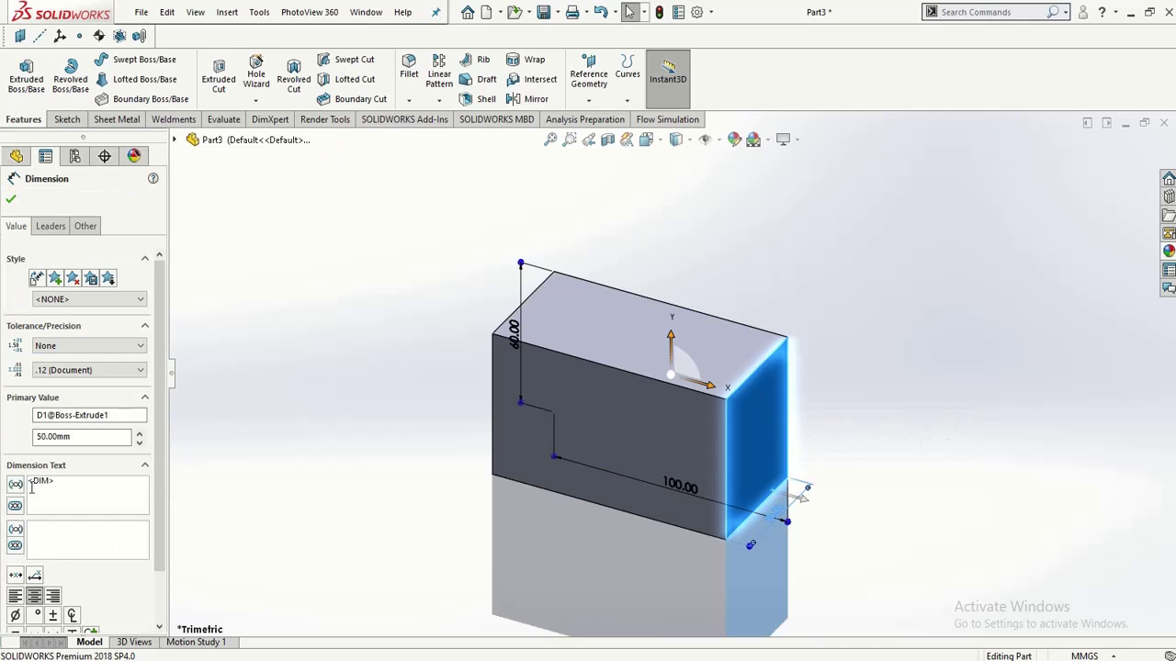
left_click_drag(127, 415, 3, 411)
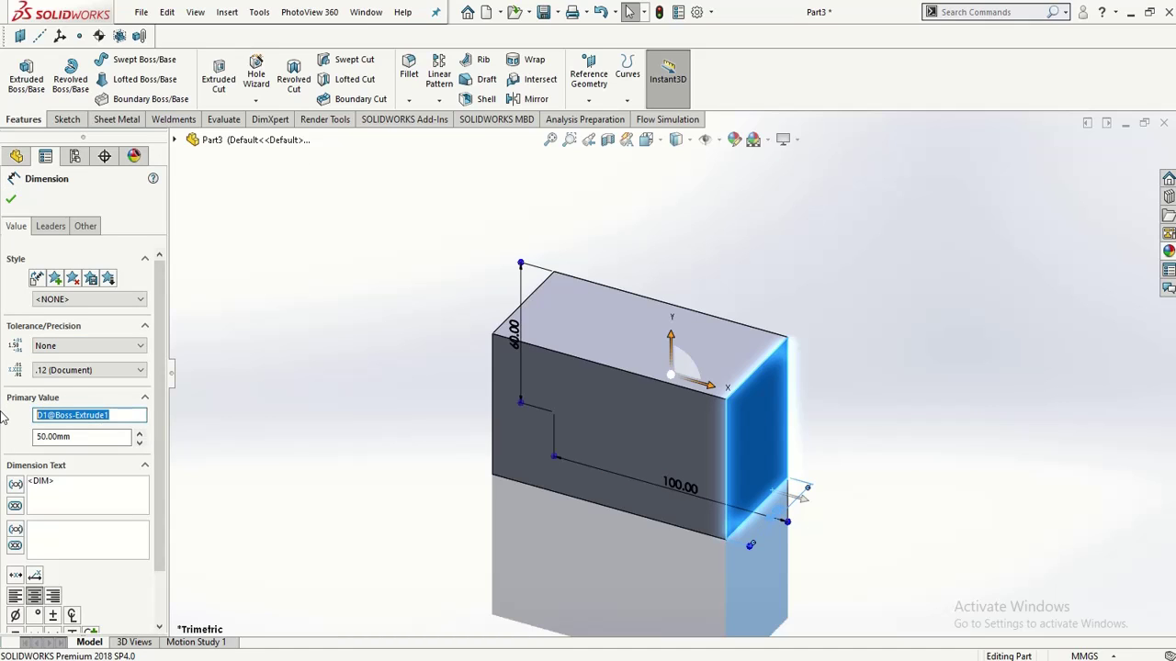
type("T")
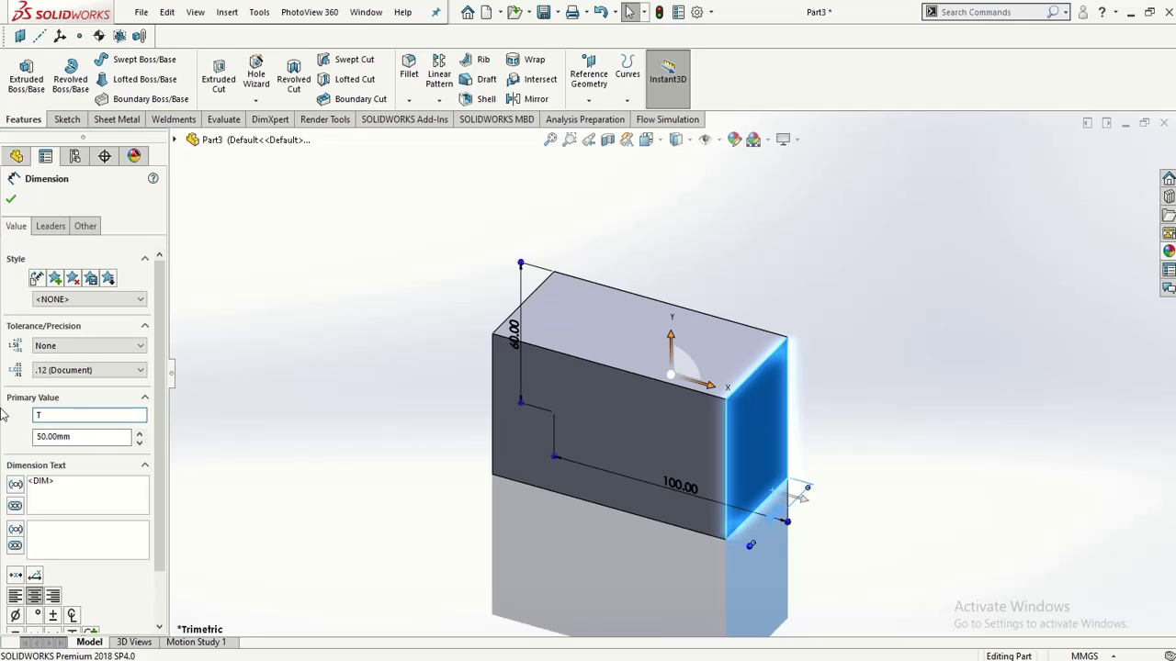
left_click(12, 200)
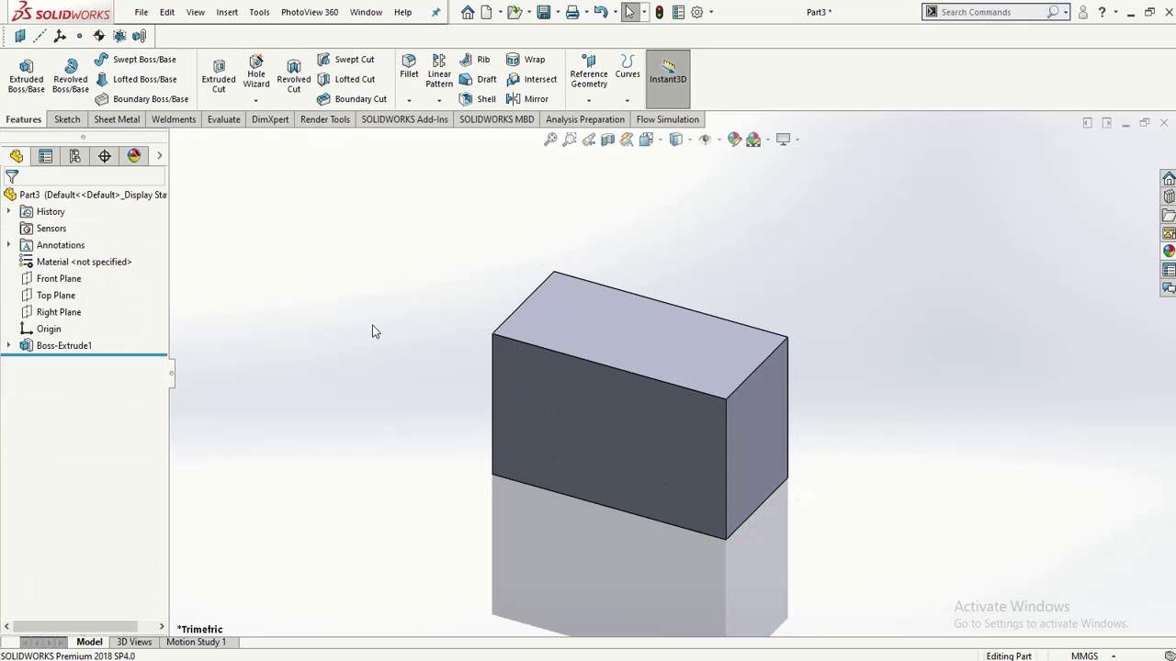
Step: On a new sketch on the block's top face, draw a circle of about 9.7 mm radius at the centre of the face
scroll(874, 278, "down", 3)
scroll(432, 379, "up", 2)
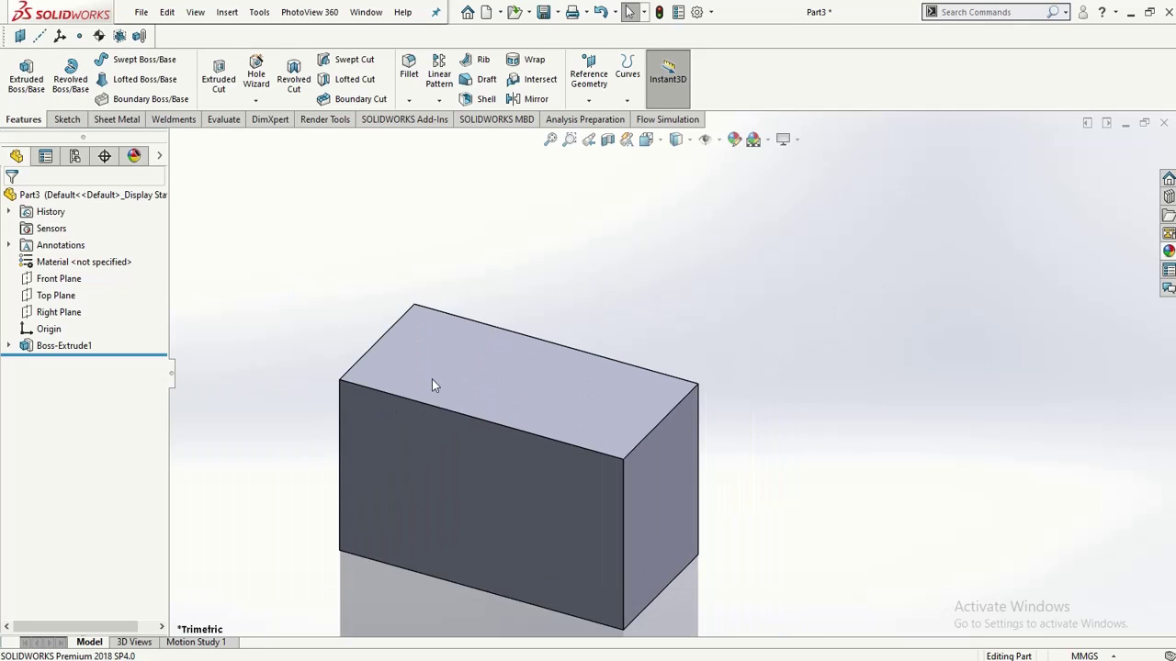
left_click(487, 371)
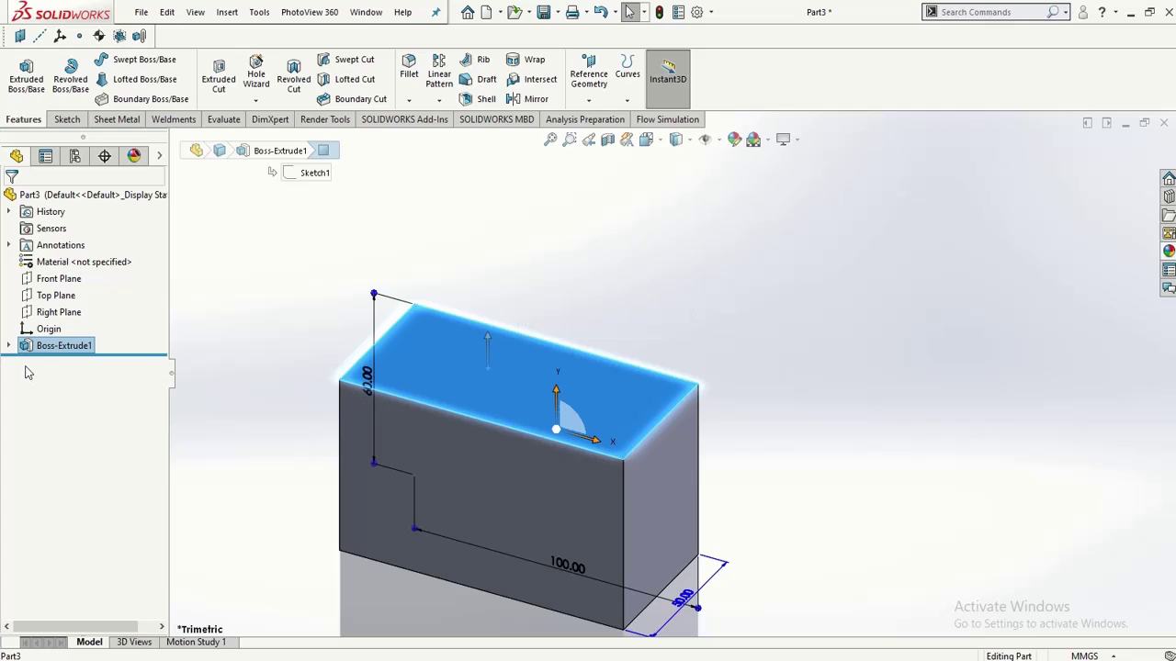
left_click(68, 122)
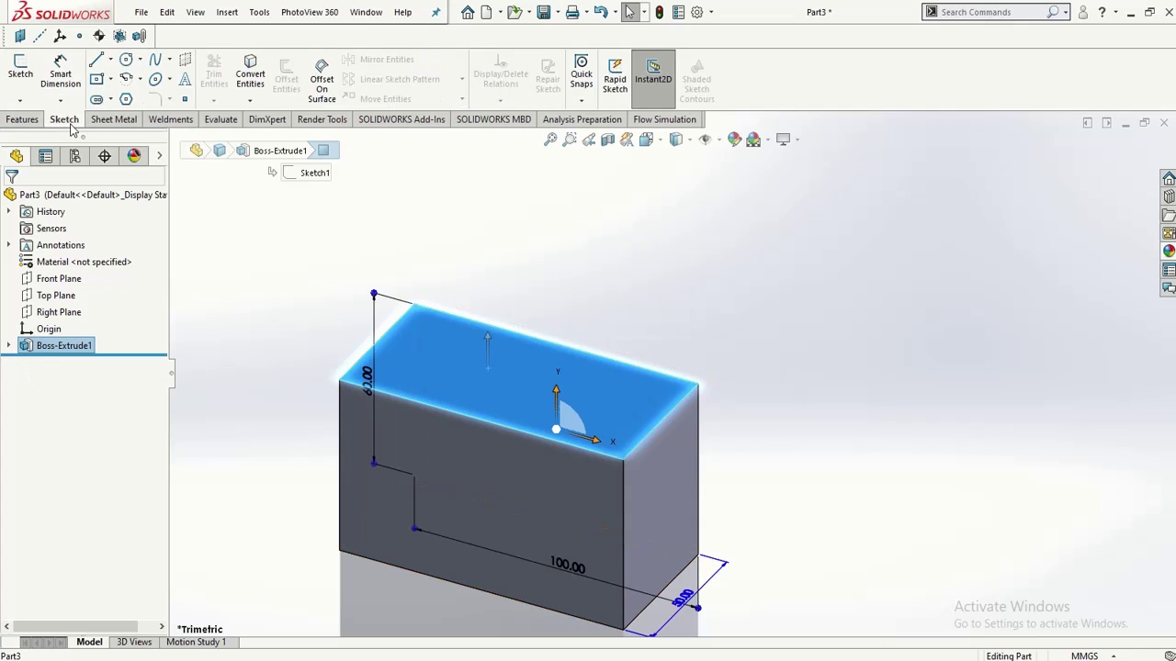
left_click(20, 73)
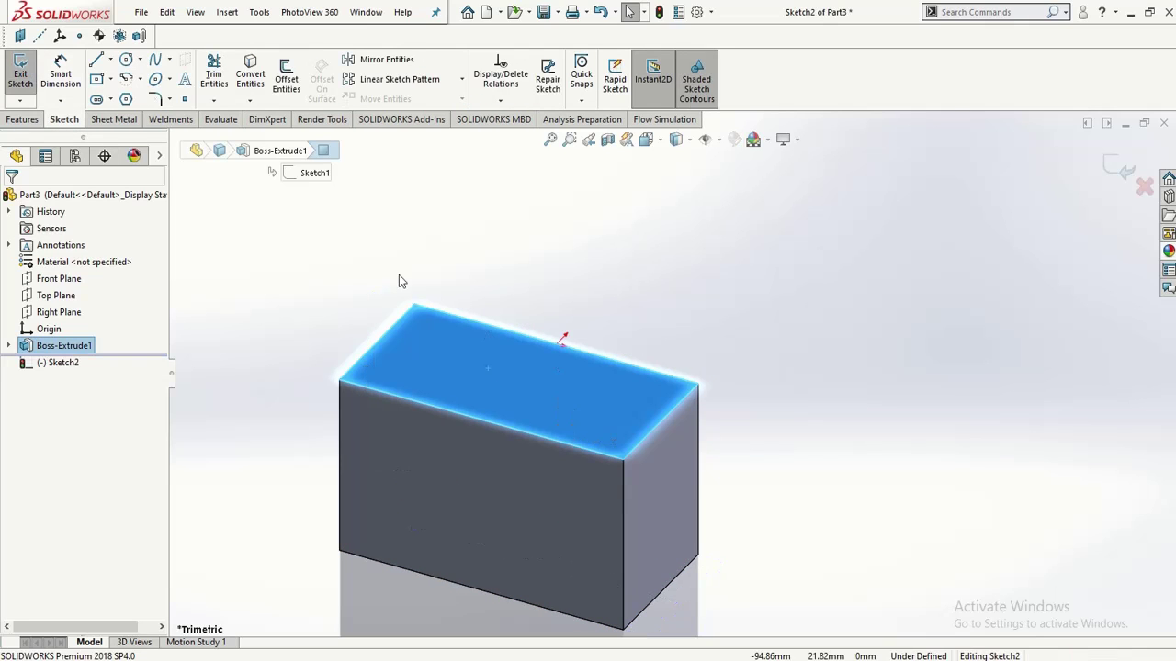
left_click(64, 364)
left_click(112, 349)
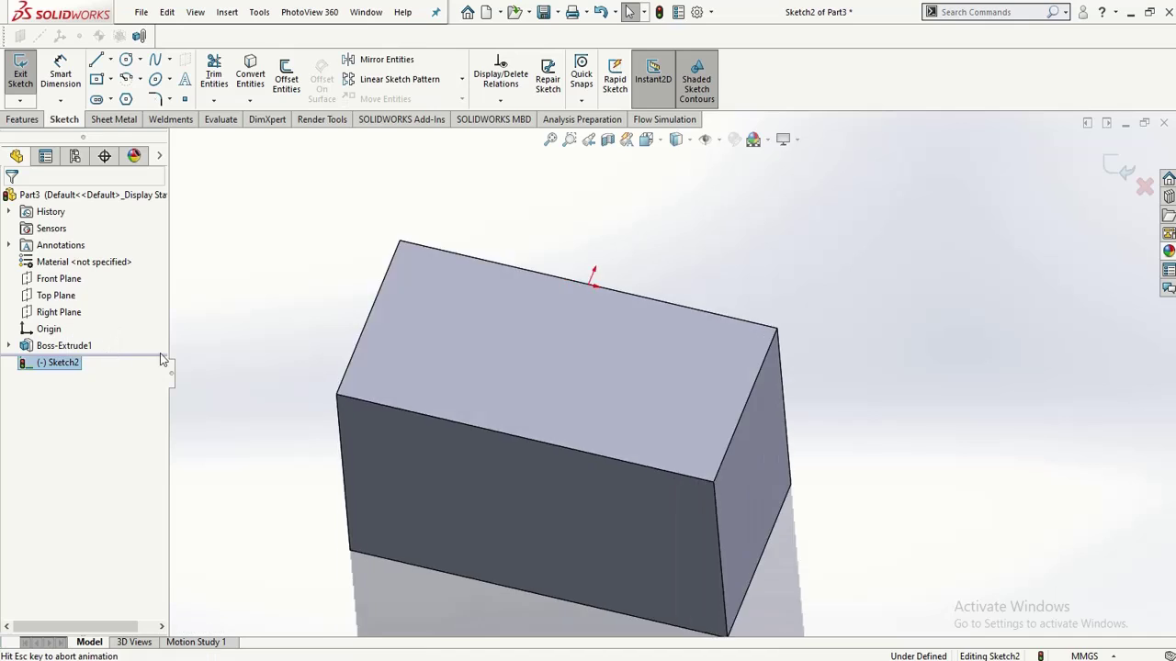
left_click(308, 326)
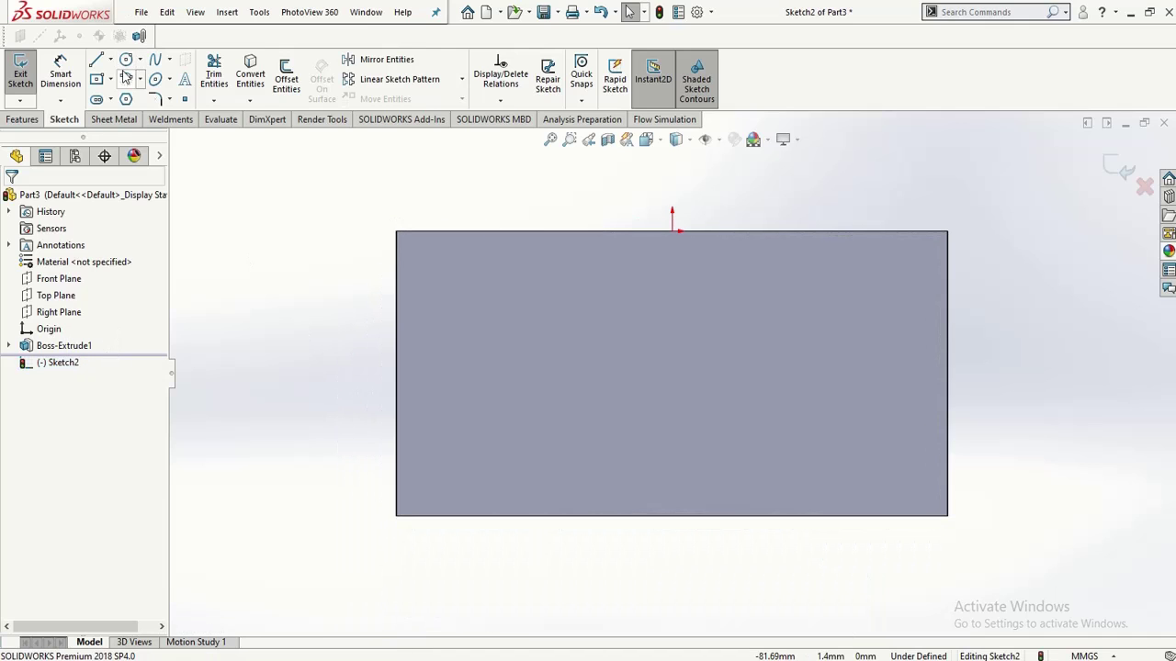
left_click(126, 61)
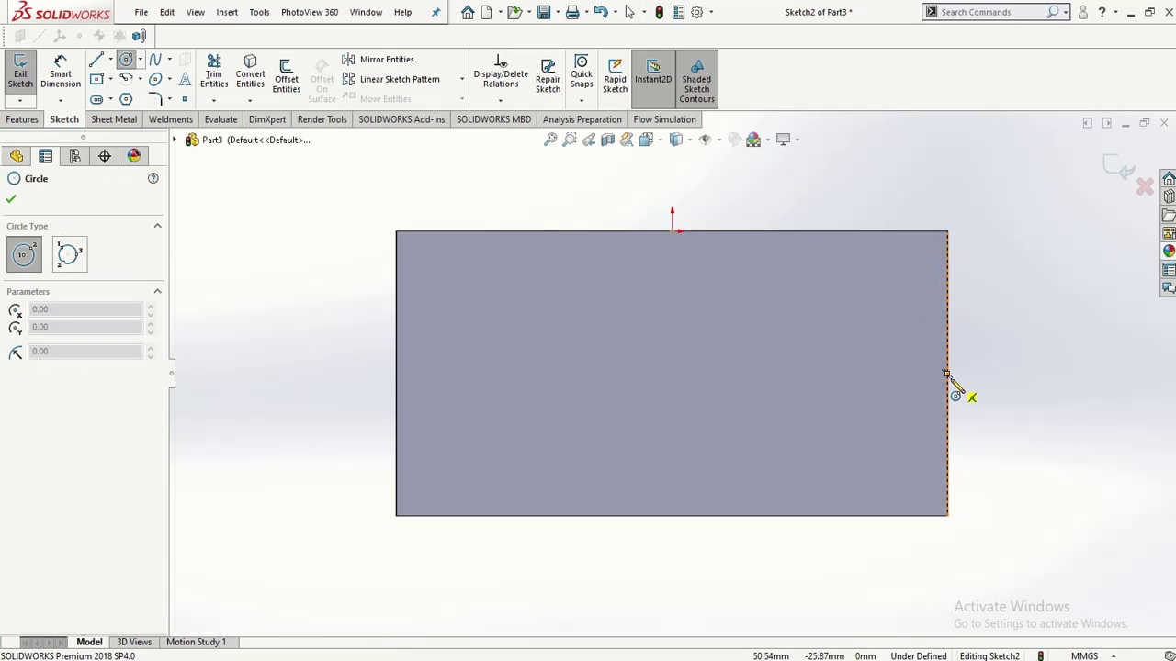
left_click(673, 373)
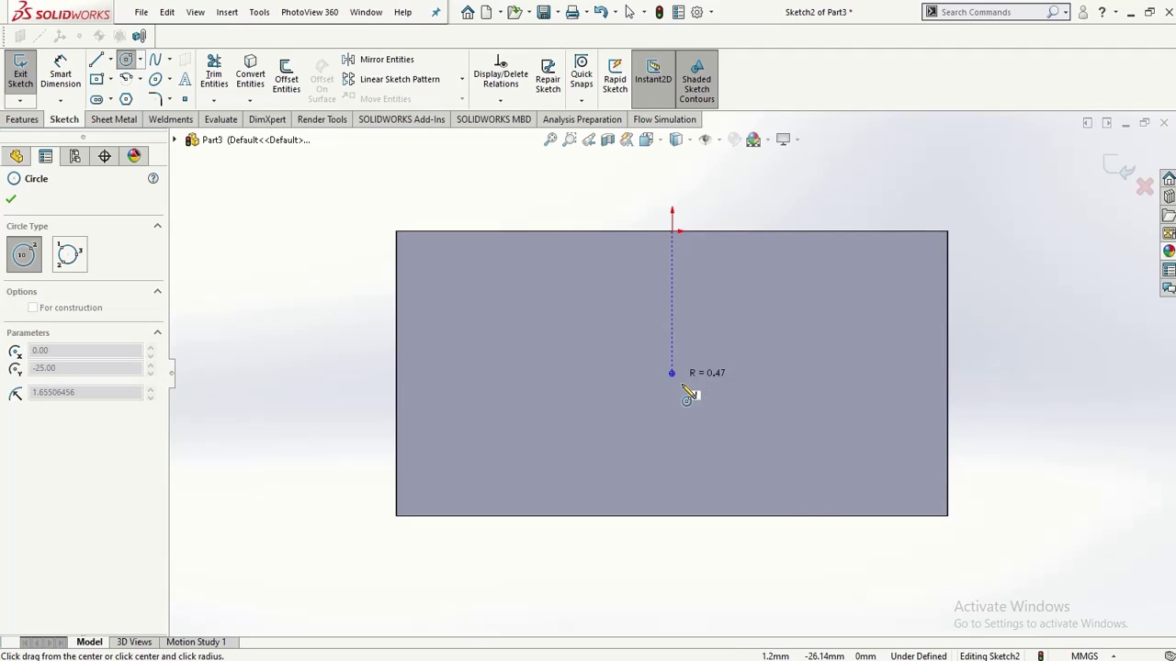
left_click(728, 405)
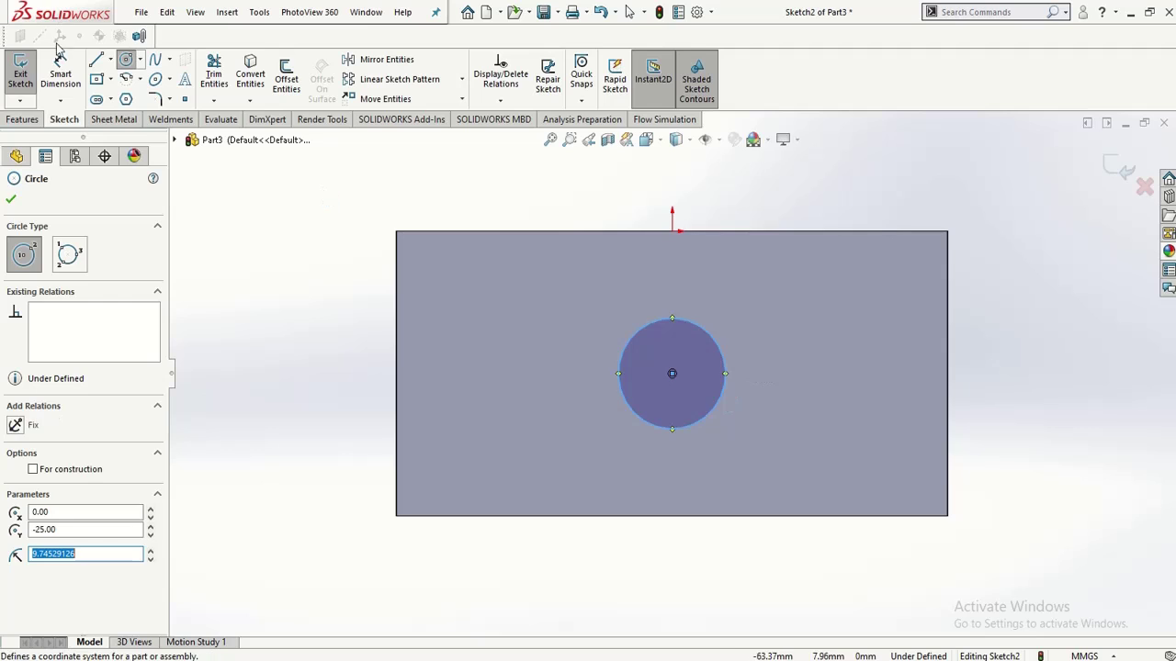
Step: Dimension the circle's diameter at 20 mm and name the dimension H1
left_click(61, 74)
left_click(632, 349)
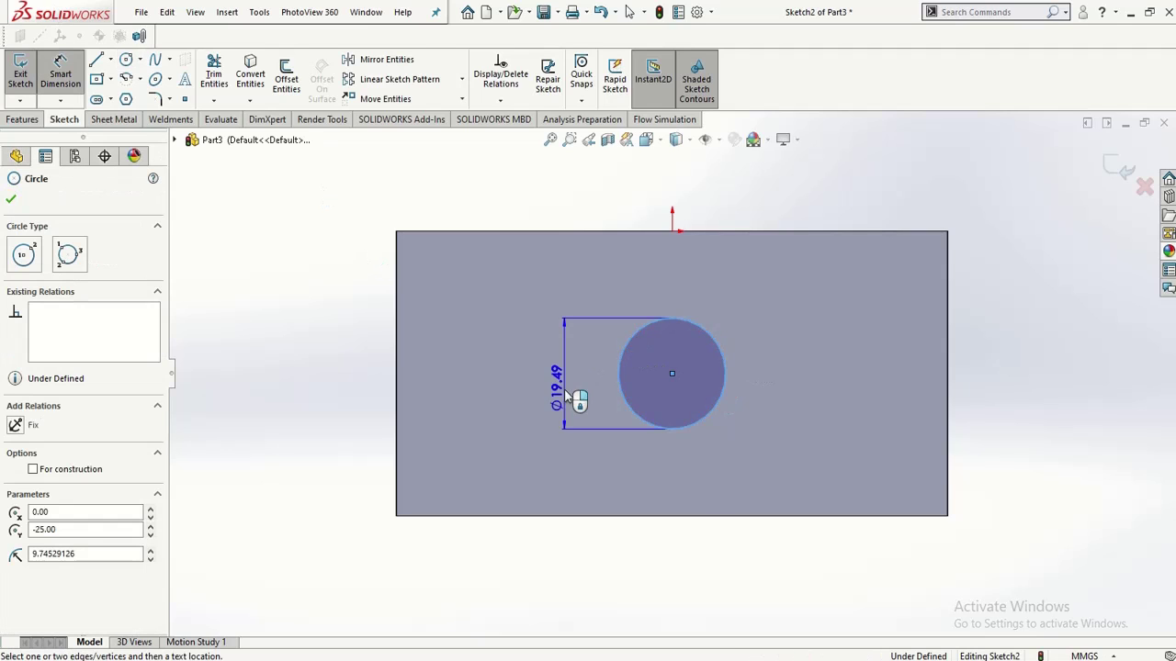
left_click(557, 386)
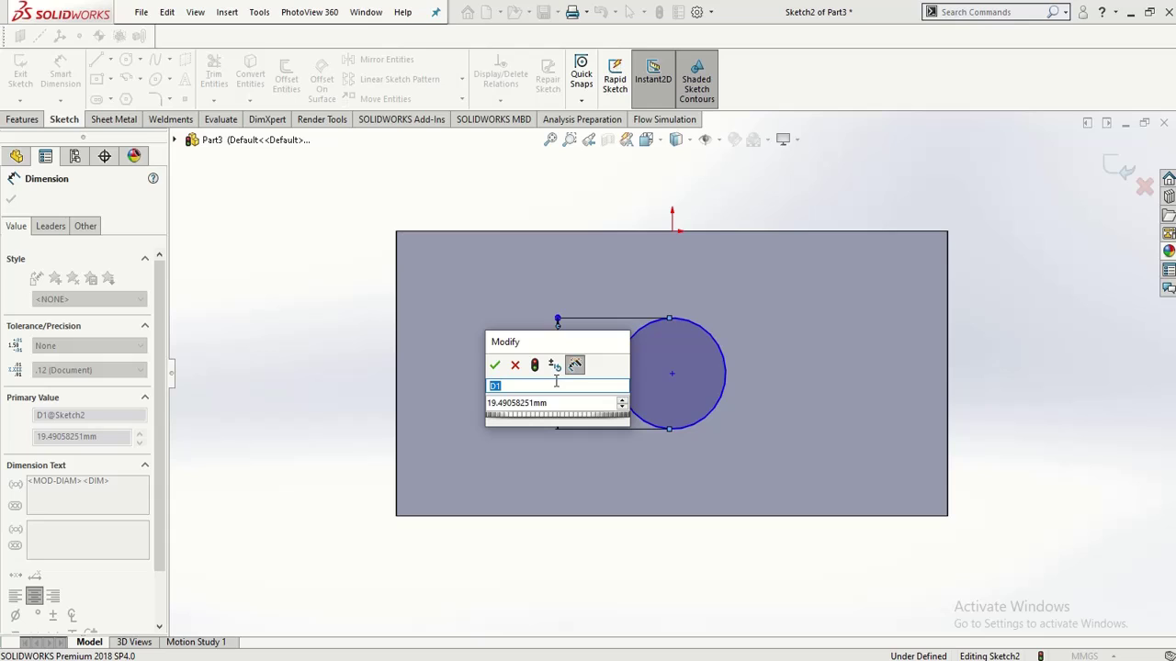
type("H1")
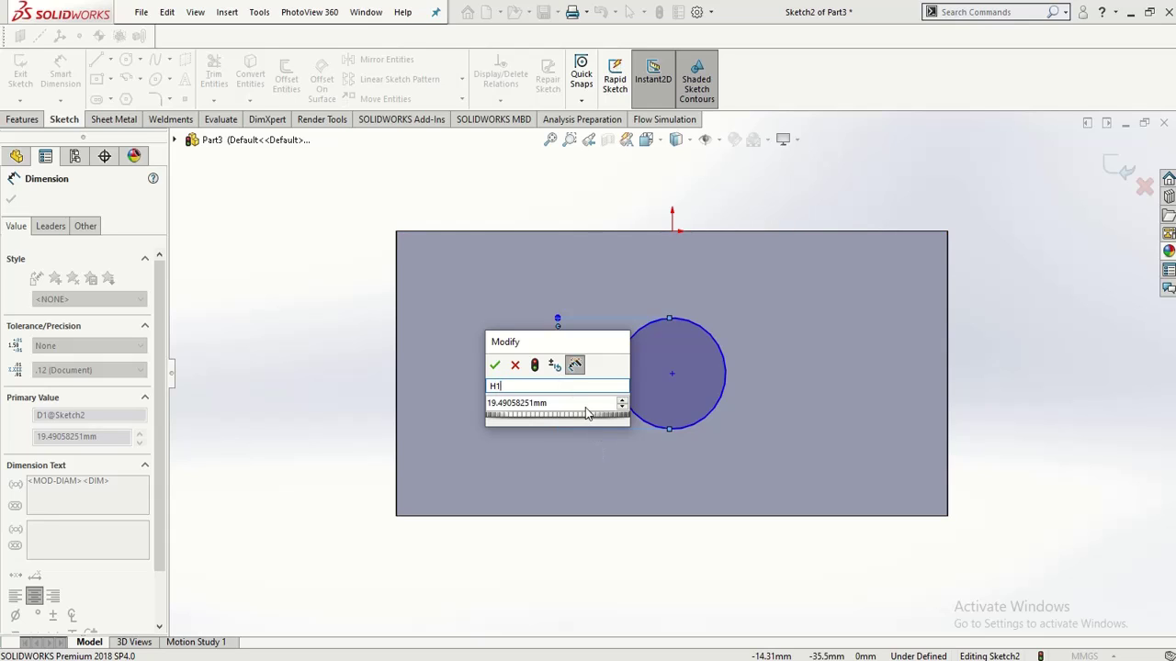
left_click(586, 404)
left_click_drag(586, 404, 358, 415)
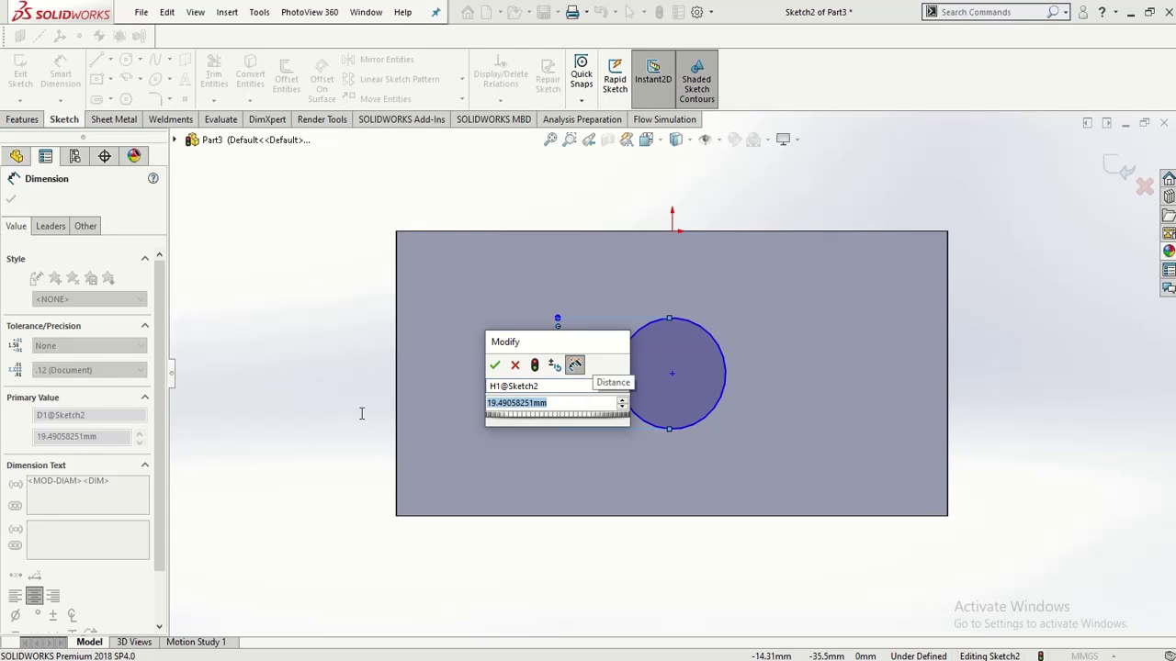
type("20")
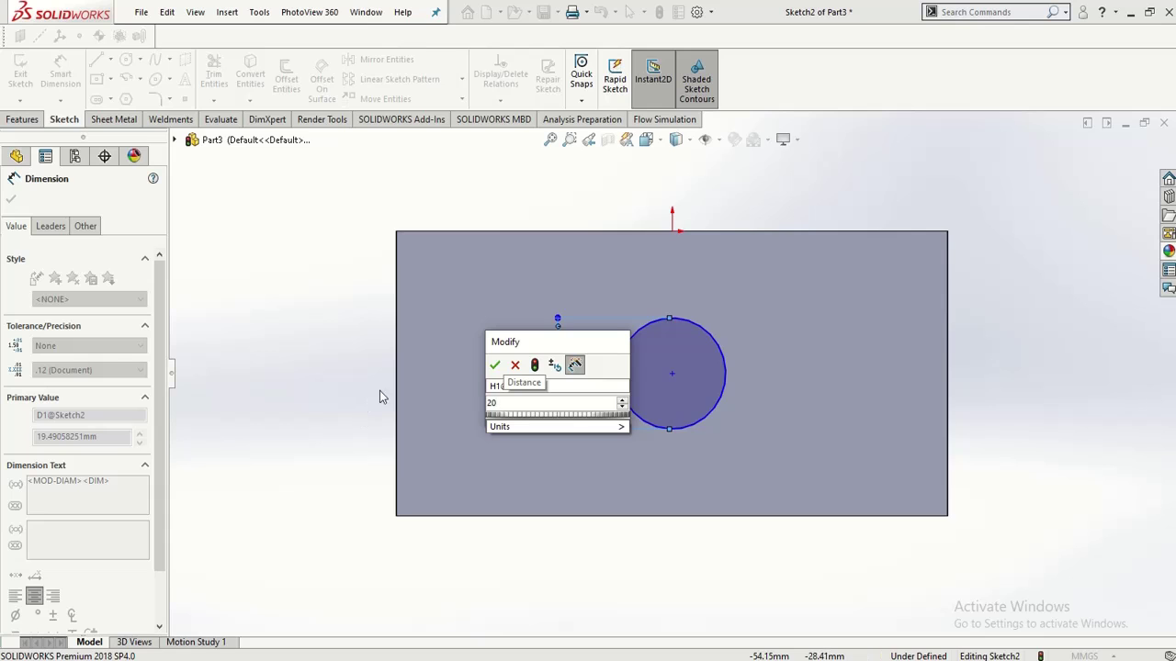
left_click(494, 367)
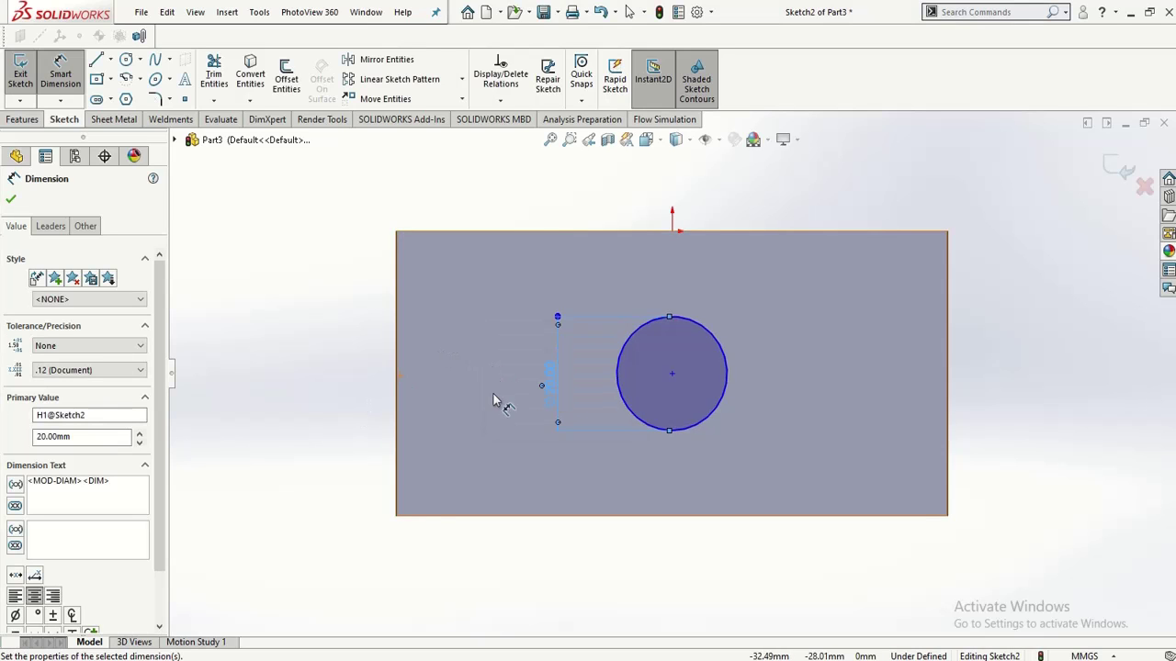
Step: Cut the circle through the block with an Extruded Cut set to Through All
scroll(494, 422, "up", 3)
left_click(22, 119)
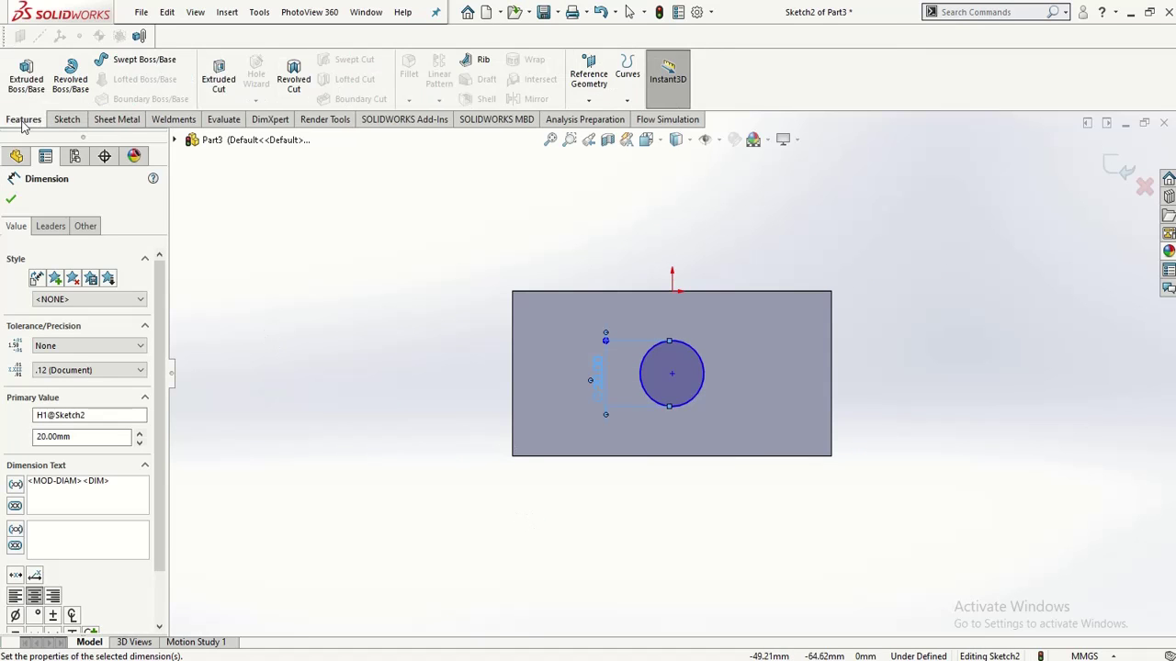
left_click(219, 78)
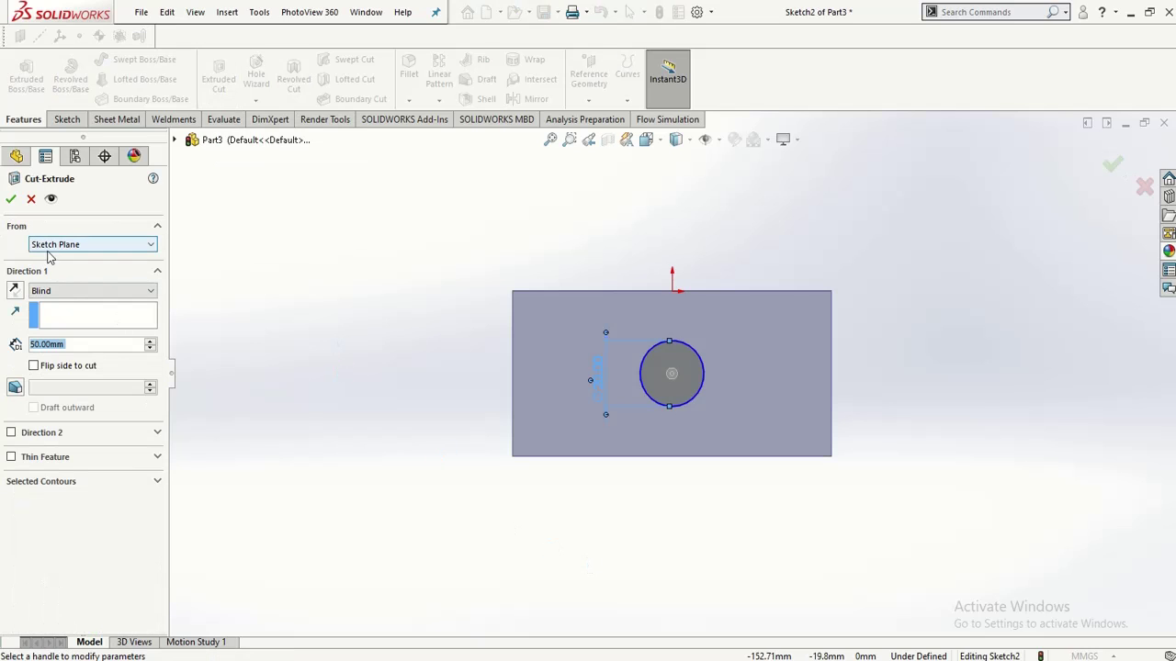
left_click(66, 290)
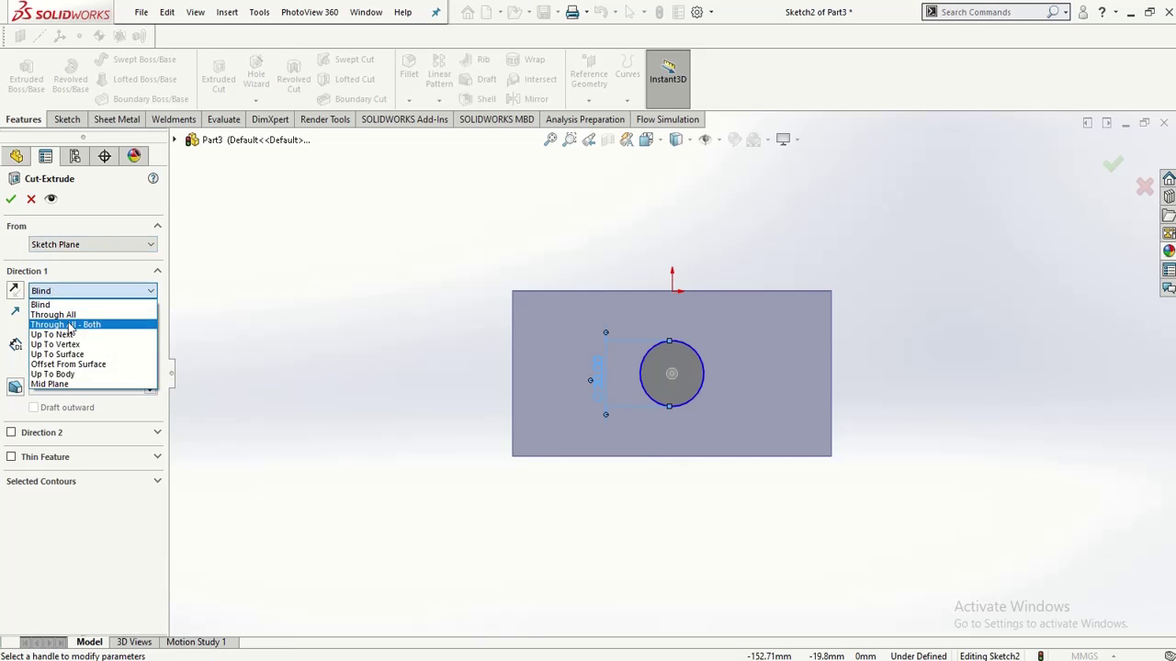
left_click(52, 315)
middle_click_drag(354, 428, 388, 144)
left_click(11, 198)
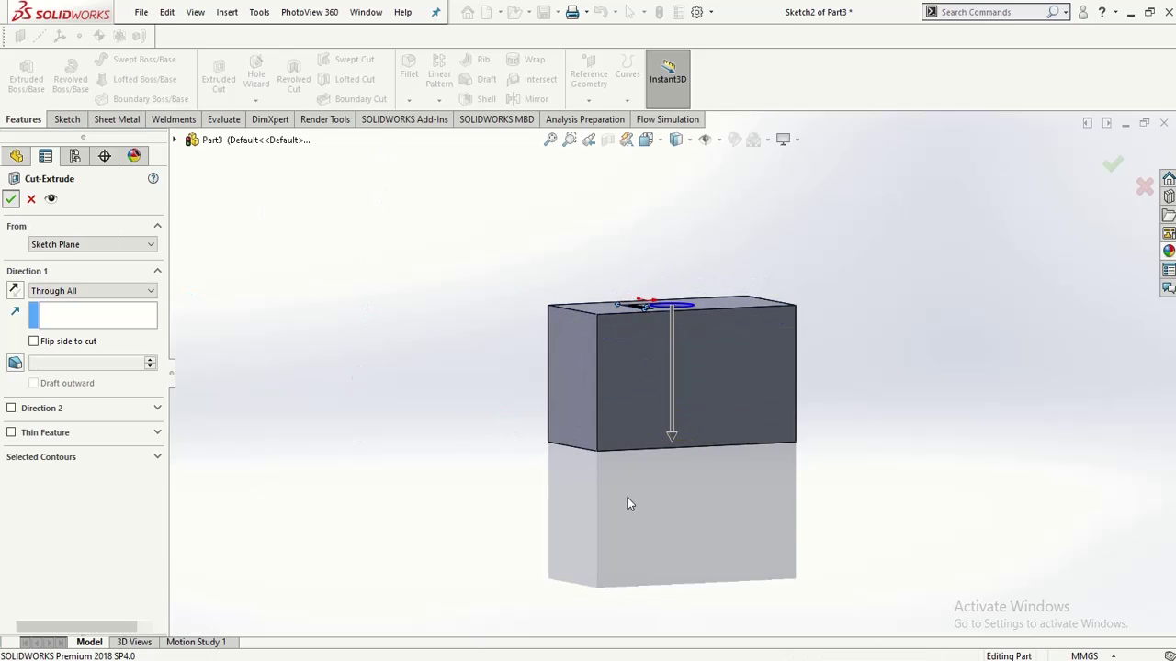
Step: On a new sketch on the block's large side face, draw a circle of about 14.9 mm radius centred on the origin
middle_click_drag(690, 441, 647, 307)
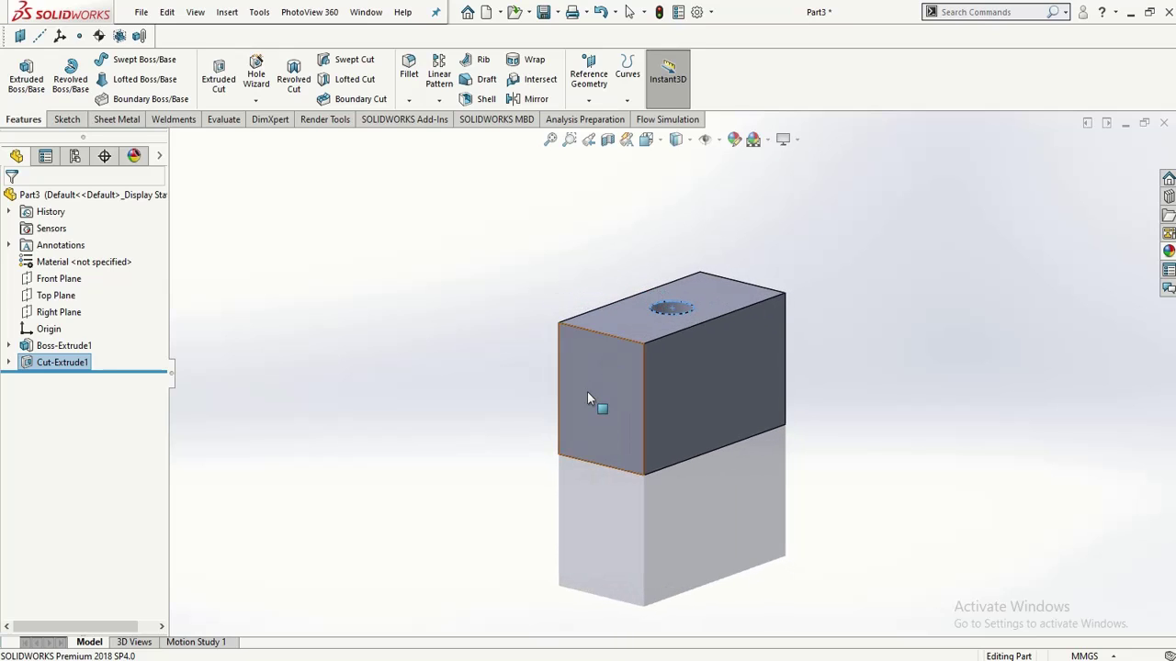
left_click(745, 386)
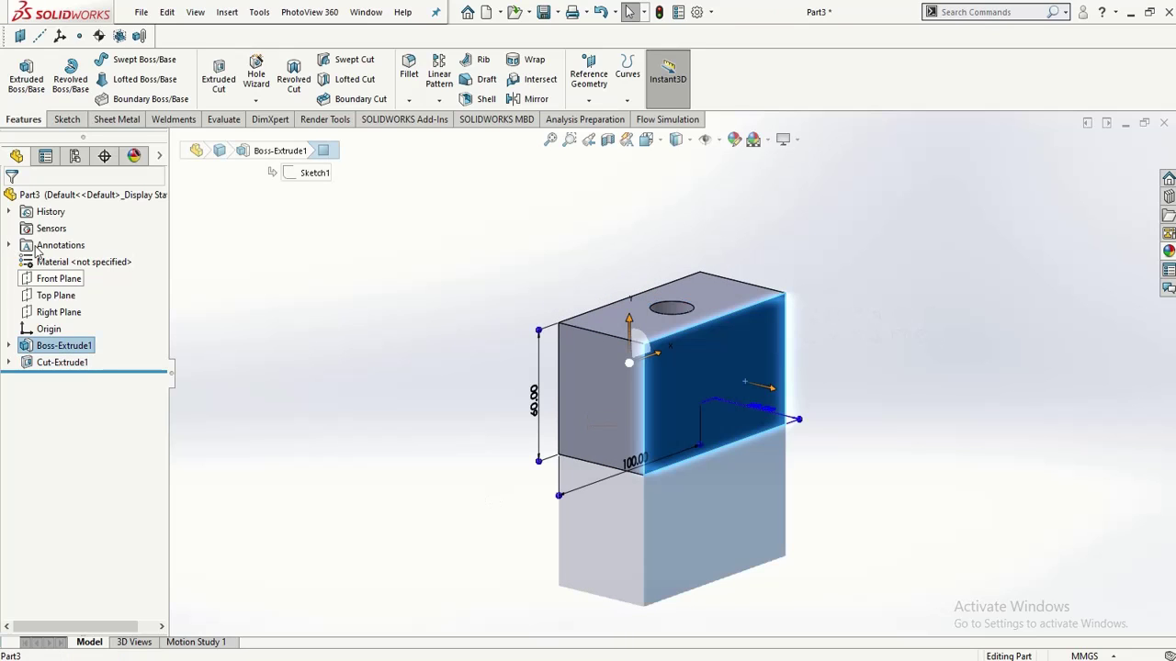
left_click(66, 119)
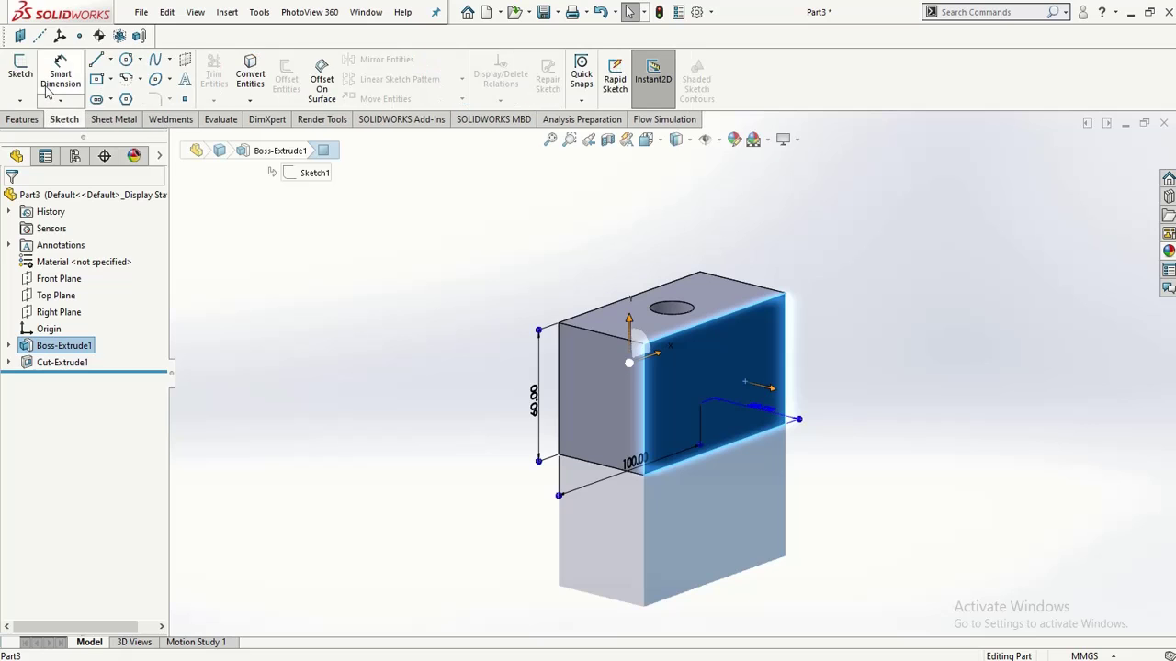
left_click(20, 73)
left_click(60, 380)
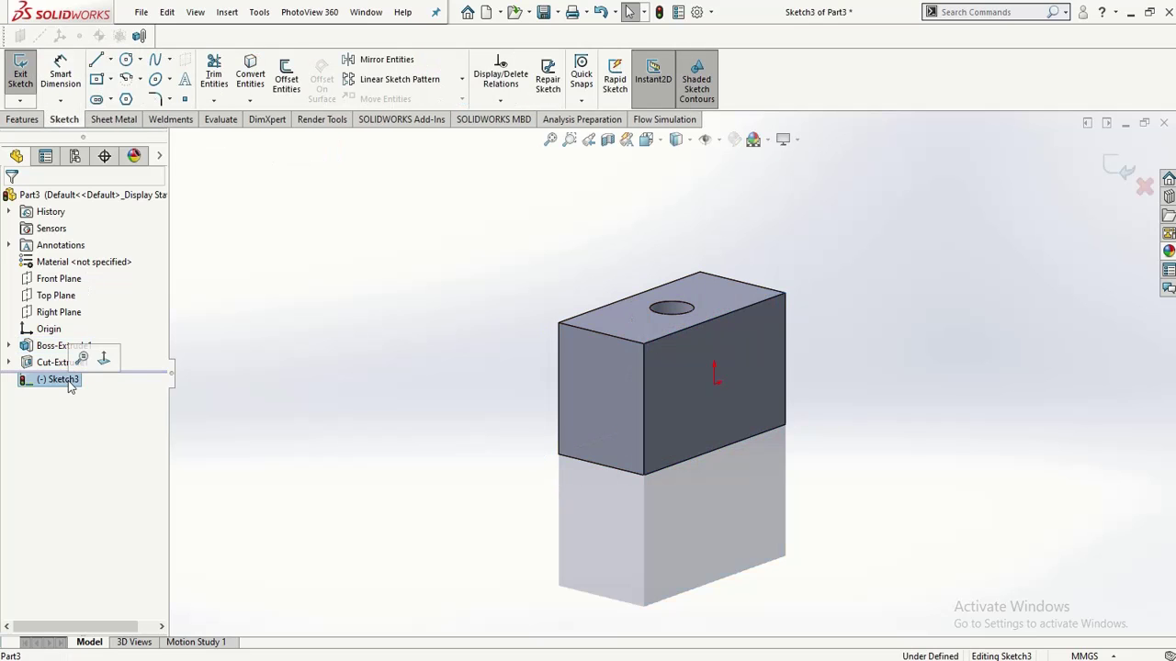
left_click(103, 366)
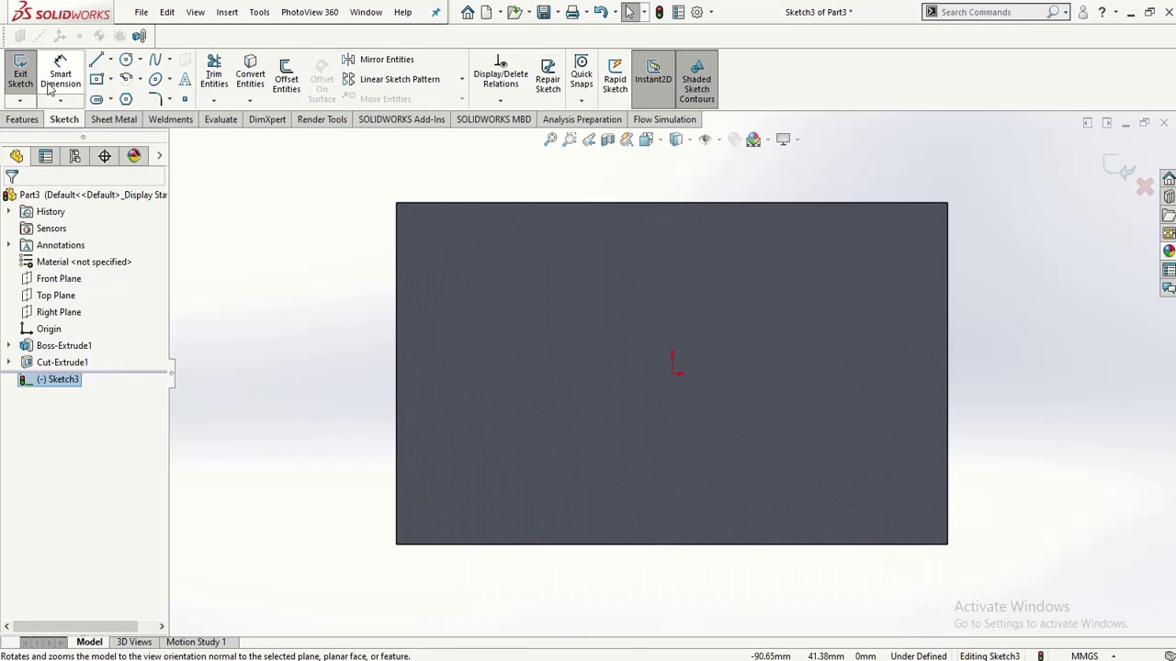
left_click(126, 59)
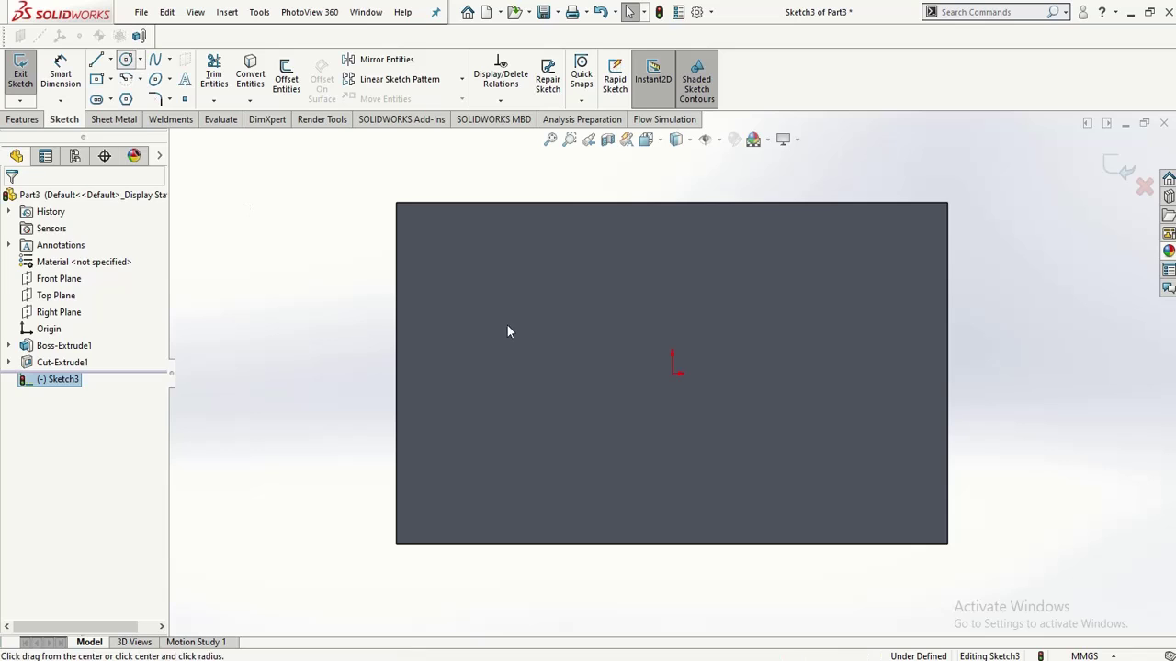
left_click(674, 374)
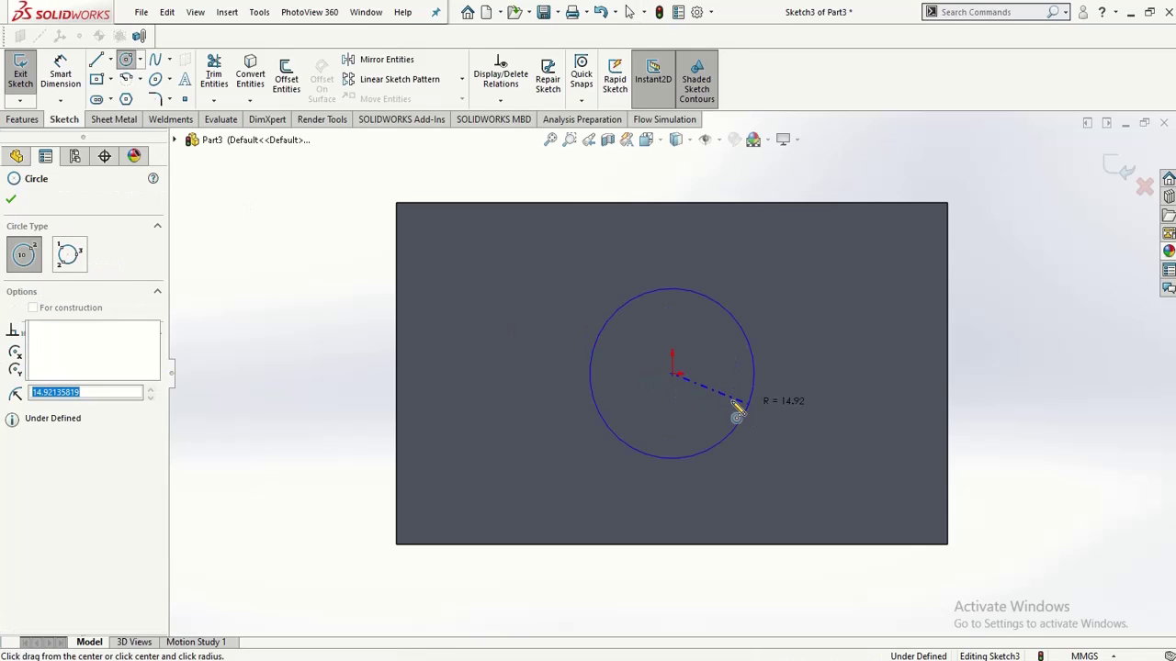
left_click(744, 408)
Step: Dimension the side-face circle's diameter at 30 mm and name the dimension H2
left_click(66, 79)
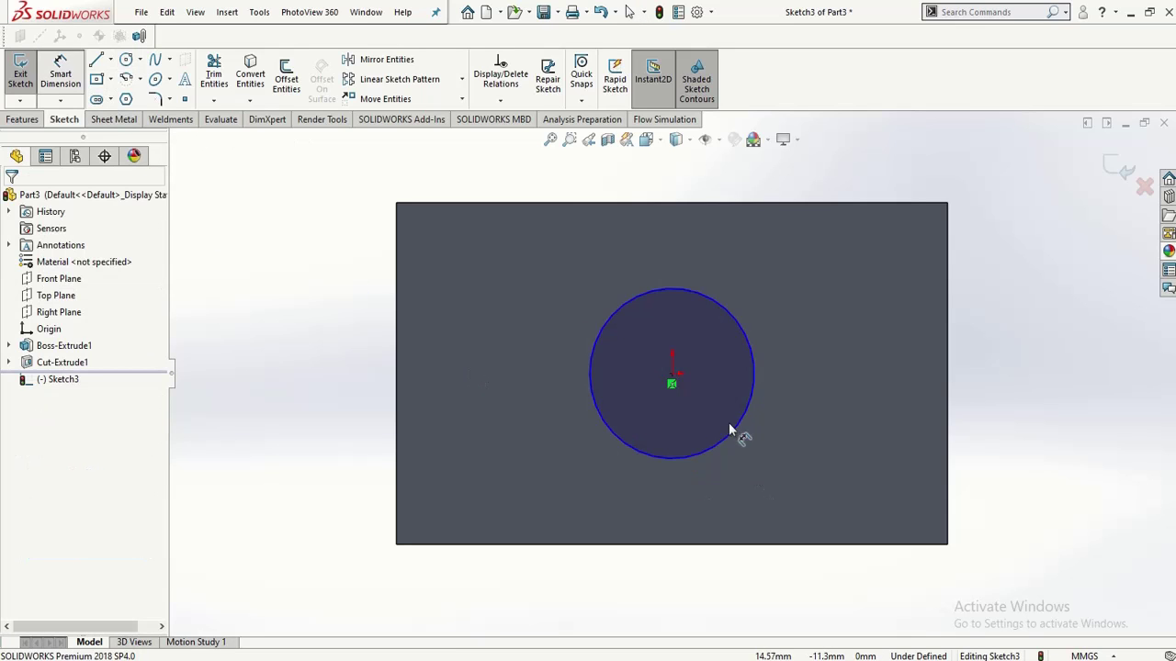
left_click(598, 343)
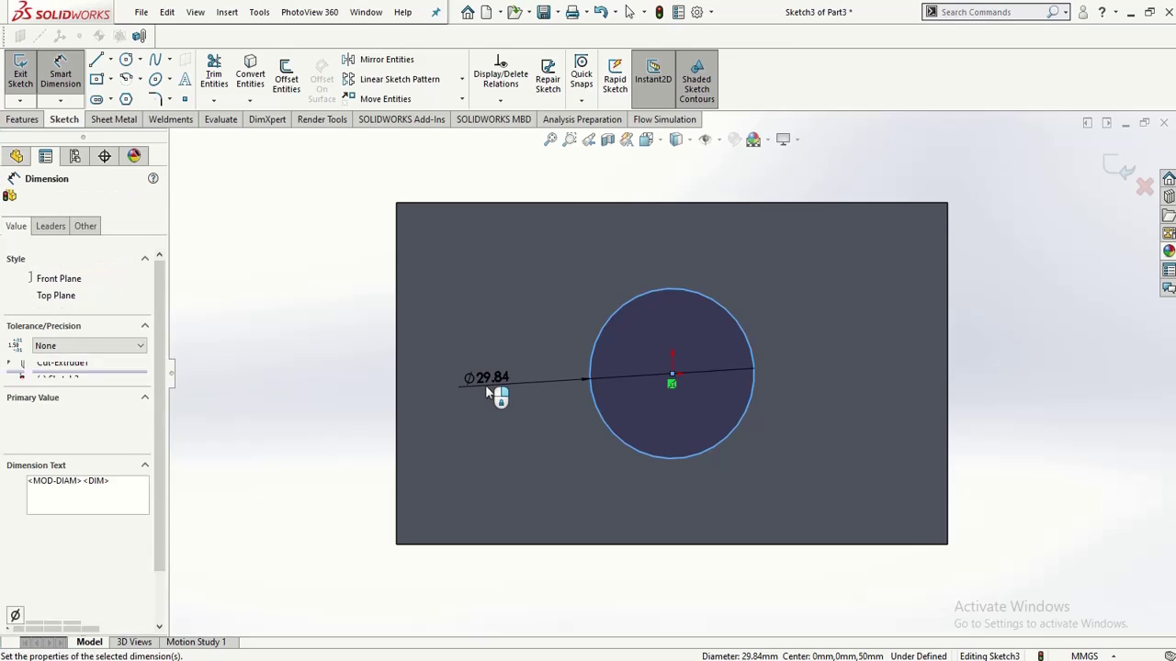
left_click(485, 385)
left_click(450, 387)
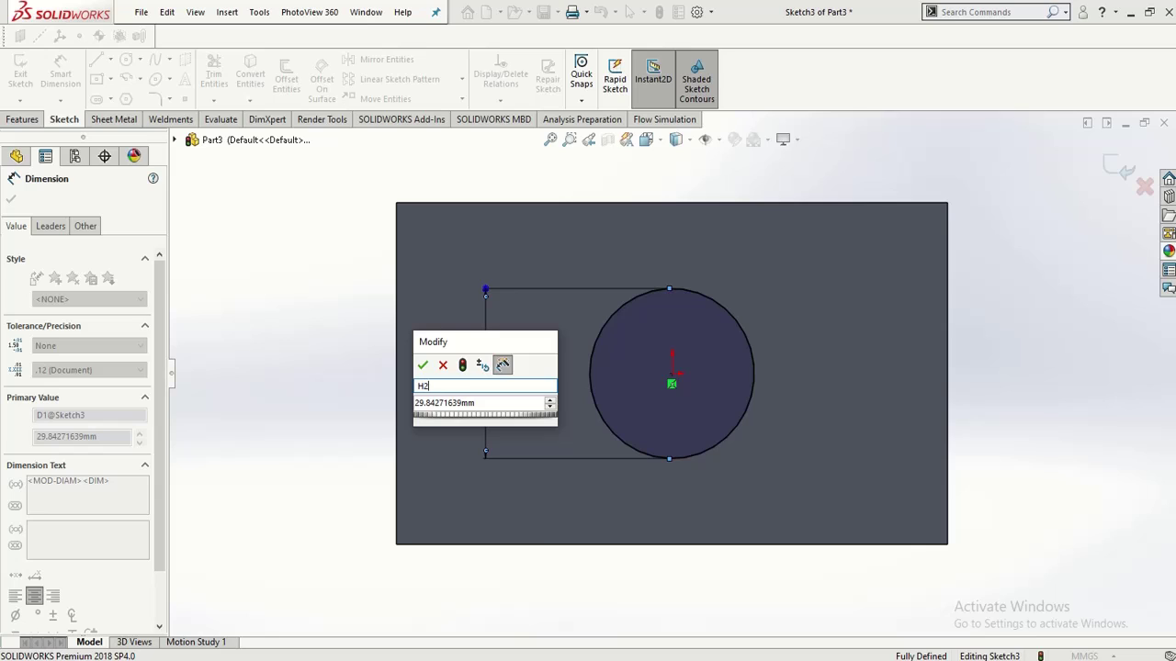
left_click(469, 405)
double_click(482, 404)
type("30")
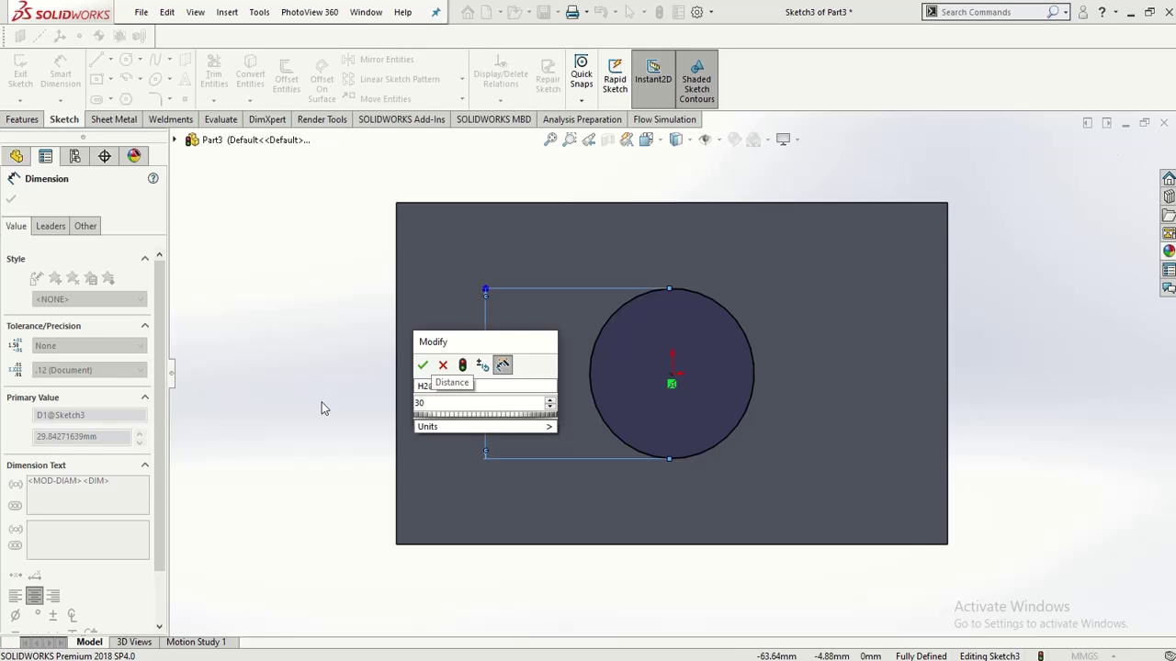
key("Return")
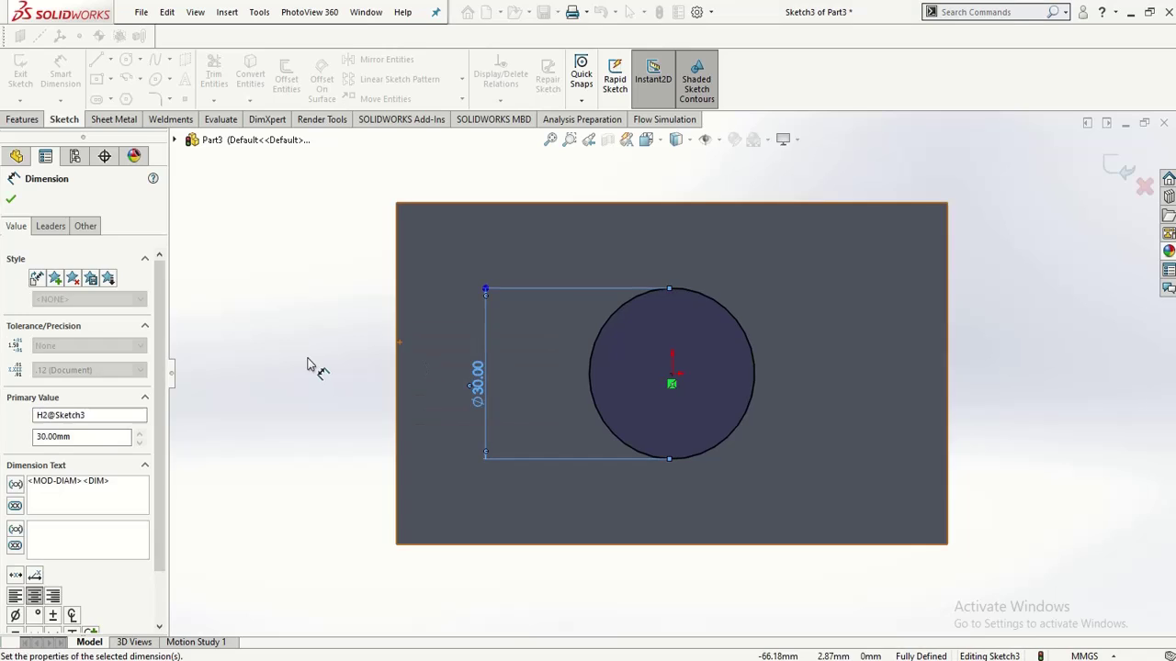
key("Escape")
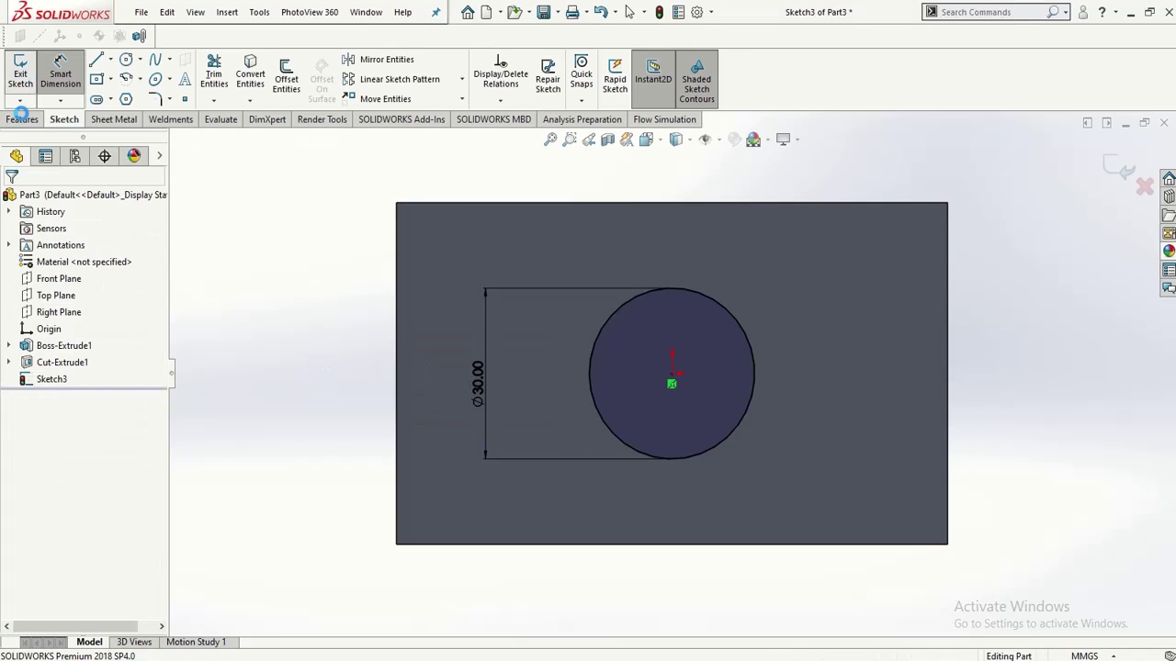
Step: Cut the side-face circle into the block with a Blind Extruded Cut 50 mm deep
left_click(20, 72)
left_click(22, 119)
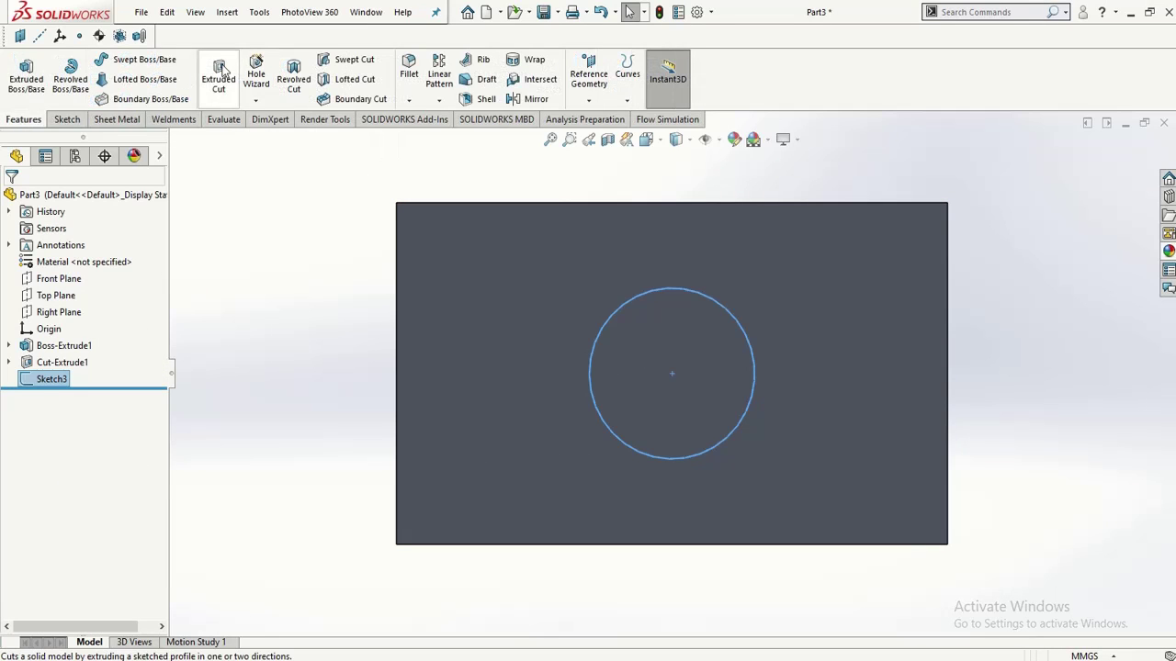
left_click(221, 71)
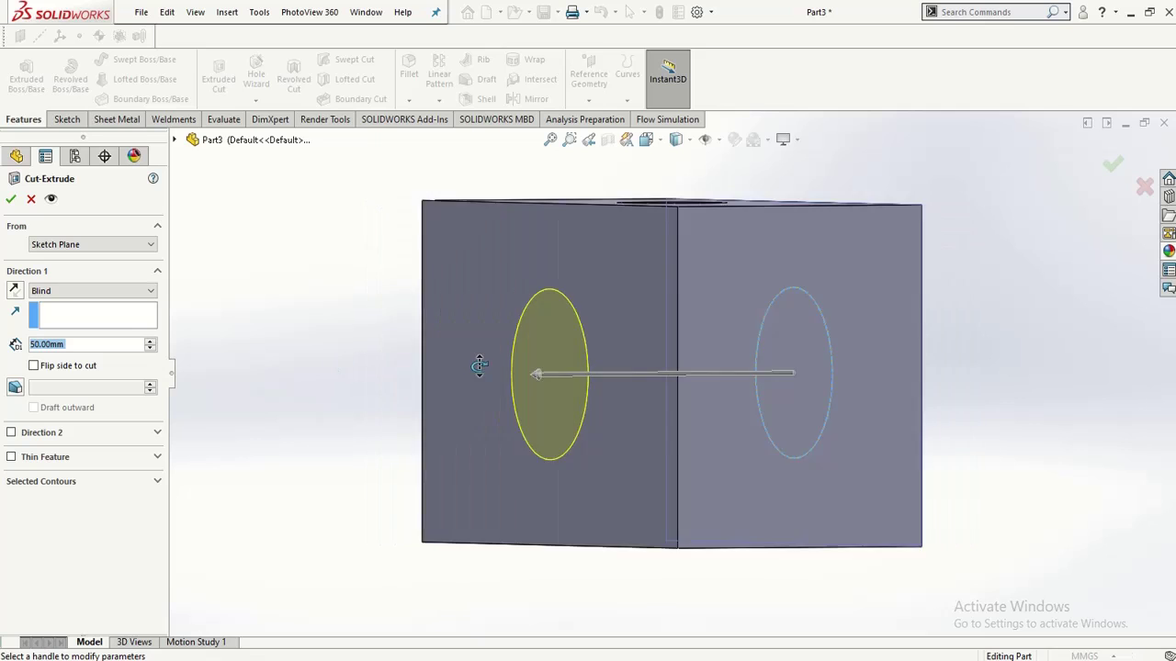
left_click(13, 199)
middle_click_drag(525, 339, 1033, 431)
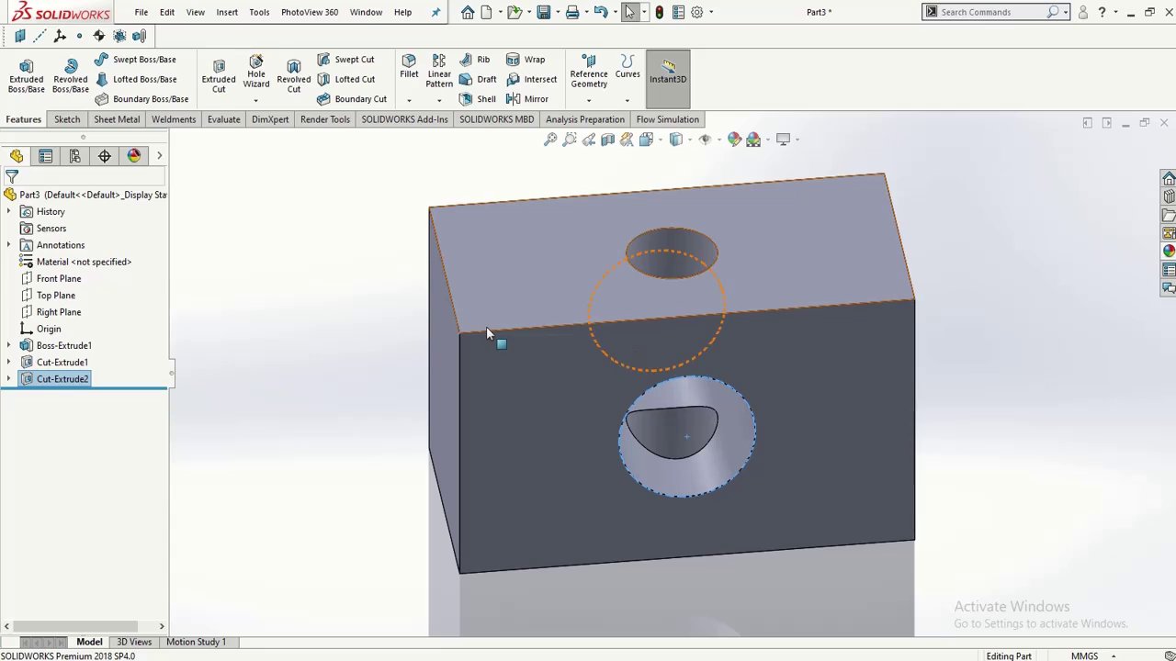
left_click(297, 347)
scroll(297, 347, "up", 1)
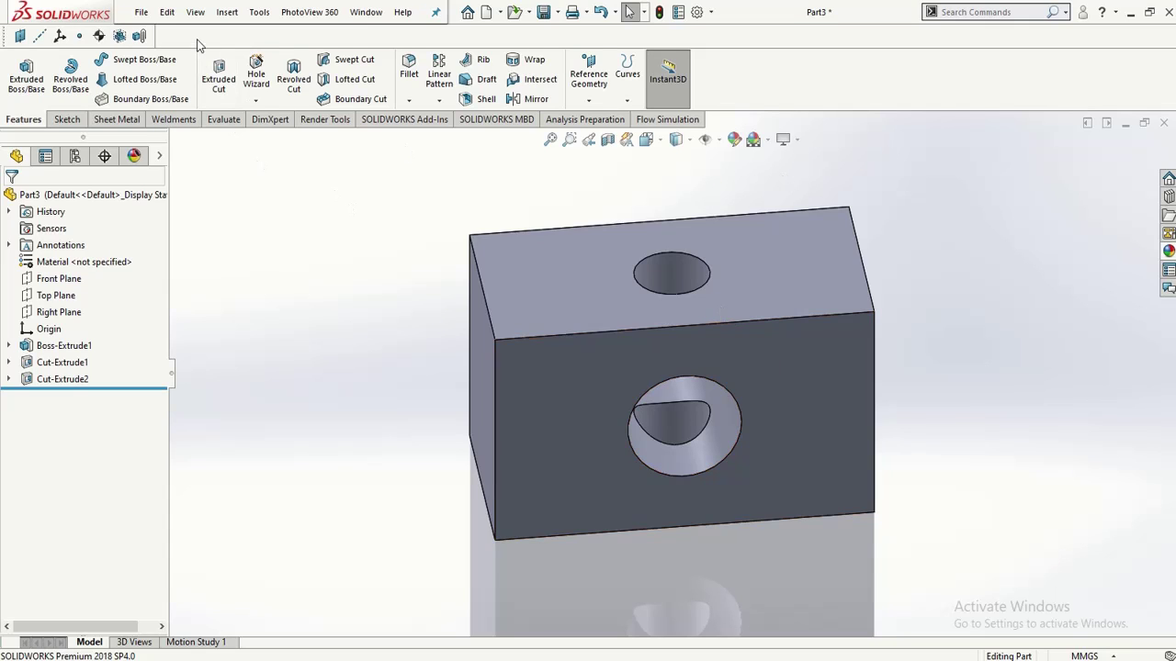
left_click(194, 12)
mouse_move(218, 15)
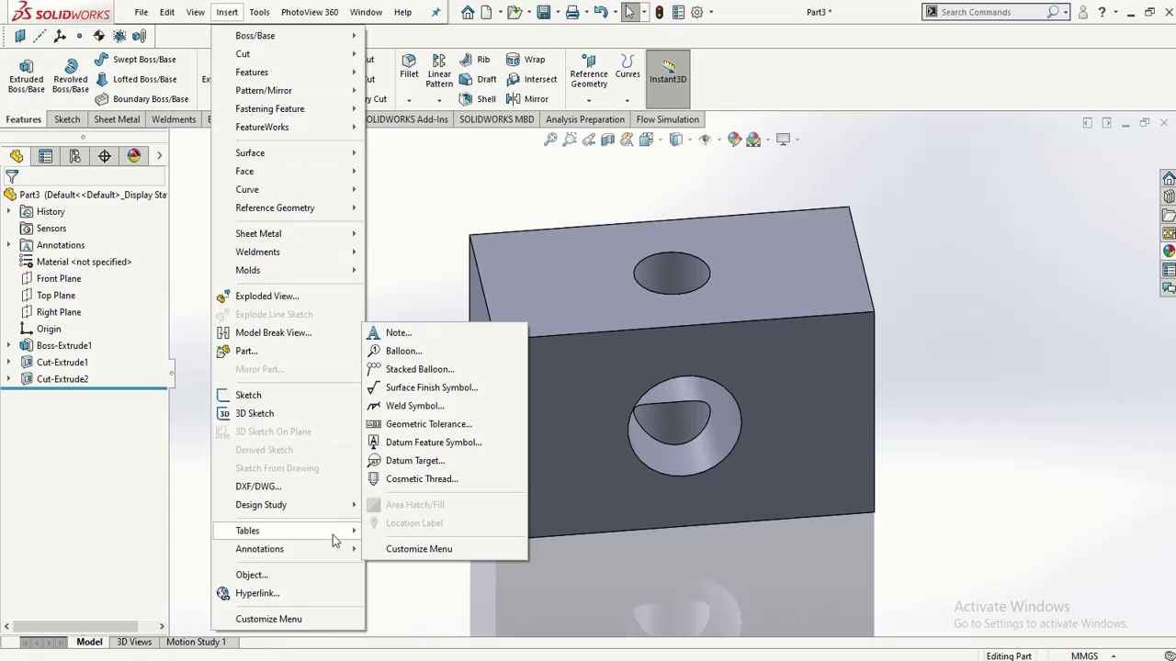
mouse_move(333, 535)
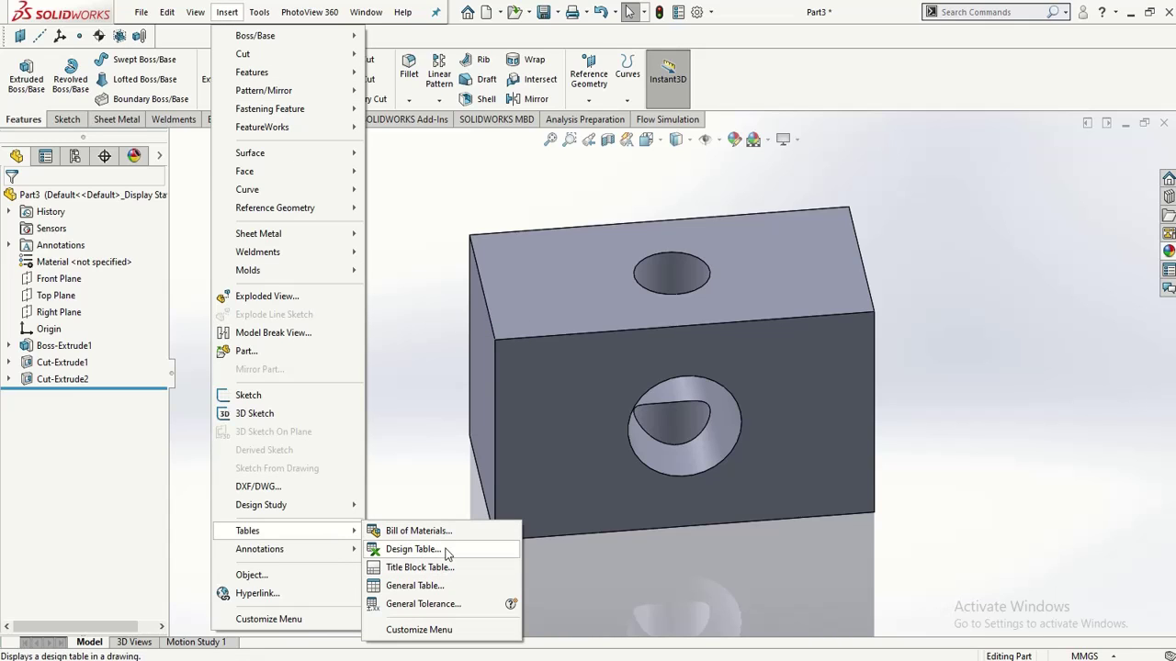
left_click(677, 542)
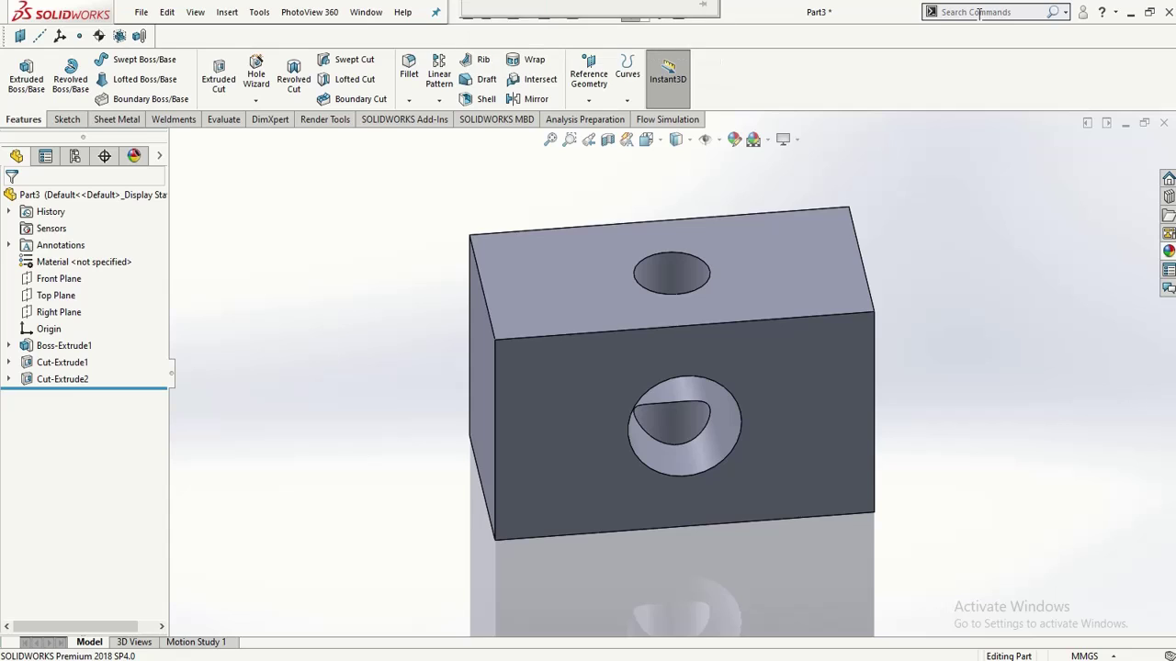
Step: Search the commands for "design" and insert an auto-created Design Table into the part
left_click(1065, 12)
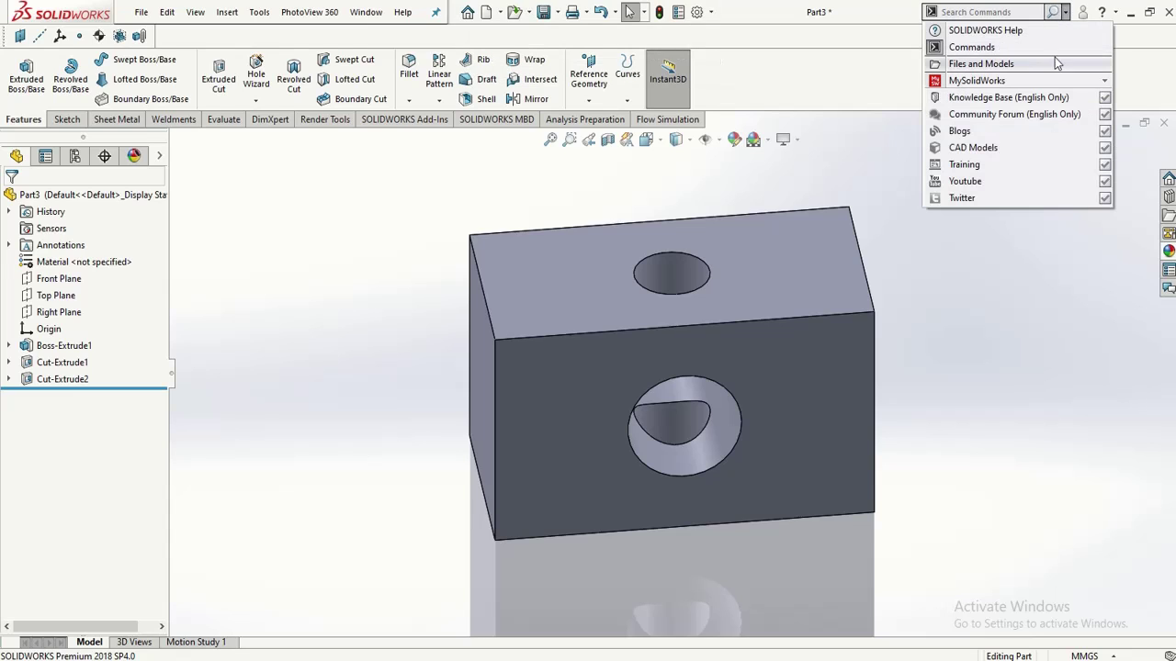
left_click(1057, 53)
left_click(971, 14)
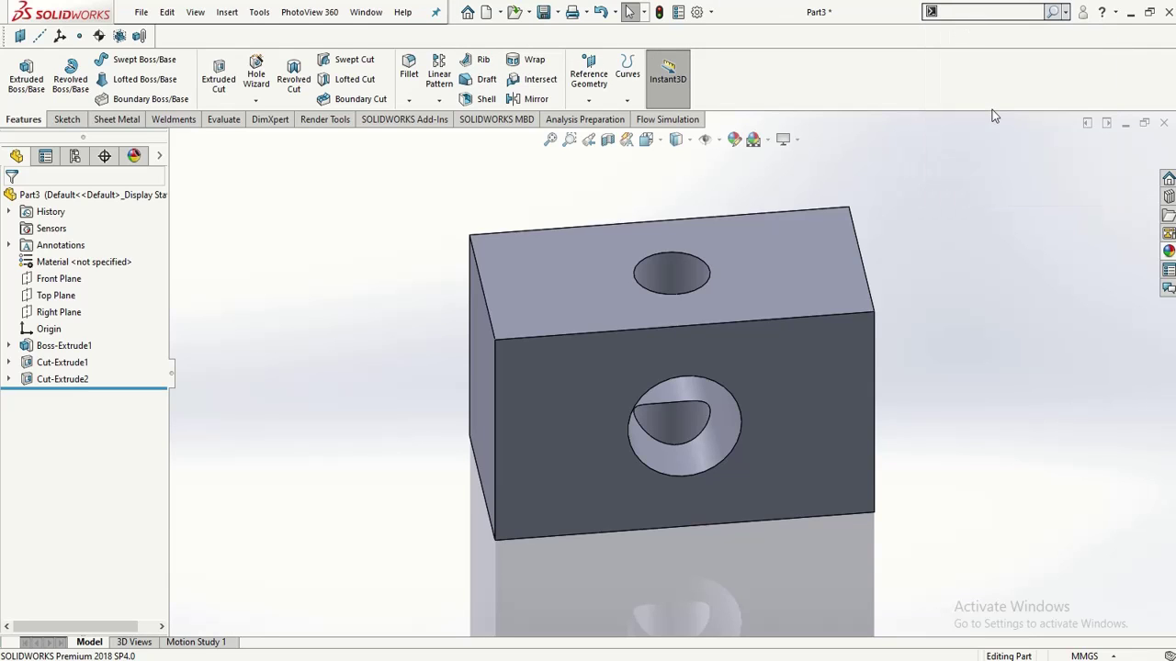
type("dESIGN")
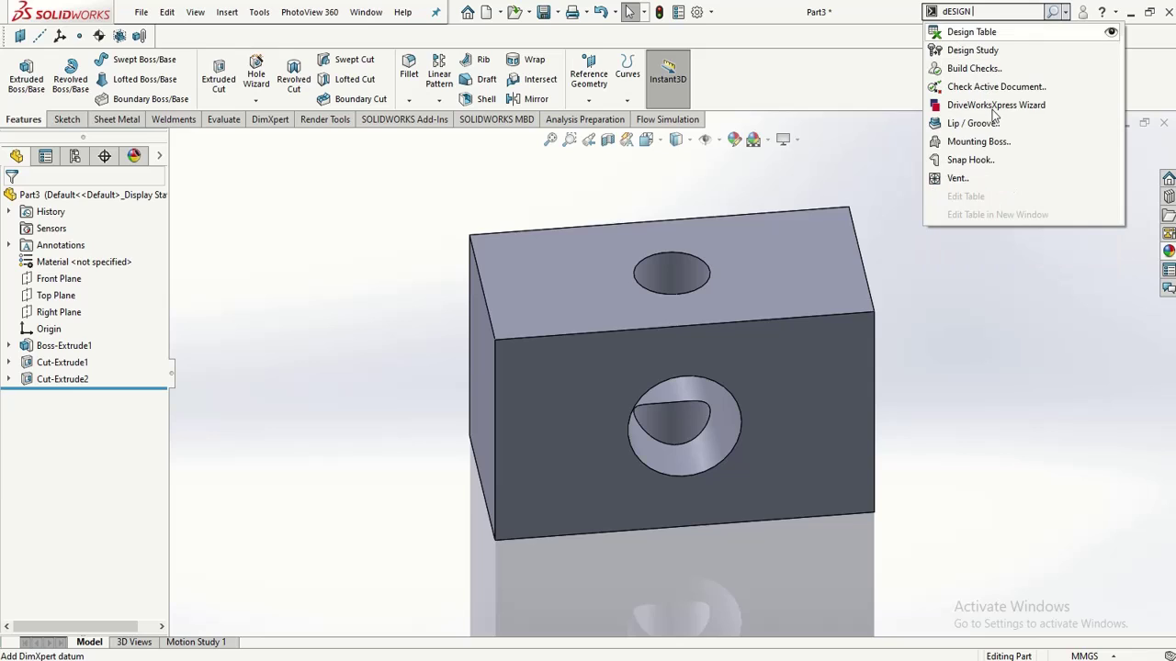
left_click(992, 33)
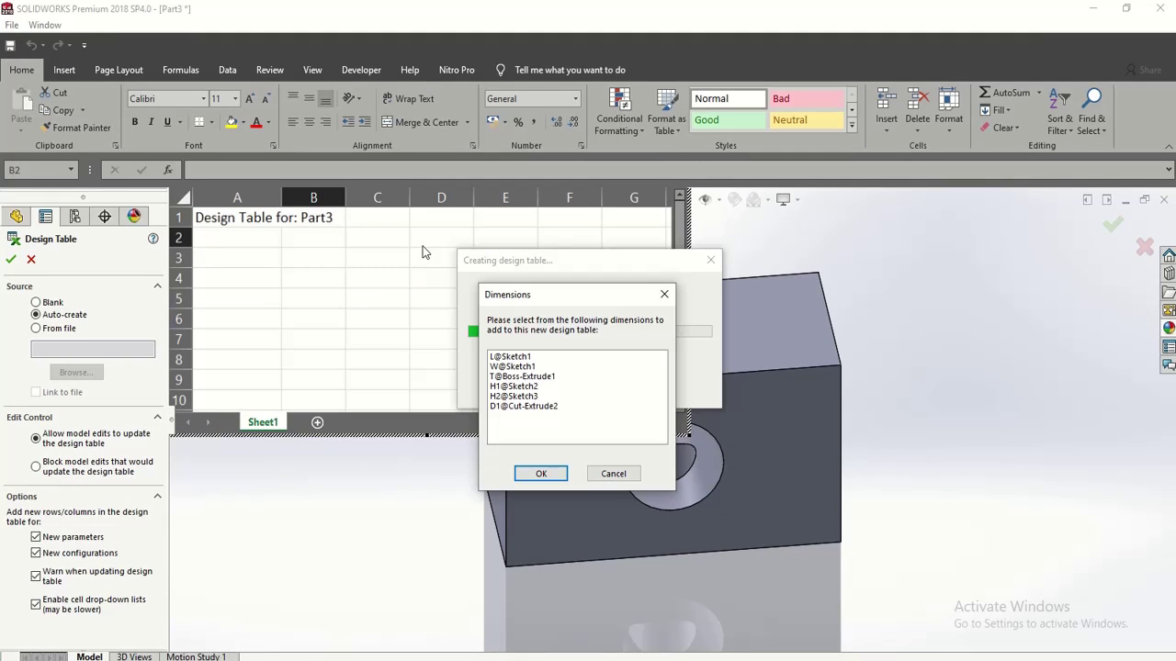
Step: Add the dimensions L, W, T, H1 and H2 to the design table, leaving out the second cut's depth D1
left_click(524, 407)
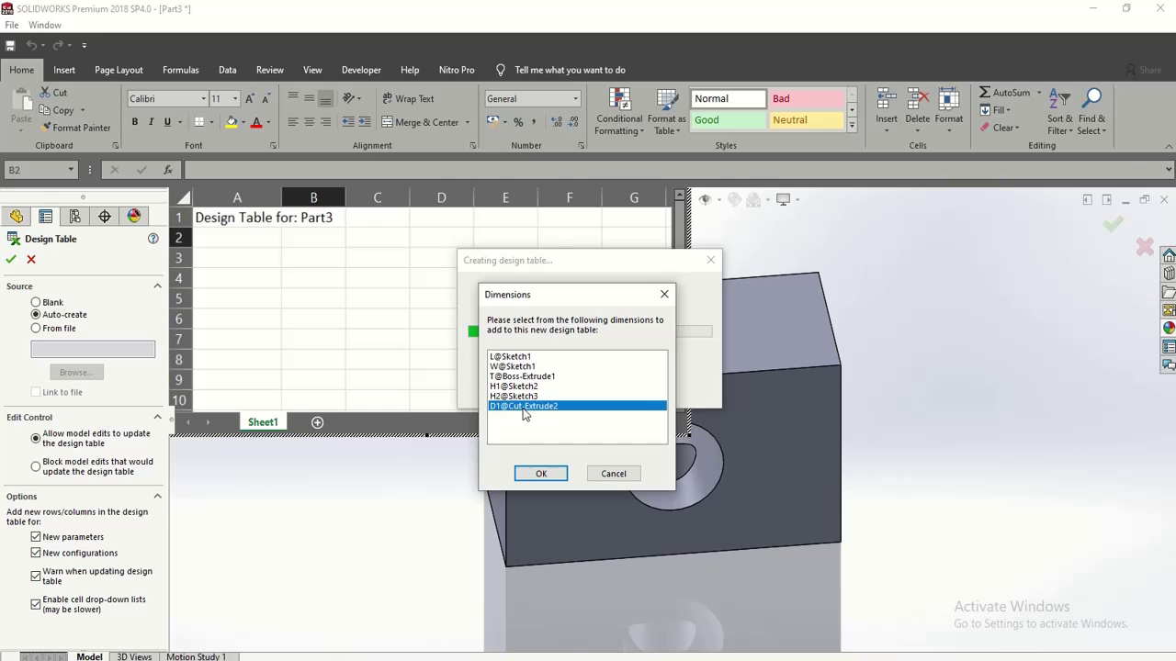
left_click(502, 358)
left_click(502, 366)
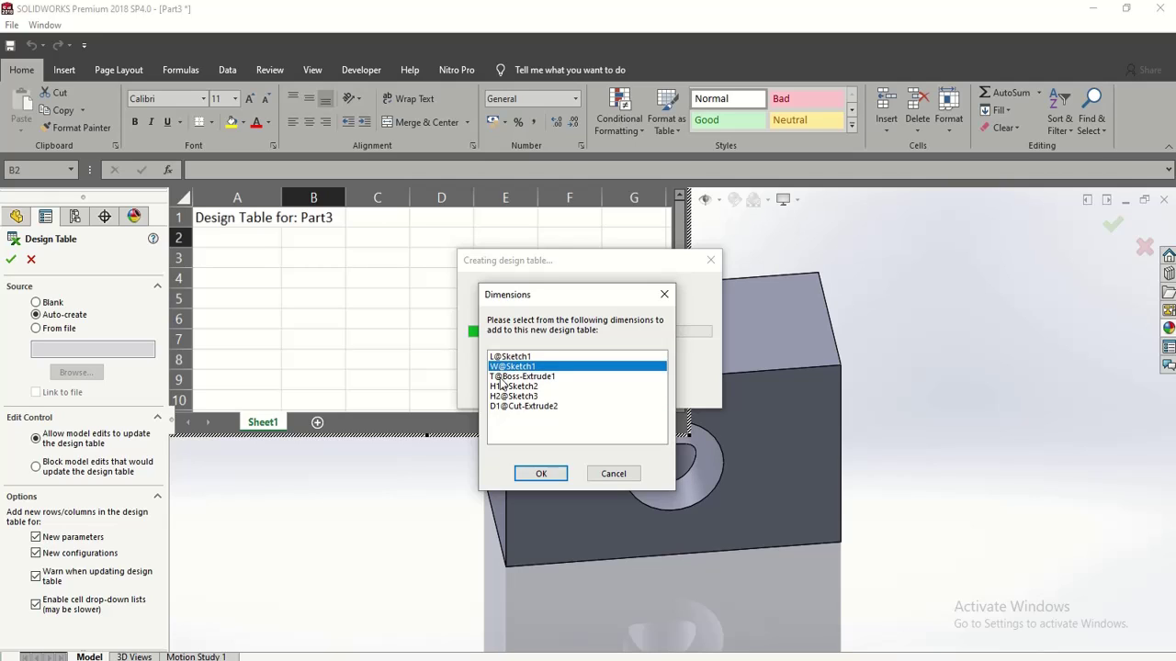
left_click(501, 377)
left_click(503, 396)
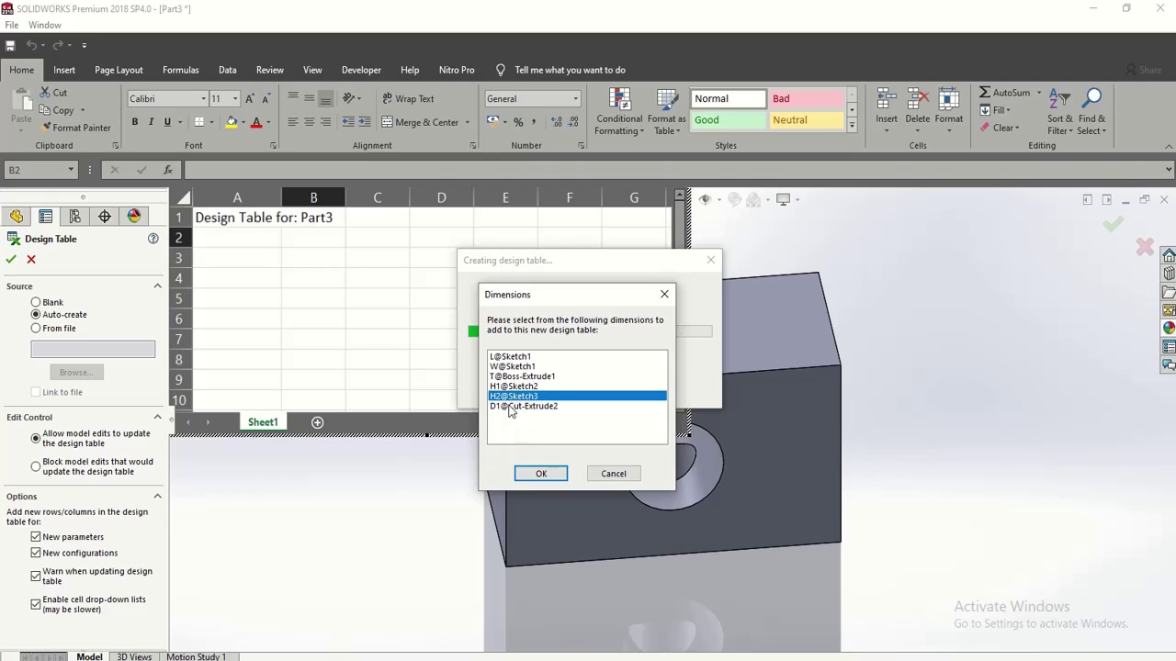
left_click(510, 407)
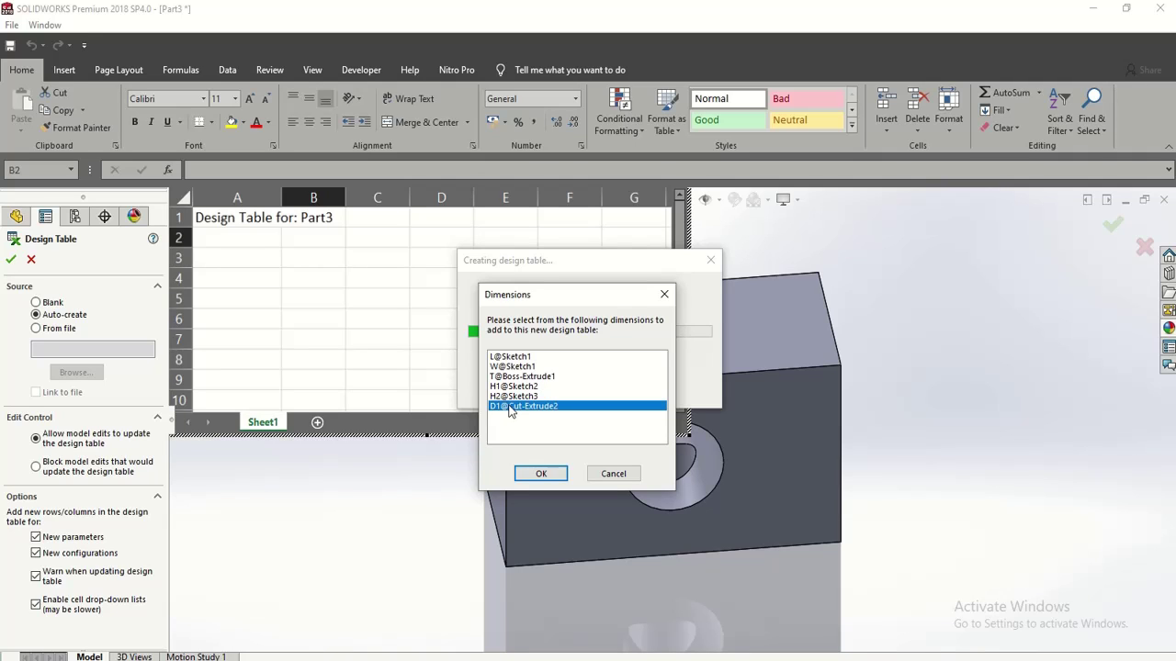
left_click(512, 397)
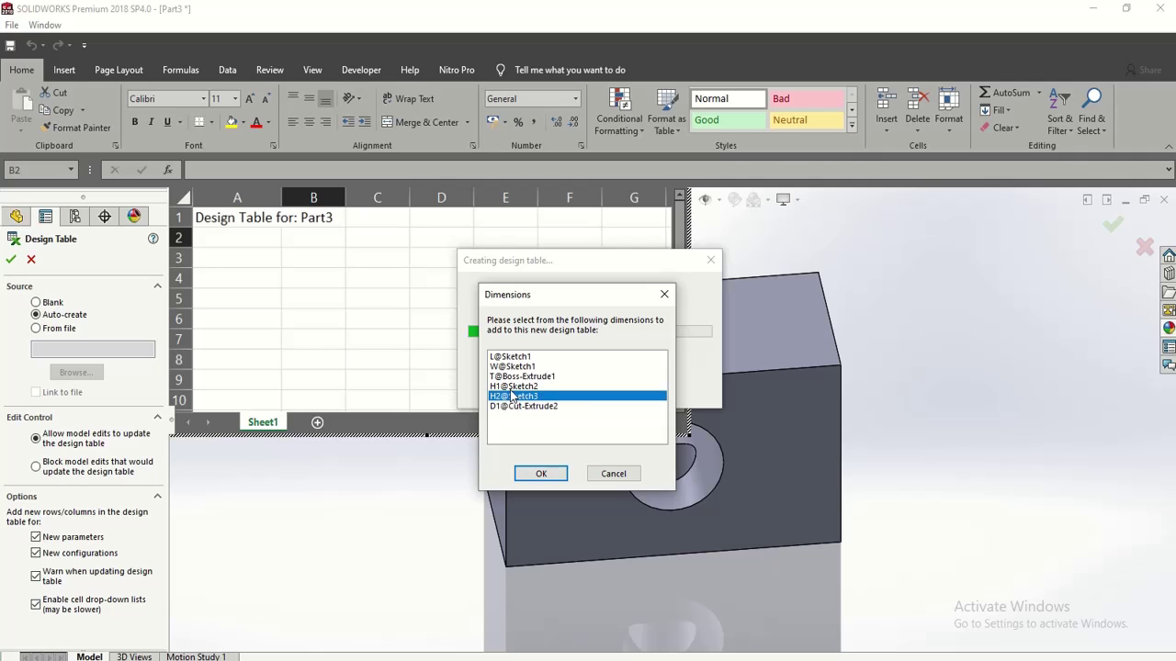
left_click(512, 358, "shift")
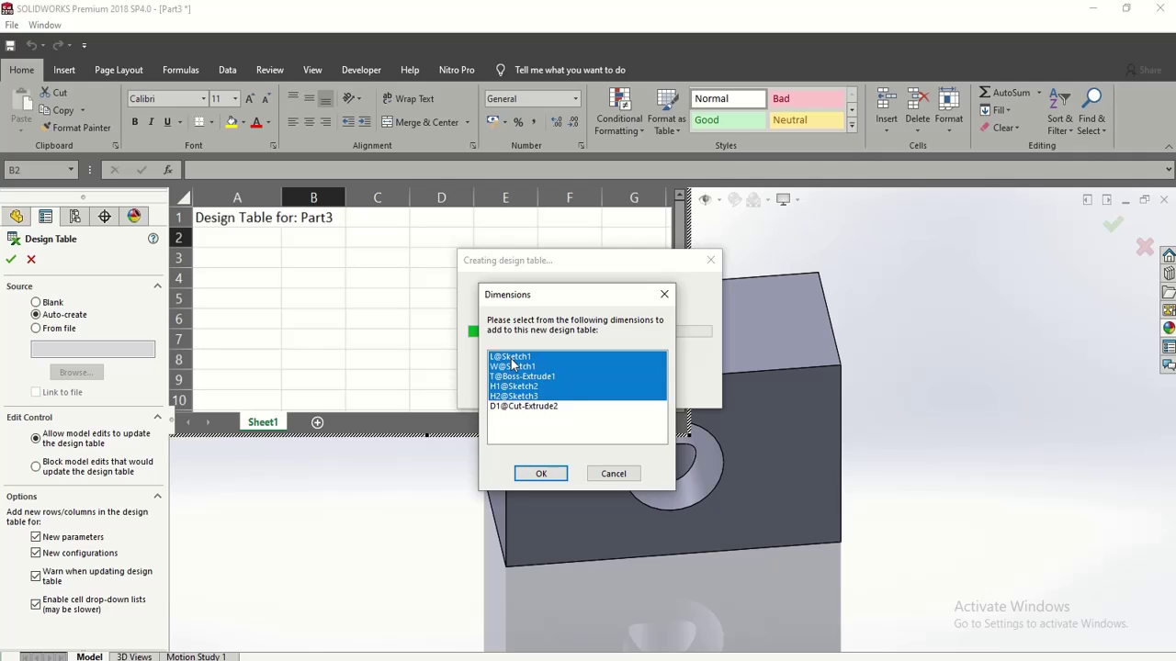
left_click(538, 474)
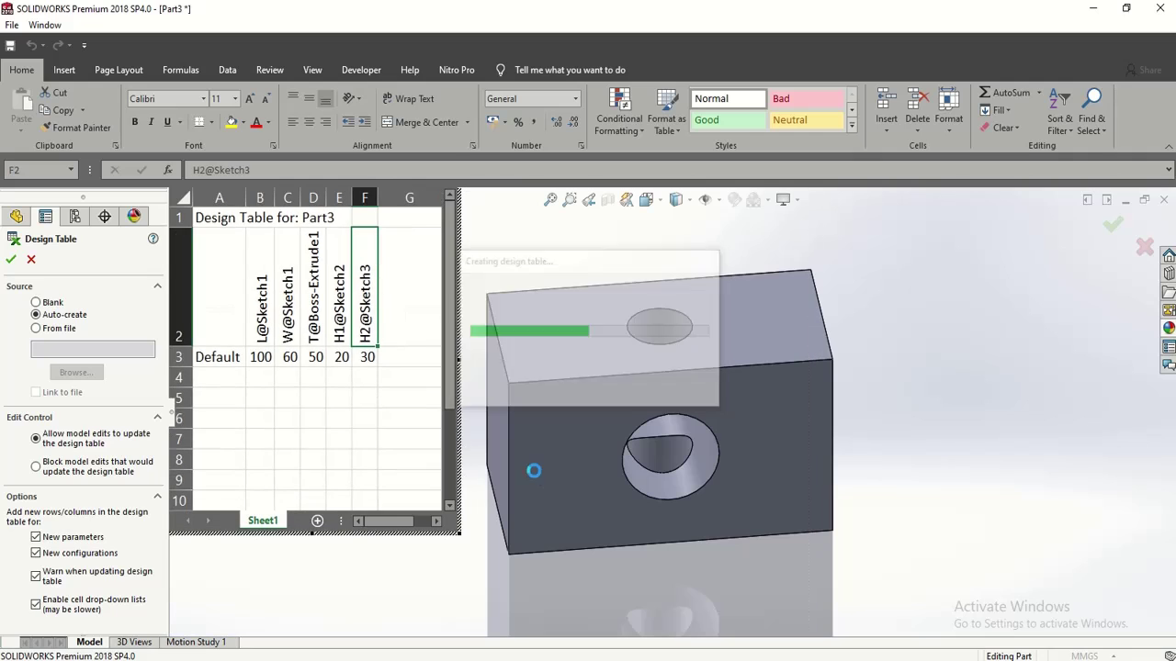
Step: Review the dimension values in the design table's Default configuration row
left_click(223, 359)
key("Right")
key("Right")
key("Right")
key("Right")
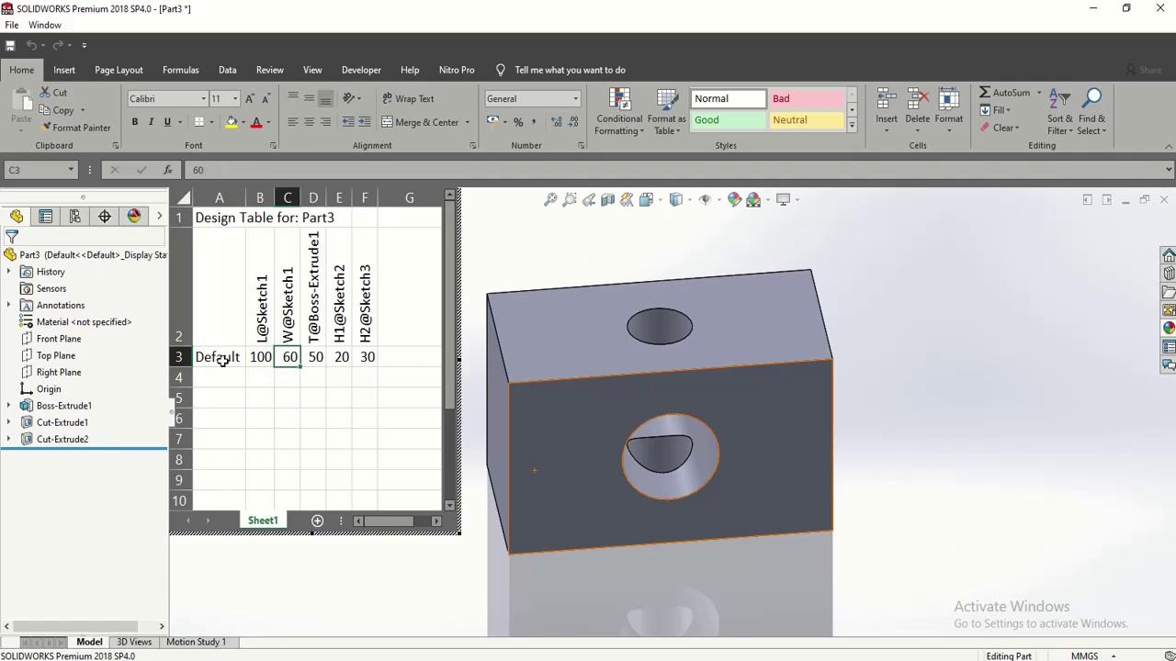
key("Left")
key("Left")
key("Left")
key("Left")
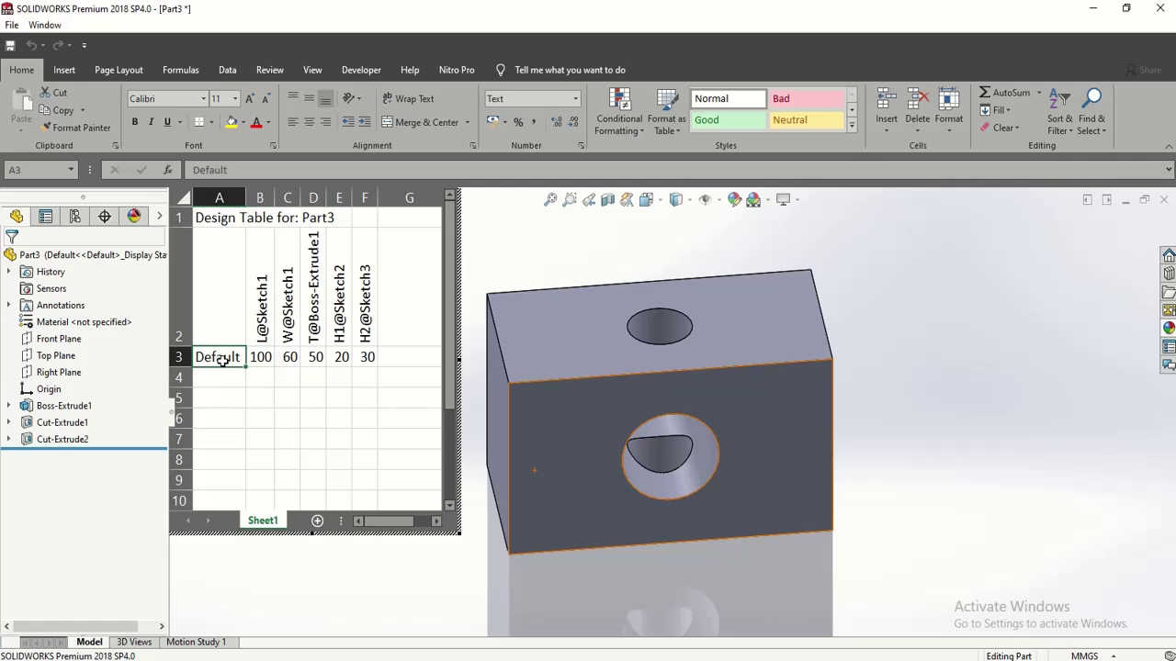
Step: Rename the Default configuration in cell A3 of the design table as Original
type("A")
key("Return")
left_click(223, 361)
type("Otrig")
key("BackSpace")
key("BackSpace")
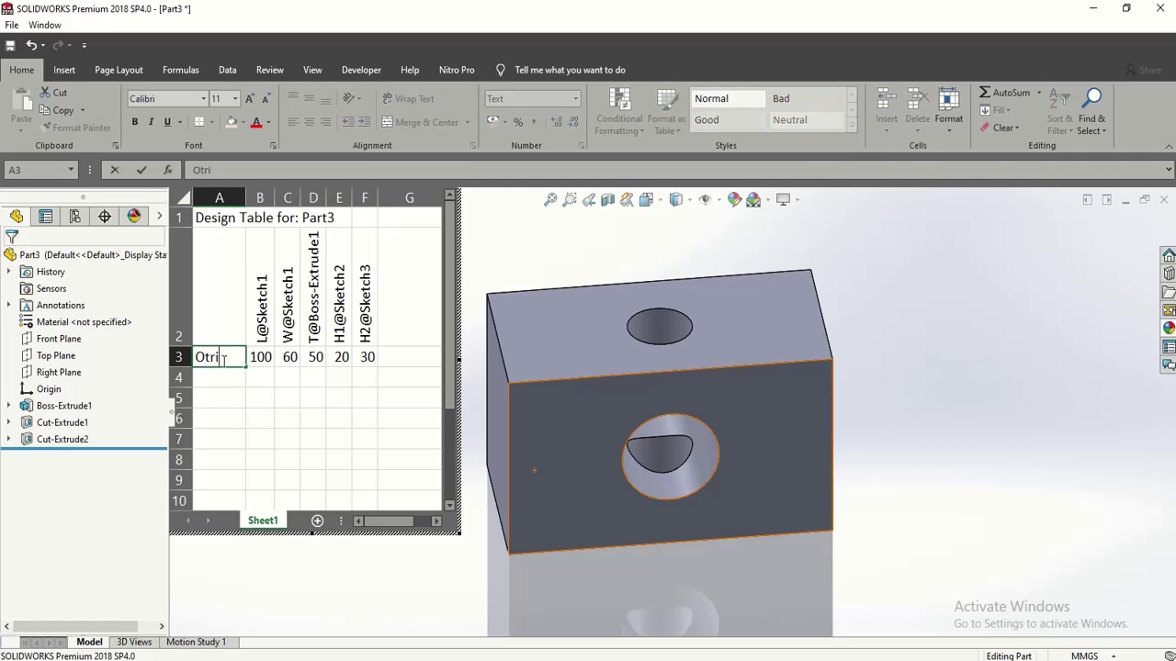
key("BackSpace")
key("BackSpace")
type("riginal")
key("Return")
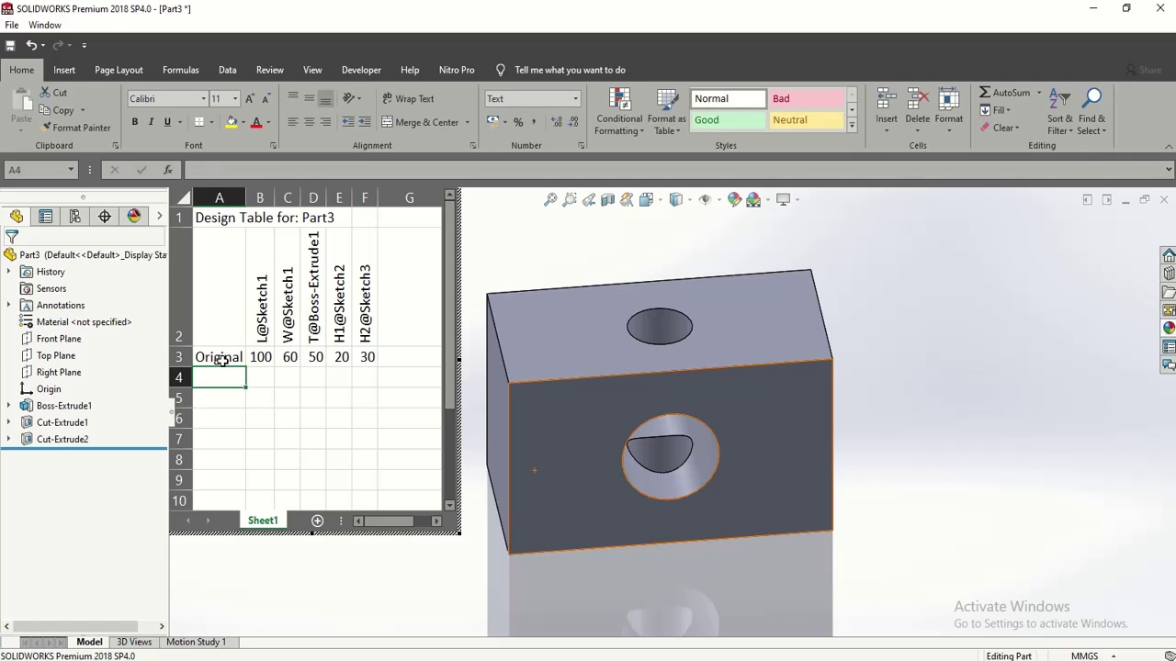
Step: Add three configurations named A, B and C below Original in cells A4 to A6 of the design table
type("A")
key("Return")
type("B")
key("Return")
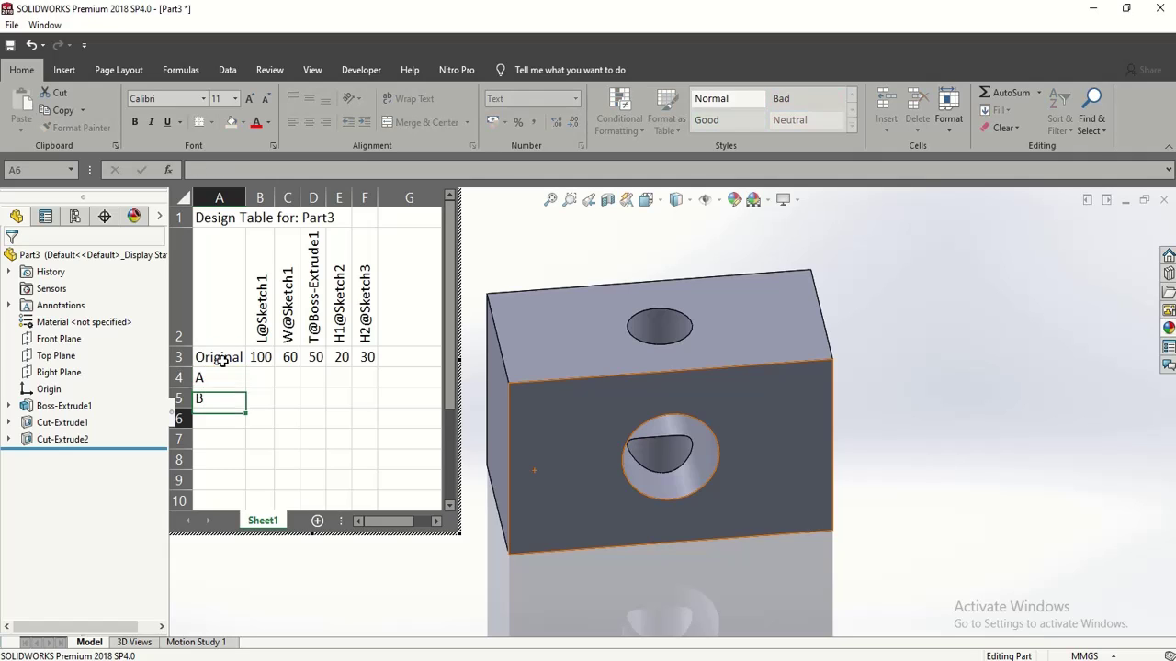
type("C")
key("Tab")
Step: Set the length L in the design table to 90 for configuration A, 70 for B and 110 for C
key("Up")
key("Up")
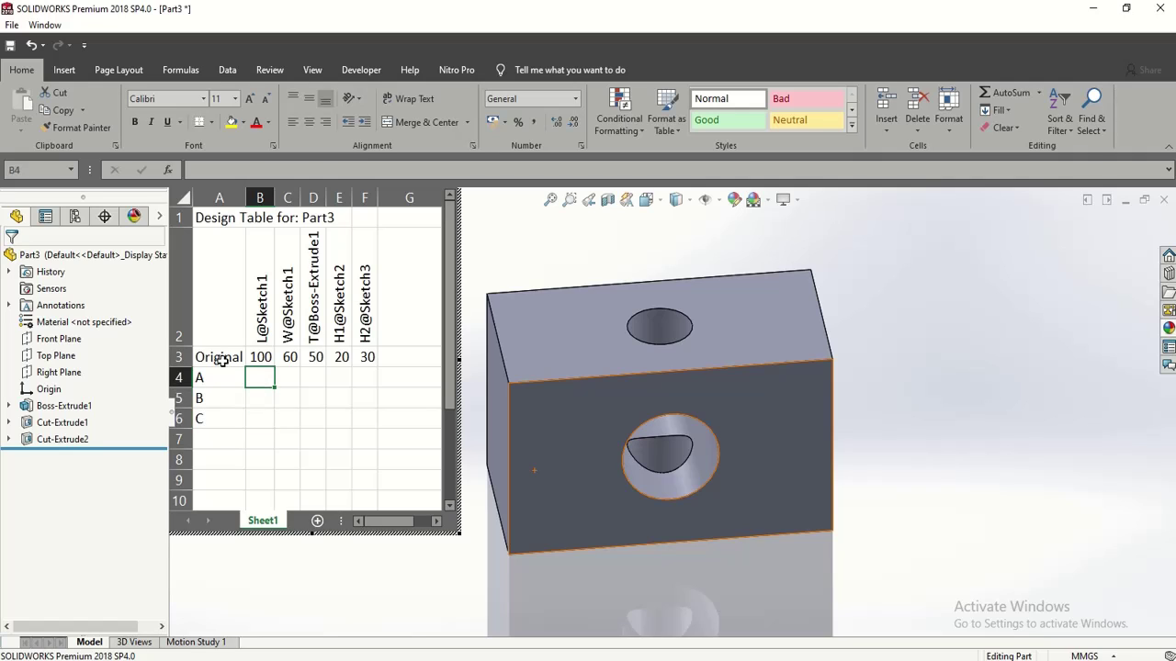
type("90")
key("Return")
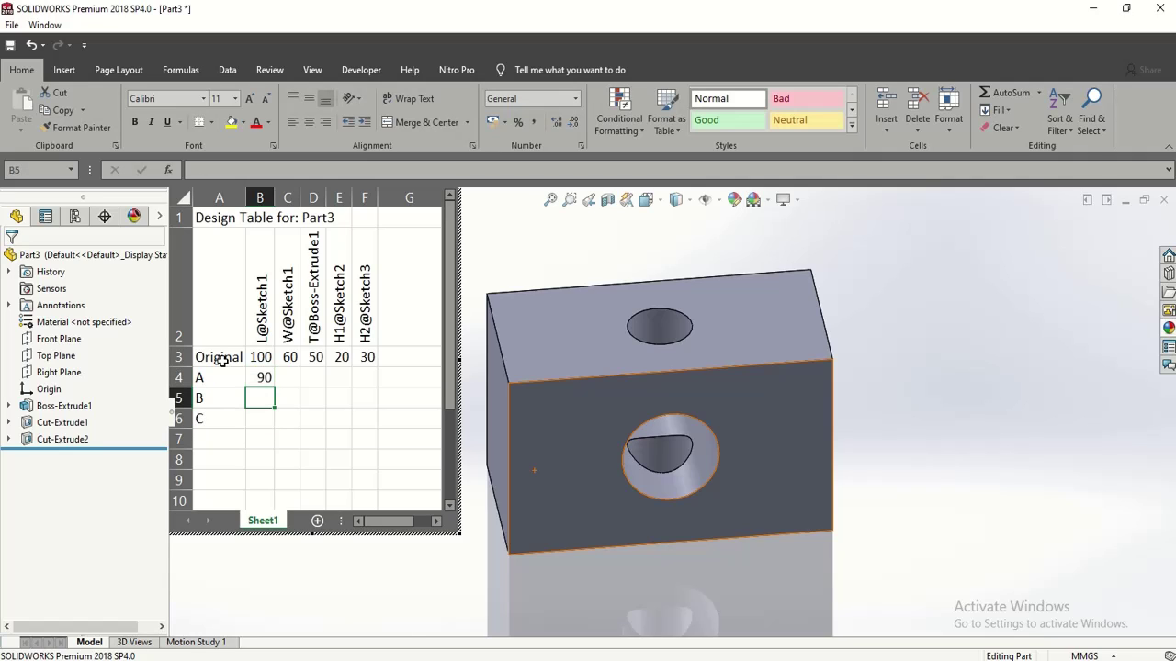
type("70")
key("Return")
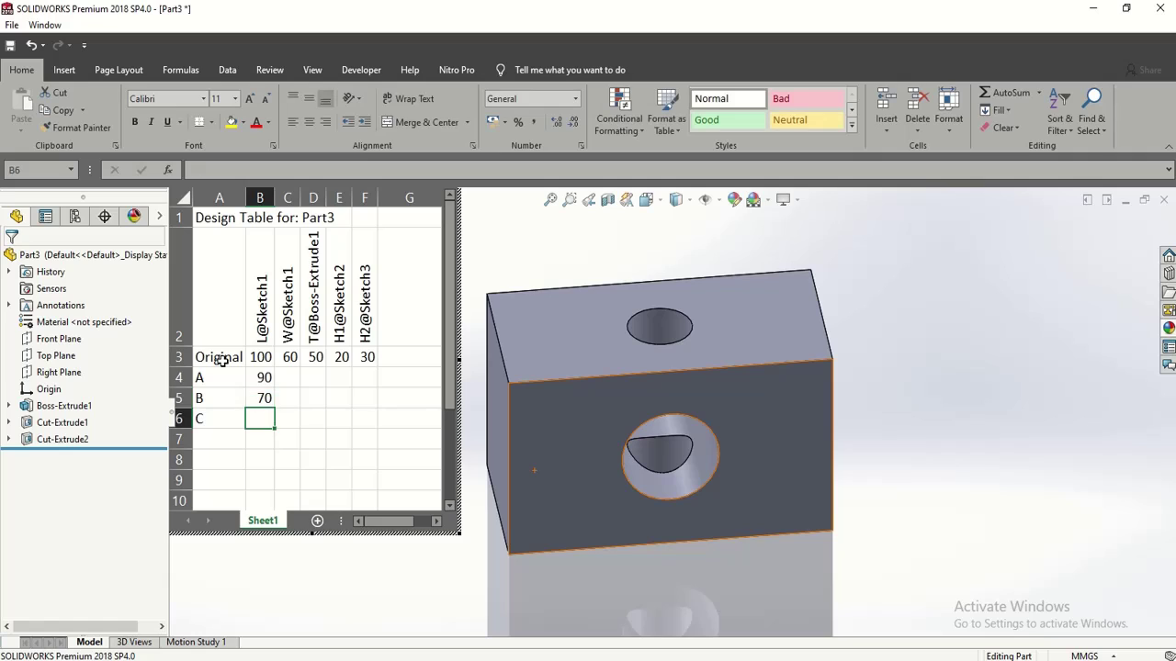
type("110")
key("Tab")
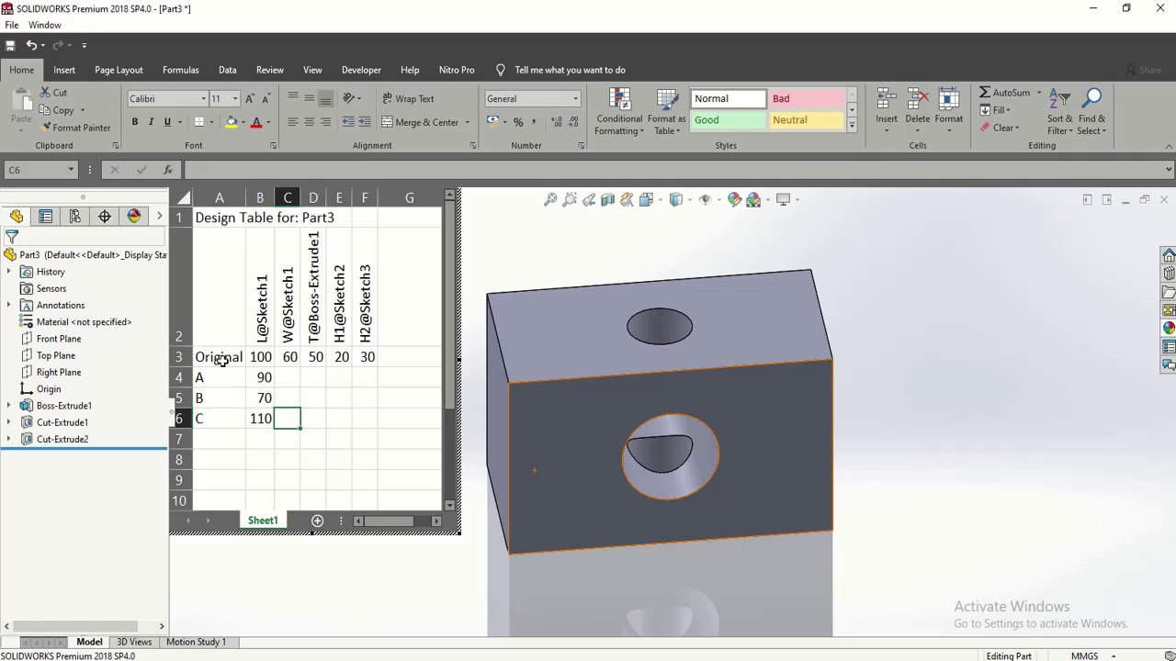
Step: Set the width W in the design table to 50 for configuration A, 70 for B and 80 for C
key("Up")
key("Up")
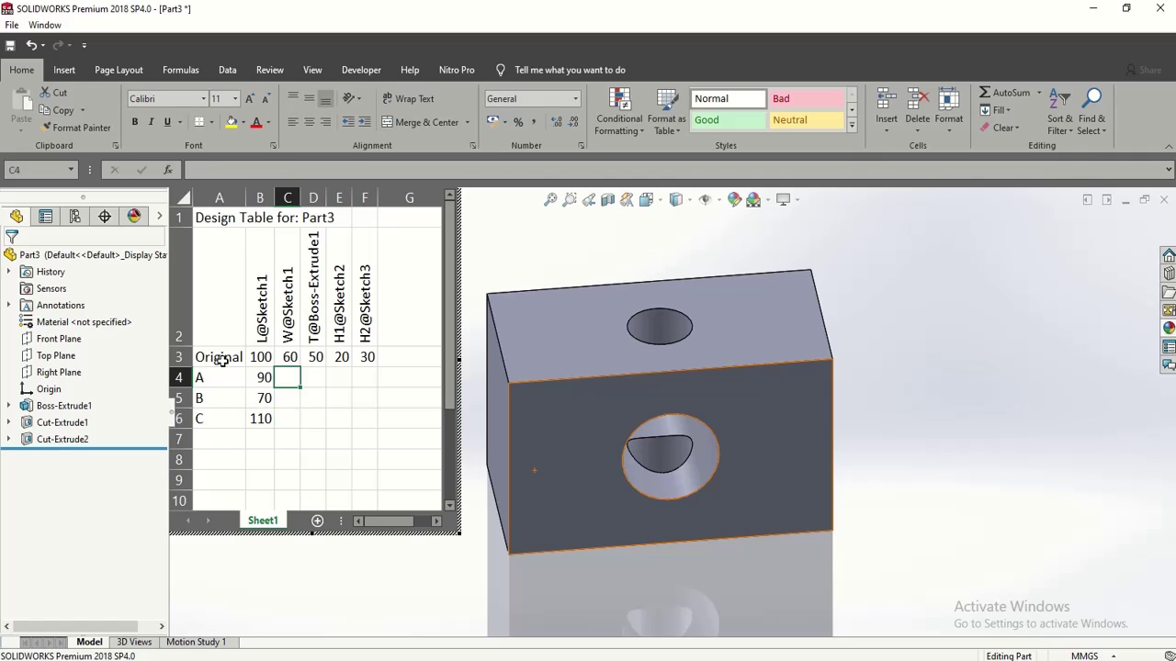
type("60")
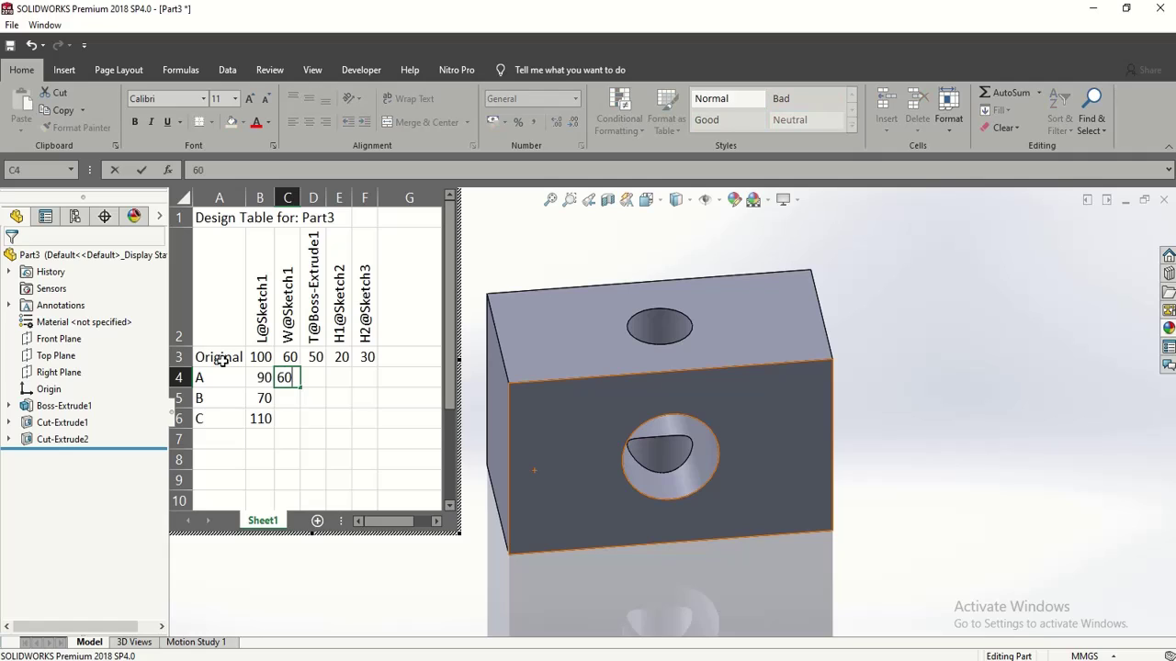
key("BackSpace")
key("BackSpace")
type("50")
key("Return")
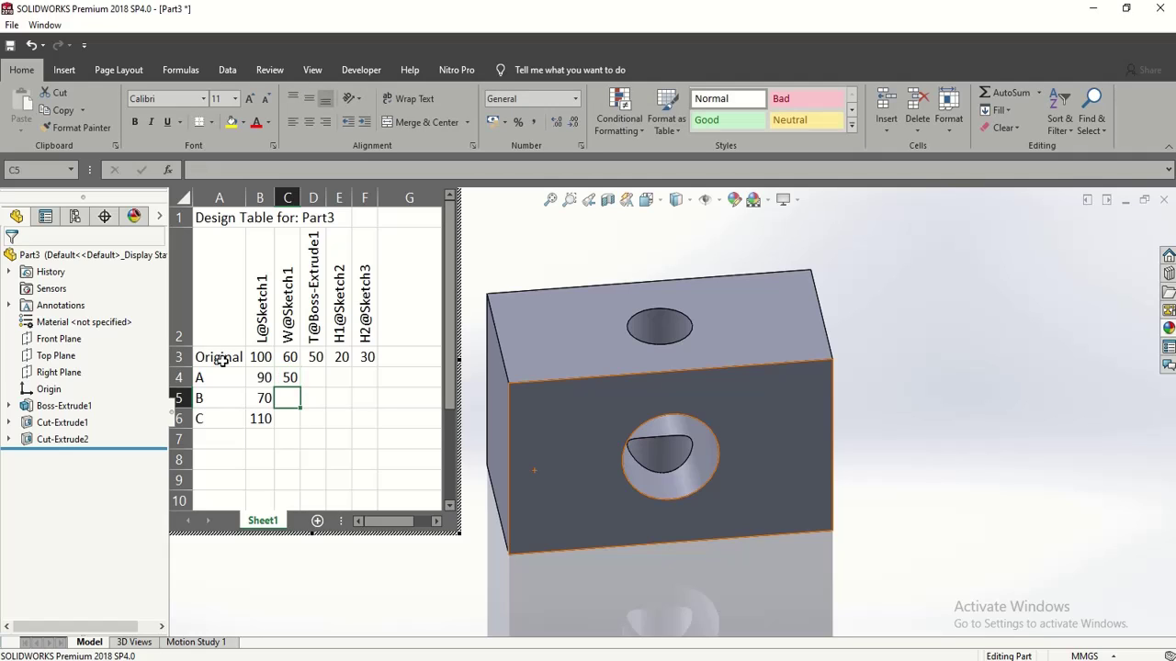
type("70")
key("Up")
key("Down")
key("Down")
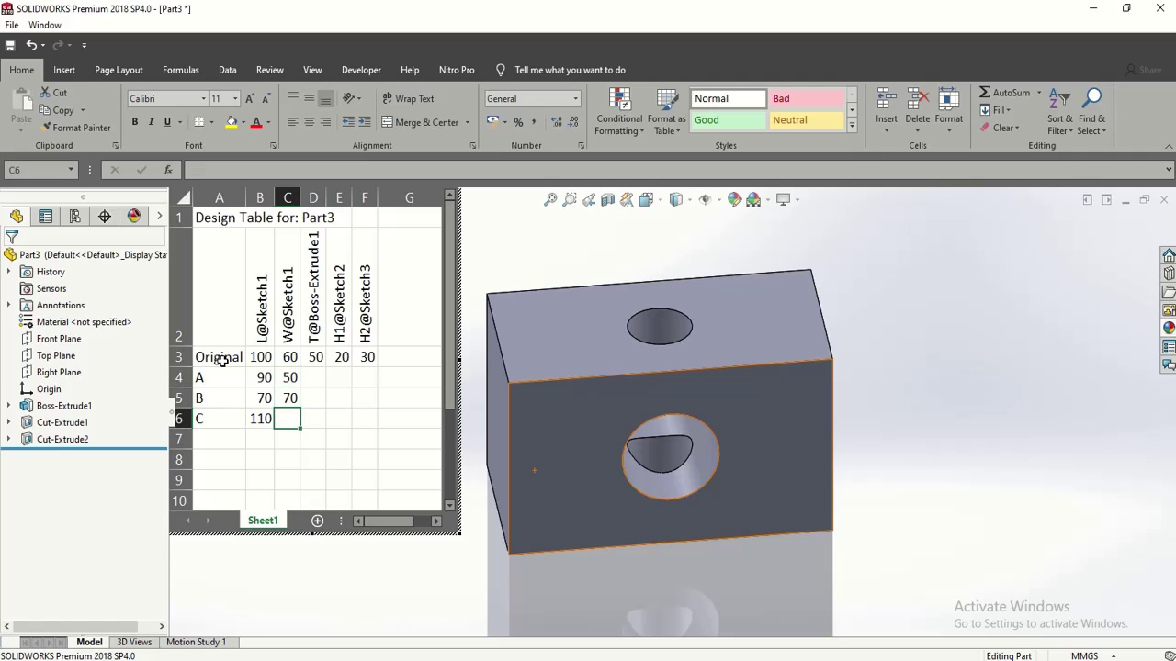
type("80")
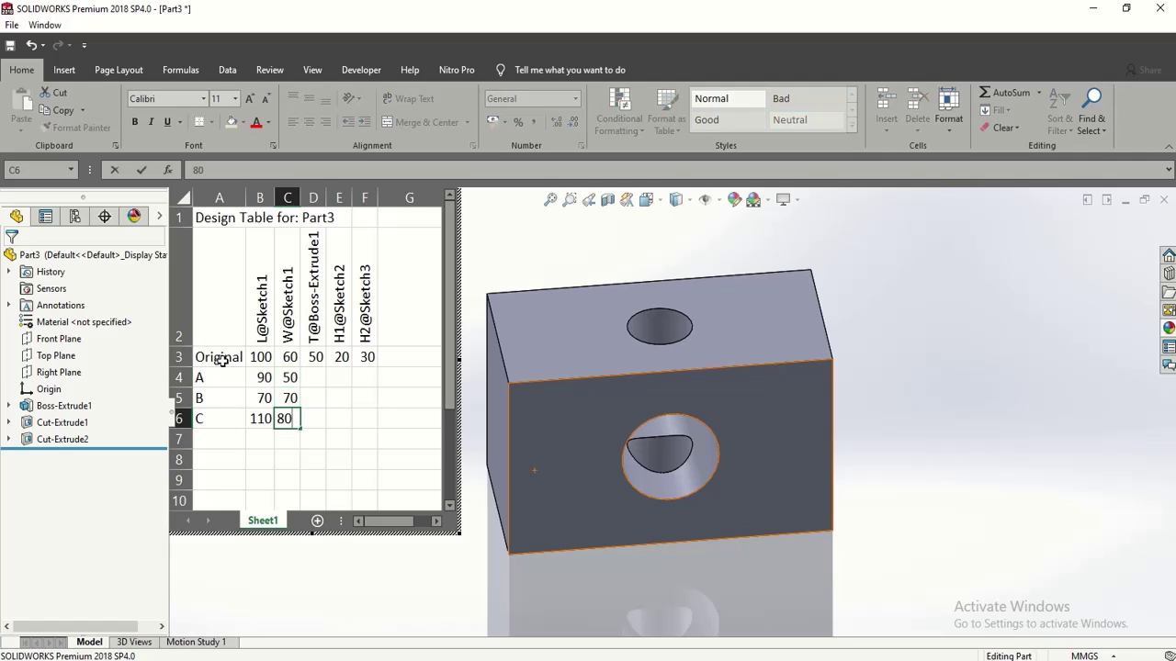
key("Up")
Step: Set the thickness T in the design table to 40 for configuration A, 30 for B and 70 for C
key("Right")
key("Right")
key("Up")
key("Left")
key("Up")
key("Down")
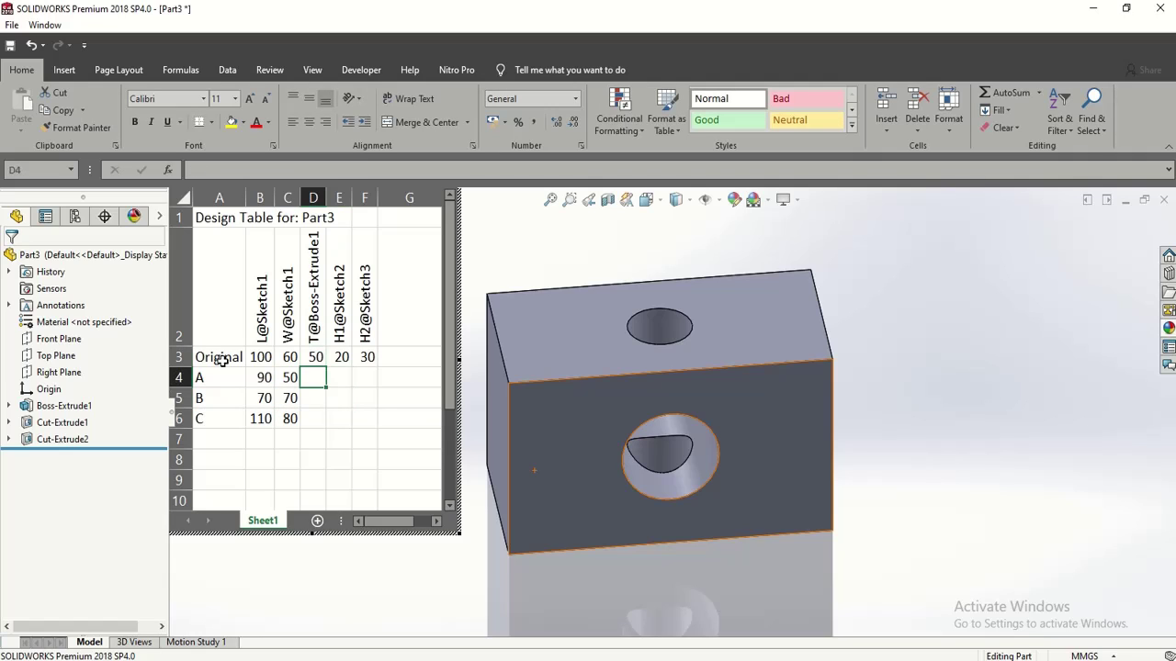
type("40")
key("Return")
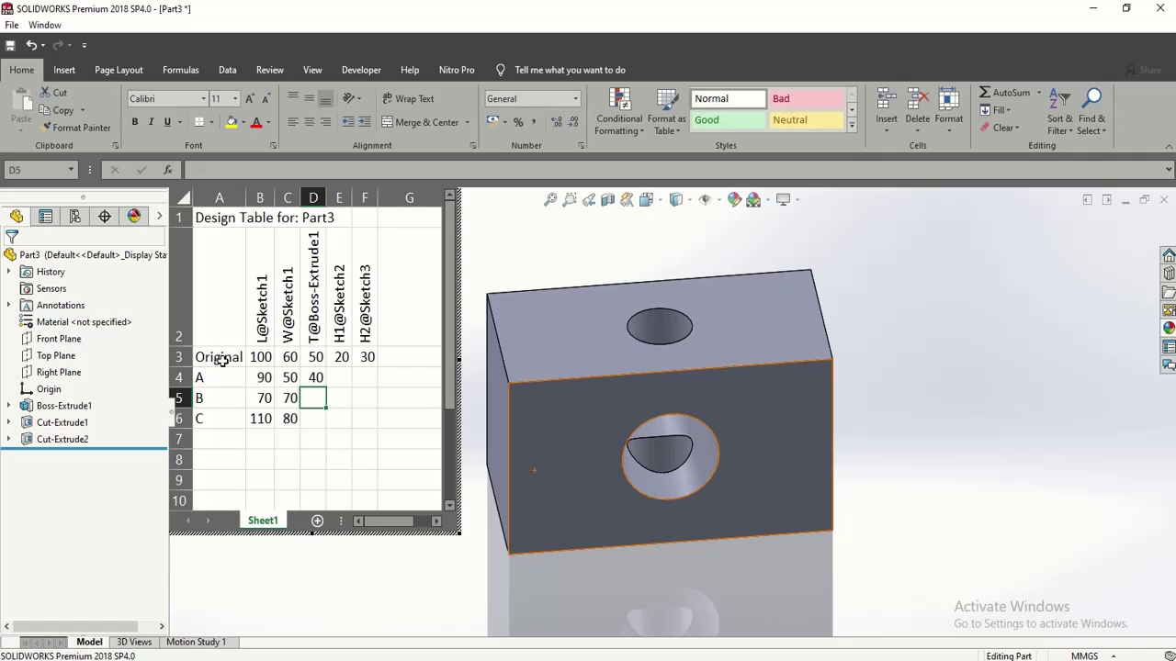
type("30")
key("Return")
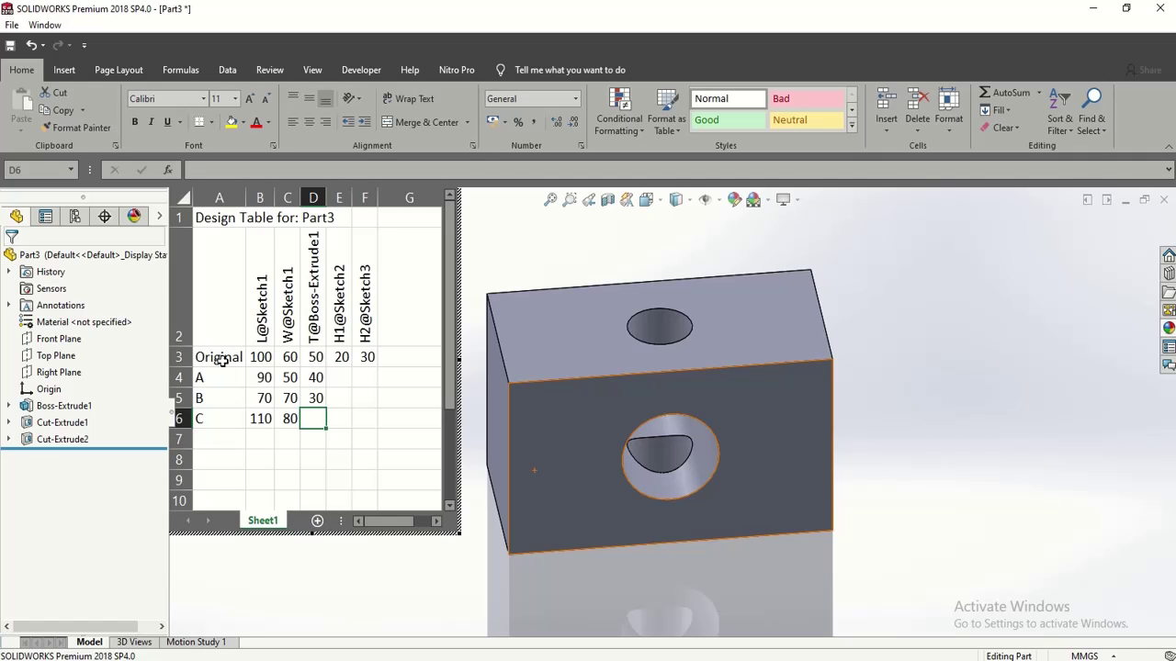
type("70")
key("Right")
Step: Set the hole dimension H1 in the design table to 10 for configuration A, 30 for B and 40 for C
key("Up")
key("Up")
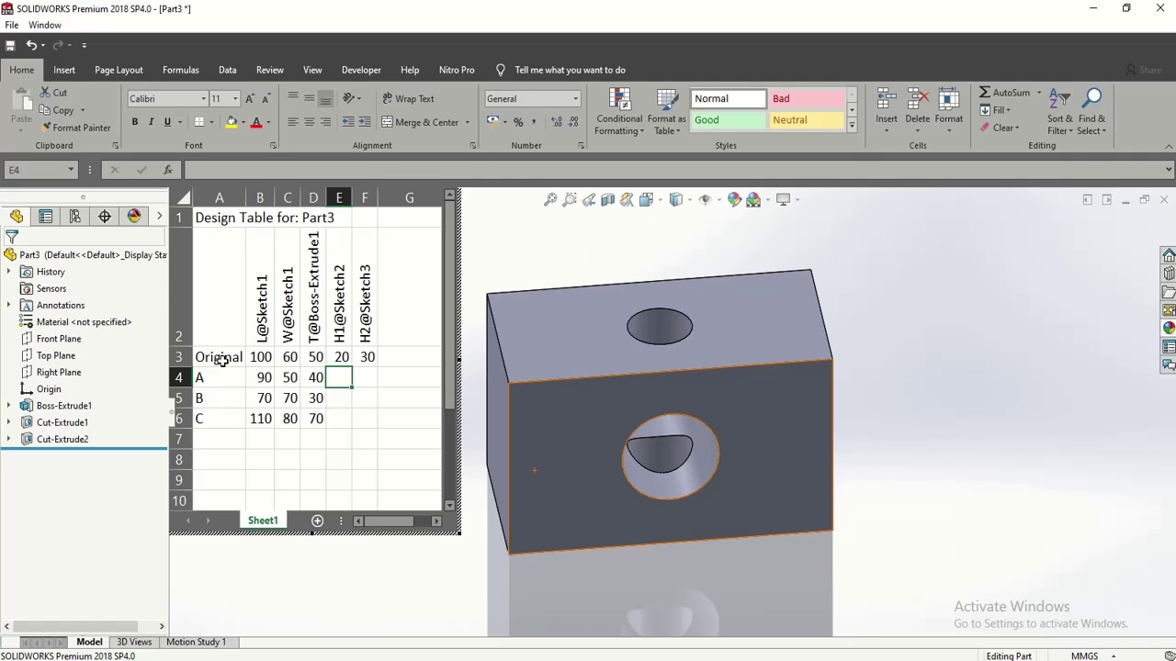
type("10")
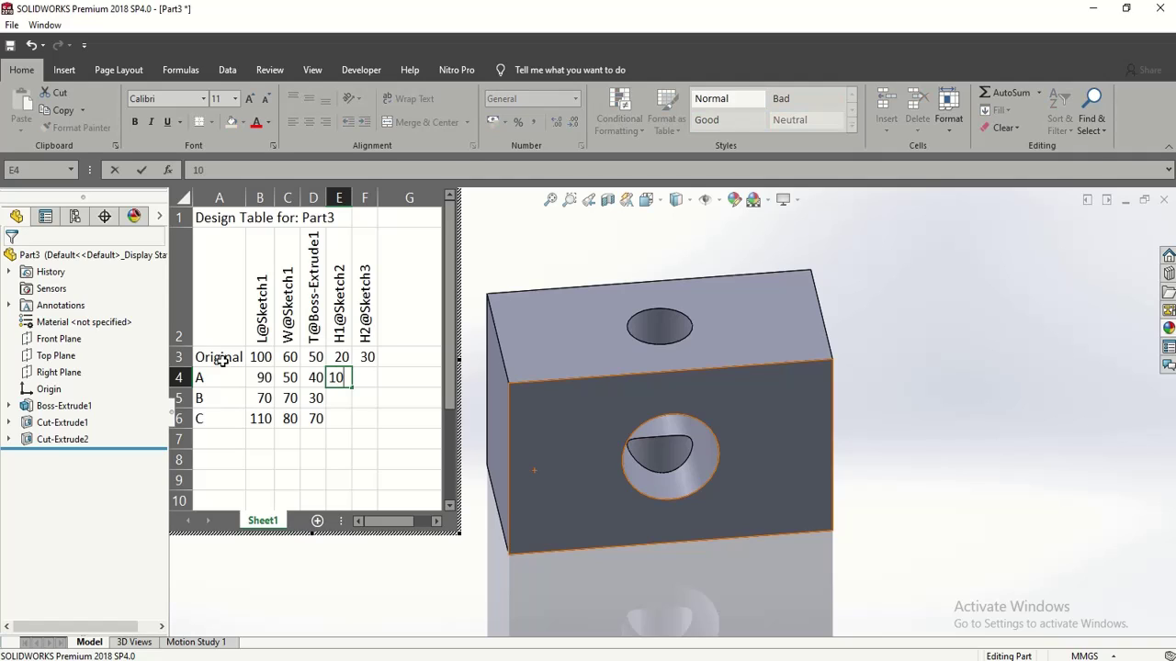
key("Return")
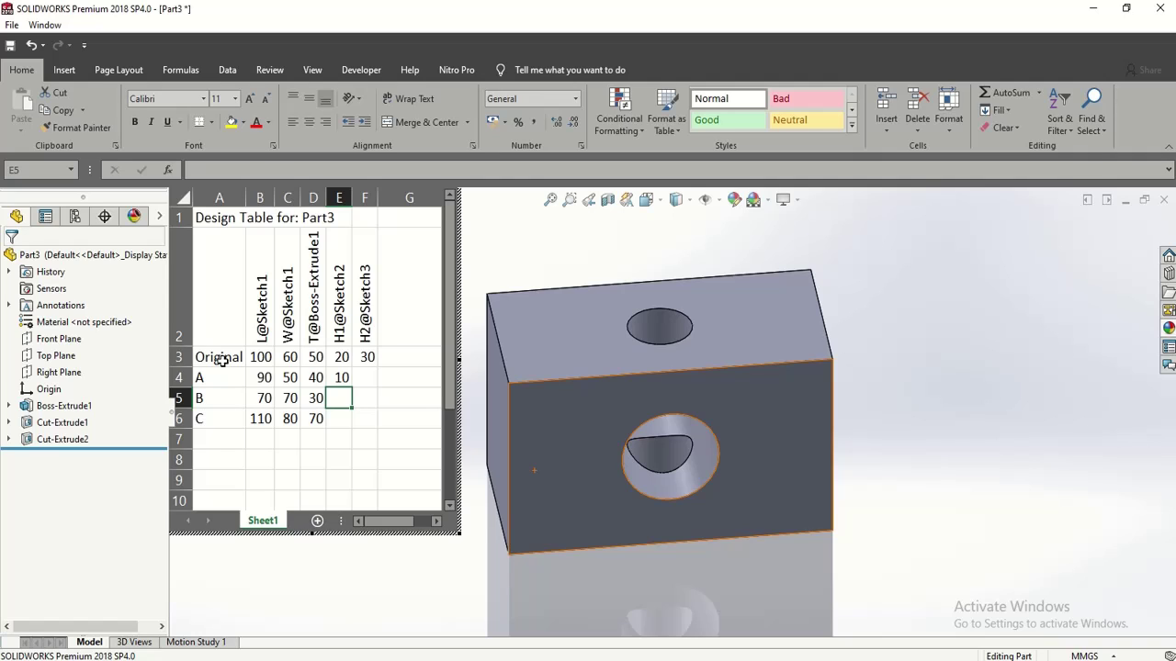
type("30")
key("Return")
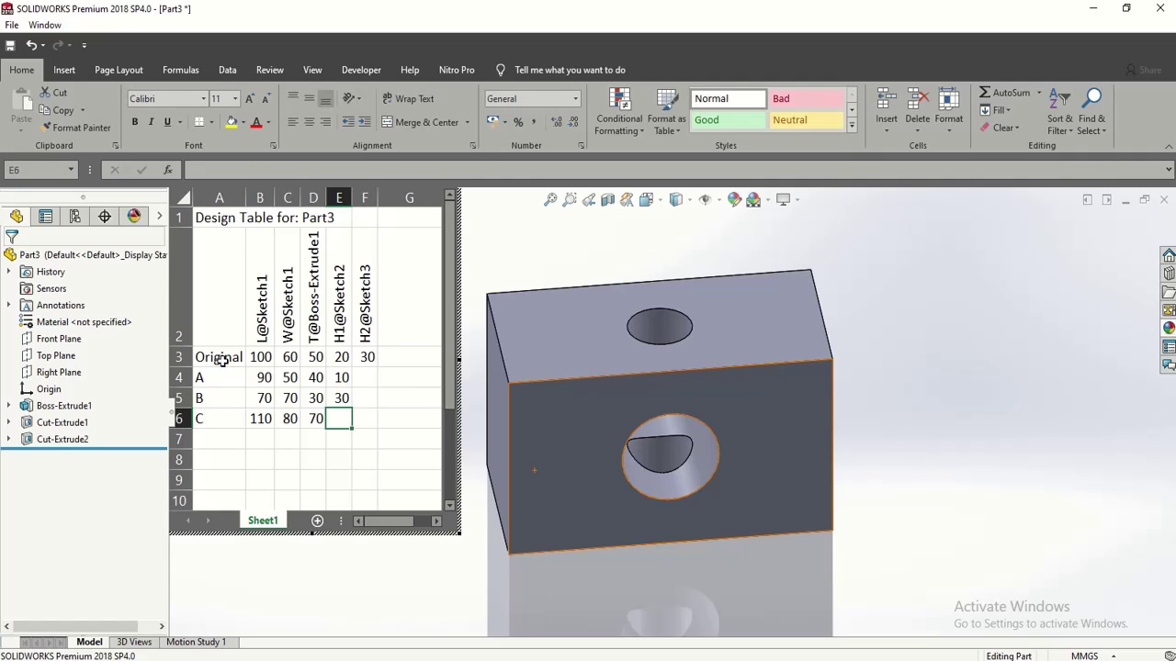
type("40")
key("Tab")
Step: Set H2 to 20 for configuration A, 10 for B and 5 for C, and close the design table to generate the configurations
key("Up")
key("Up")
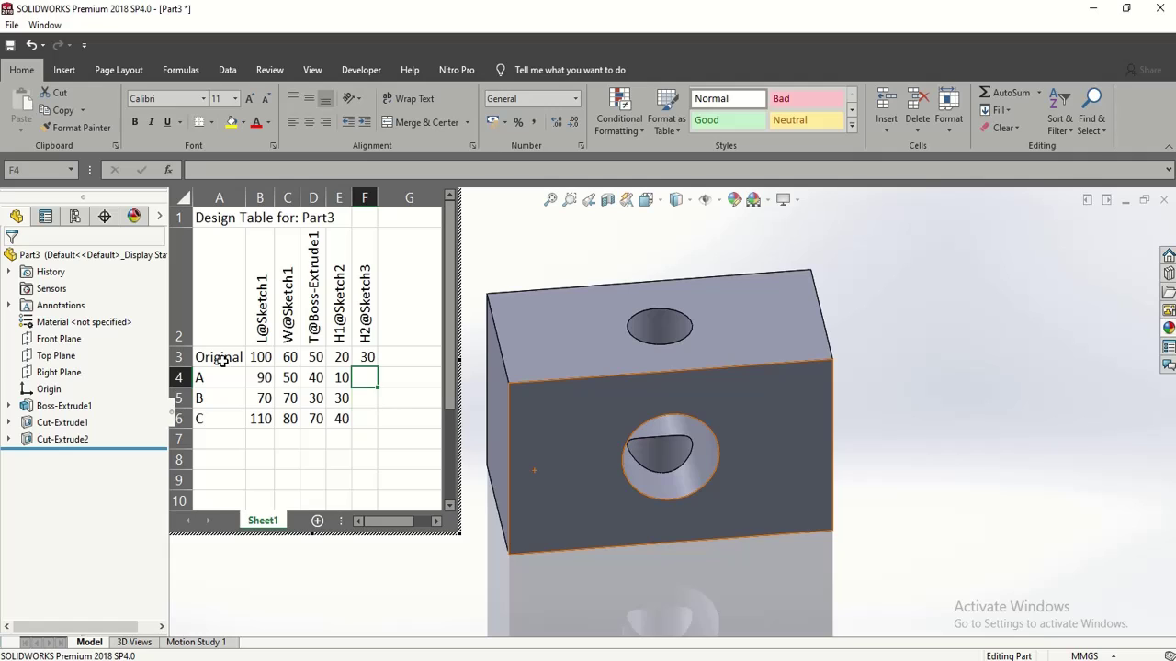
type("20")
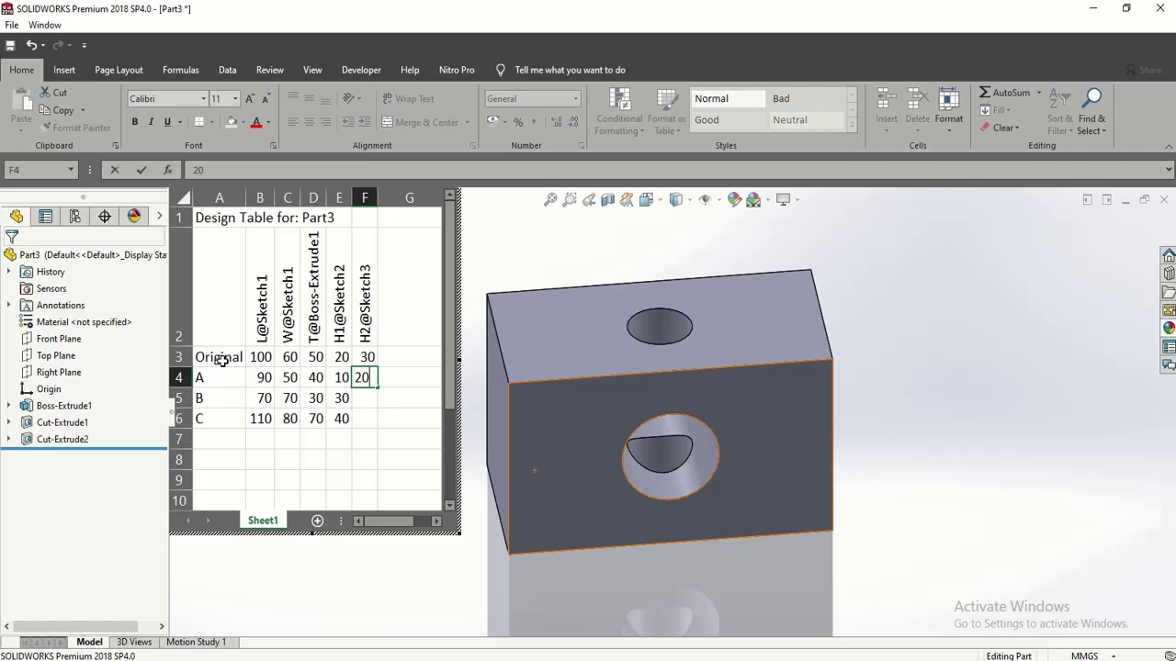
key("Return")
type("10")
key("Return")
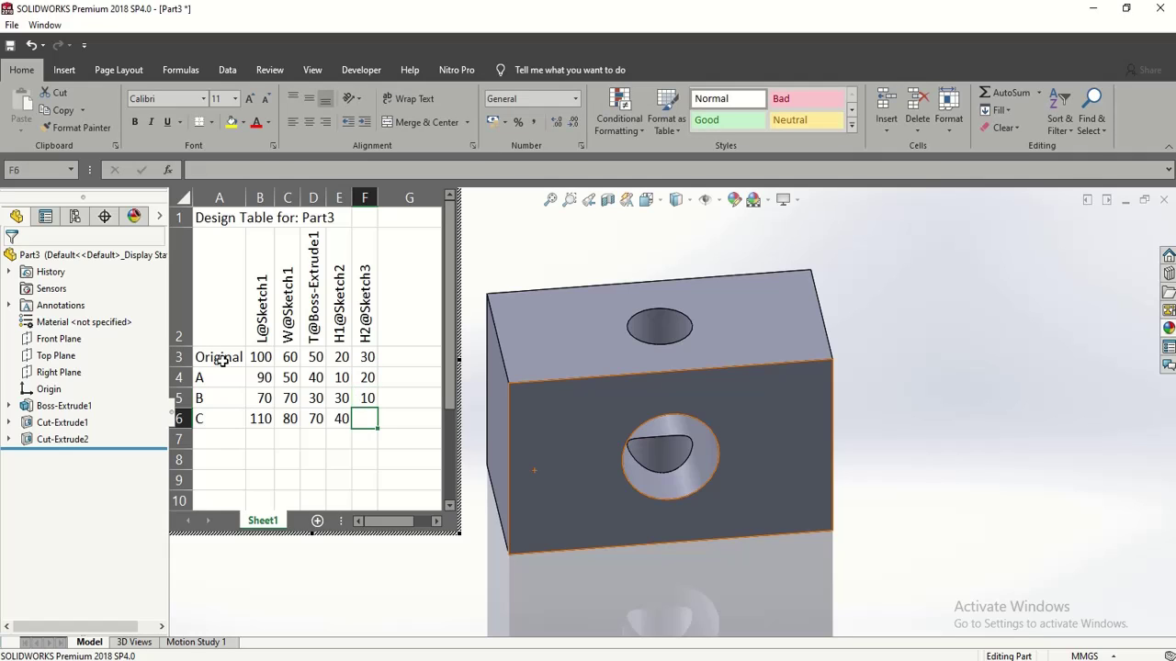
type("5")
key("Return")
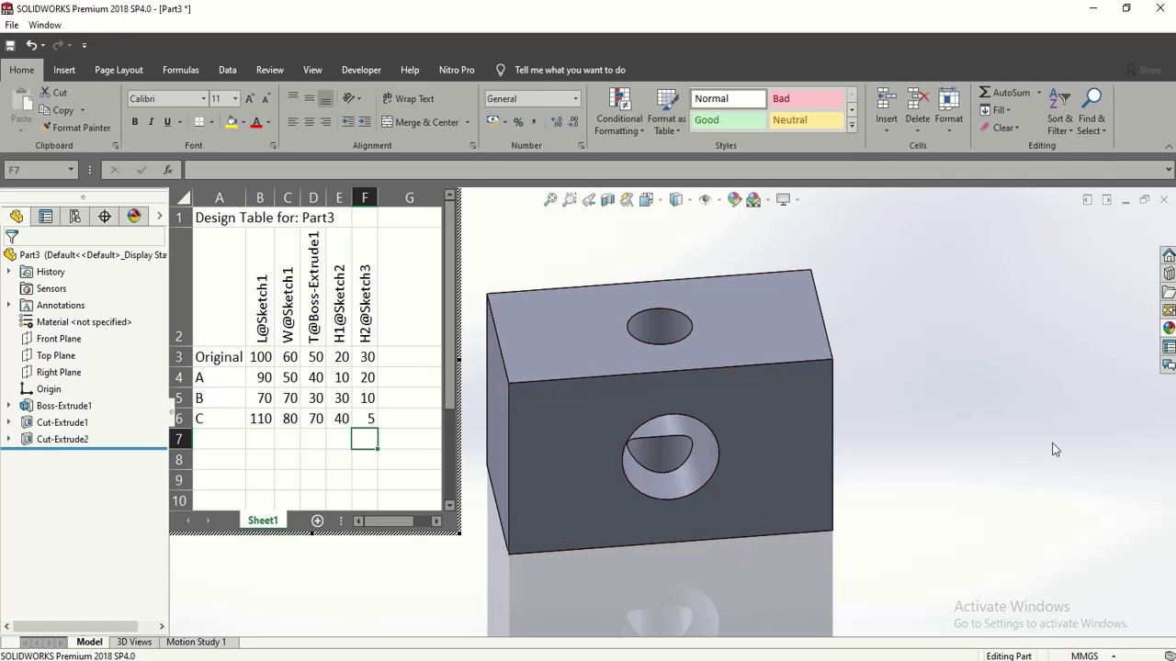
left_click(953, 440)
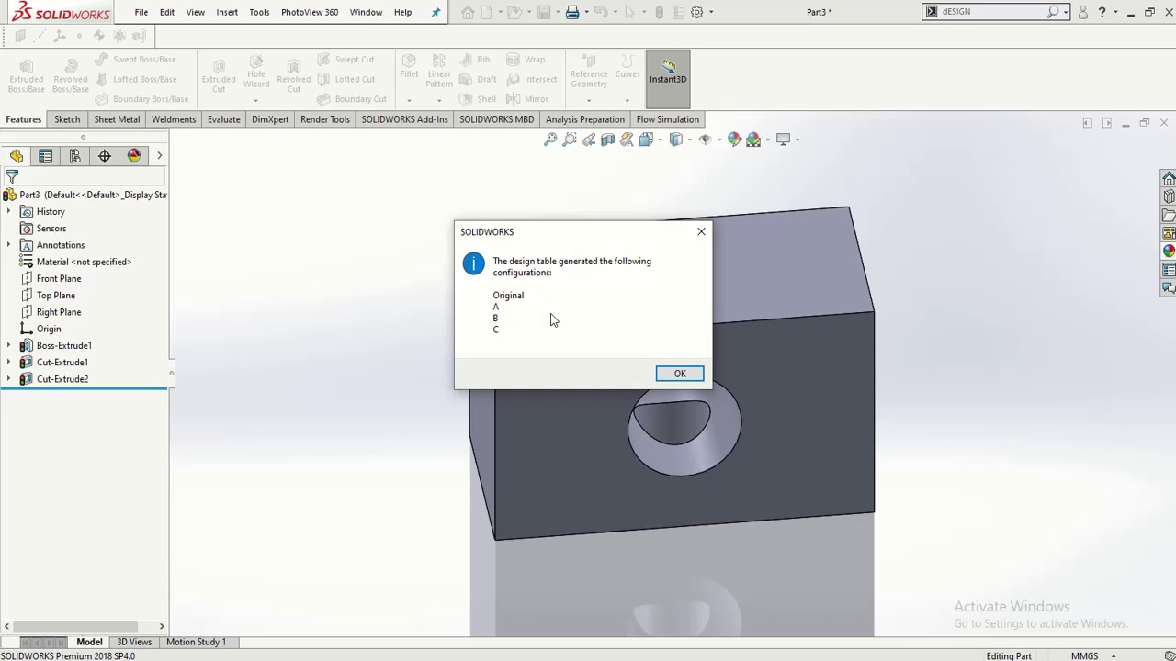
left_click(680, 375)
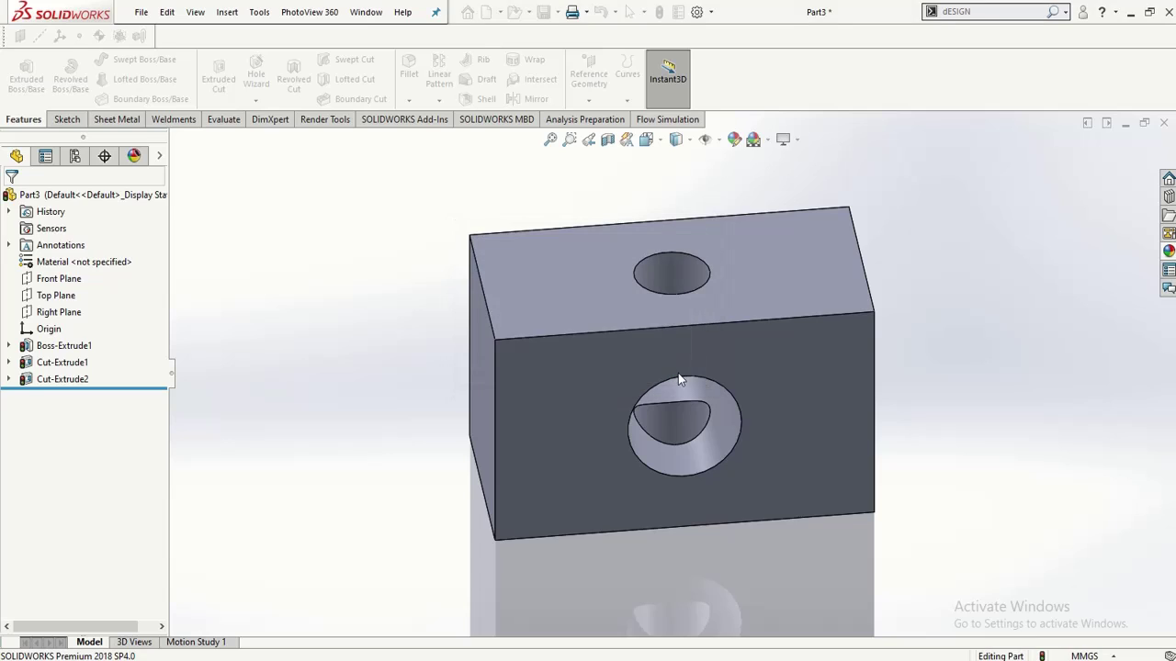
Step: Activate the Original configuration in the part's configuration list and delete the Default configuration
left_click(76, 158)
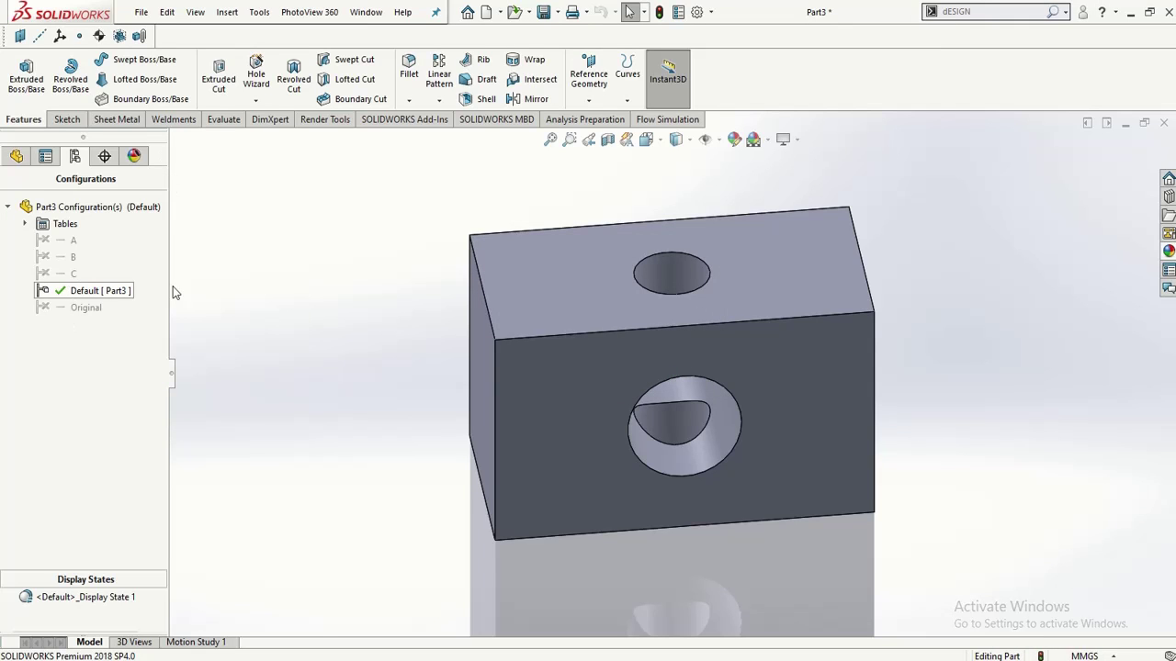
double_click(86, 308)
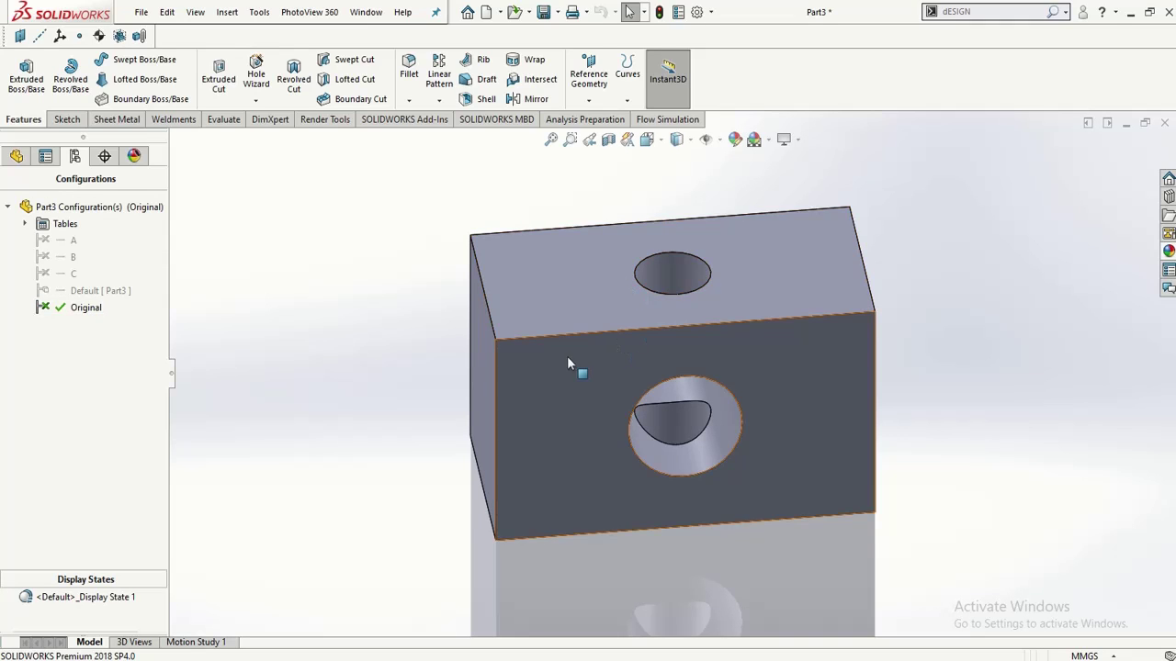
right_click(71, 290)
left_click(92, 353)
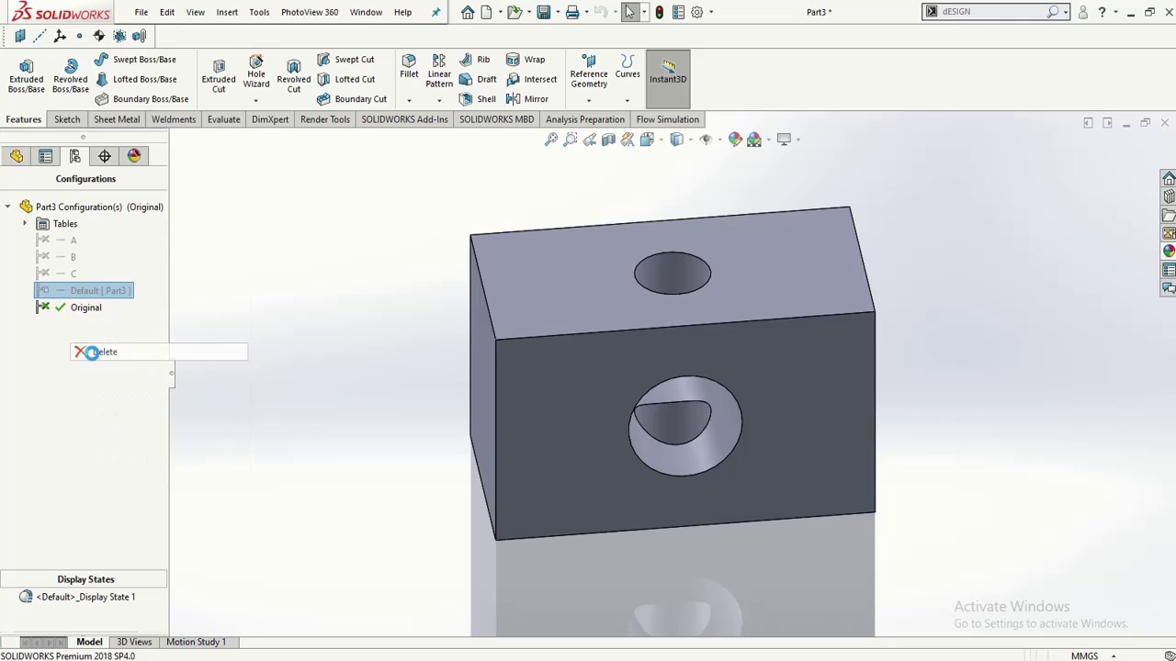
left_click(685, 262)
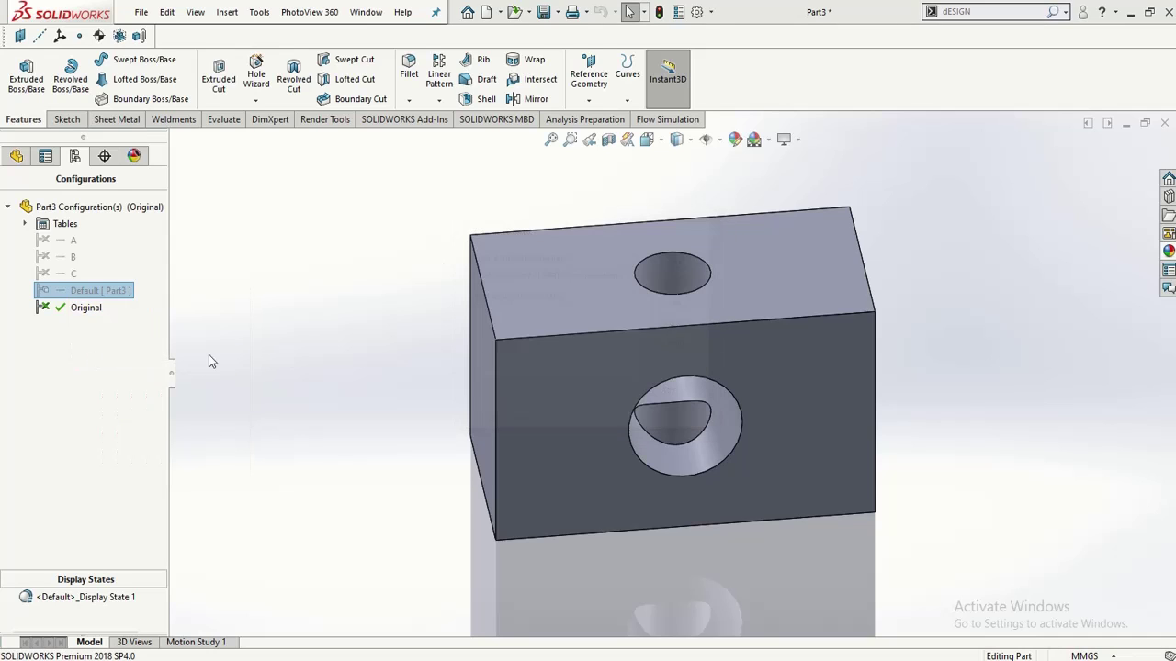
Step: Activate configurations C, B and A in turn and examine how the block and its holes change
double_click(75, 275)
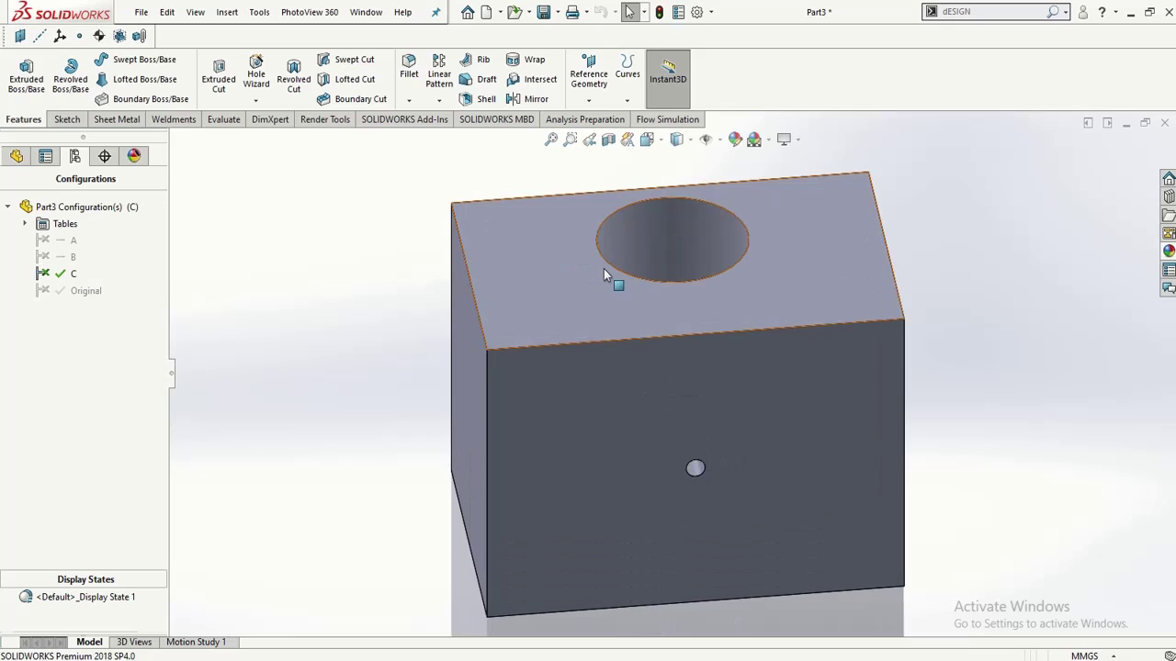
middle_click_drag(517, 462, 488, 335)
double_click(57, 256)
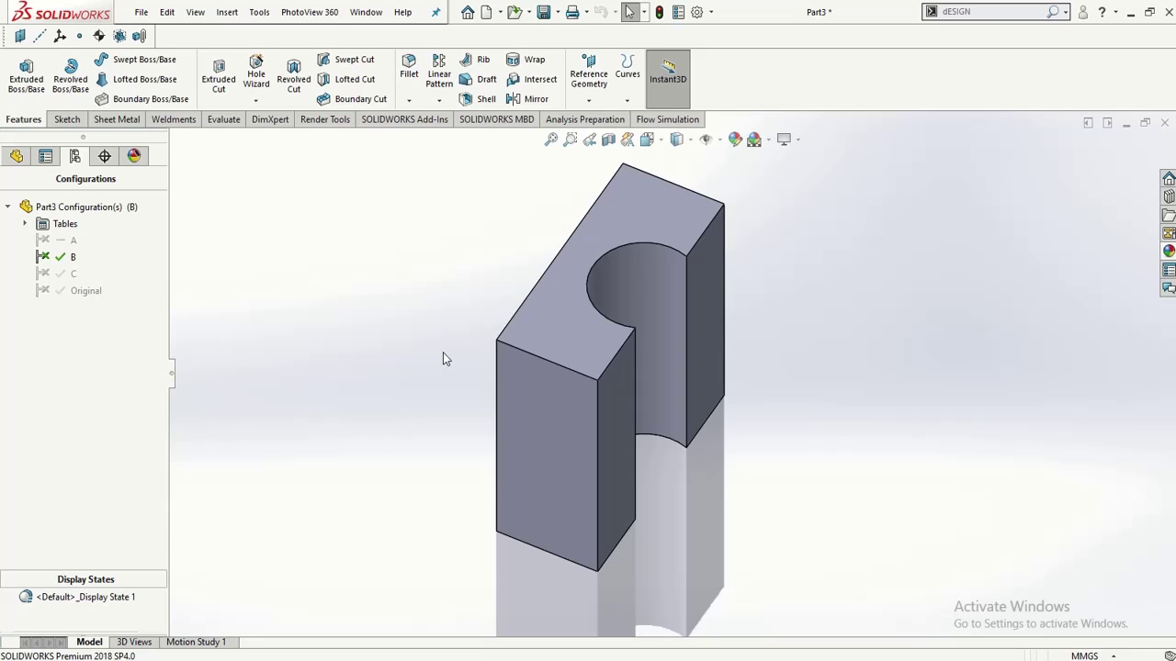
double_click(64, 240)
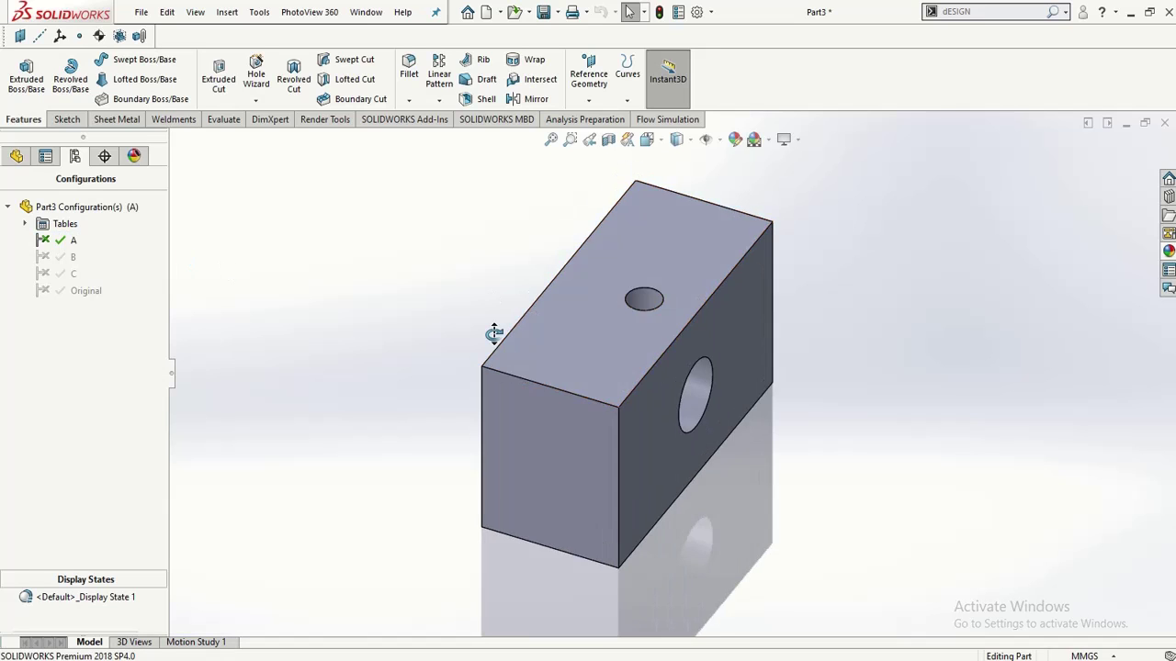
mouse_move(494, 333)
middle_mouse_down()
mouse_move(420, 364)
mouse_move(494, 343)
mouse_move(487, 334)
middle_mouse_up()
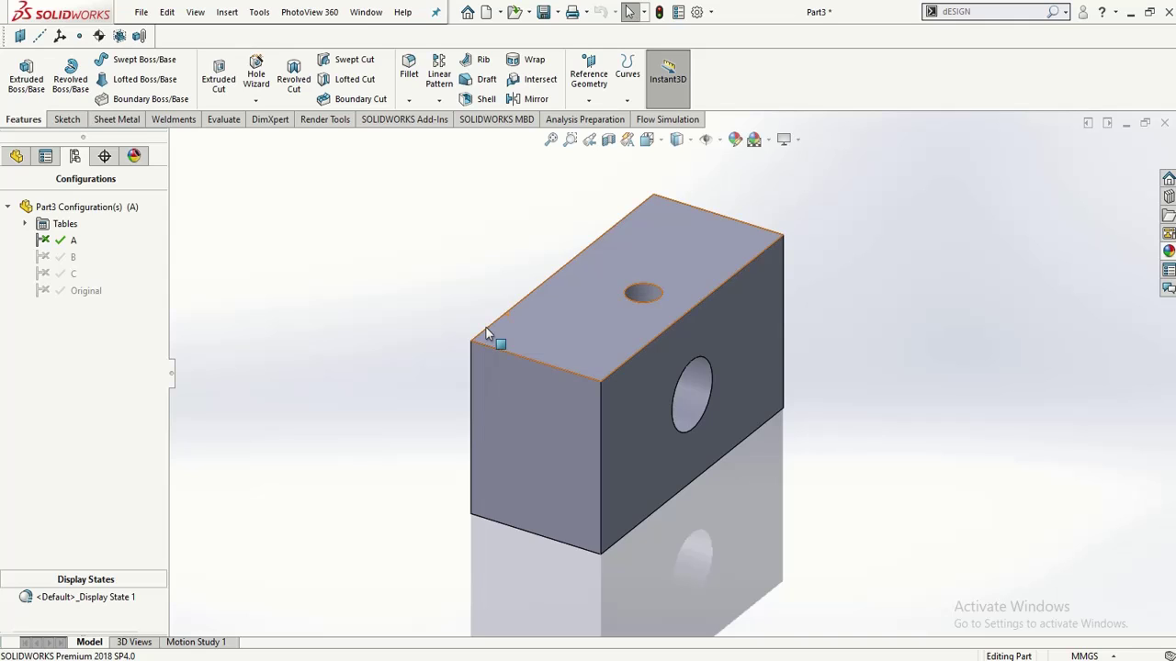
Step: Open the Design Table's feature settings from the configuration tables, review its source and edit options, and accept them
left_click(25, 224)
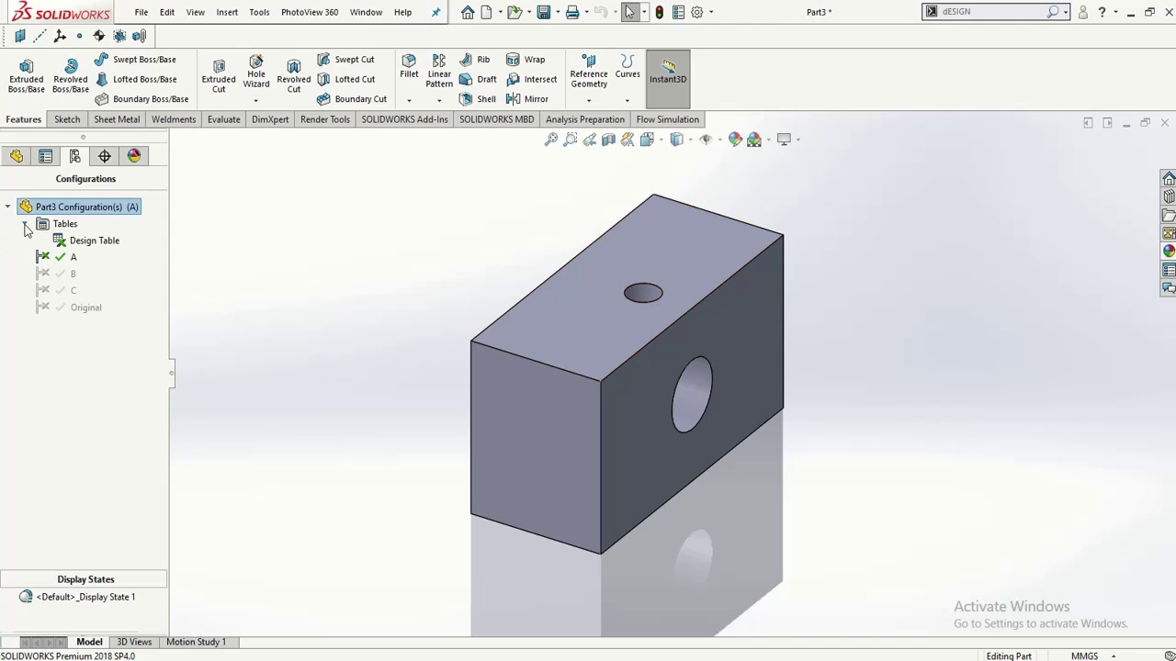
left_click(101, 241)
right_click(116, 241)
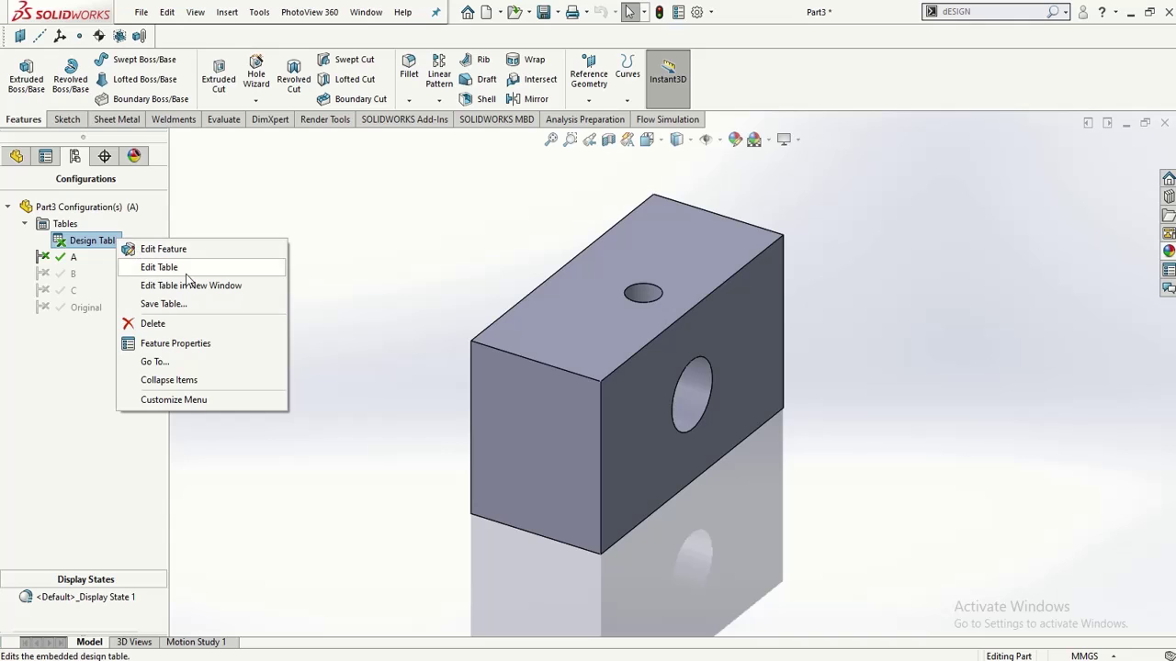
left_click(190, 250)
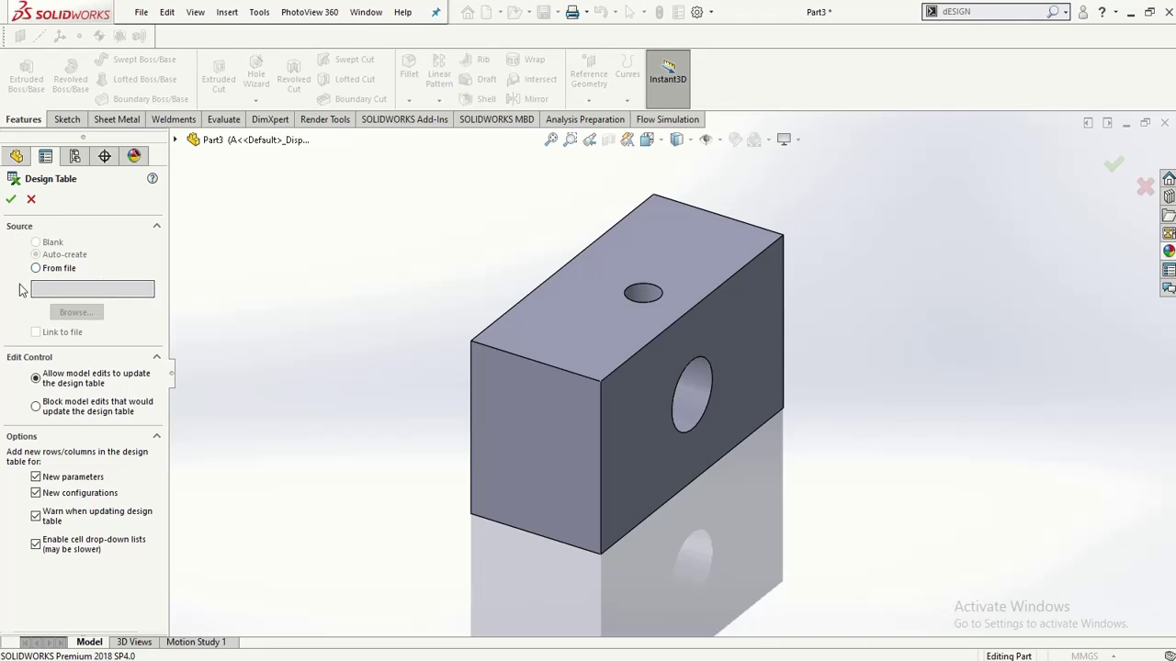
left_click(11, 199)
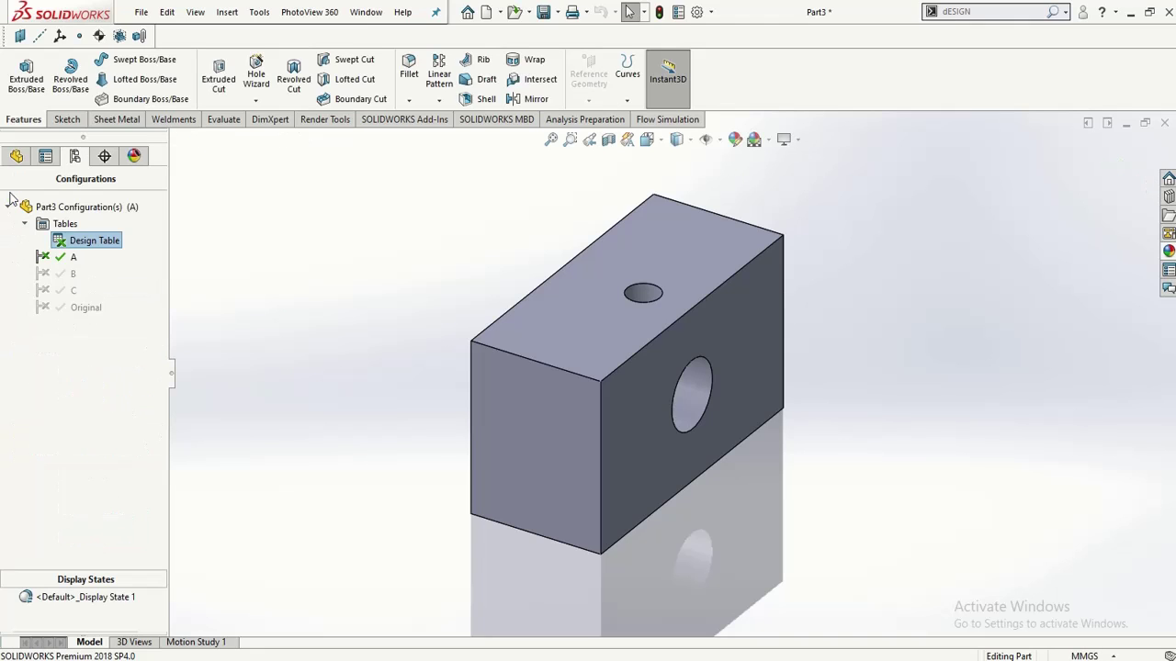
Step: Open the design table for editing without adding parameters, examine the T and H1 values of configurations B and C, and close it
right_click(91, 243)
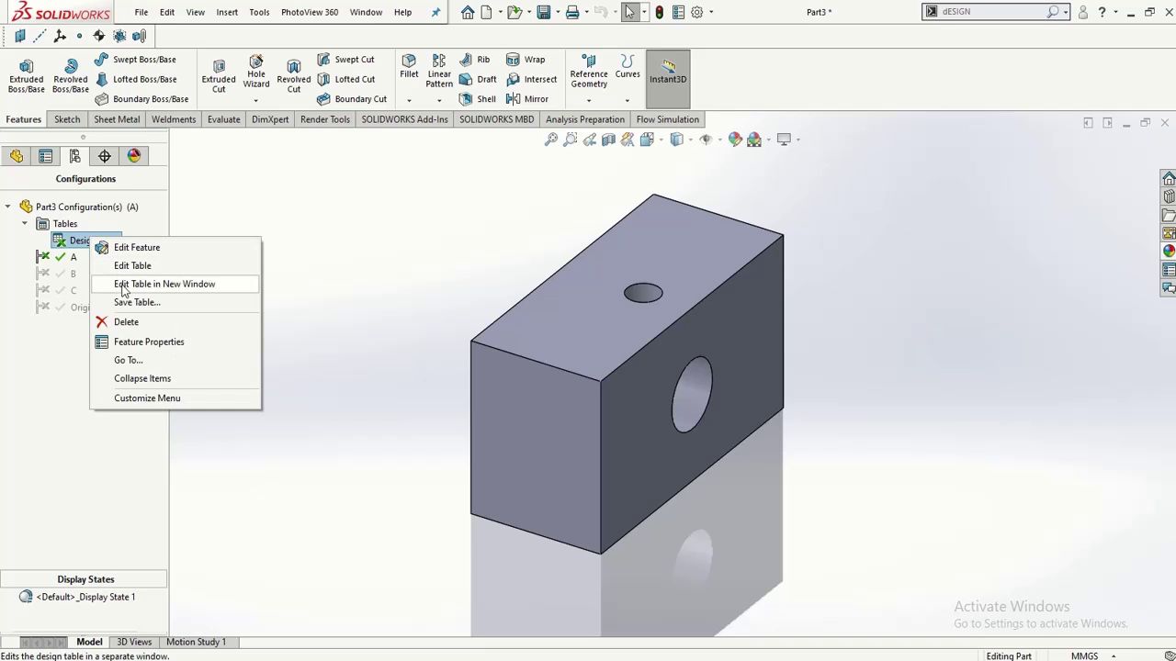
left_click(128, 267)
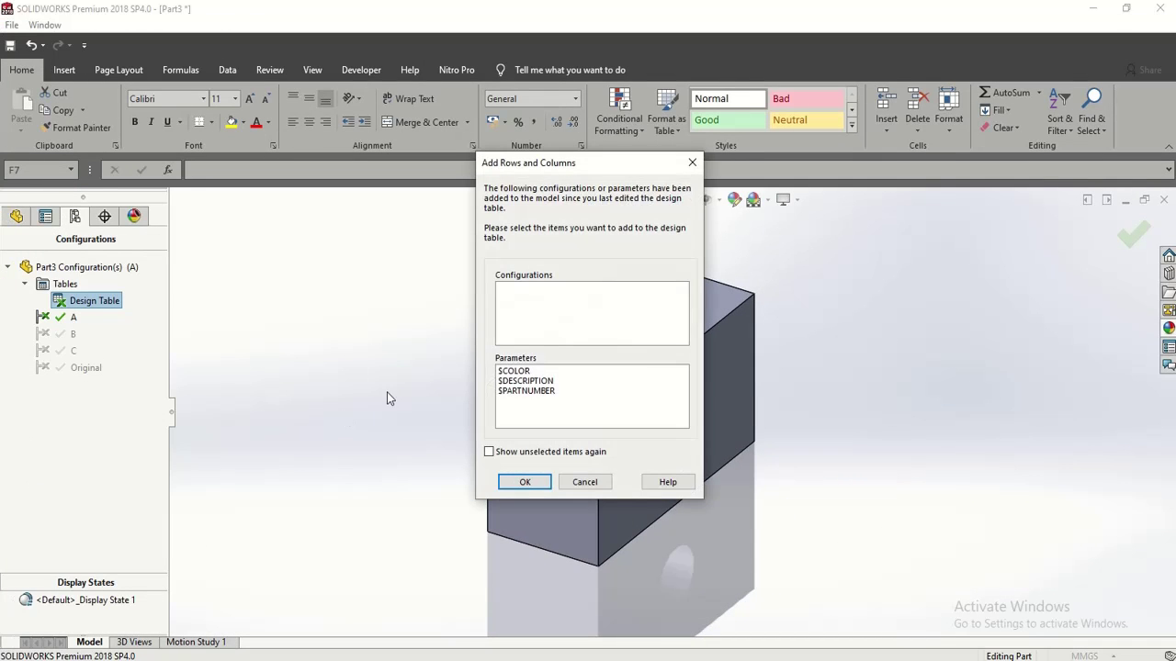
left_click(519, 480)
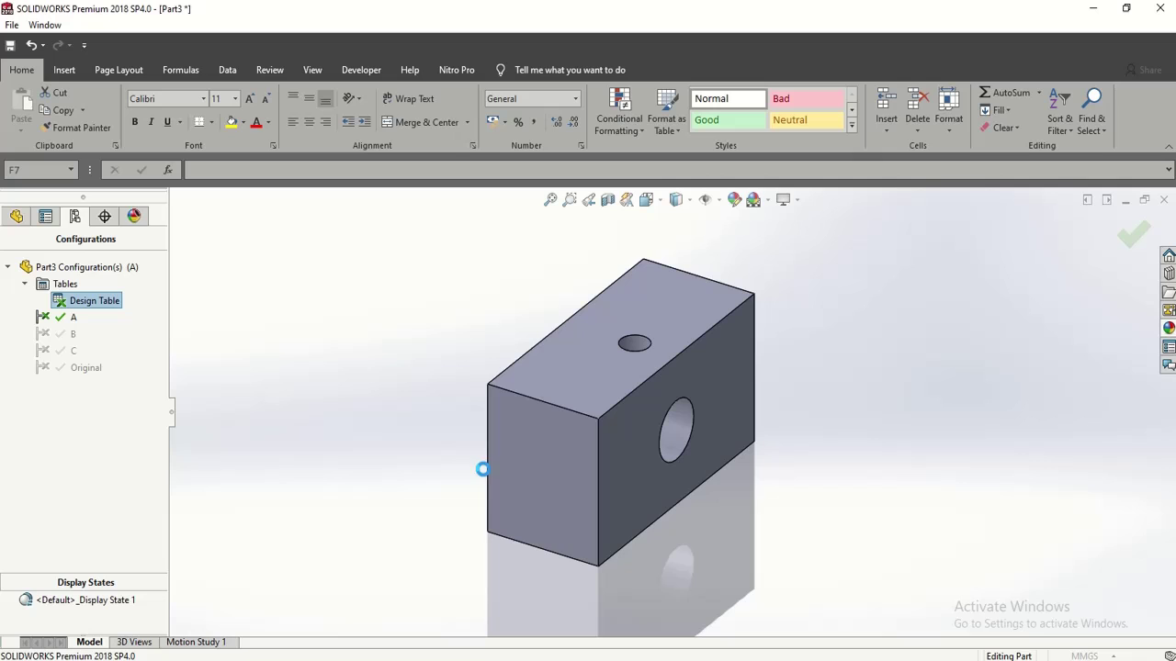
left_click(348, 396)
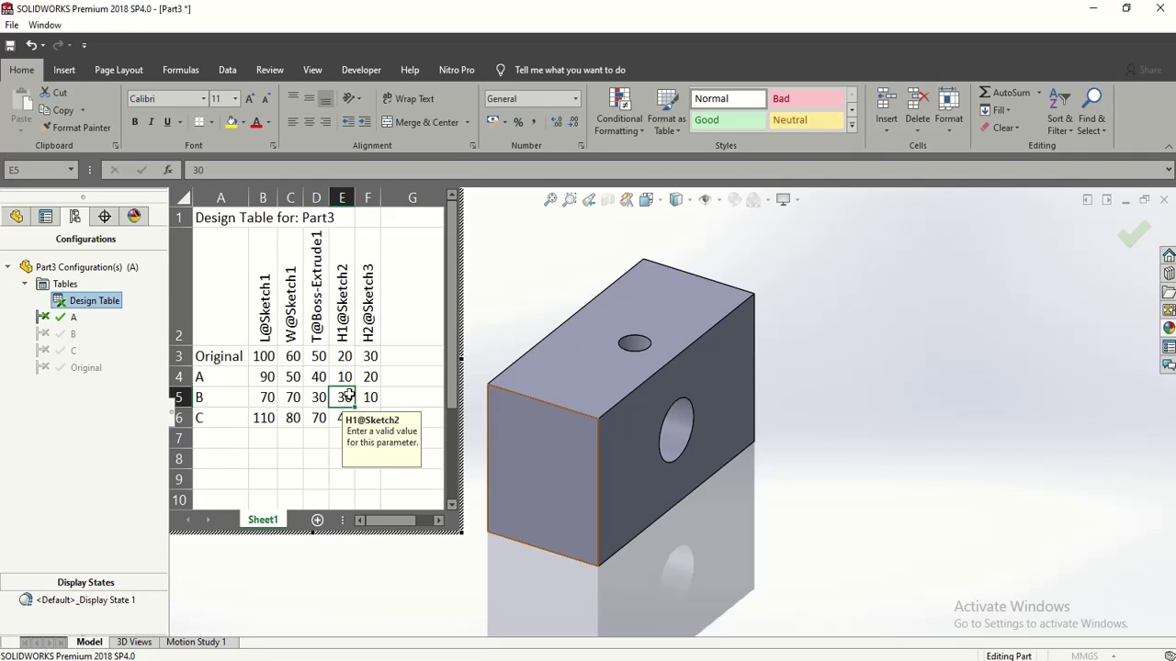
key("Left")
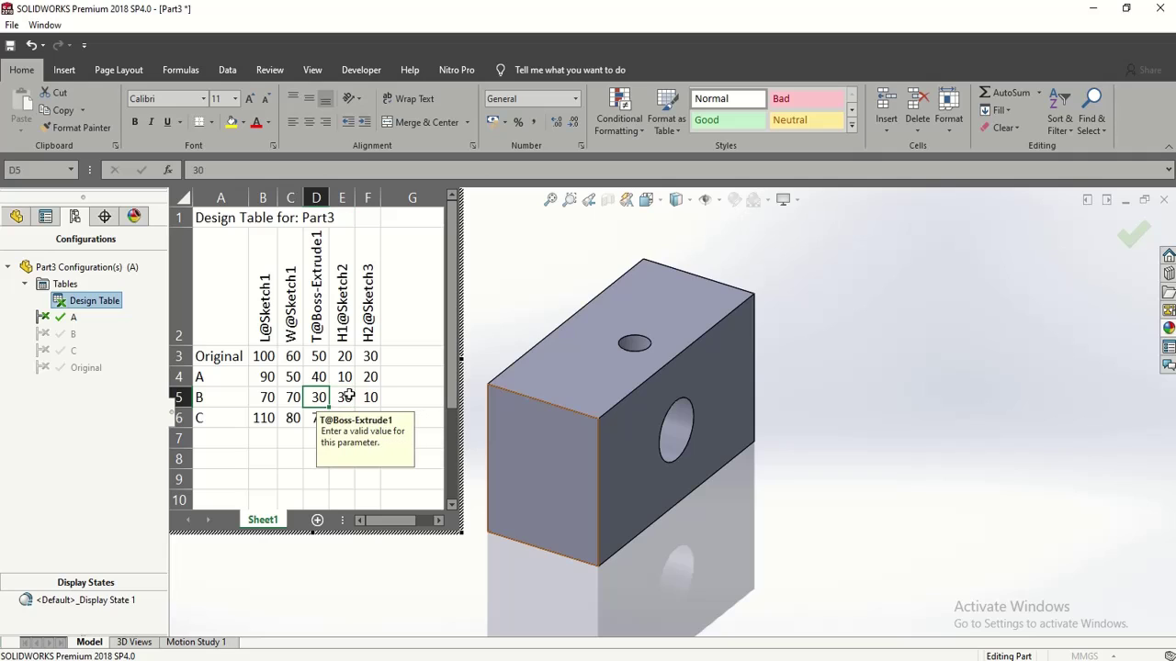
left_click(350, 396)
key("Down")
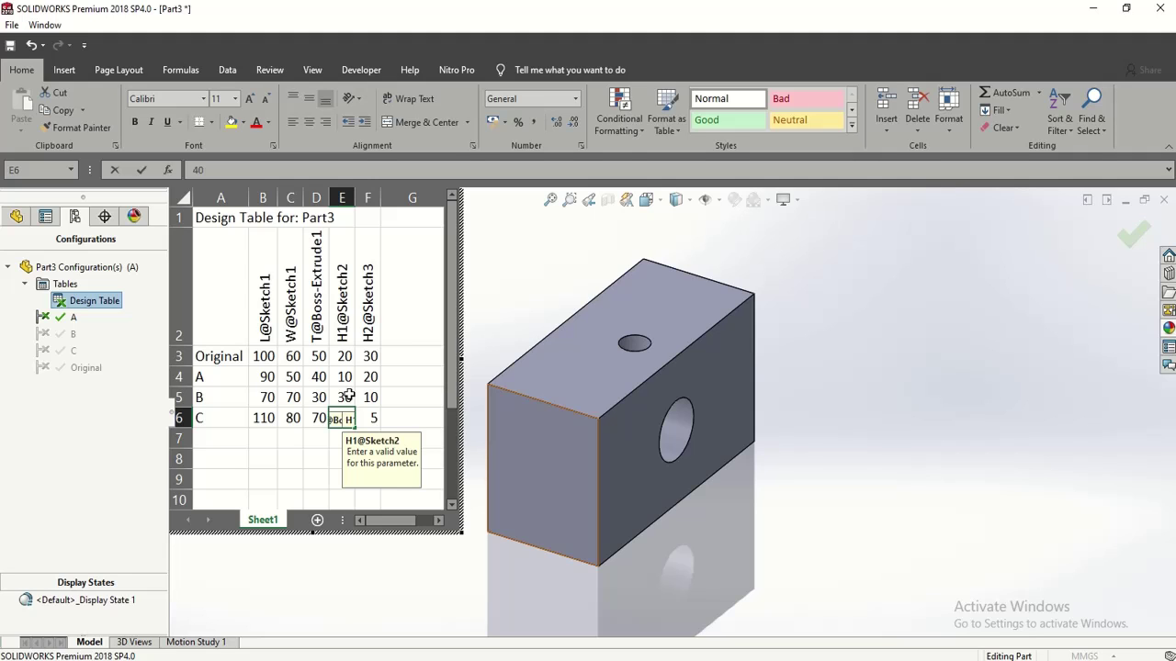
left_click(349, 396)
key("Down")
left_click(542, 305)
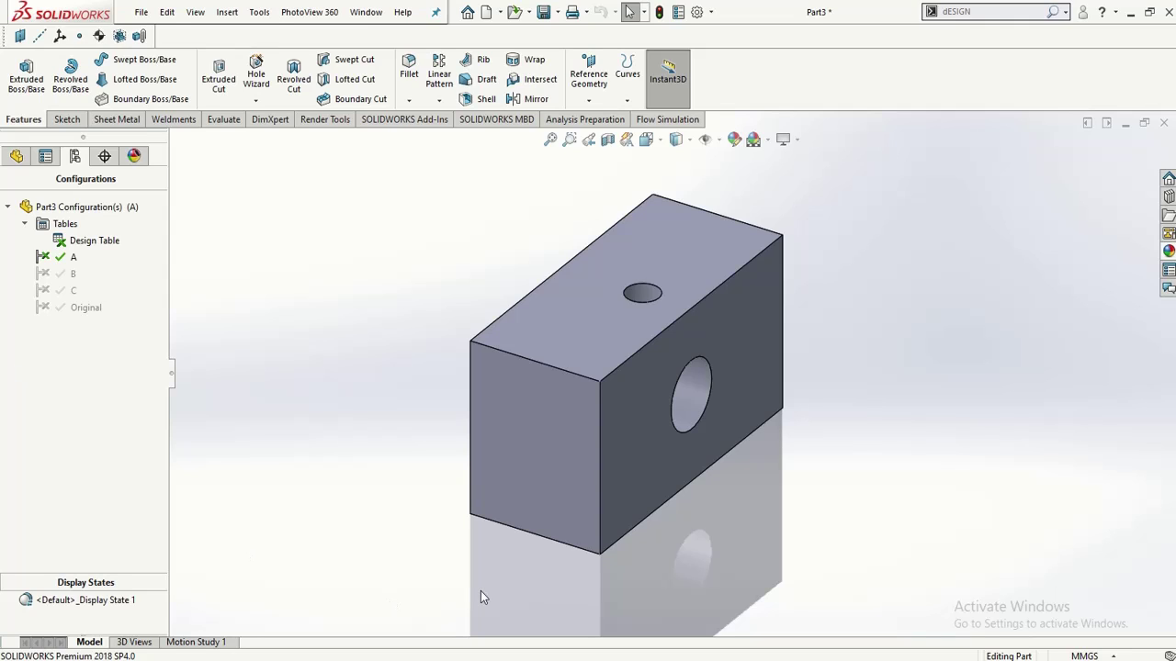
Step: Close the current part and create a new part document
left_click(1164, 123)
left_click(535, 349)
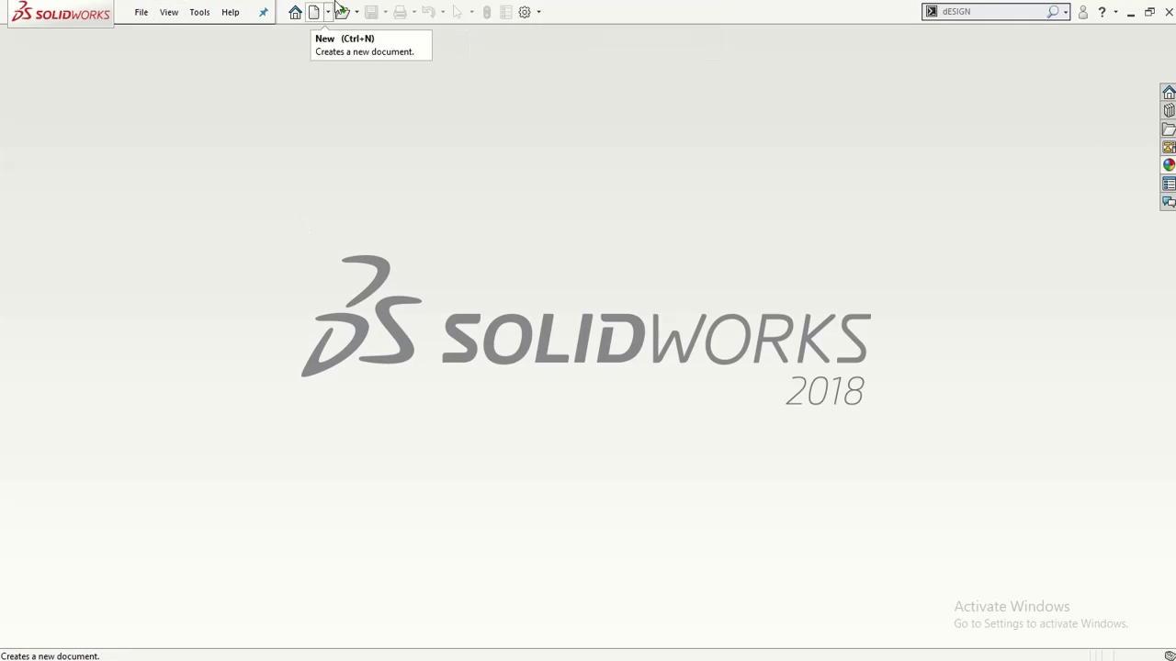
mouse_move(493, 6)
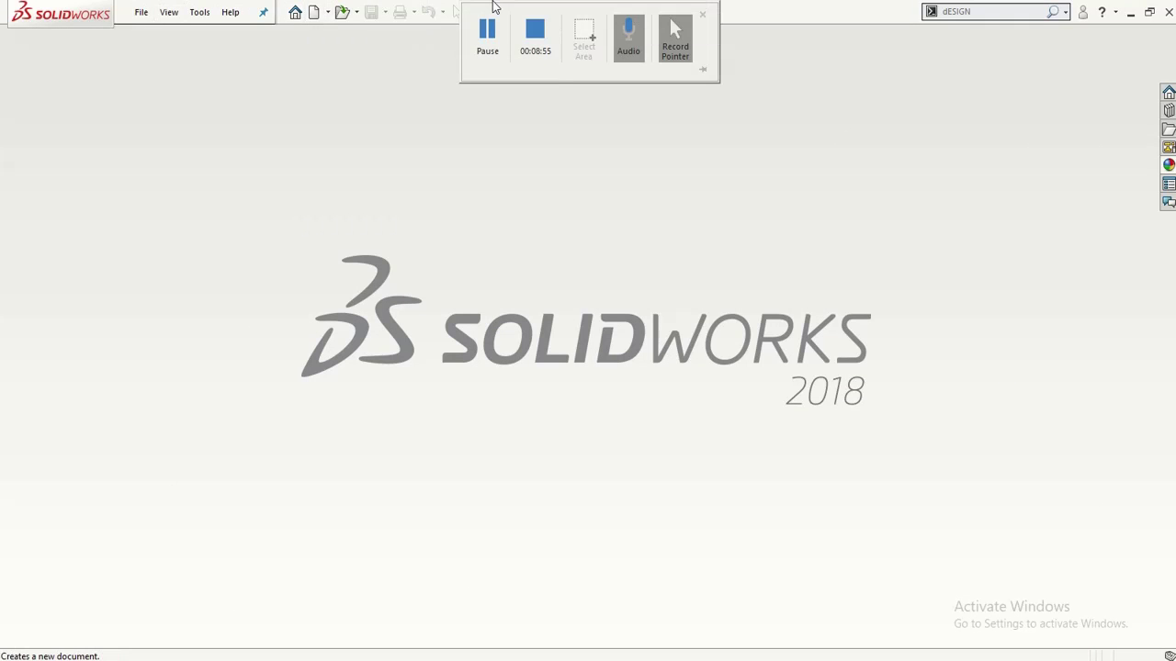
left_click(313, 13)
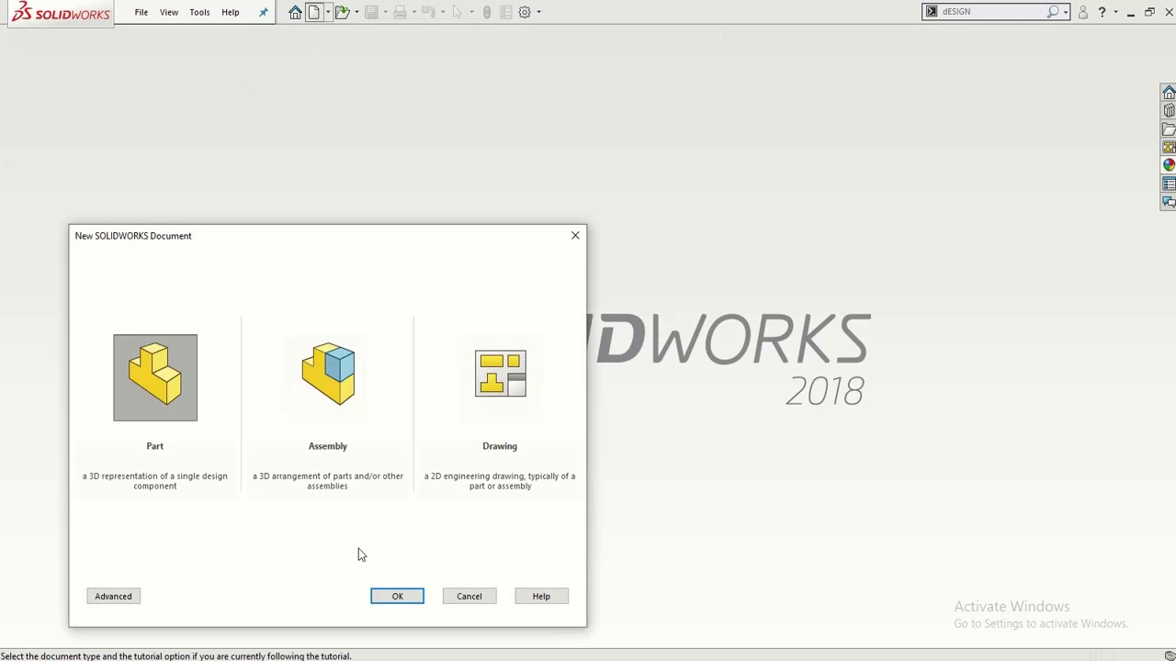
left_click(395, 594)
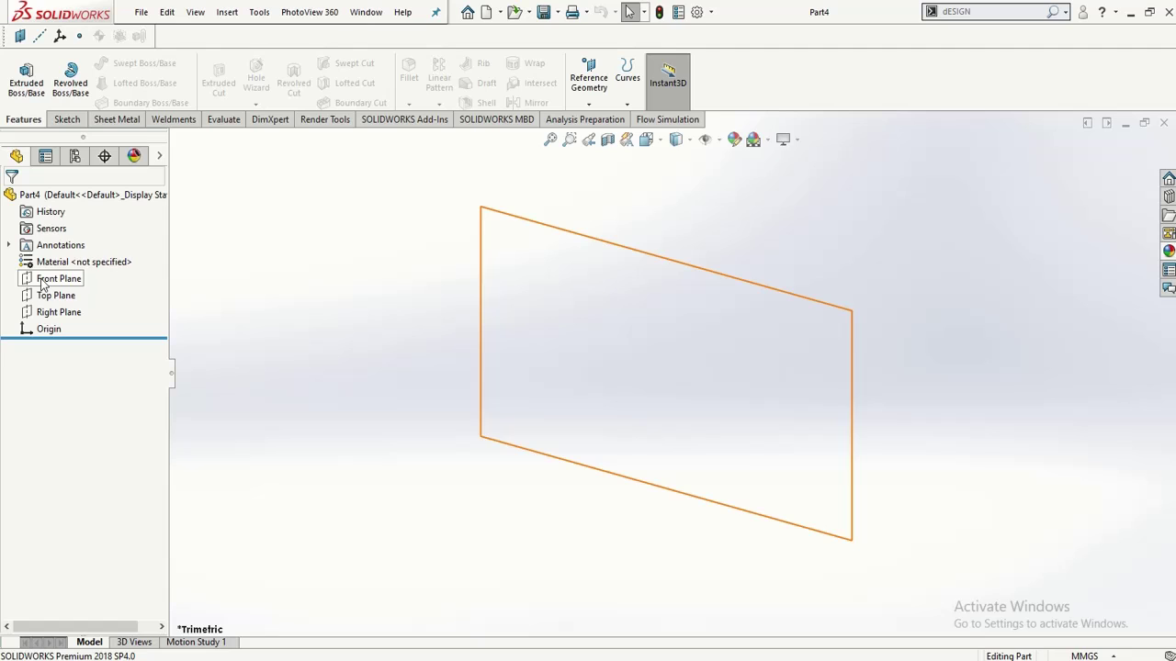
Step: Sketch a center rectangle about 88 mm wide and 70 mm high on the Front Plane, centred on the origin
left_click(43, 279)
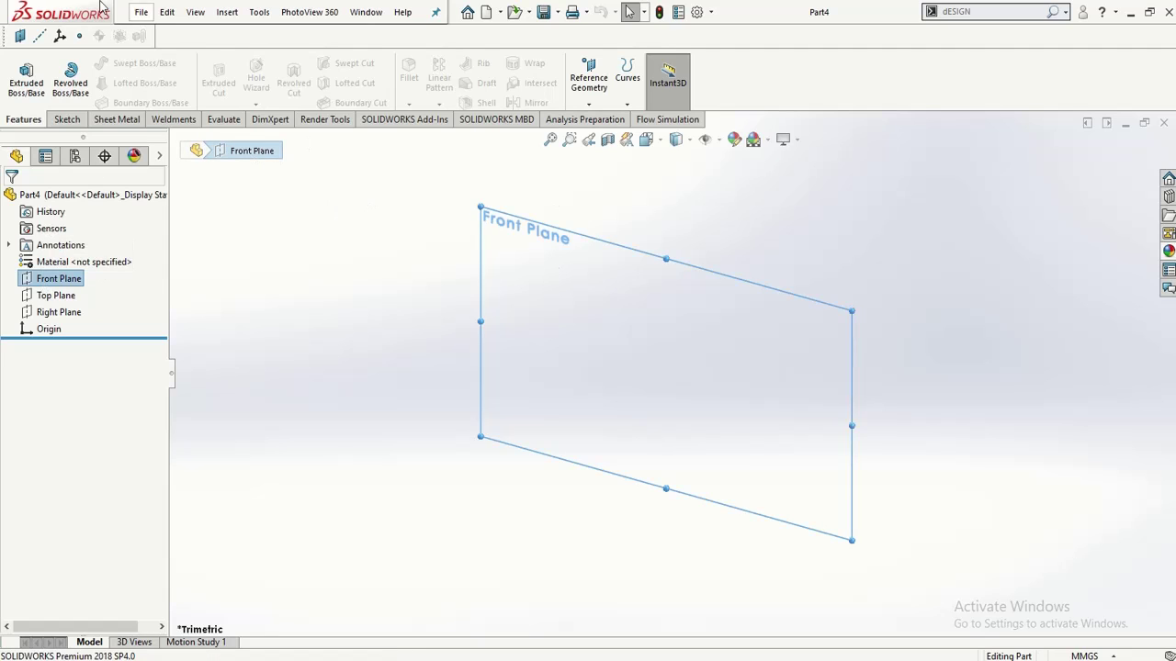
left_click(67, 120)
left_click(21, 69)
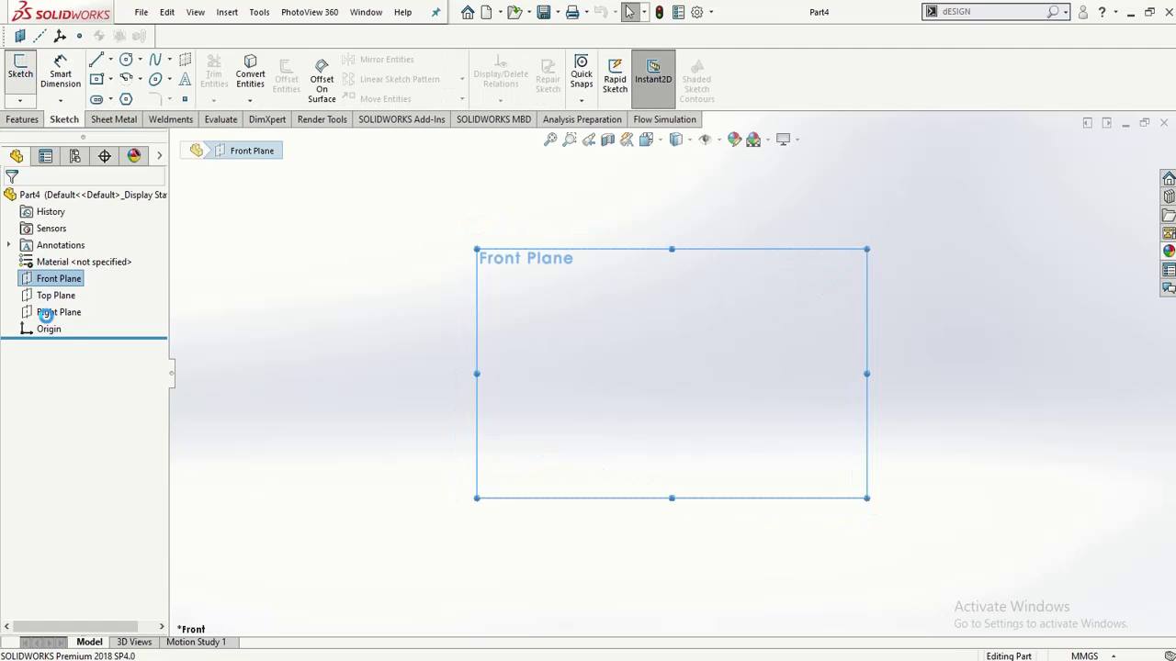
left_click(302, 338)
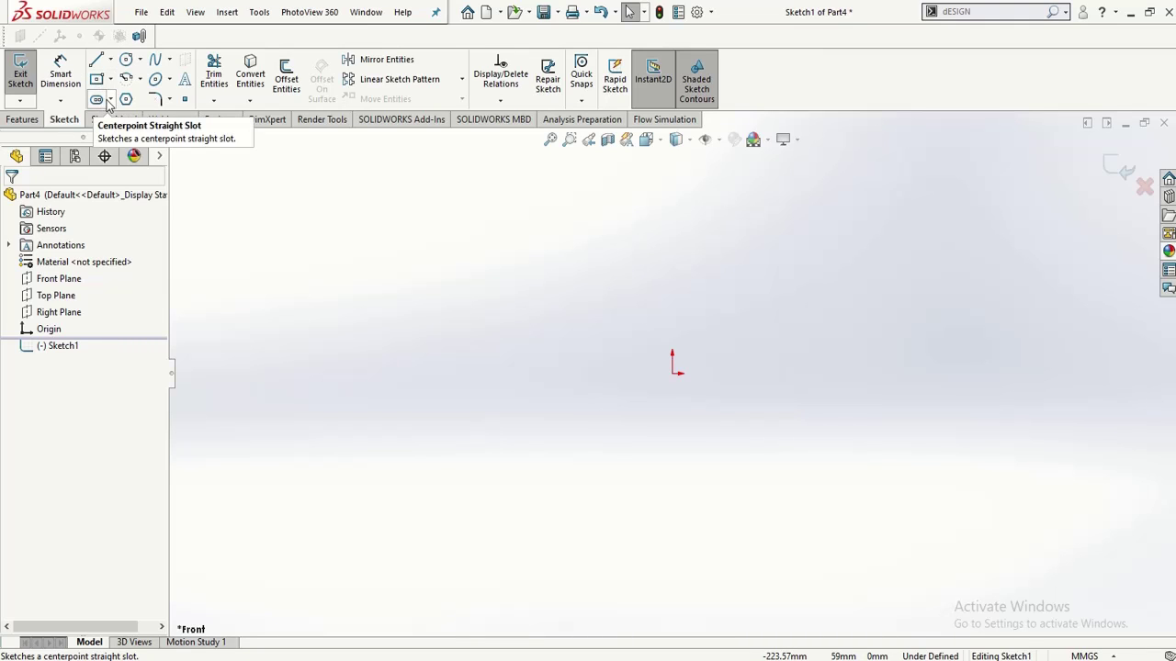
left_click(106, 84)
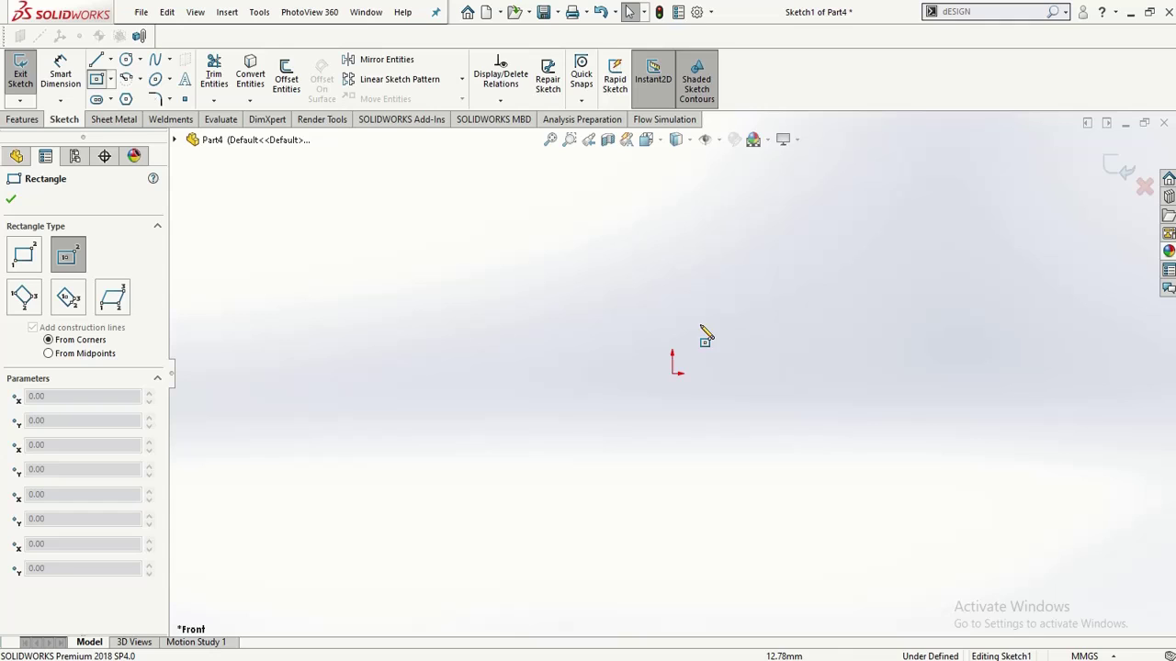
left_click(674, 372)
left_click(768, 451)
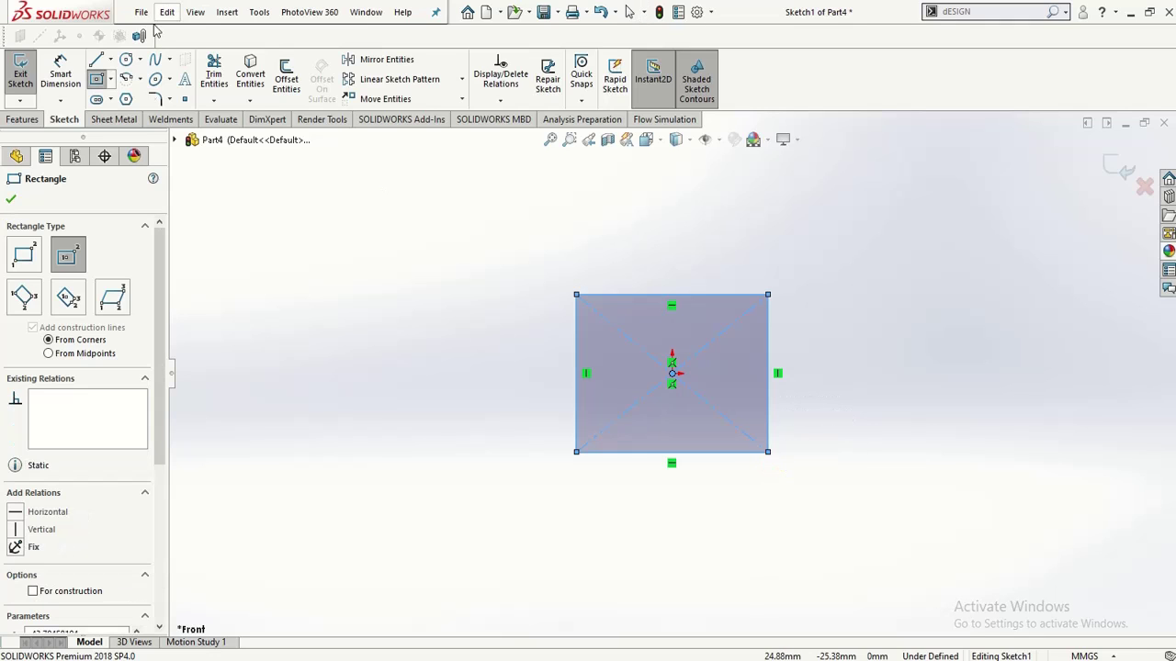
Step: Dimension the rectangle 70 mm high and 90 mm wide, and exit the sketch
left_click(97, 78)
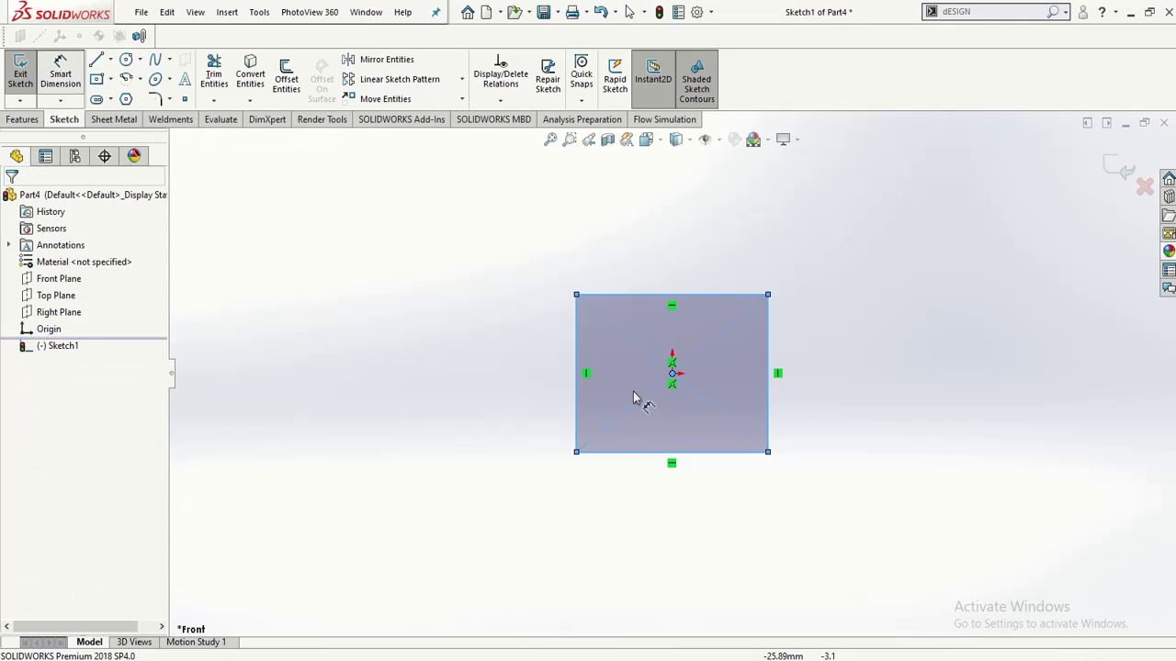
left_click(578, 335)
left_click(480, 390)
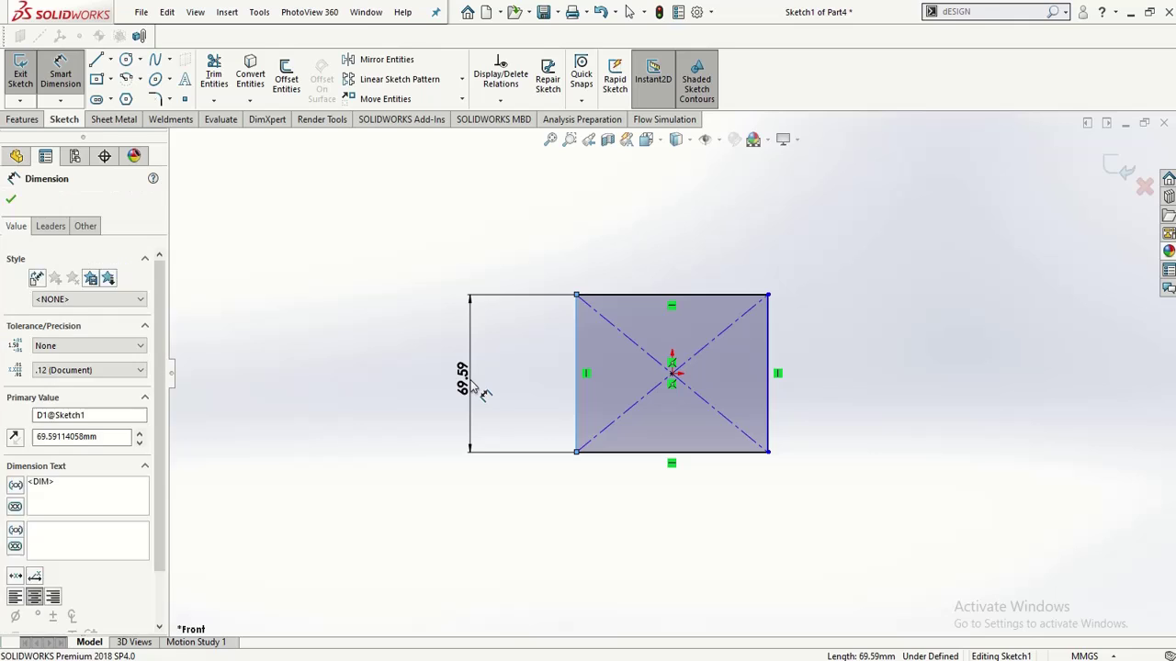
type("70")
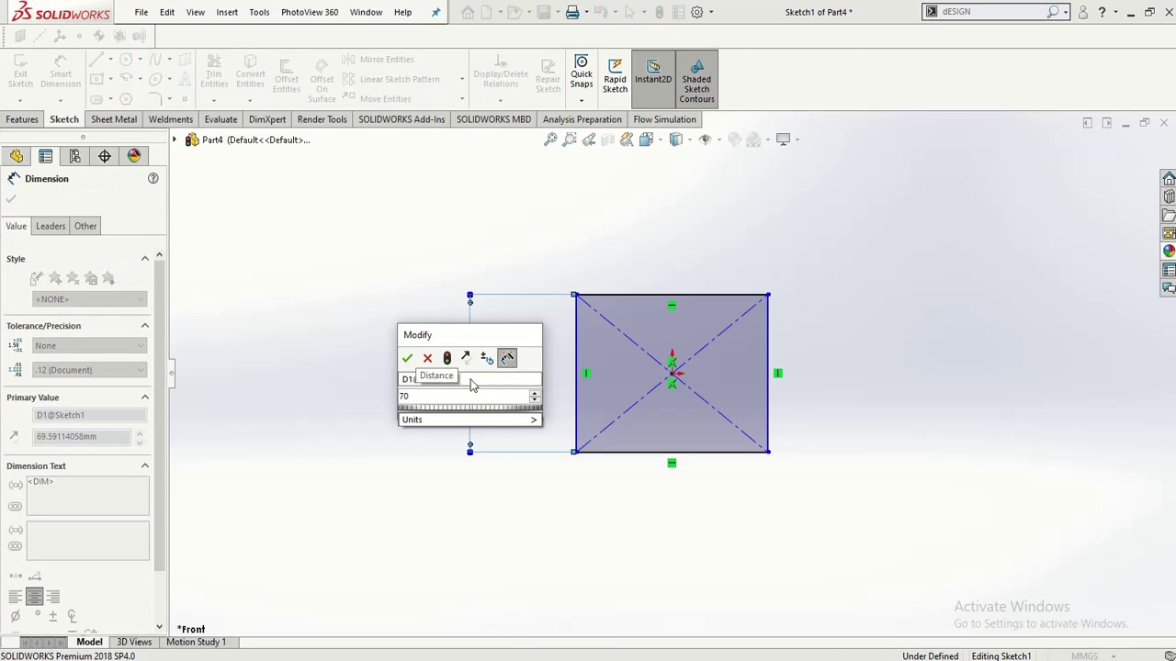
key("Return")
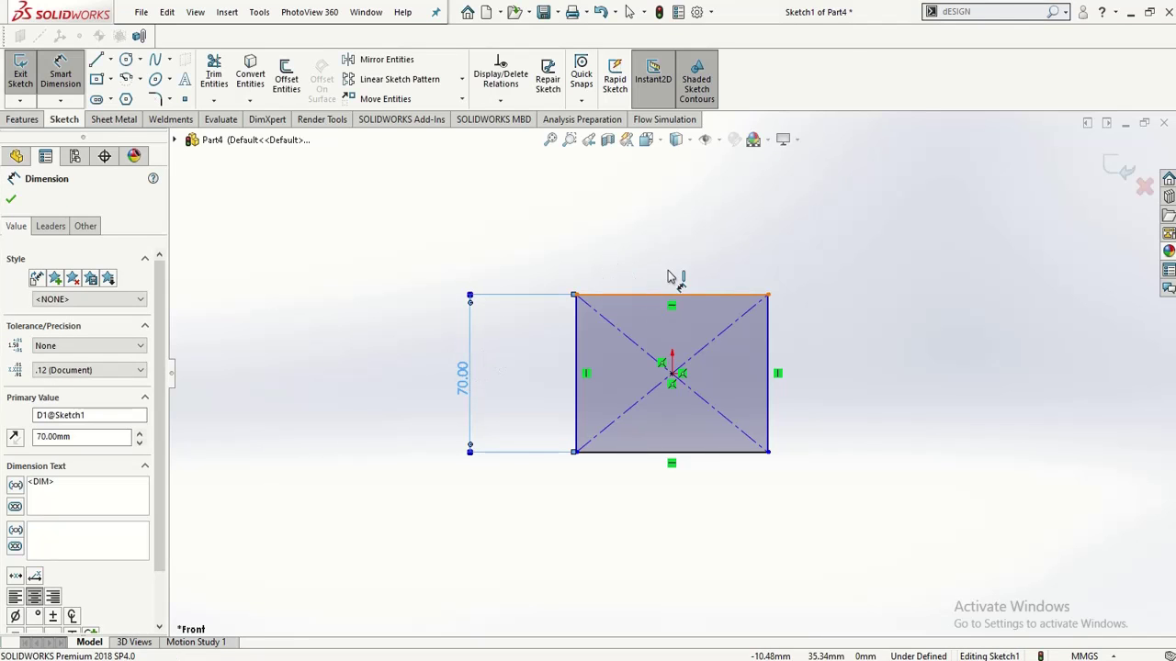
left_click(670, 294)
left_click(666, 256)
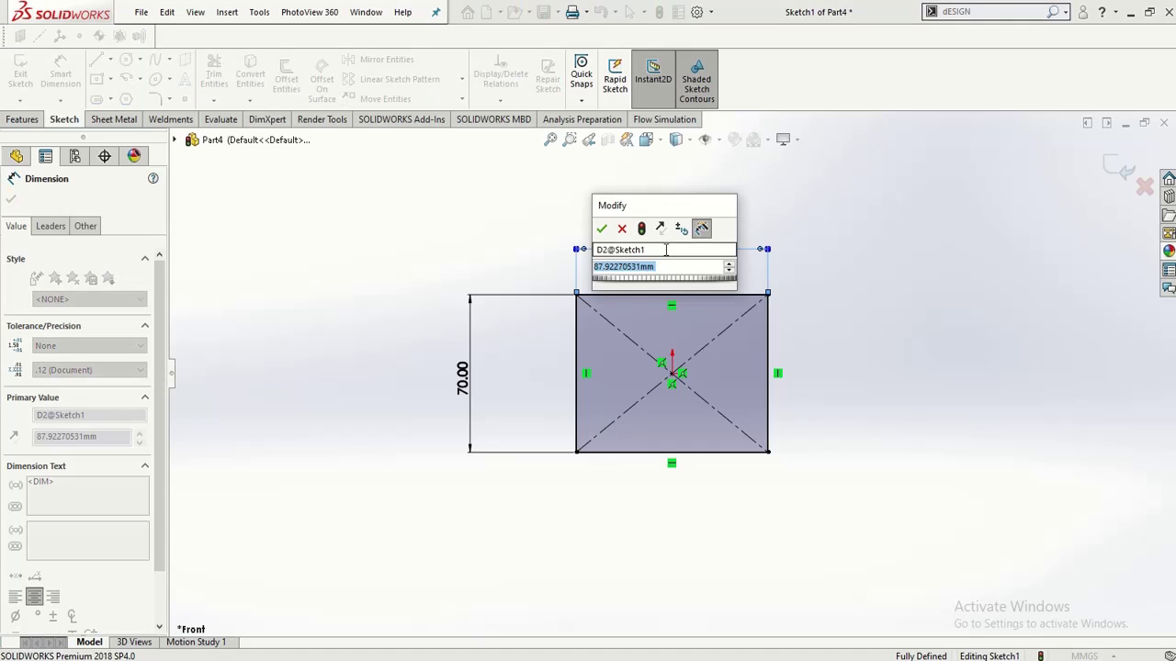
type("90")
key("Return")
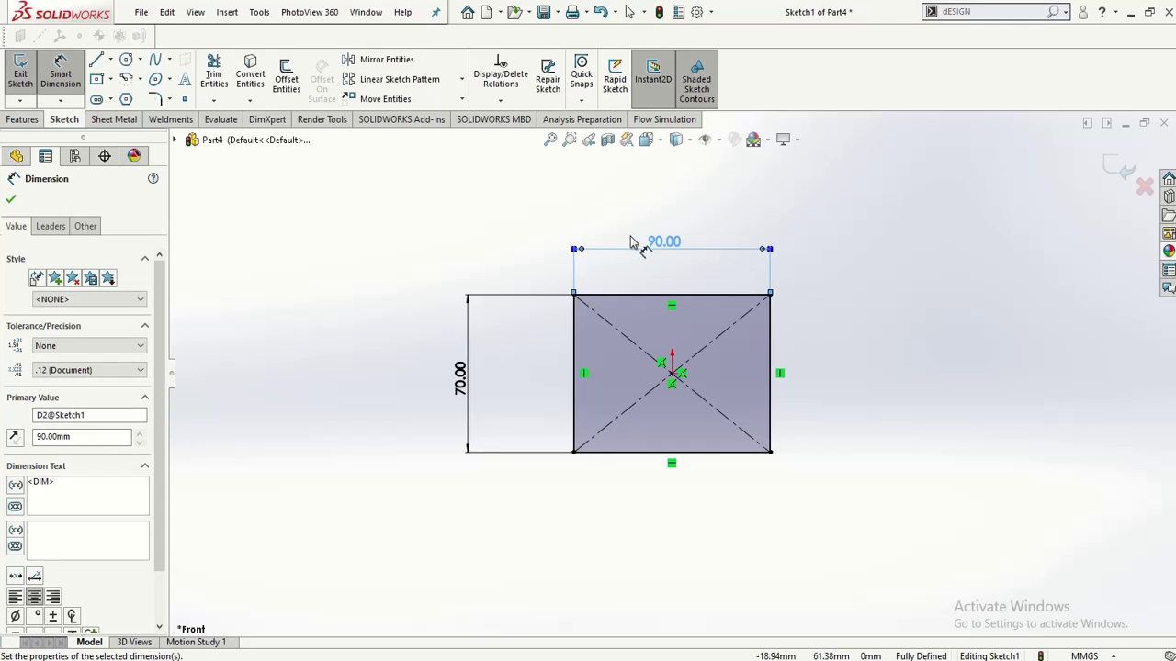
left_click(22, 74)
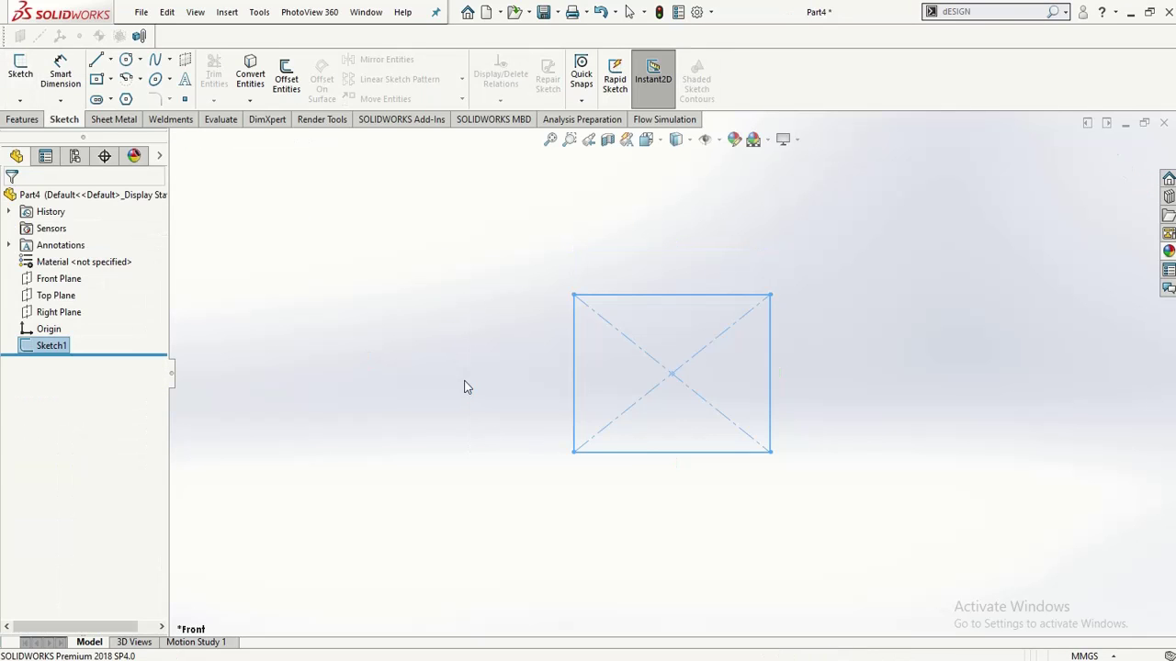
Step: Extrude the rectangle sketch as a blind boss with a depth of 100 mm
middle_click_drag(475, 410, 491, 419)
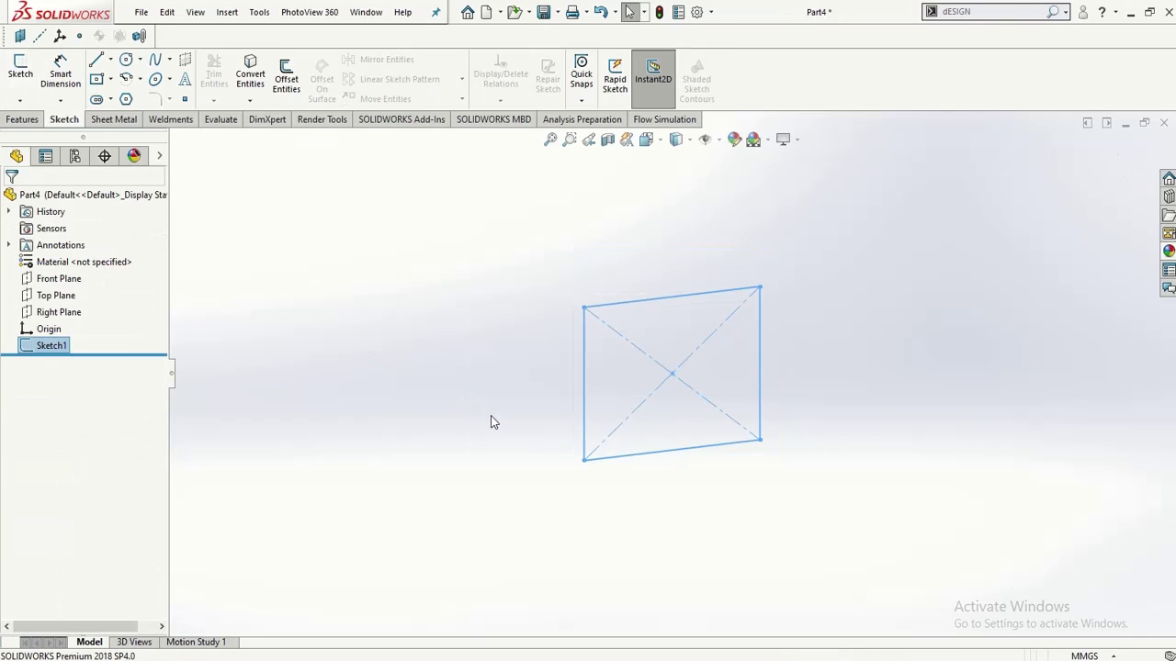
left_click(22, 119)
left_click(27, 78)
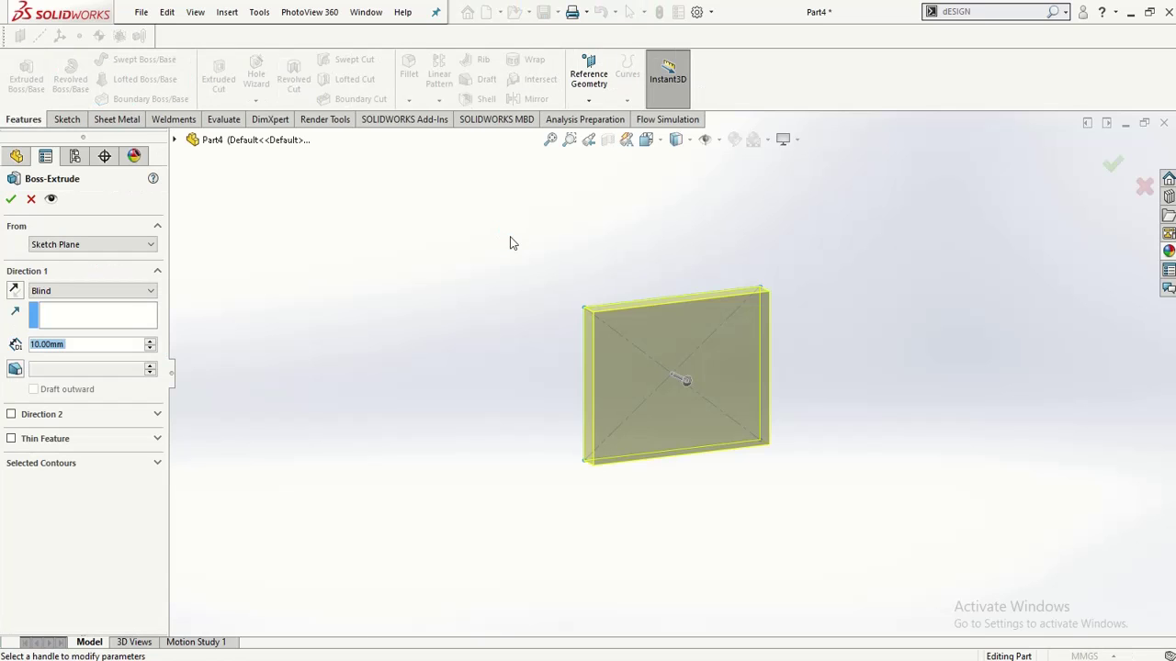
type("100")
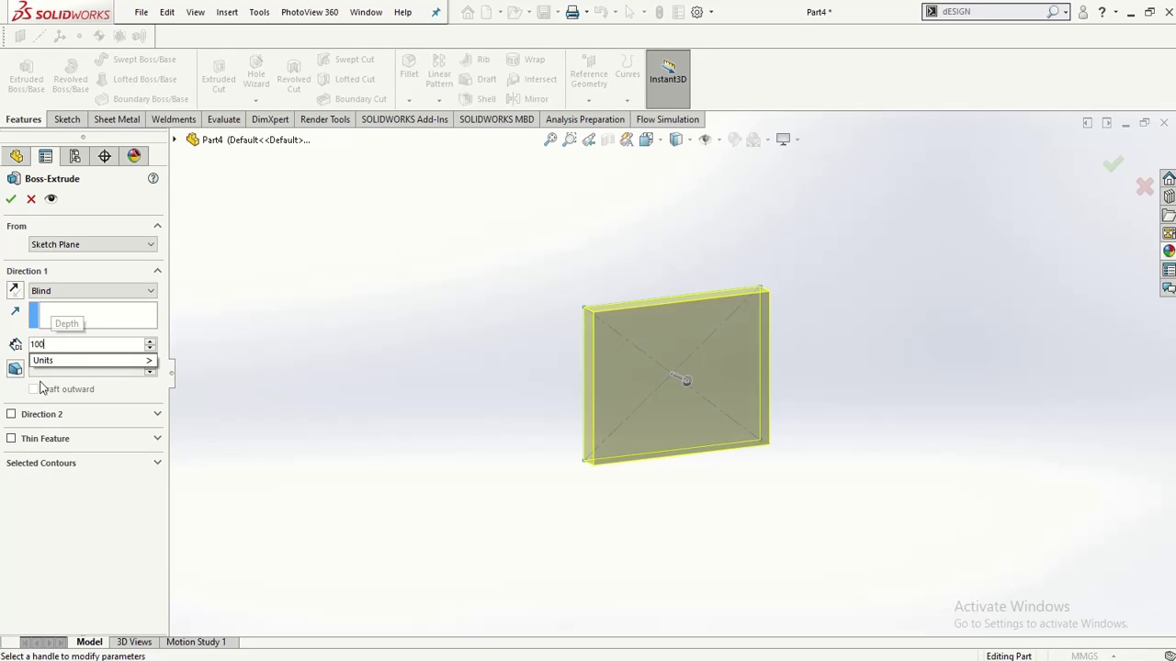
key("Return")
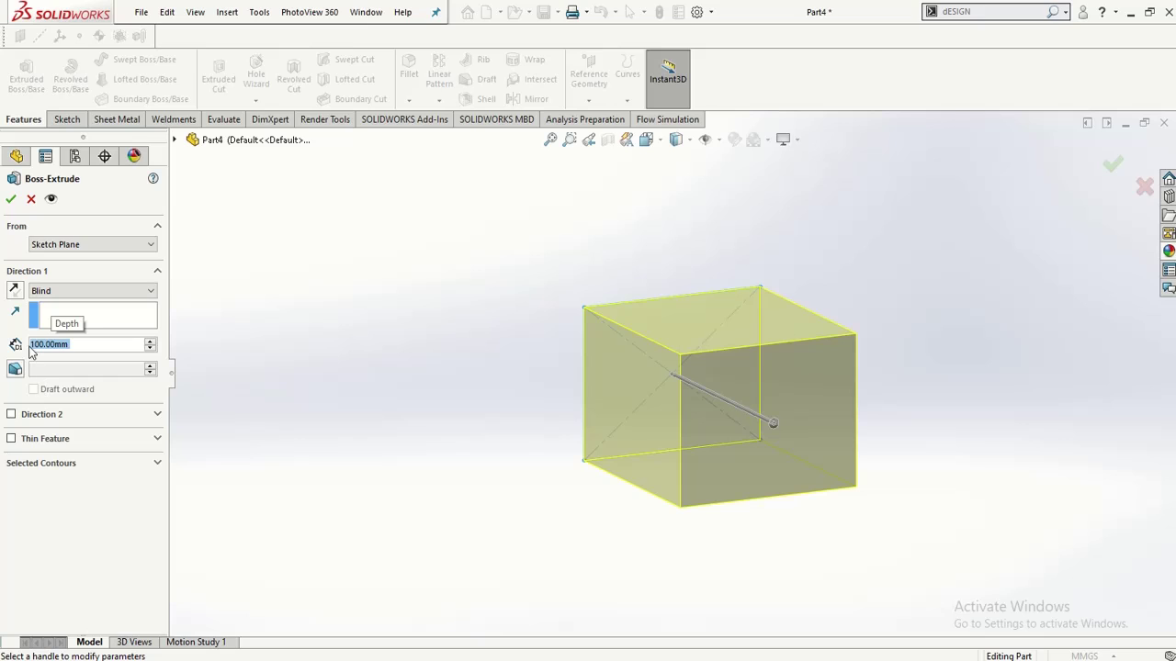
left_click(11, 200)
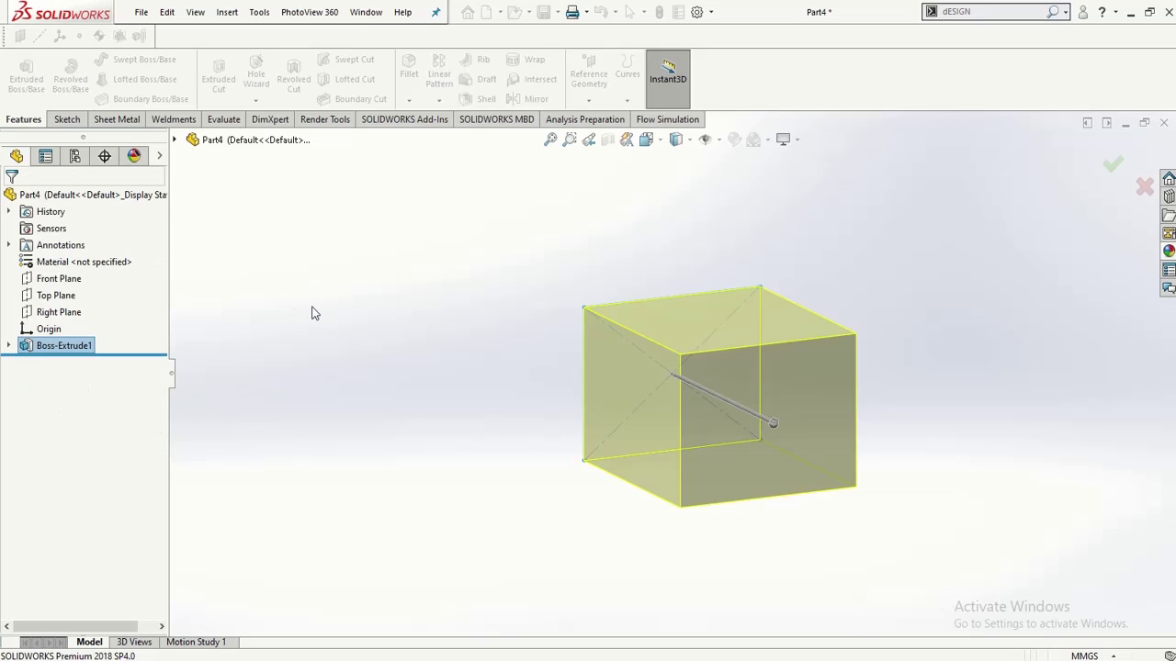
Step: Add a configuration named H1 with the description "Hole on Top", using the configuration name as its bill of materials part number
left_click(75, 156)
left_click(60, 225)
right_click(61, 226)
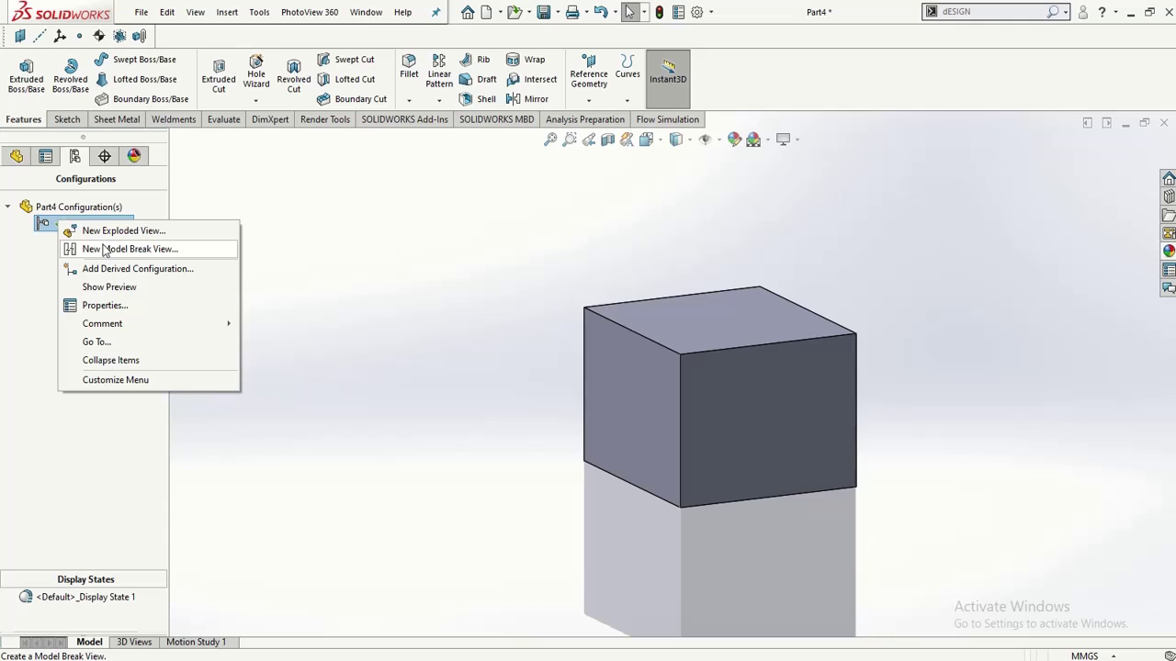
left_click(289, 277)
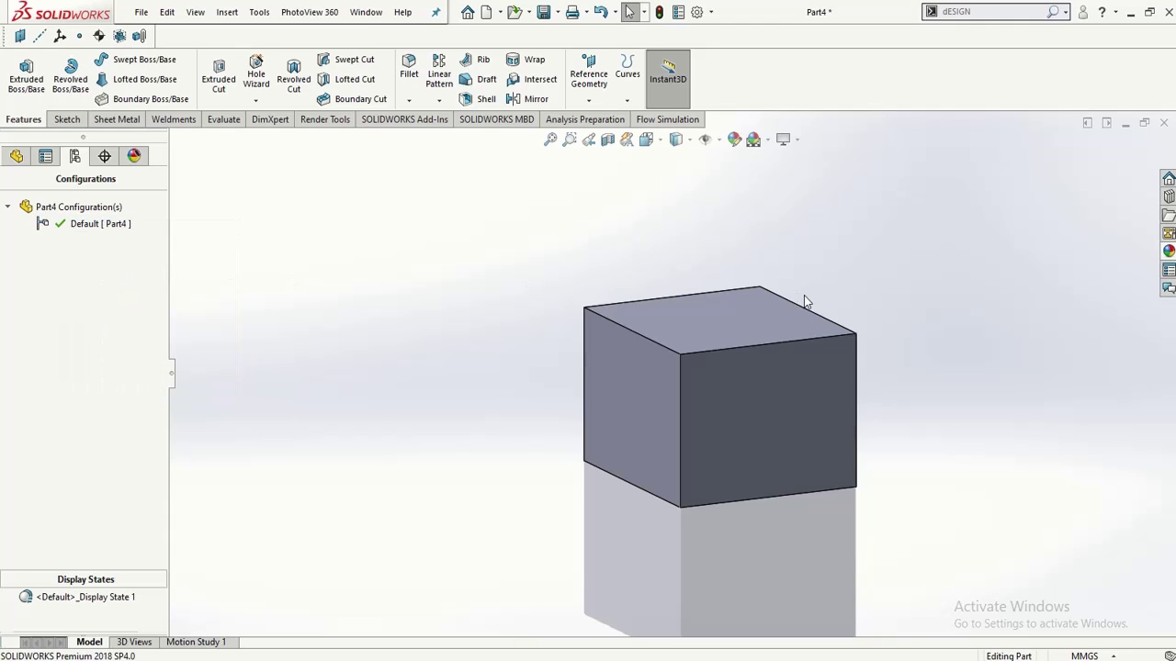
middle_click_drag(804, 341, 793, 352)
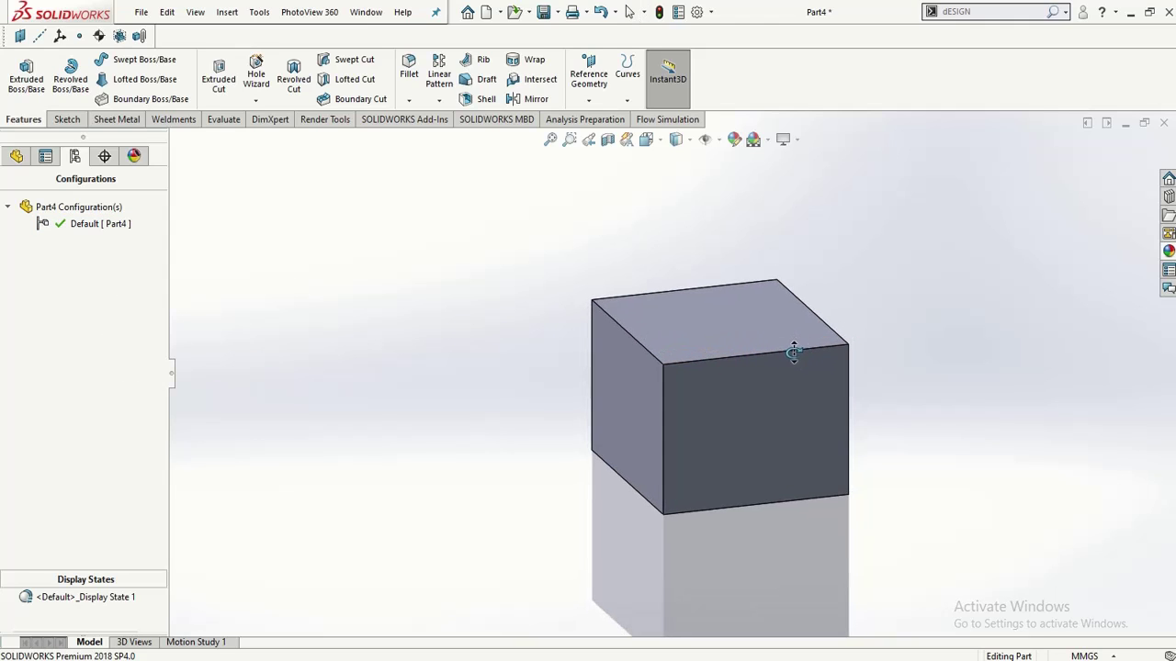
right_click(92, 208)
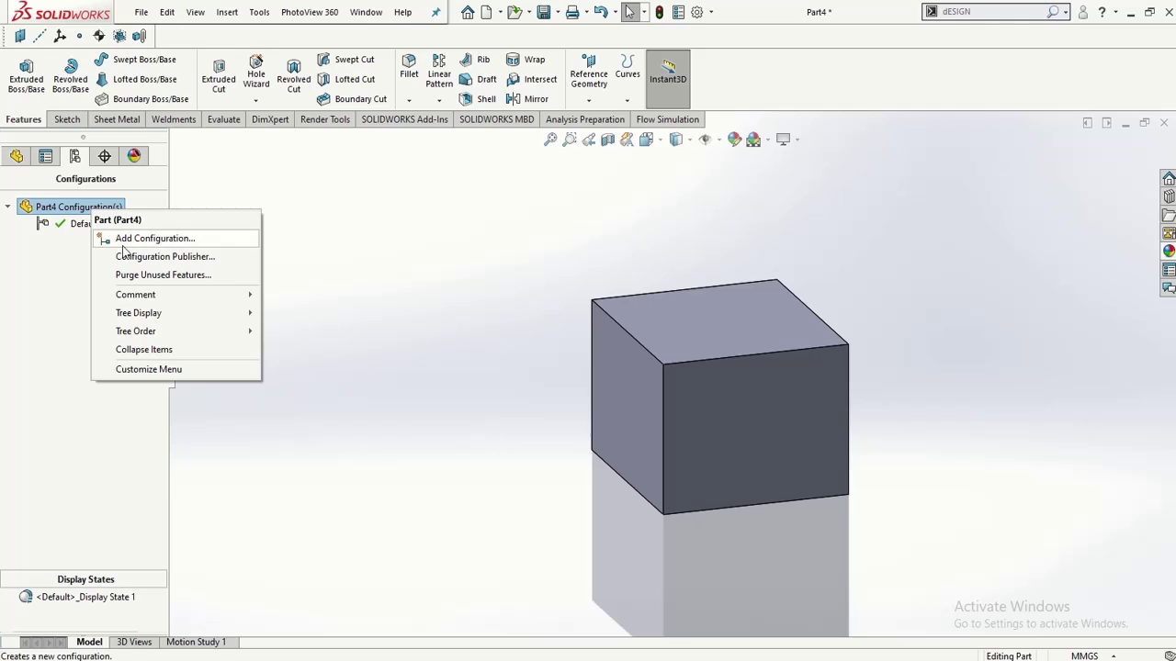
left_click(123, 243)
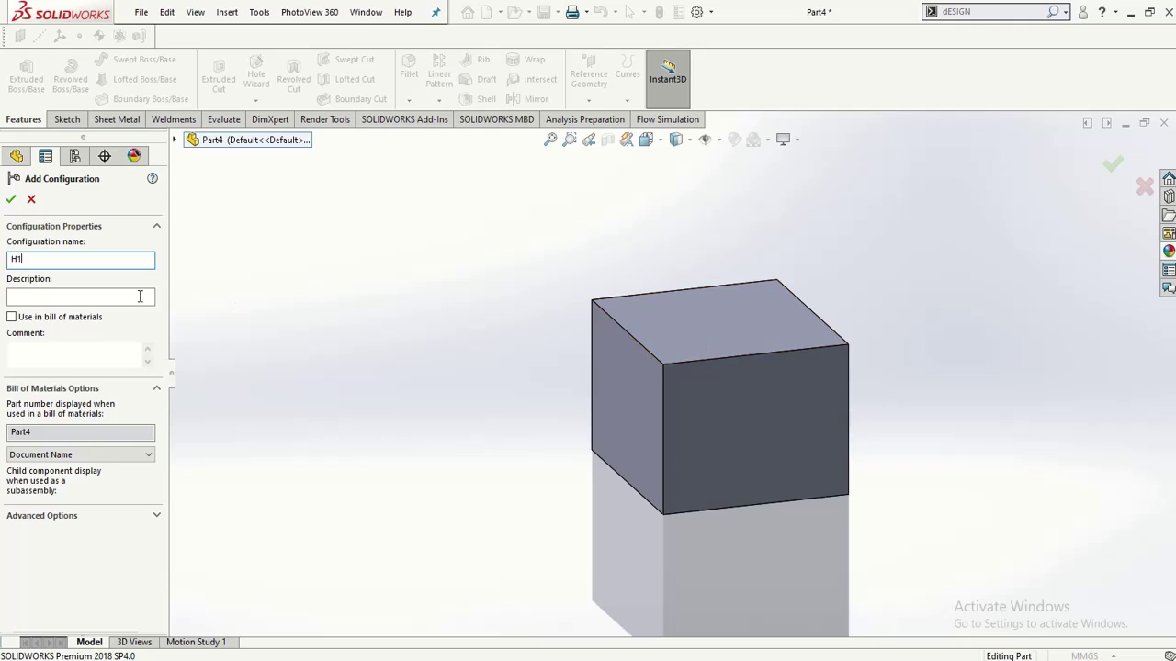
left_click(58, 295)
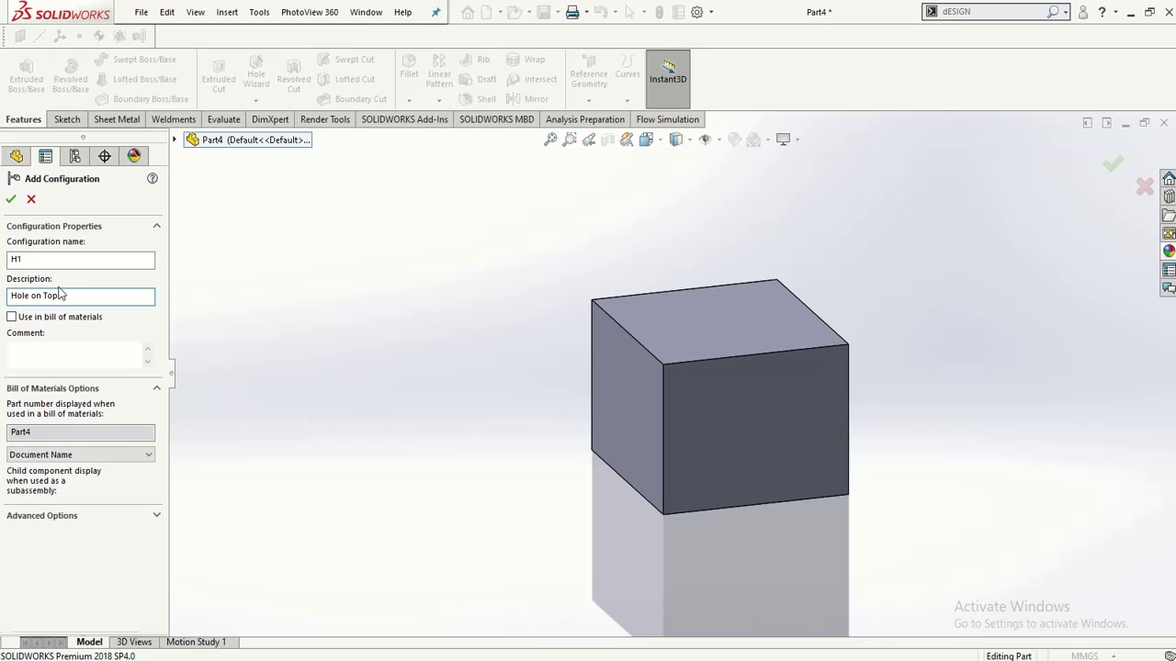
left_click(57, 455)
left_click(55, 479)
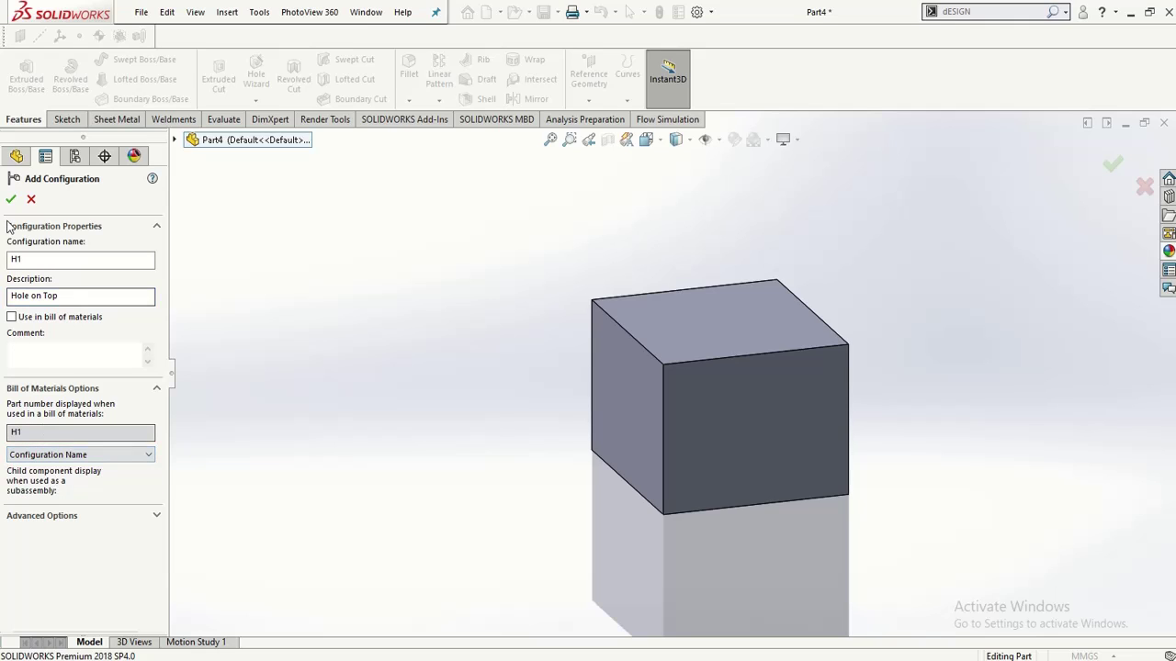
left_click(11, 200)
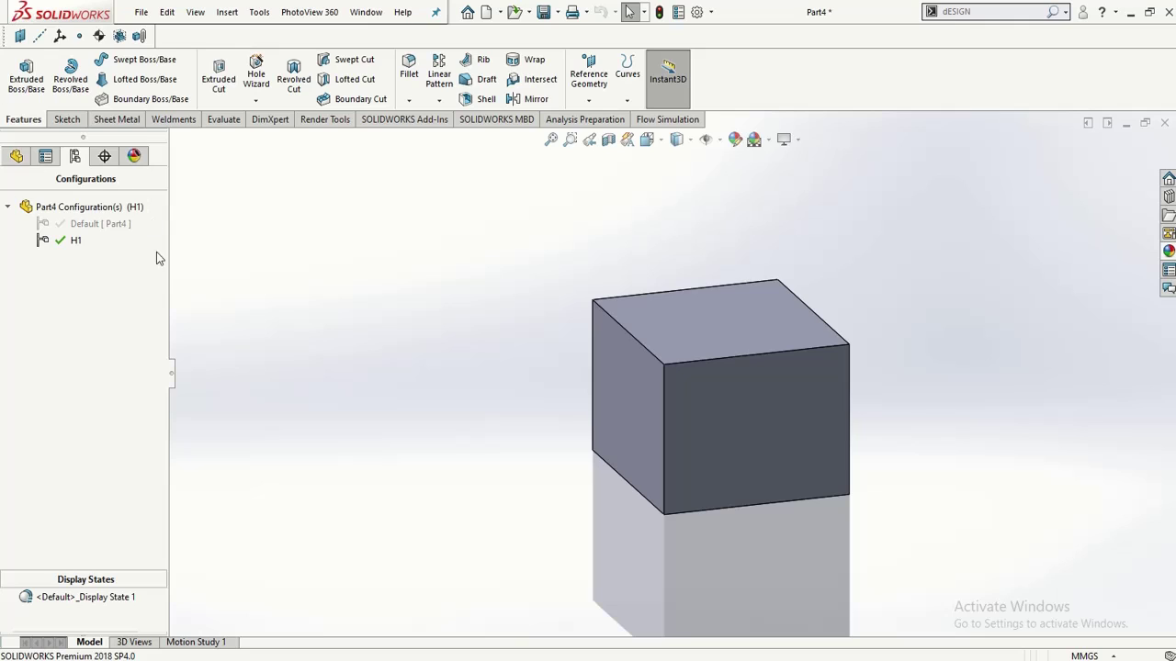
left_click(67, 120)
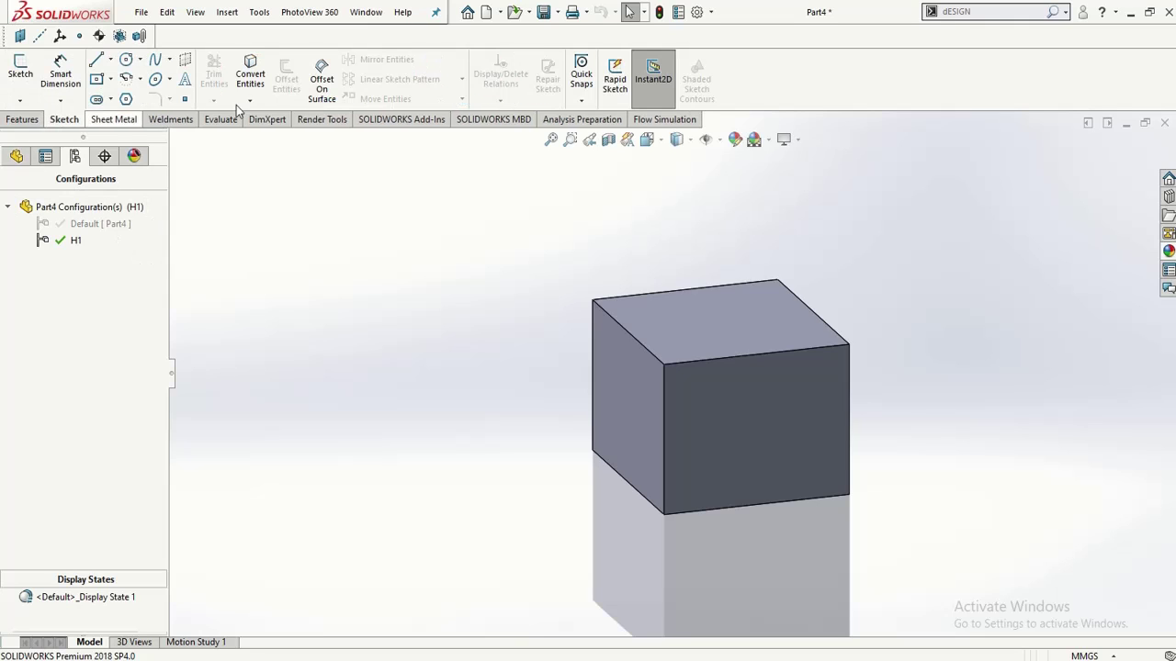
left_click(727, 330)
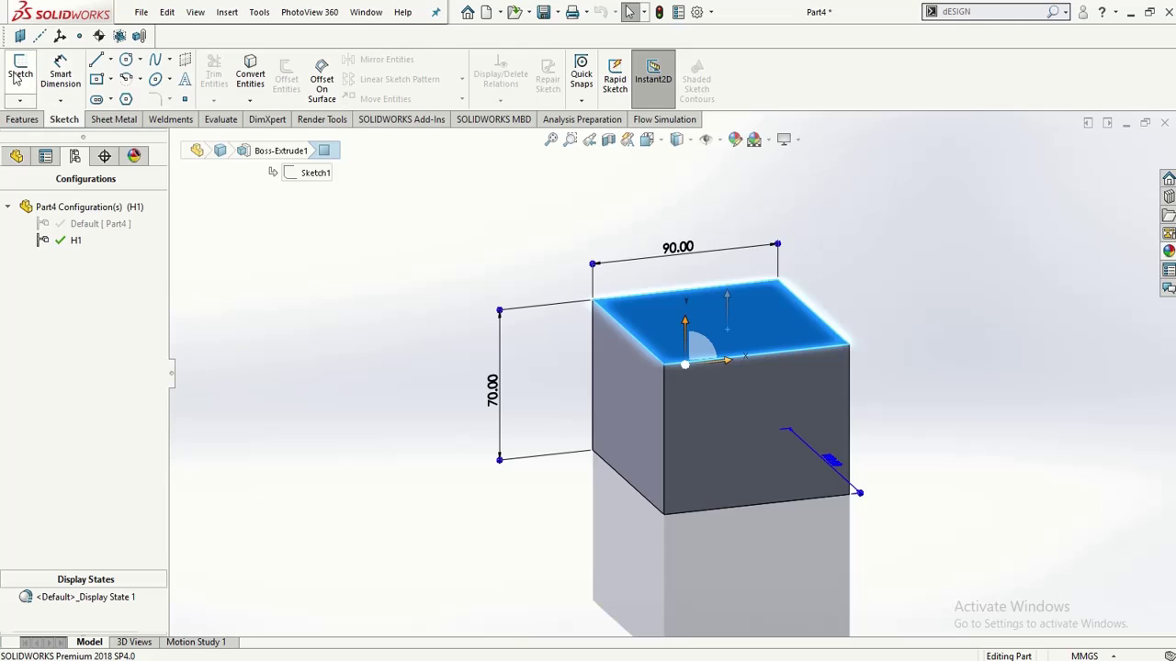
left_click(354, 208)
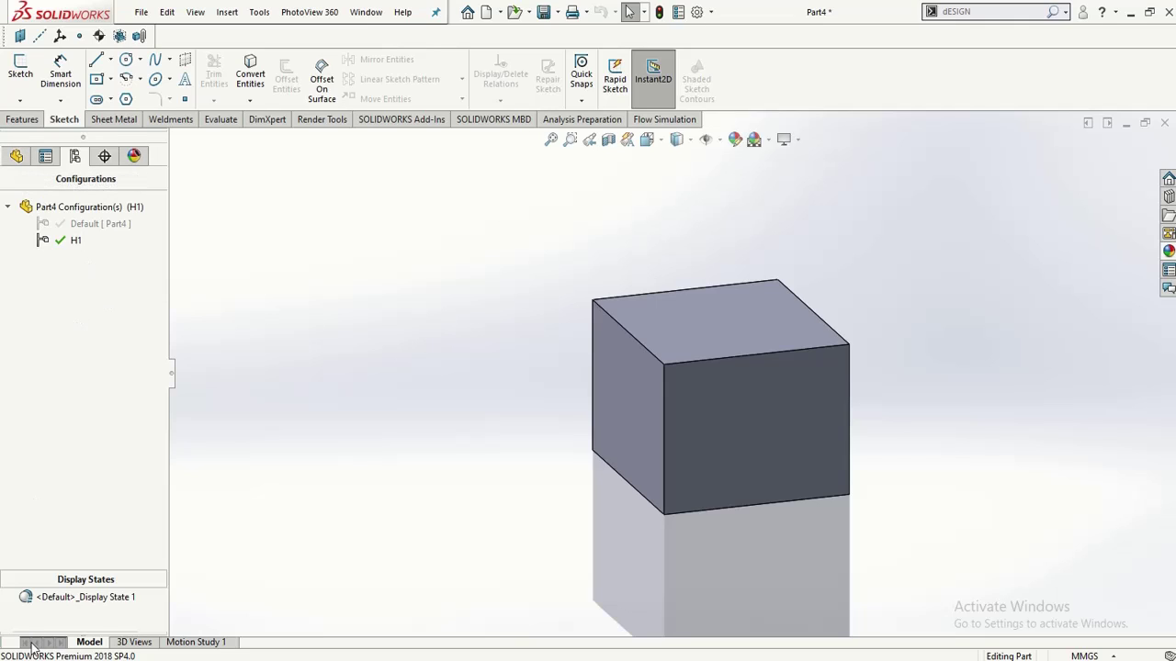
right_click(95, 599)
left_click(131, 142)
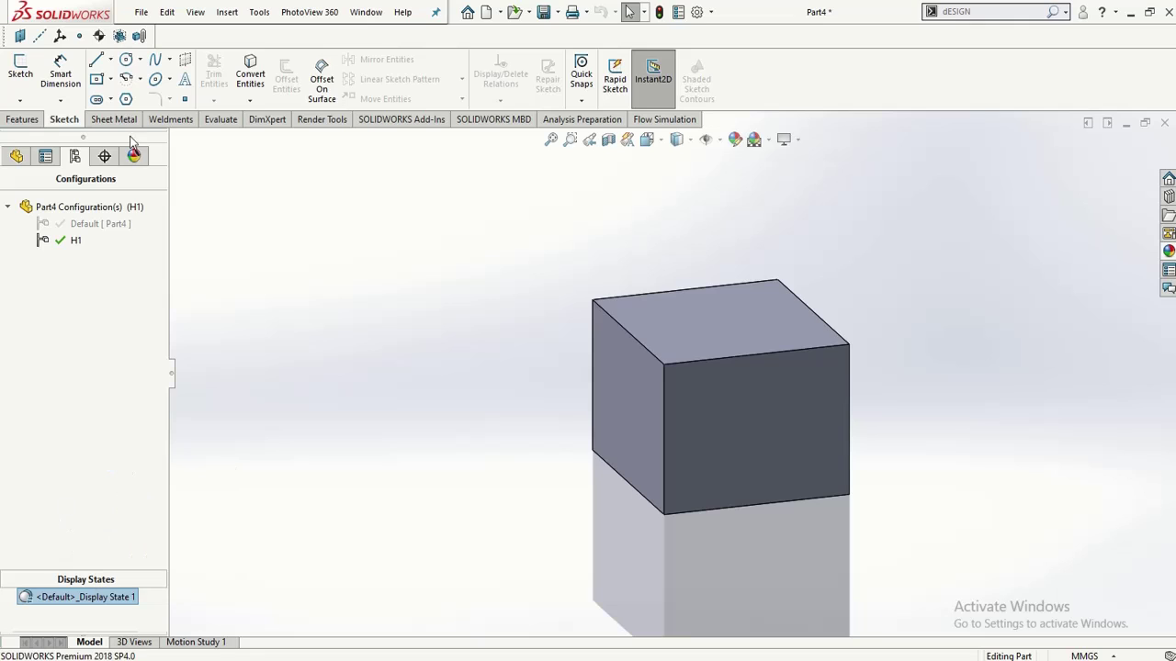
left_click(17, 157)
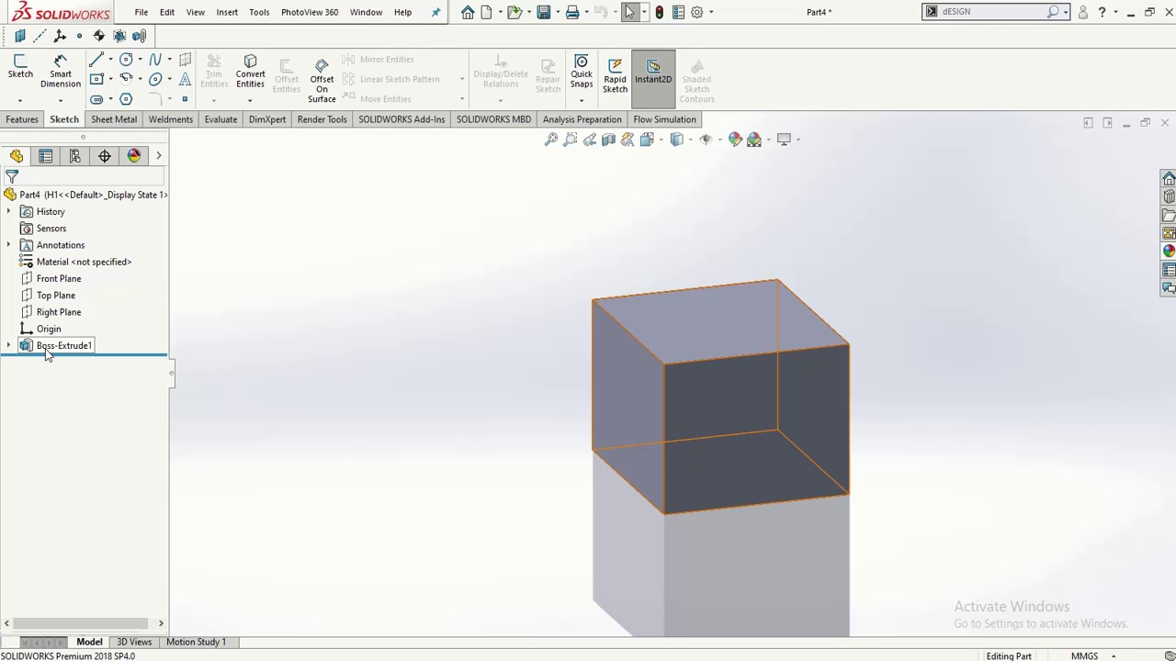
left_click(74, 156)
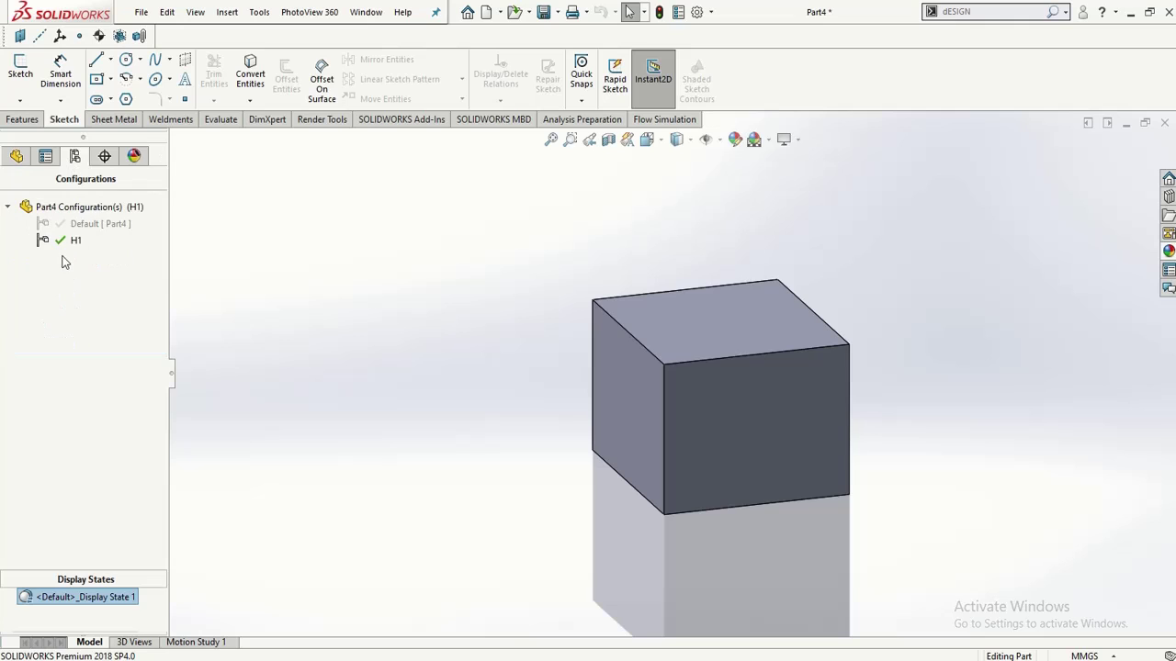
right_click(68, 243)
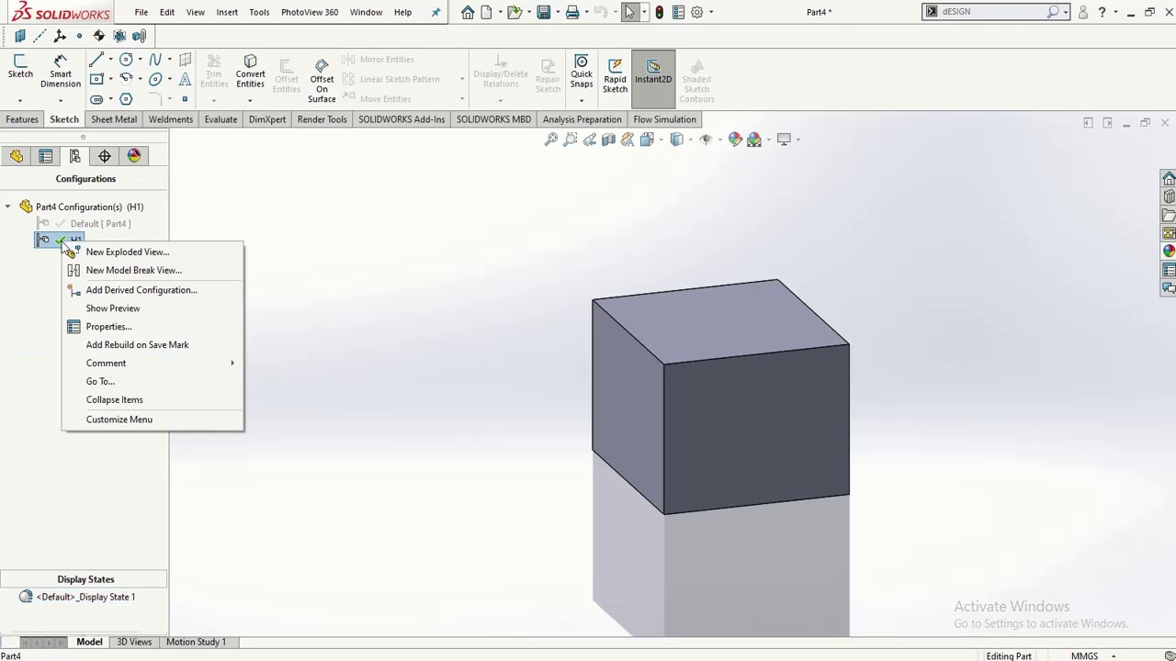
left_click(32, 348)
left_click(16, 156)
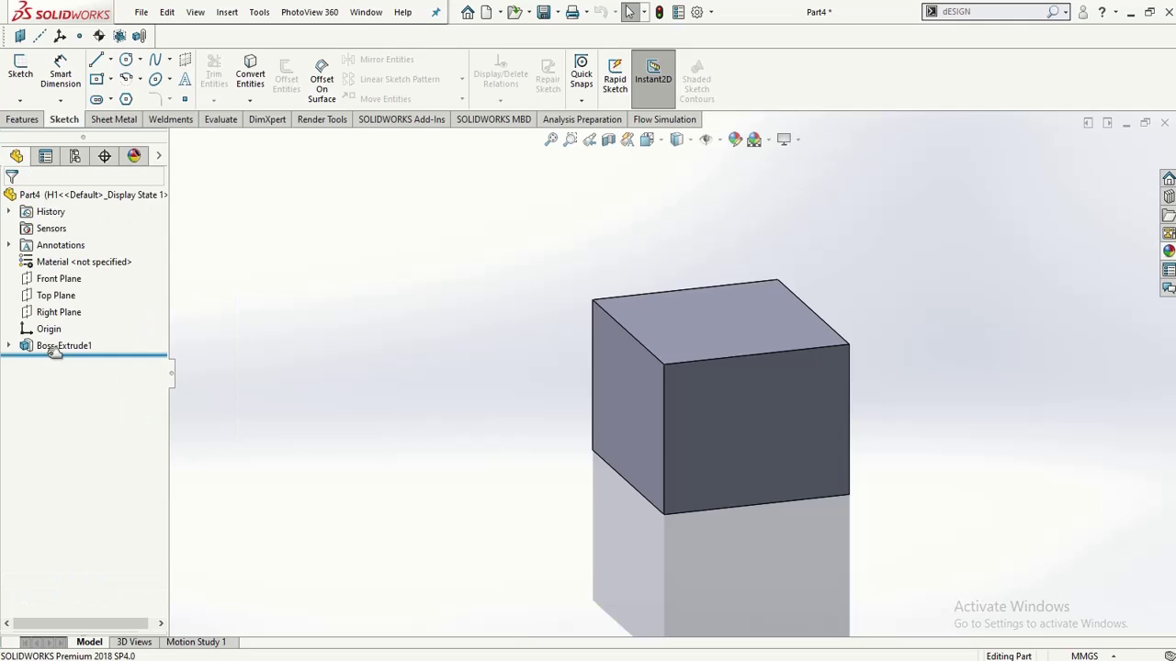
Step: Start a sketch on the block's top face and orient the view normal to it
left_click(55, 345)
left_click(708, 335)
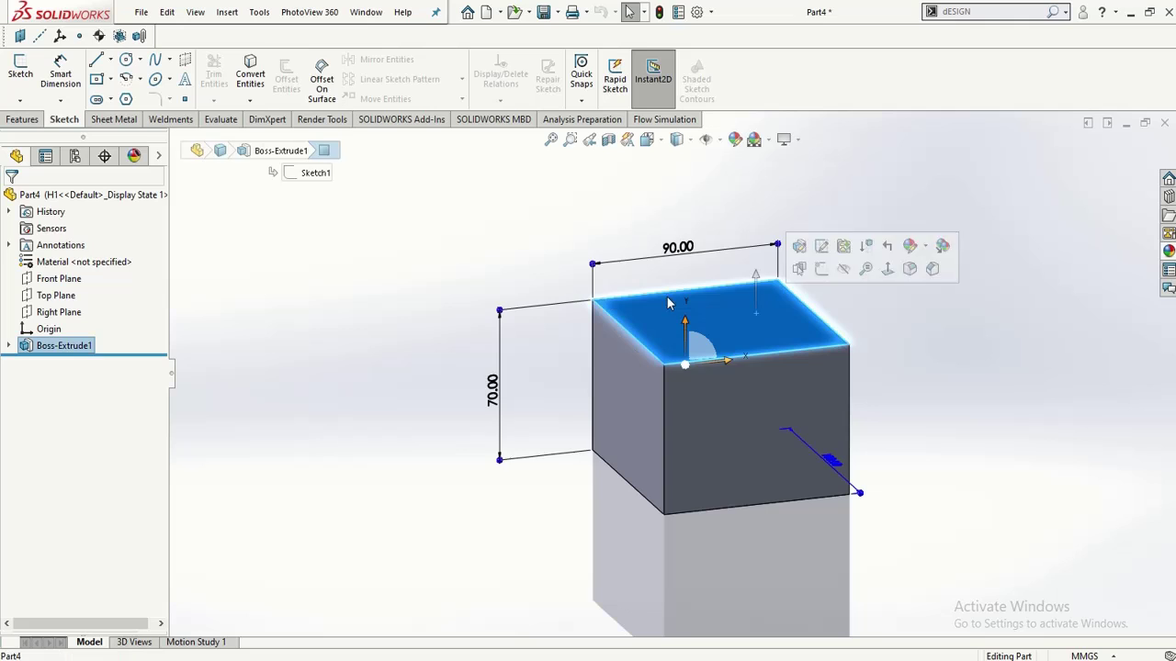
left_click(22, 69)
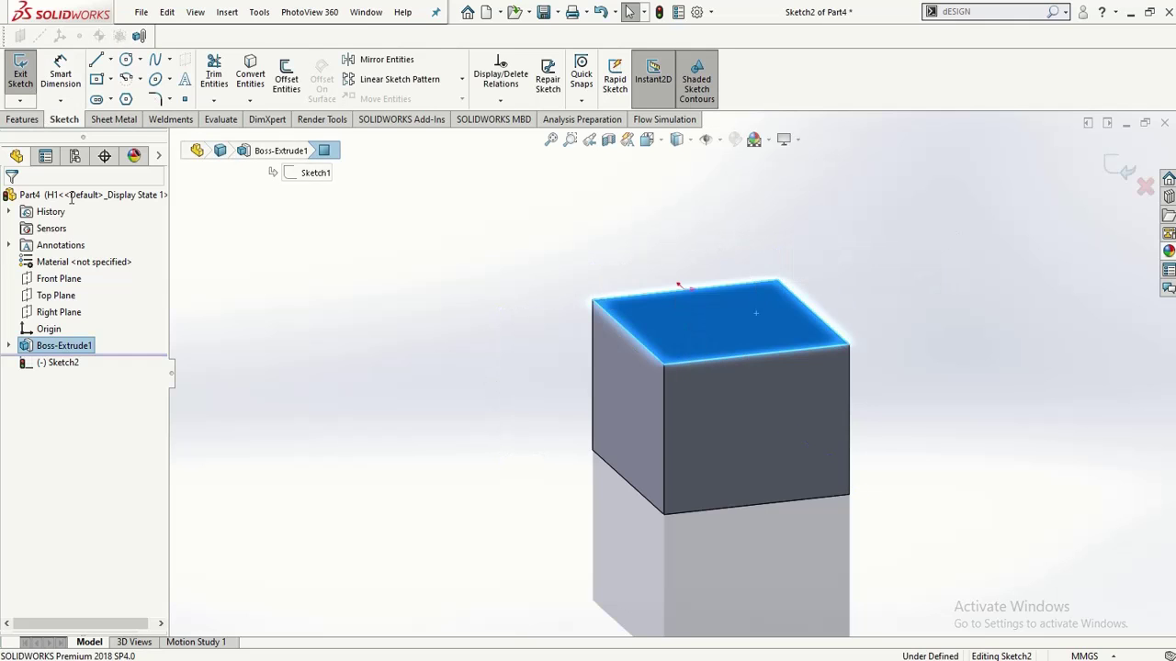
left_click(127, 61)
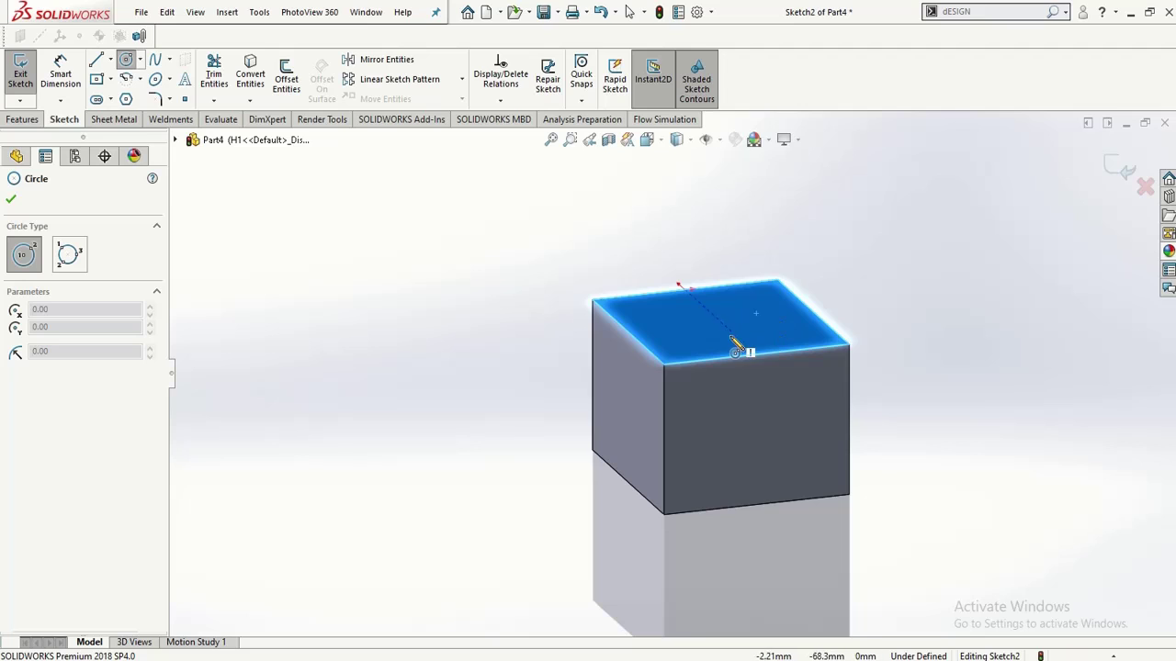
left_click(11, 198)
left_click(64, 363)
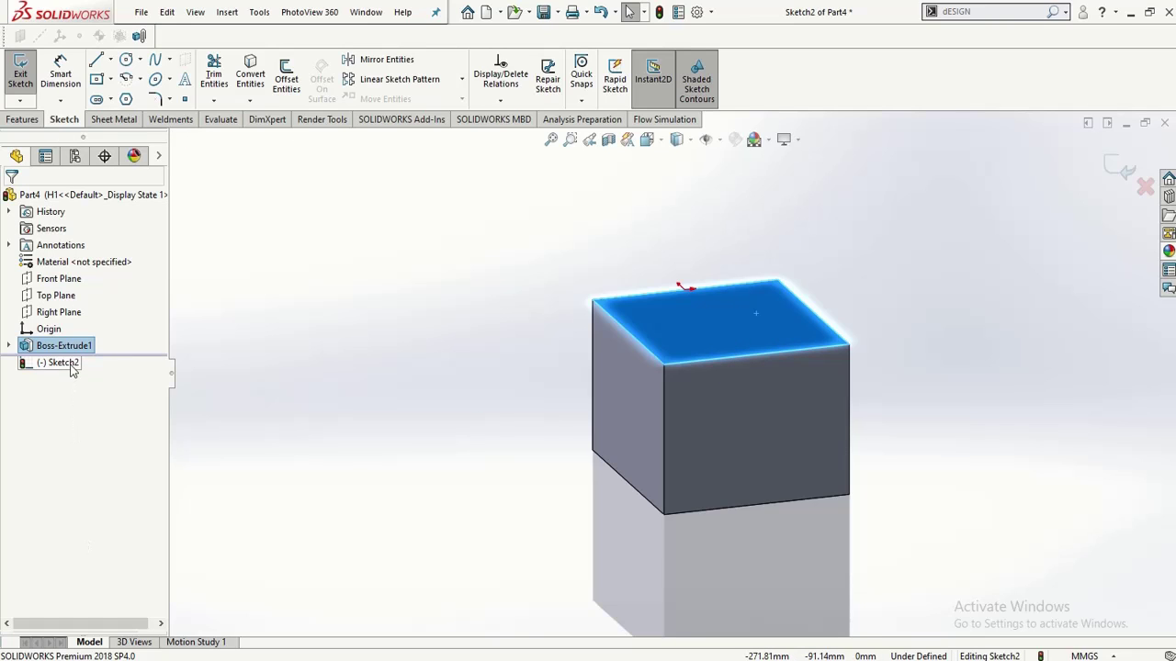
left_click(99, 340)
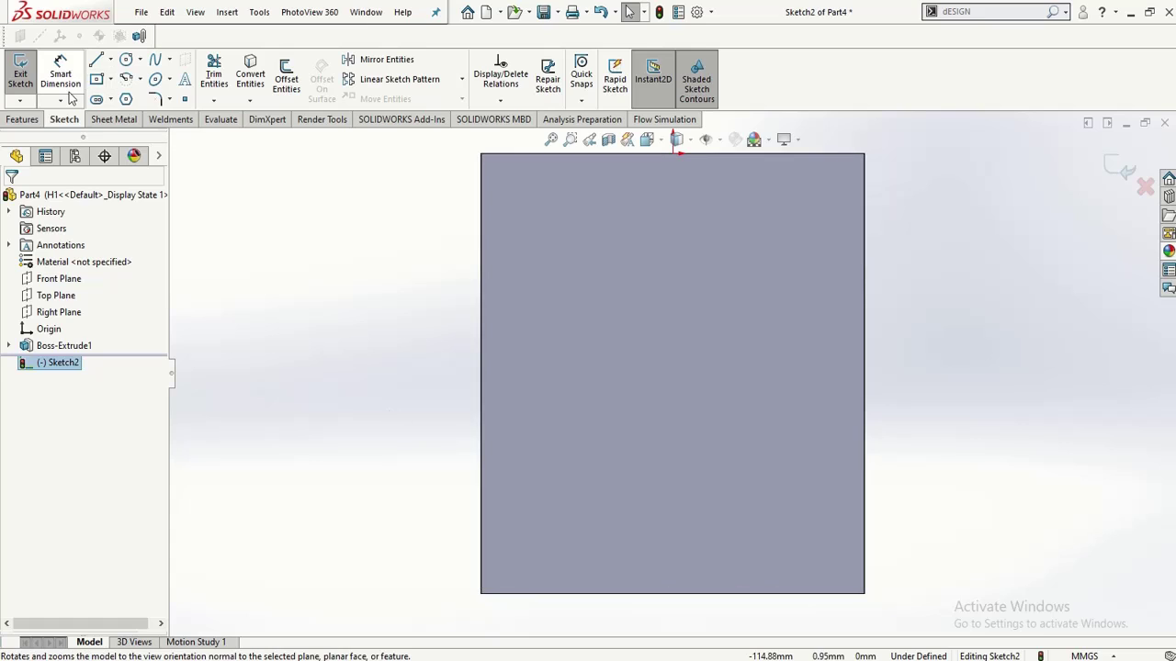
Step: Sketch a circle of about 11.6 mm radius near the centre of the top face and exit the sketch
left_click(127, 60)
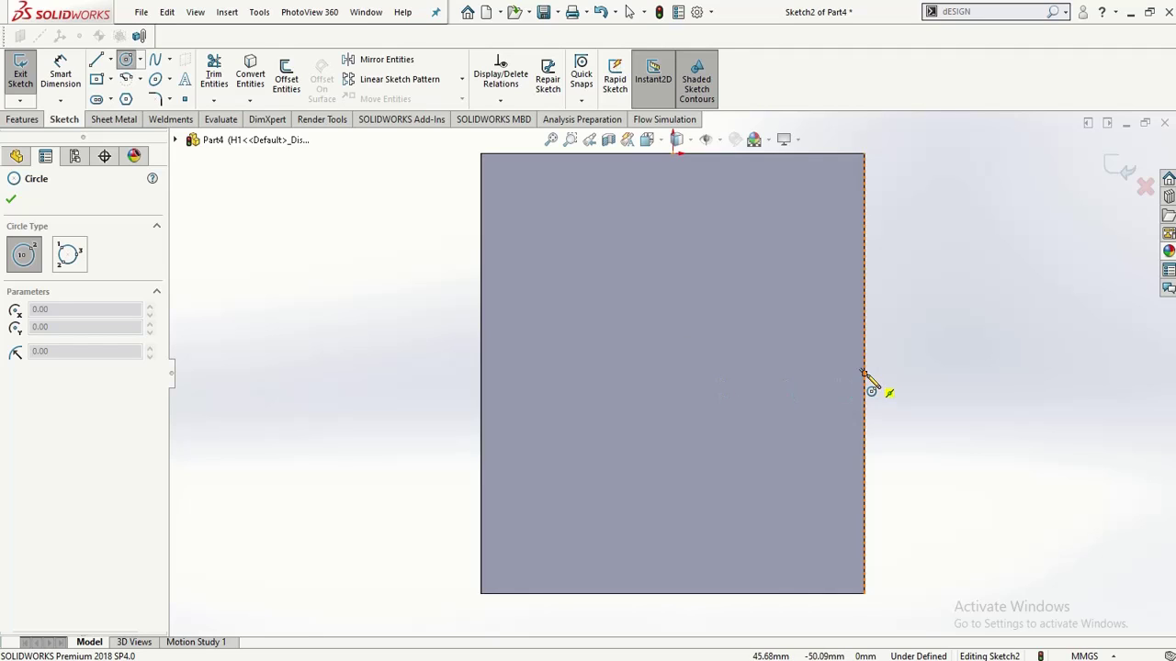
left_click(672, 369)
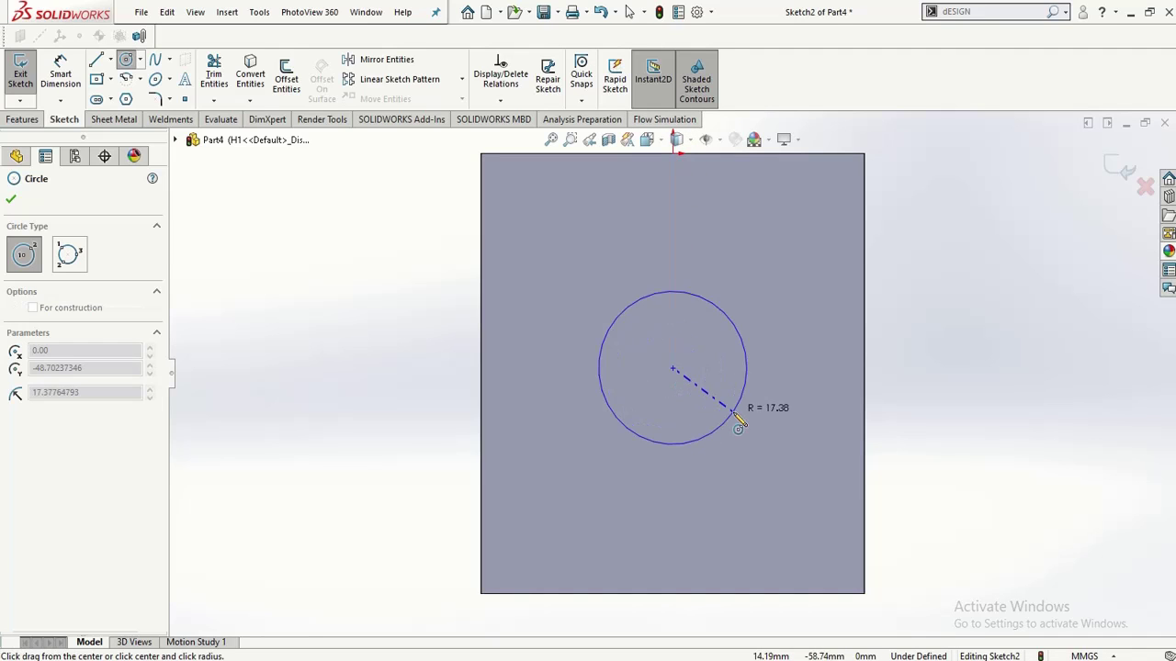
left_click(708, 404)
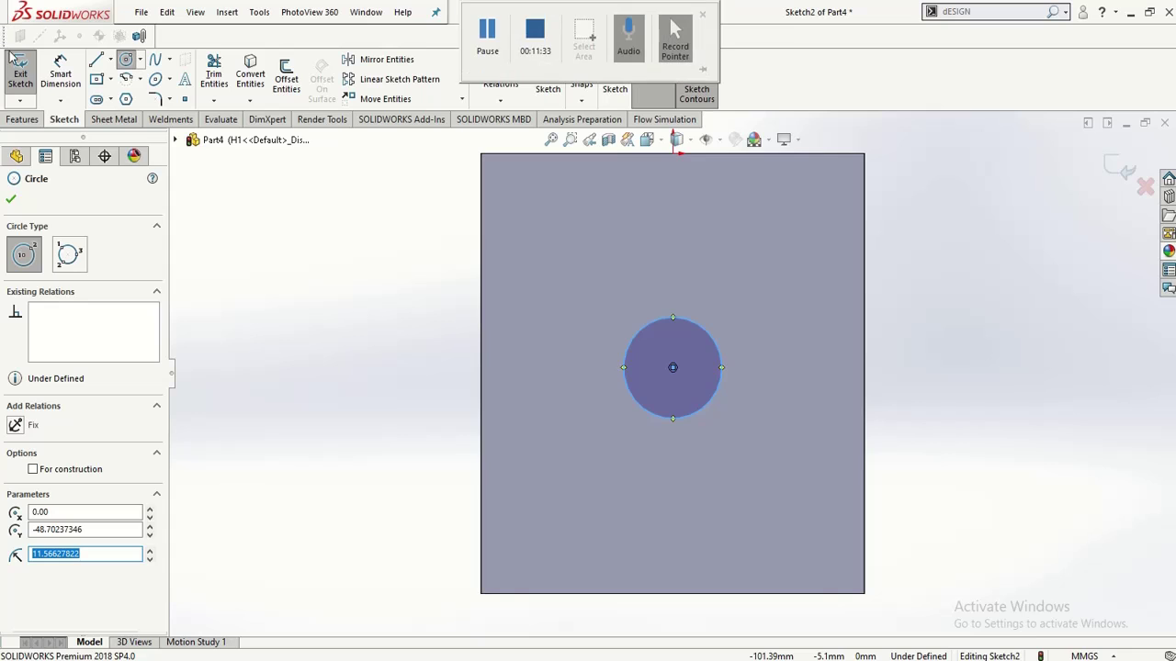
left_click(20, 72)
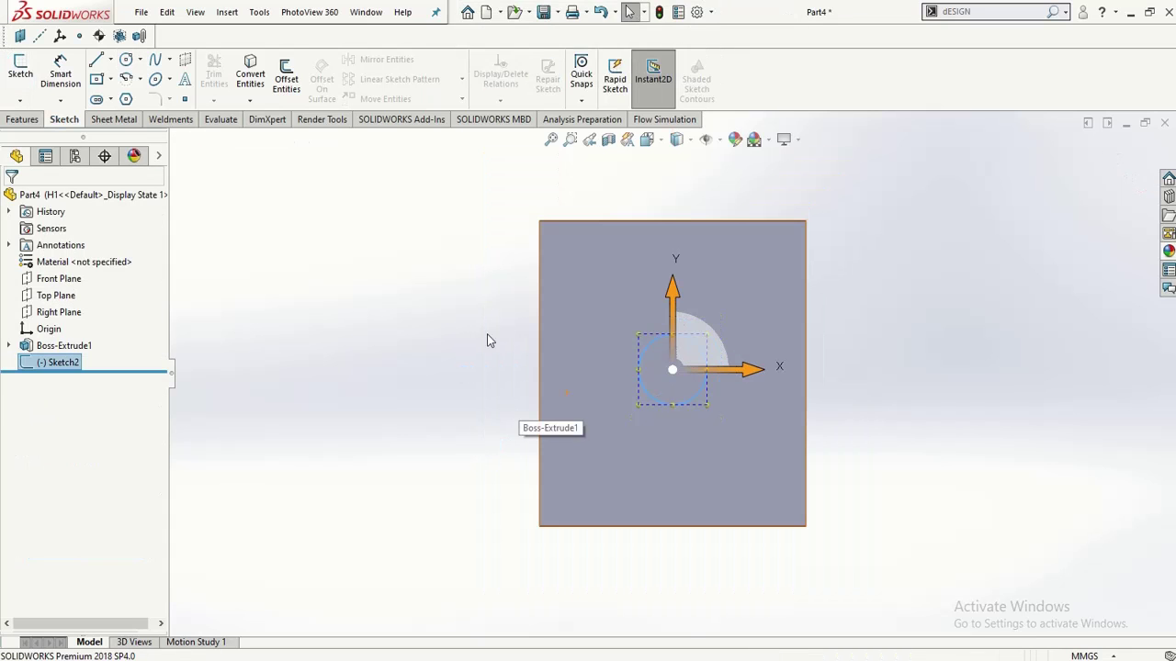
Step: Cut the circle sketch down through the block with an Extruded Cut set to Through All
key("ctrl+7")
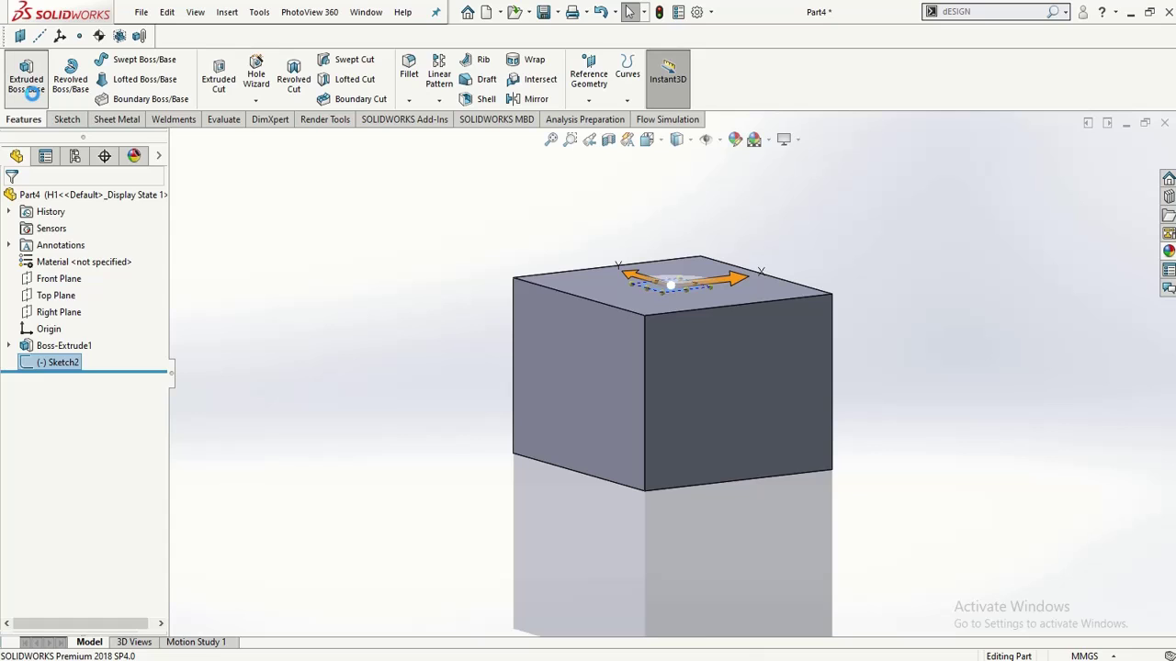
left_click(27, 81)
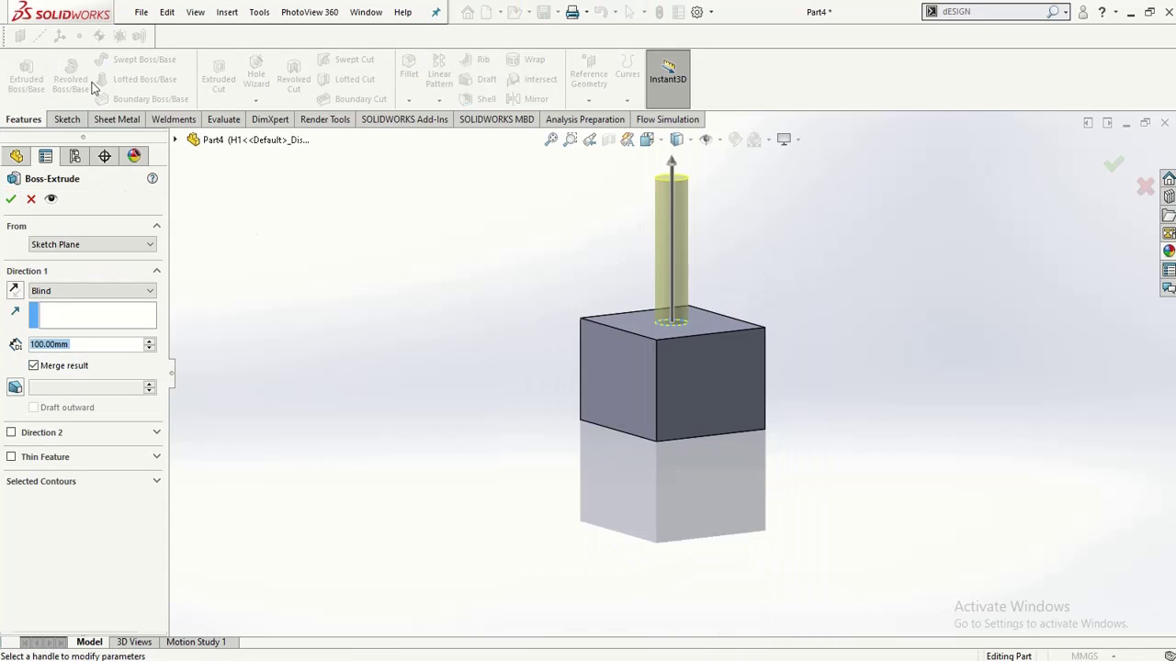
left_click(31, 200)
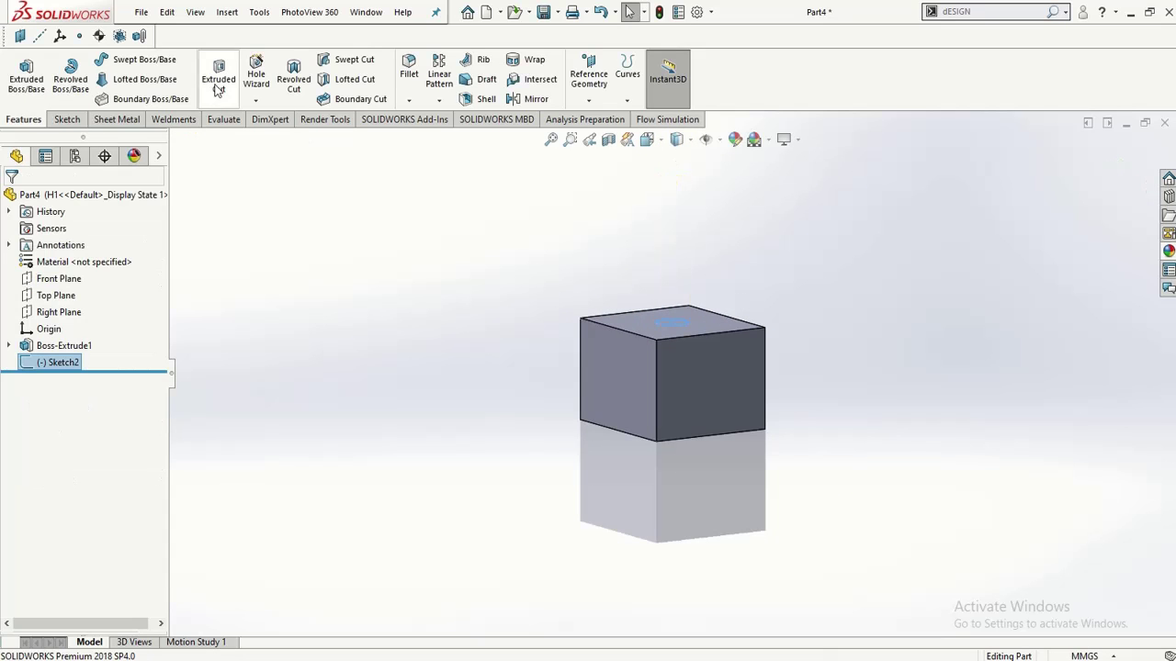
left_click(219, 78)
left_click(92, 290)
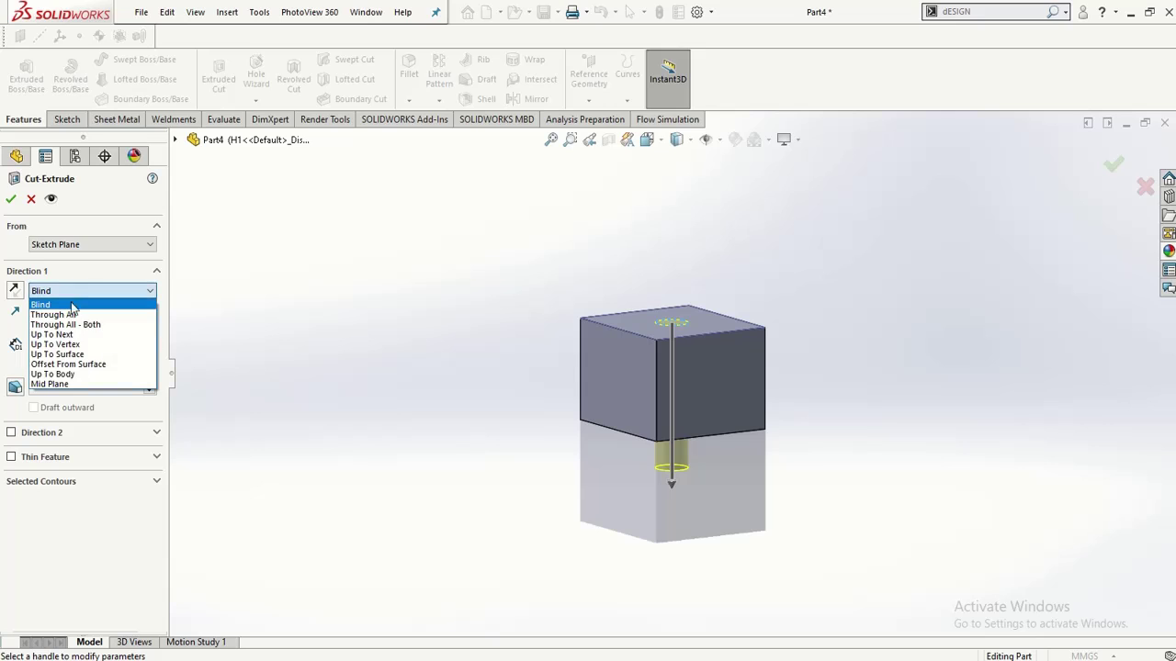
left_click(53, 314)
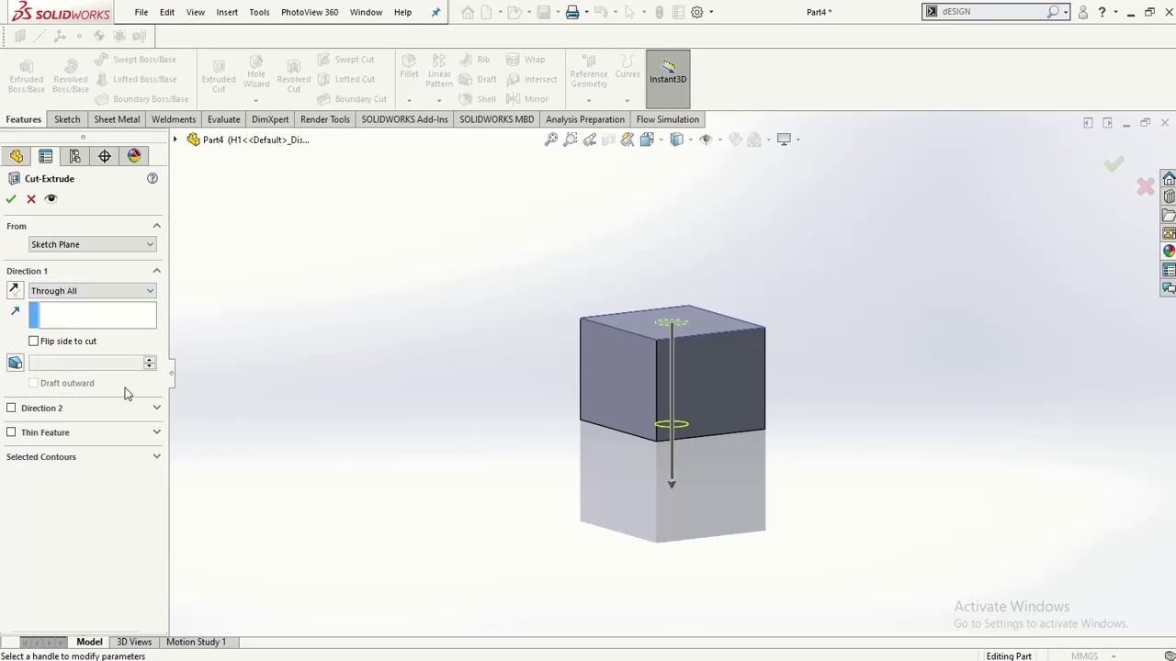
left_click(10, 198)
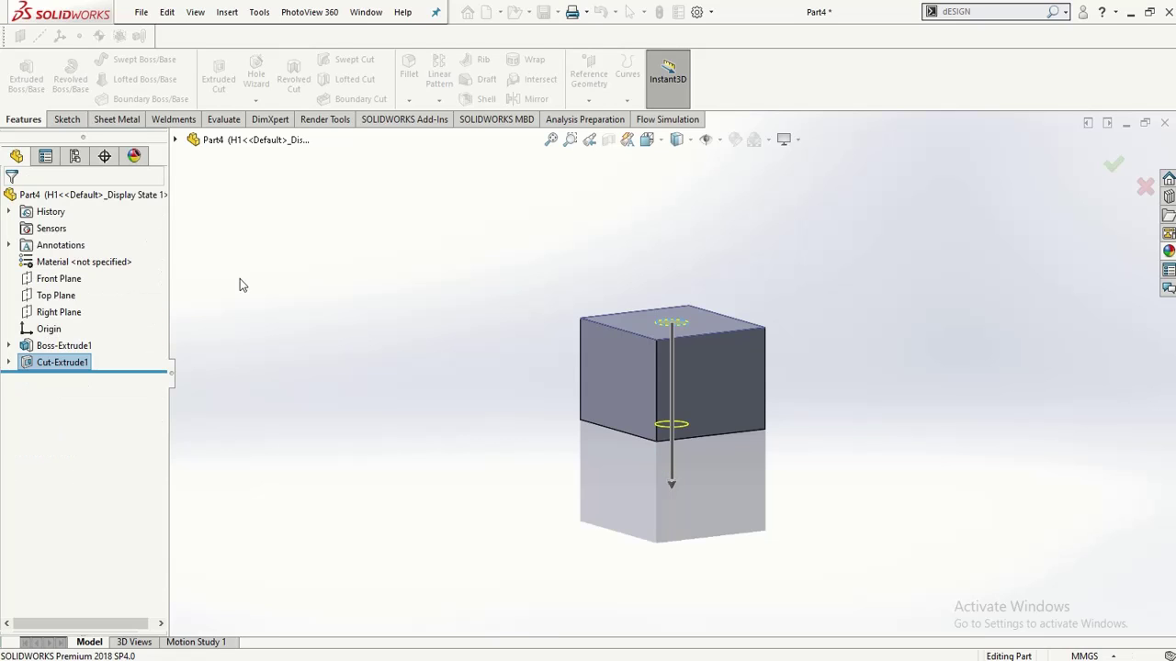
Step: Inspect the hole in the H1 configuration and activate the Default configuration
middle_click_drag(615, 451, 612, 466)
scroll(669, 333, "down", 5)
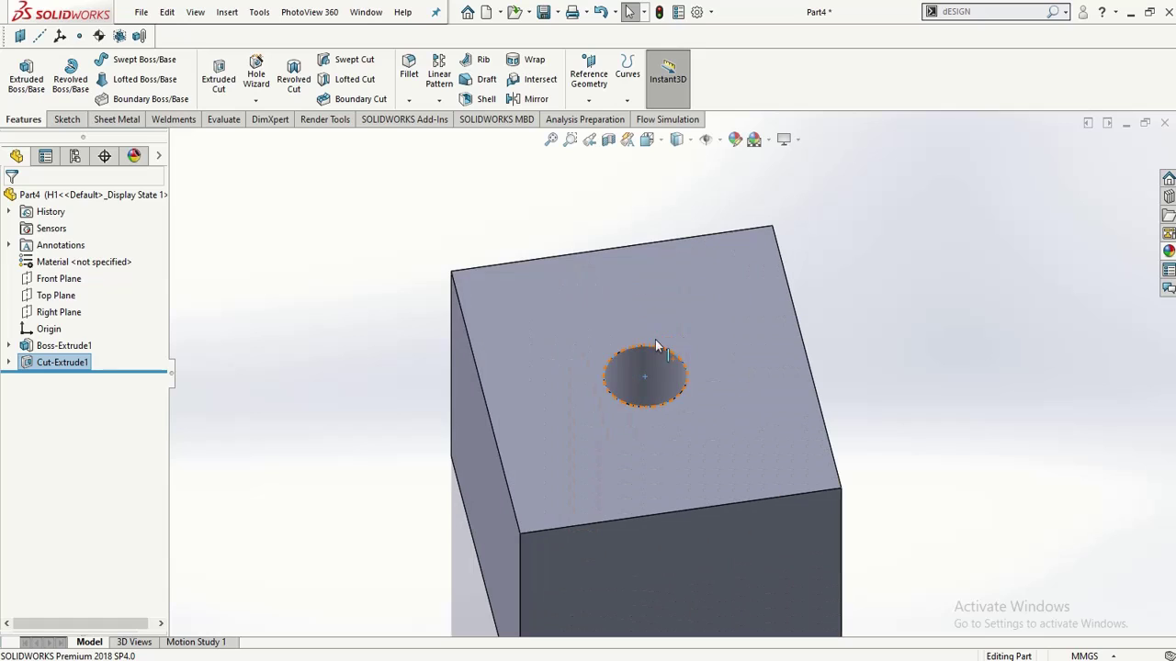
left_click(74, 156)
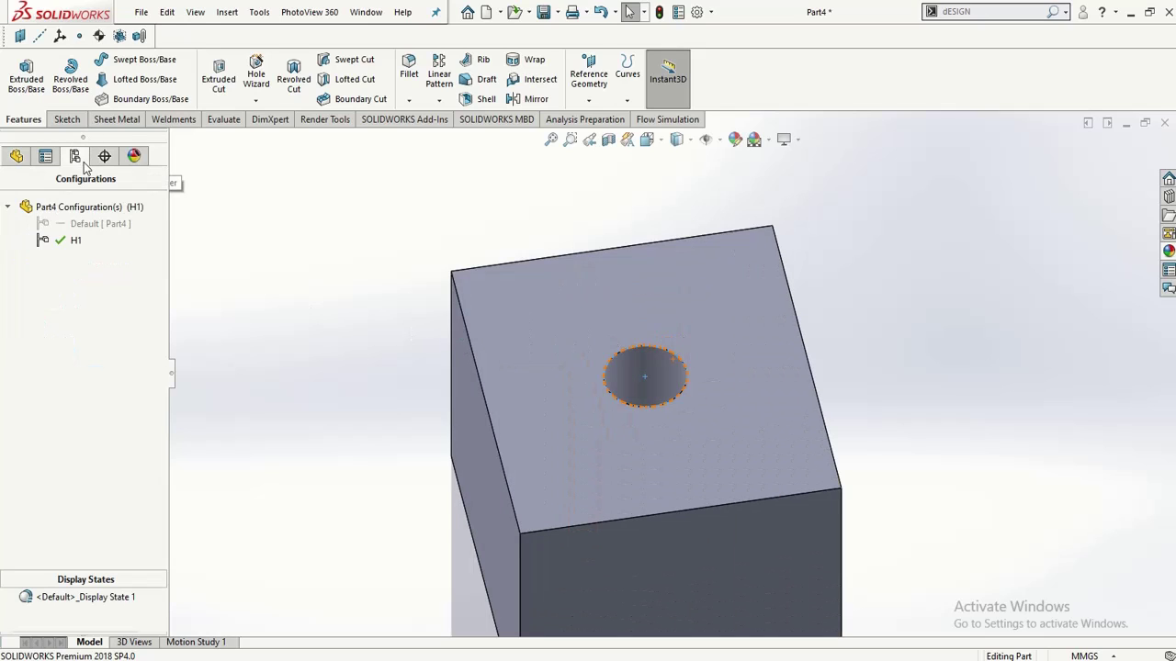
left_click(68, 243)
scroll(441, 434, "up", 2)
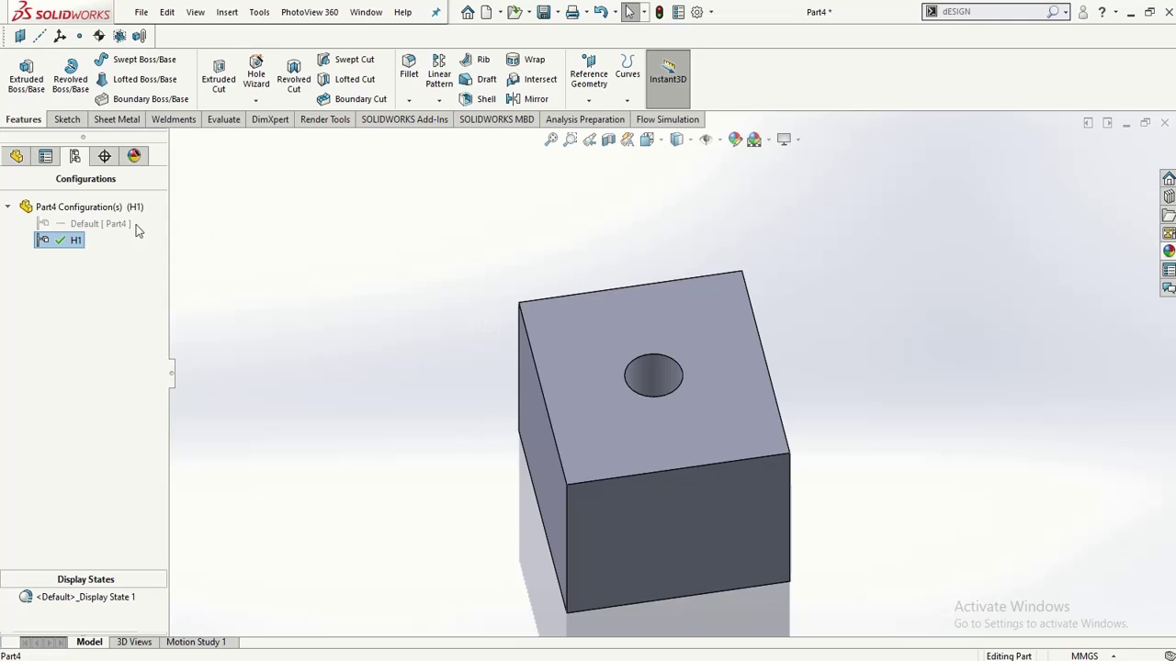
double_click(81, 225)
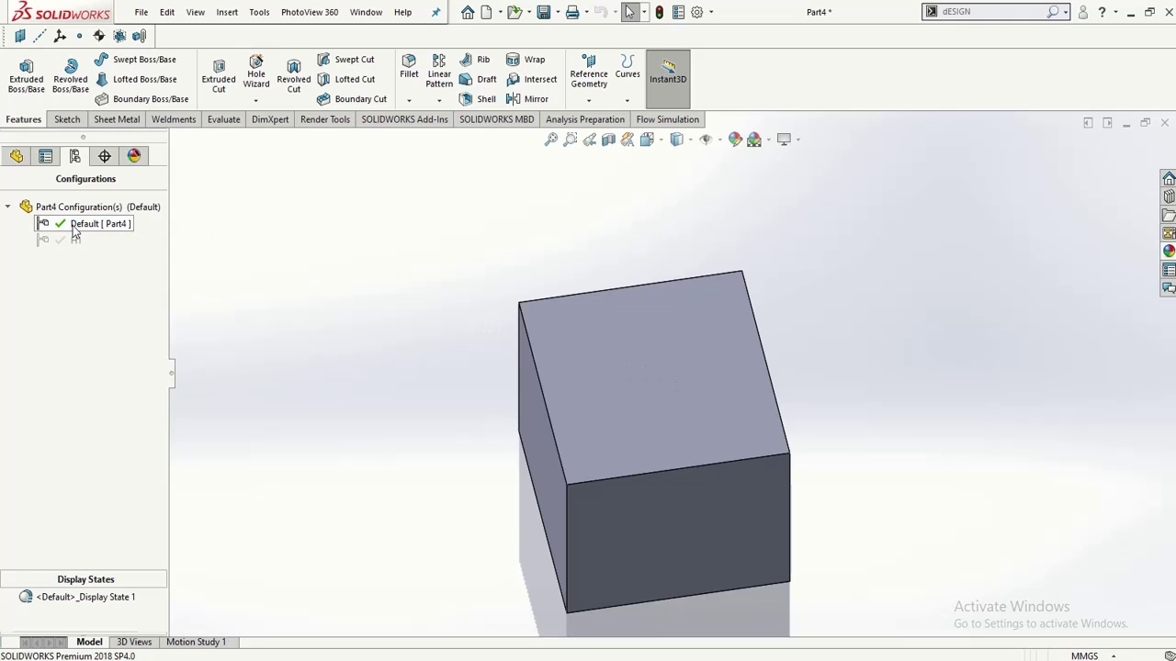
Step: Create a new part document
middle_click_drag(606, 456, 573, 373)
mouse_move(681, 7)
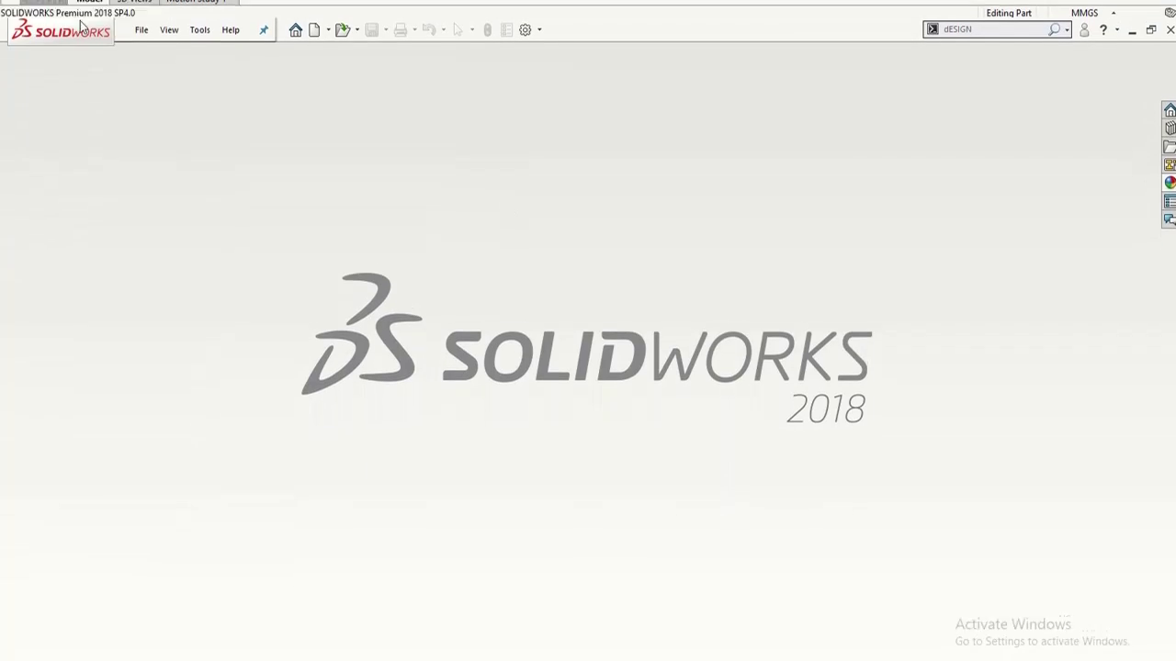
left_click(315, 15)
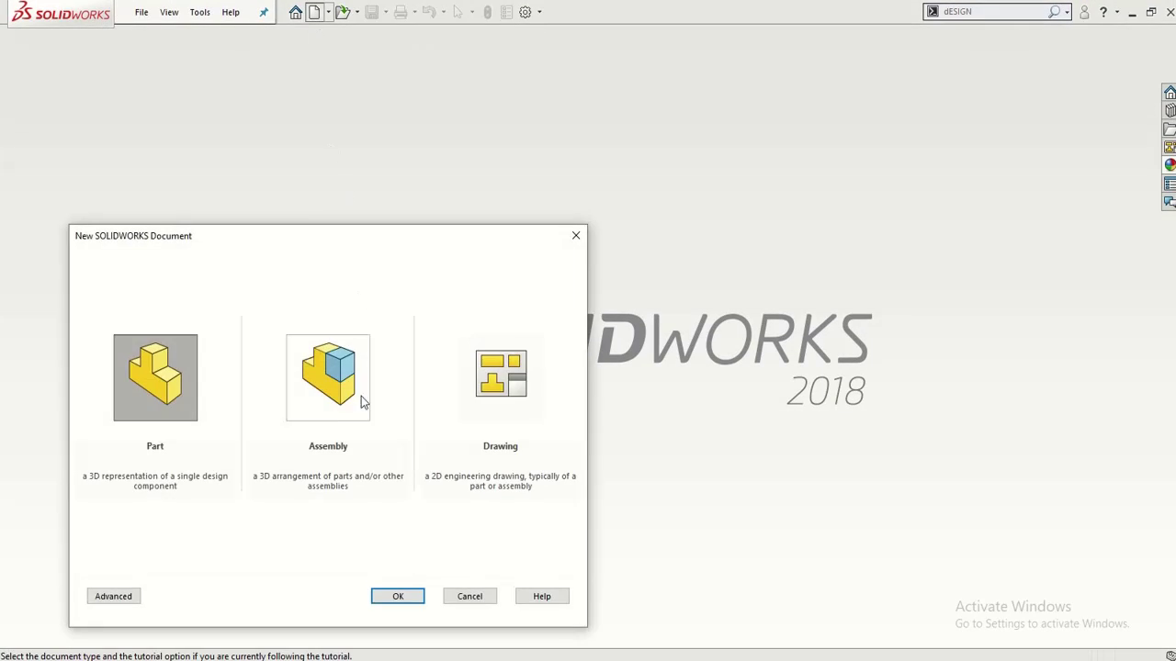
left_click(382, 597)
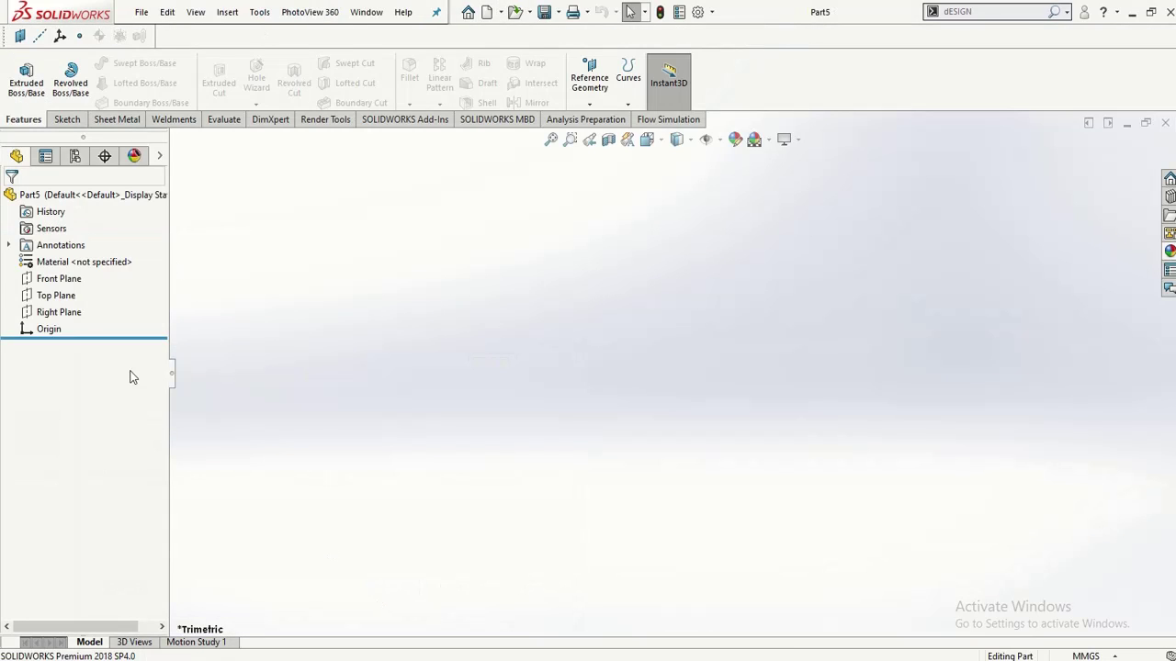
Step: Sketch a centre rectangle of about 122 × 104 mm on the Front Plane, centred on the origin
left_click(62, 280)
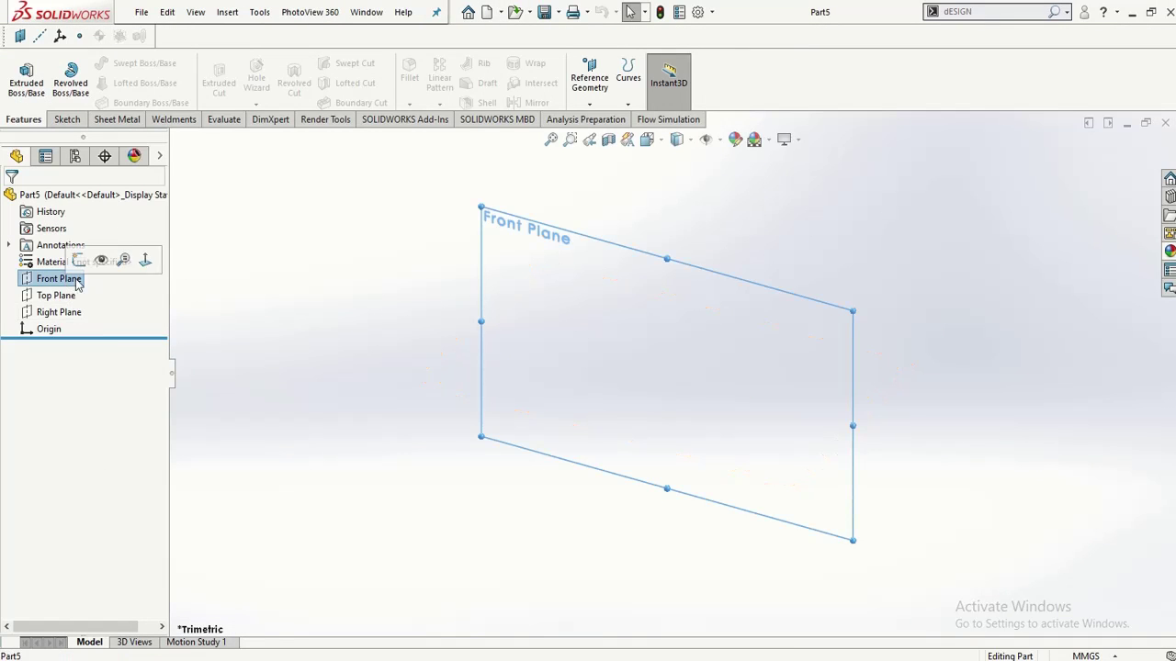
left_click(67, 119)
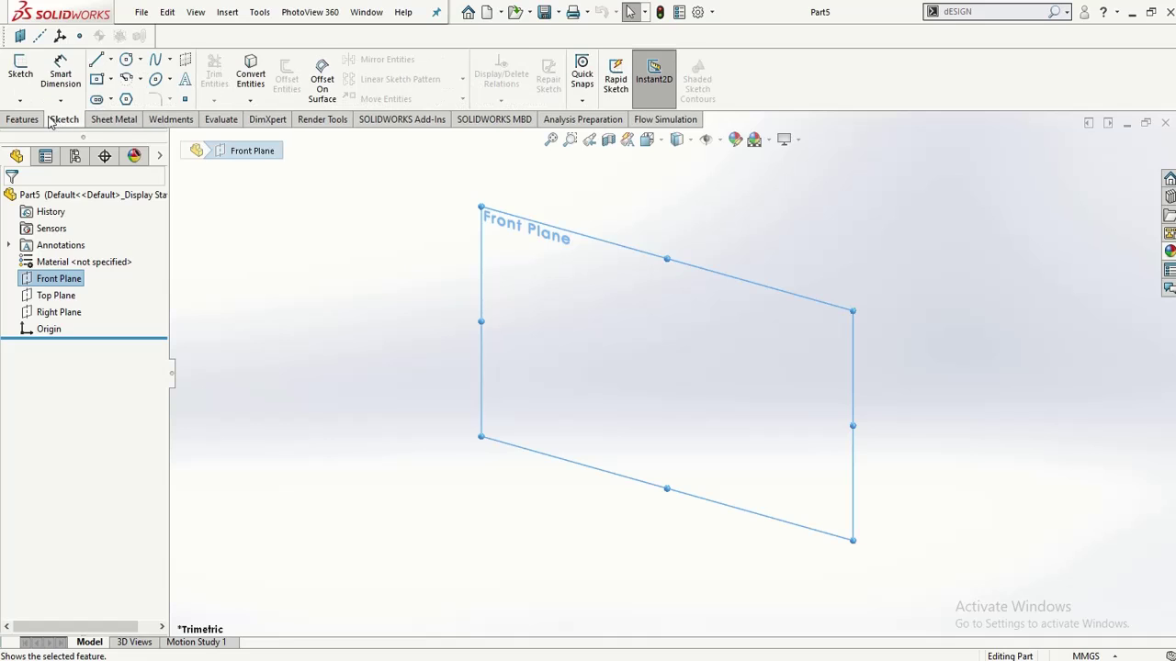
left_click(27, 71)
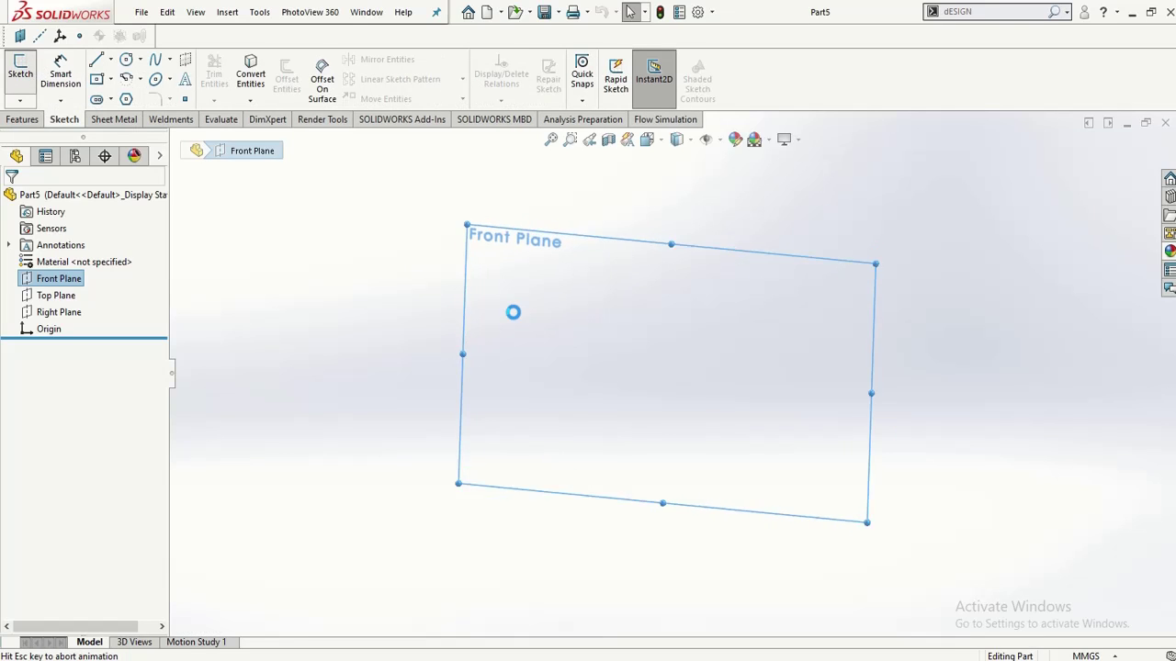
left_click(96, 79)
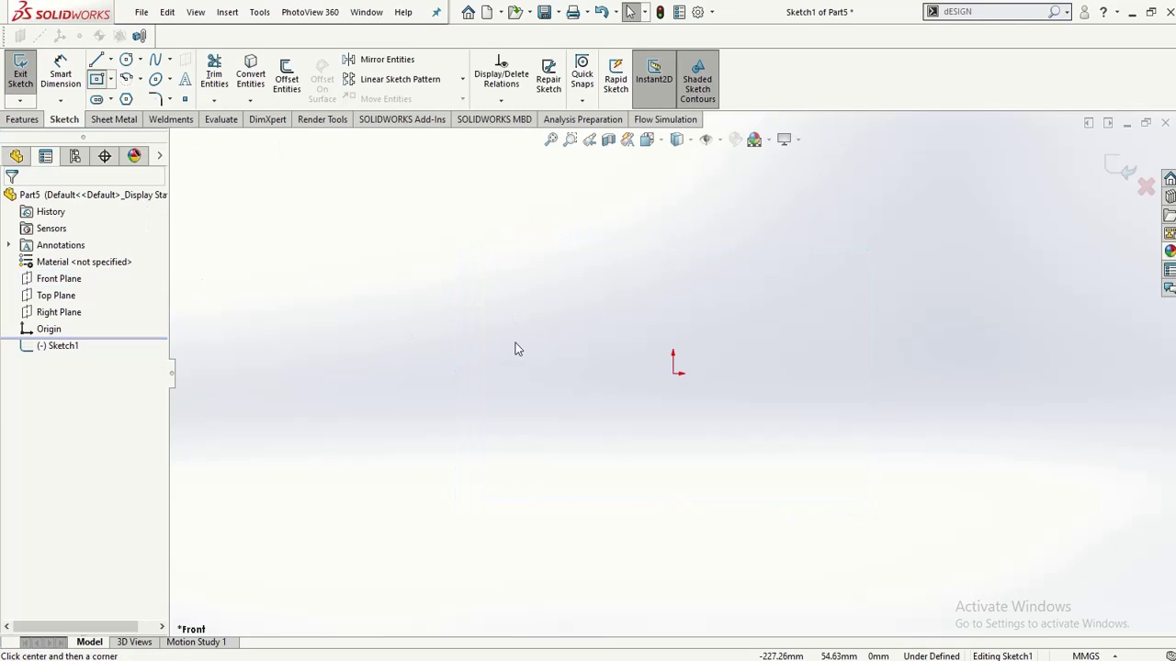
left_click(675, 372)
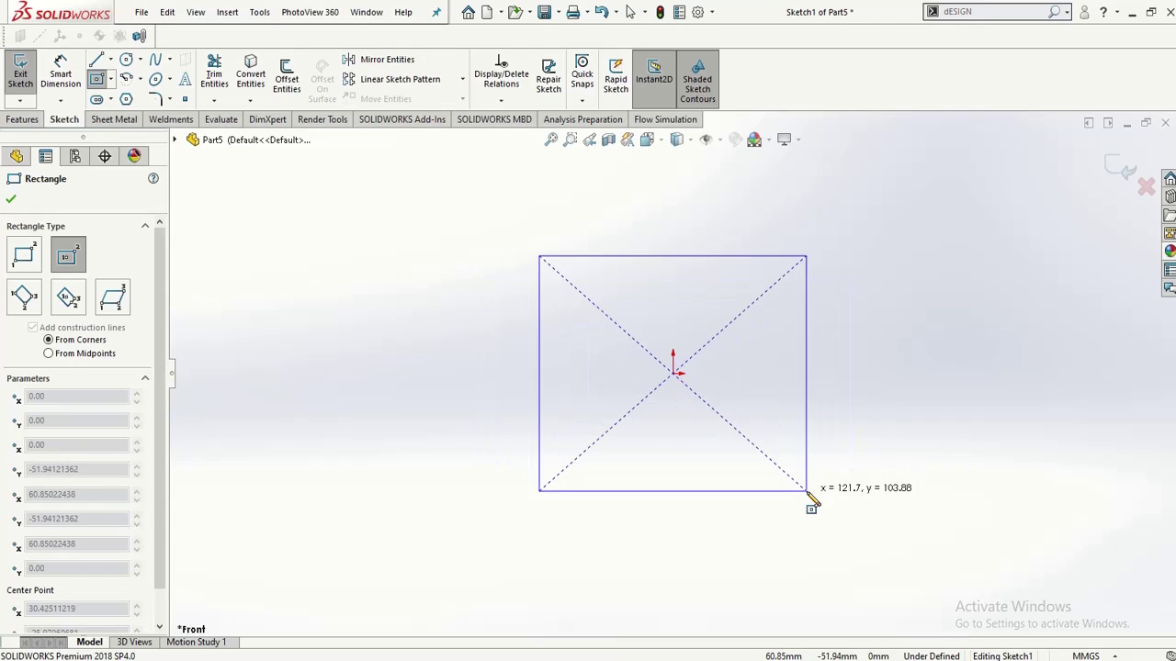
left_click(807, 491)
Step: Dimension the rectangle 100 mm wide and 60 mm high, and exit the sketch
left_click(73, 80)
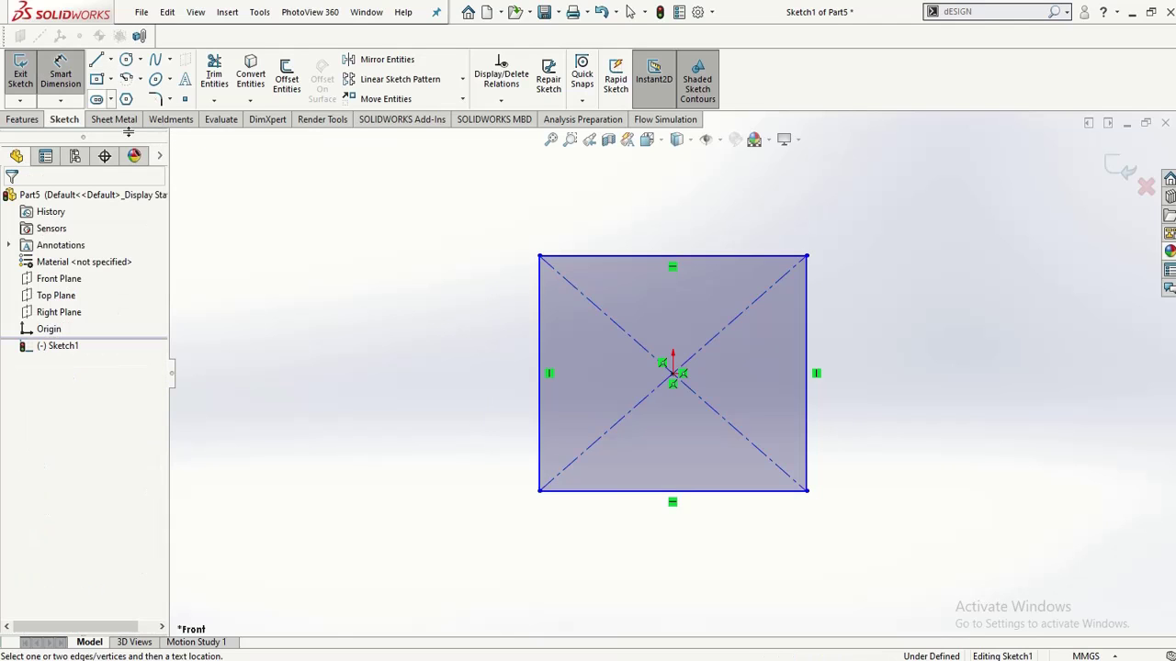
left_click(634, 494)
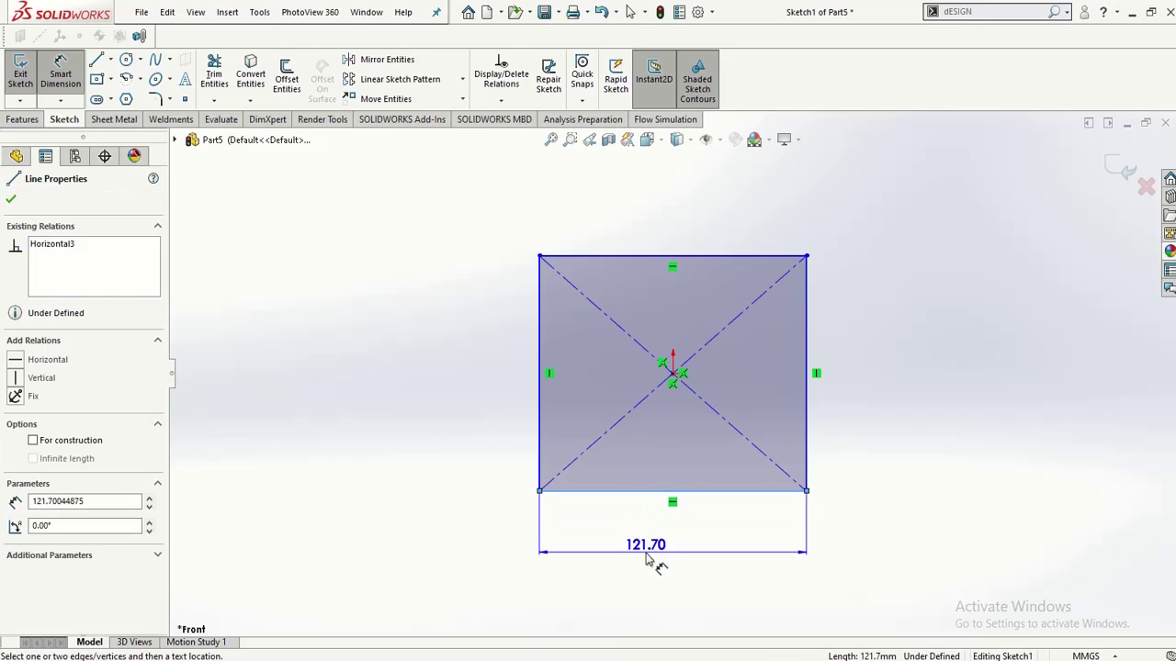
left_click(648, 555)
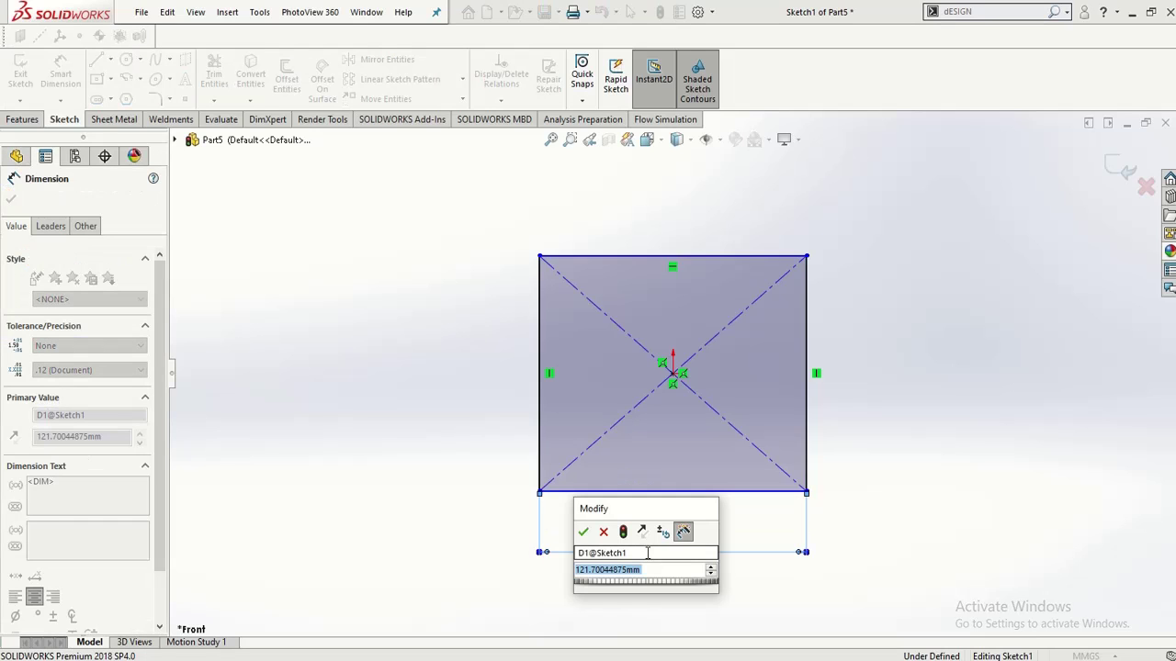
type("100")
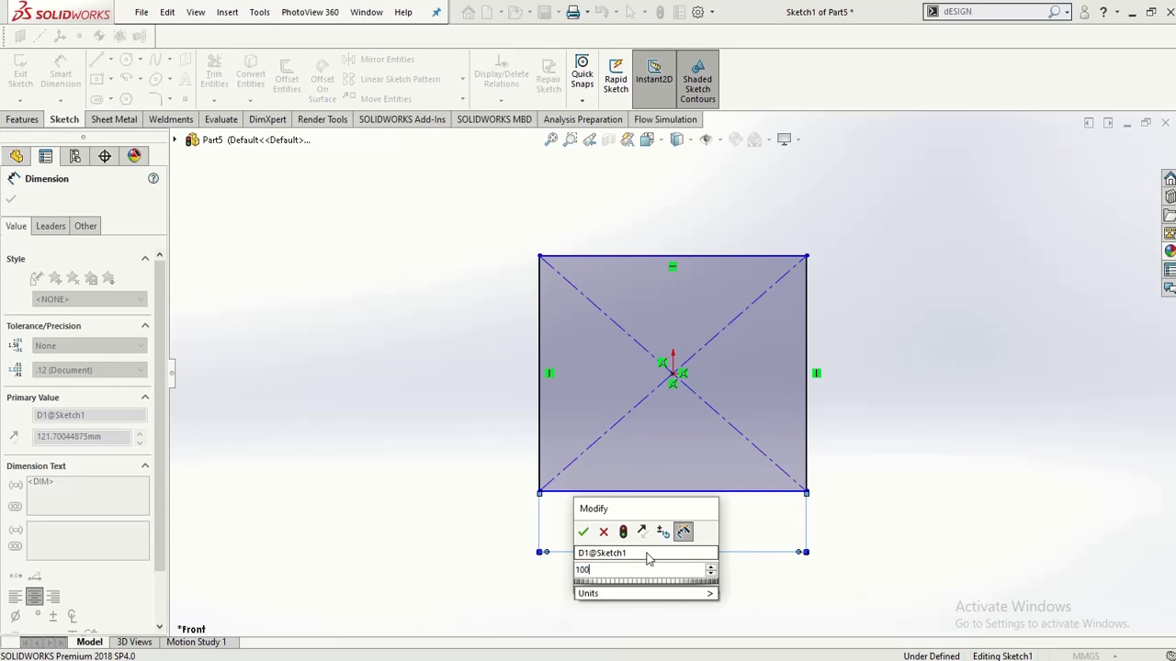
key("Return")
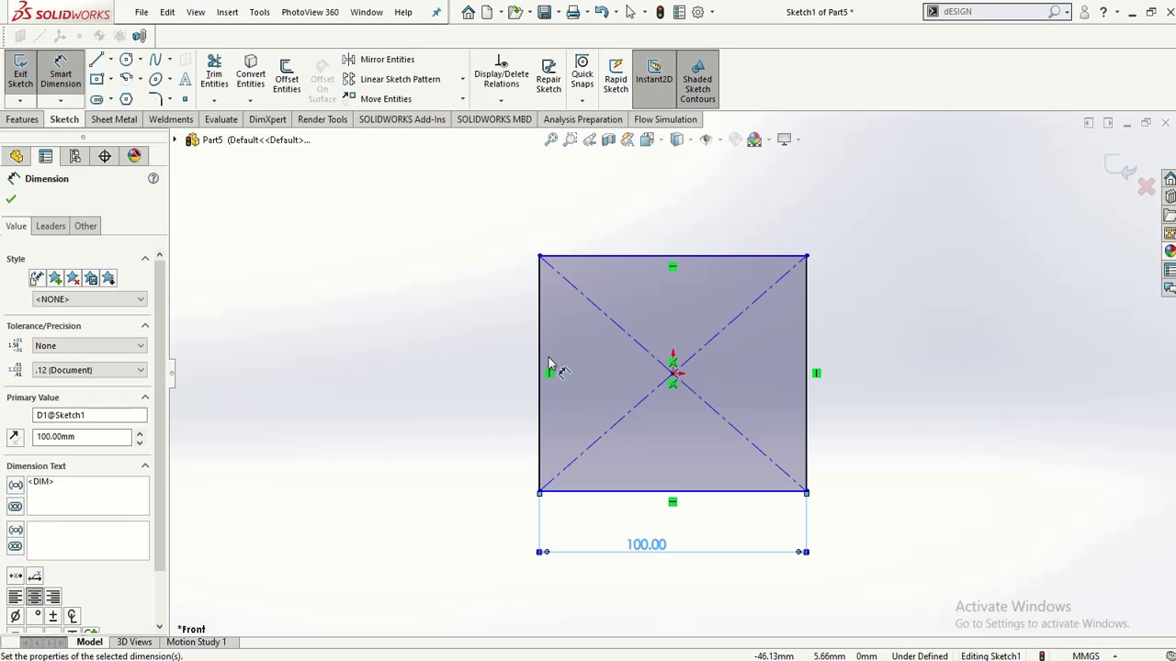
left_click(539, 363)
left_click(423, 393)
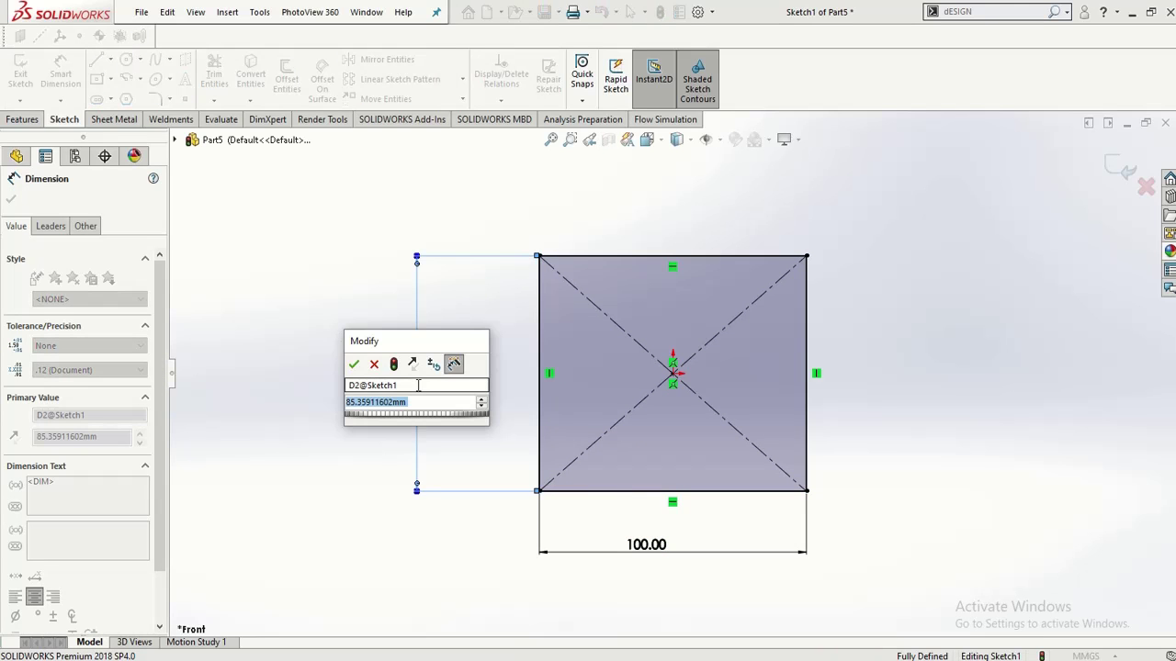
type("60")
key("Return")
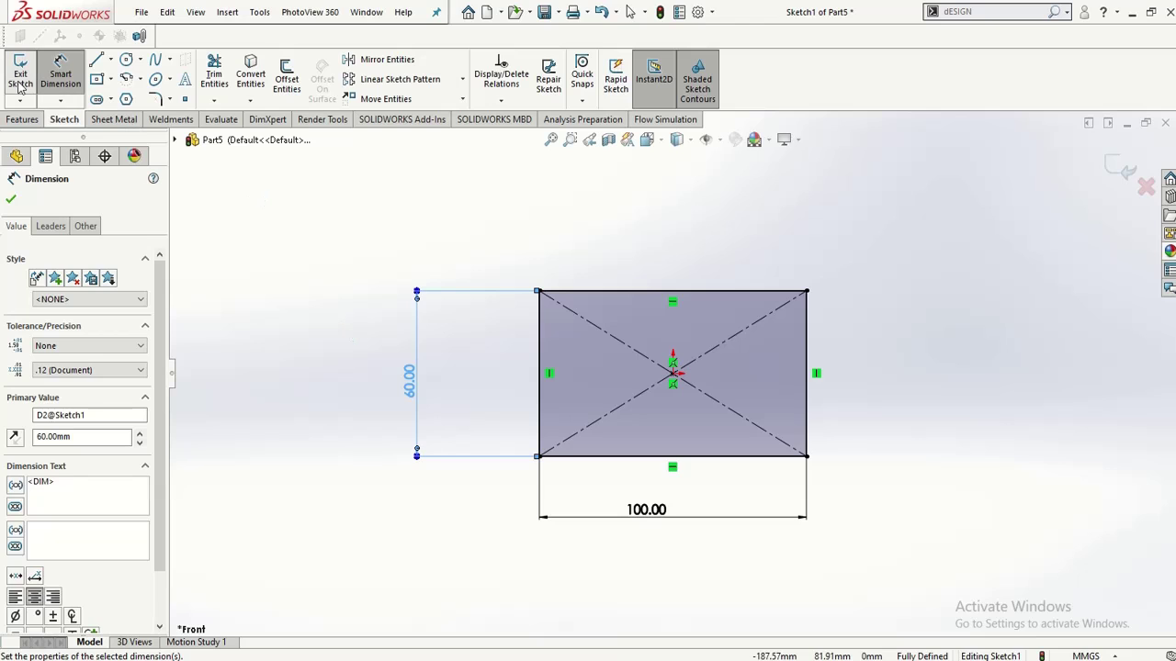
left_click(19, 83)
left_click(20, 83)
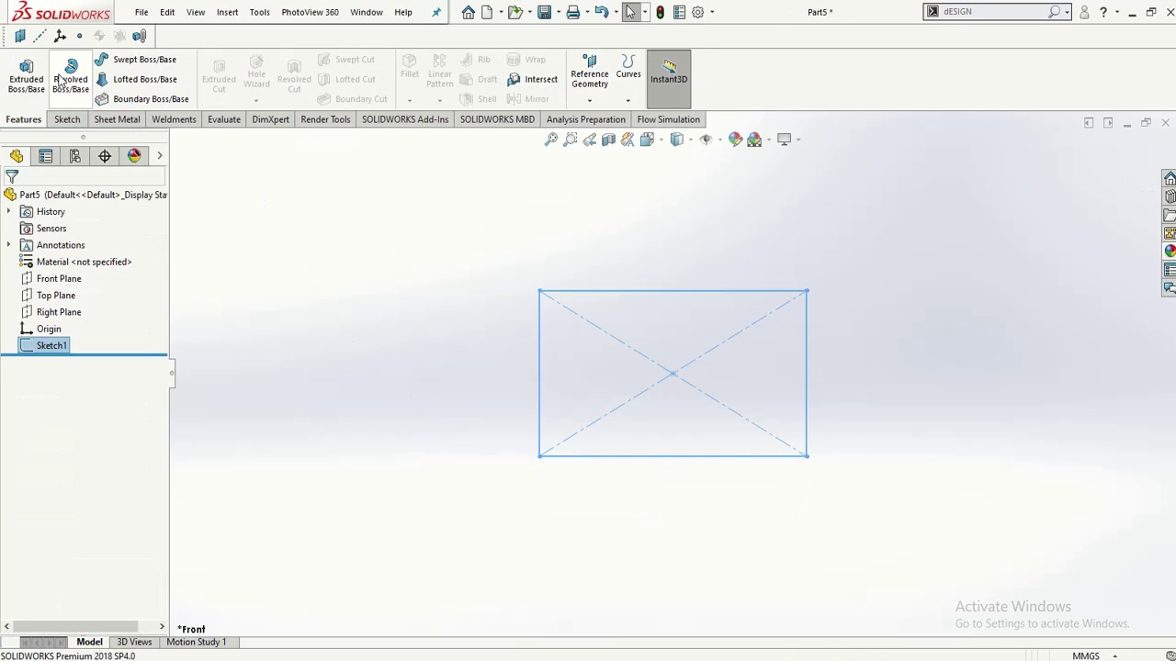
Step: Extrude the rectangle sketch as a Blind boss with a depth of 50 mm
left_click(26, 73)
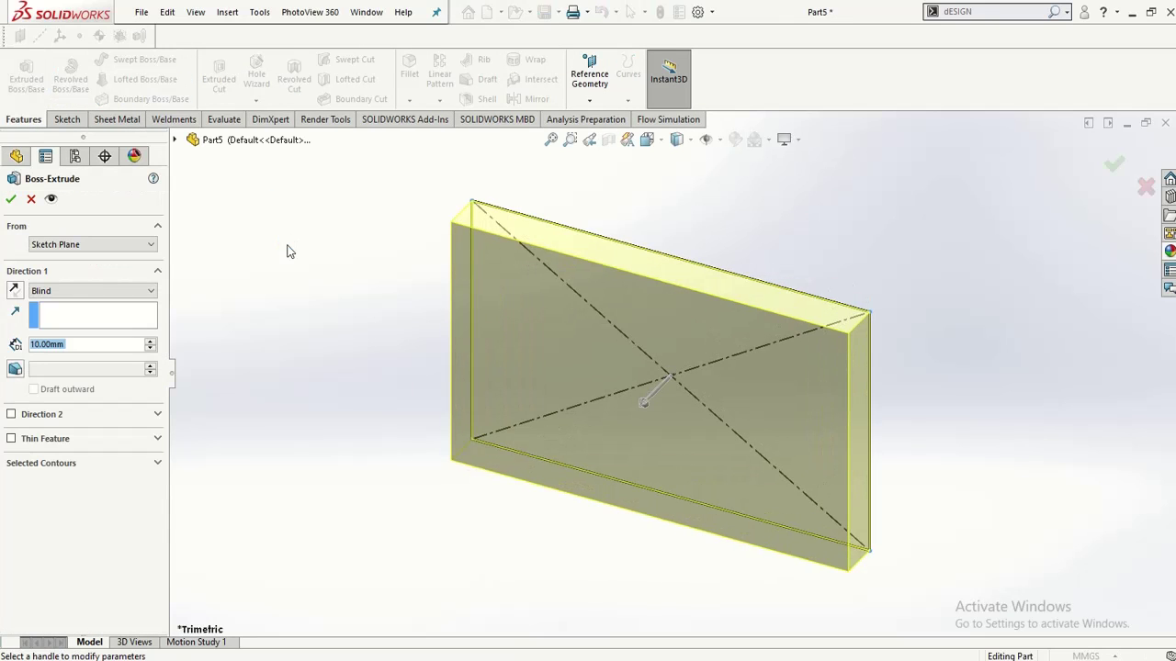
type("50")
key("Return")
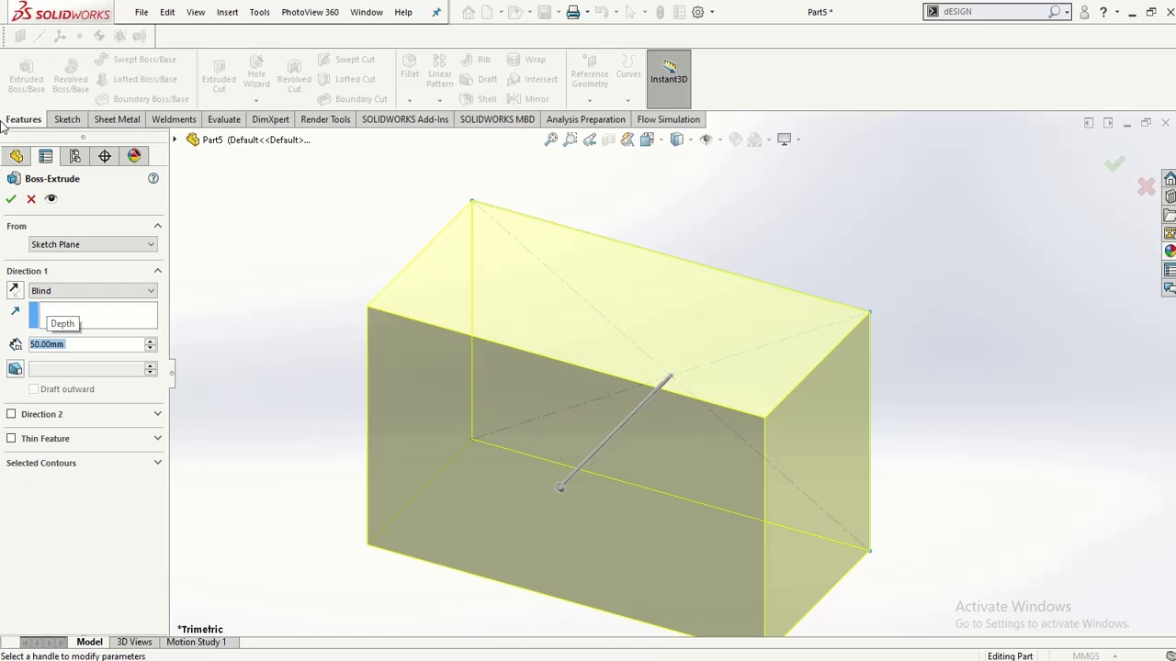
left_click(11, 198)
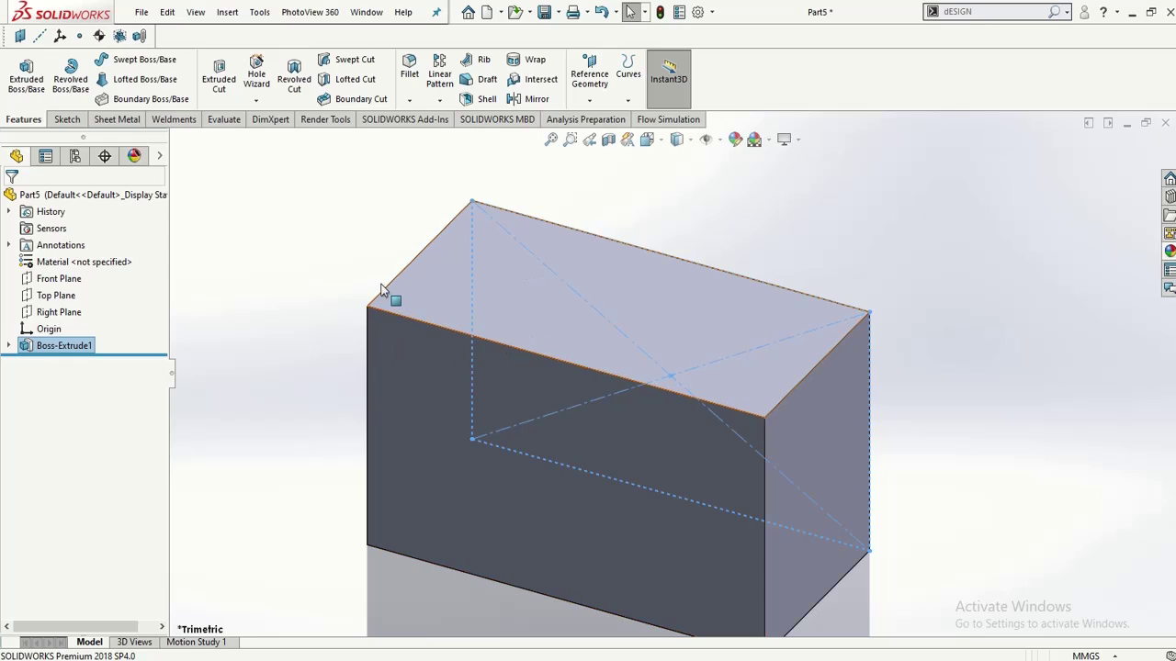
left_click(311, 281)
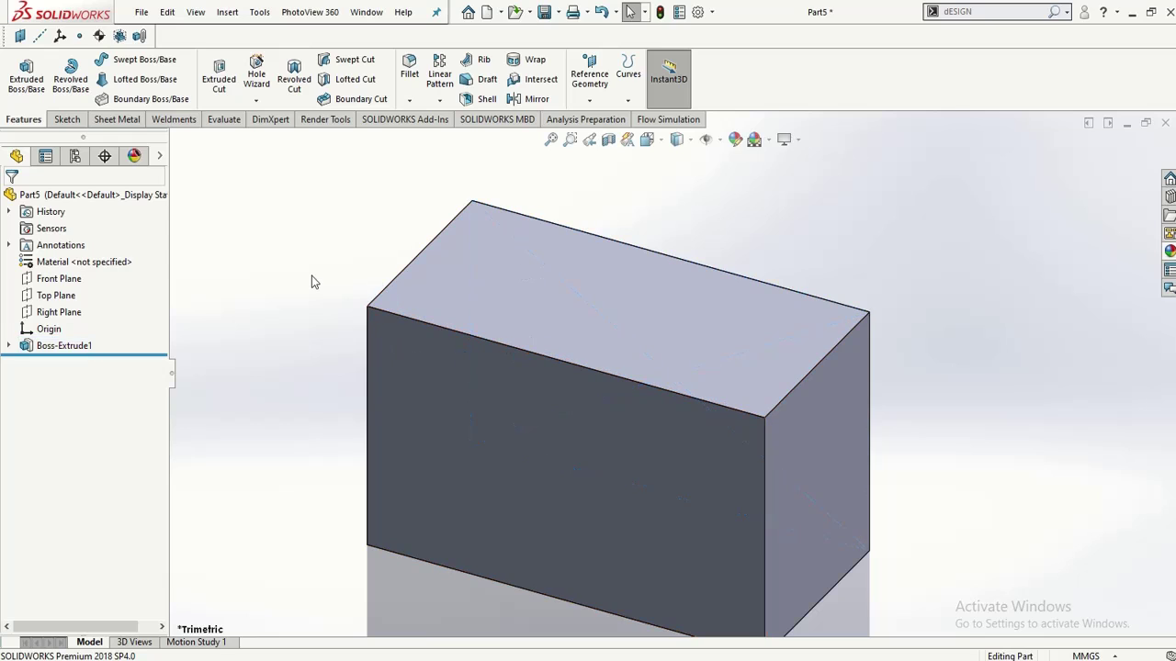
Step: Start a sketch on the top face of the block and orient the view normal to it
left_click(463, 293)
scroll(674, 377, "up", 3)
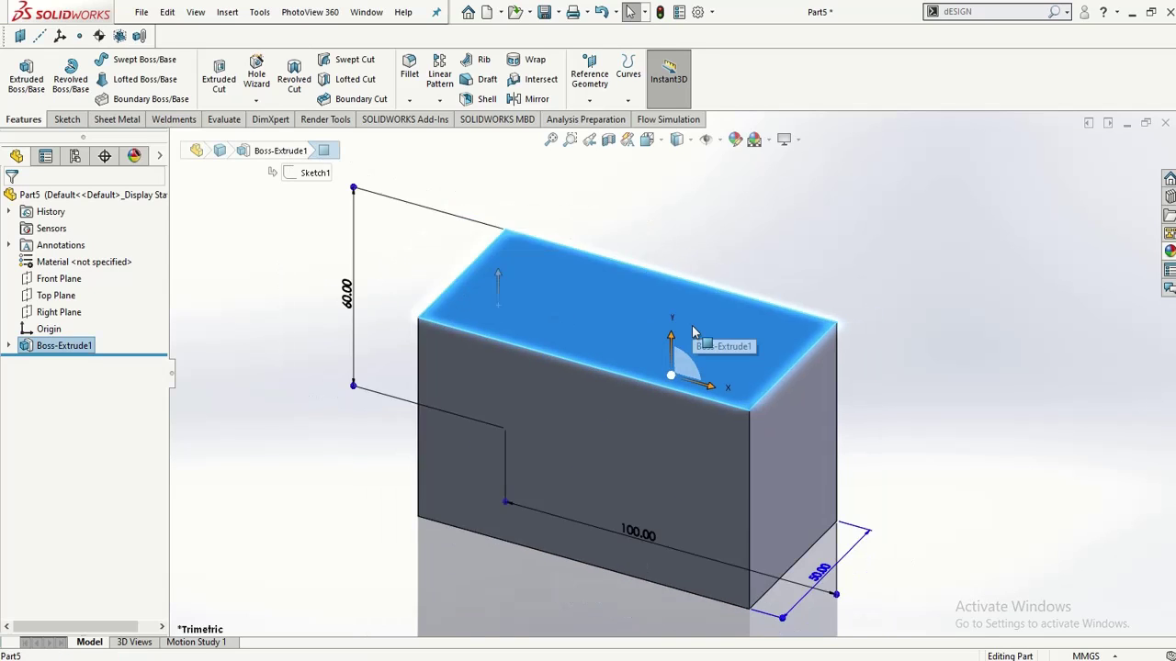
left_click(67, 120)
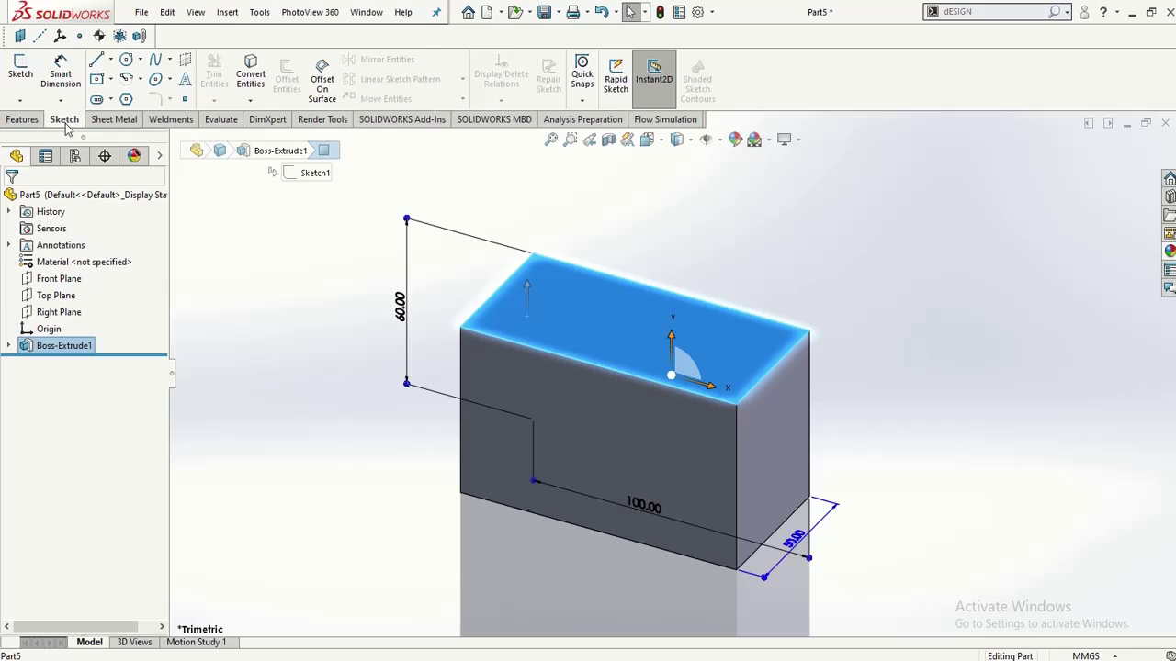
left_click(140, 59)
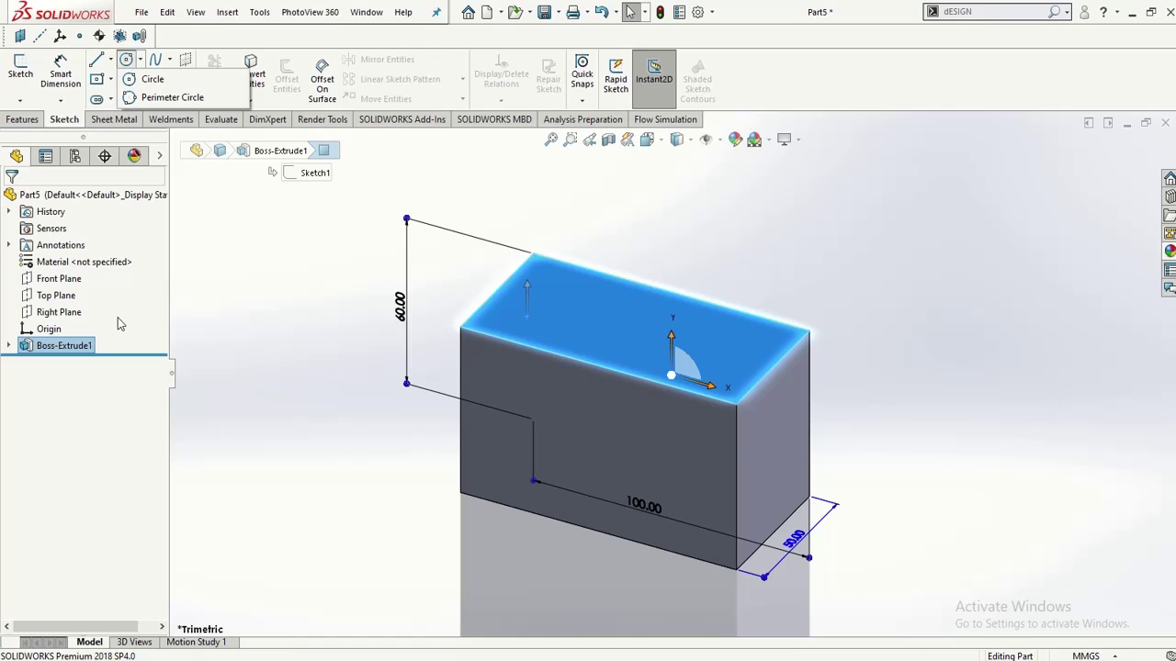
left_click(20, 66)
left_click(62, 363)
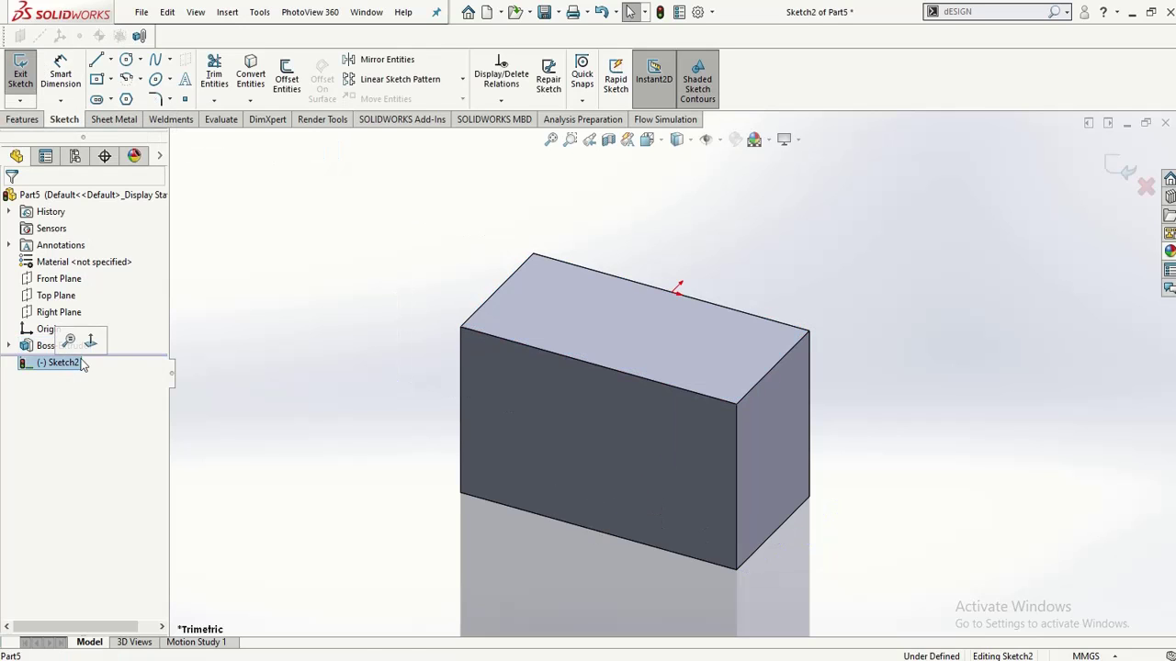
left_click(90, 342)
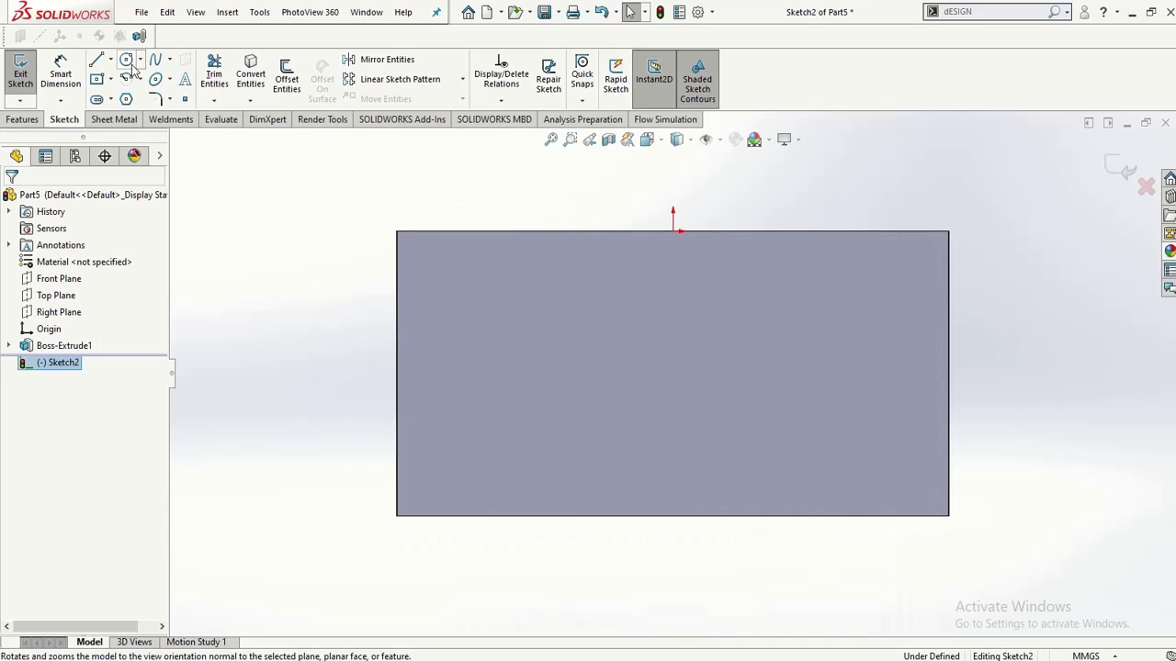
Step: Sketch a circle of about 6.7 mm radius at the centre of the top face
left_click(128, 61)
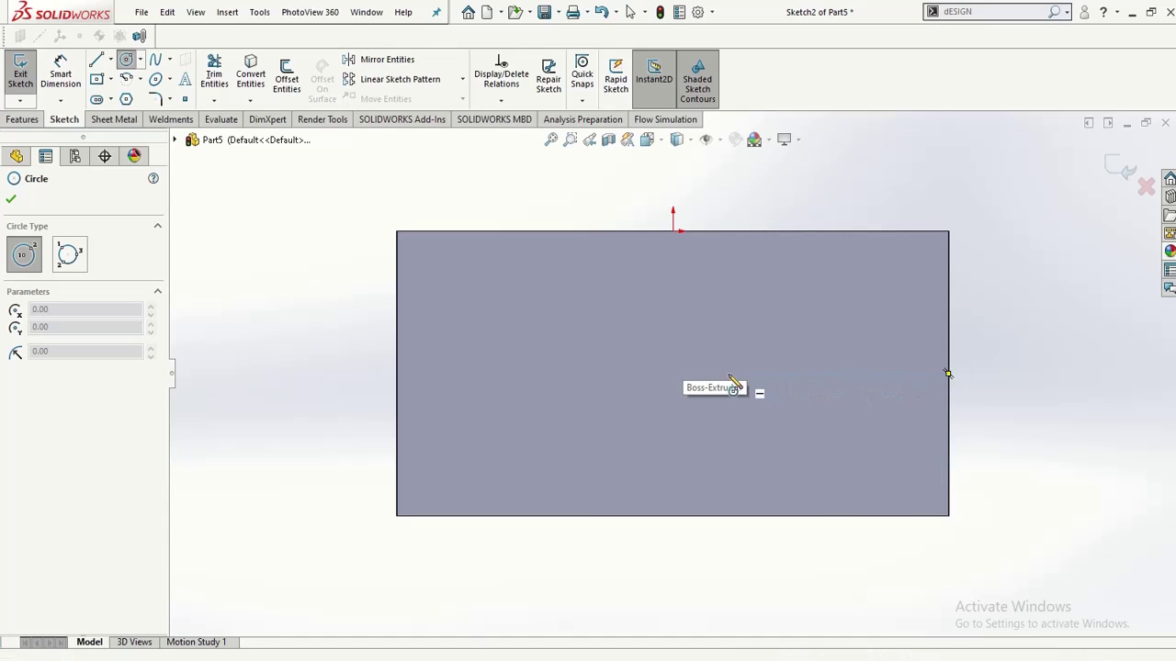
left_click(673, 374)
left_click(700, 401)
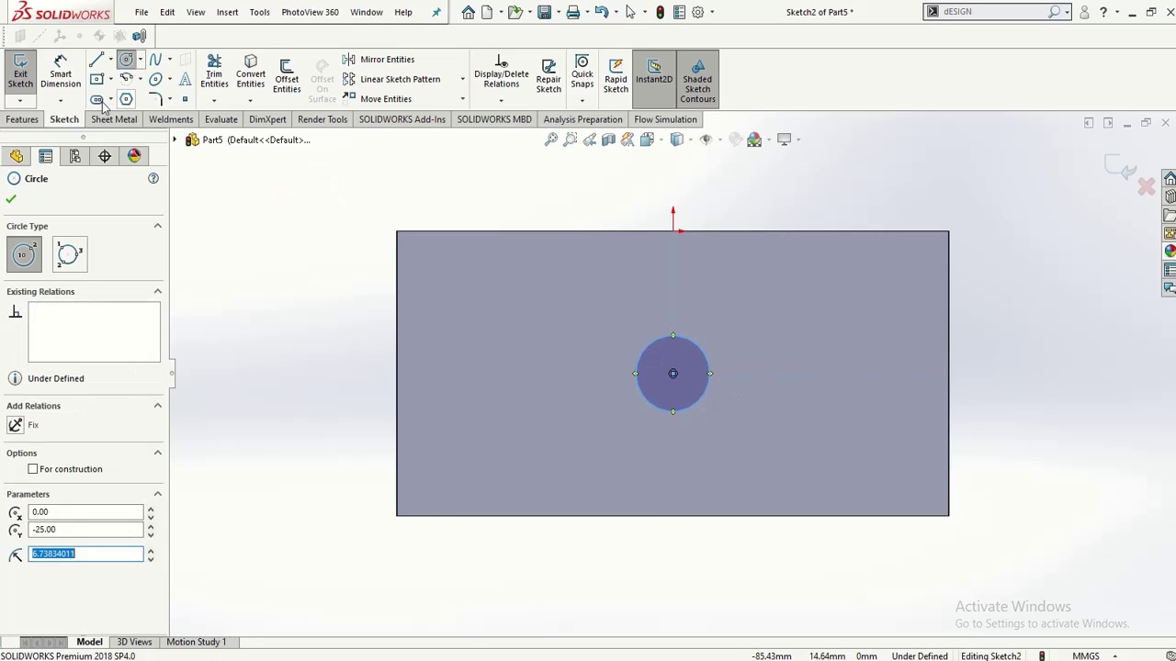
Step: Dimension the circle's diameter to 20 mm and exit the sketch
left_click(60, 72)
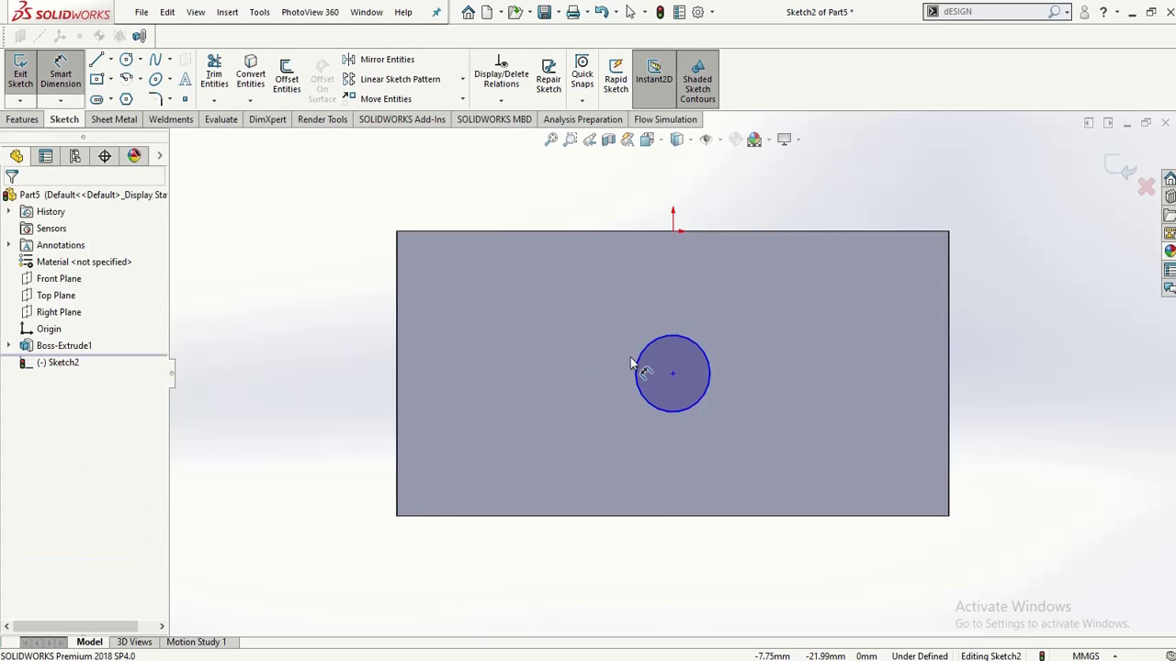
left_click(638, 366)
left_click(570, 368)
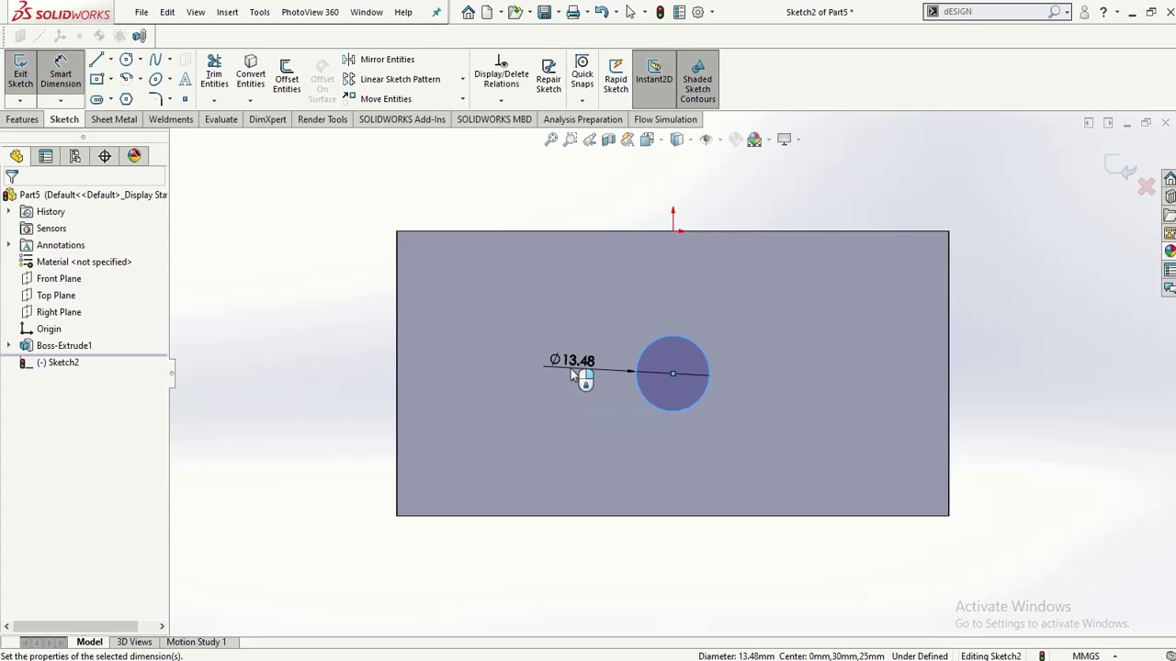
type("20")
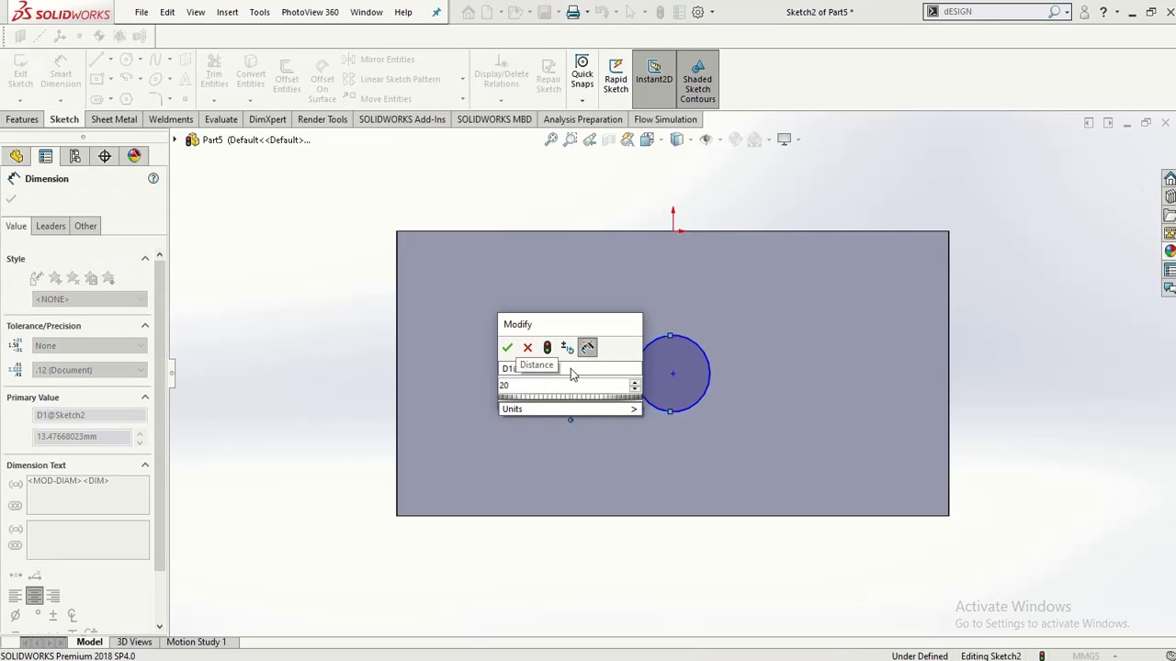
key("Return")
left_click(20, 74)
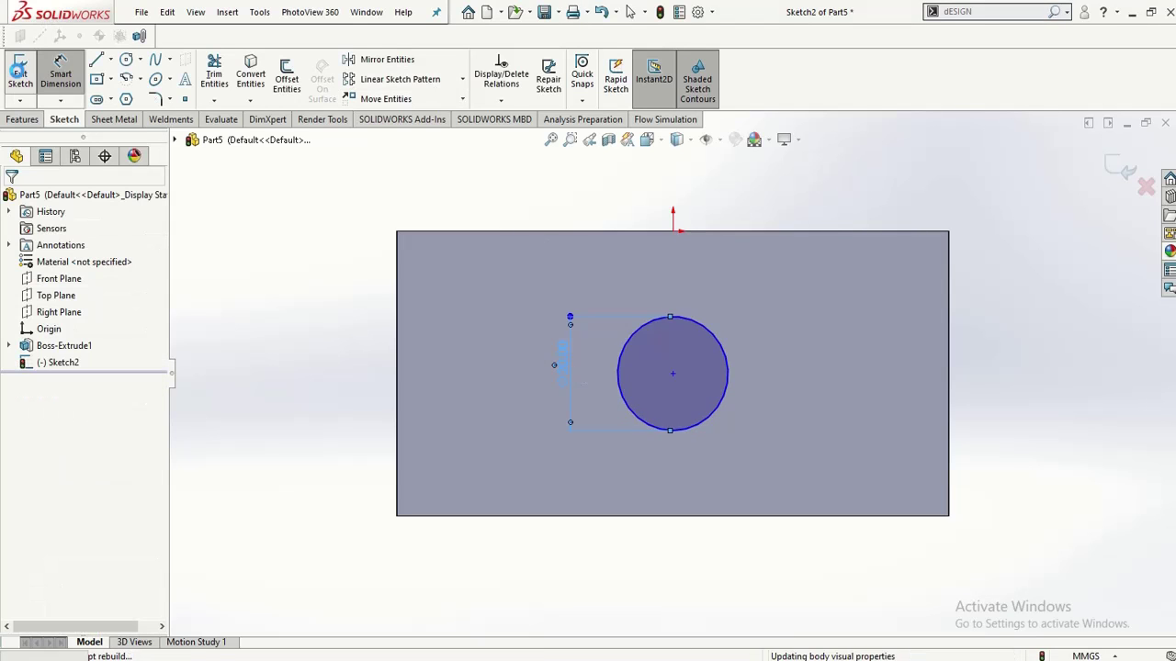
Step: Cut the 20 mm circle down through the block with an Extruded Cut set to Through All
left_click(22, 119)
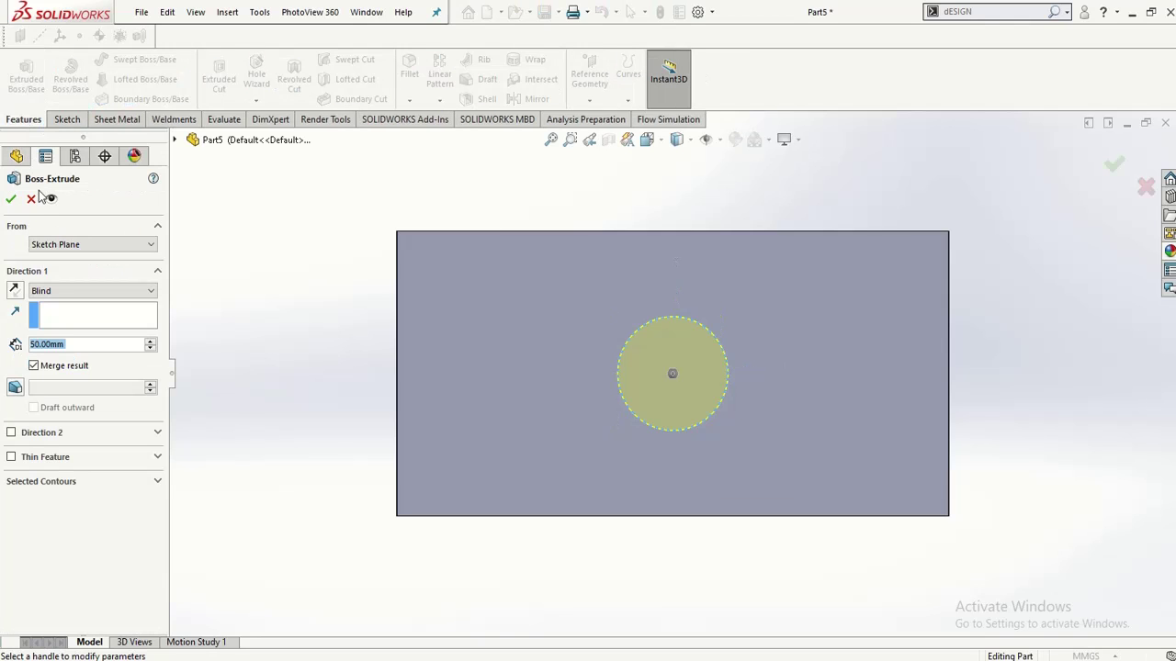
left_click(30, 197)
left_click(219, 78)
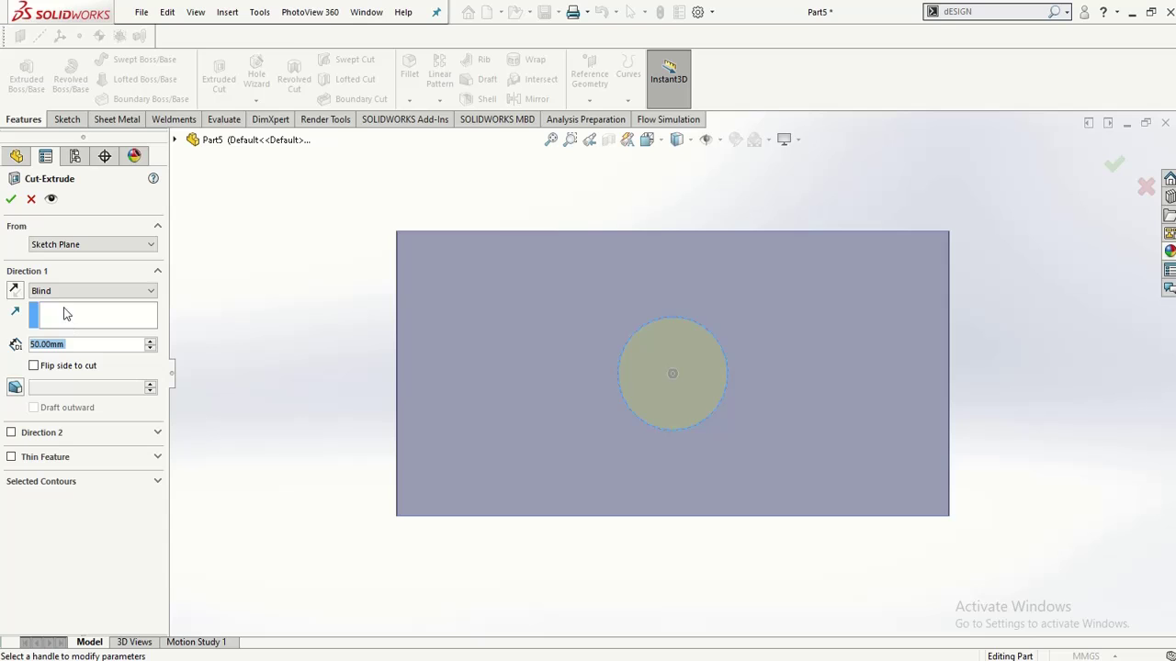
left_click(63, 291)
left_click(66, 316)
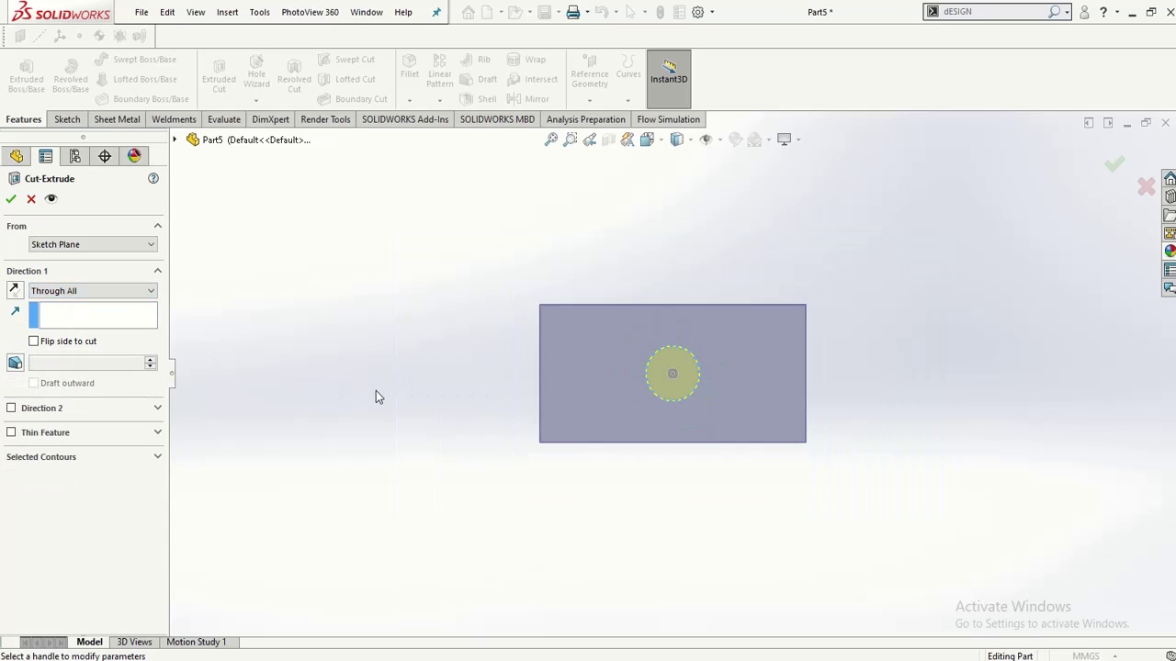
middle_click_drag(462, 330, 471, 202)
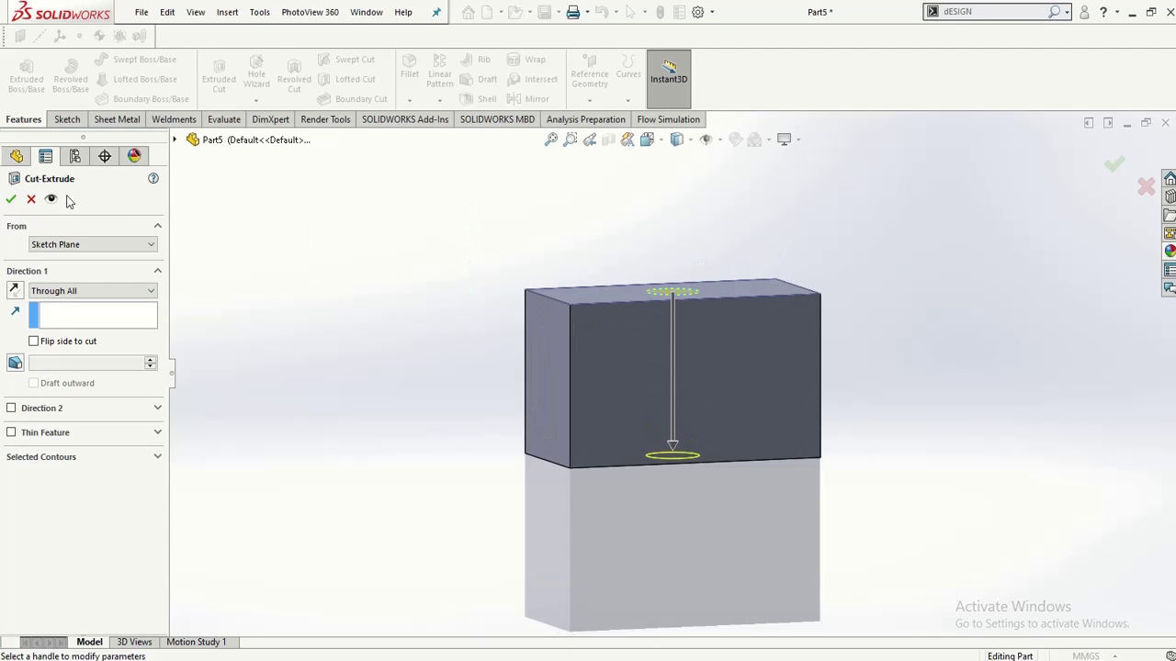
left_click(11, 199)
scroll(523, 386, "up", 3)
middle_click_drag(523, 386, 588, 461)
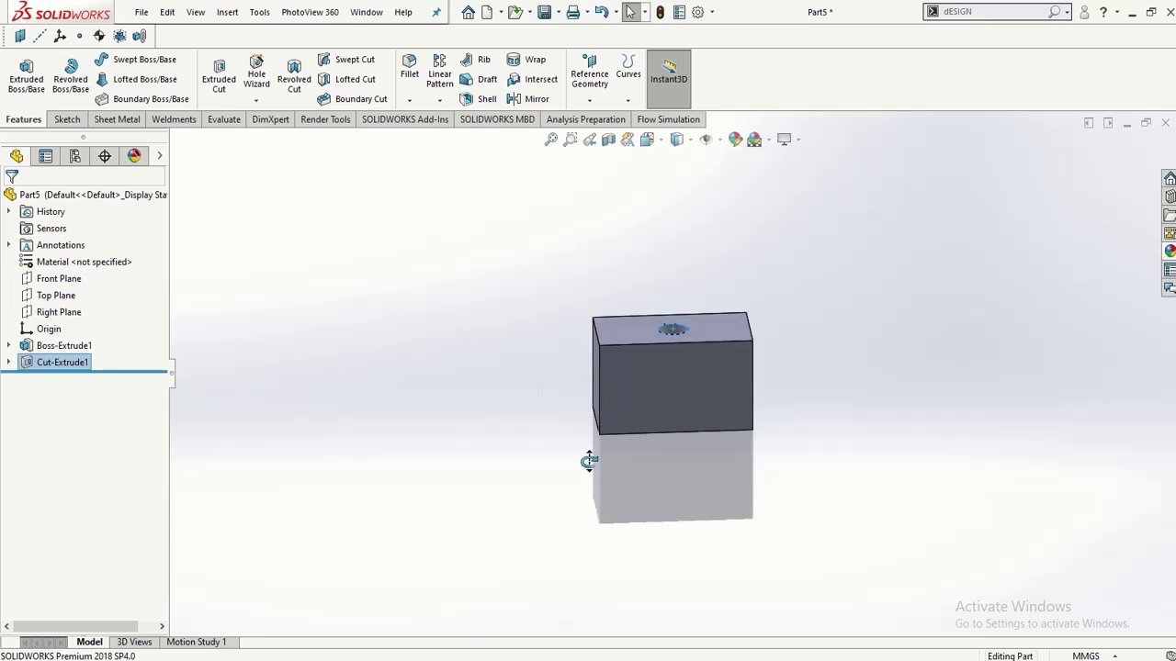
scroll(543, 303, "down", 2)
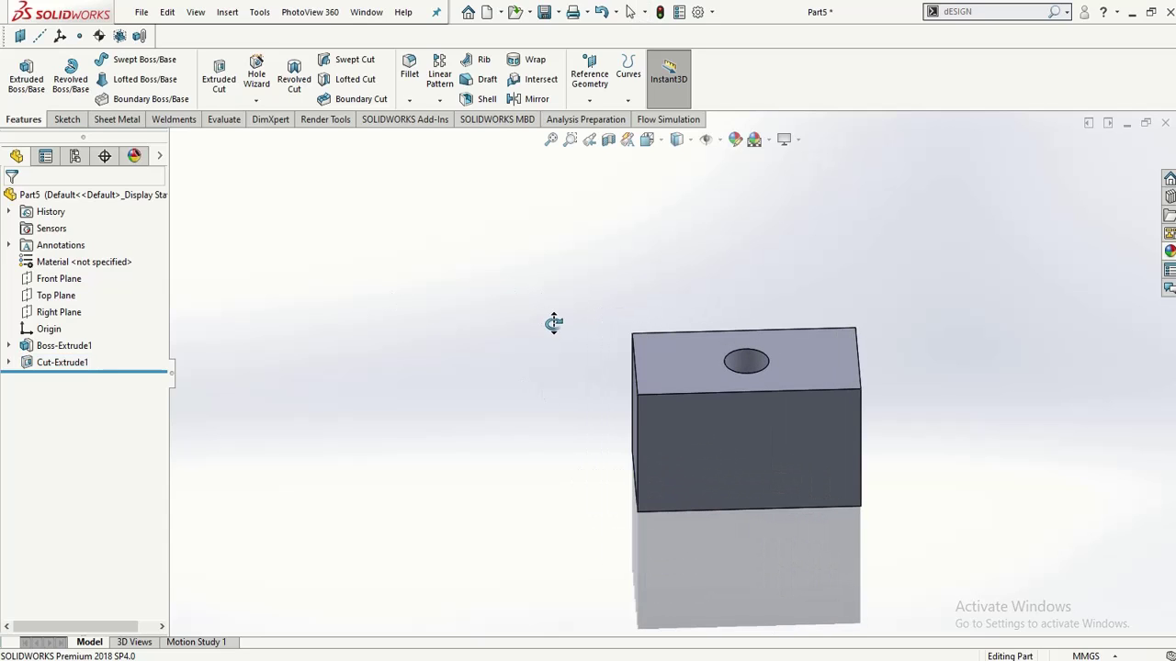
Step: Add a configuration named C2 with the description "2nd Iteration" to the part
left_click(75, 158)
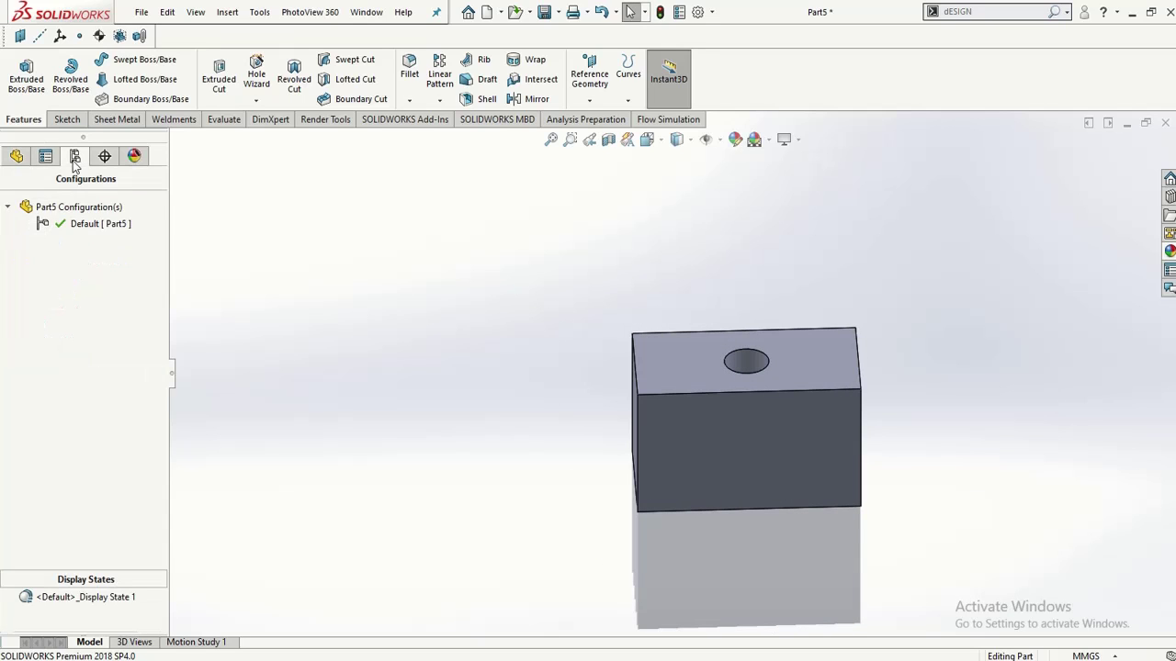
left_click(58, 223)
right_click(58, 223)
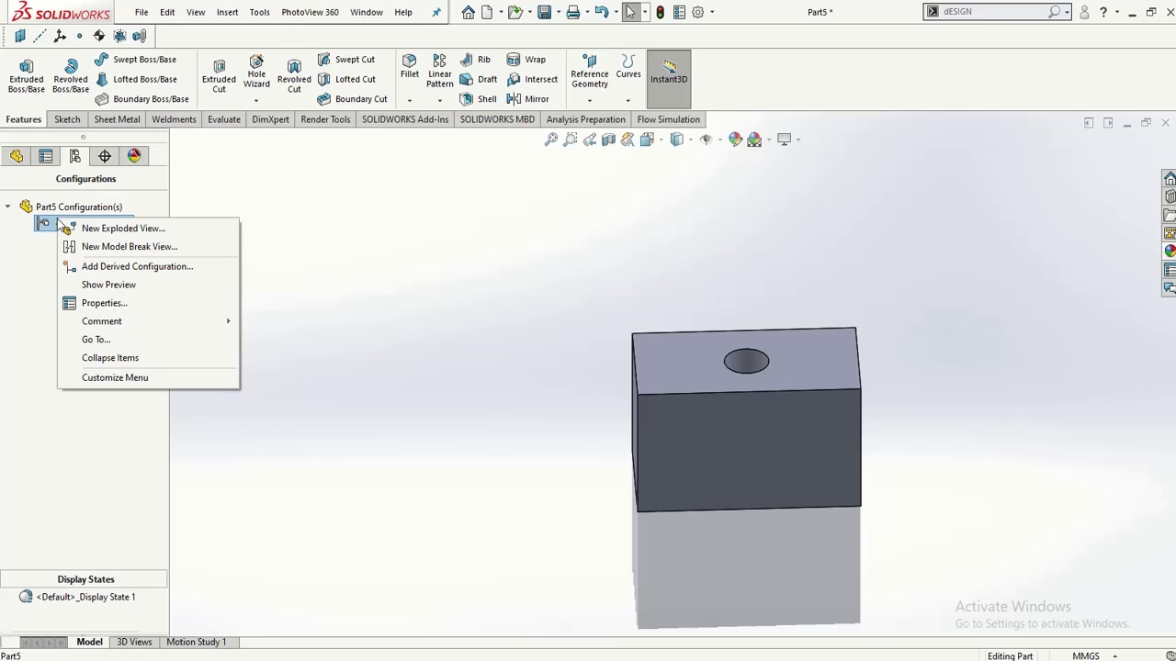
left_click(364, 260)
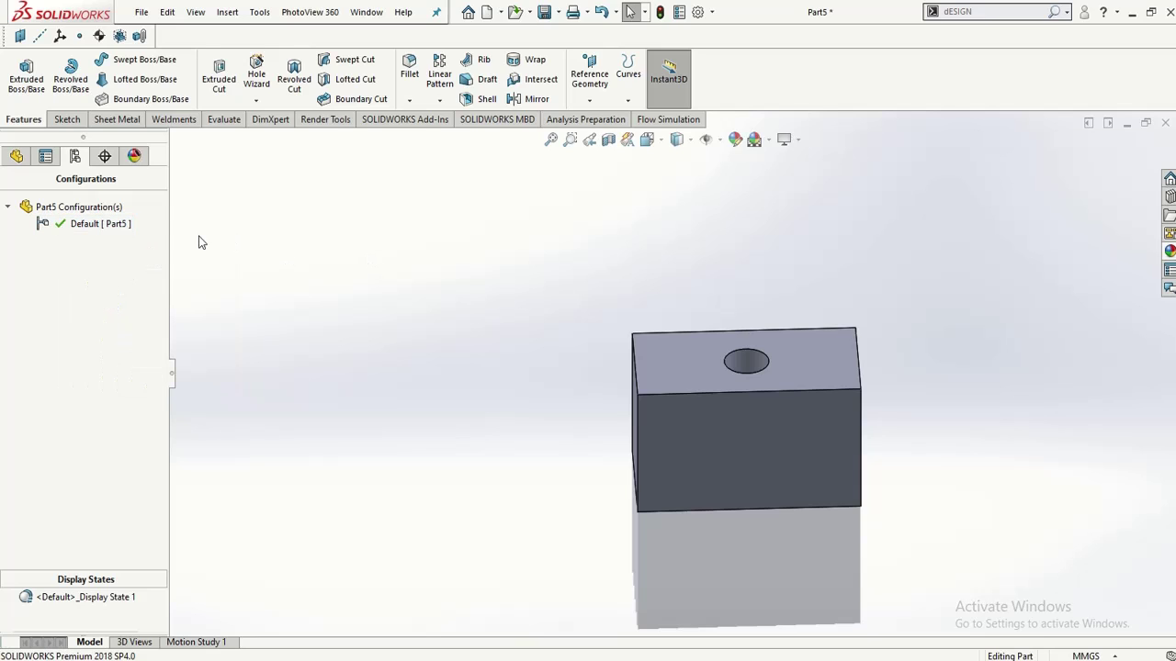
right_click(130, 230)
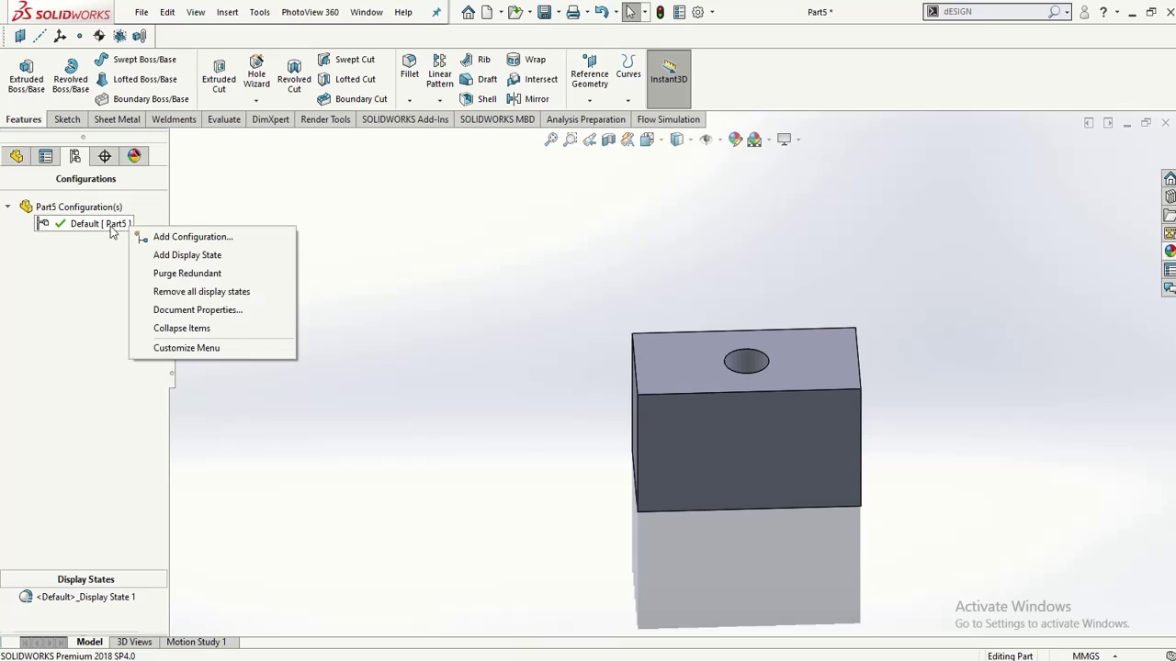
left_click(83, 246)
right_click(63, 205)
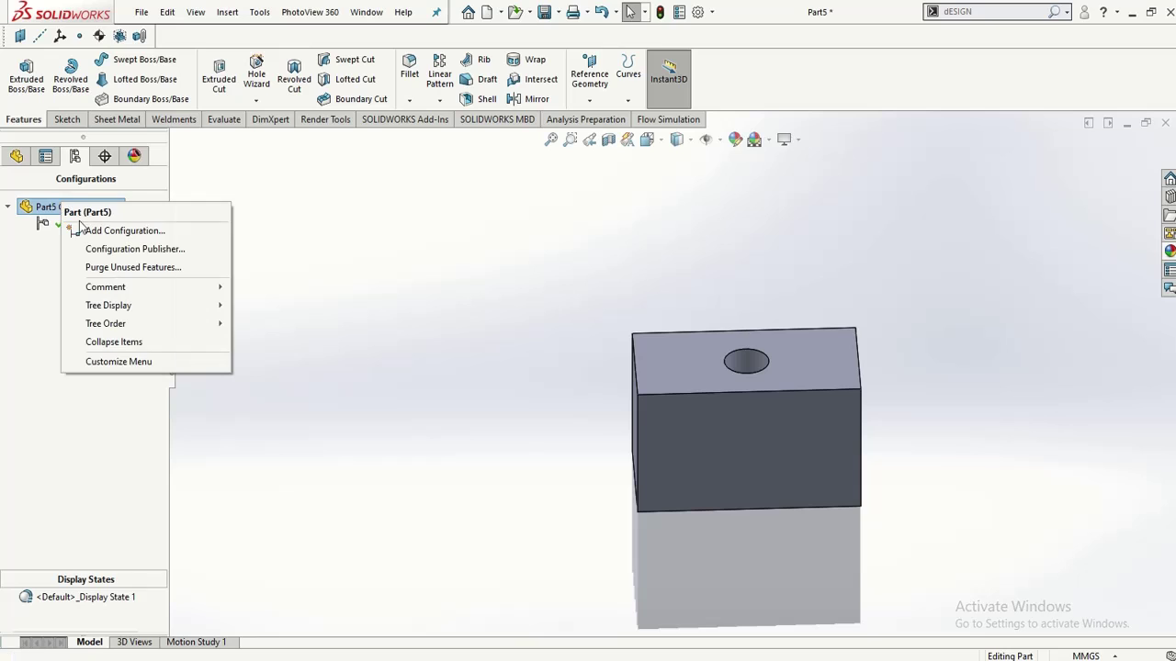
left_click(83, 230)
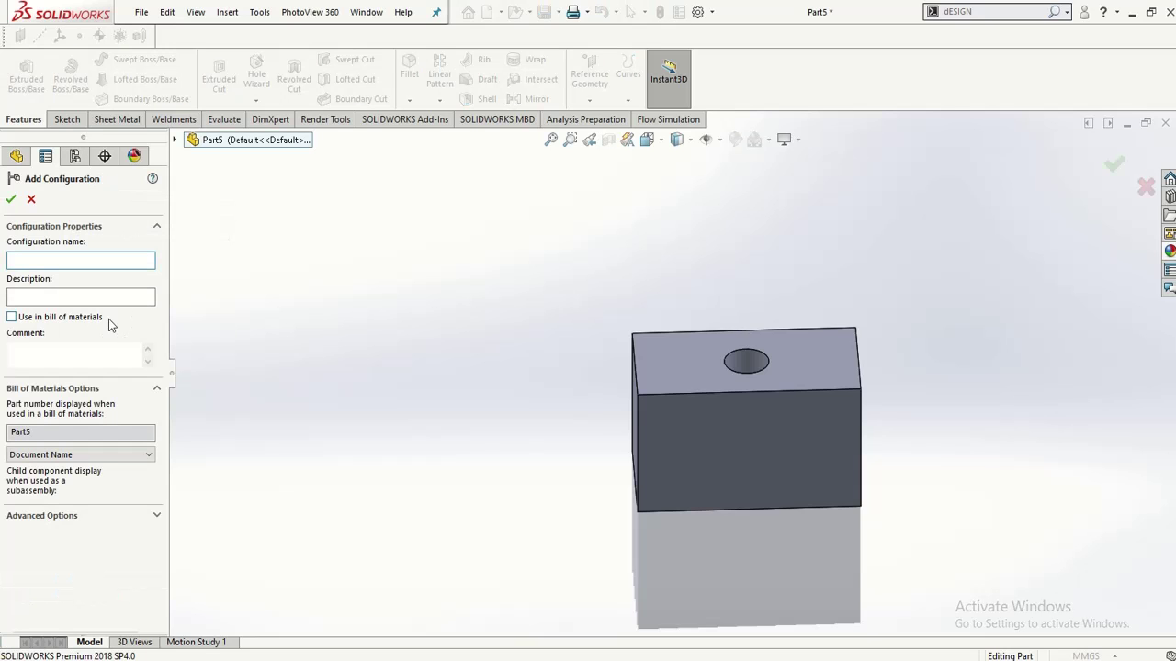
type("C1")
left_click(98, 303)
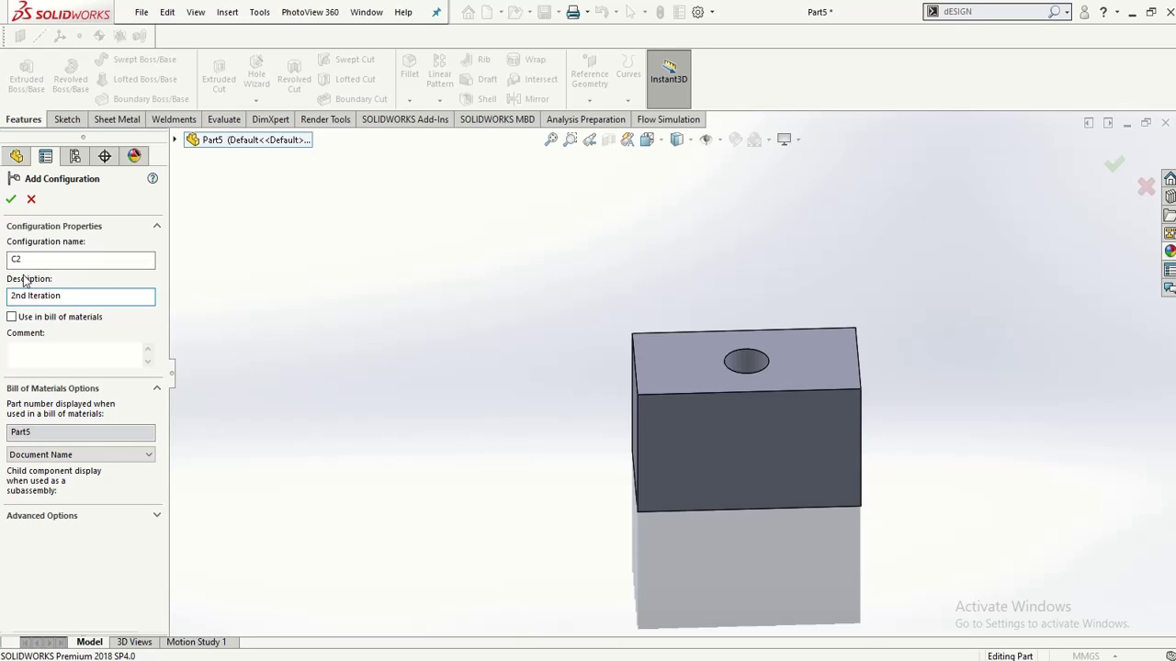
left_click(10, 198)
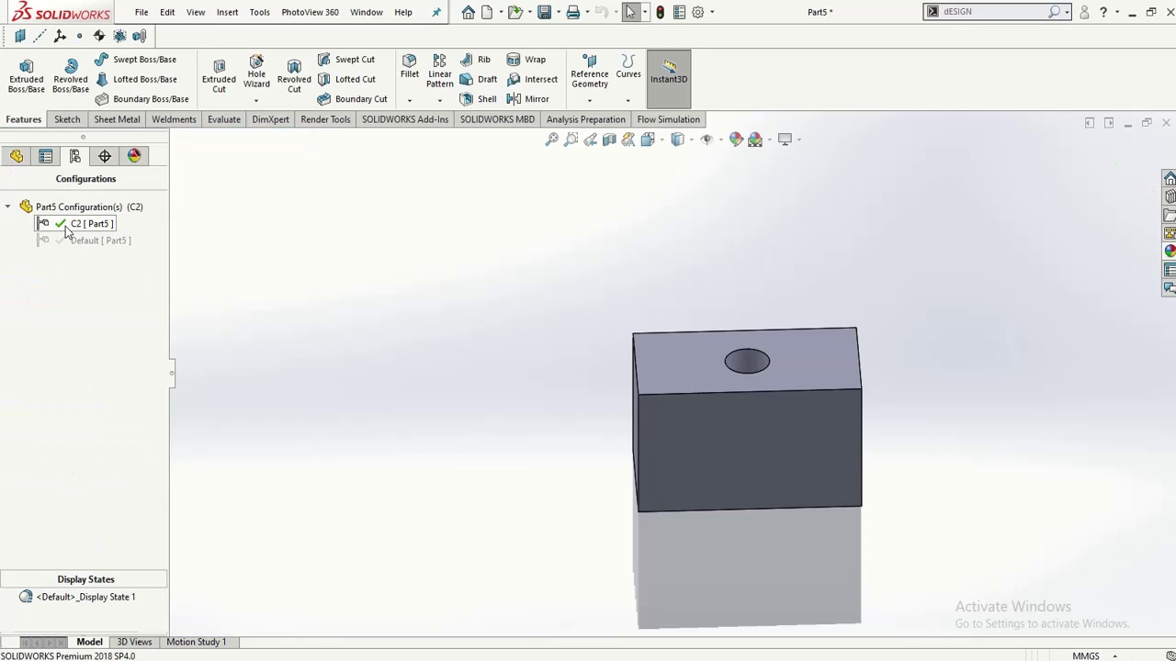
Step: Delete the hole's Cut-Extrude1 feature while configuration C2 is active, keeping its circle sketch
left_click(17, 157)
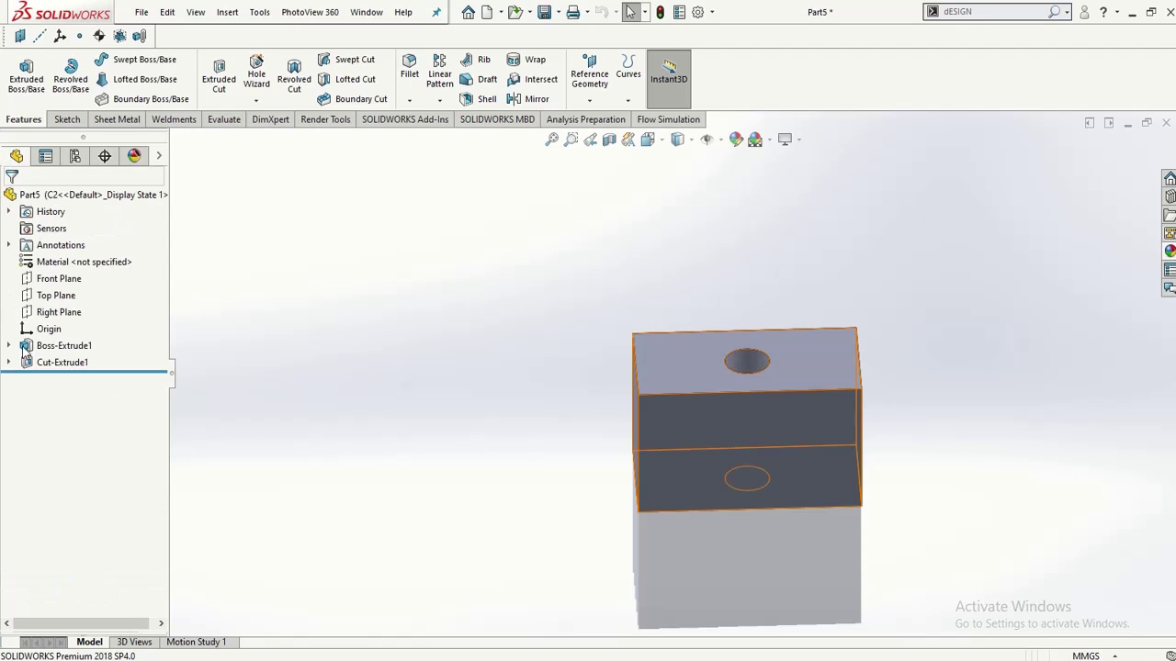
left_click(52, 365)
right_click(52, 365)
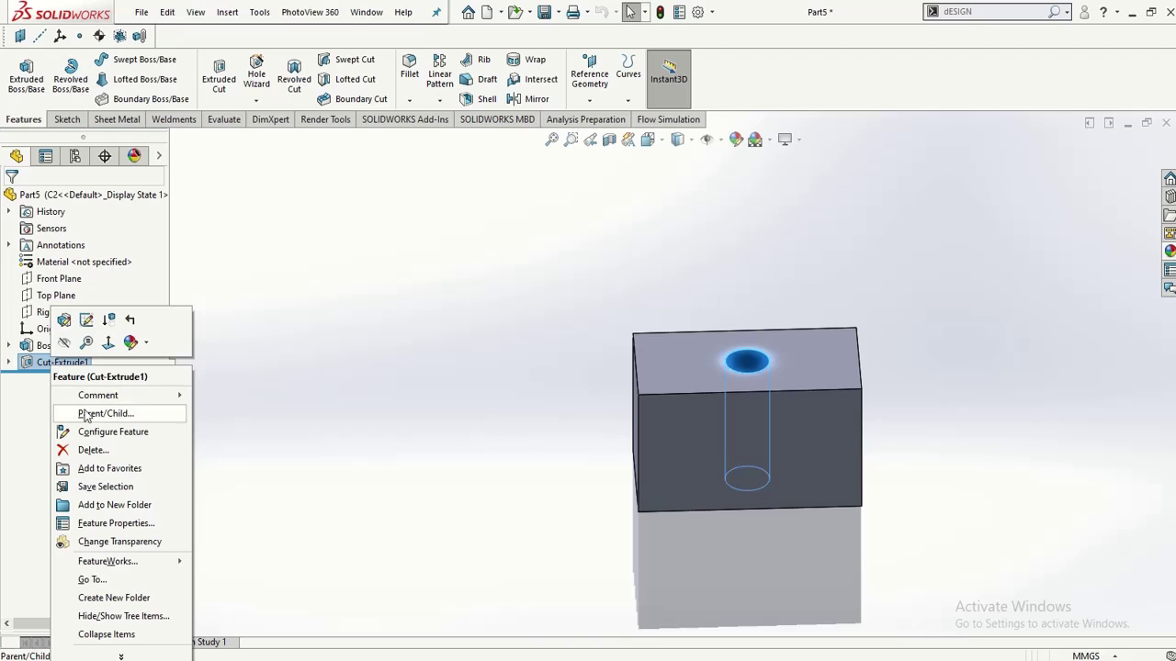
left_click(92, 450)
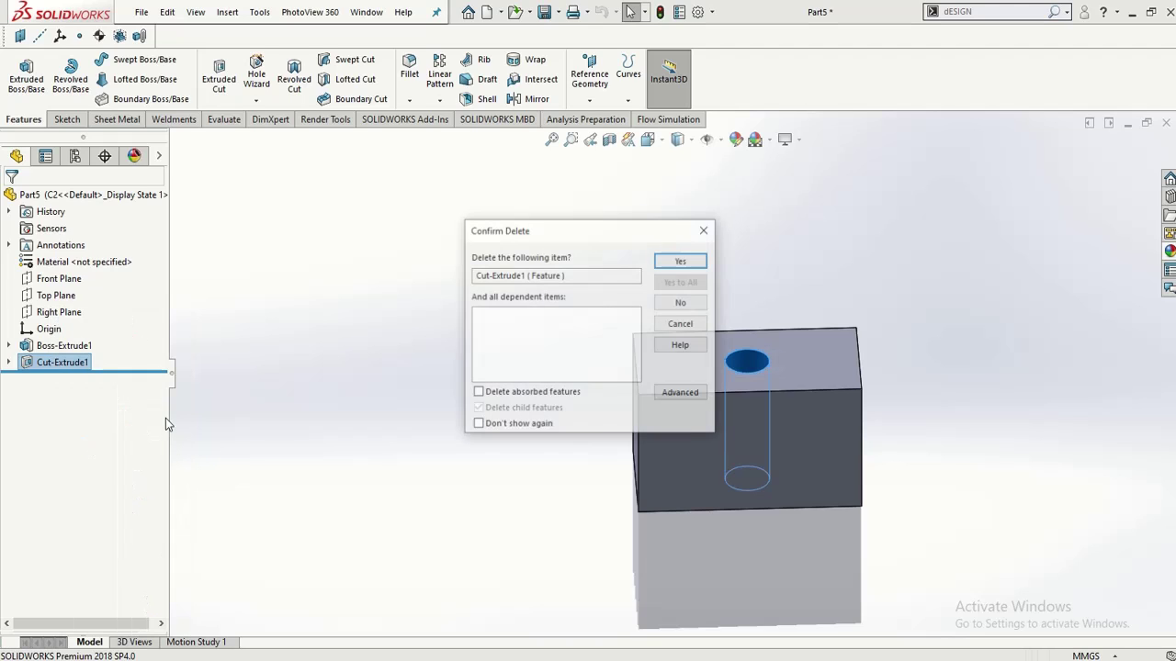
left_click(684, 261)
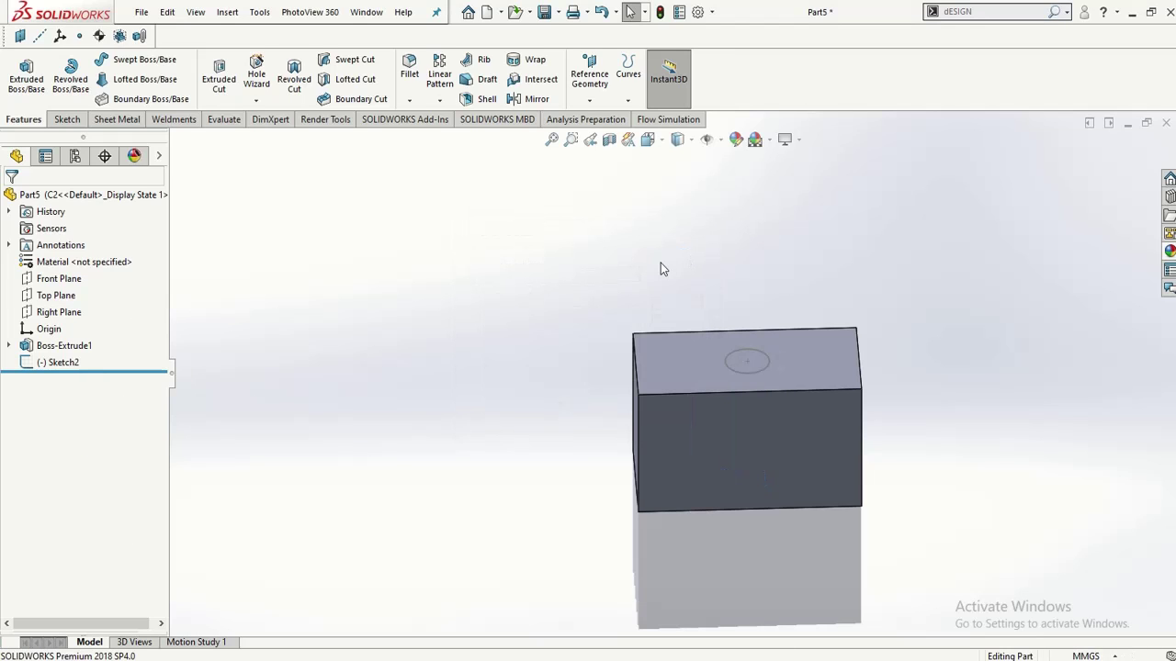
Step: Activate the Default configuration to inspect the block's top face, and switch back to C2
left_click(74, 156)
left_click(81, 241)
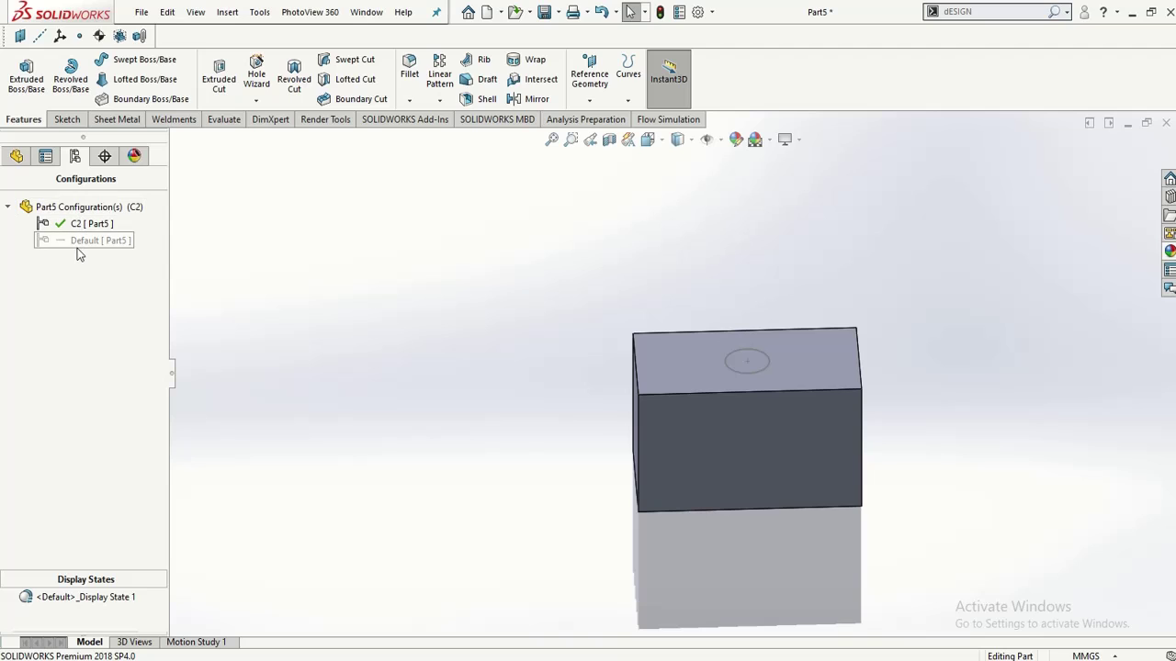
double_click(78, 241)
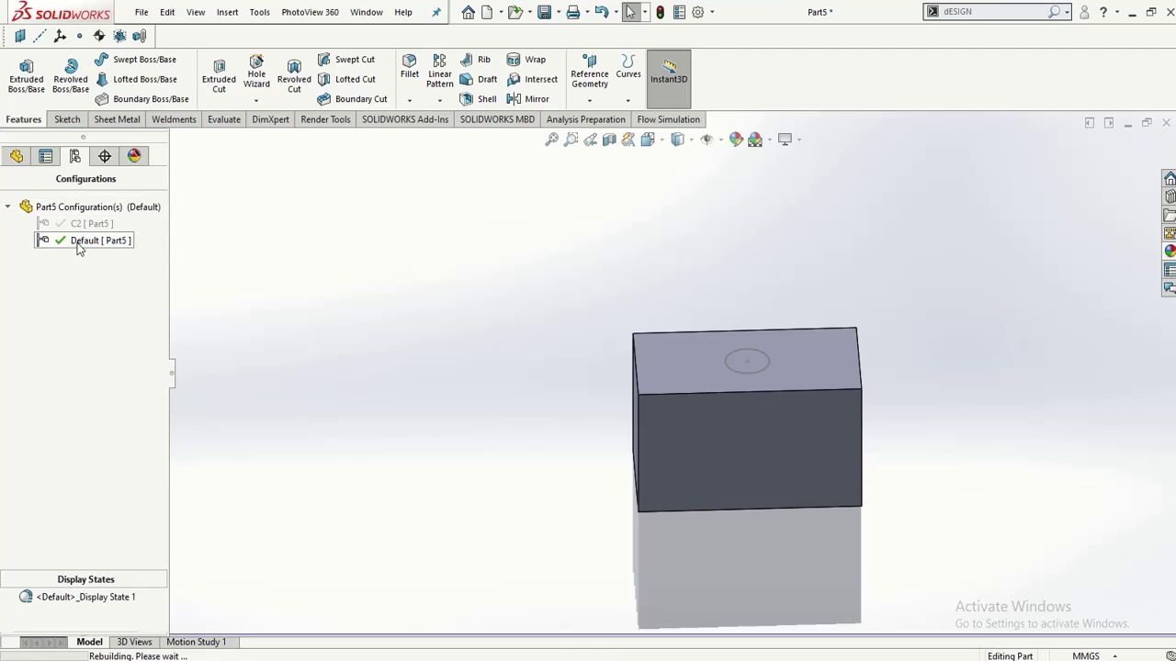
scroll(799, 377, "down", 3)
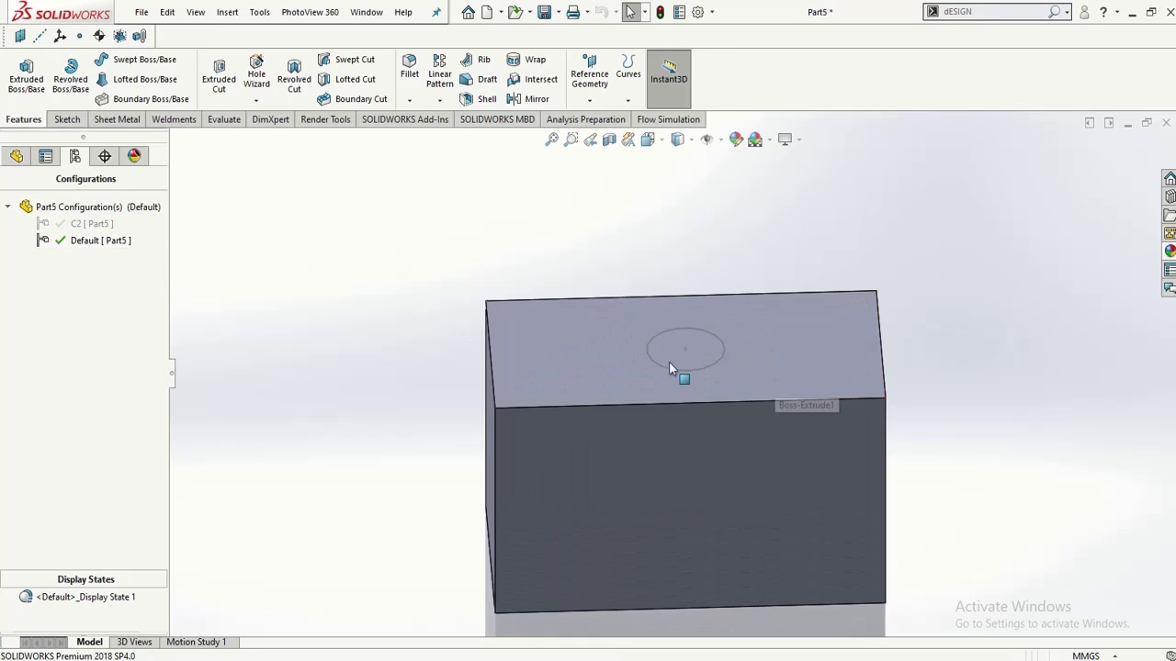
scroll(668, 362, "up", 2)
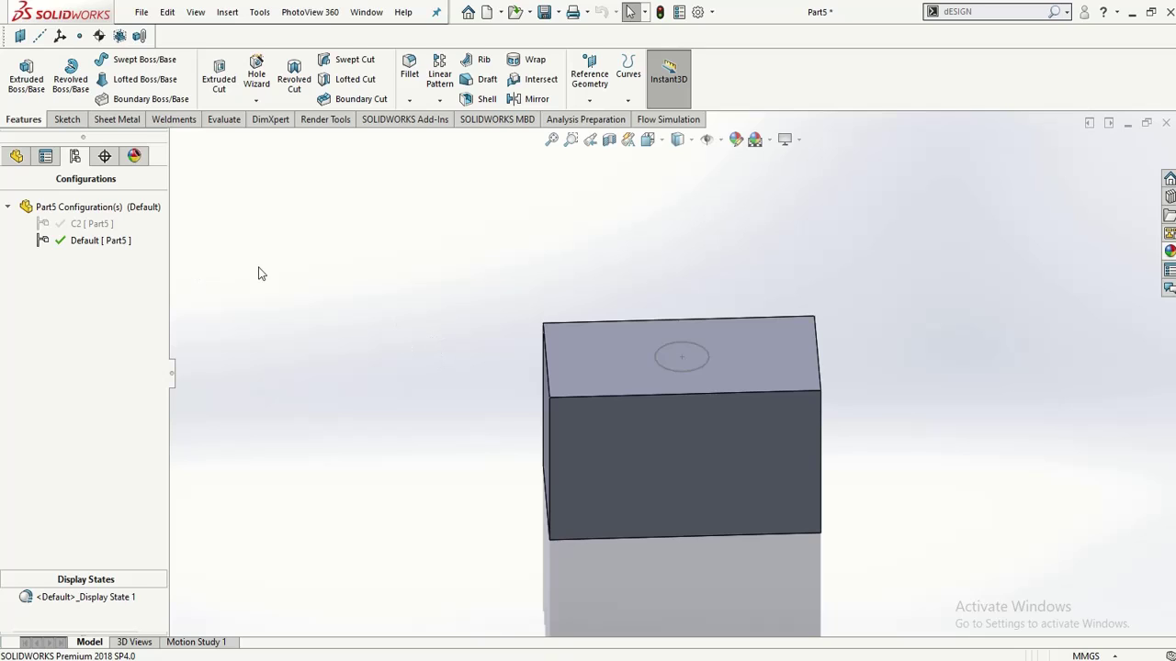
left_click(73, 229)
double_click(74, 224)
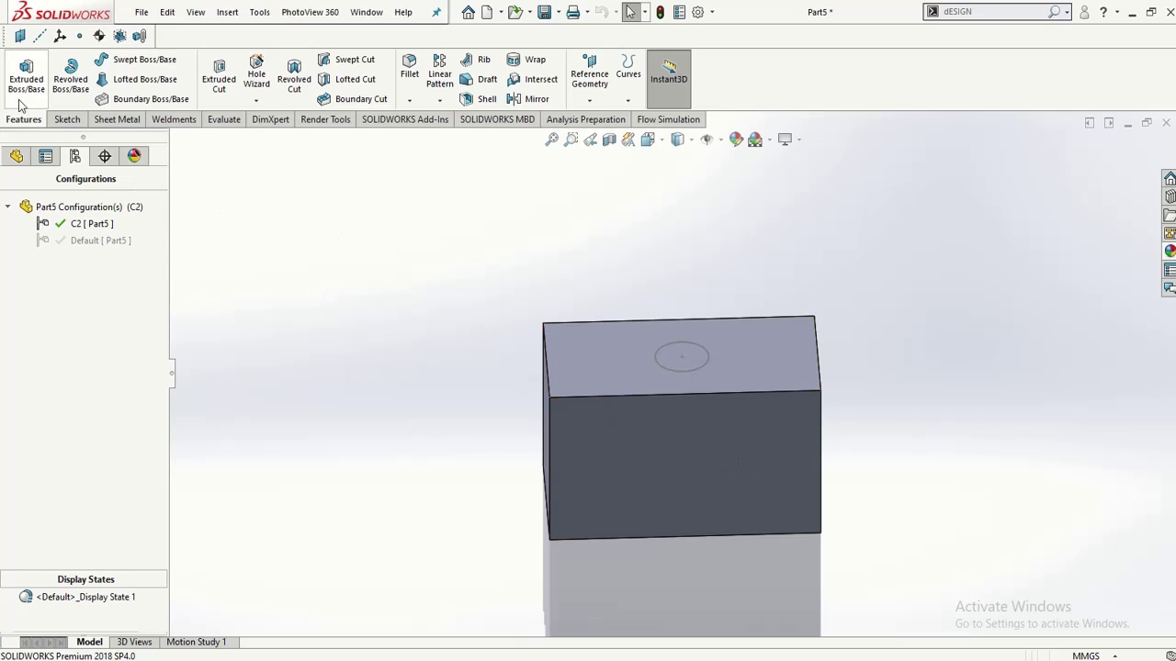
Step: Recreate the hole in configuration C2 by cutting the existing circle sketch with the Through All end condition
left_click(11, 163)
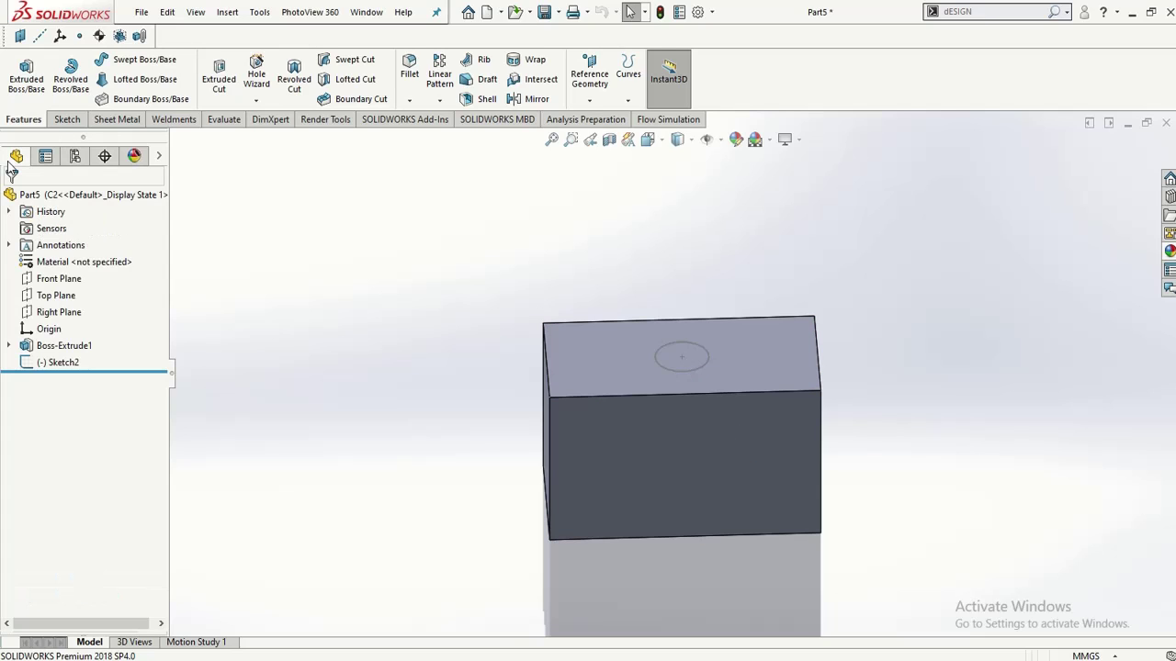
left_click(66, 121)
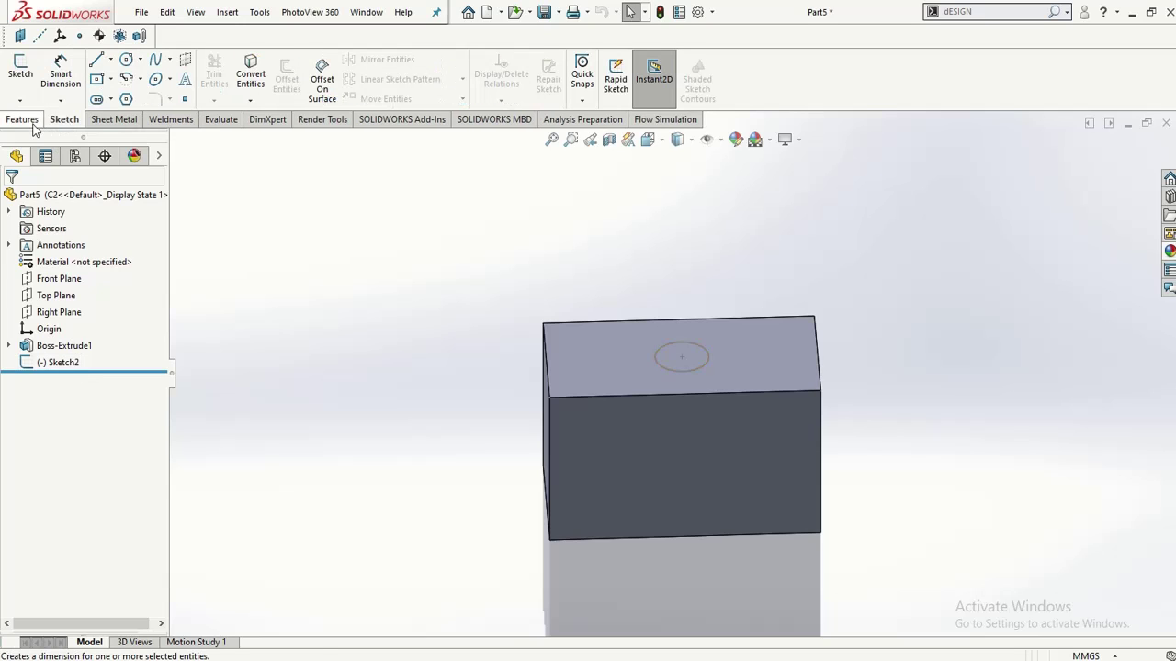
left_click(22, 119)
left_click(217, 77)
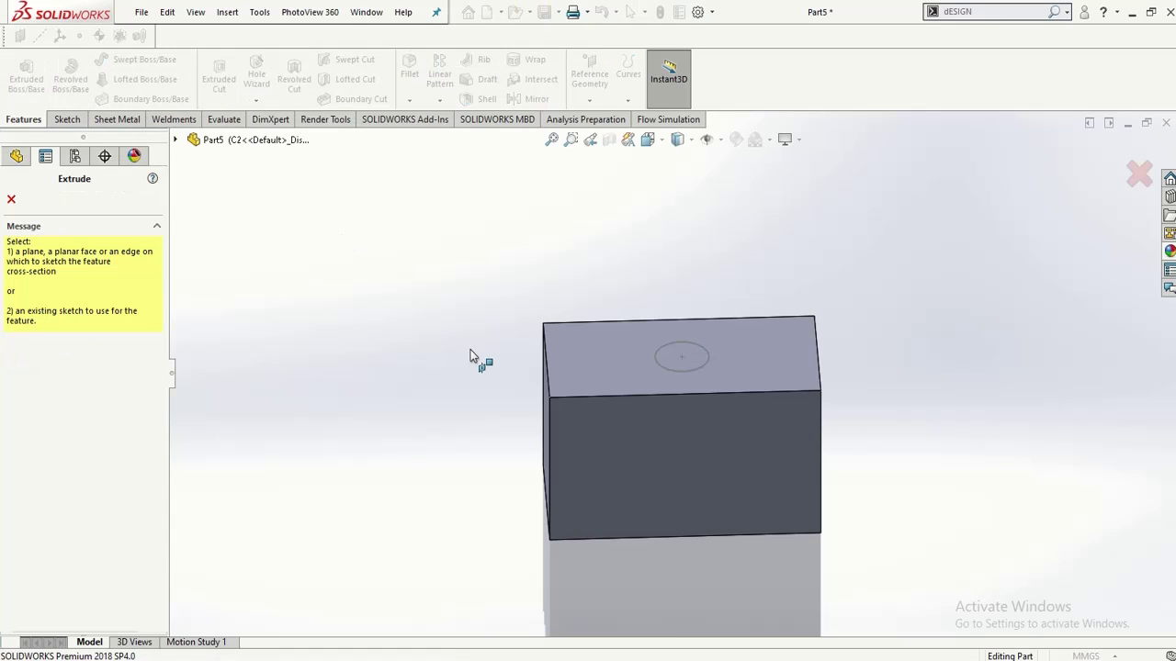
left_click(666, 344)
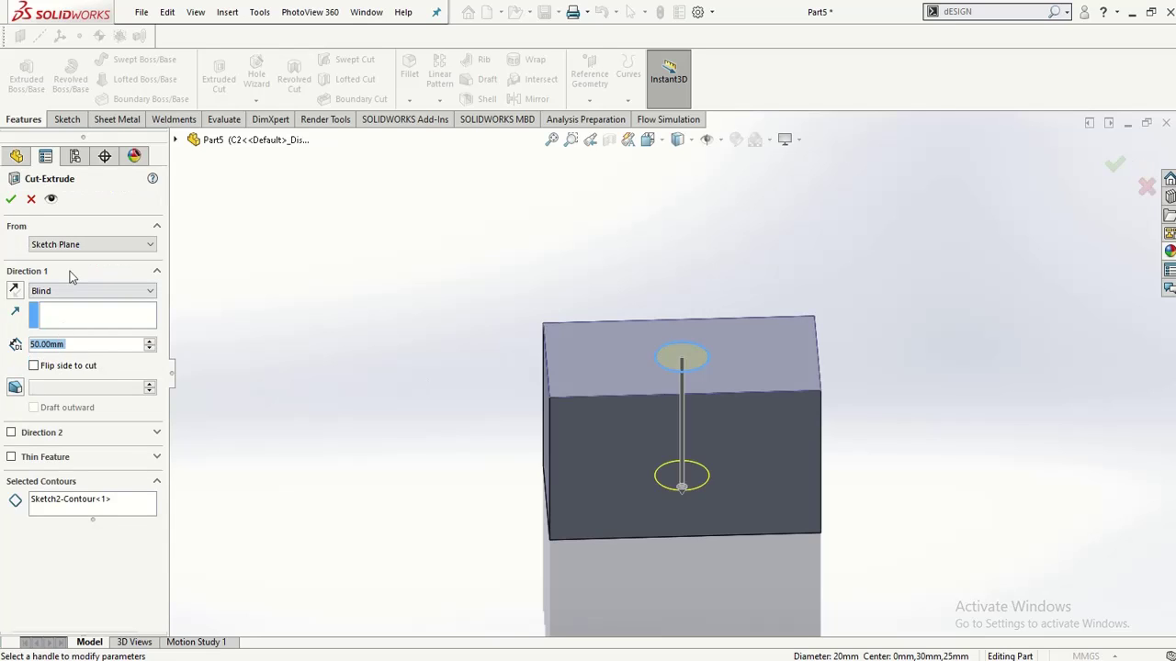
left_click(62, 292)
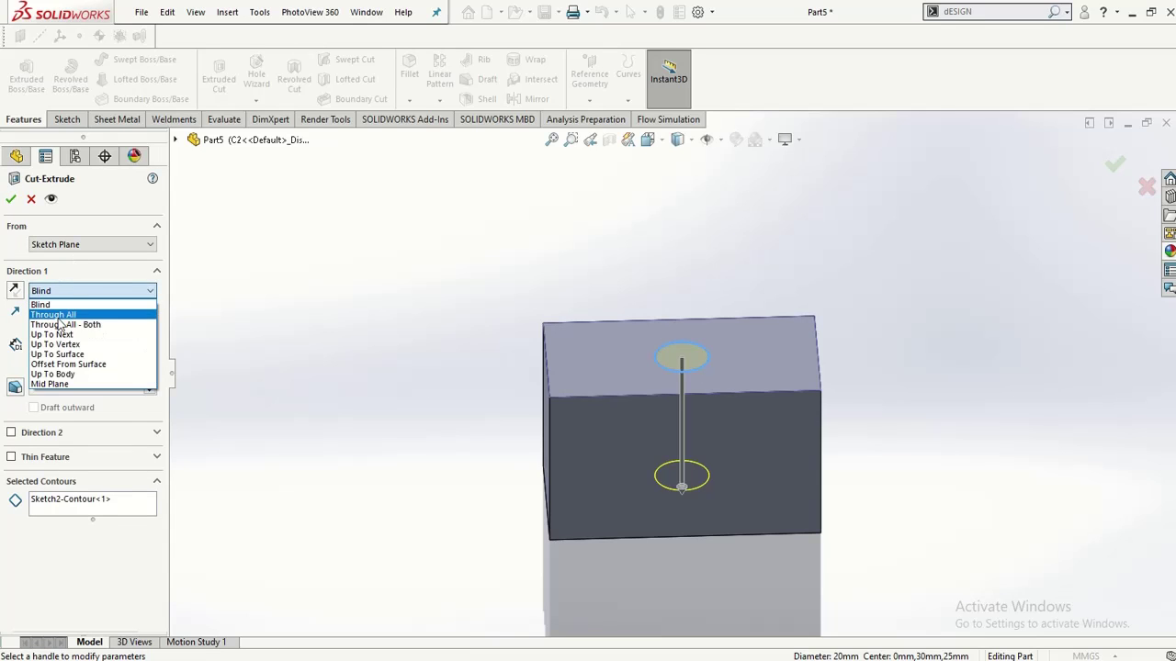
left_click(59, 302)
left_click(10, 198)
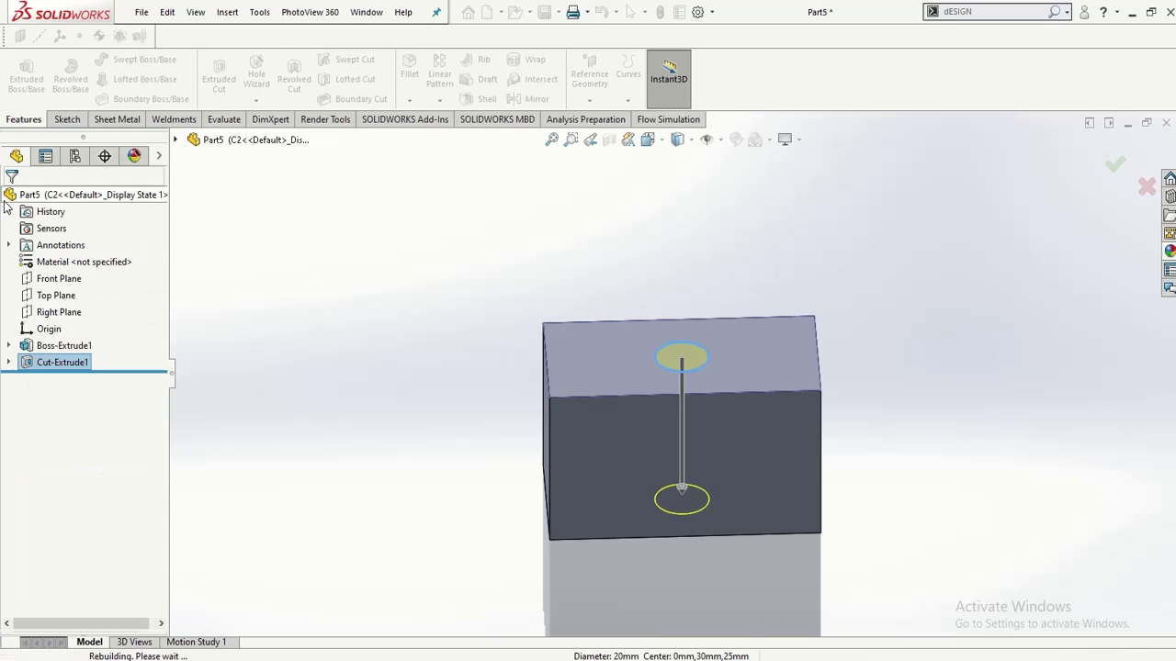
Step: Compare the hole in the Default and C2 configurations by activating each in turn, ending on C2
left_click(75, 156)
double_click(75, 241)
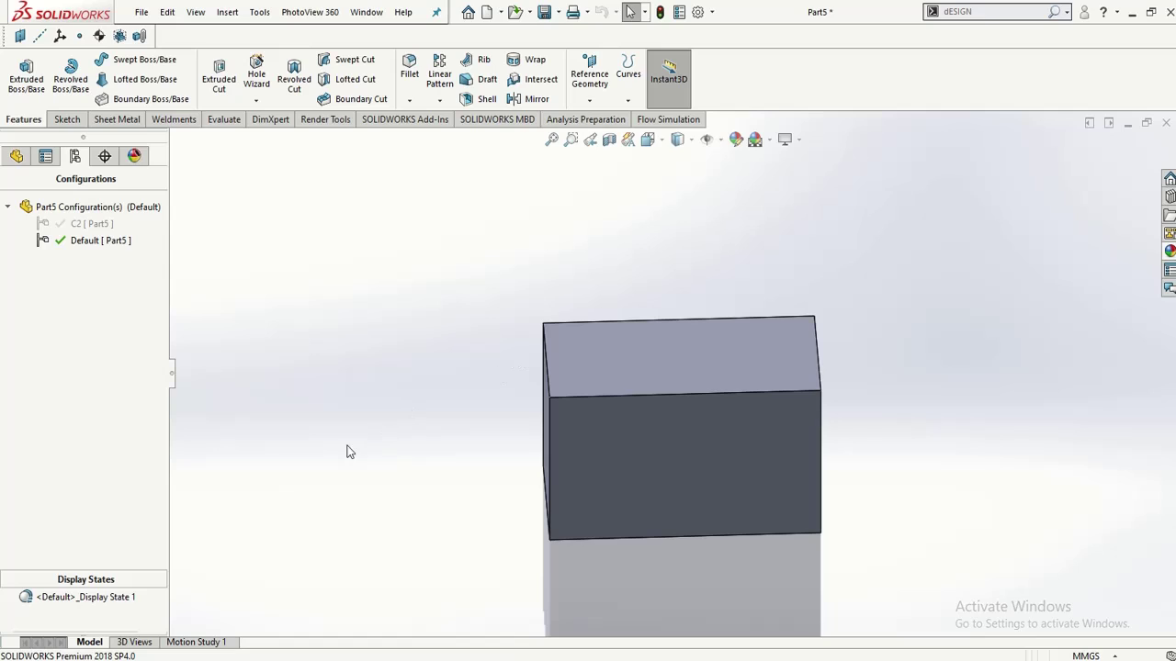
double_click(87, 226)
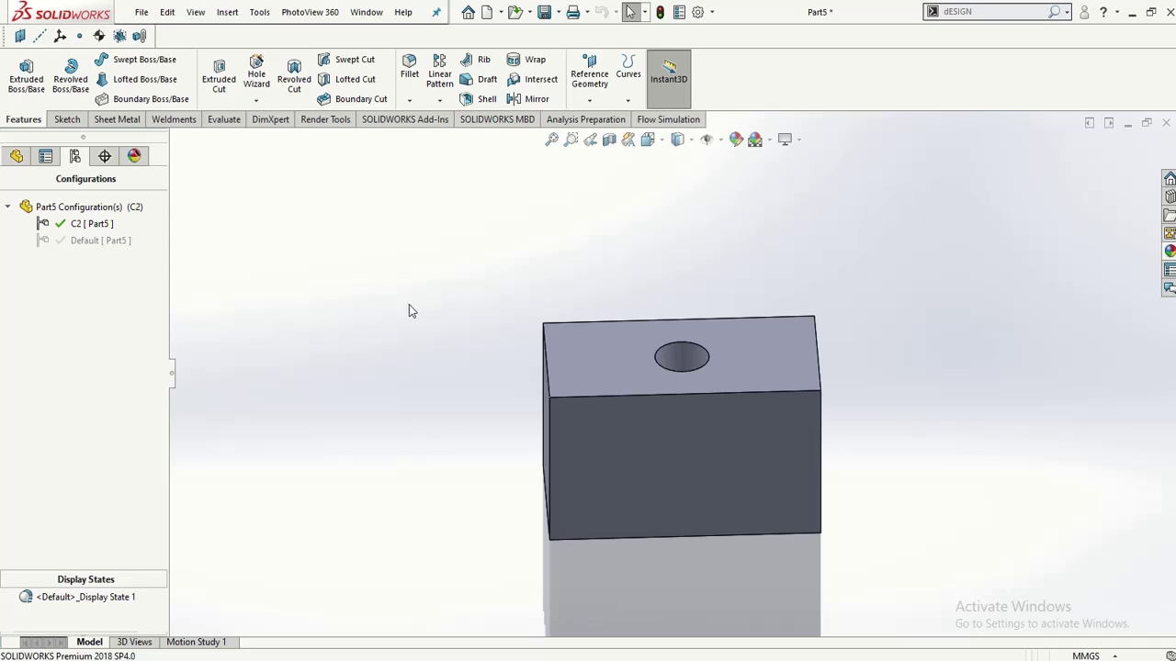
mouse_move(622, 363)
middle_mouse_down()
mouse_move(622, 559)
mouse_move(628, 342)
middle_mouse_up()
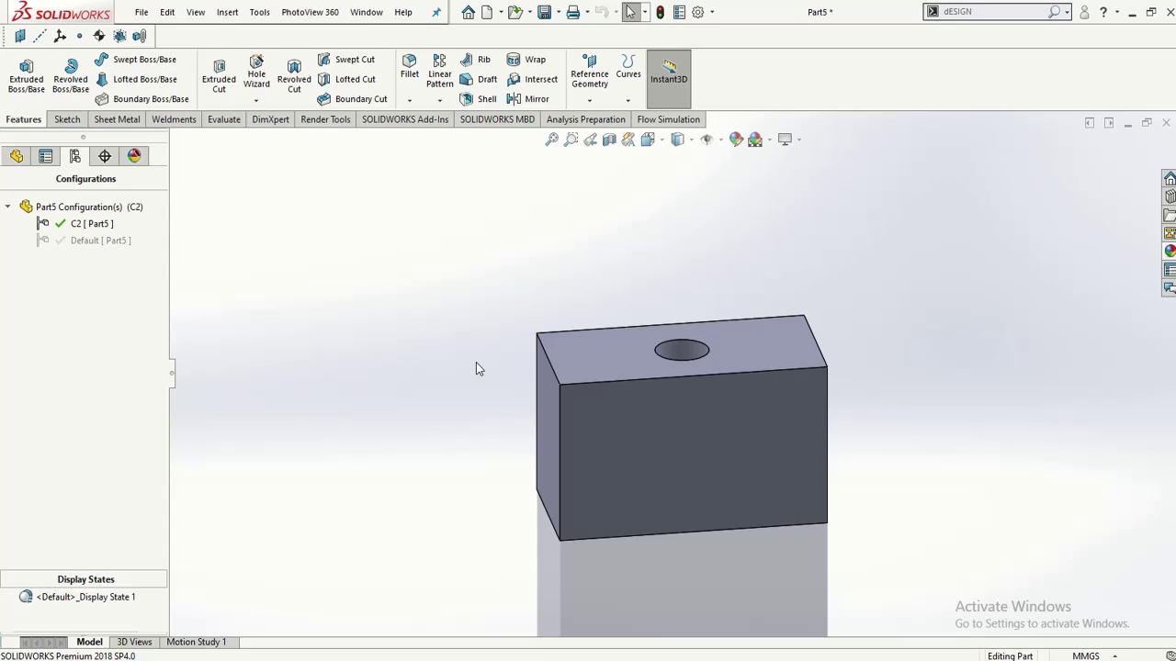
mouse_move(490, 433)
middle_mouse_down()
mouse_move(478, 438)
mouse_move(487, 449)
middle_mouse_up()
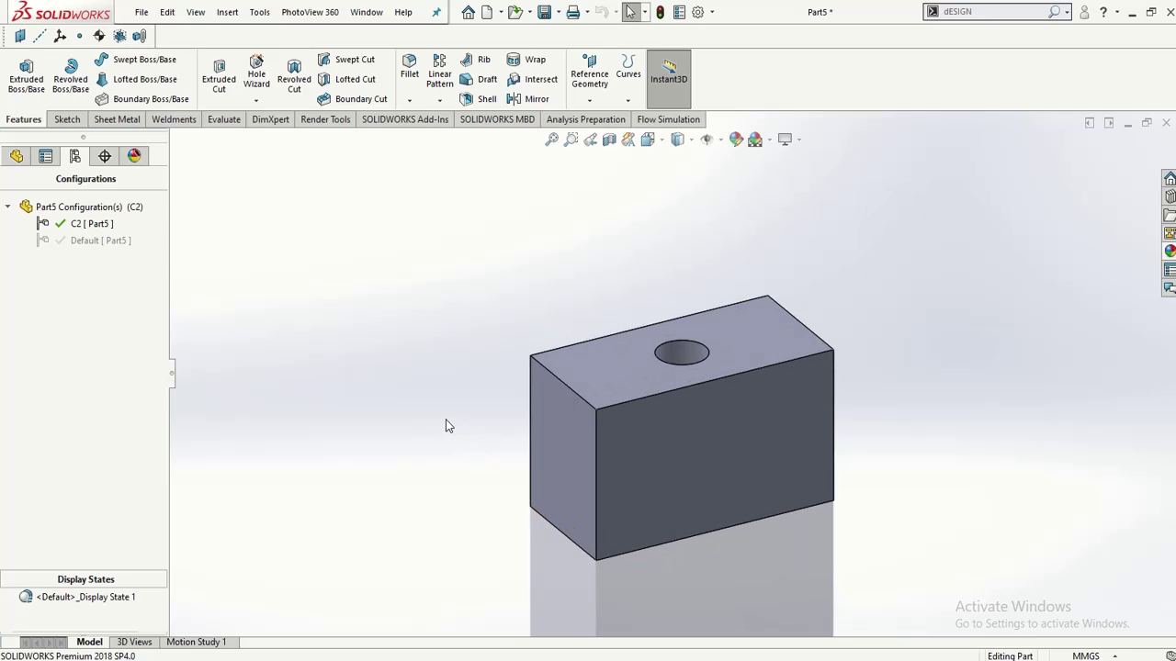
Step: Add a configuration named C3 to the part, with a description beginning "3RD Iter"
right_click(75, 206)
left_click(91, 236)
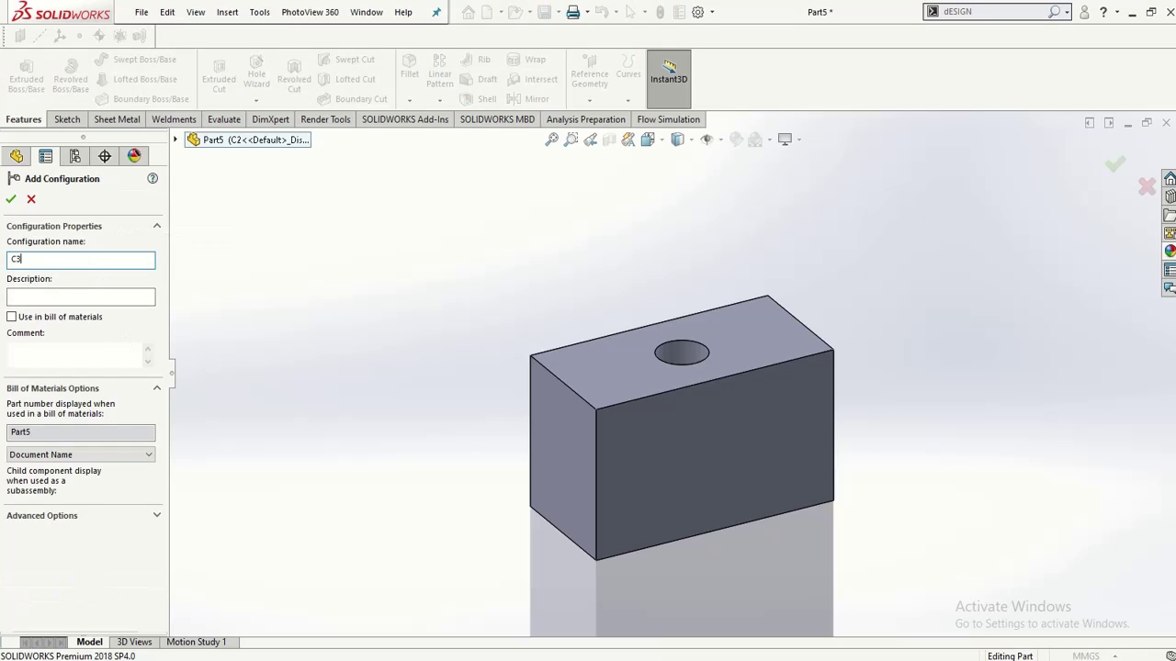
left_click(27, 298)
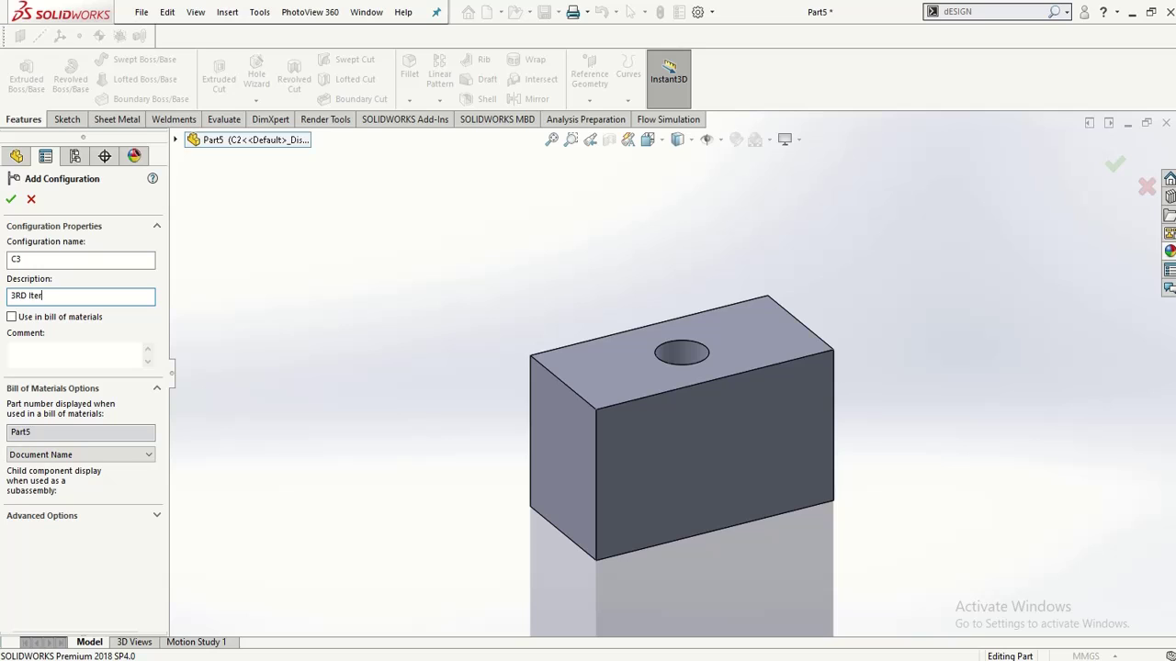
left_click(11, 198)
Step: Sketch a circle centred on the origin on the block's large front face while configuration C3 is active
left_click(652, 431)
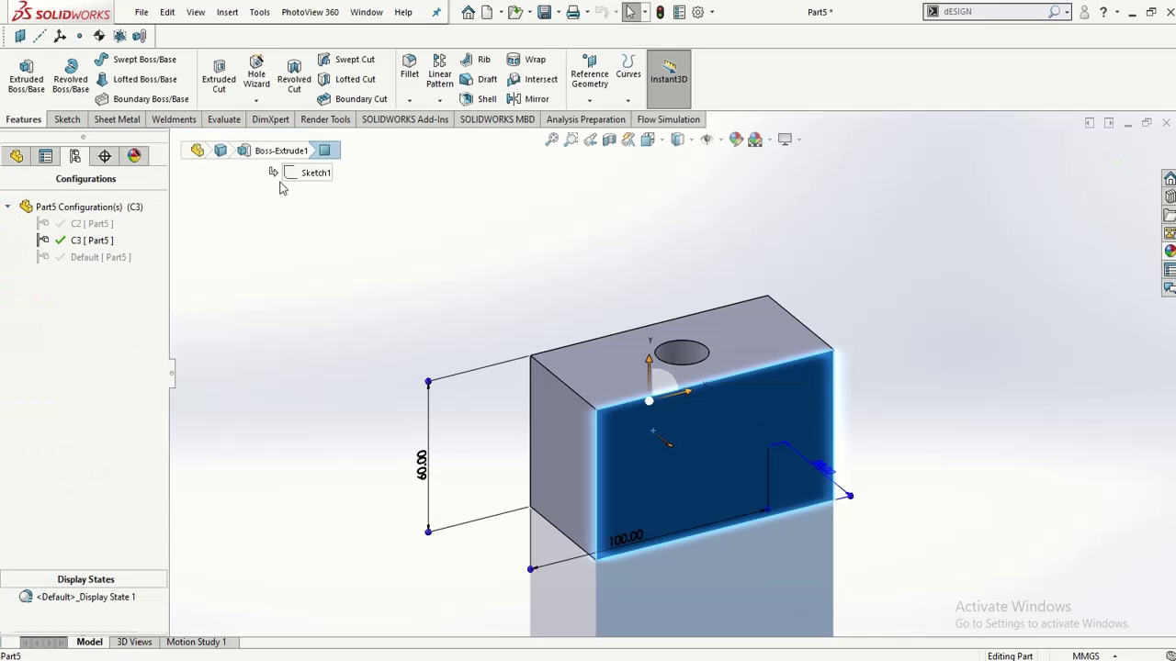
left_click(65, 119)
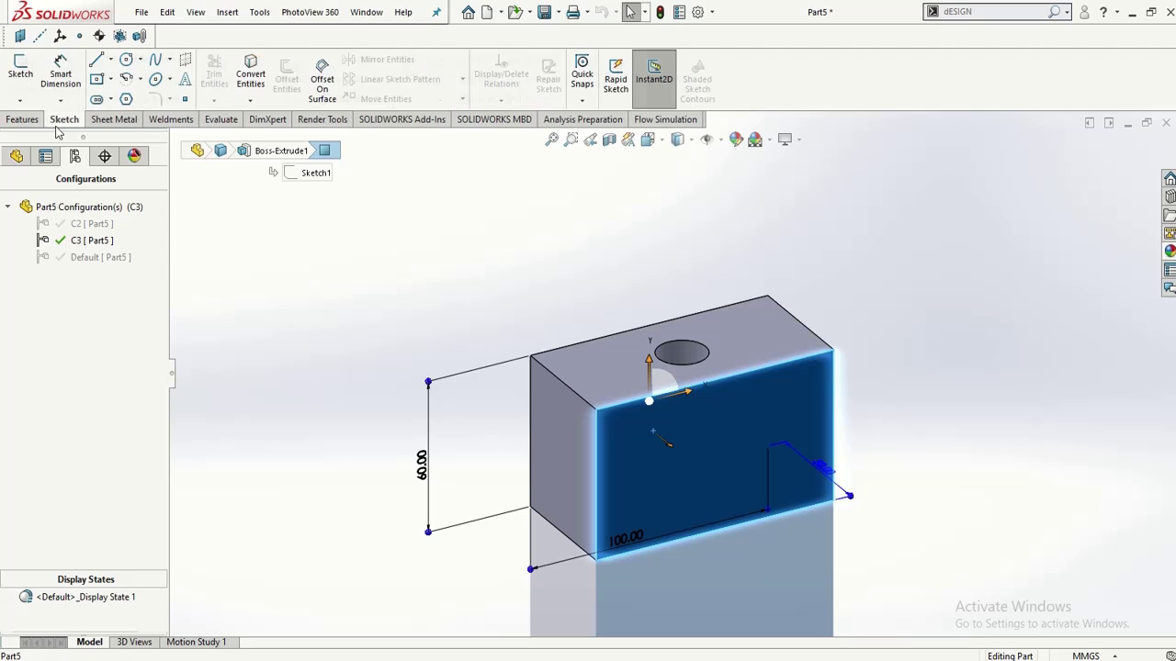
left_click(20, 74)
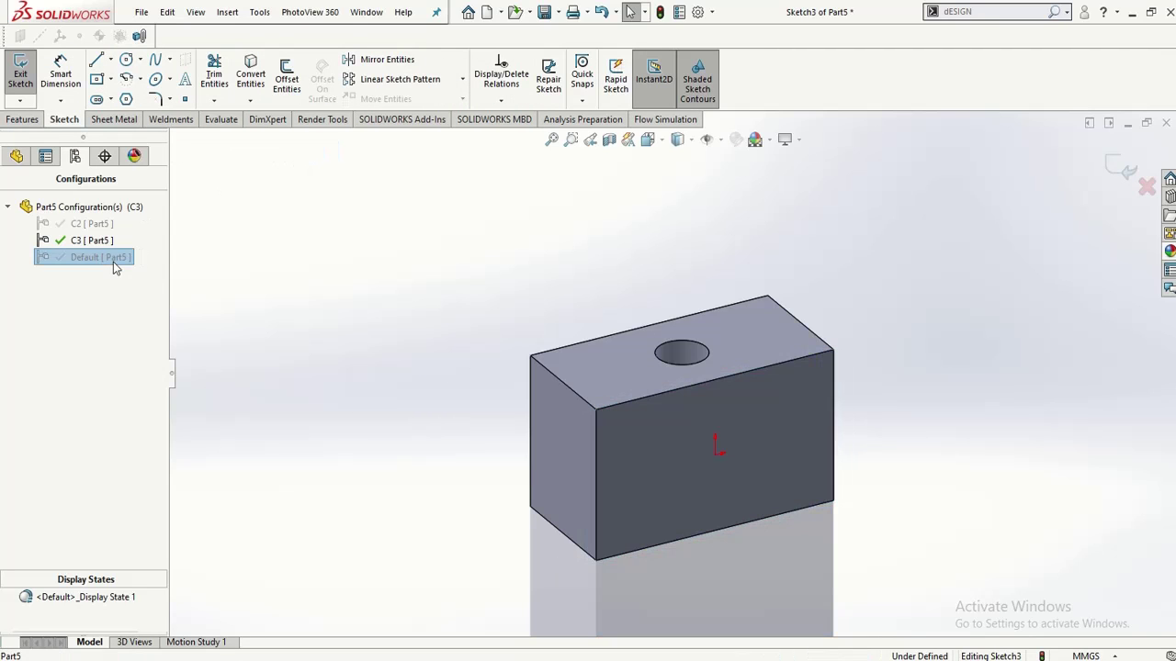
left_click(17, 156)
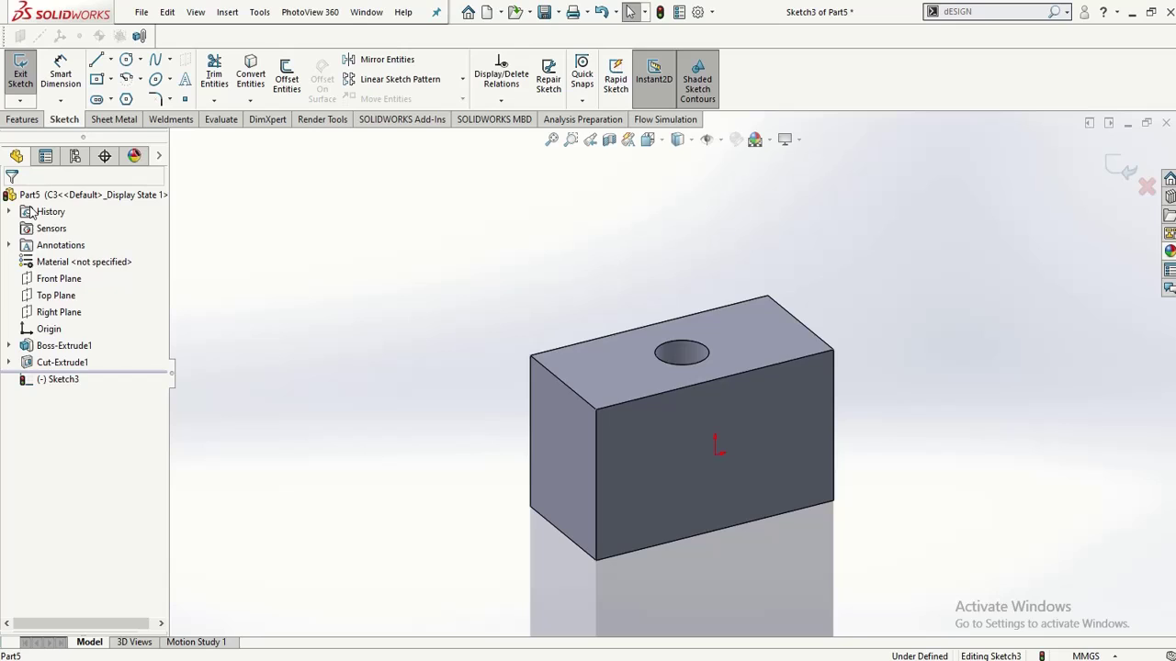
left_click(57, 379)
left_click(85, 356)
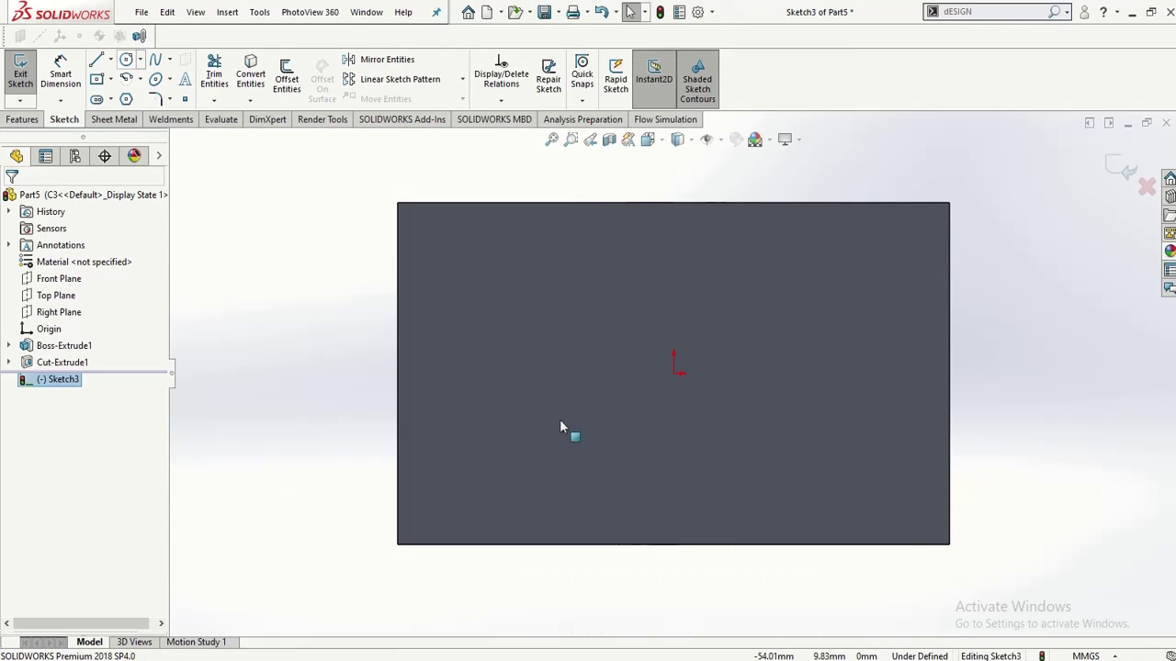
left_click(674, 373)
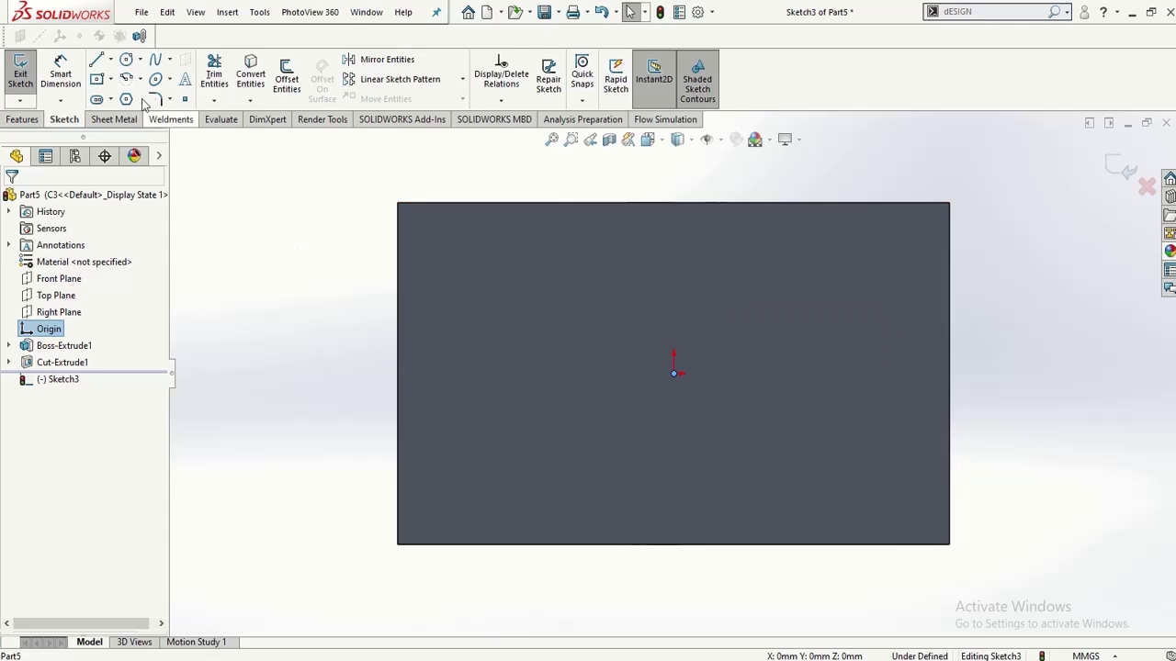
left_click(126, 58)
left_click(674, 374)
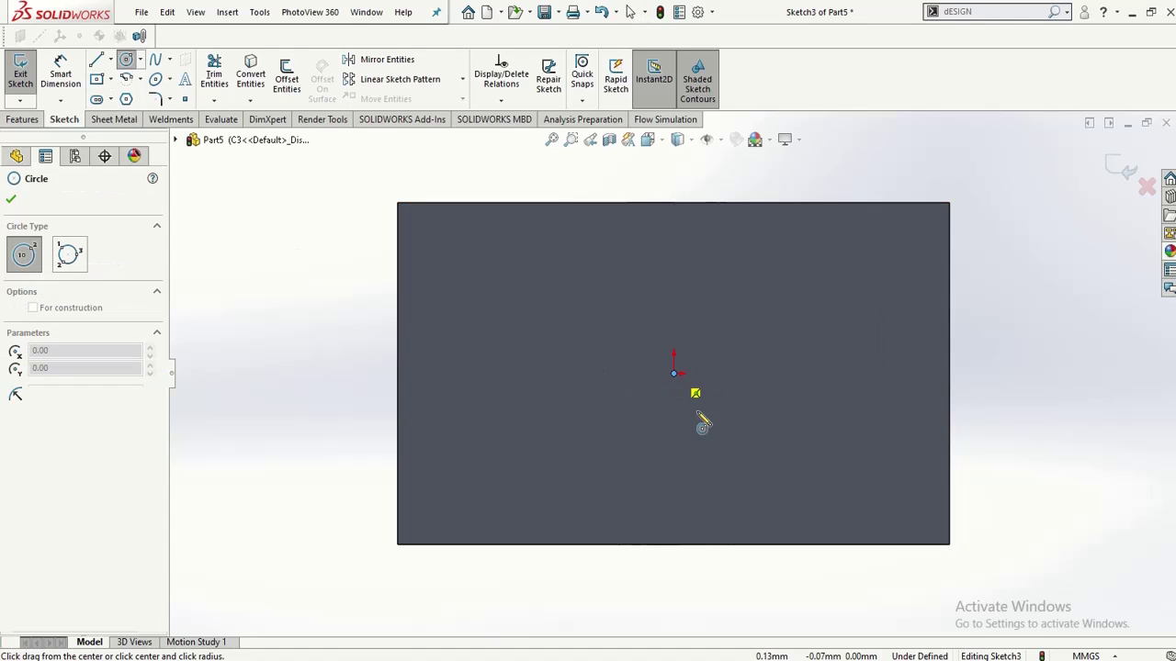
left_click(708, 414)
Step: Cut the new front-face circle through the block with the Through All end condition
scroll(680, 395, "up", 2)
mouse_move(441, 391)
middle_mouse_down()
mouse_move(559, 423)
mouse_move(576, 411)
middle_mouse_up()
left_click(30, 84)
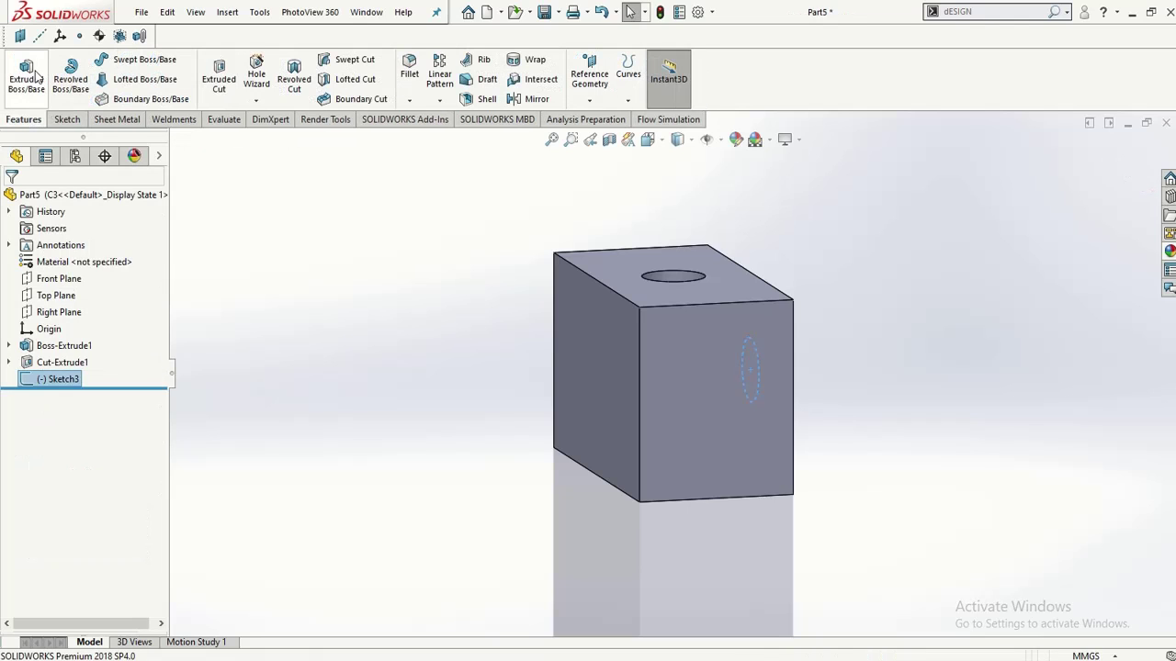
left_click(219, 73)
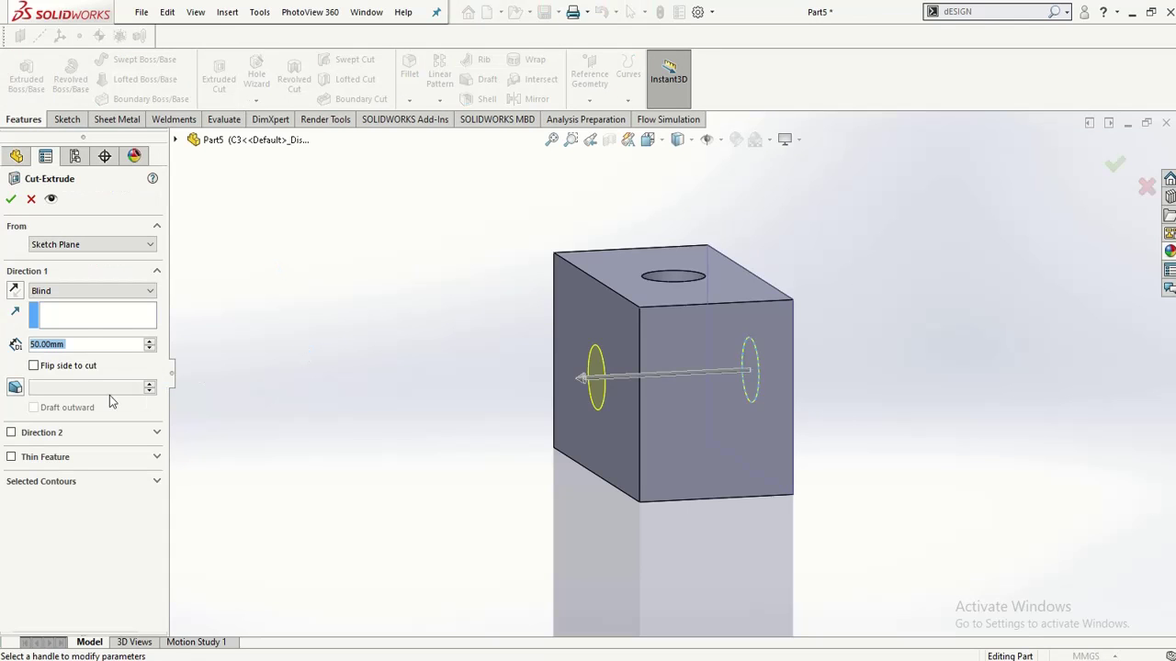
left_click(82, 290)
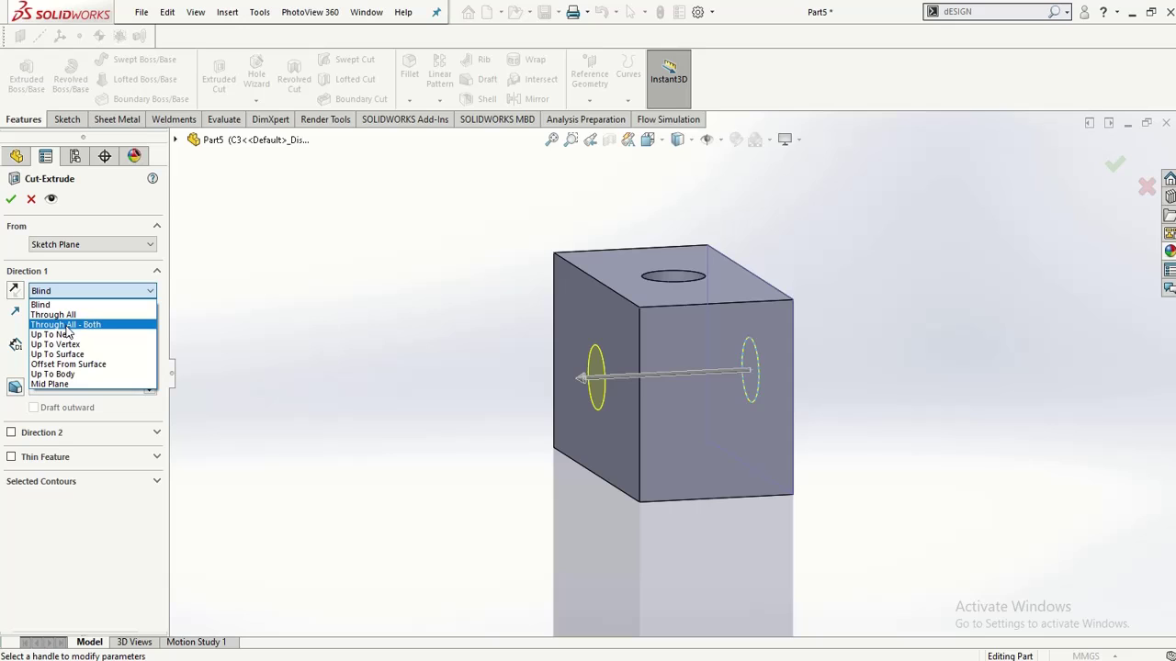
left_click(55, 315)
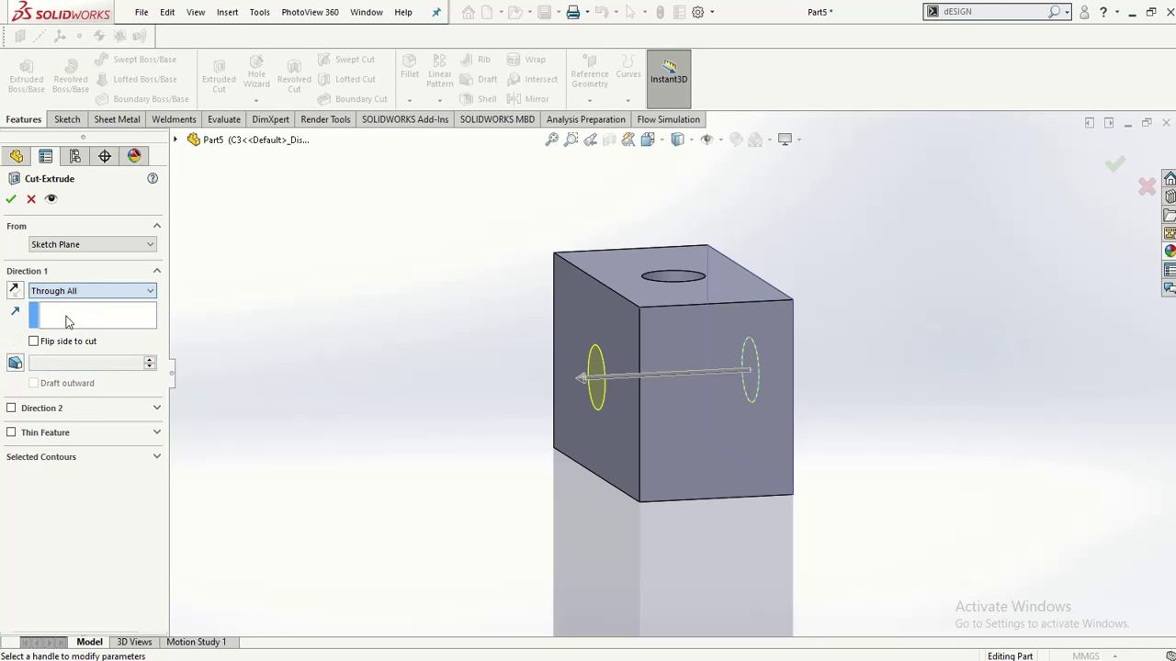
left_click(11, 199)
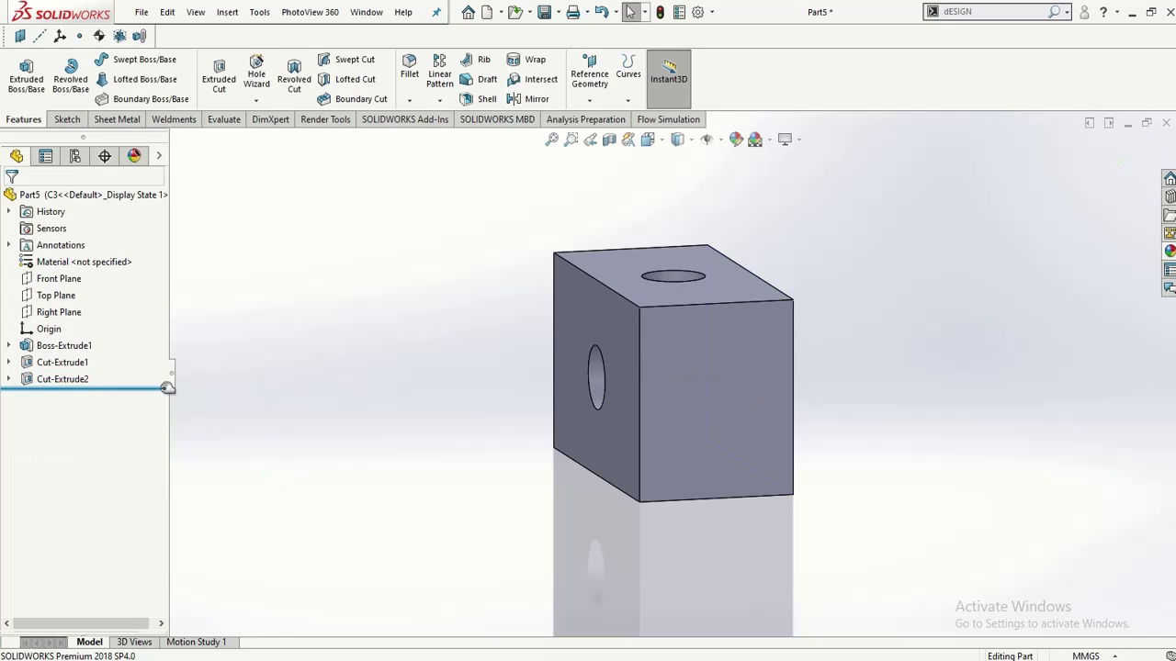
Step: Activate configurations C2 and C3 in turn, comparing the block's holes and feature tree in each
left_click(74, 156)
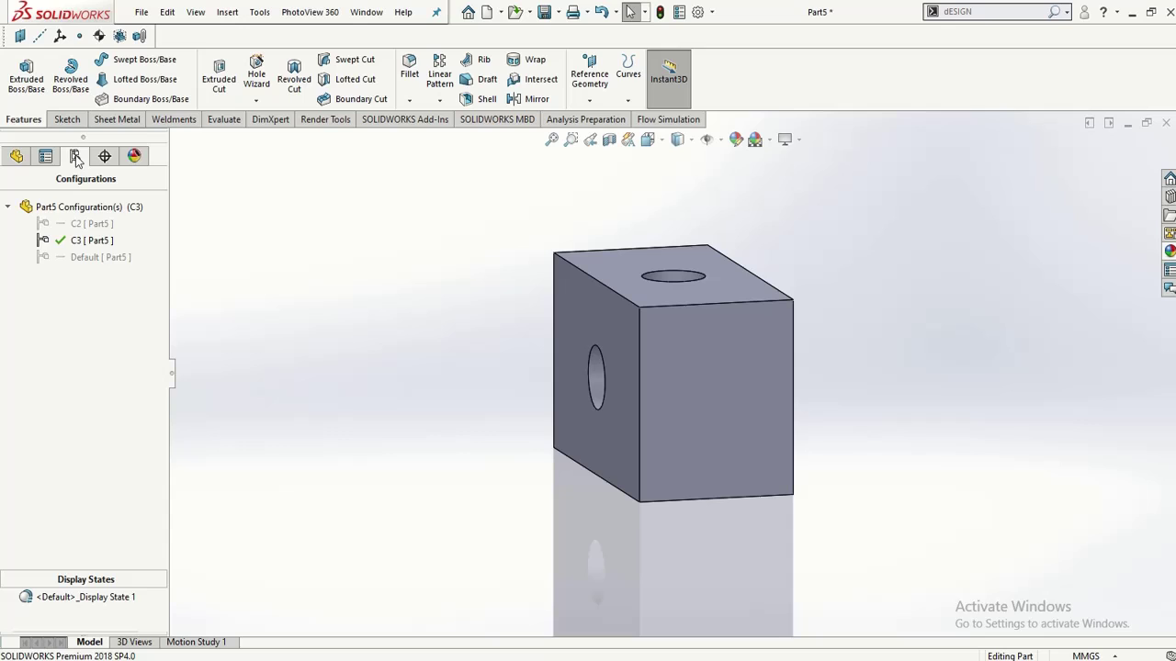
double_click(60, 223)
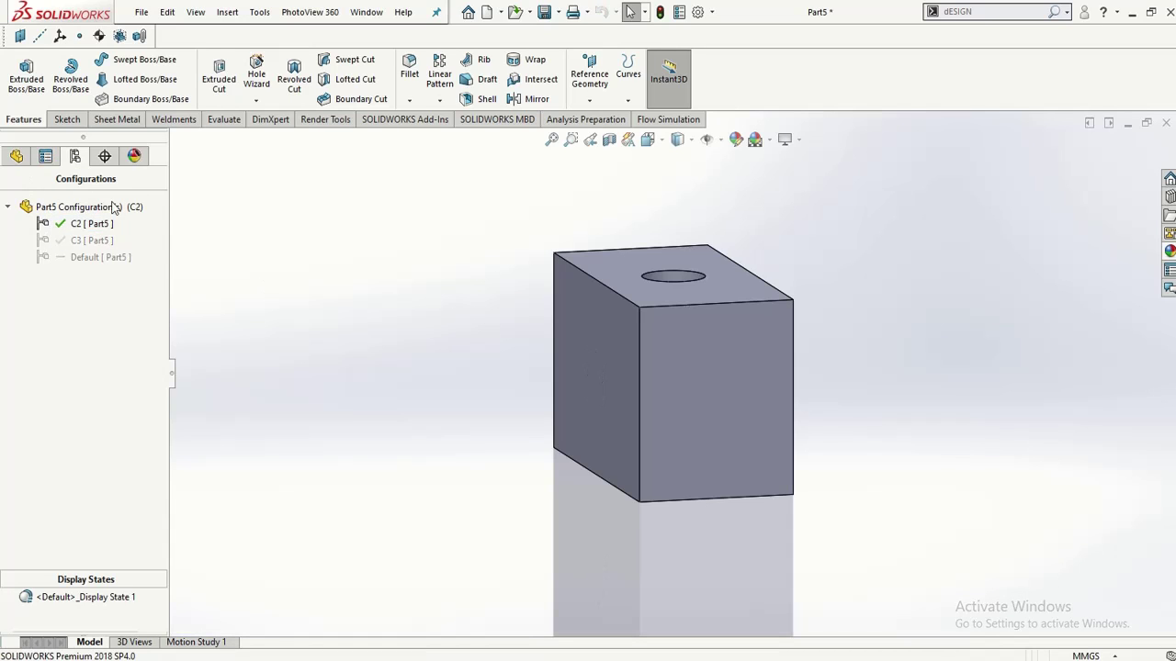
left_click(17, 156)
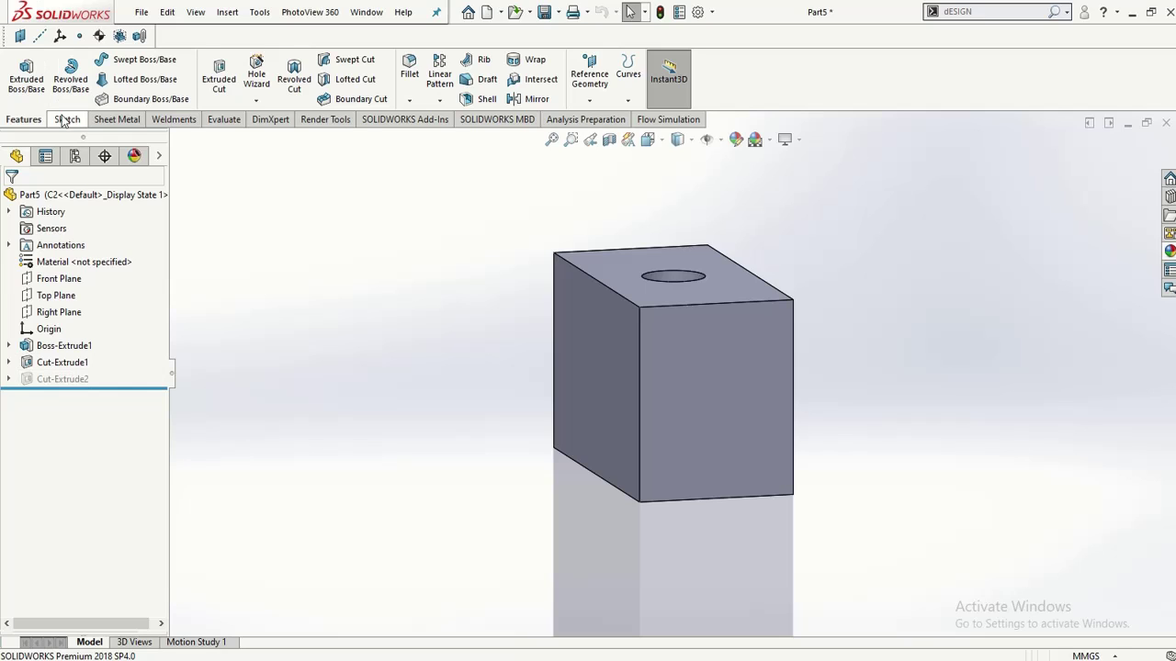
left_click(74, 156)
double_click(71, 240)
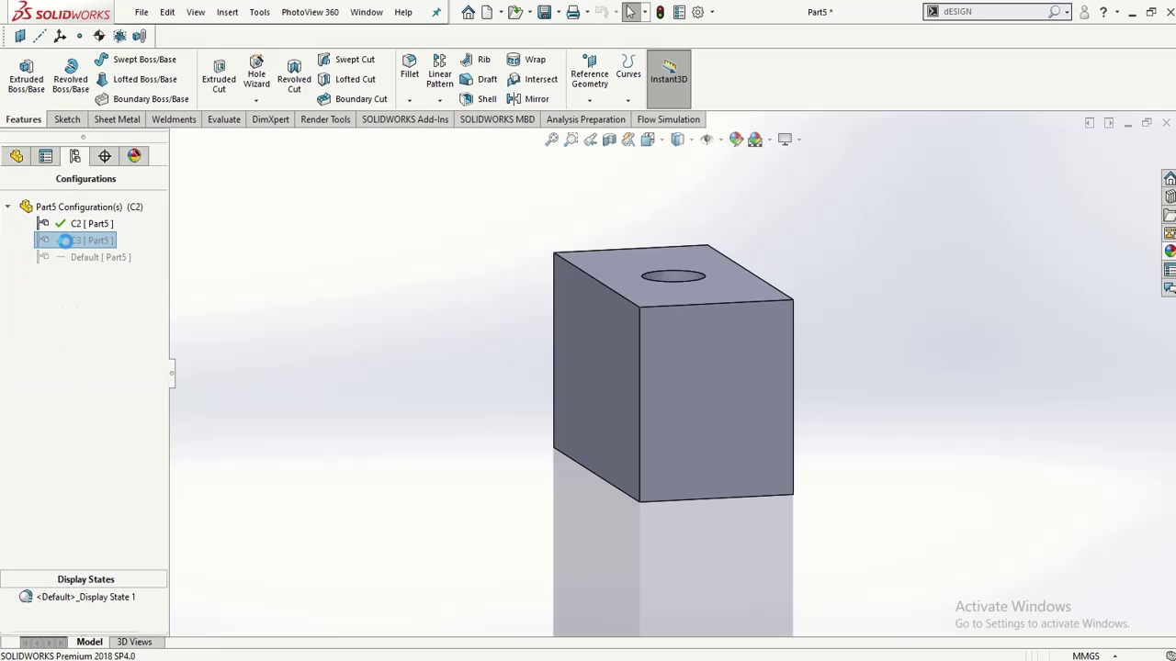
left_click(17, 156)
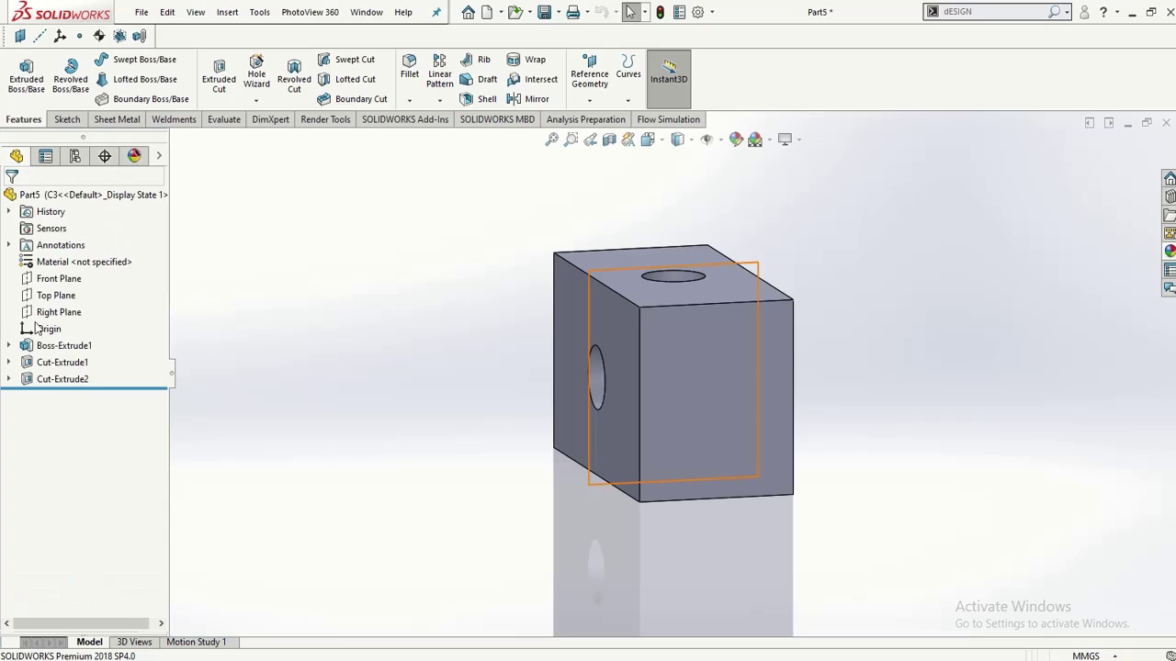
middle_click_drag(614, 530, 556, 538)
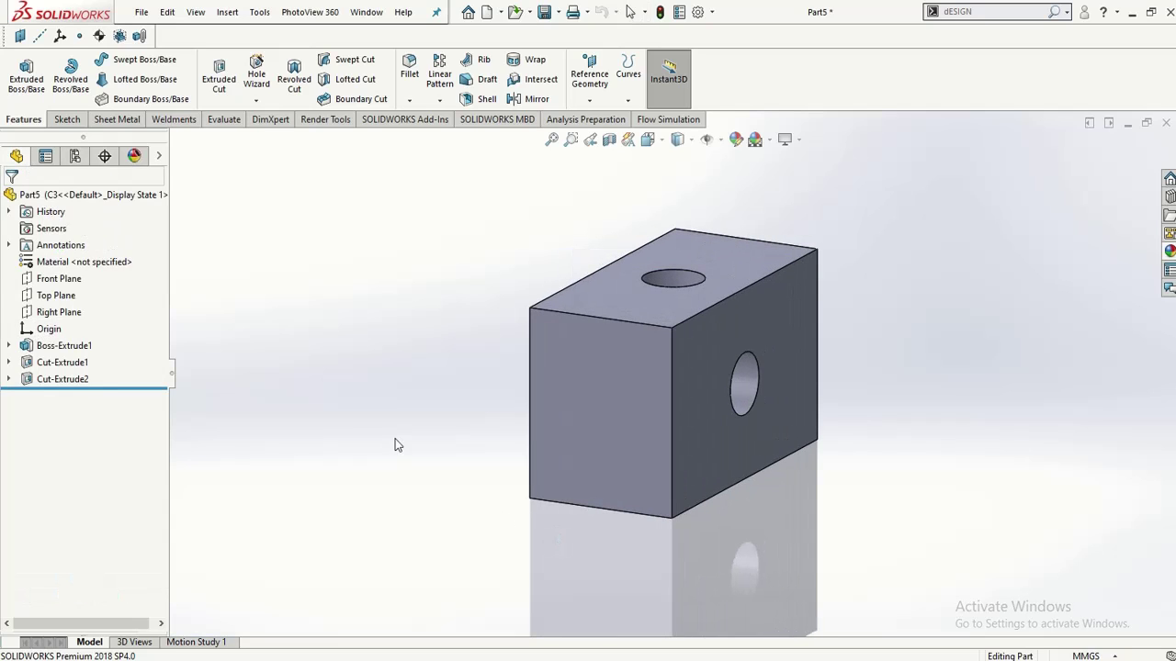
Step: Activate configuration C2 and add another configuration named C4 to the part
left_click(74, 156)
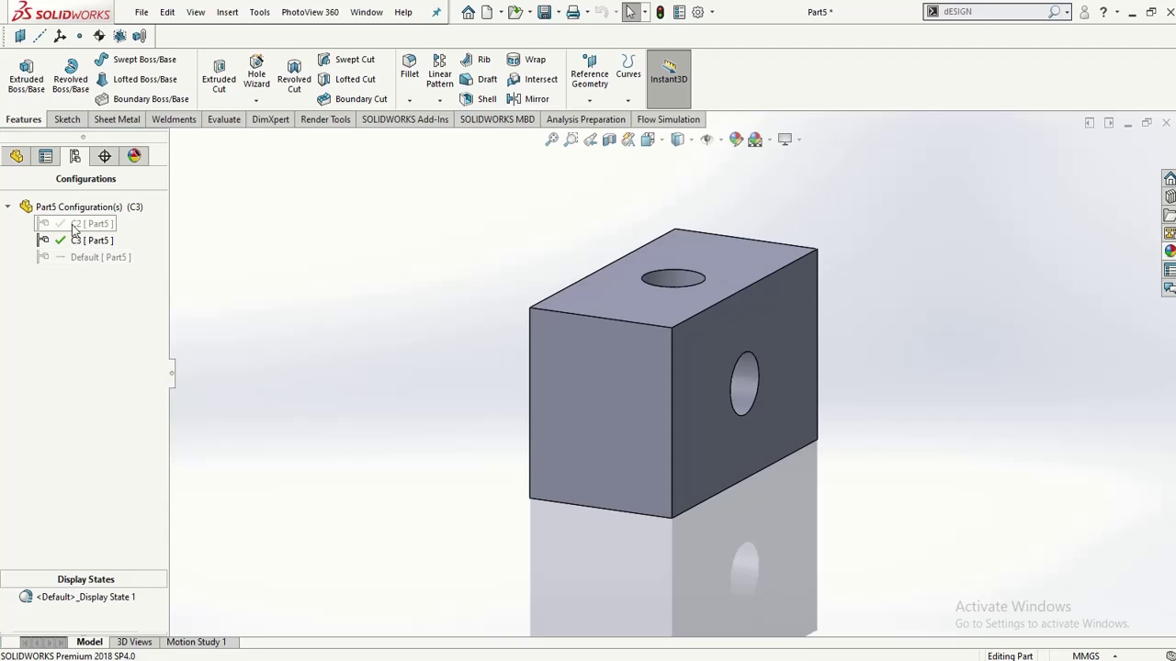
double_click(75, 224)
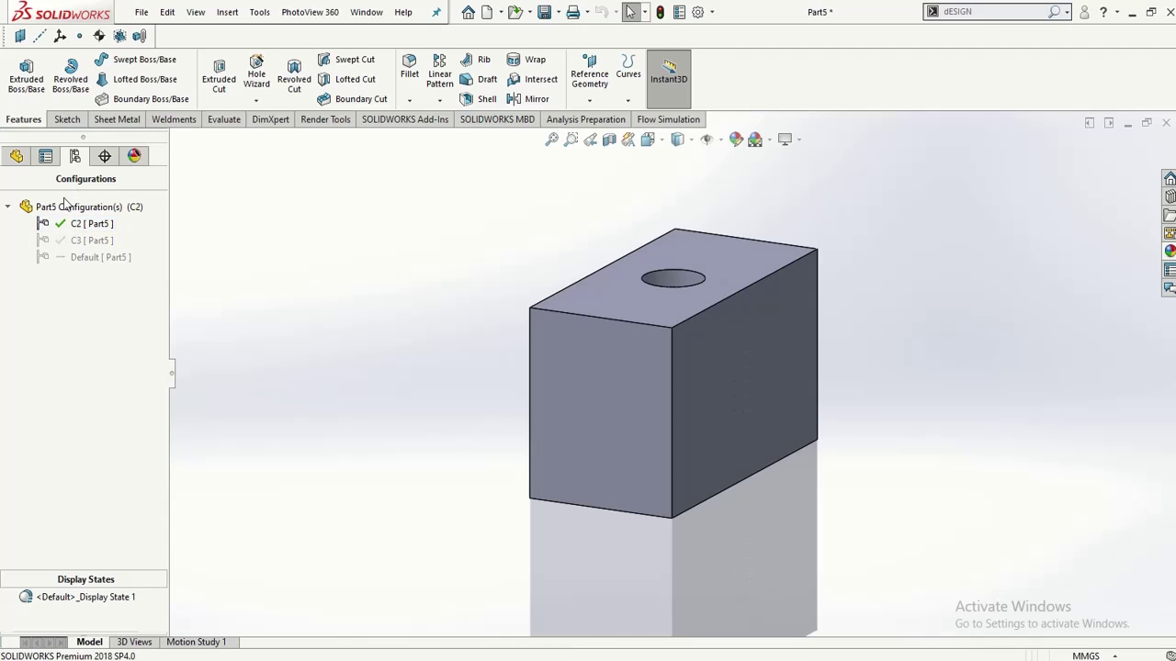
right_click(64, 203)
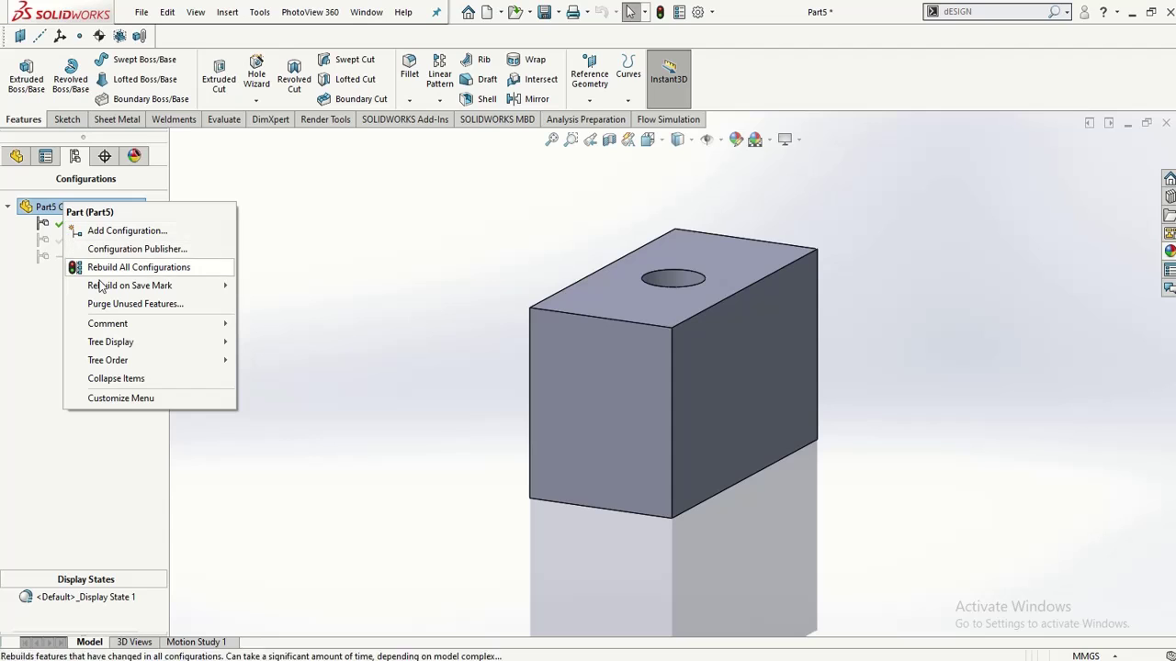
left_click(98, 234)
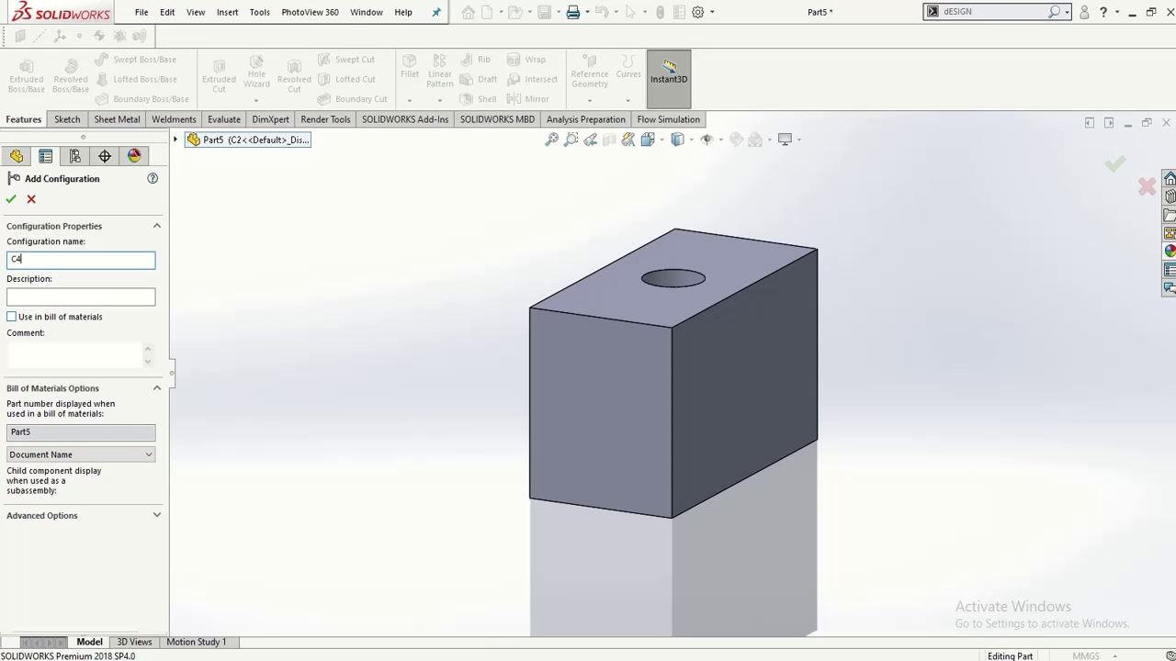
type("C4")
left_click(11, 199)
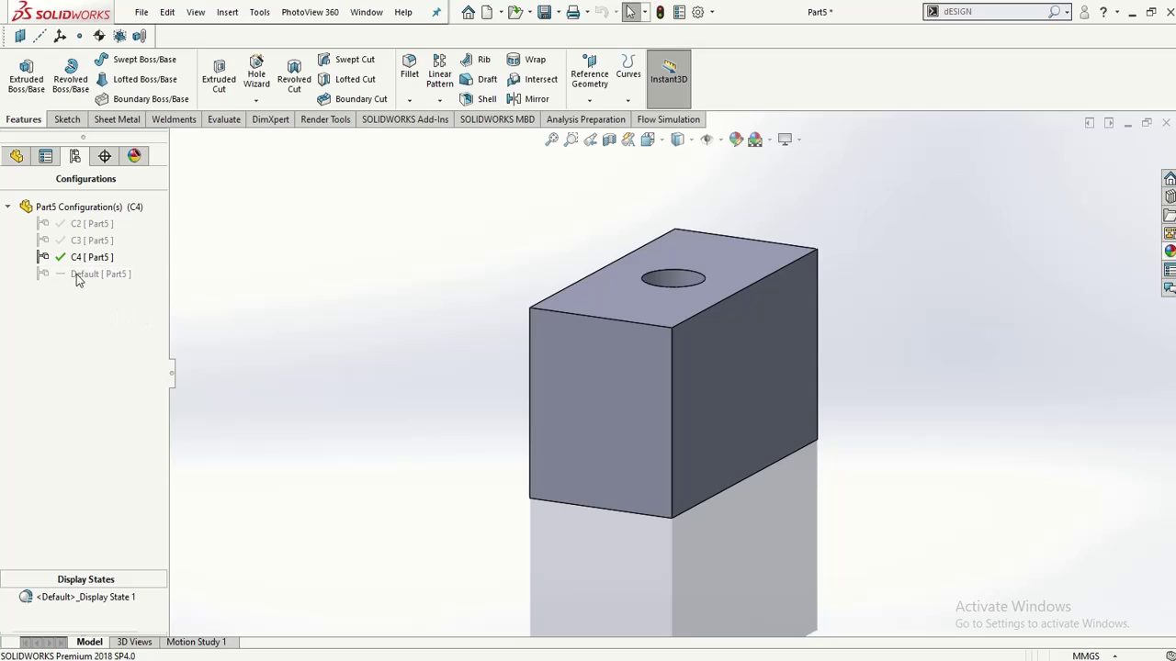
Step: Delete the vertical hole's Cut-Extrude1 feature in configuration C4, keeping its circle sketch
left_click(16, 156)
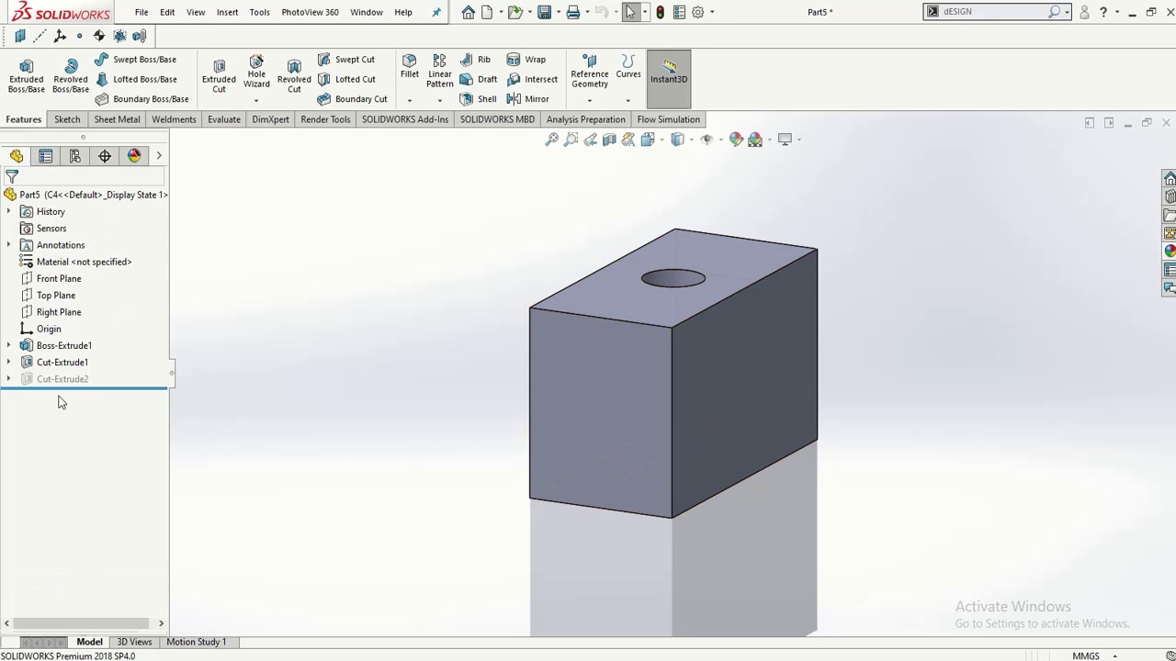
left_click(59, 363)
right_click(60, 363)
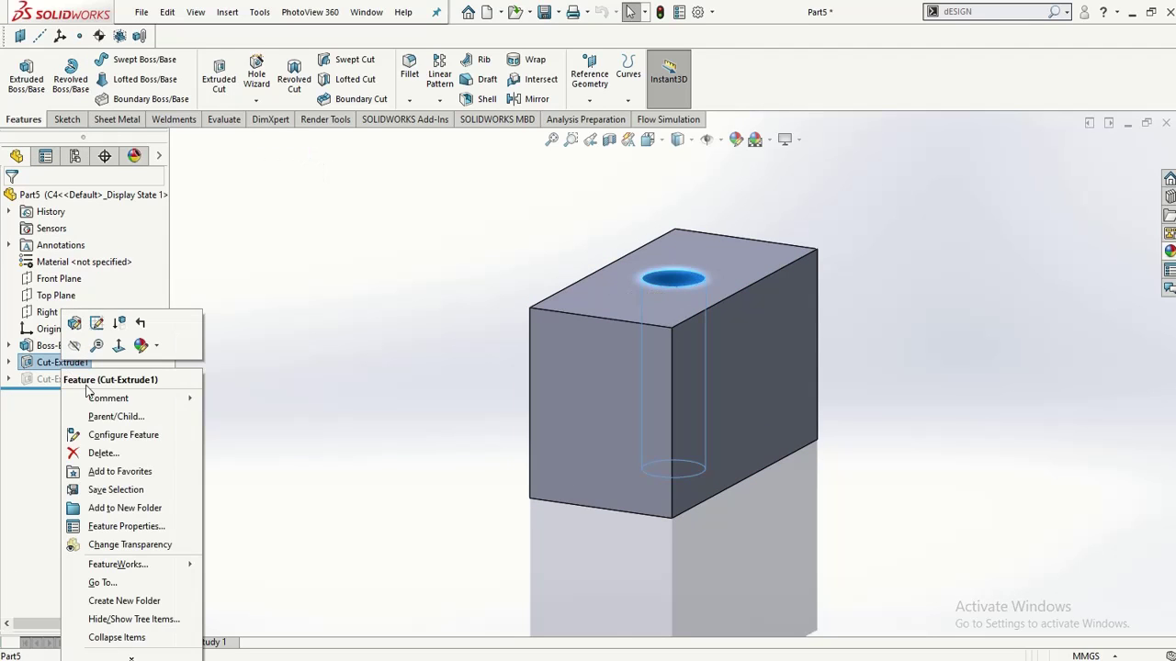
left_click(104, 453)
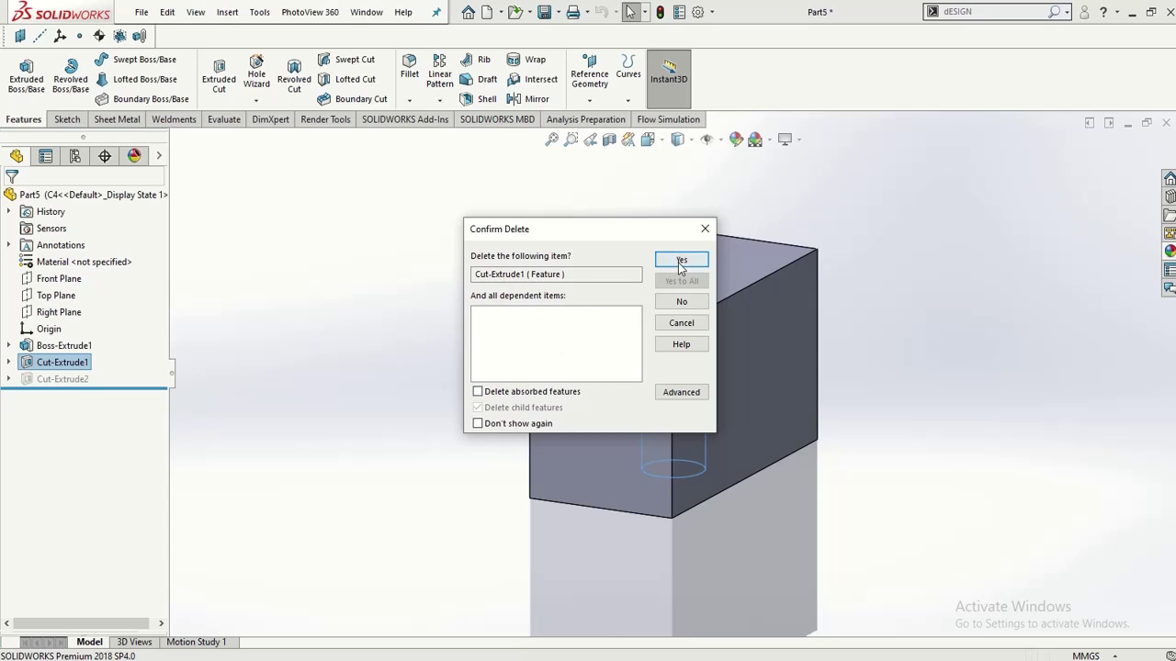
left_click(681, 260)
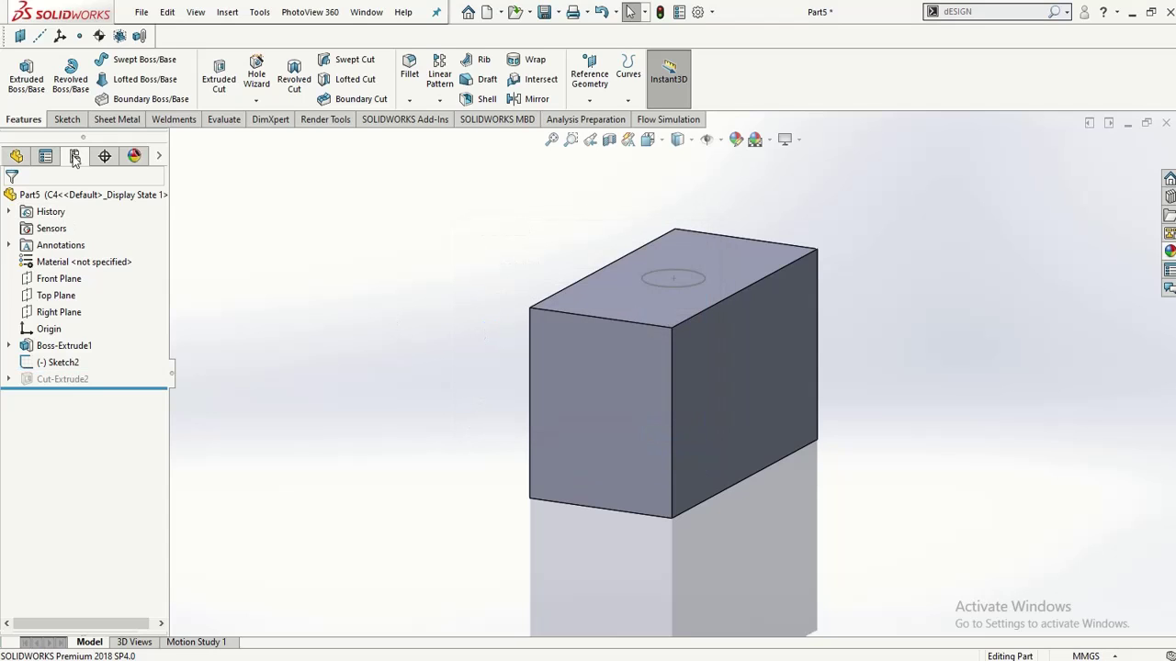
Step: Activate configurations C2, C3 and C4 in turn to examine how deleting the vertical hole affects each one
left_click(76, 157)
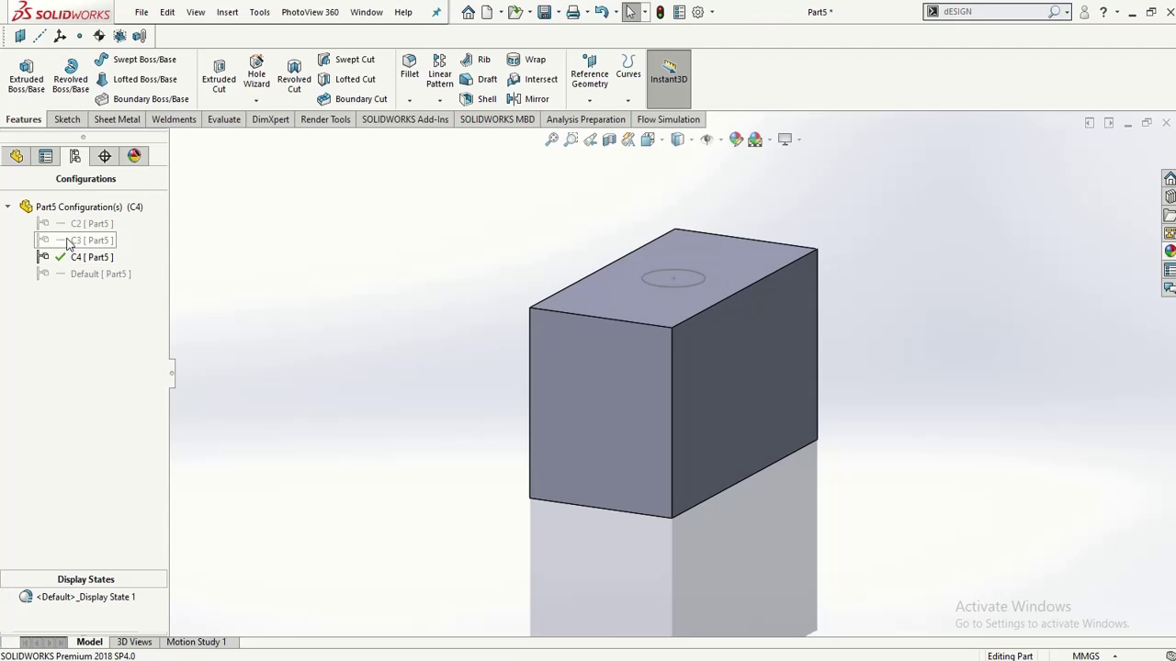
double_click(64, 224)
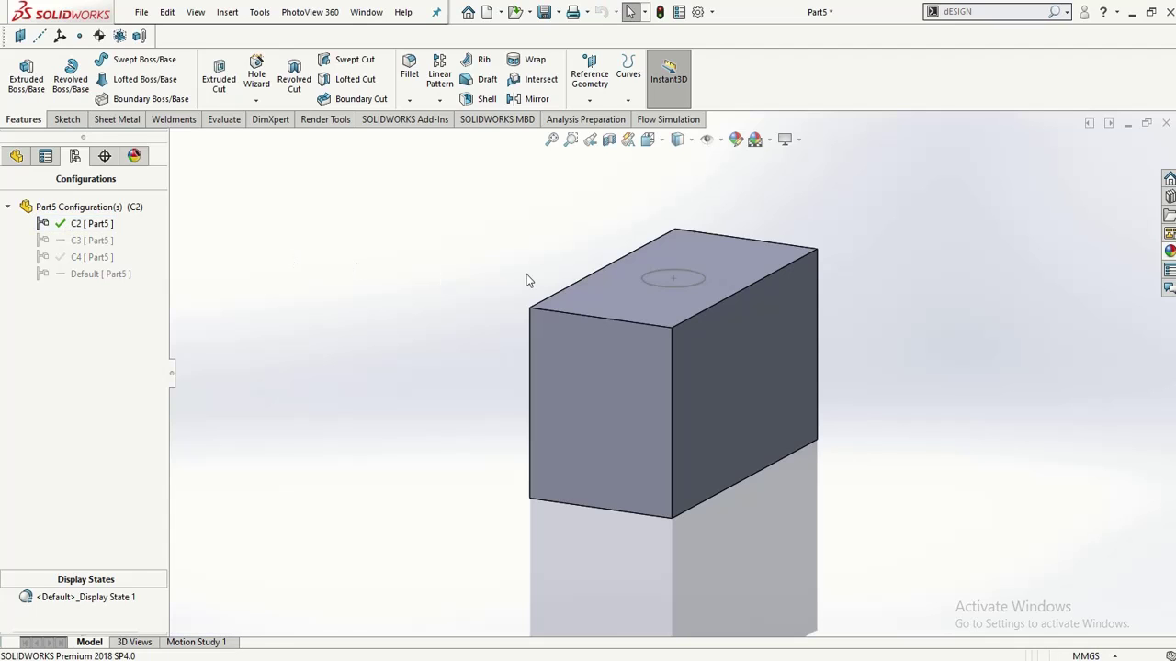
middle_click_drag(714, 307, 677, 294)
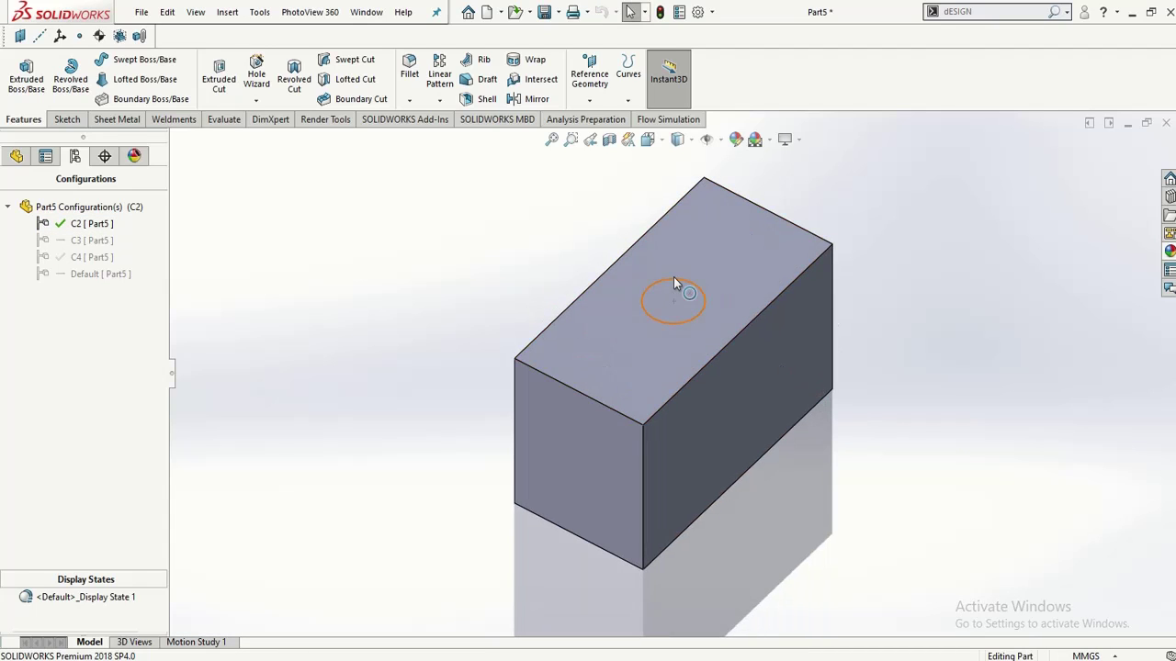
double_click(92, 240)
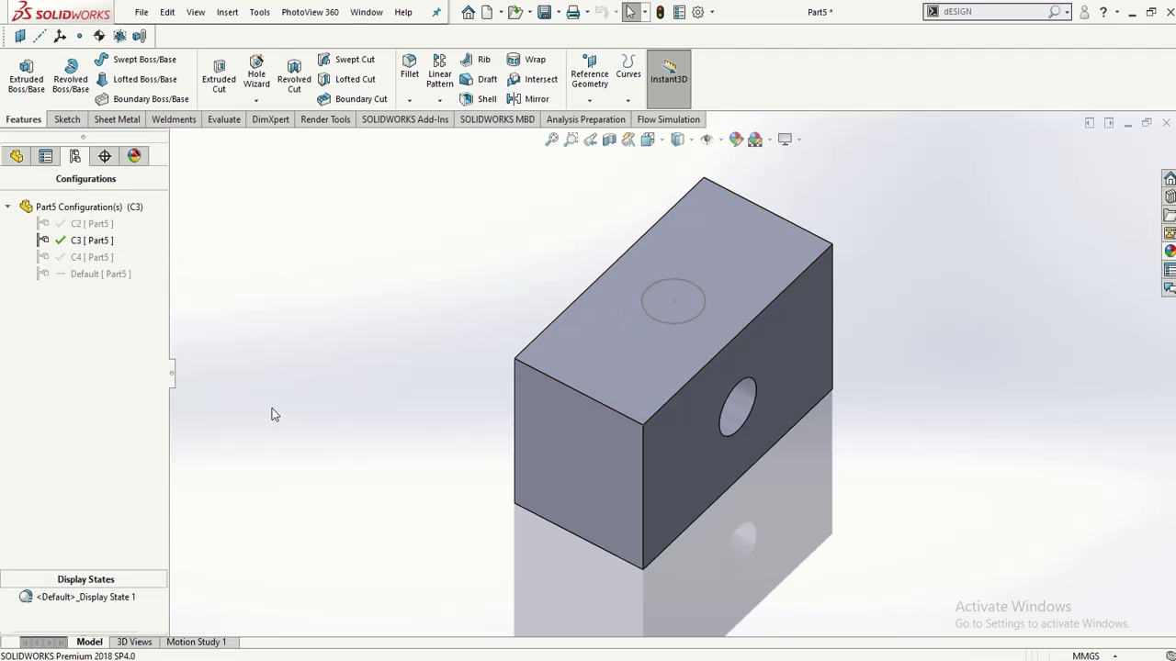
double_click(87, 257)
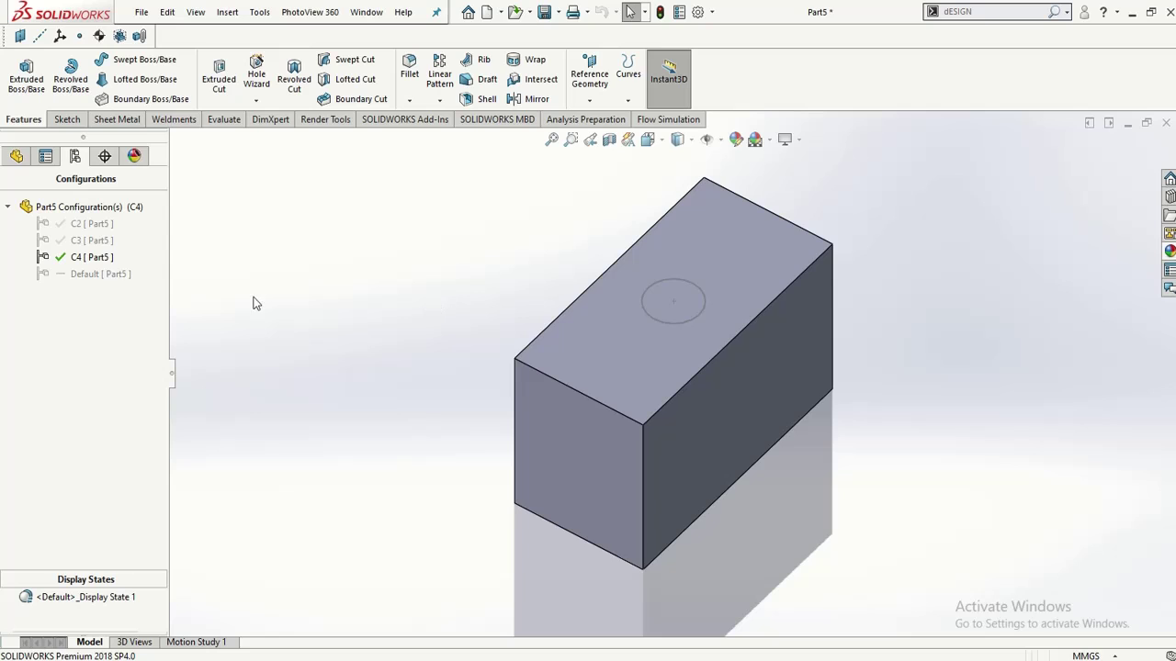
middle_click_drag(359, 308, 362, 276)
left_click(76, 226)
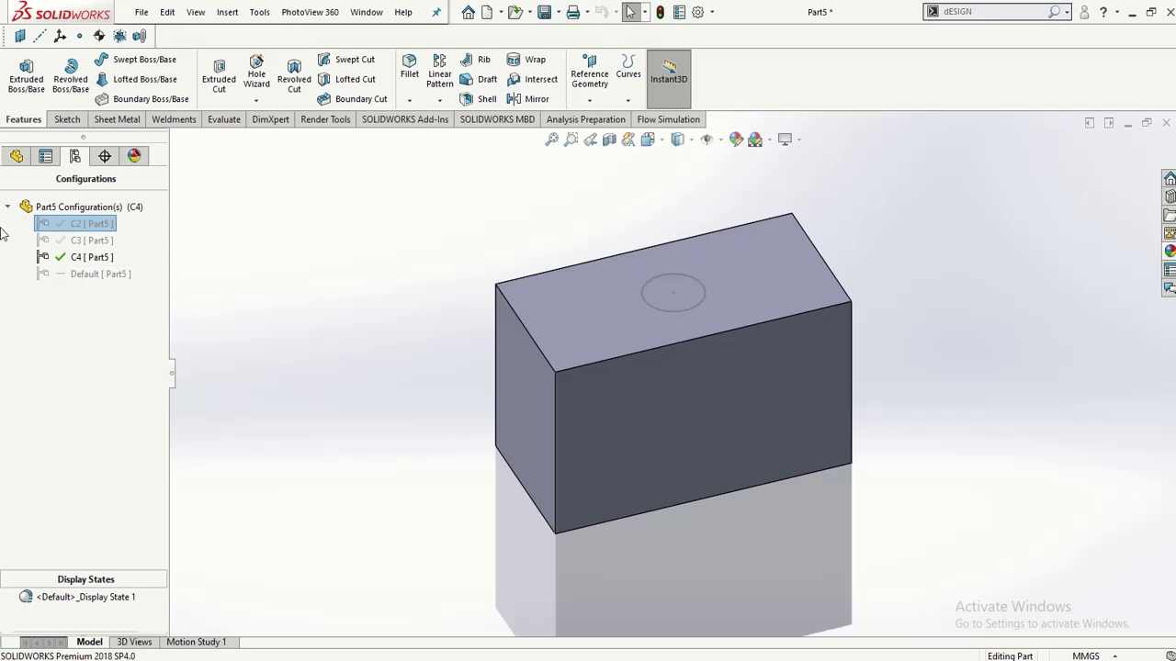
Step: Activate configuration C3 and add another configuration named C5 to the part
double_click(76, 241)
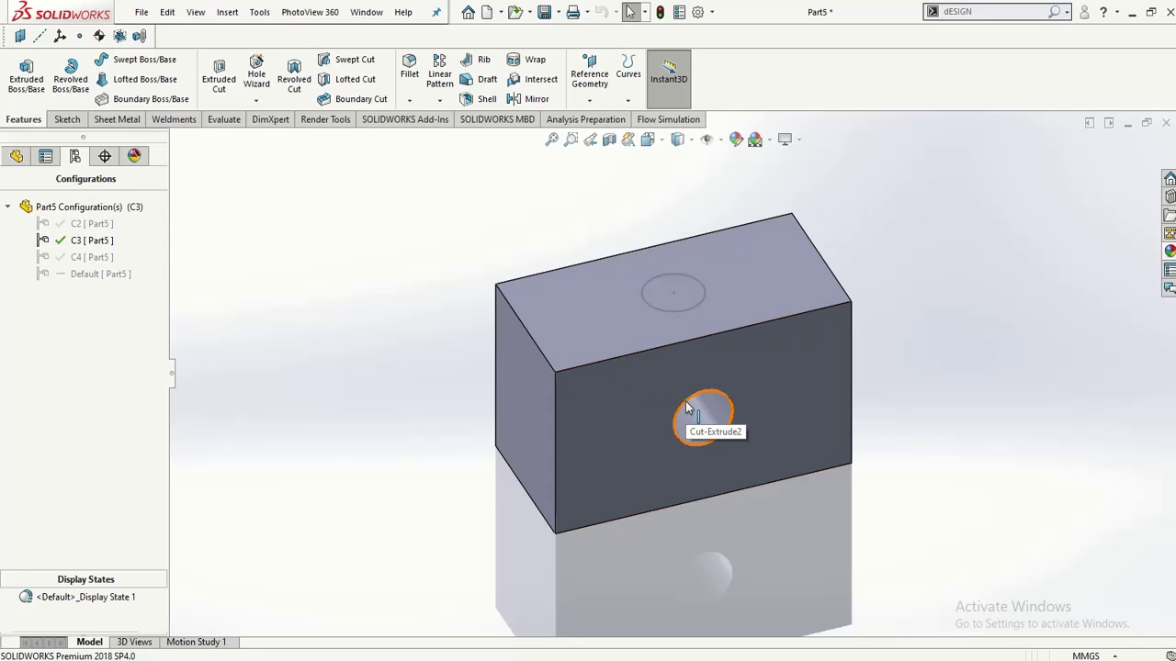
left_click(83, 242)
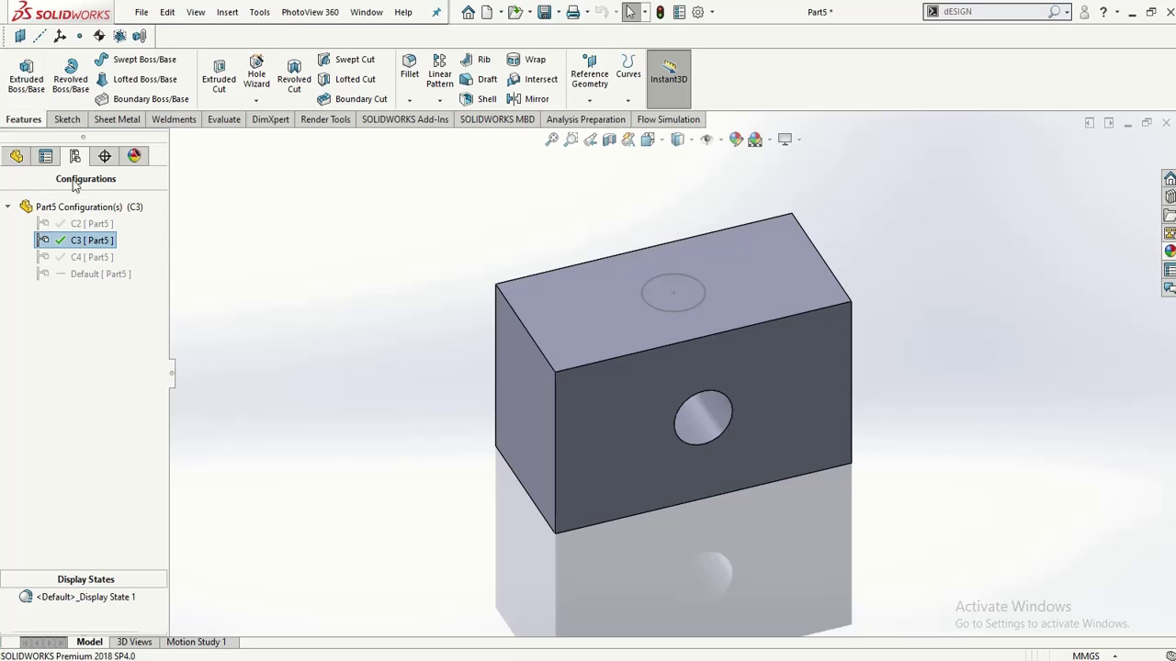
right_click(78, 206)
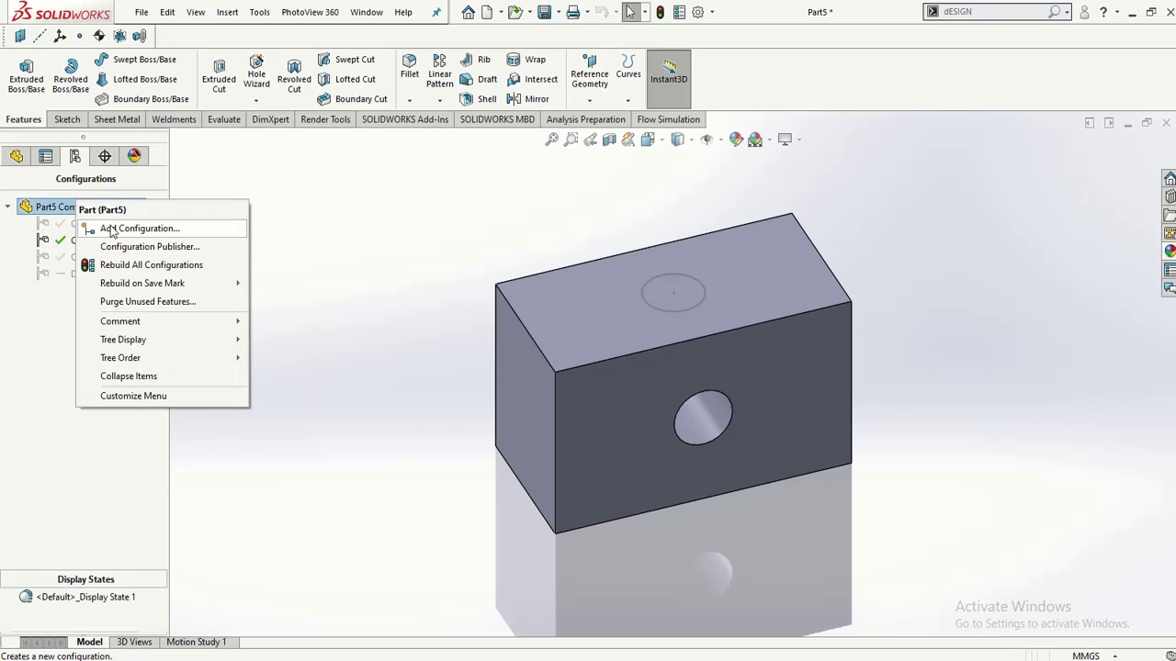
left_click(110, 231)
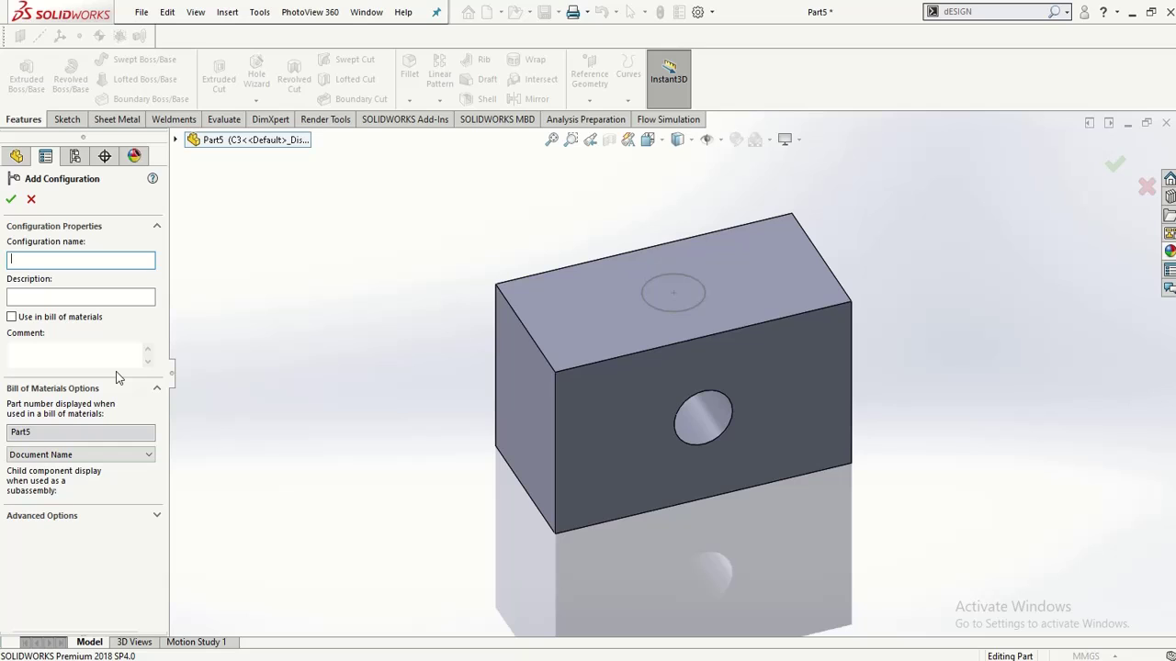
type("C5")
left_click(12, 210)
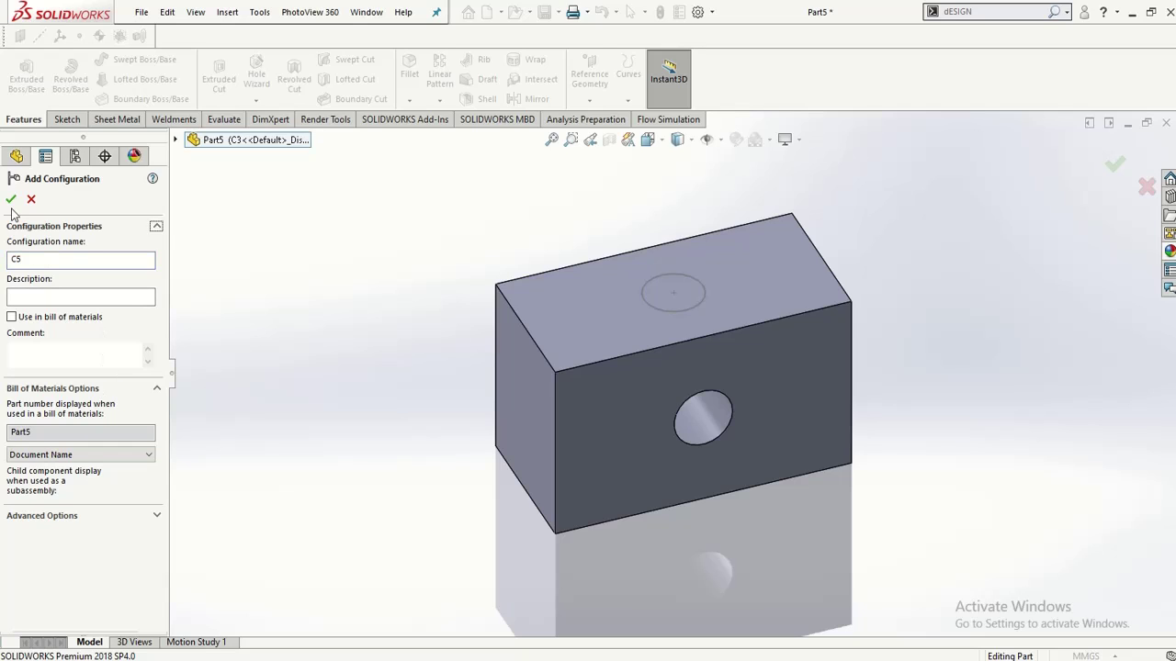
left_click(11, 201)
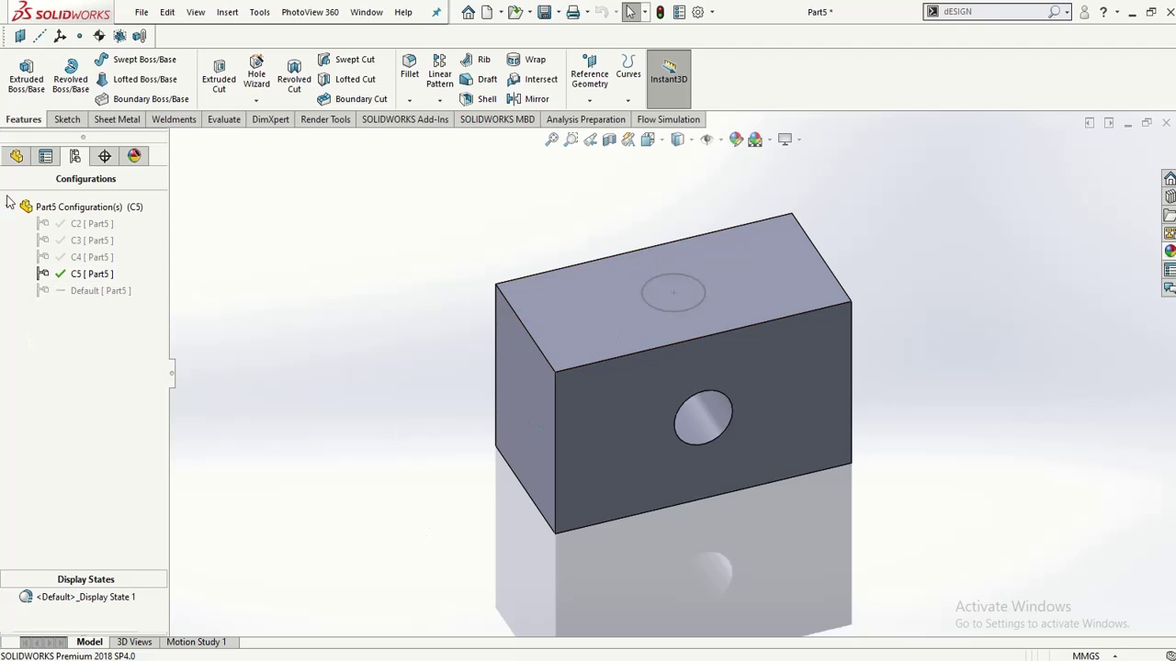
Step: Delete the horizontal hole's Cut-Extrude2 feature in configuration C5, keeping its circle sketch
left_click(16, 156)
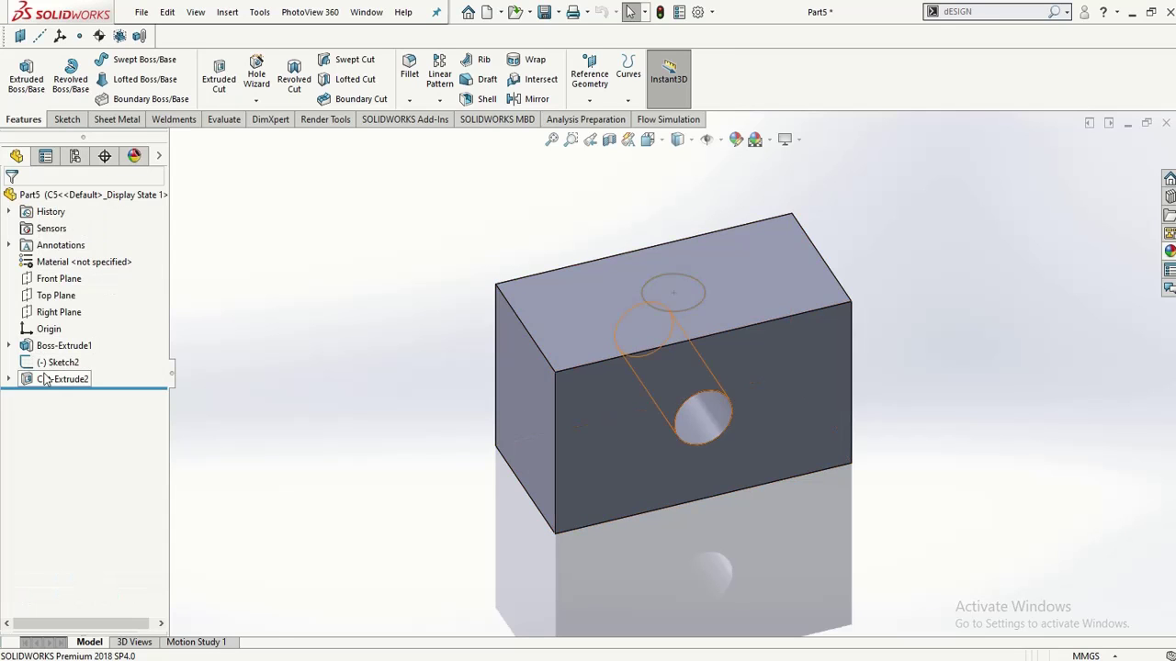
right_click(44, 378)
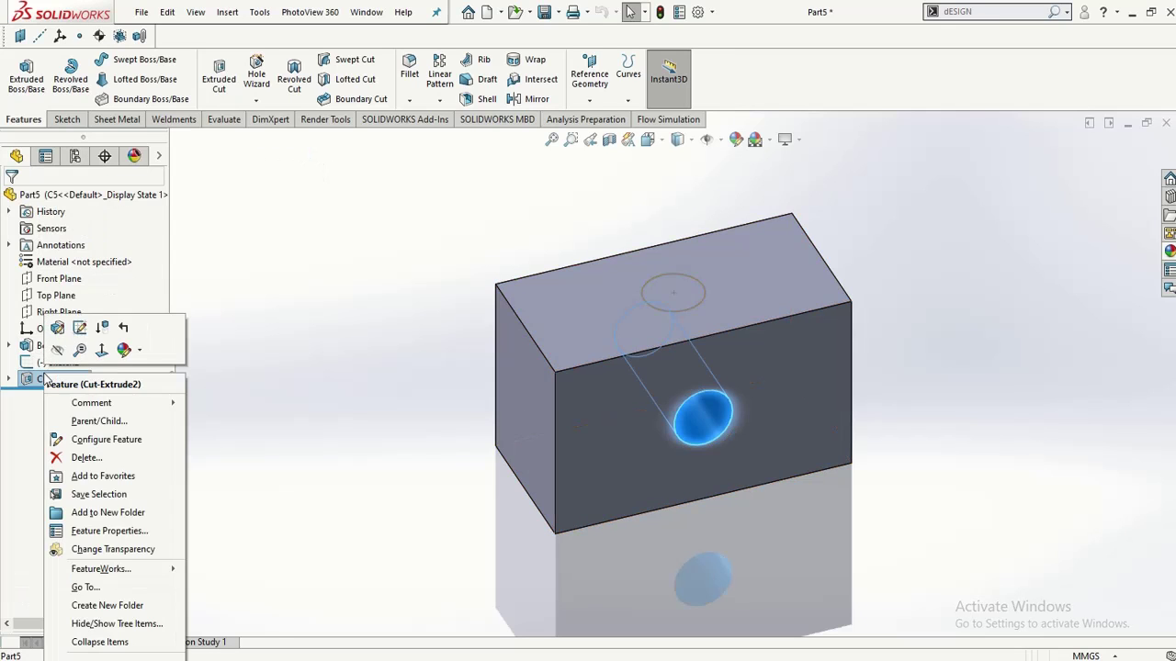
left_click(78, 458)
left_click(683, 259)
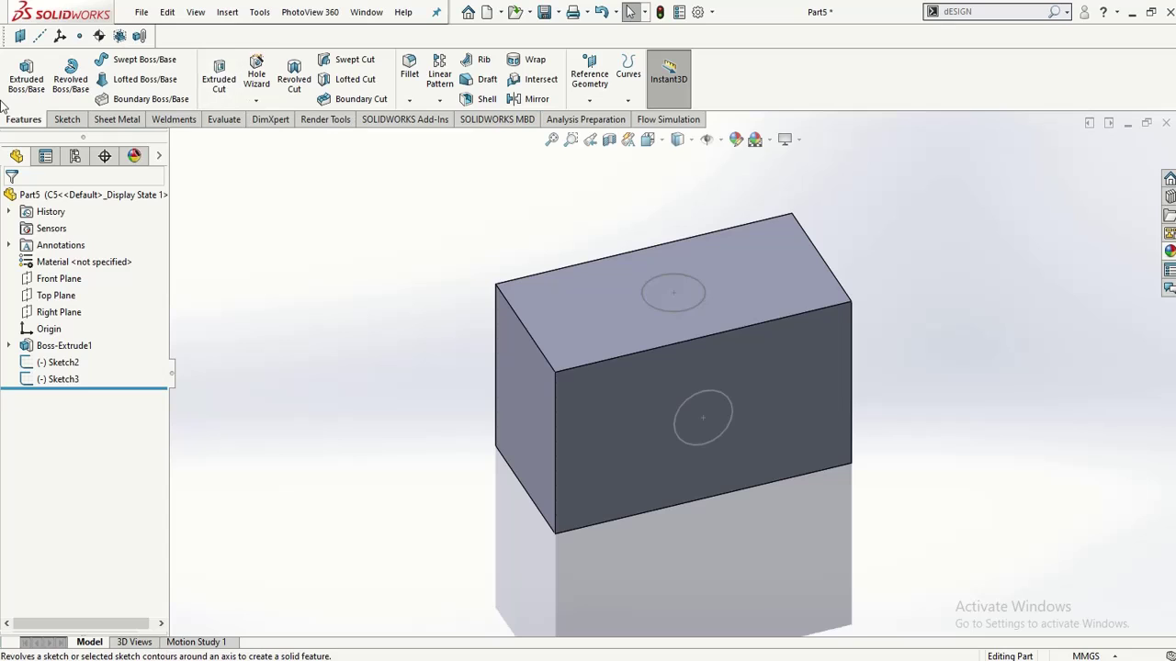
Step: Extrude the circle sketch on the block's upper face upward by 25 mm as a merged boss
left_click(26, 74)
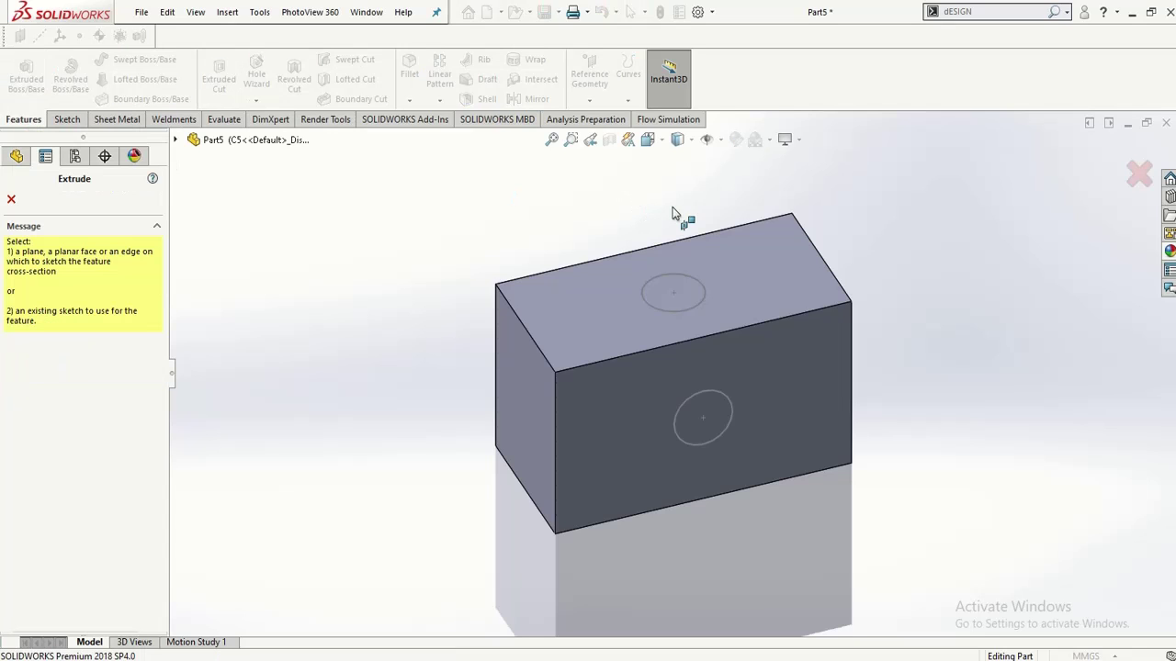
left_click(695, 278)
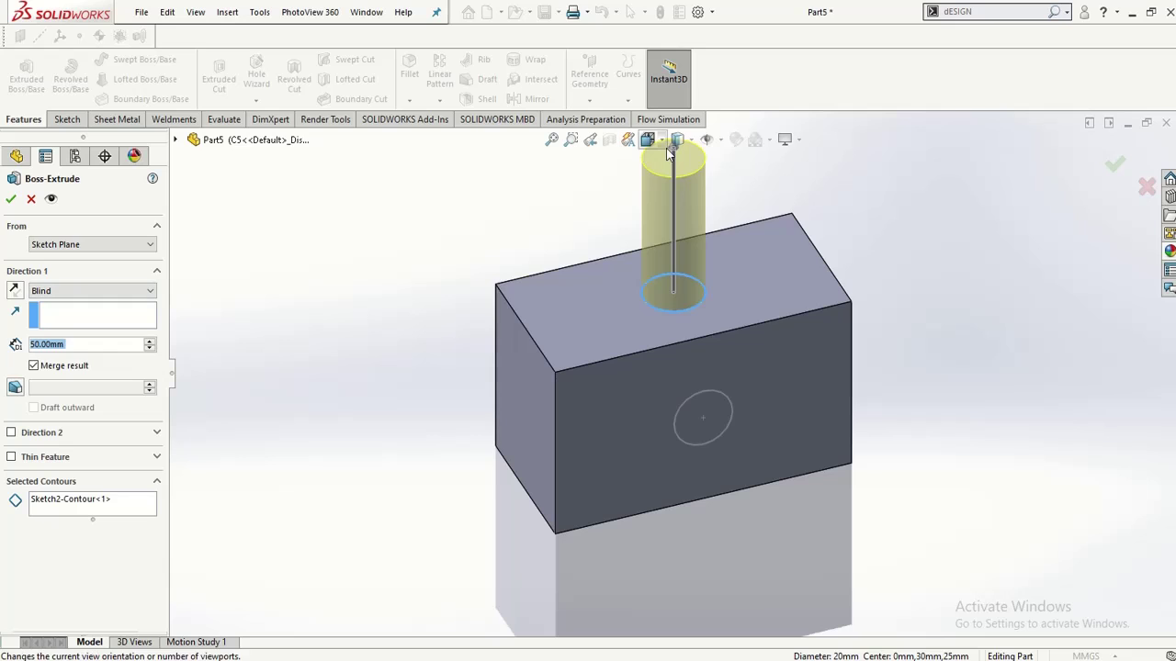
scroll(668, 283, "up", 2)
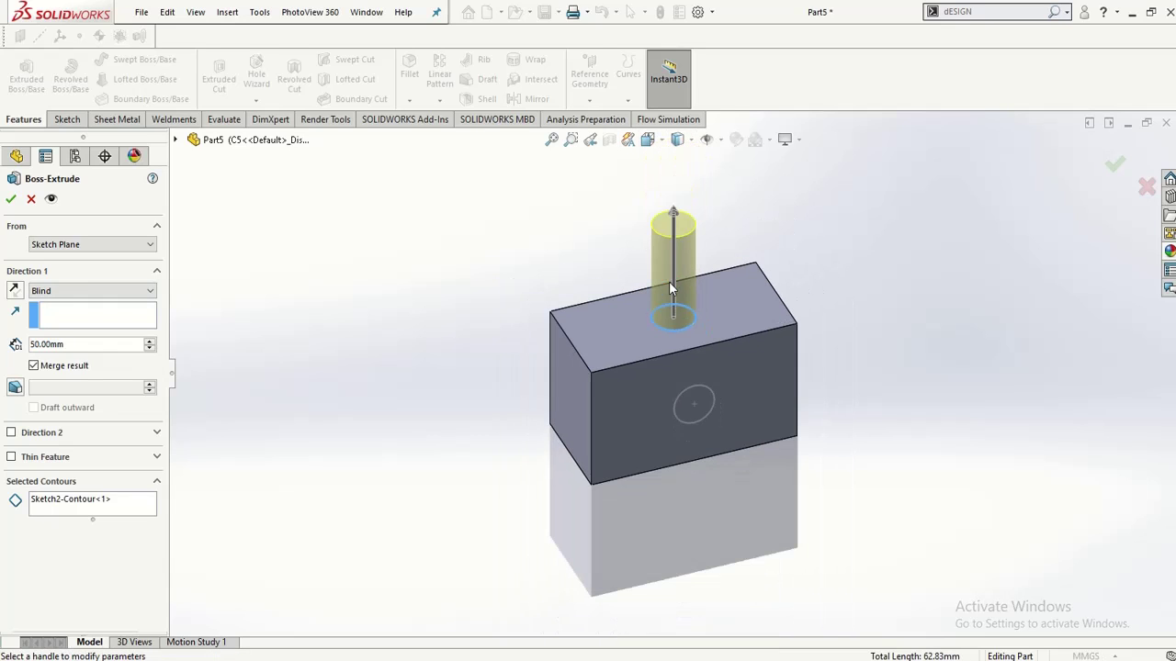
left_click_drag(673, 214, 673, 259)
left_click(10, 198)
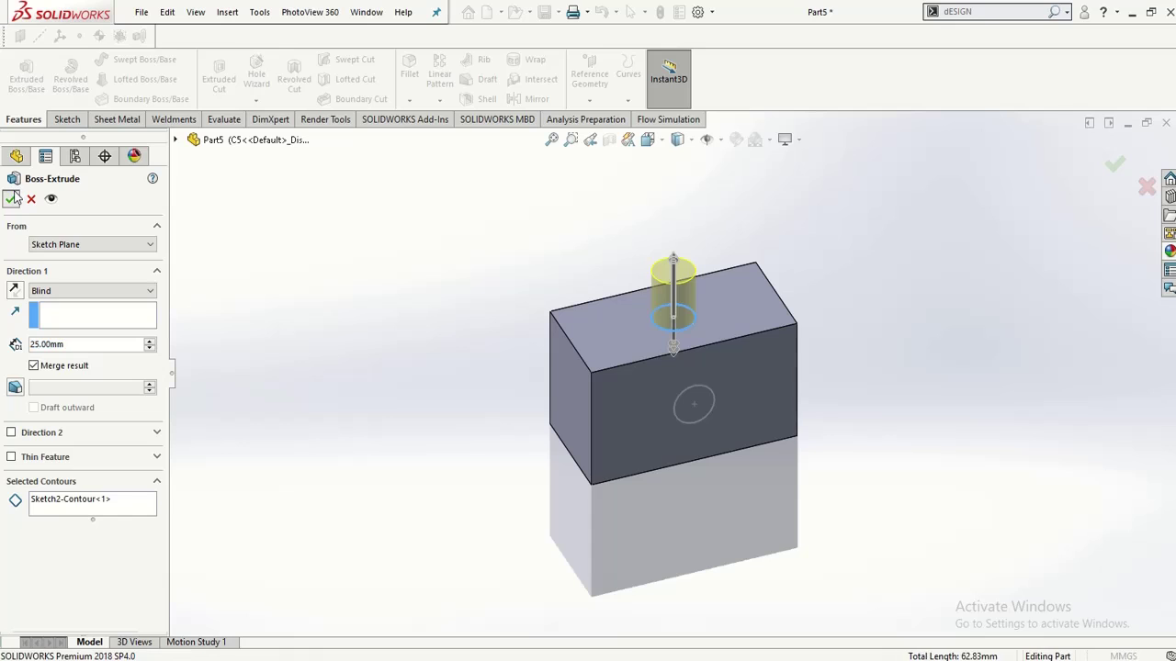
left_click(536, 267)
scroll(526, 275, "down", 3)
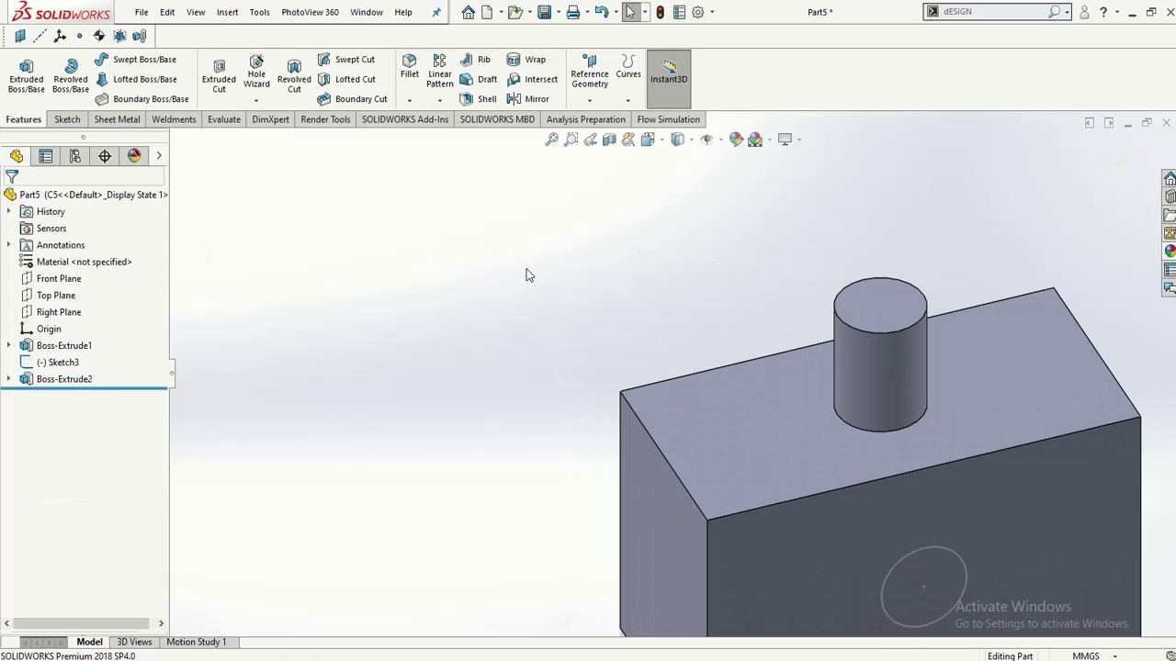
Step: Activate configurations C4 and C3 in turn to examine whether the new cylindrical boss and hole cuts appear
left_click(75, 156)
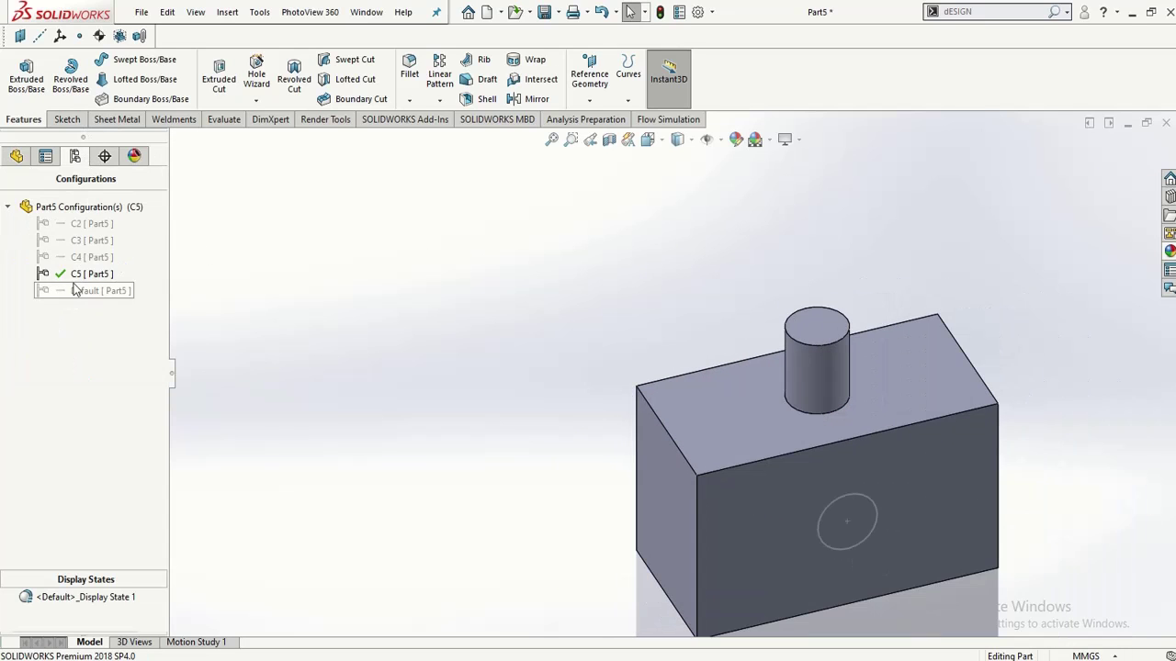
double_click(84, 258)
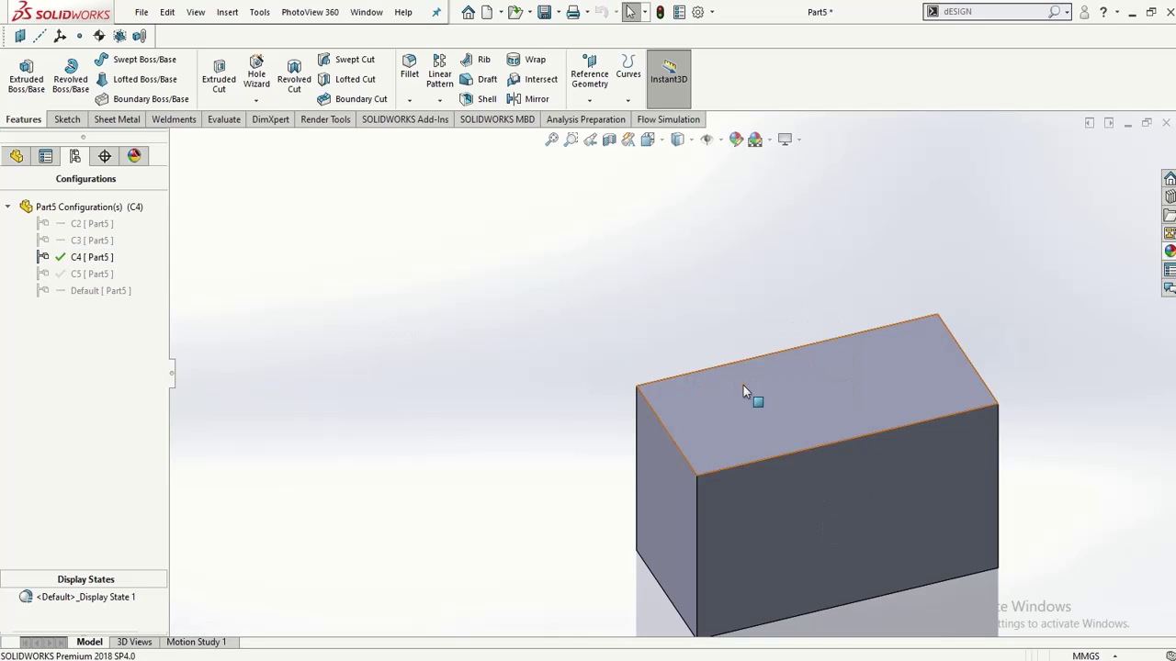
scroll(634, 447, "up", 1)
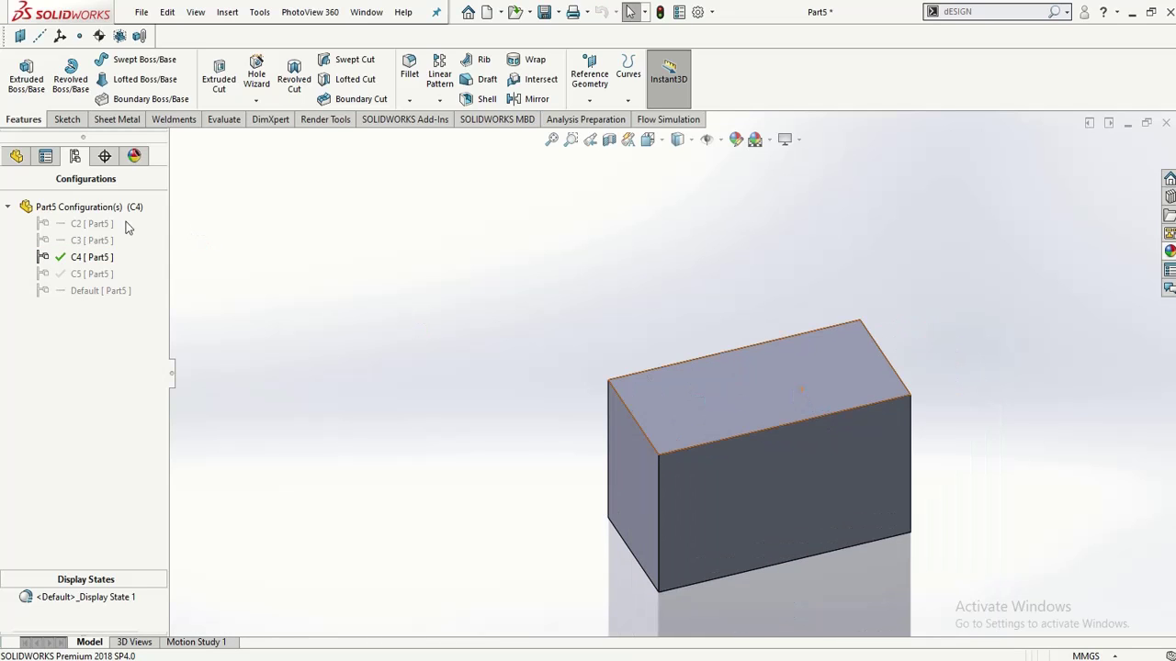
double_click(92, 241)
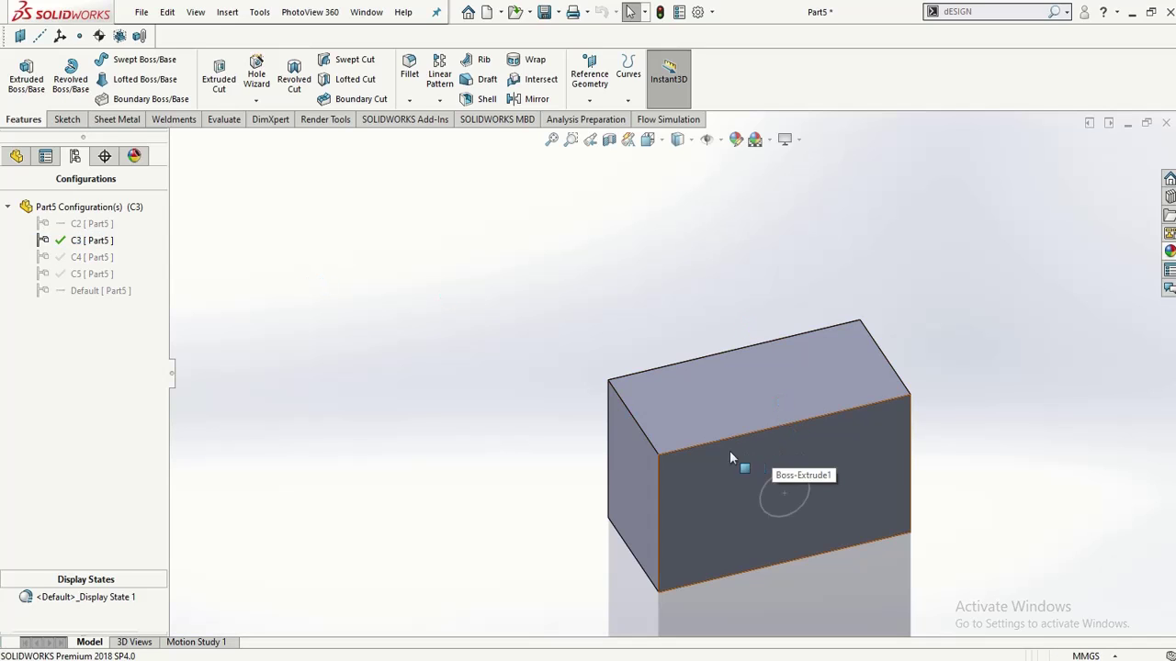
scroll(756, 404, "down", 2)
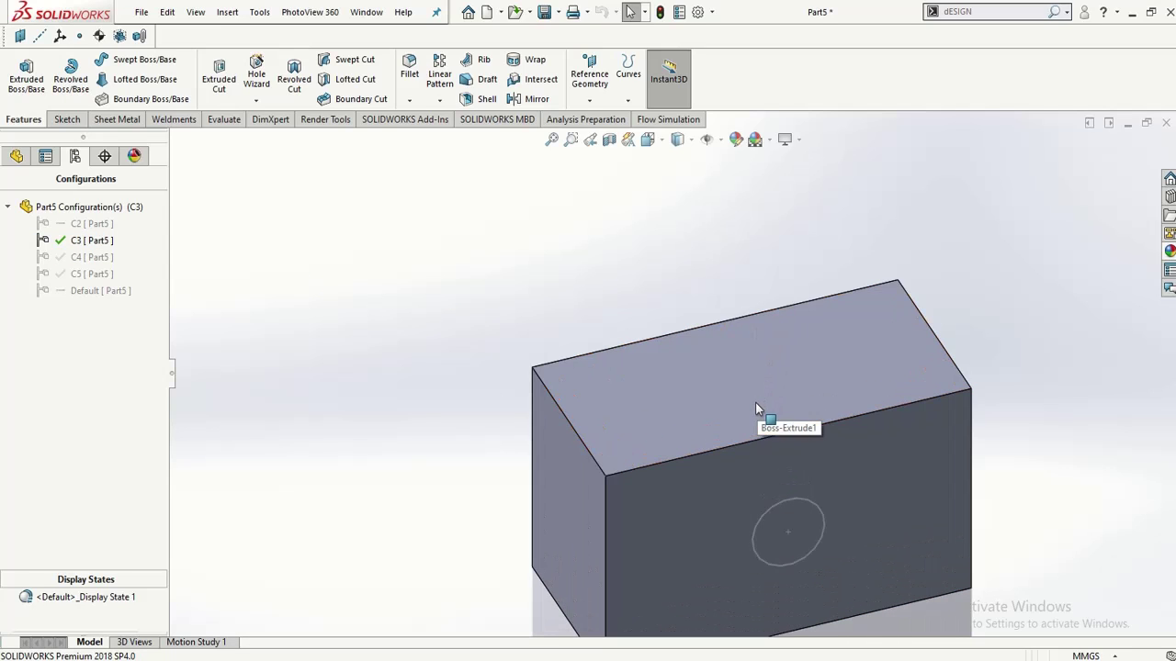
scroll(756, 408, "up", 2)
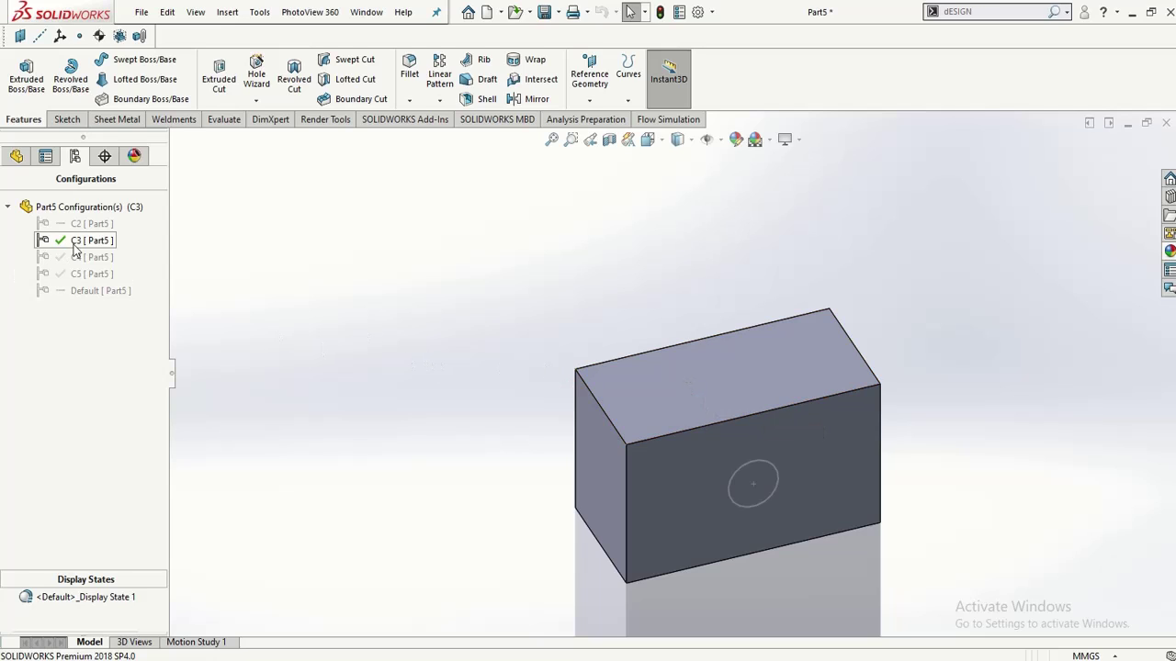
middle_click_drag(961, 566, 850, 480)
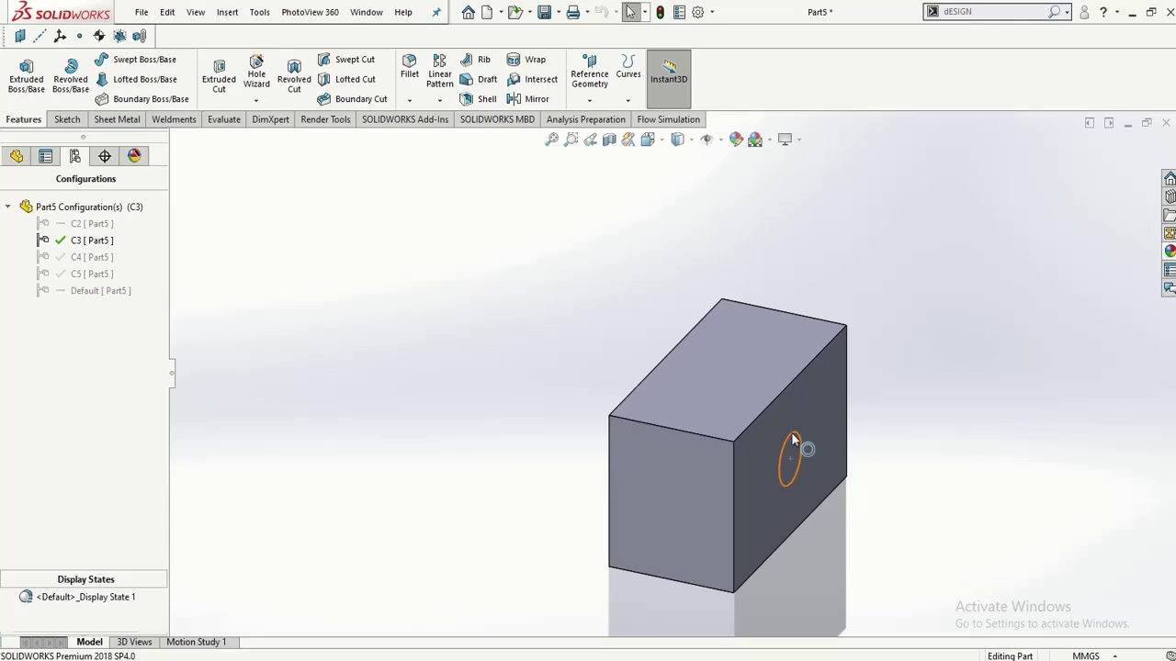
Step: Cycle through configurations C5, C2, C3, C4 and Default, returning to C5, to compare the block's geometry in each
double_click(66, 273)
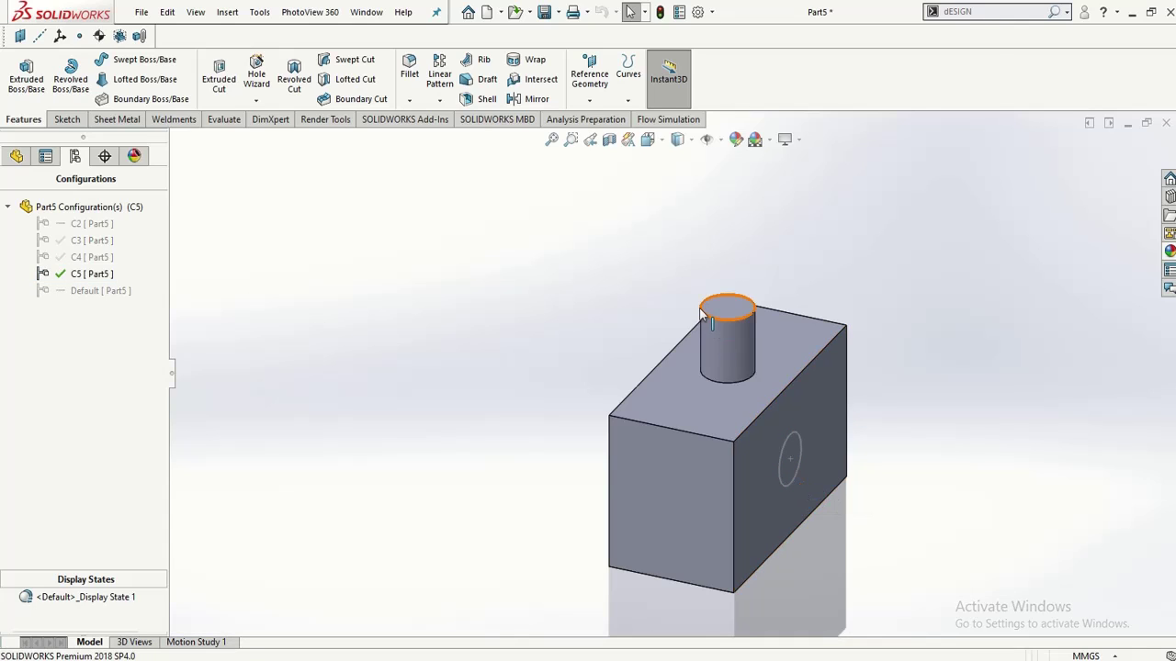
double_click(92, 223)
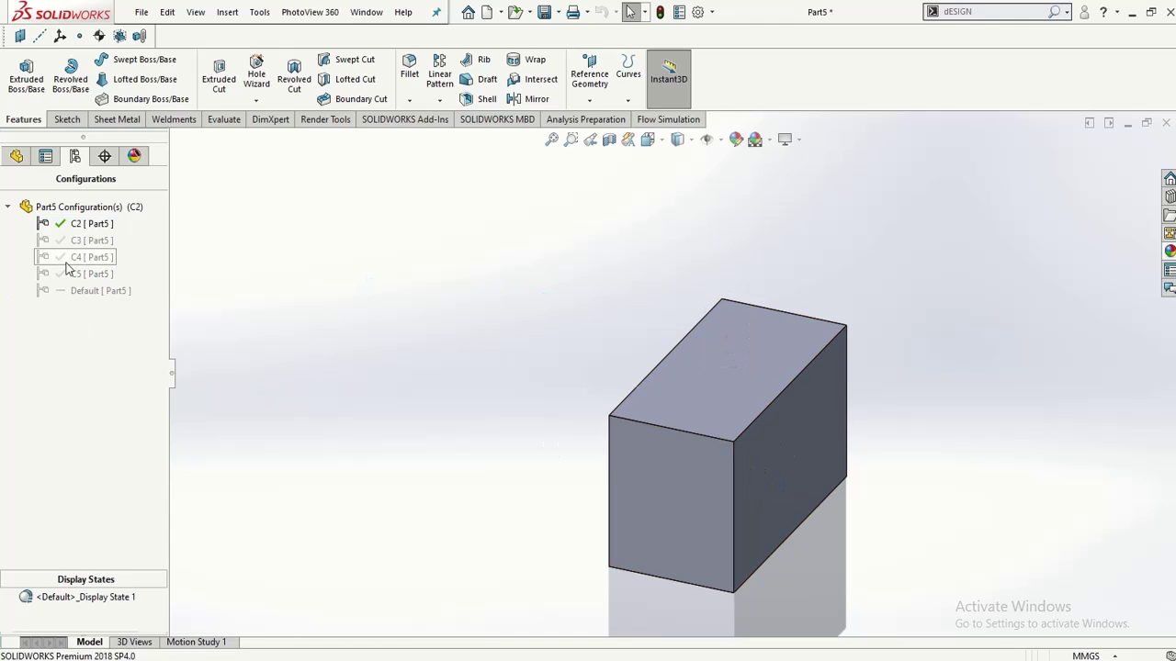
double_click(87, 240)
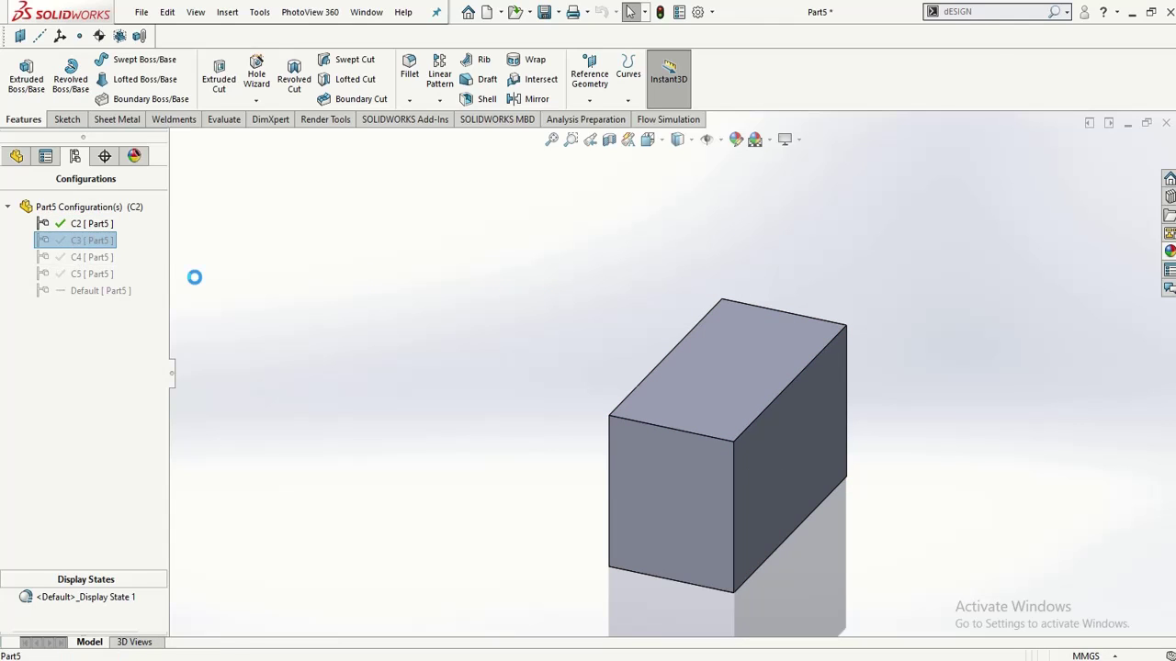
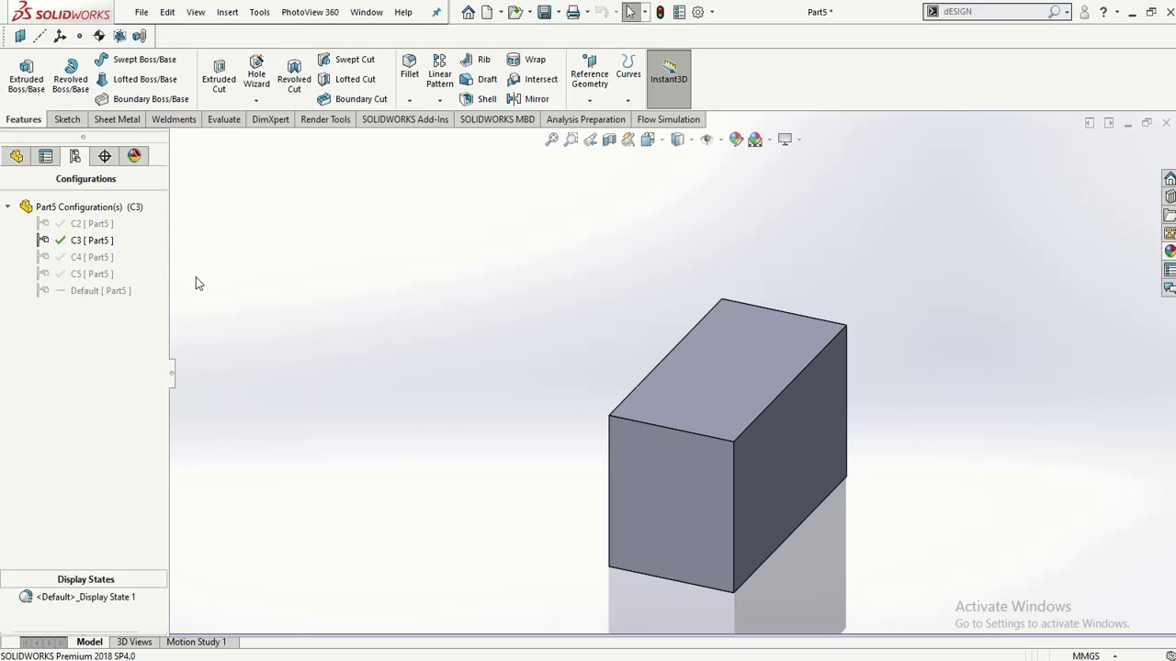
double_click(80, 256)
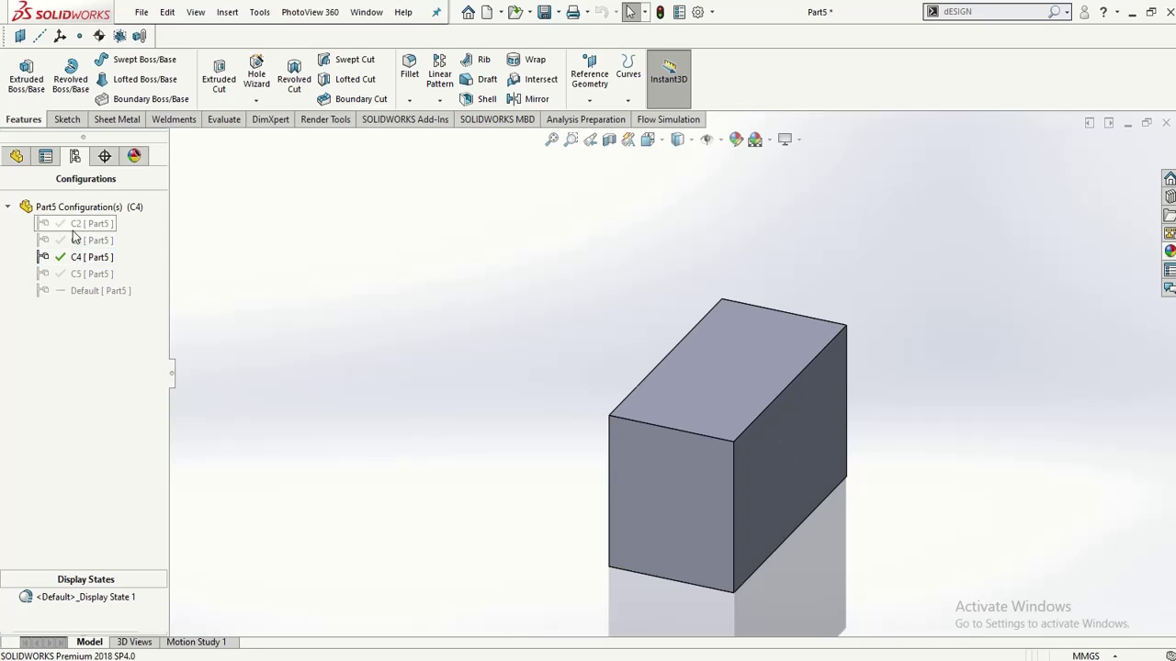
double_click(76, 290)
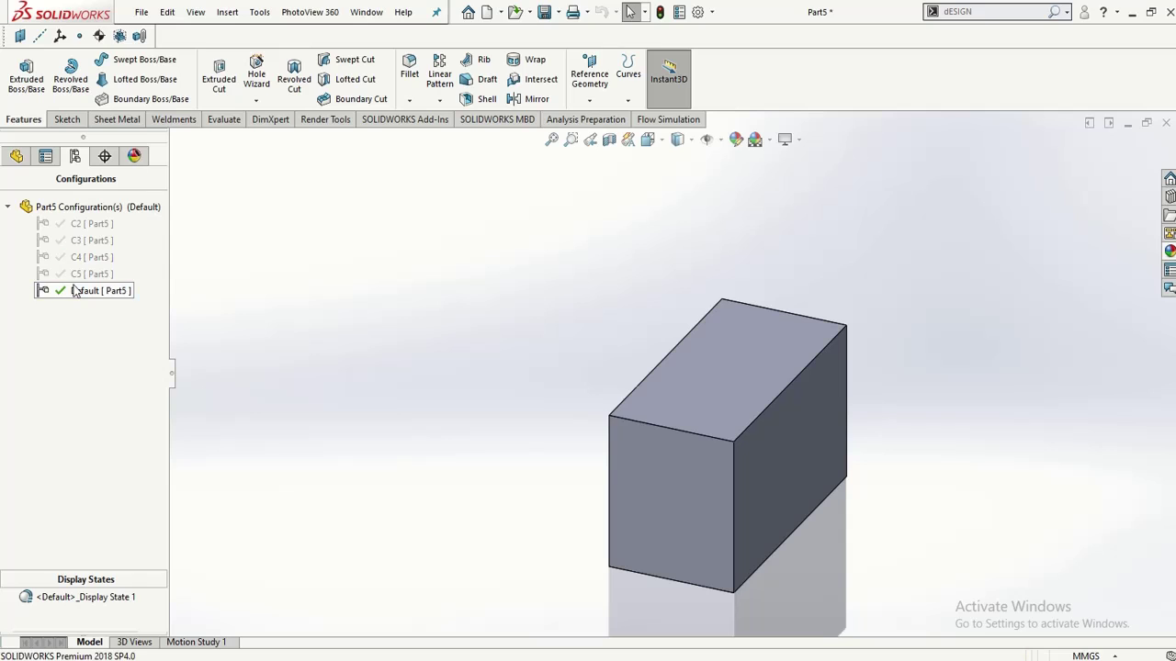
left_click(682, 355)
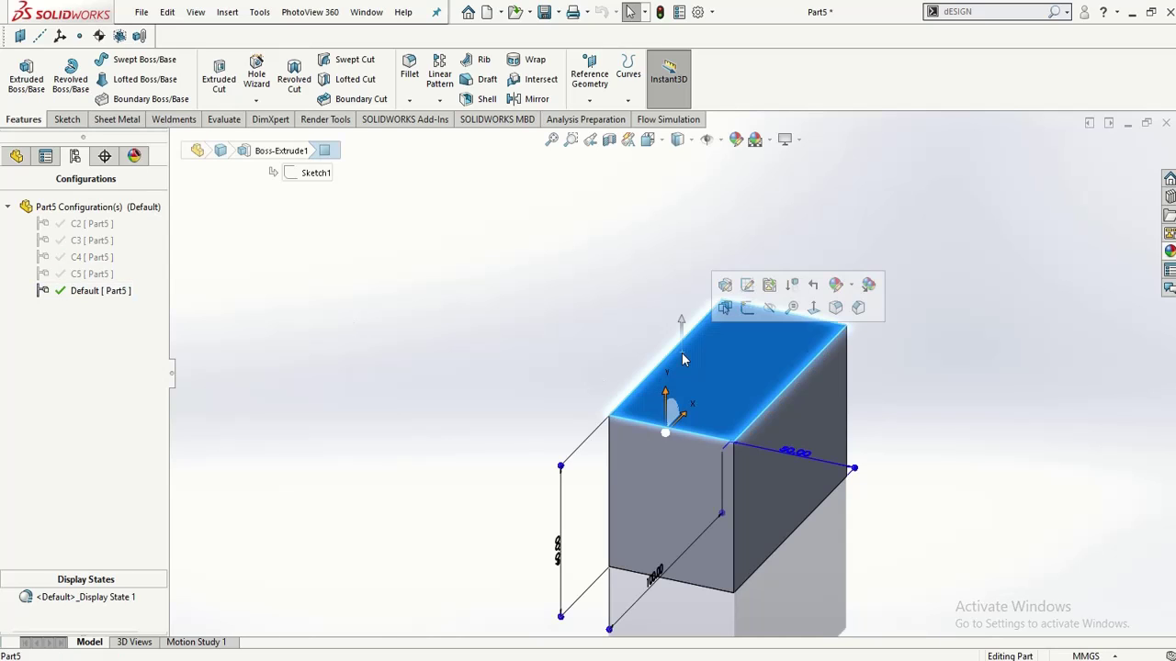
left_click(562, 352)
double_click(76, 240)
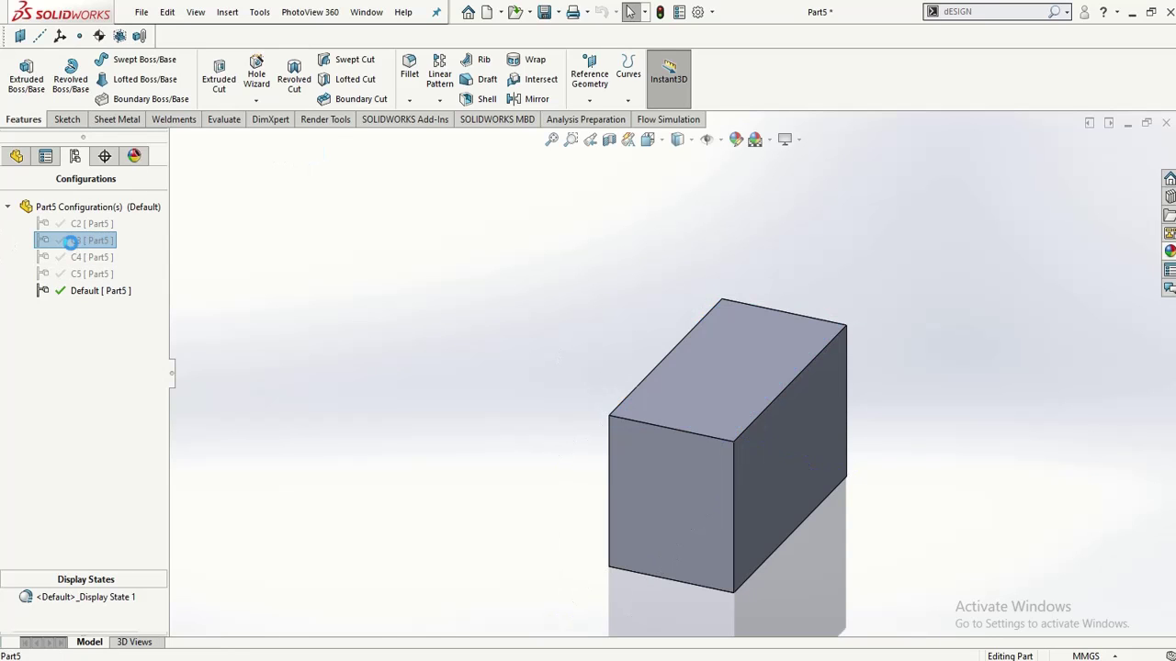
double_click(77, 274)
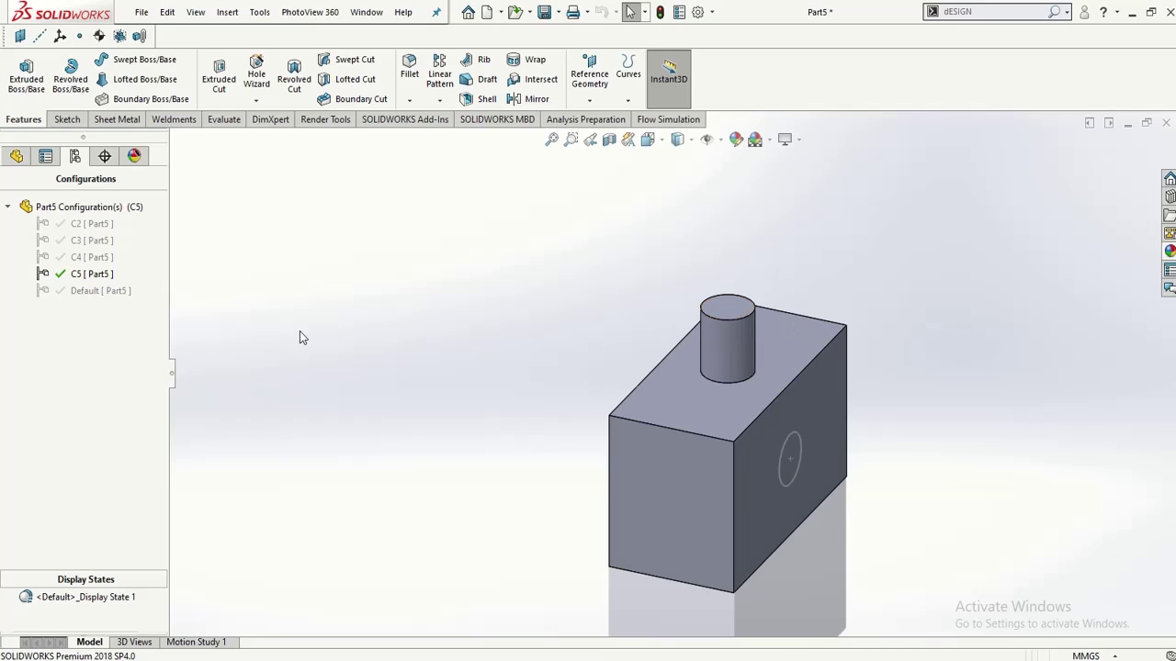
Step: Activate the Default configuration and add another configuration named C6 to the part
double_click(74, 291)
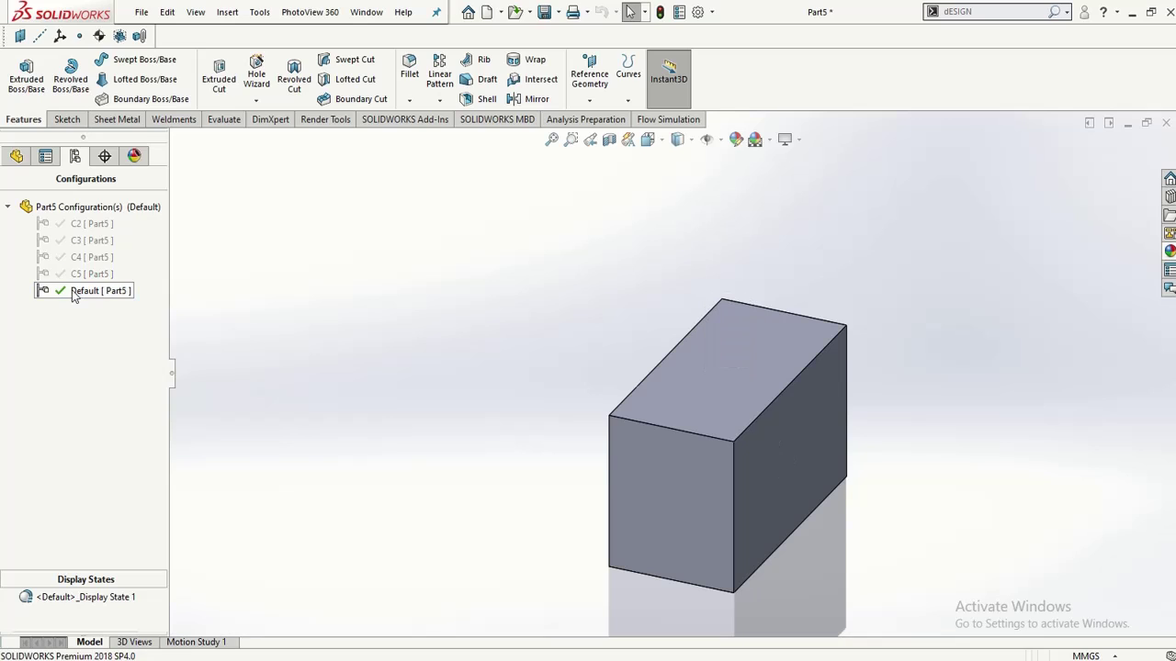
right_click(74, 291)
left_click(62, 291)
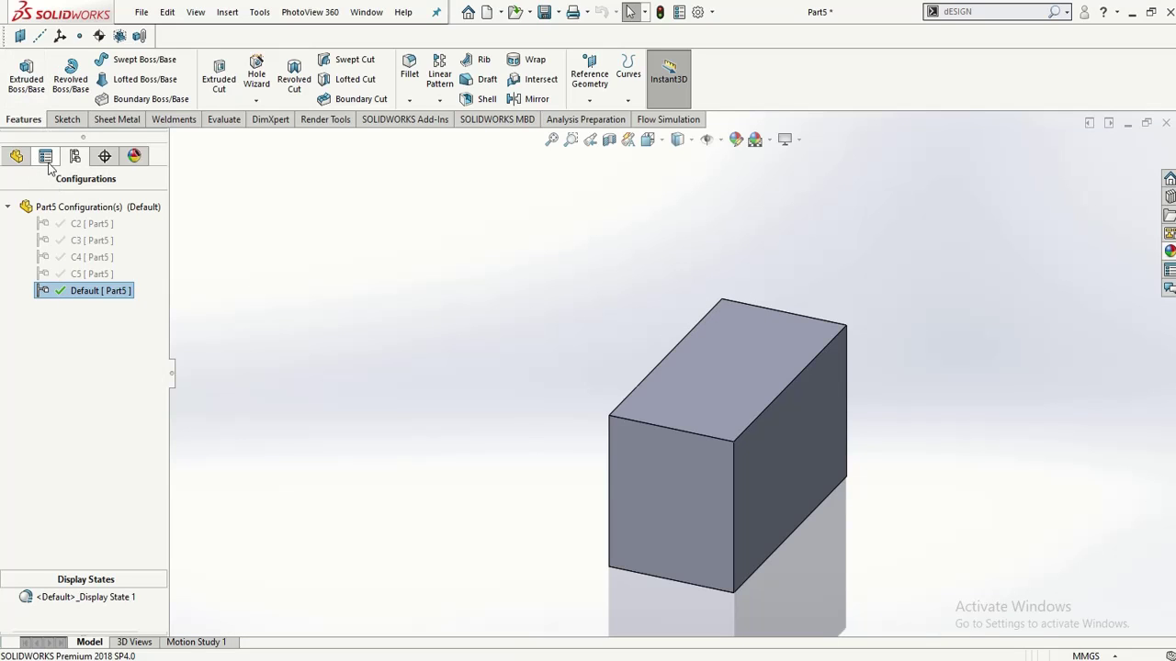
right_click(70, 208)
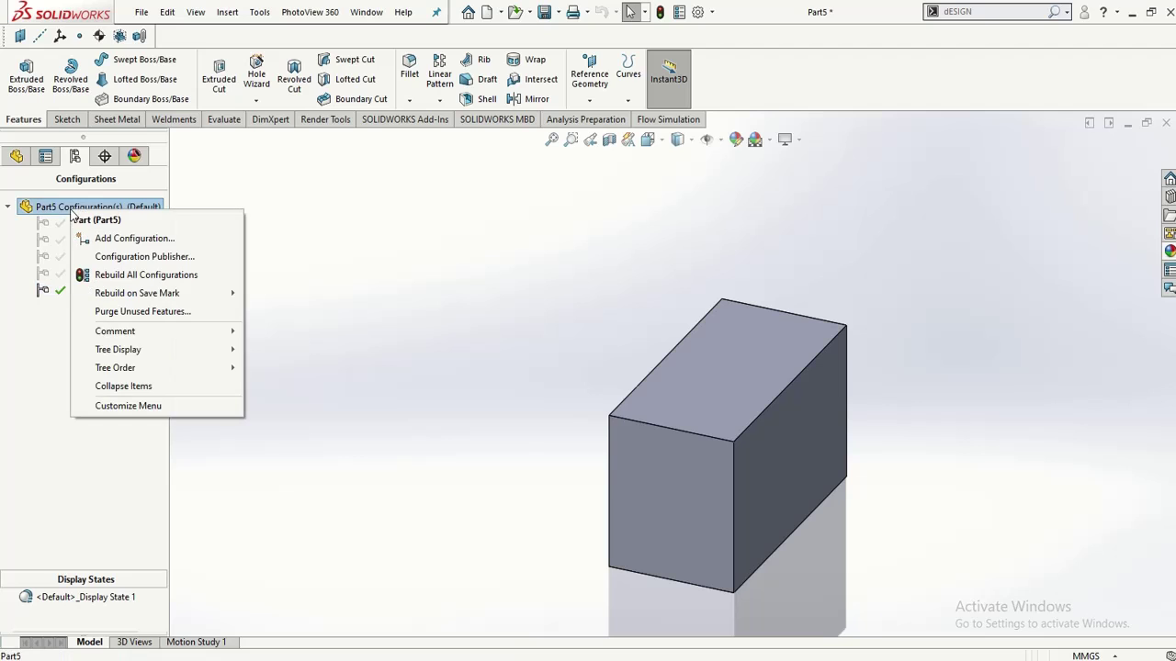
left_click(89, 238)
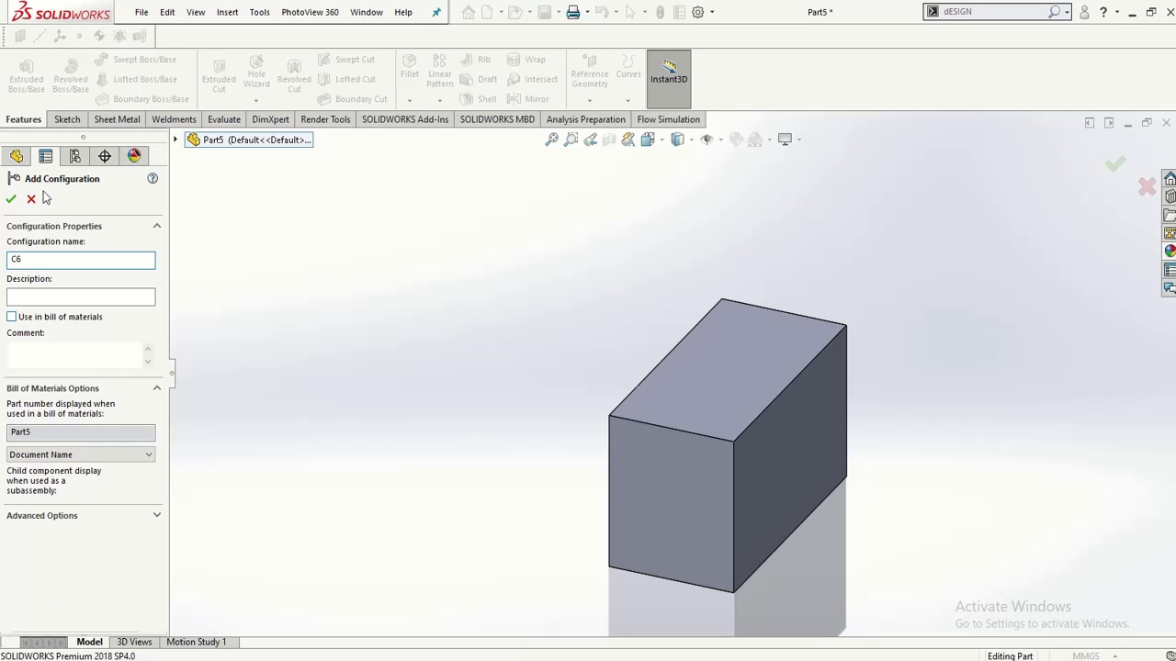
left_click(11, 198)
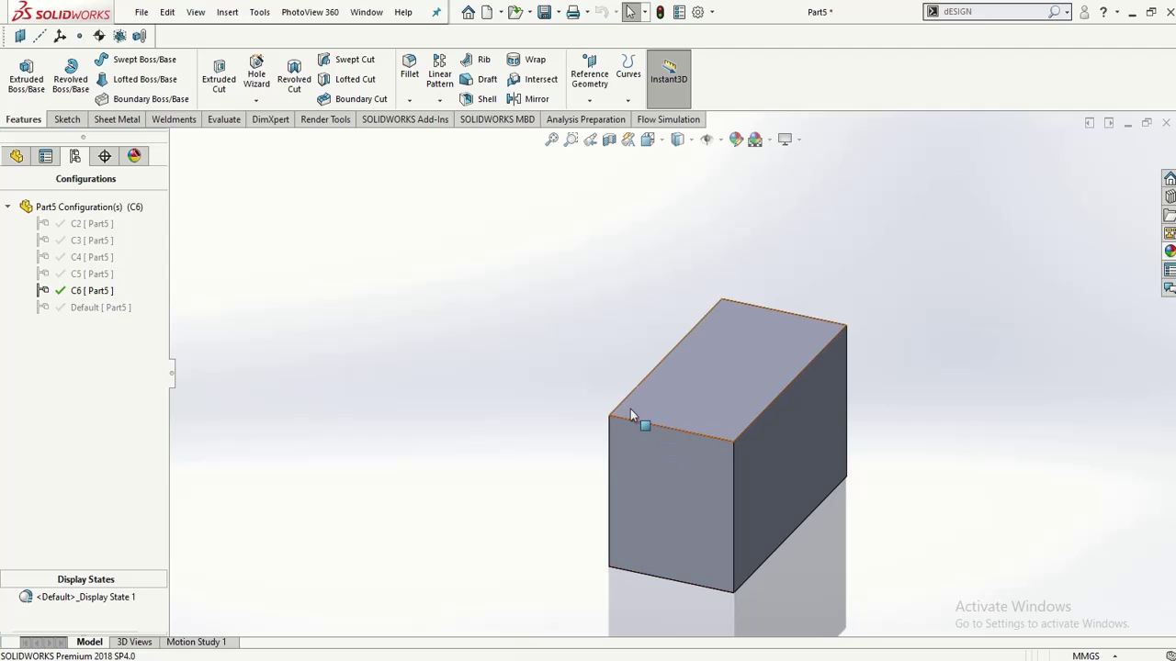
Step: Start a sketch on the block's upper face and draw a circle of about 7.2 mm radius near its middle
left_click(653, 375)
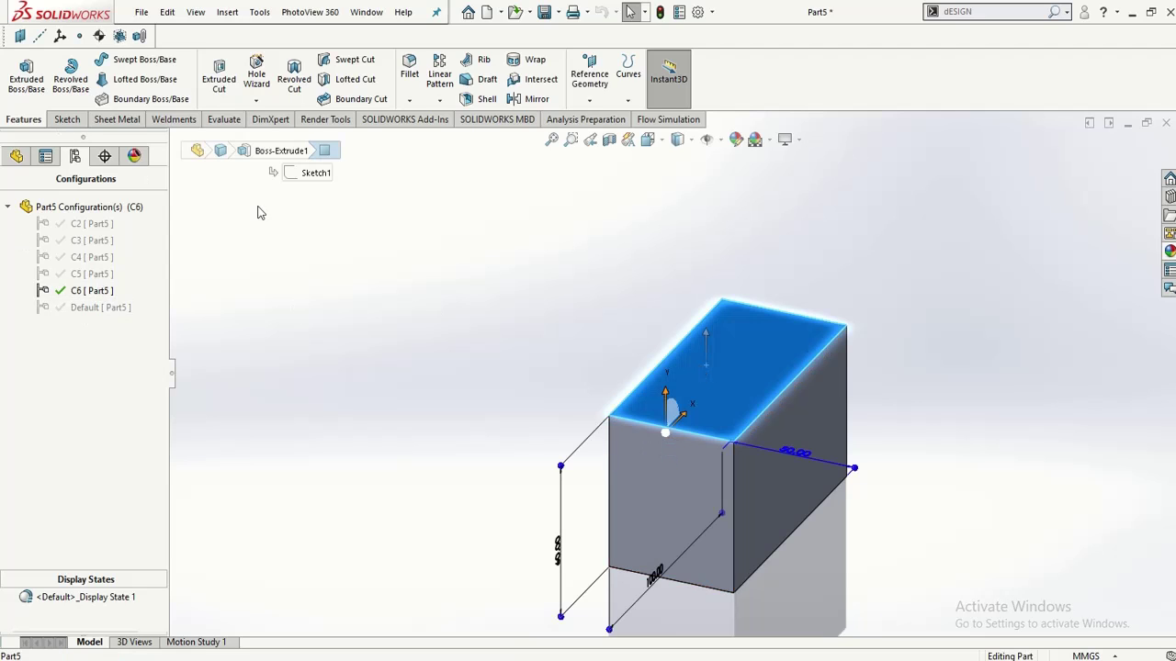
left_click(68, 119)
left_click(22, 75)
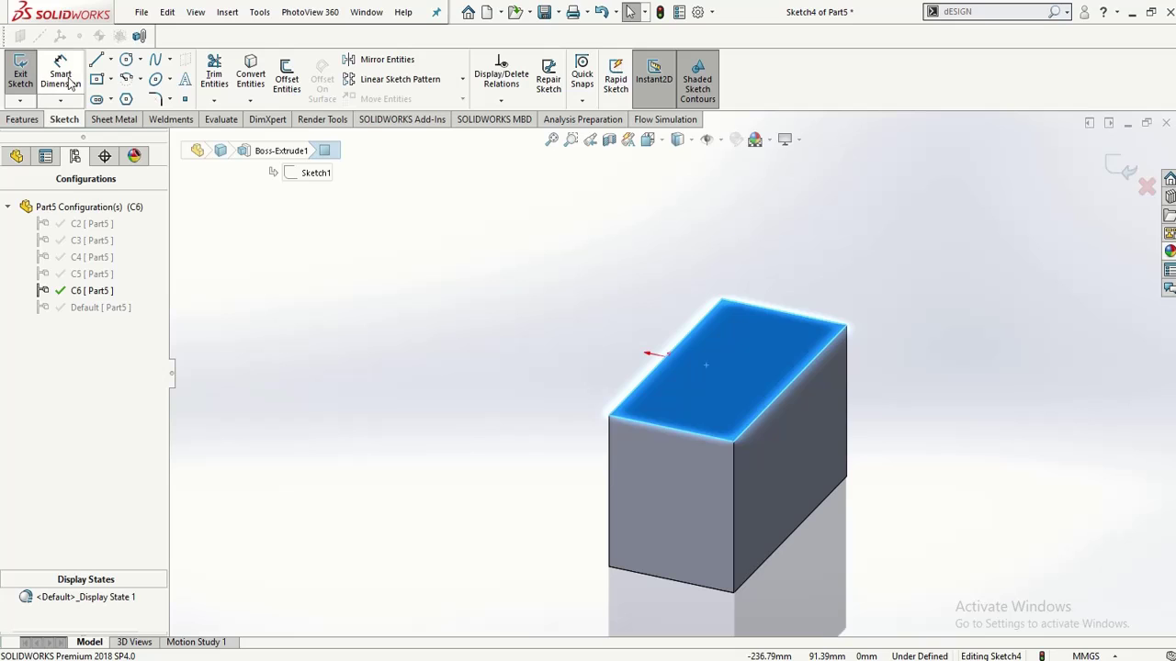
left_click(125, 59)
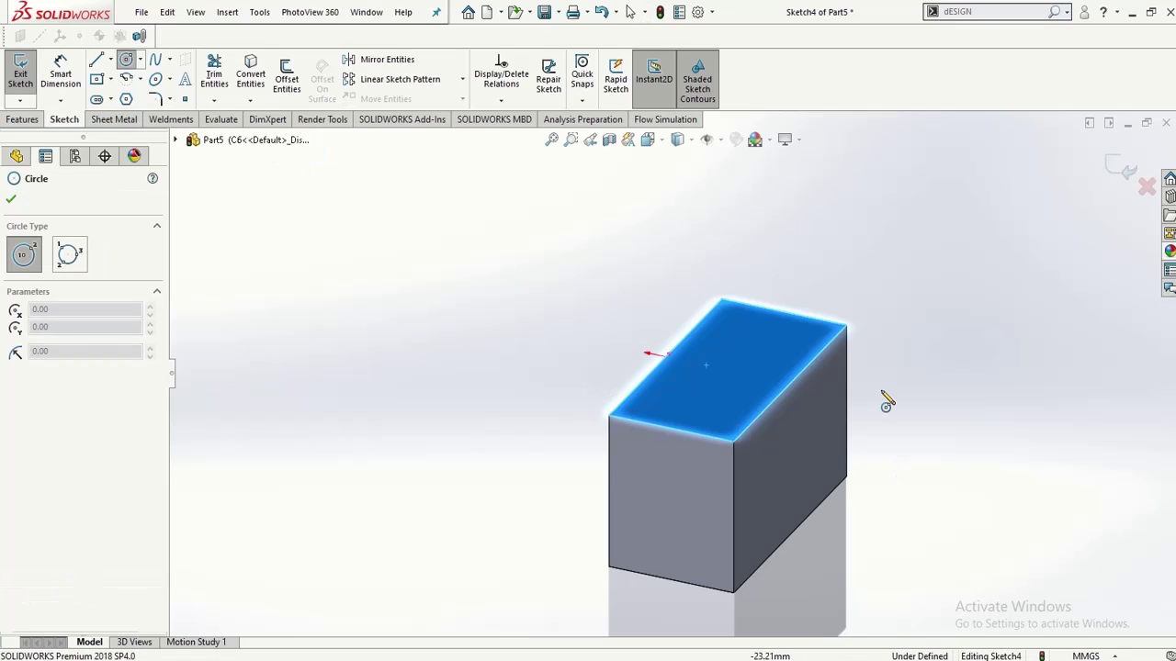
left_click(734, 372)
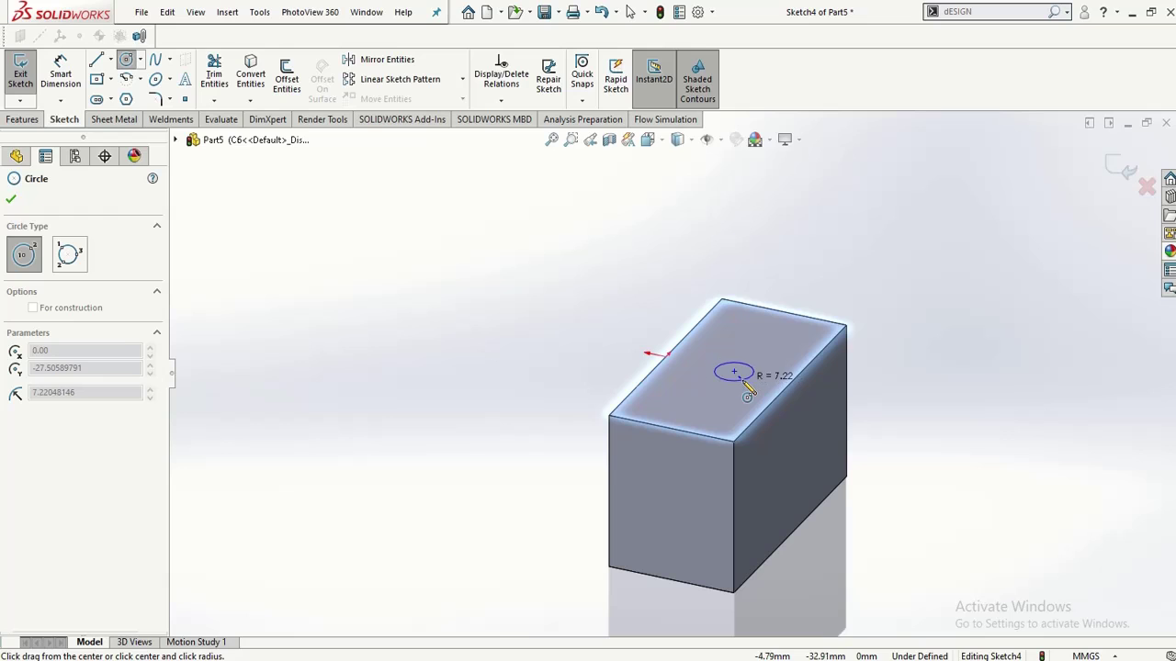
left_click(745, 380)
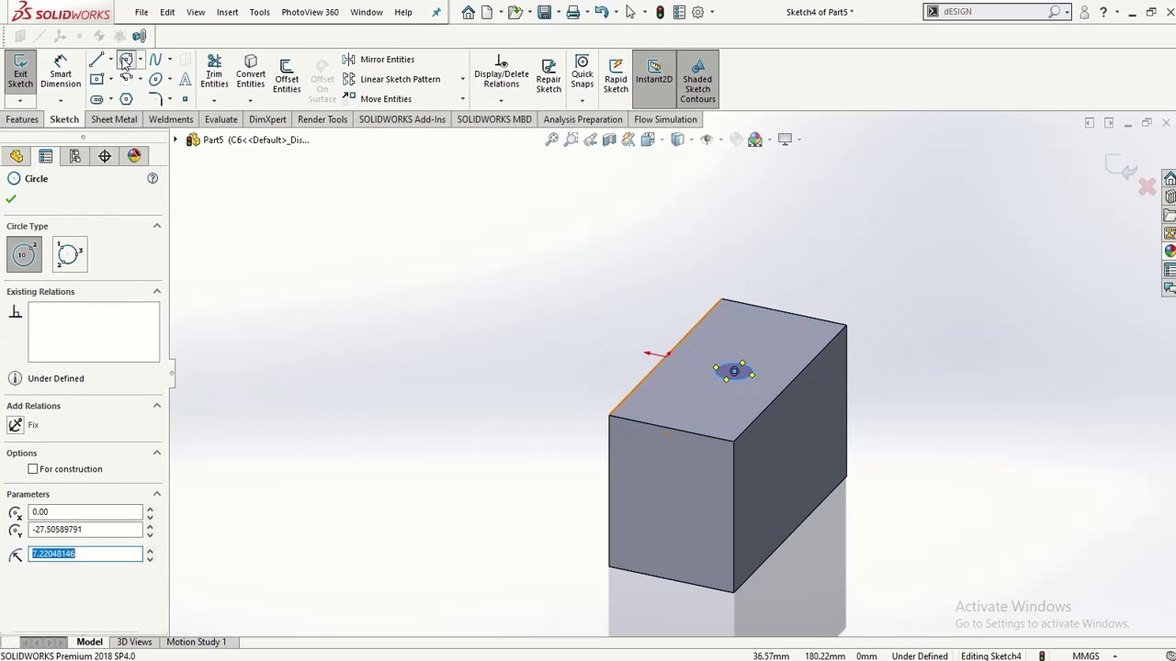
Step: Extrude the circle on the block's top face upward 41 mm as a blind boss
key("Escape")
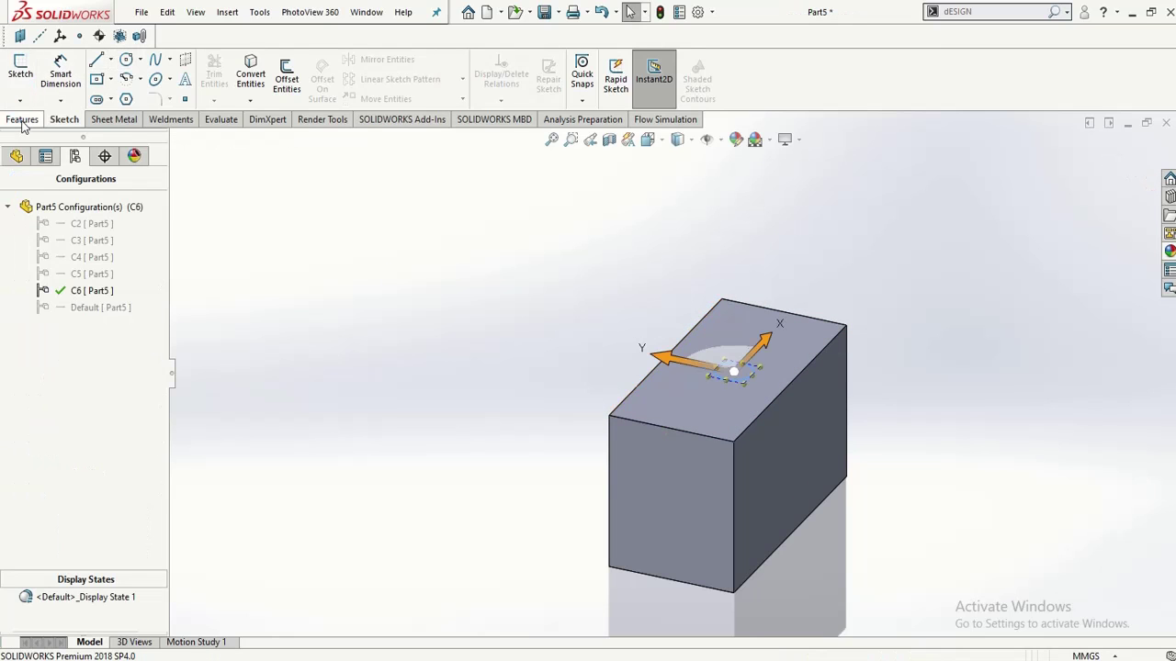
left_click(22, 119)
left_click(26, 73)
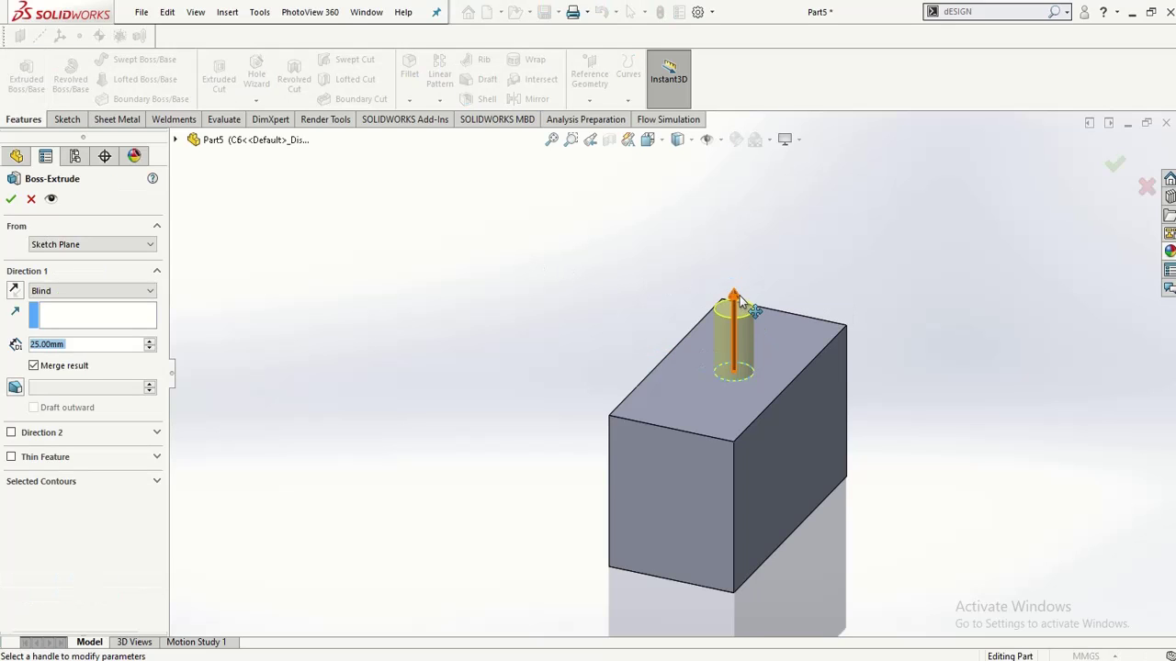
left_click_drag(733, 296, 740, 267)
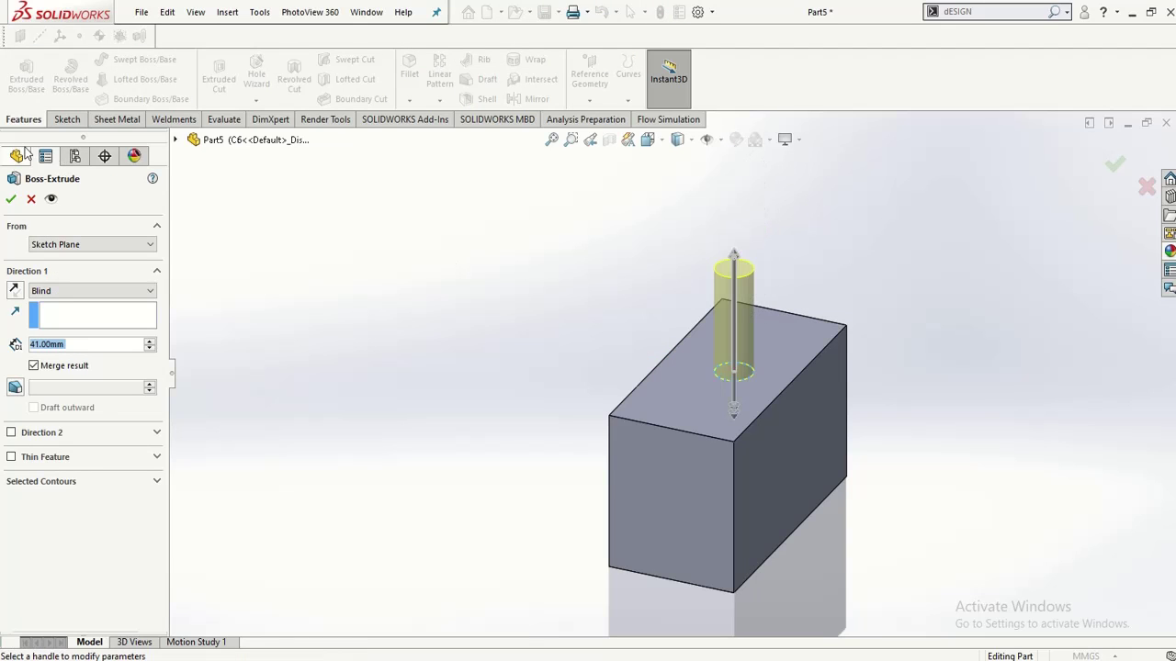
left_click(13, 198)
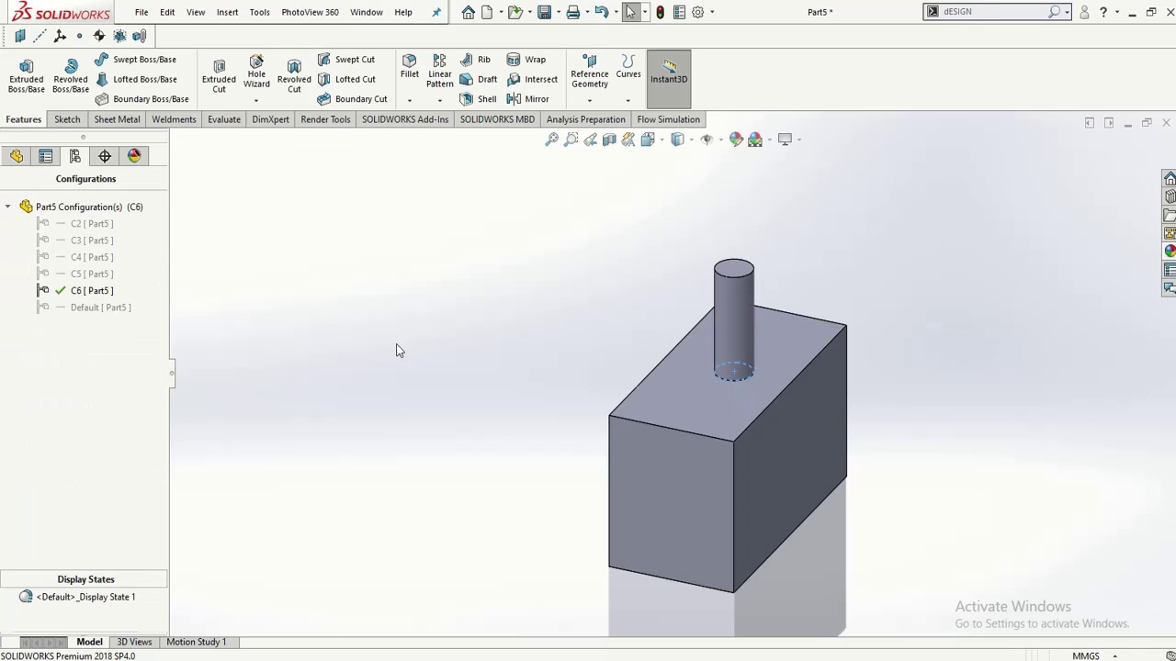
Step: Switch through the Default, C6, C5, C4 and C3 configurations to compare the model, and return to C6
double_click(92, 307)
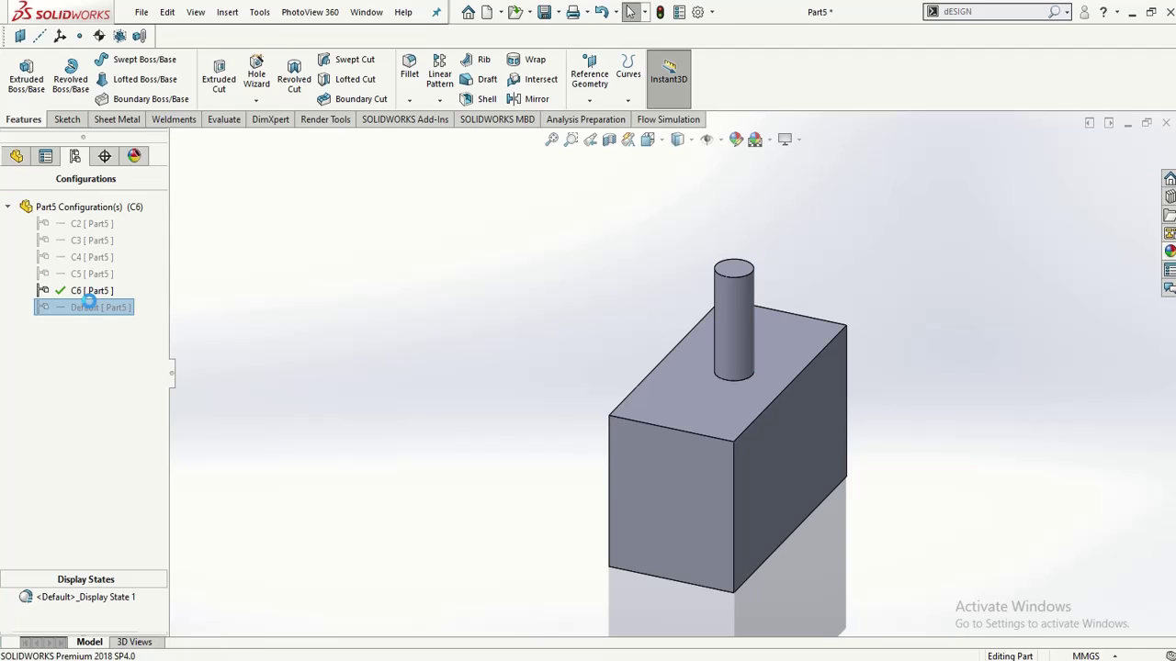
double_click(85, 290)
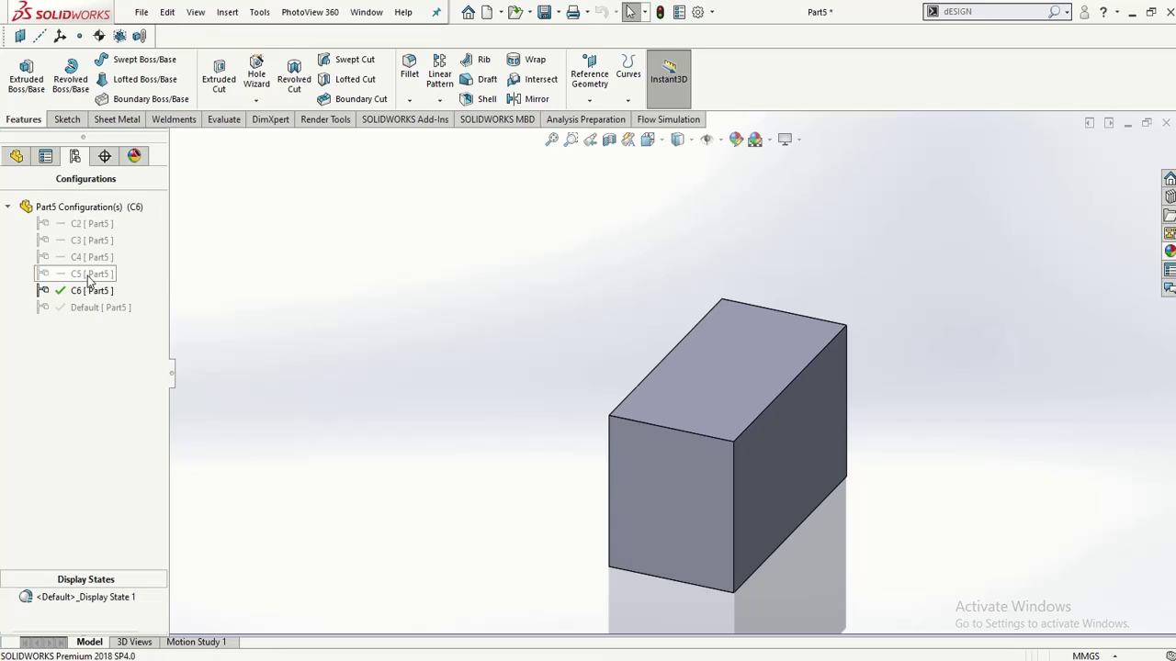
double_click(86, 274)
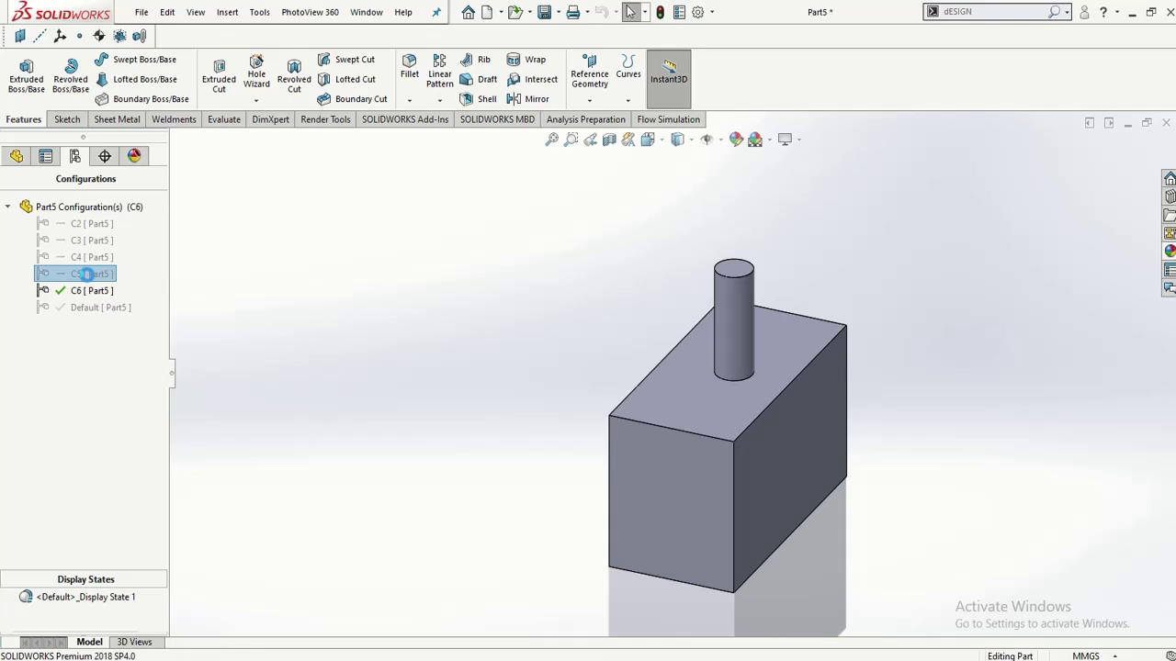
double_click(87, 258)
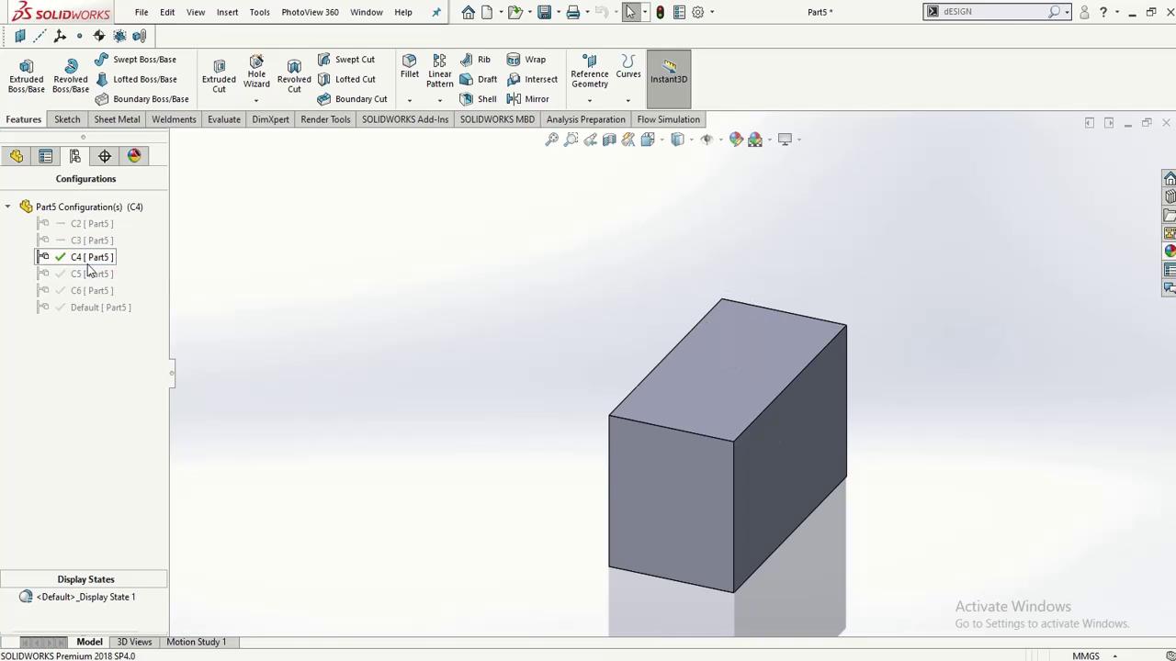
double_click(84, 241)
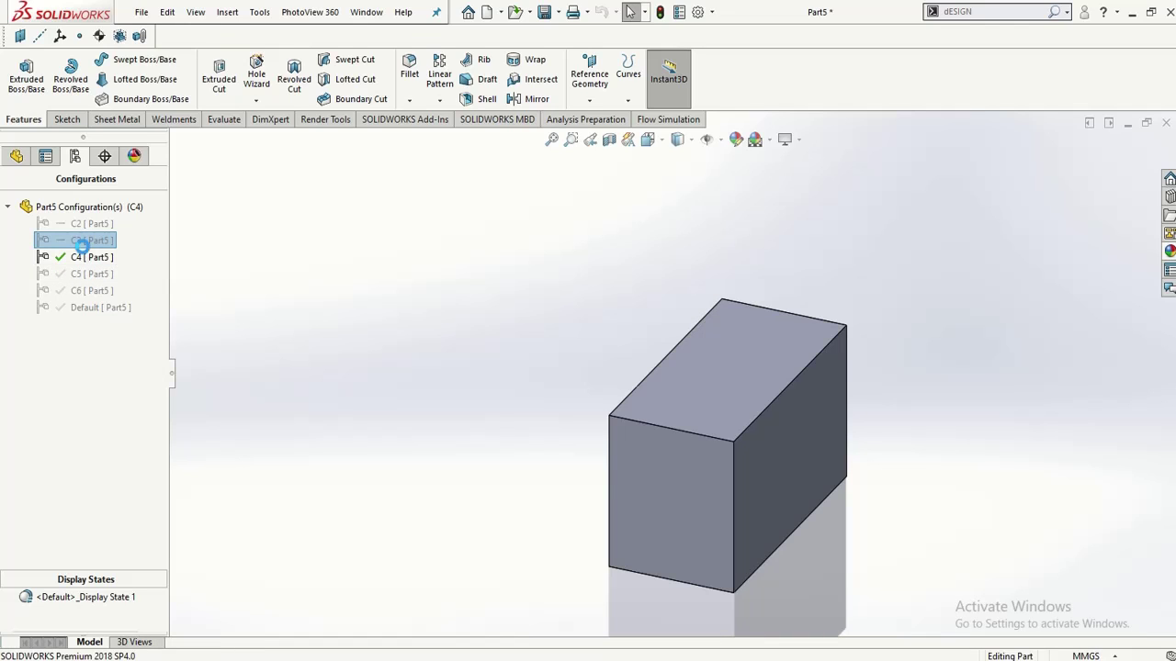
double_click(87, 290)
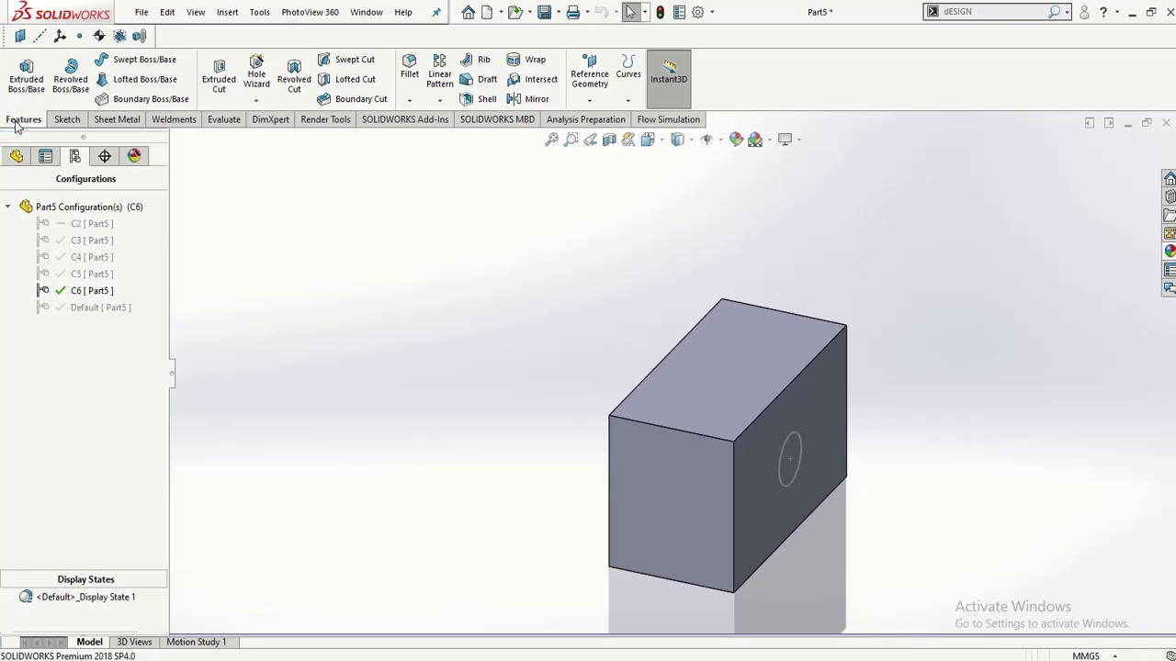
Step: Delete the cylindrical Boss-Extrude3 feature from the part in configuration C6
left_click(17, 157)
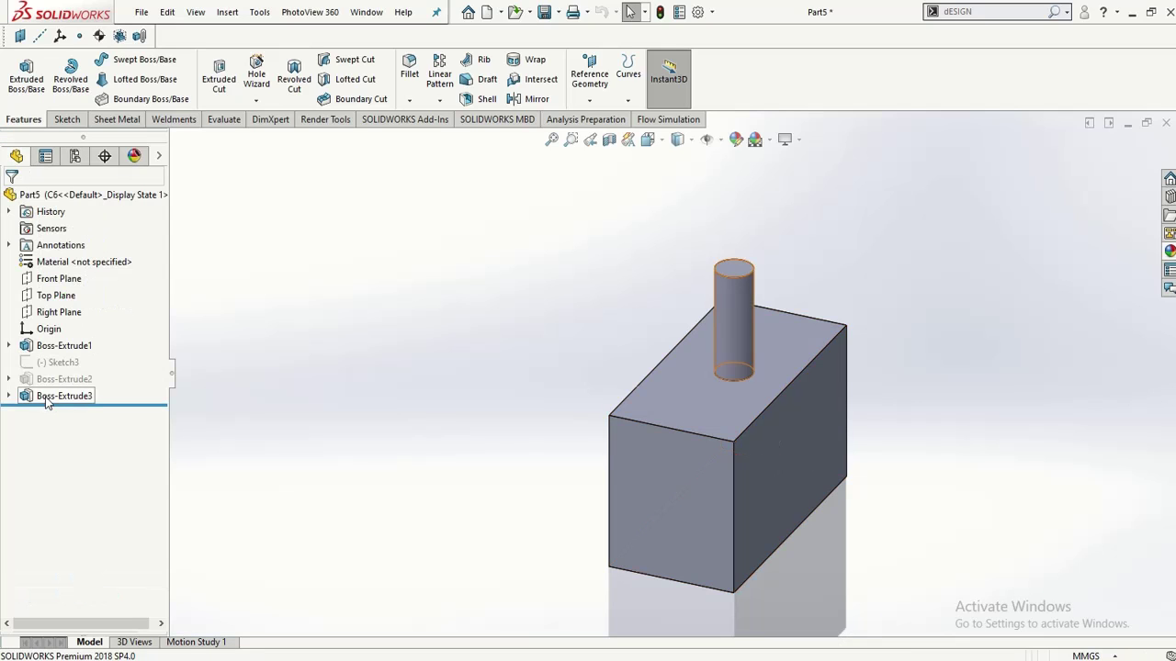
left_click(46, 398)
right_click(46, 398)
left_click(379, 357)
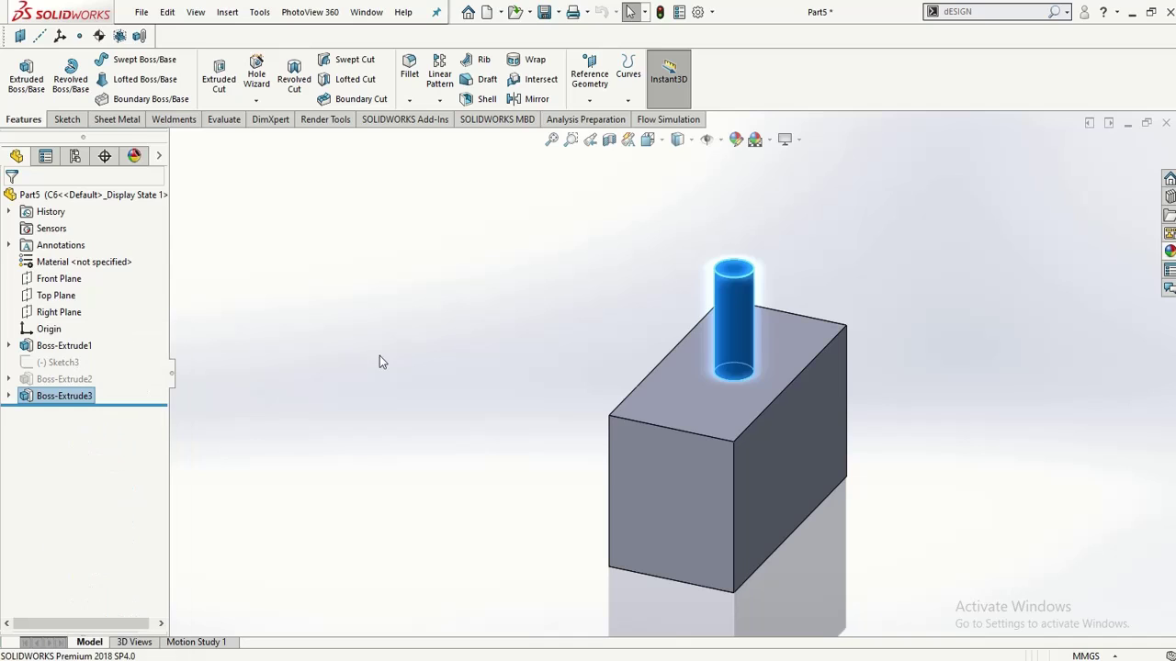
key("Return")
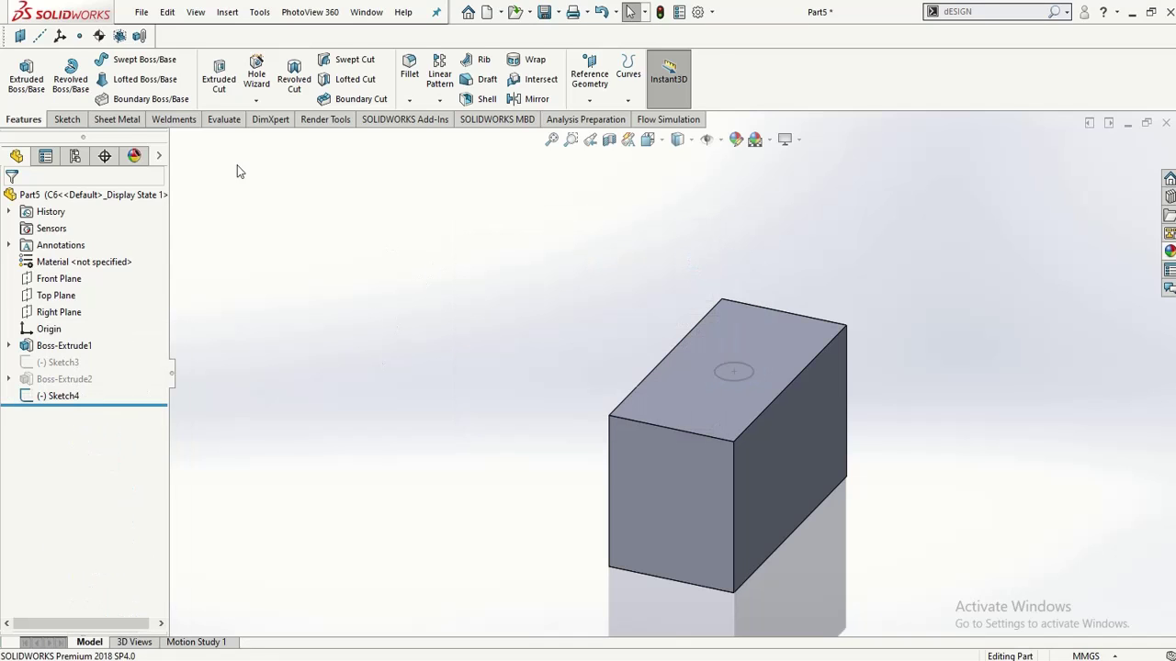
Step: Activate the Default configuration and delete configuration C6
left_click(76, 156)
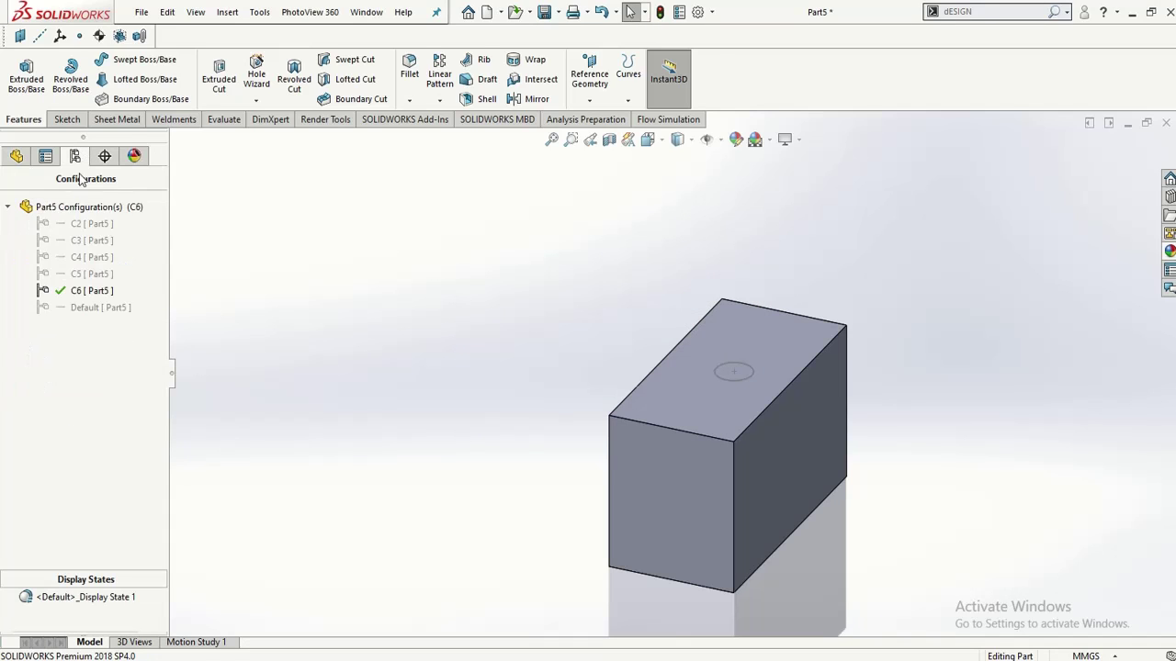
right_click(75, 293)
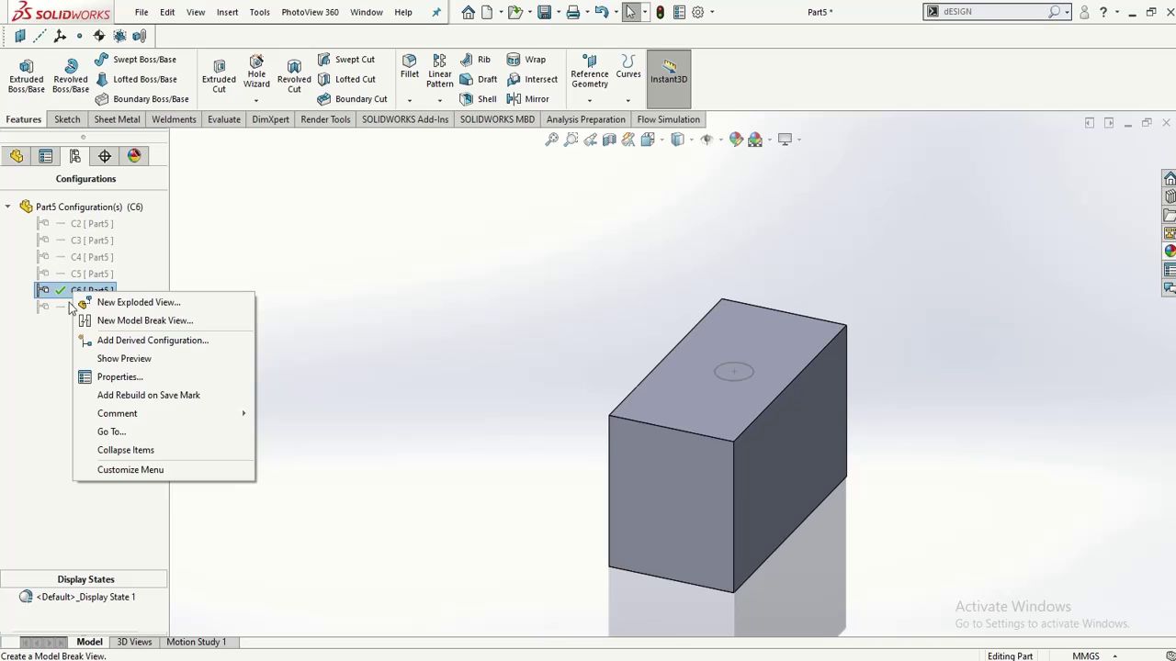
left_click(69, 308)
double_click(66, 308)
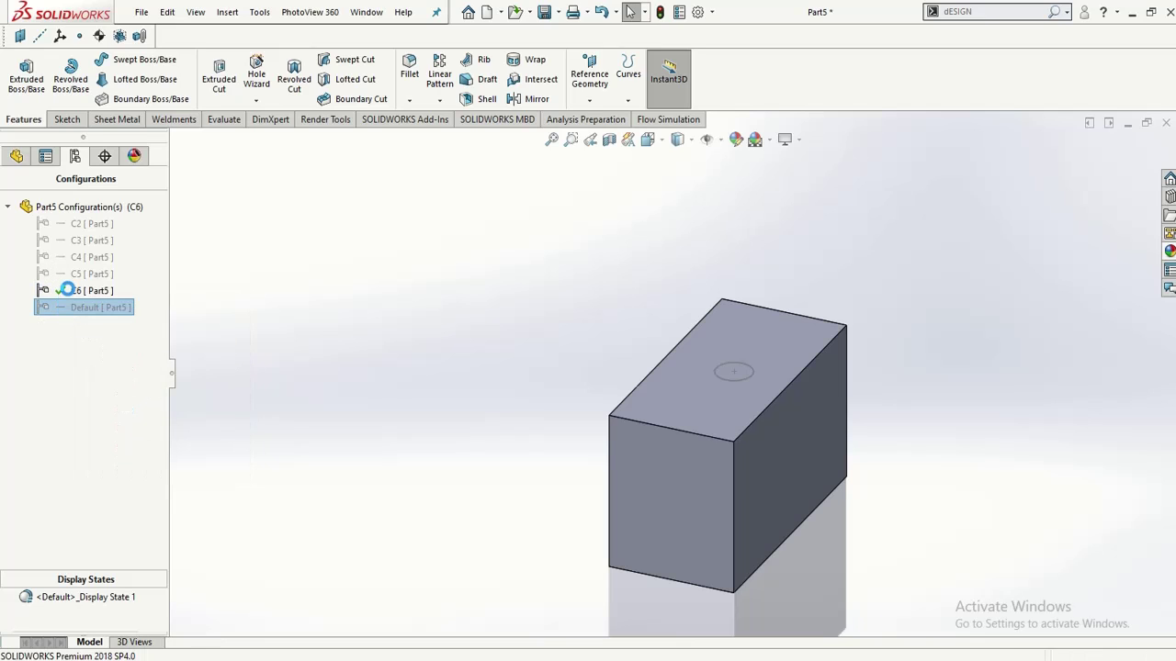
left_click(70, 292)
right_click(70, 292)
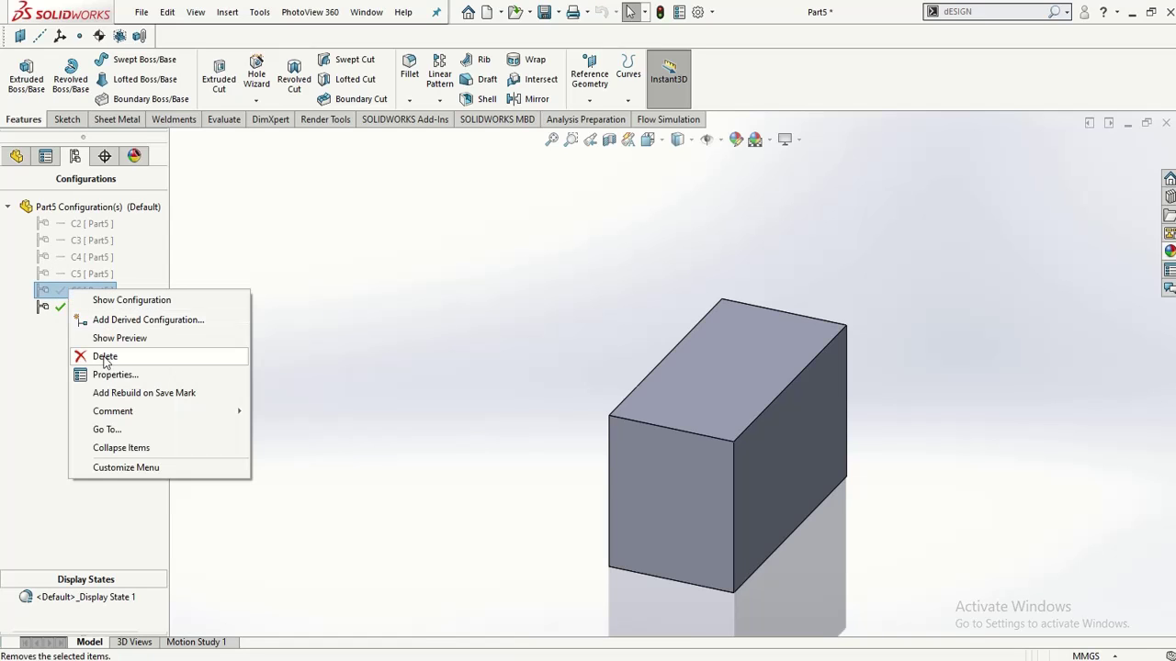
left_click(105, 357)
left_click(664, 261)
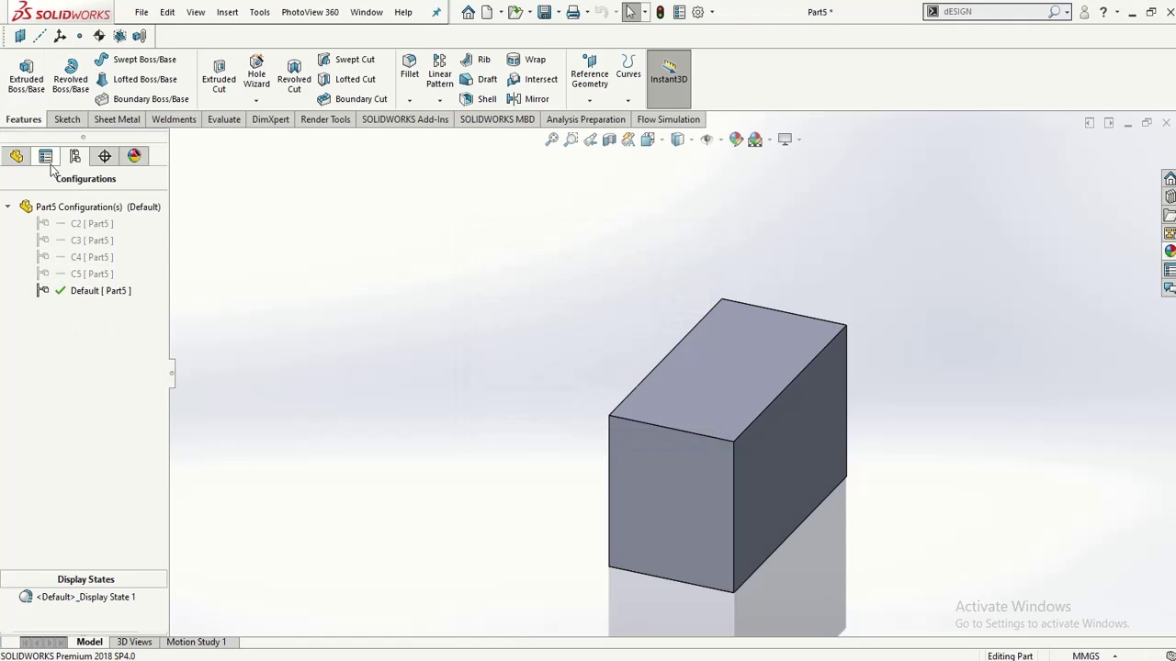
Step: Add a new configuration named c6 to the part
left_click(73, 206)
right_click(76, 208)
left_click(92, 231)
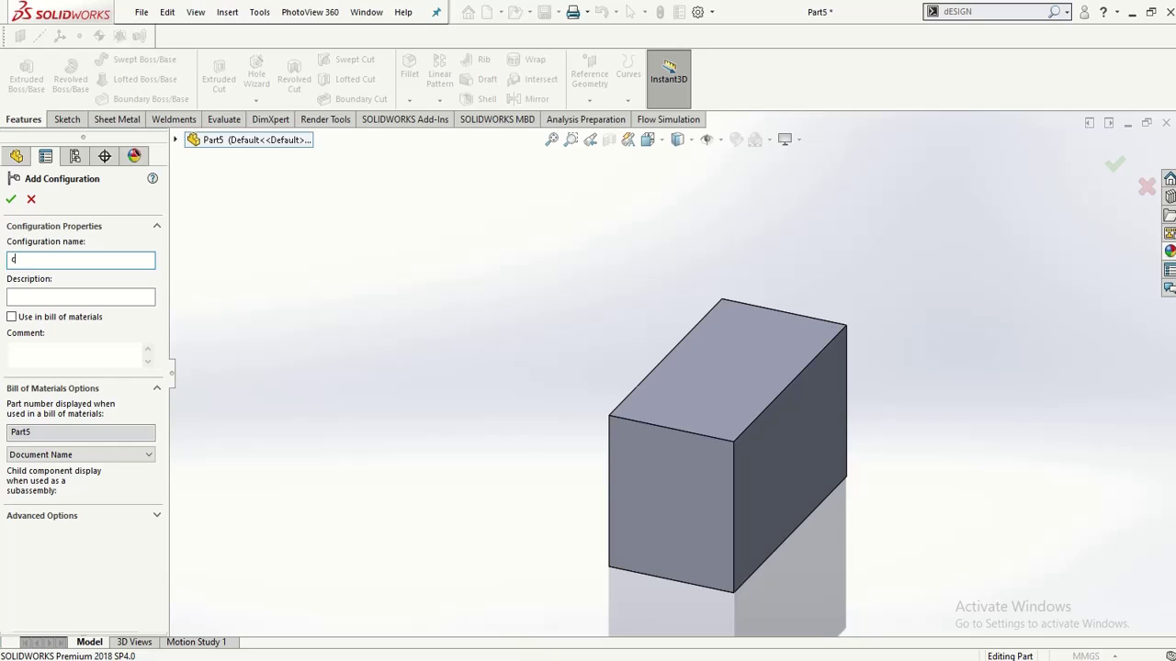
left_click(11, 198)
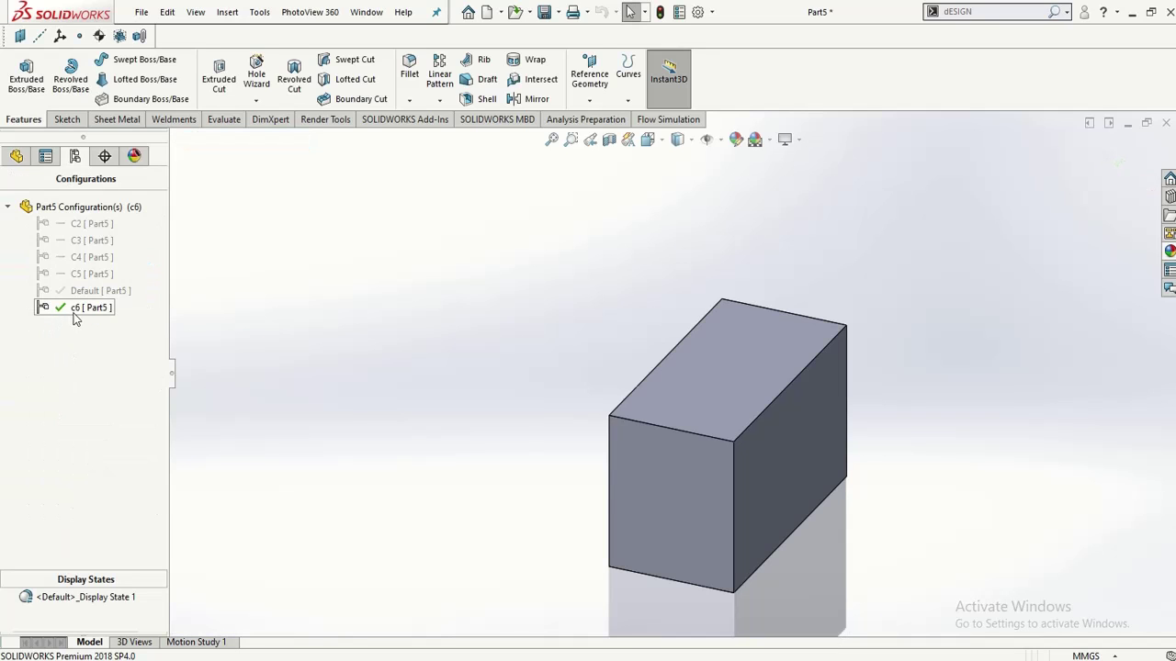
Step: Start a new sketch on the block's top face in configuration c6 and orient the view normal to it
left_click(75, 311)
left_click(20, 69)
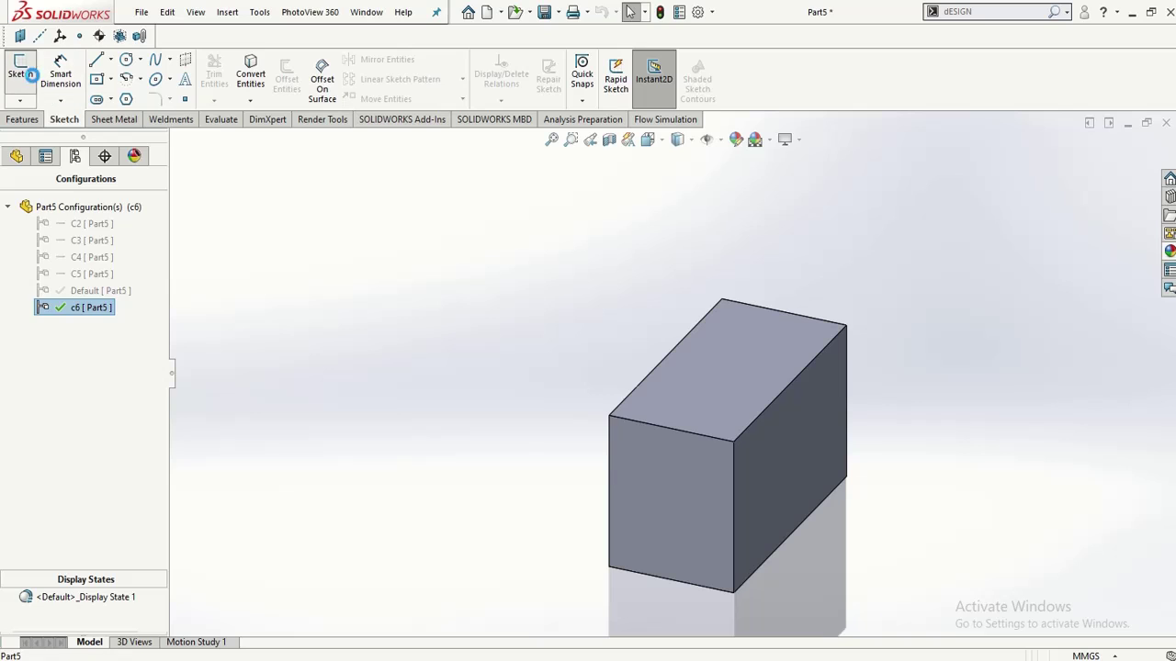
left_click(716, 354)
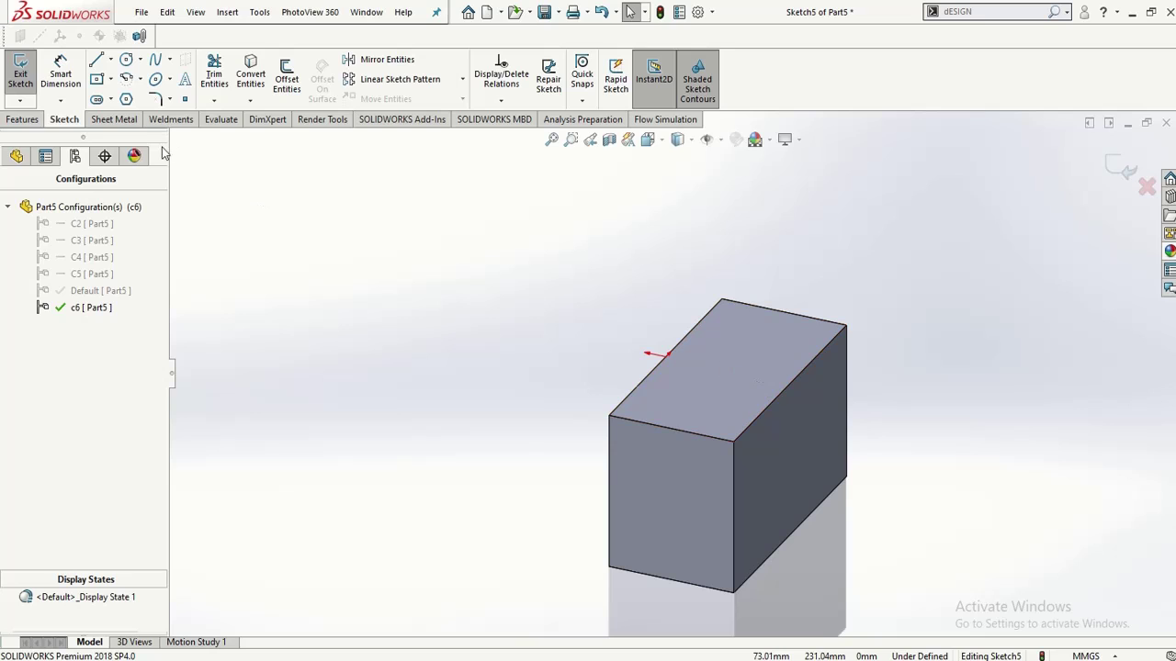
left_click(22, 121)
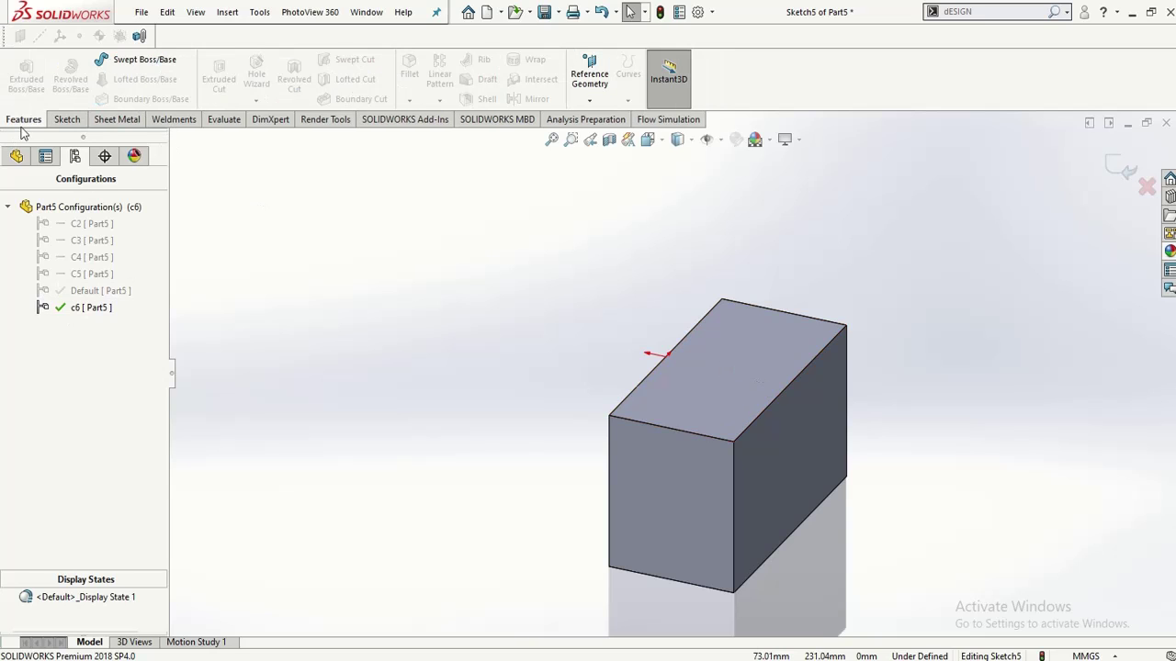
left_click(16, 156)
left_click(77, 414)
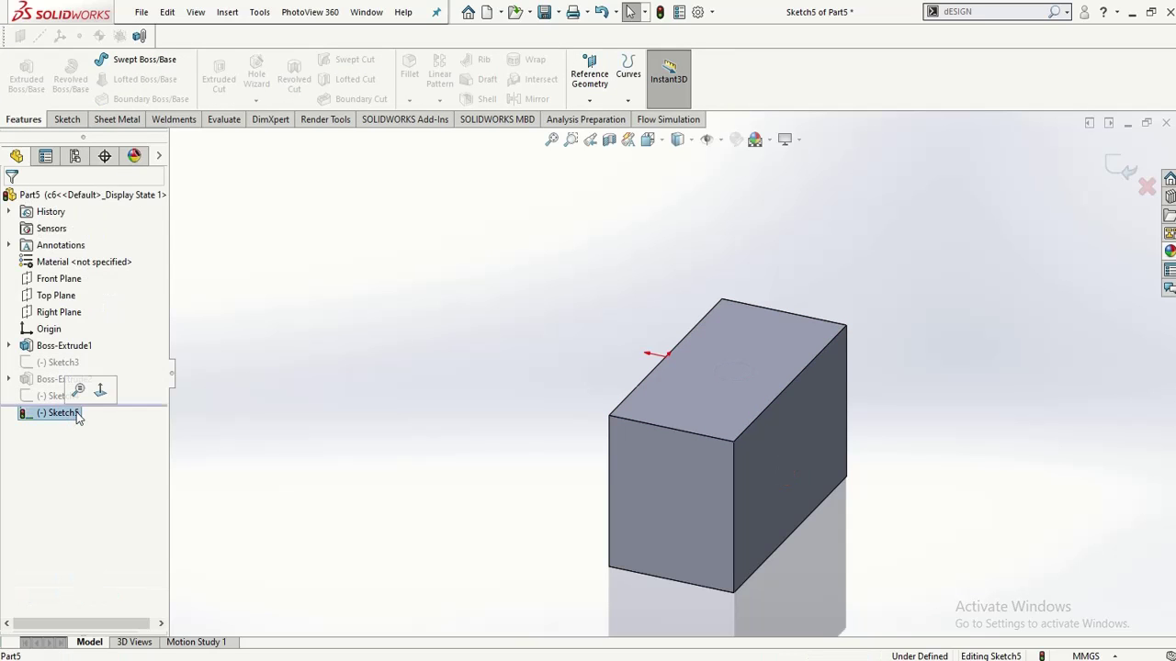
left_click(100, 390)
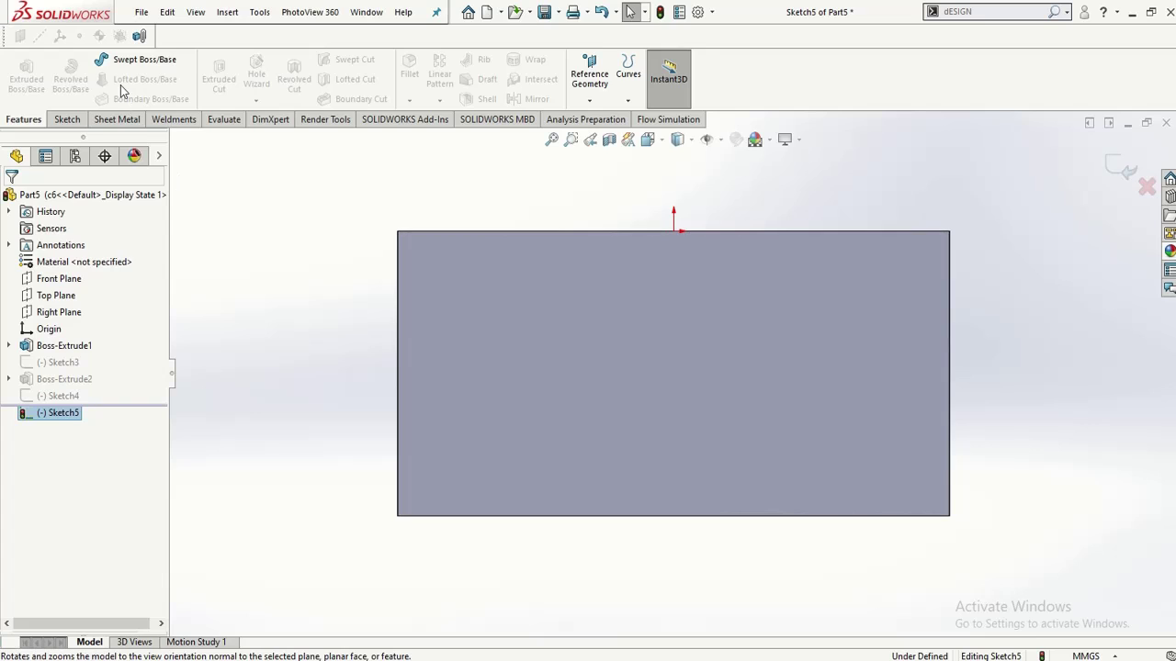
Step: Sketch a circle of about 10.9 mm radius near the middle of the face and exit the sketch
left_click(67, 119)
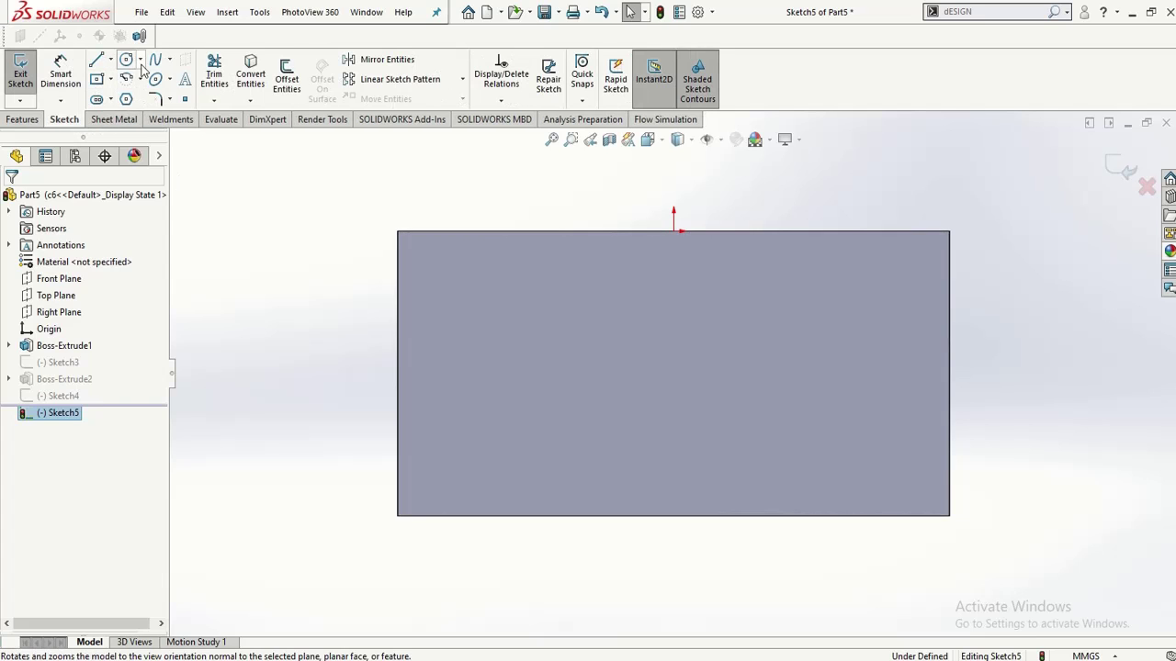
left_click(140, 59)
left_click(147, 80)
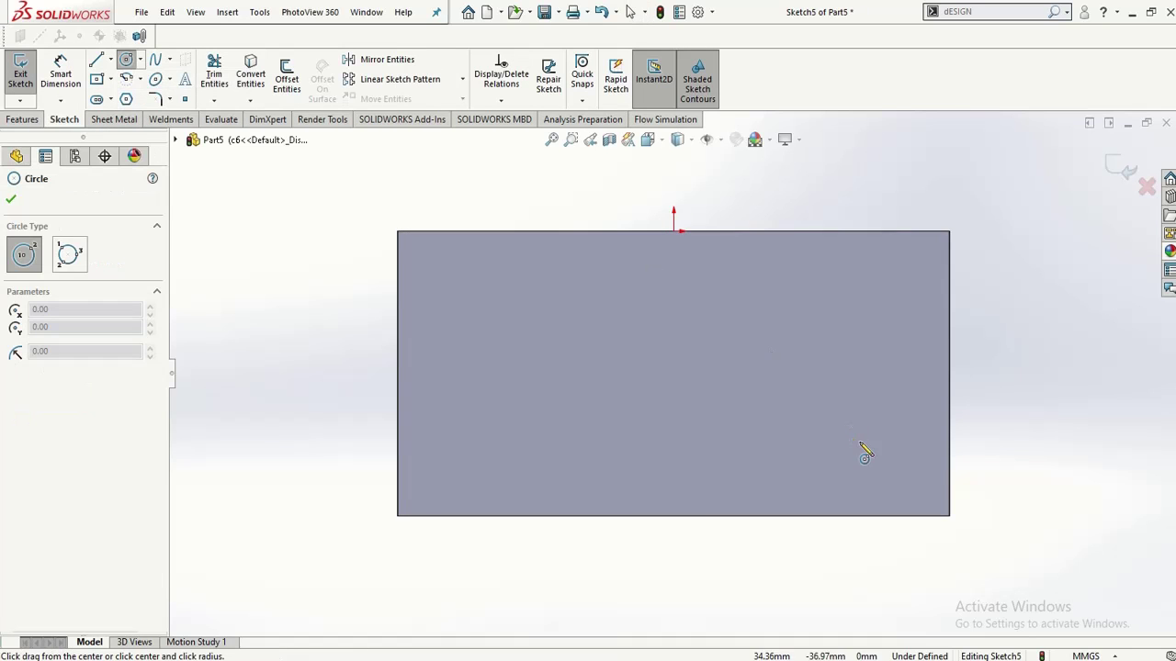
left_click(664, 363)
left_click(622, 405)
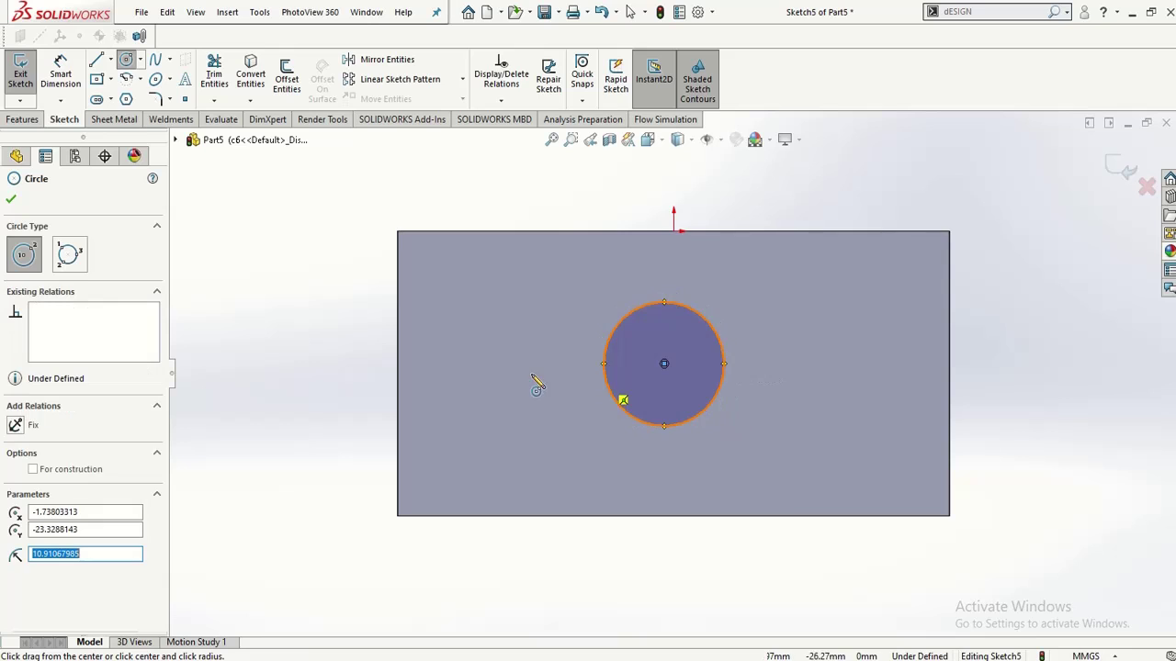
left_click(20, 73)
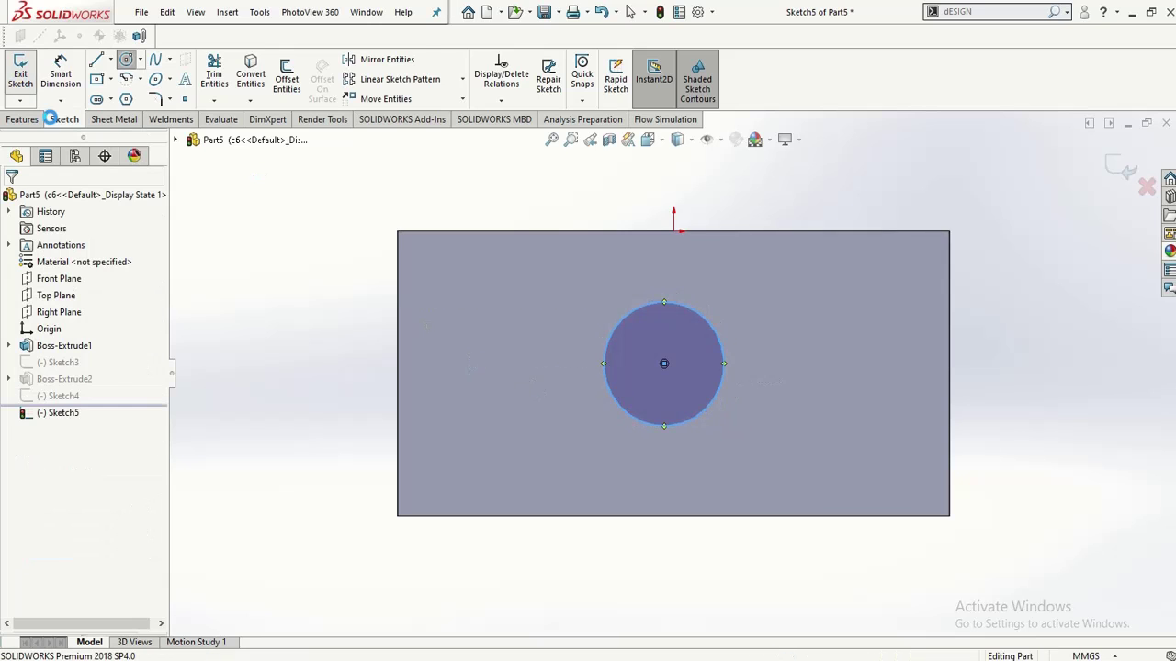
Step: Cut the circle through the whole block with an Extruded Cut using the Through All end condition
left_click(76, 157)
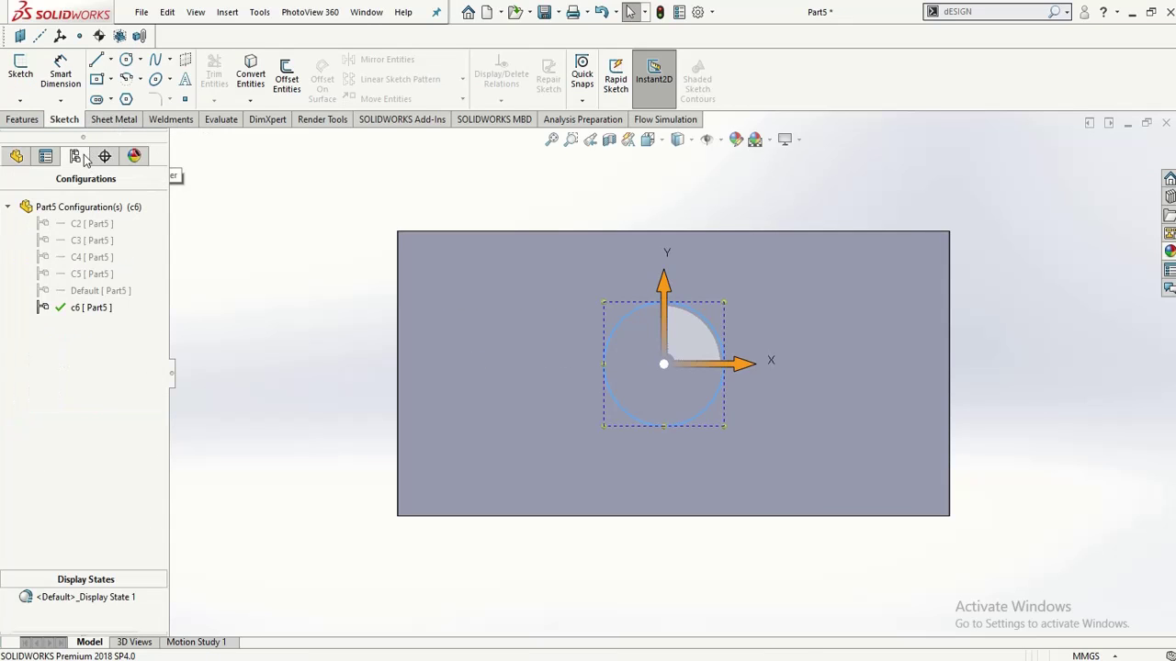
left_click(24, 119)
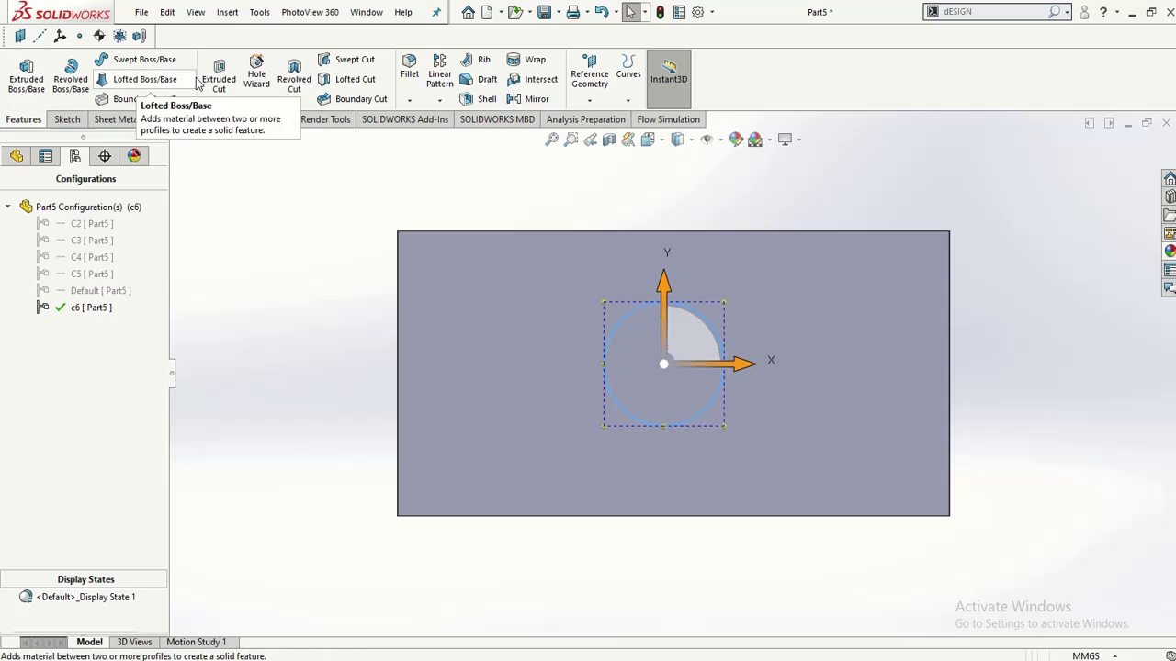
left_click(219, 76)
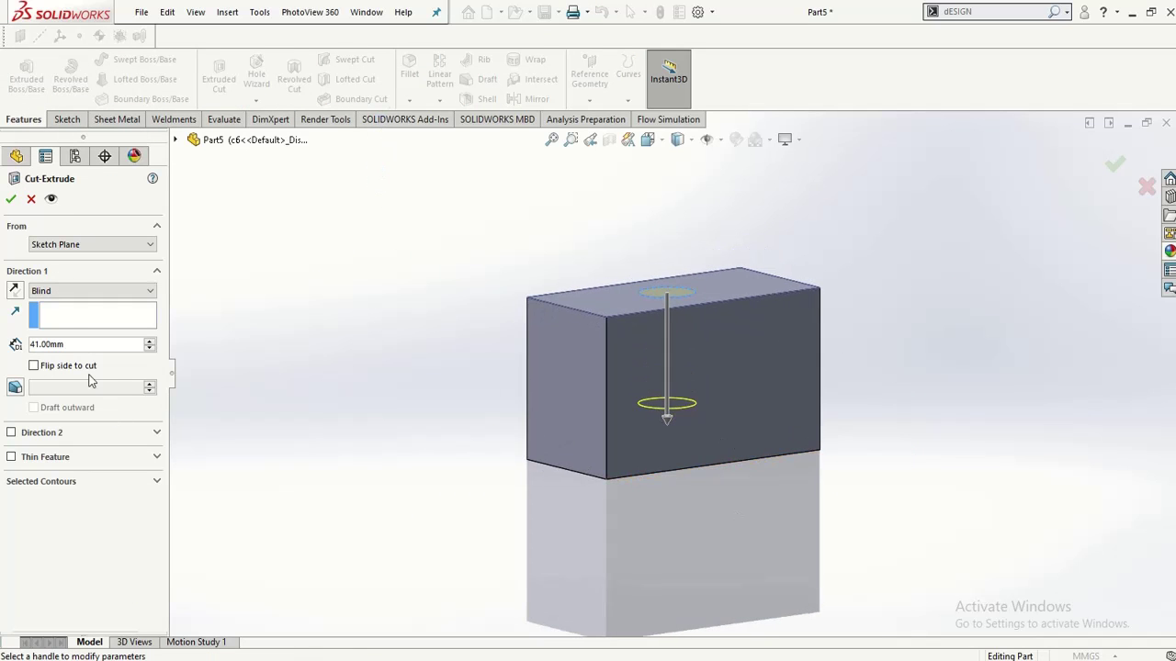
left_click(57, 292)
left_click(50, 313)
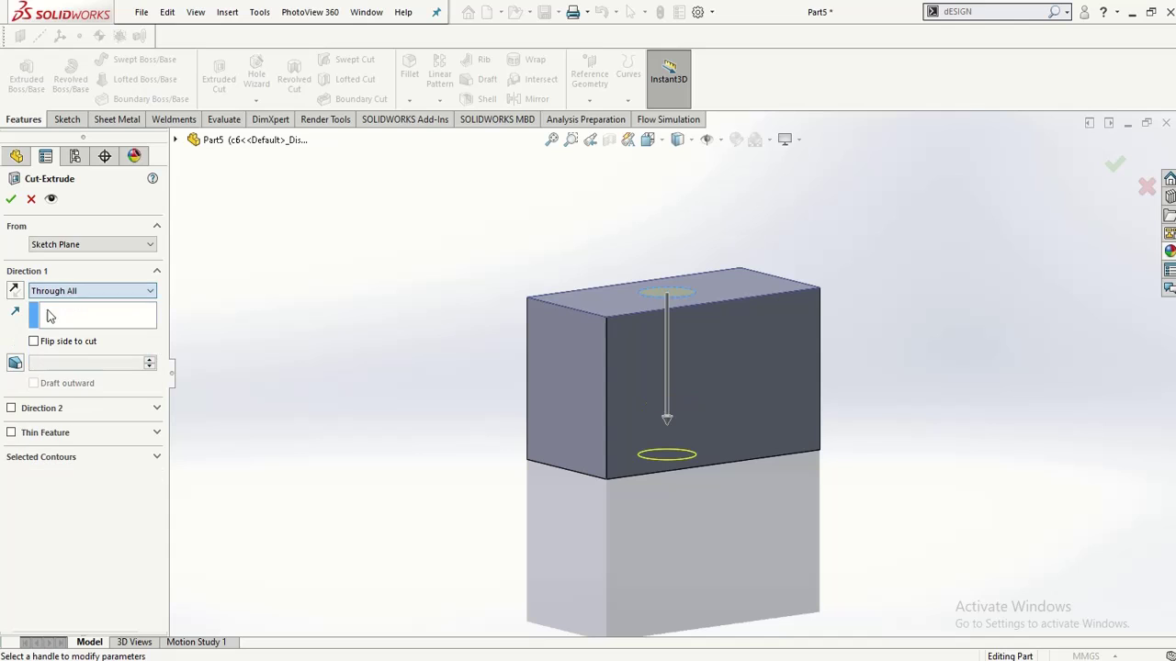
left_click(11, 198)
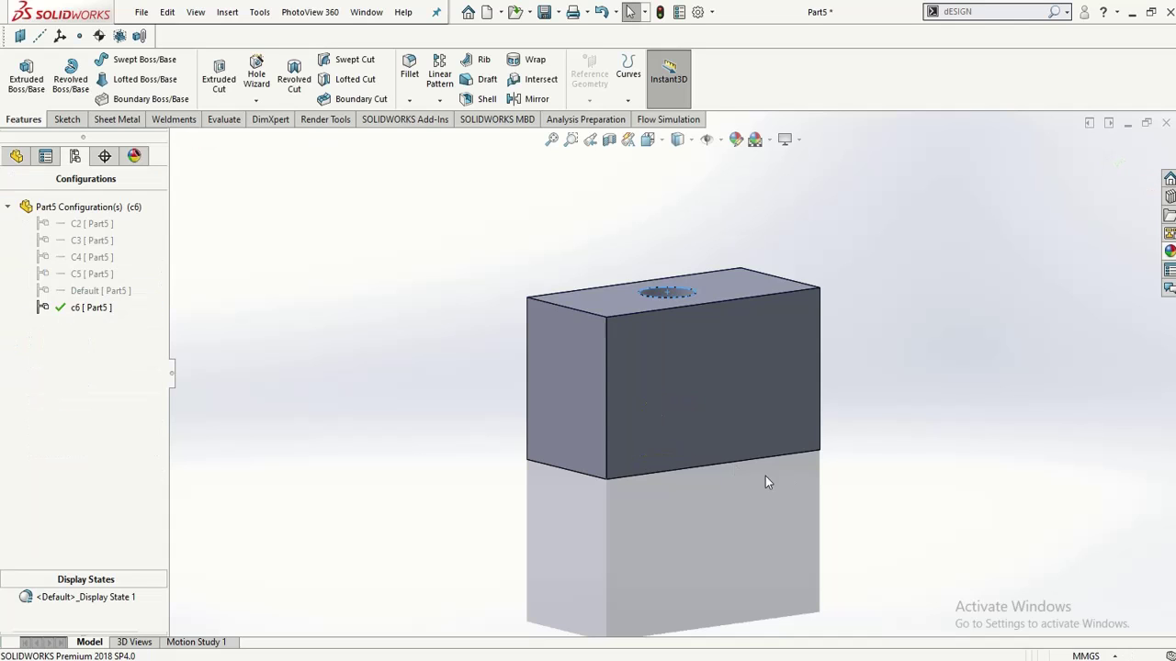
middle_click_drag(768, 482, 661, 531)
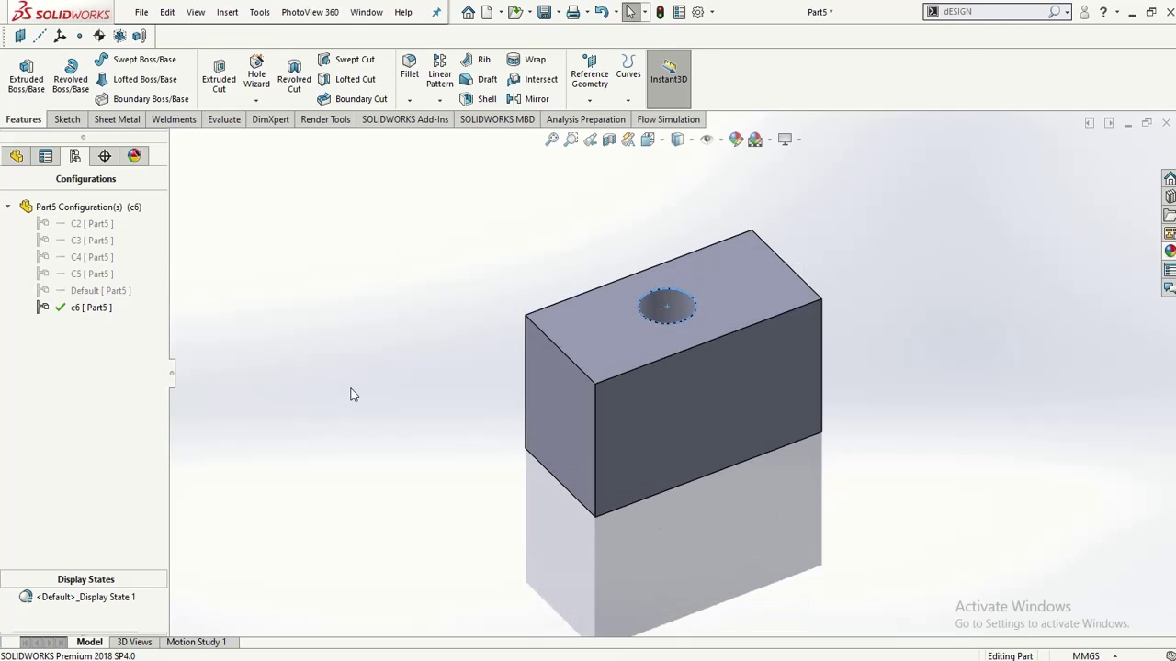
Step: Activate configurations Default, C5 and c6 in turn to compare the plain block, the cylinder and the hole
middle_click_drag(711, 364, 688, 407)
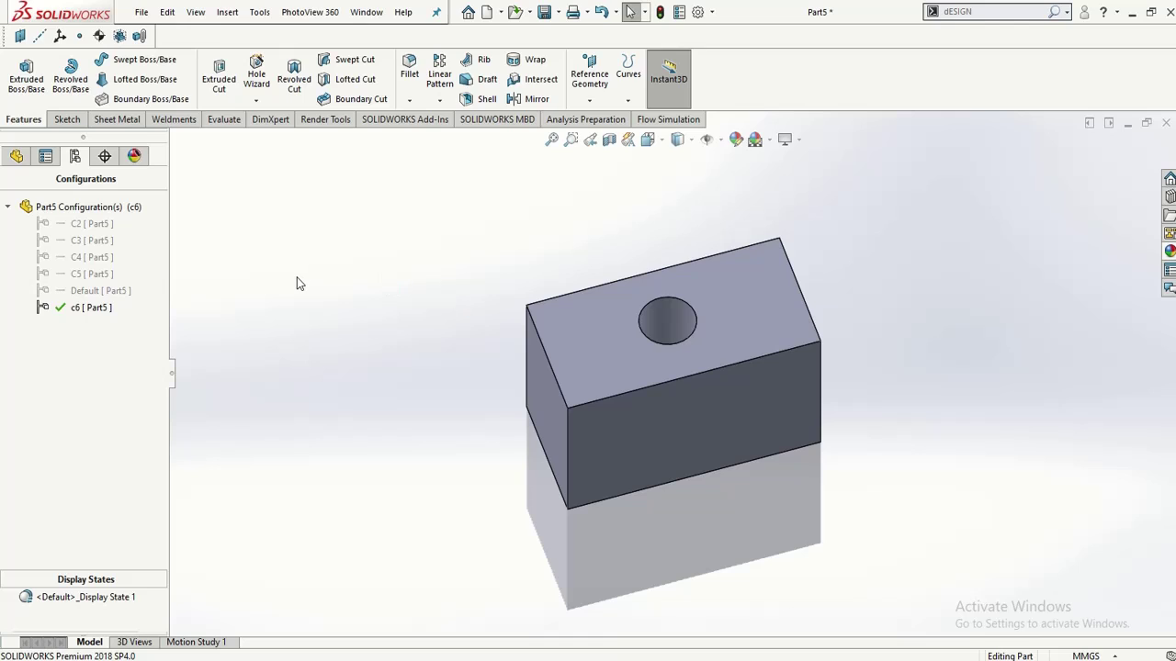
double_click(111, 290)
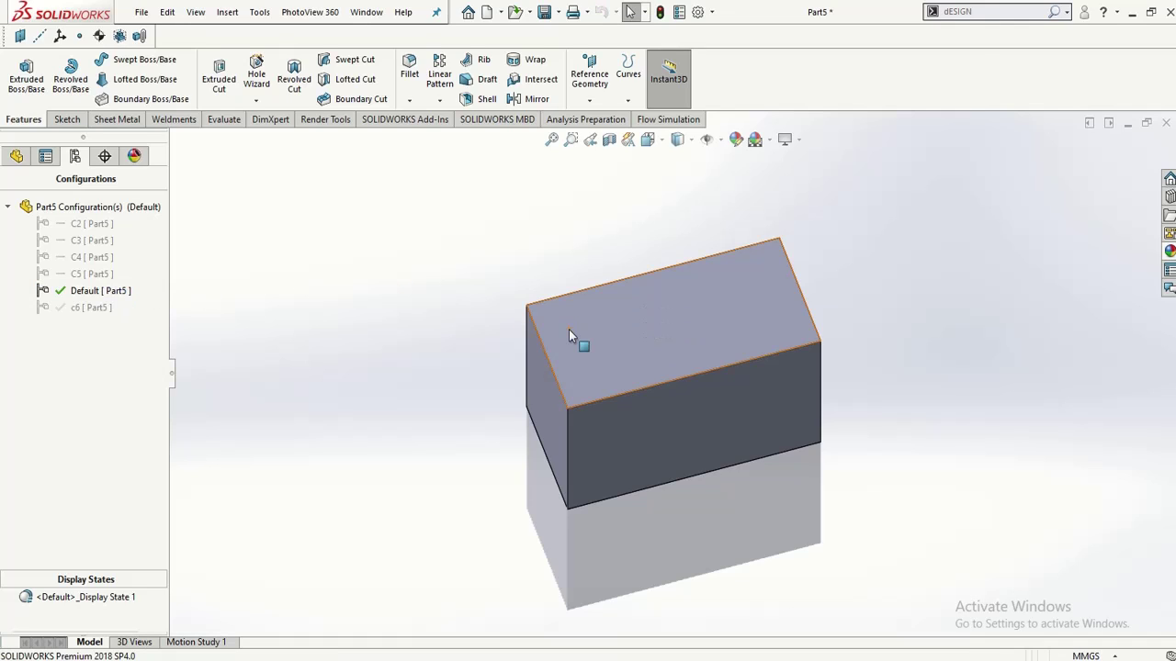
left_click(77, 311)
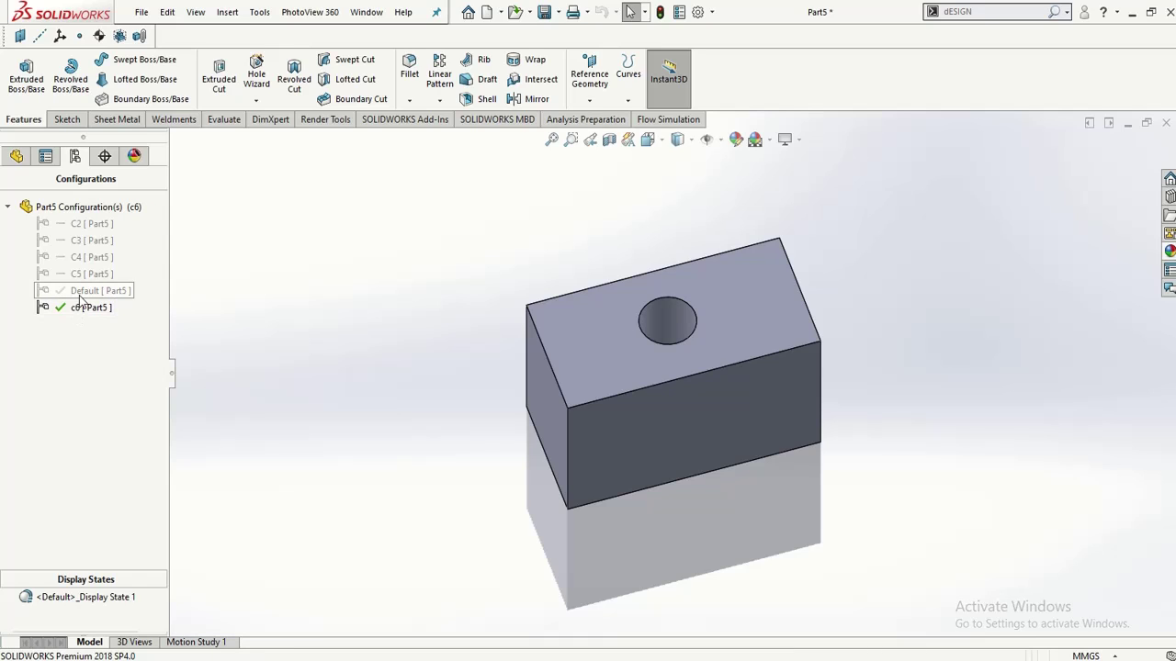
double_click(81, 292)
double_click(77, 274)
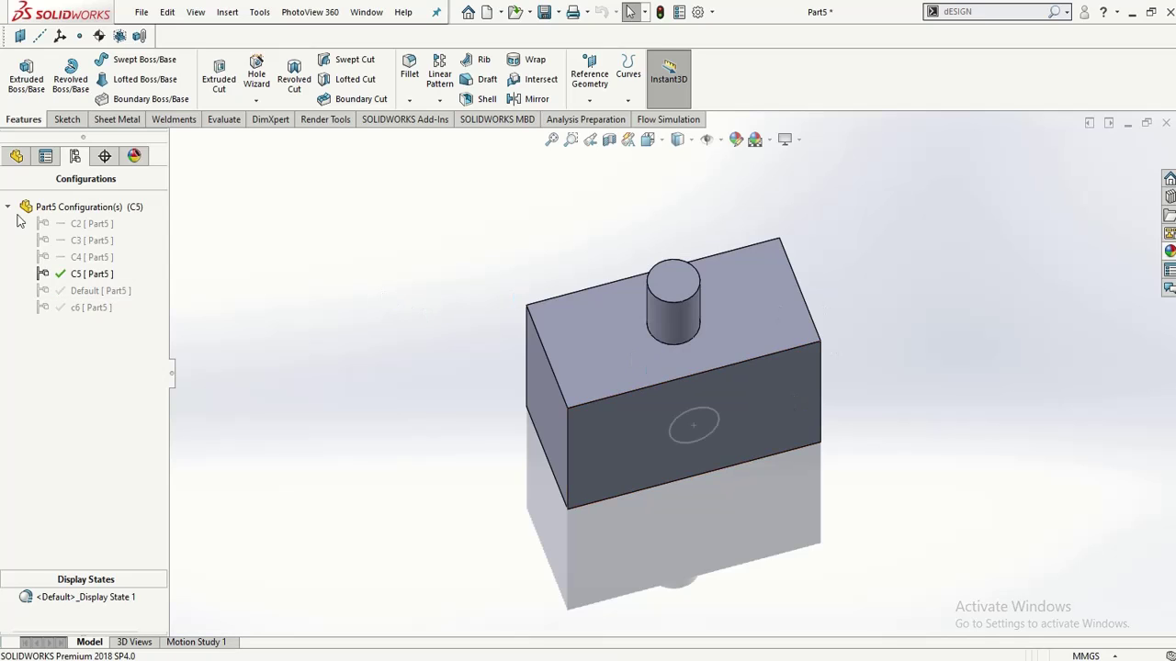
double_click(68, 307)
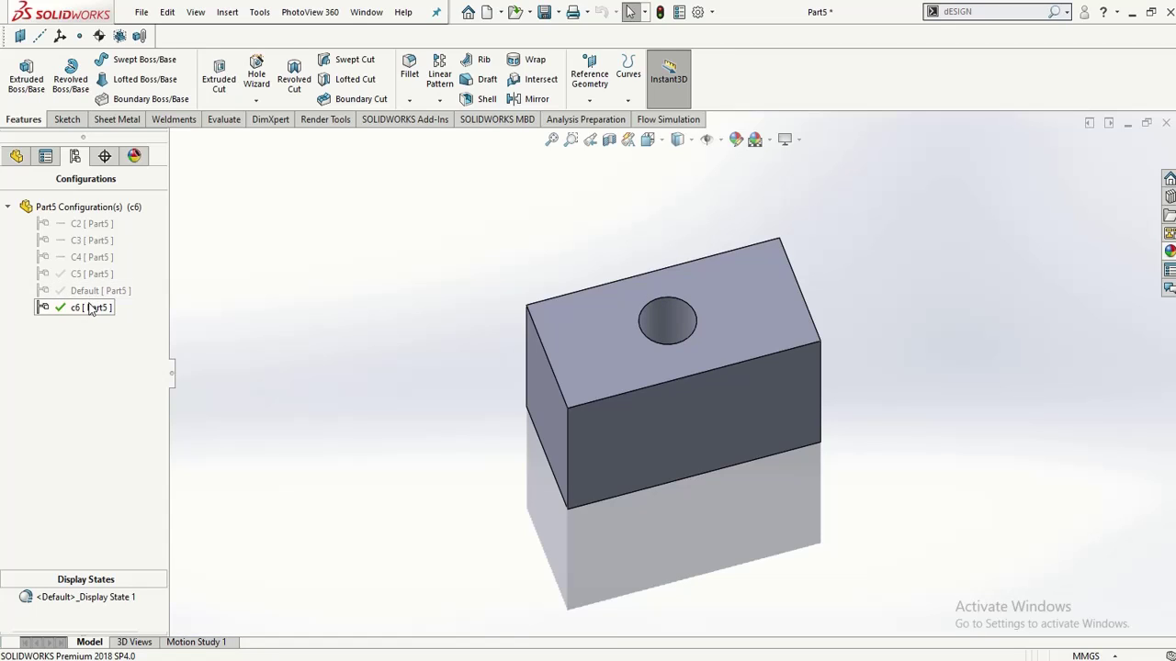
left_click(90, 307)
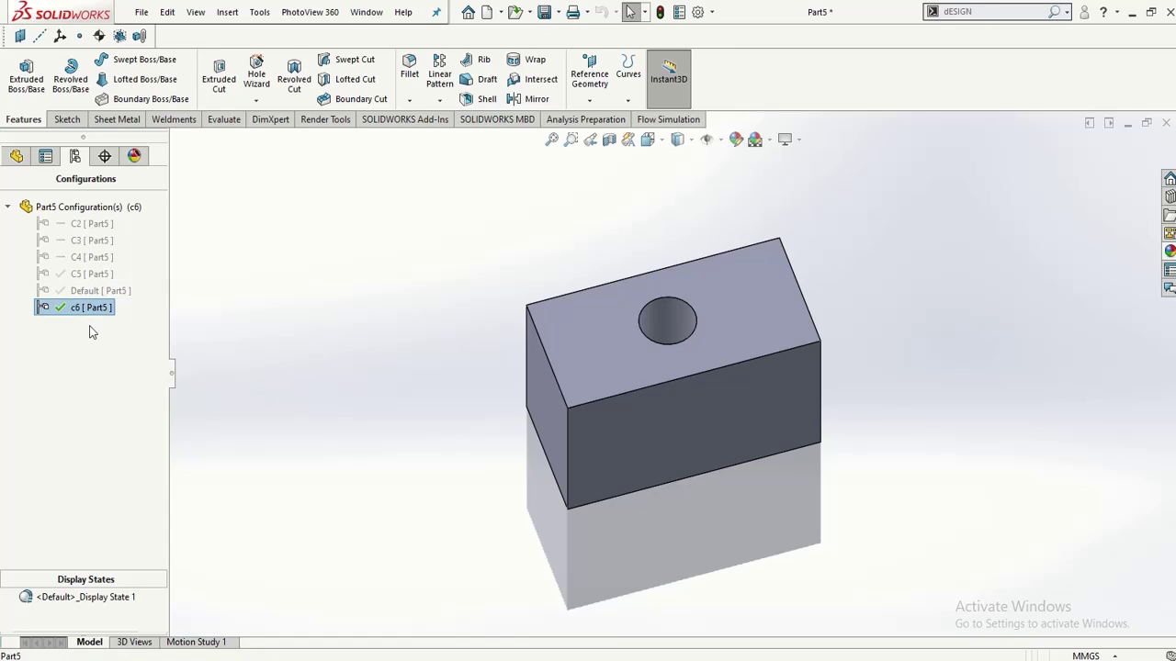
Step: Inspect the feature tree of configuration c6 for active and suppressed features, and return to the configuration list
left_click(64, 120)
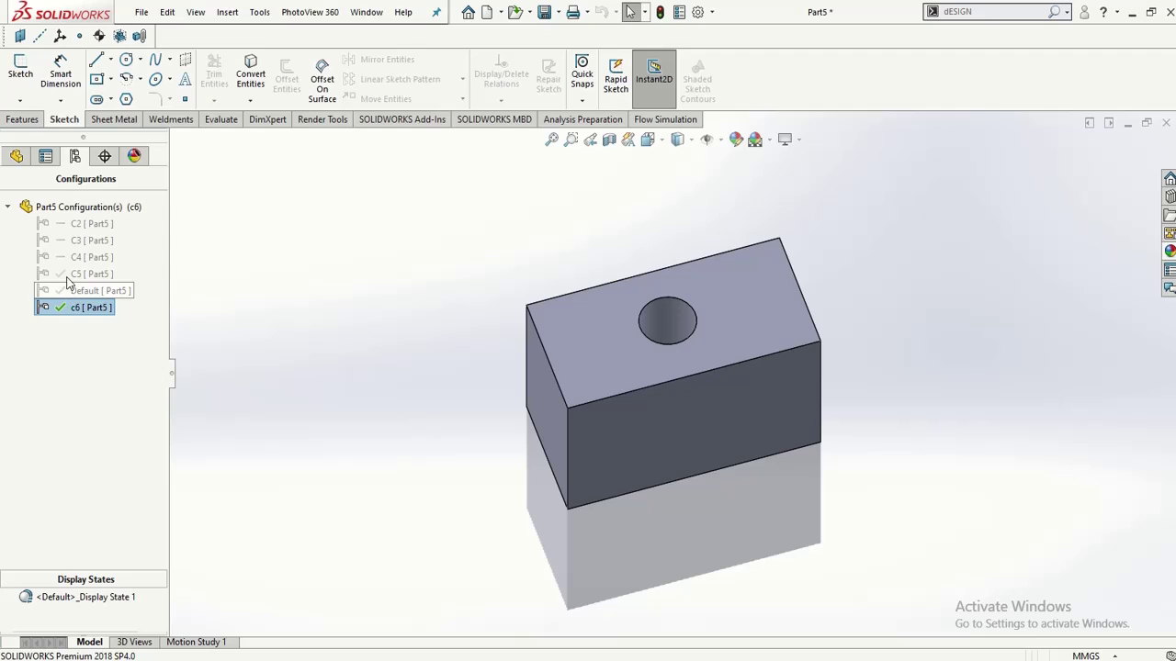
left_click(16, 156)
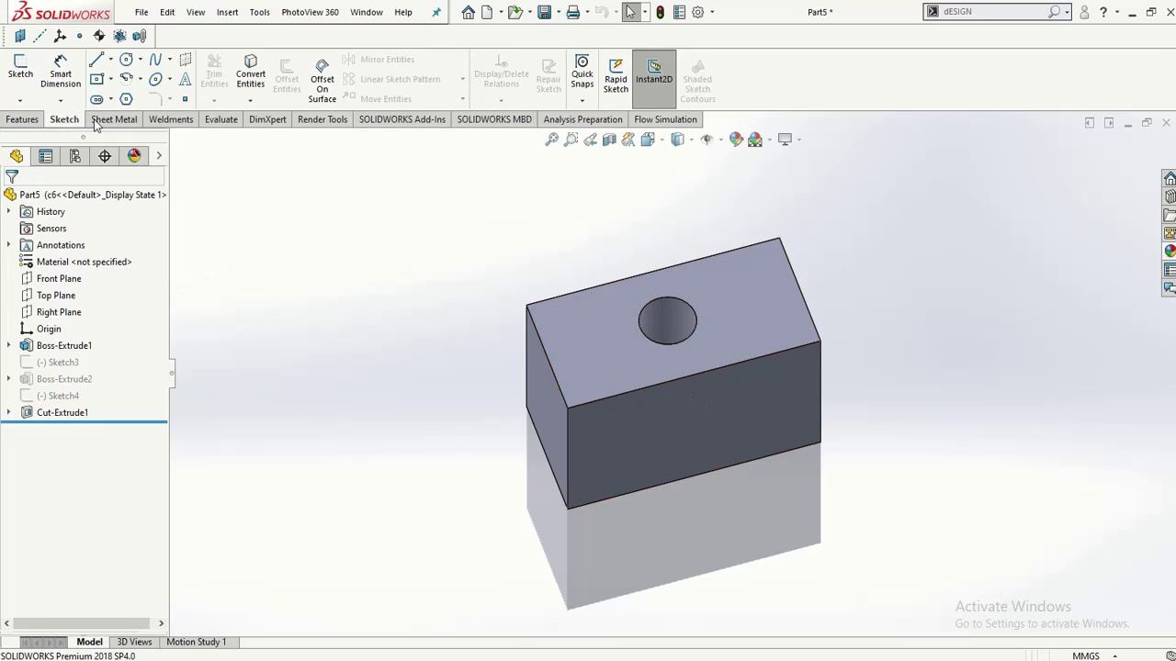
left_click(74, 156)
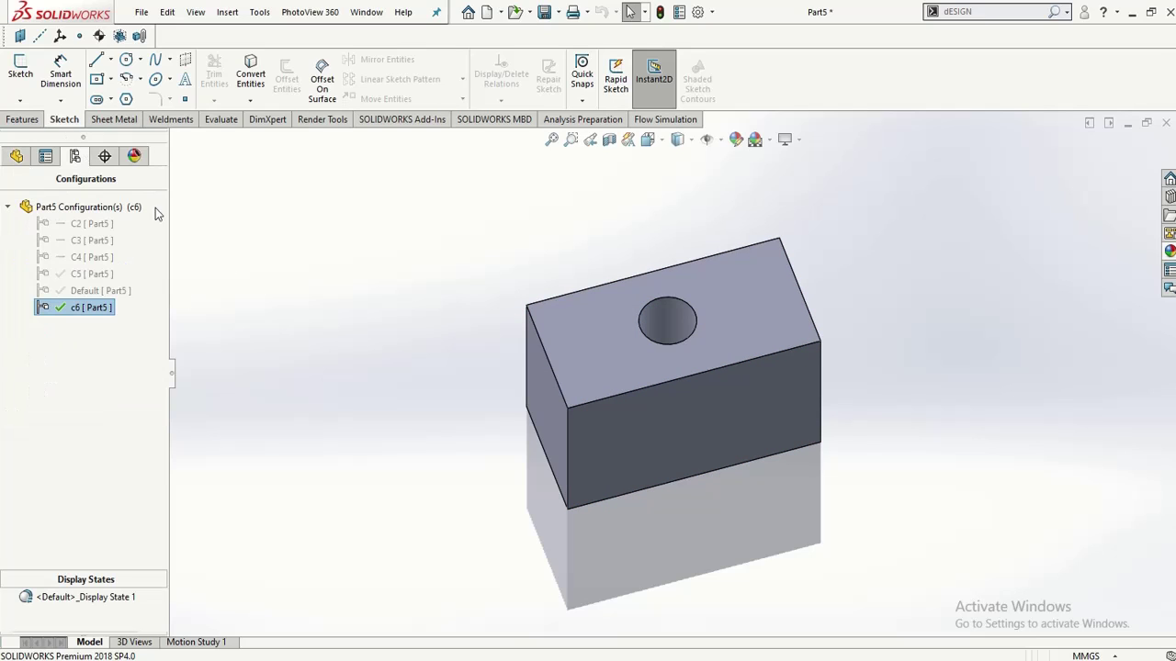
Step: Activate configurations C5, C4, C3 and C2 one after another to view the geometry of each
double_click(94, 274)
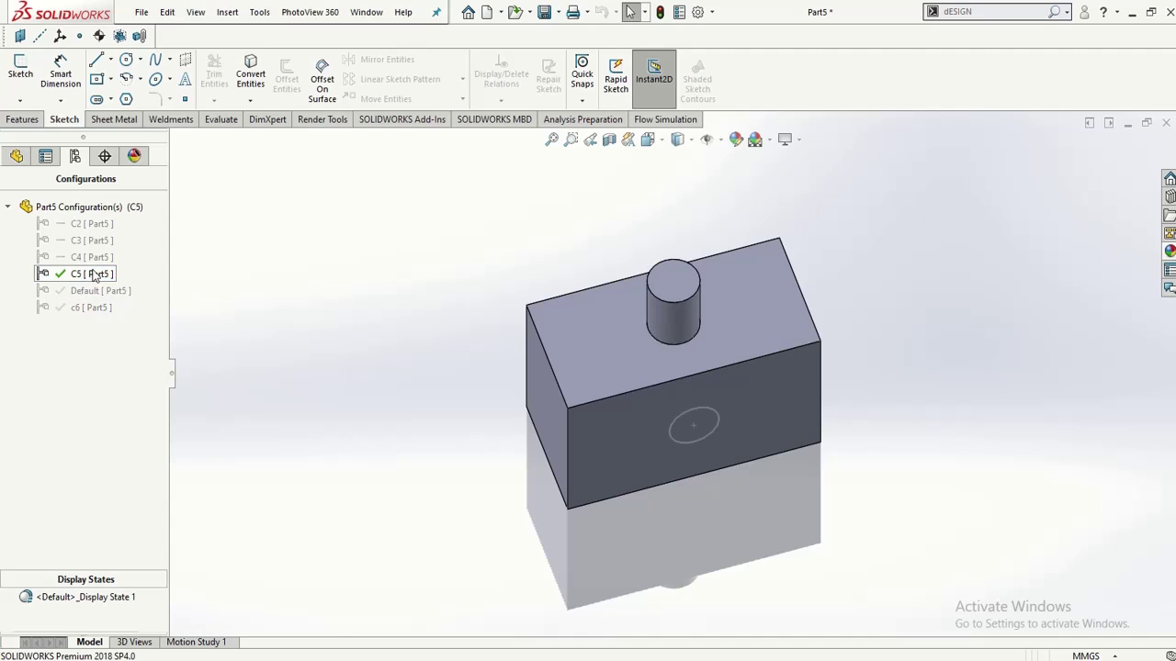
double_click(93, 257)
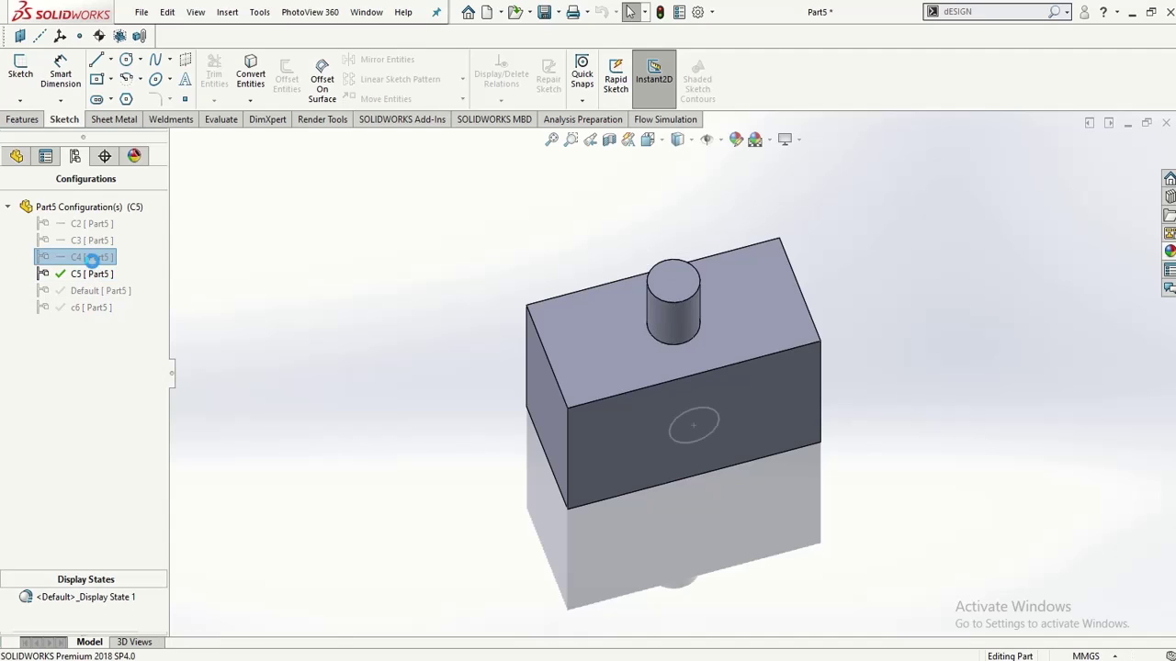
double_click(83, 237)
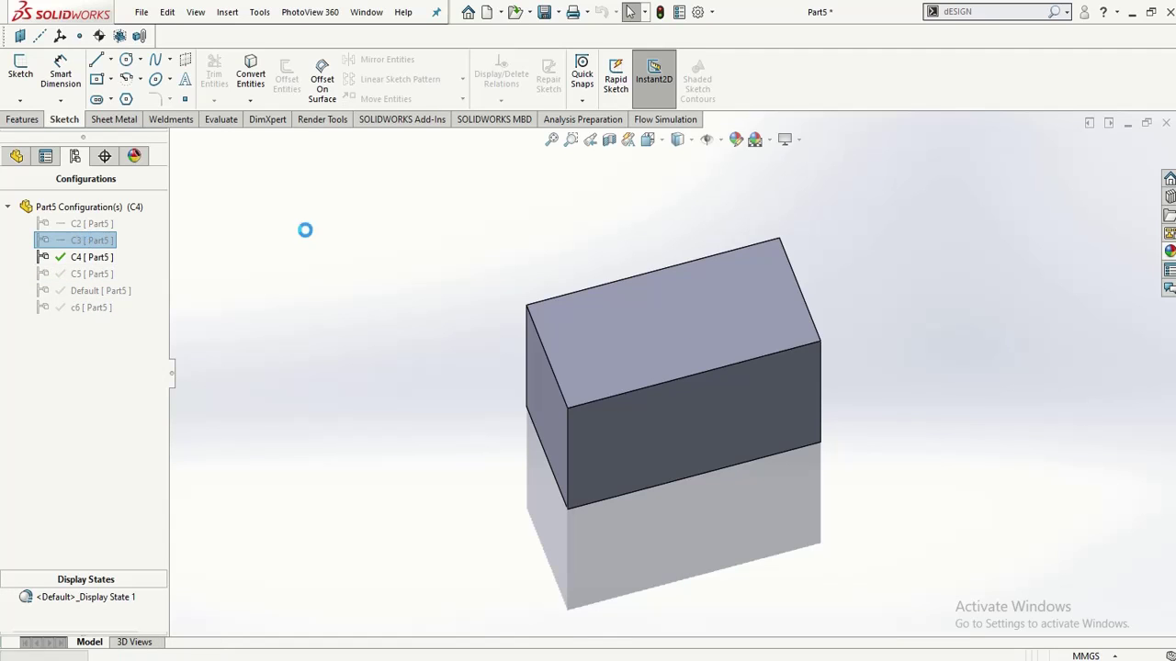
double_click(76, 223)
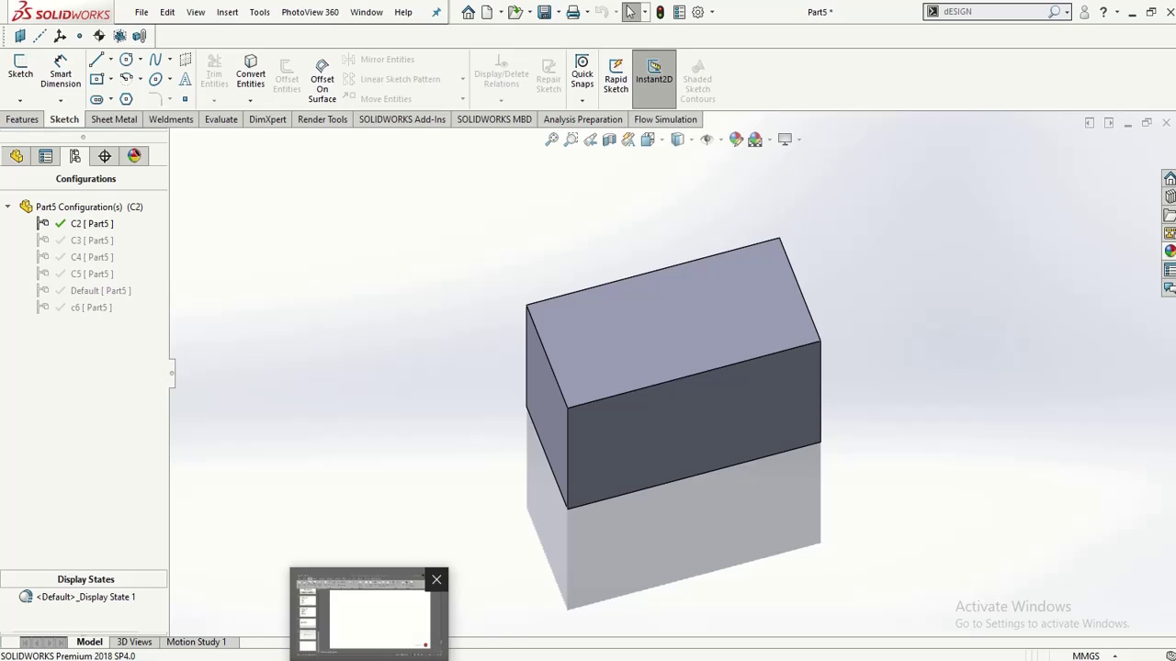
Step: Switch to the PowerPoint lab presentation and review the Task # 01 slides with the drawing, design table and configuration B-2
left_click(371, 655)
scroll(300, 400, "up", 15)
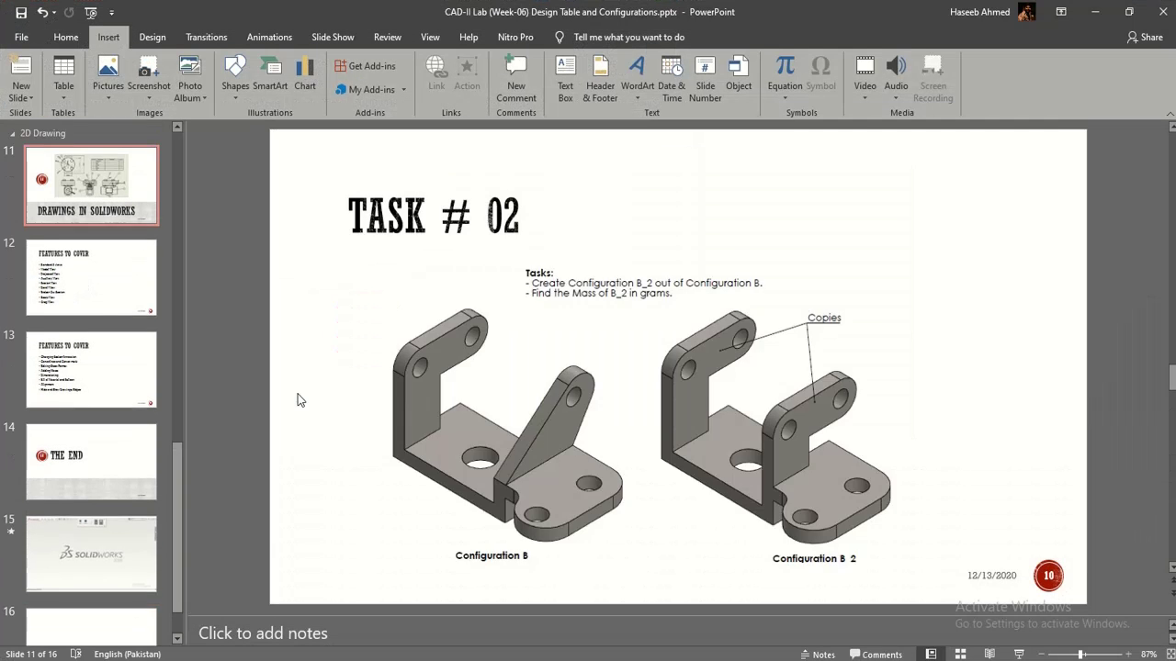
scroll(306, 395, "down", 1)
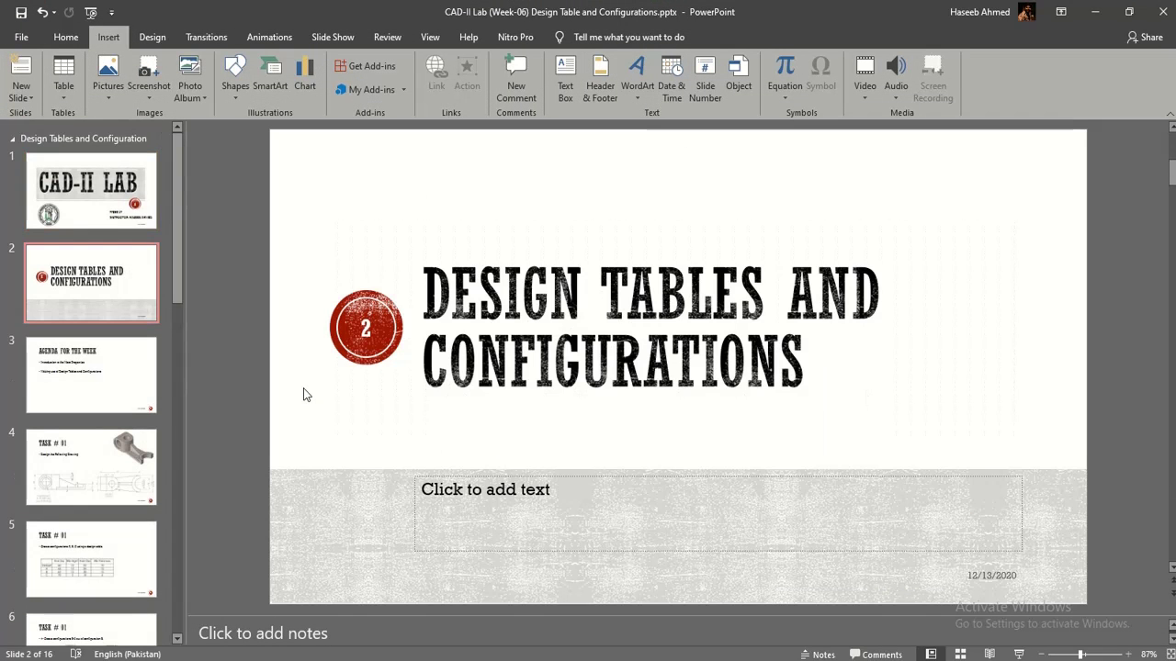
scroll(305, 395, "down", 1)
scroll(306, 395, "down", 1)
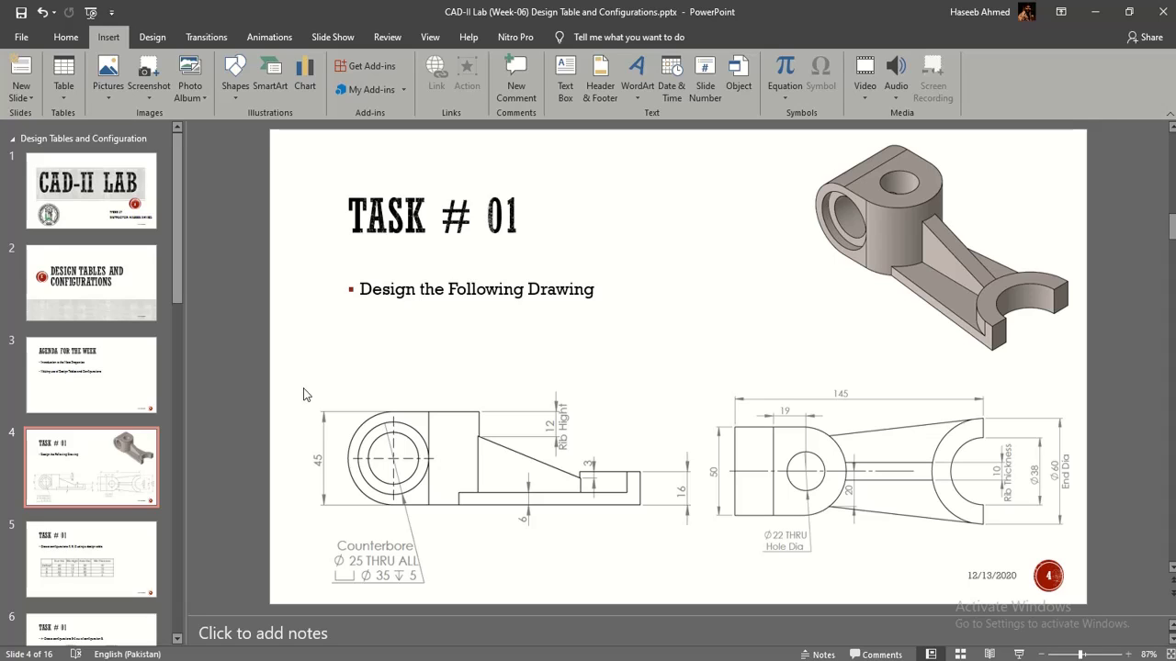
scroll(306, 394, "down", 1)
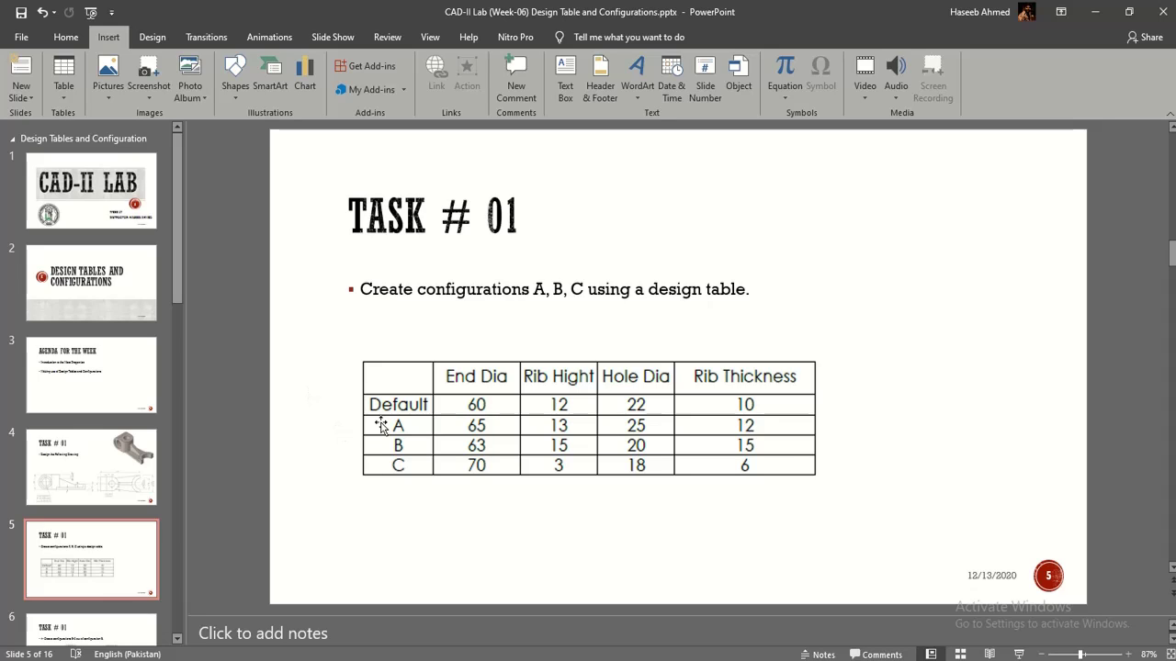
scroll(382, 425, "up", 1)
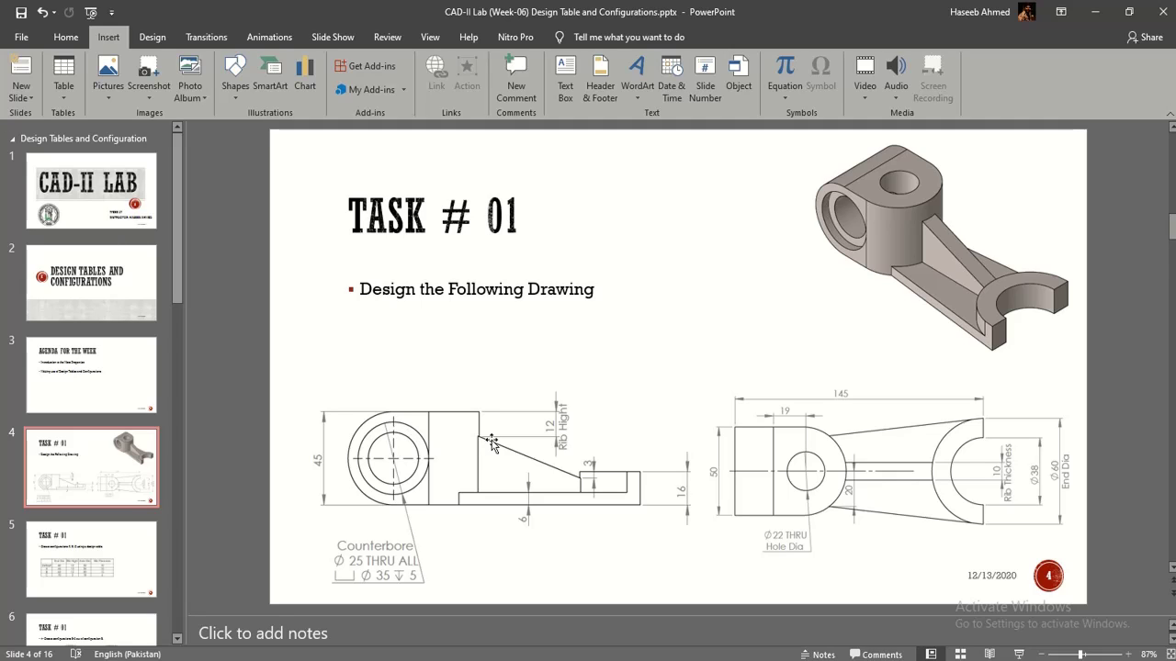
scroll(492, 443, "down", 1)
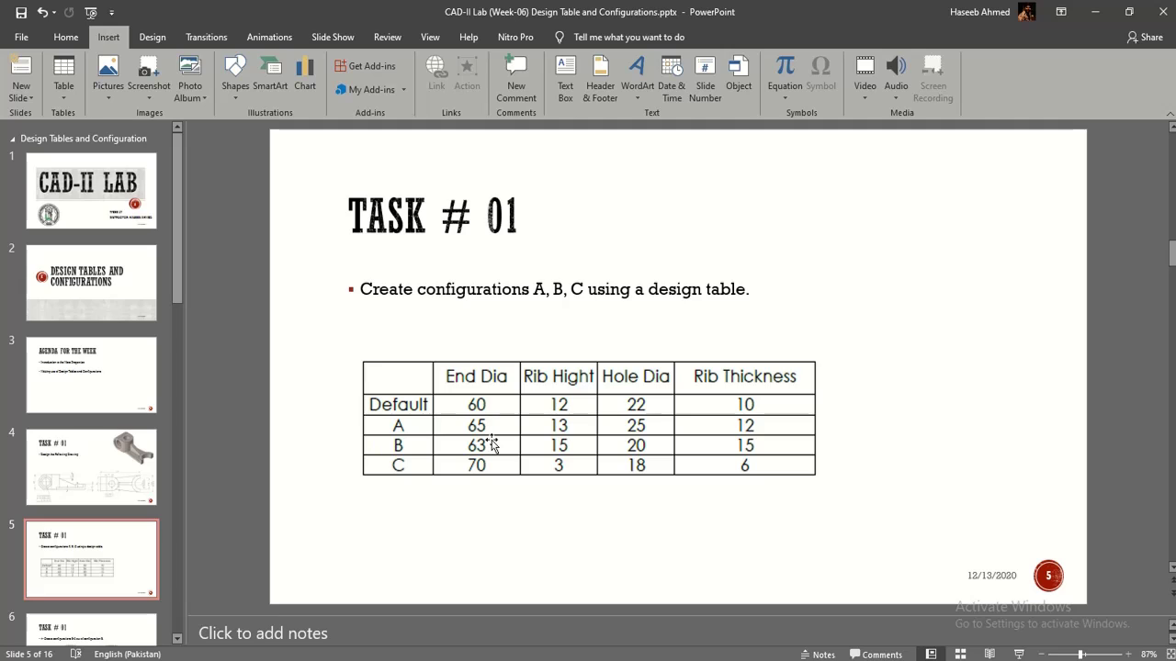
scroll(491, 444, "up", 1)
scroll(491, 444, "down", 1)
scroll(491, 444, "down", 1)
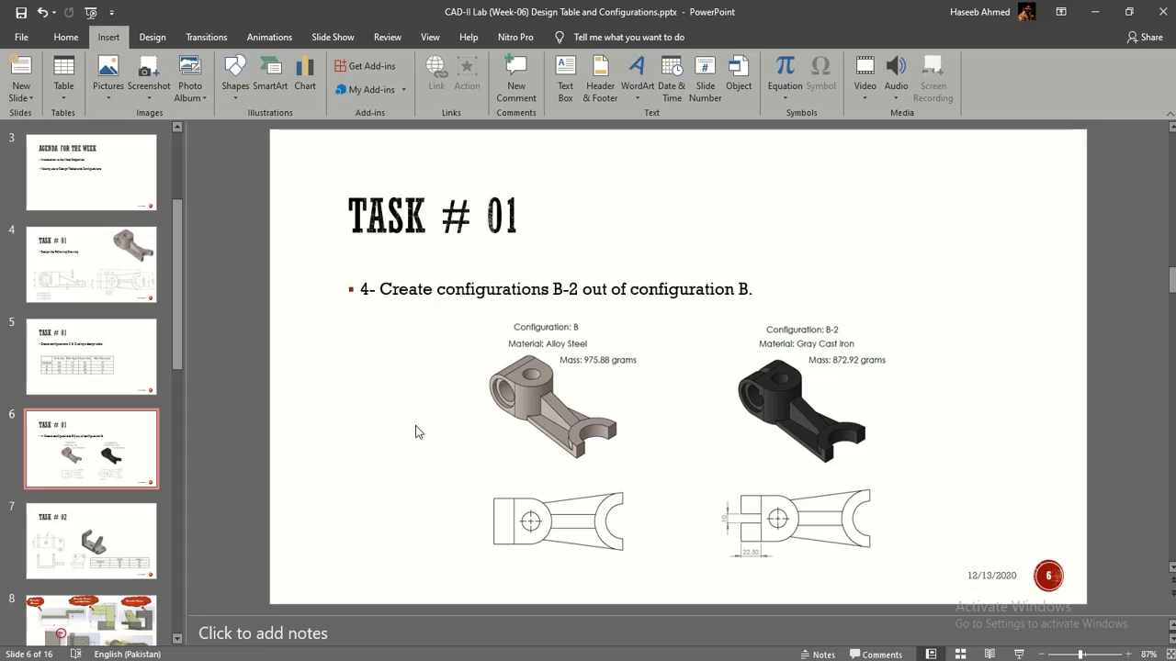
Step: Review the Task # 02 slides for the bracket's dimensions, modelling operations and configuration tasks
scroll(417, 432, "down", 1)
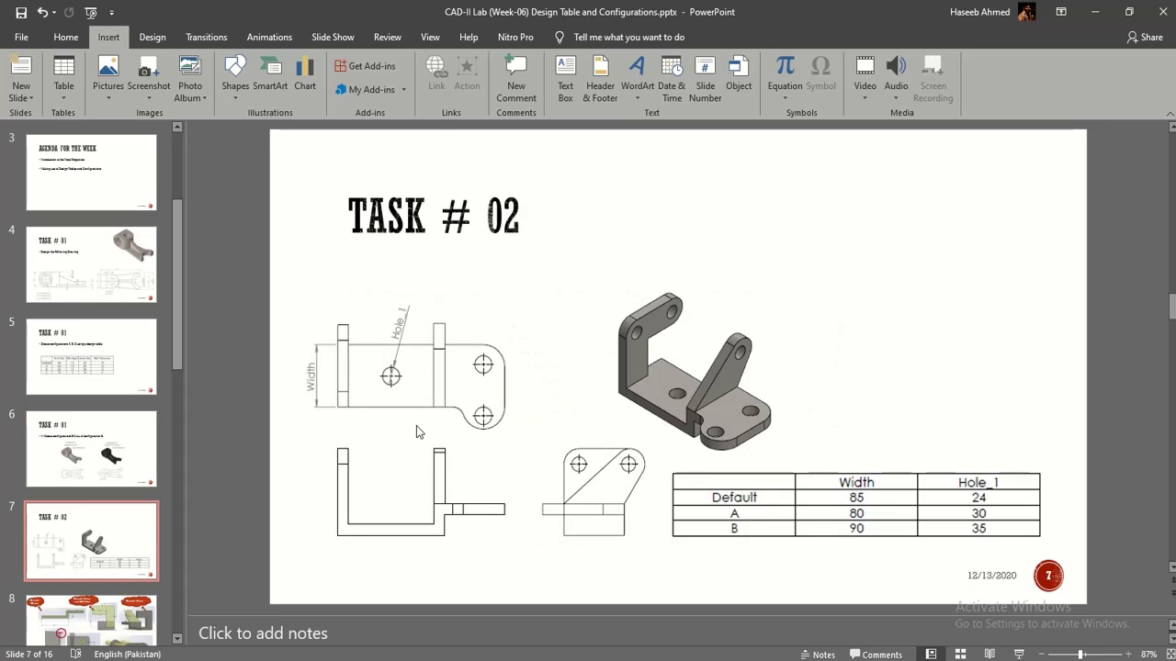
scroll(418, 432, "down", 1)
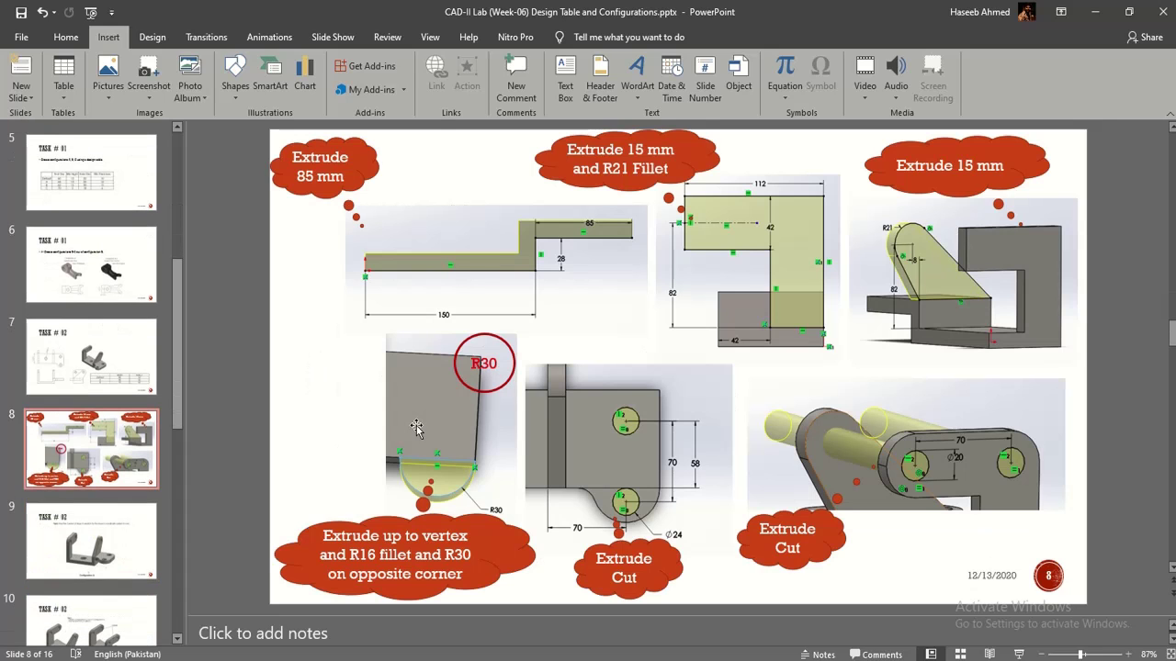
scroll(416, 428, "down", 1)
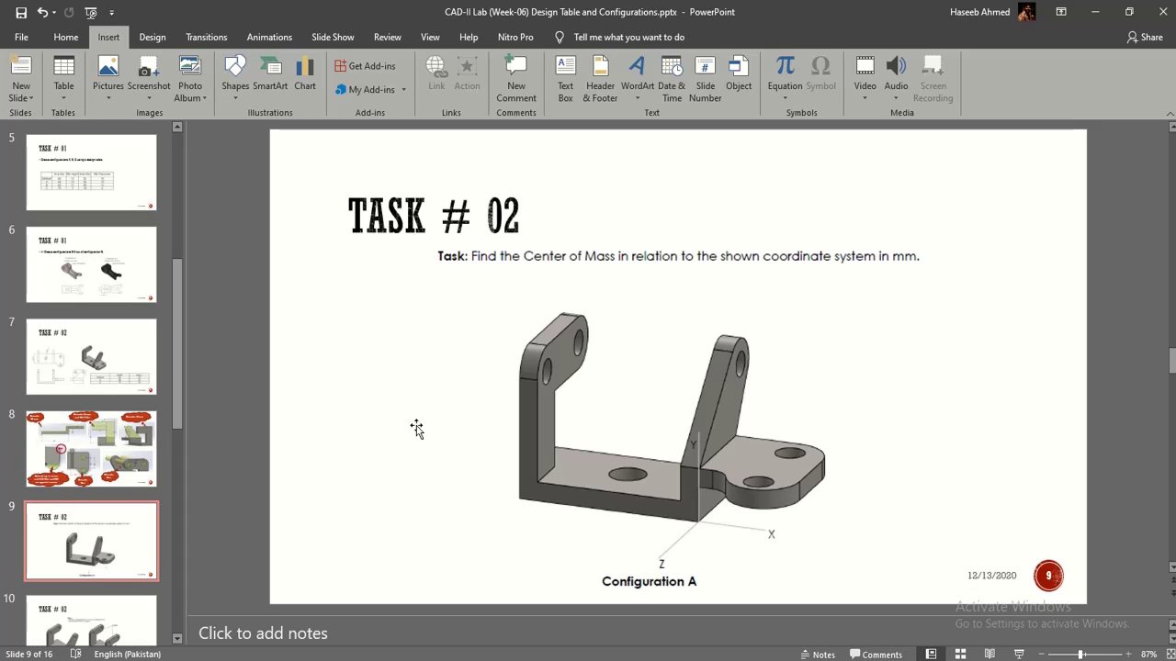
scroll(416, 428, "down", 2)
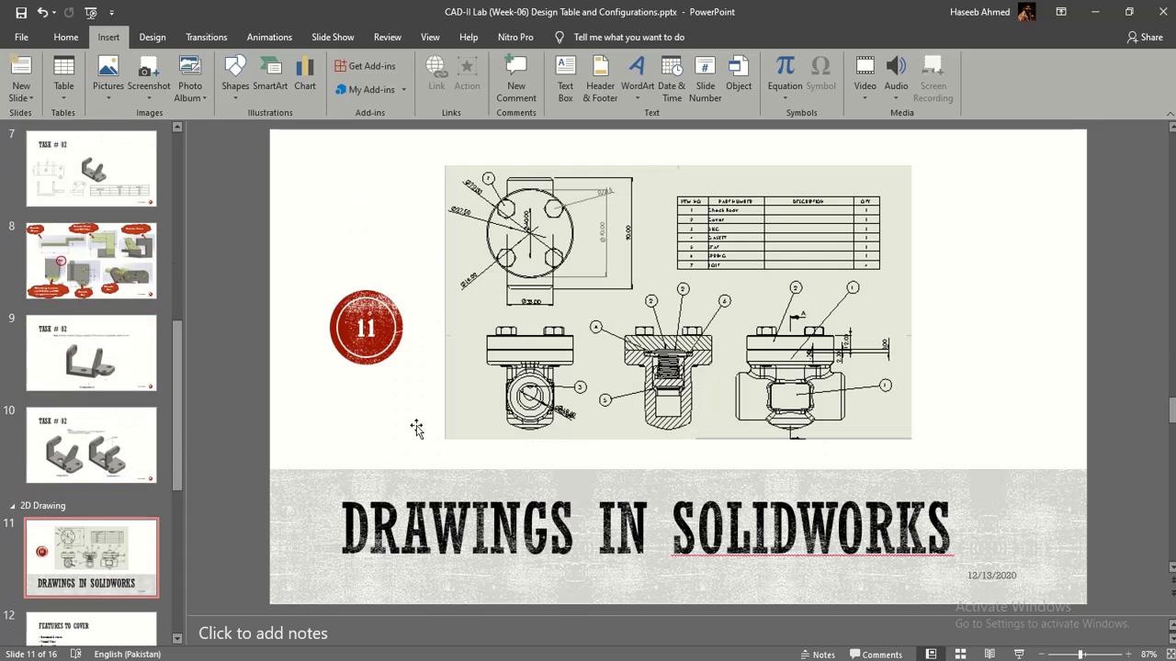
scroll(416, 428, "up", 1)
scroll(416, 428, "down", 1)
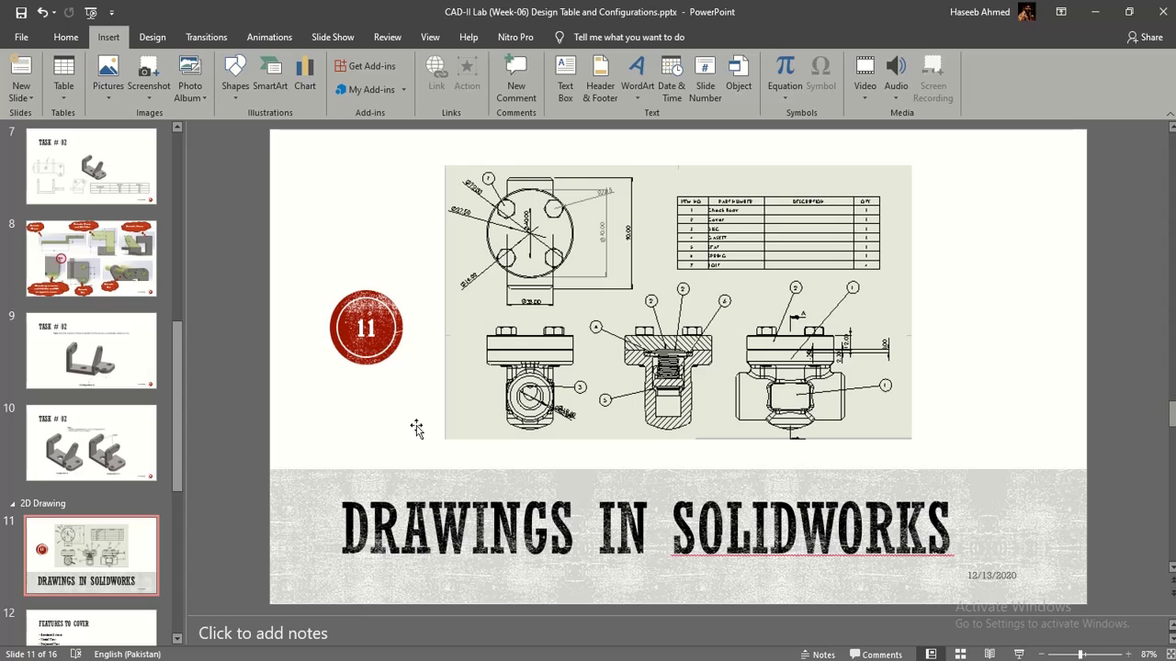
scroll(417, 427, "up", 1)
scroll(416, 425, "up", 2)
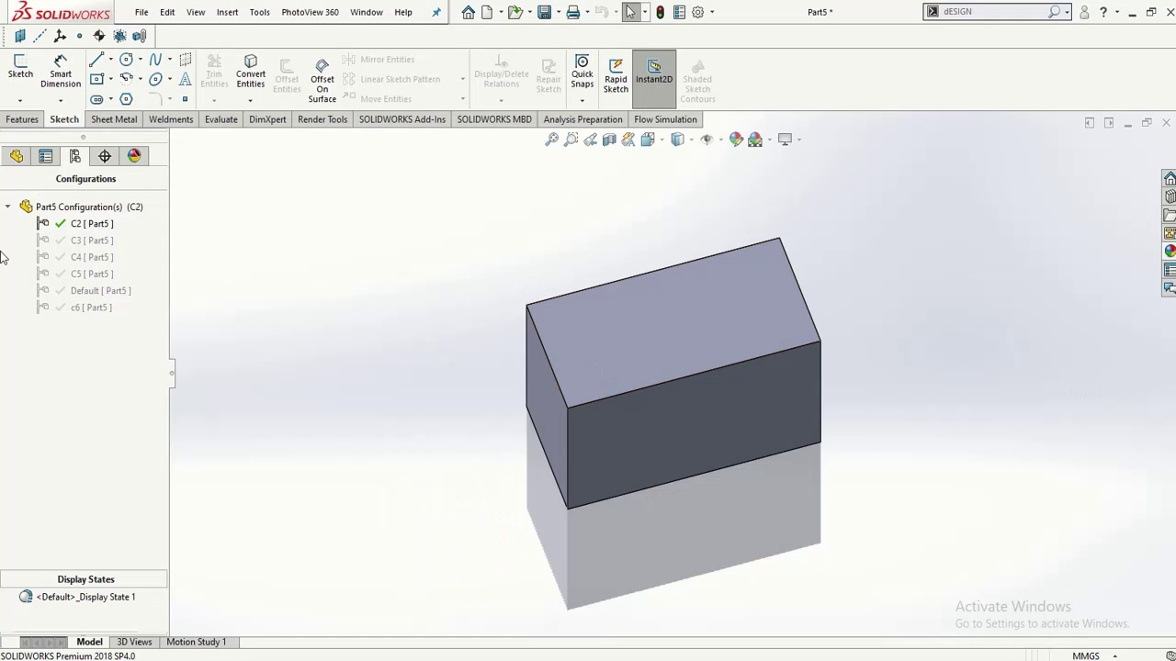
Step: In SOLIDWORKS, activate configuration c6, open Configure Material for the part and enlarge the dialog to show all configurations
left_click(73, 307)
double_click(72, 305)
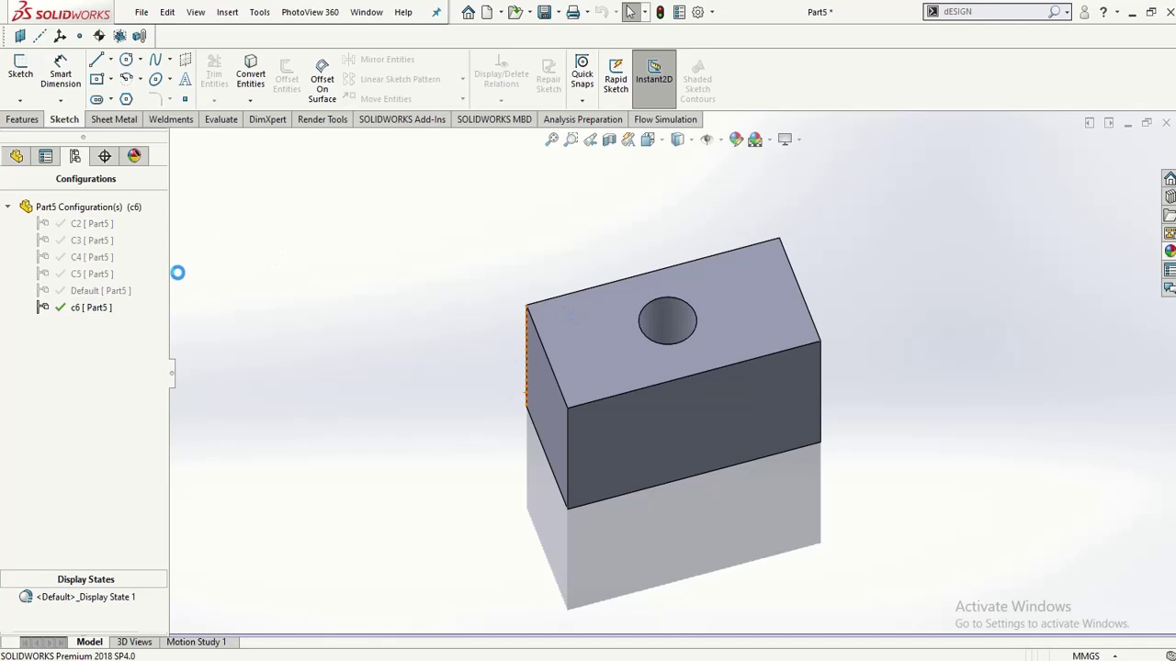
left_click(16, 156)
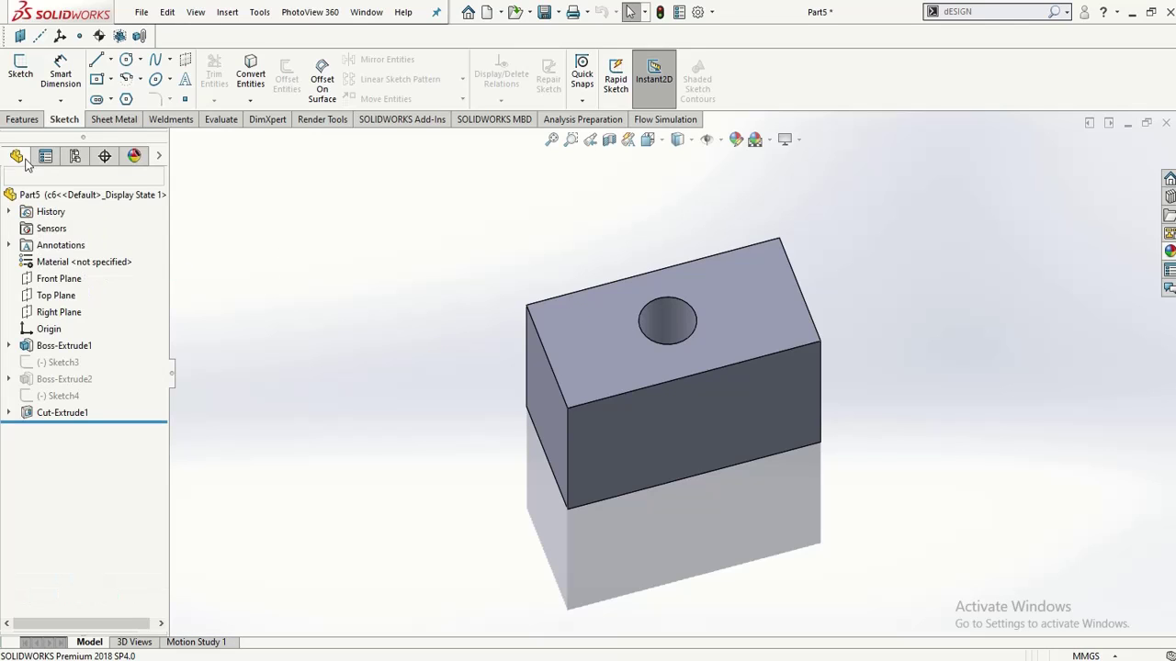
left_click(72, 264)
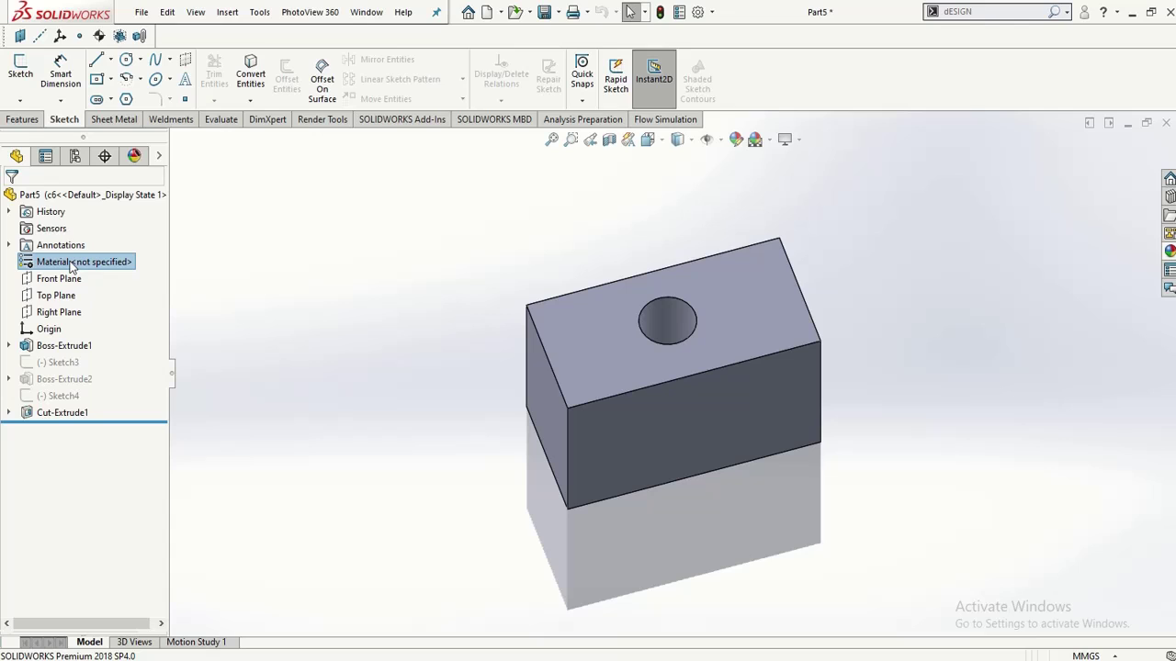
right_click(72, 266)
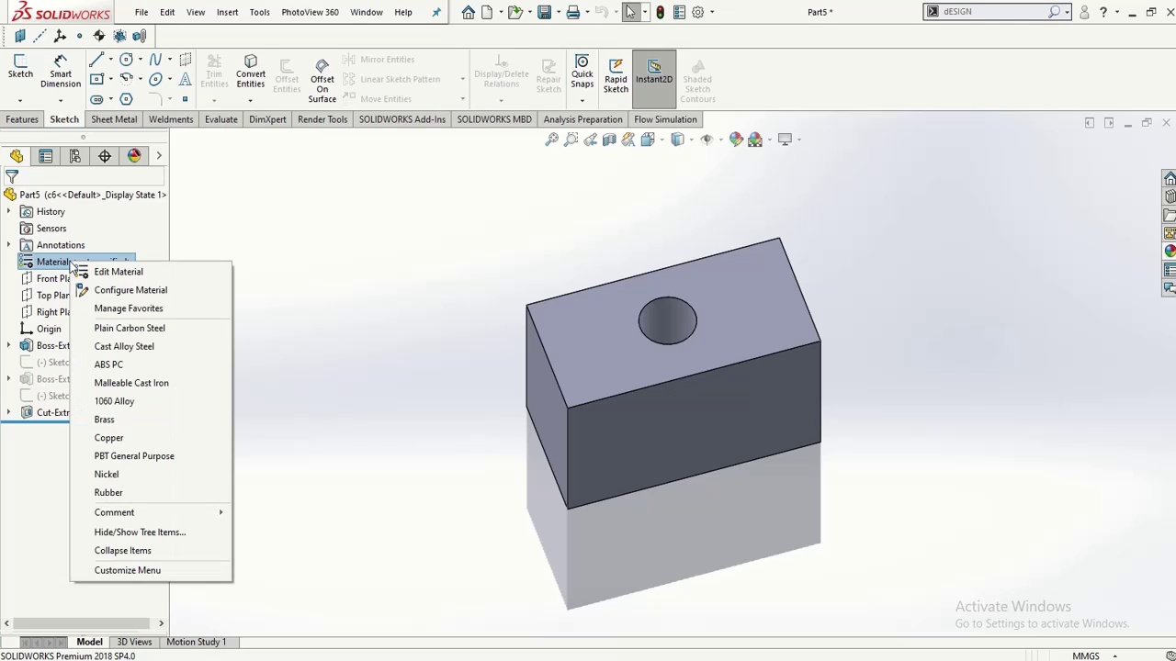
left_click(113, 292)
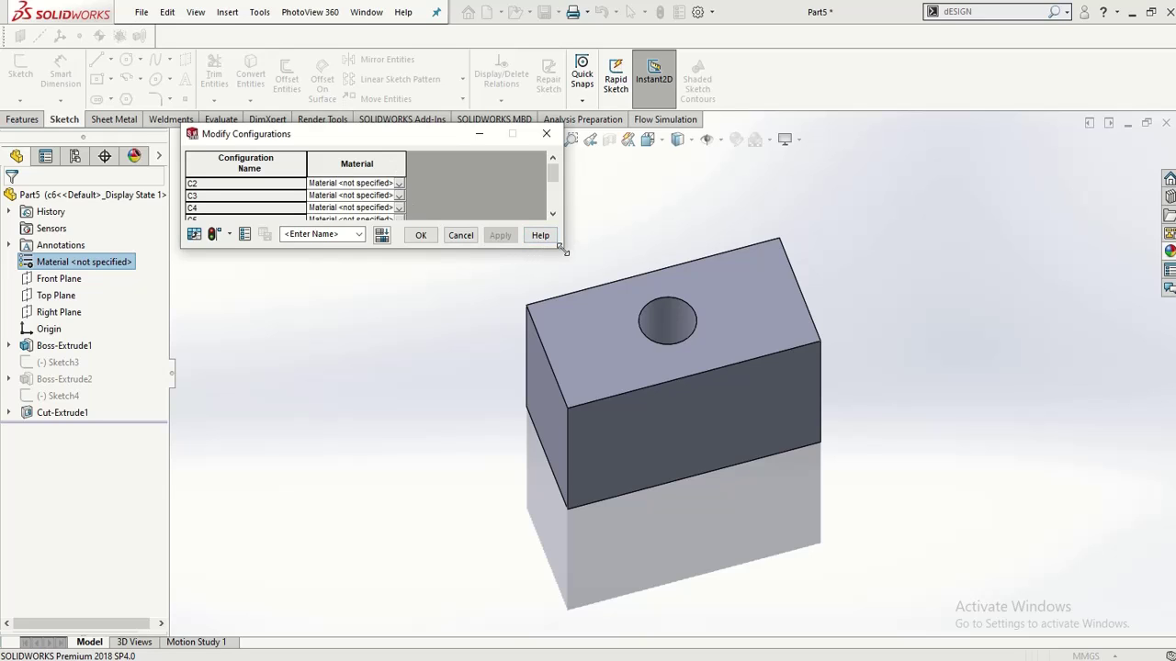
left_click_drag(565, 252, 702, 355)
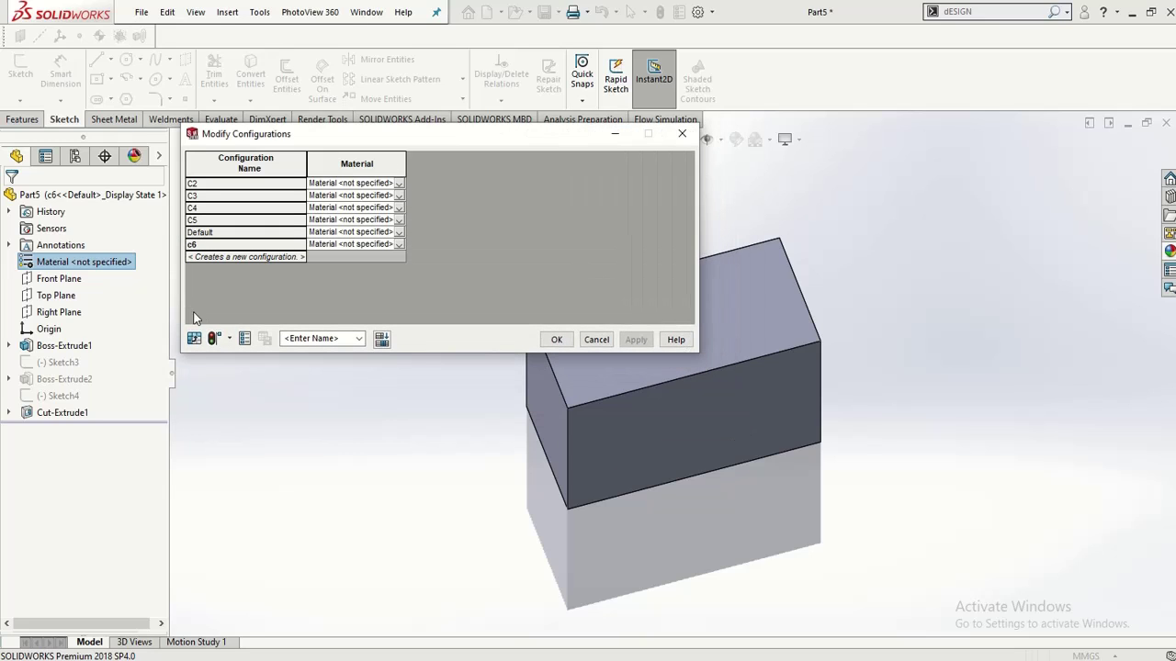
Step: Assign Cast Alloy Steel to configuration C2 and 1060 Alloy to configuration C3
left_click(395, 183)
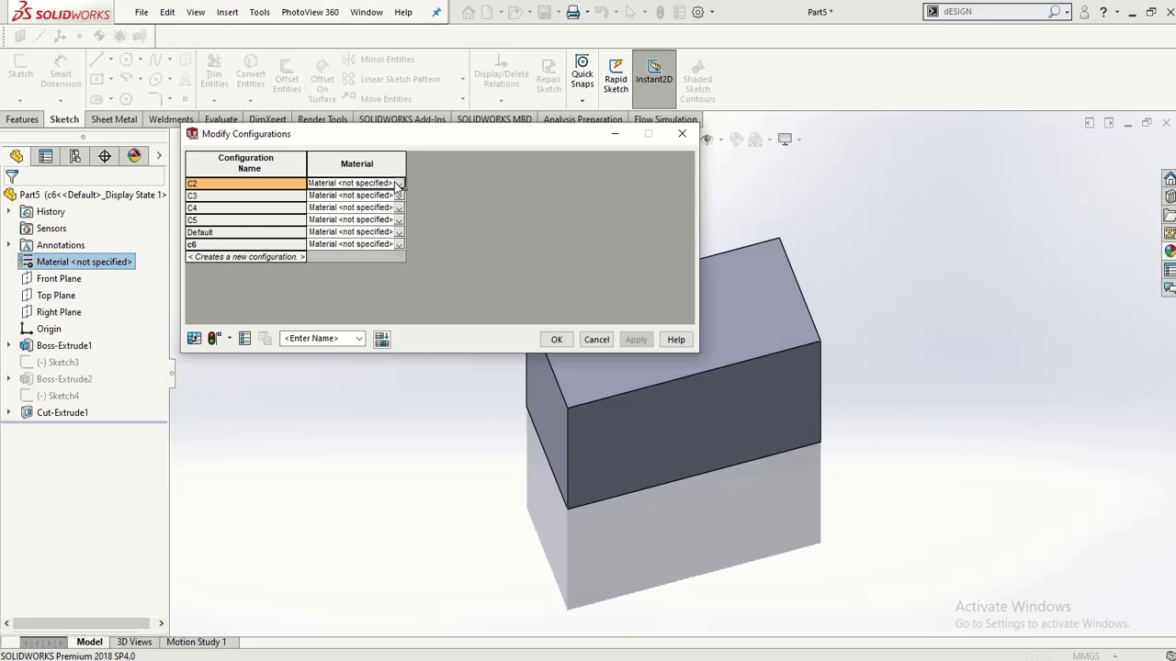
left_click(399, 184)
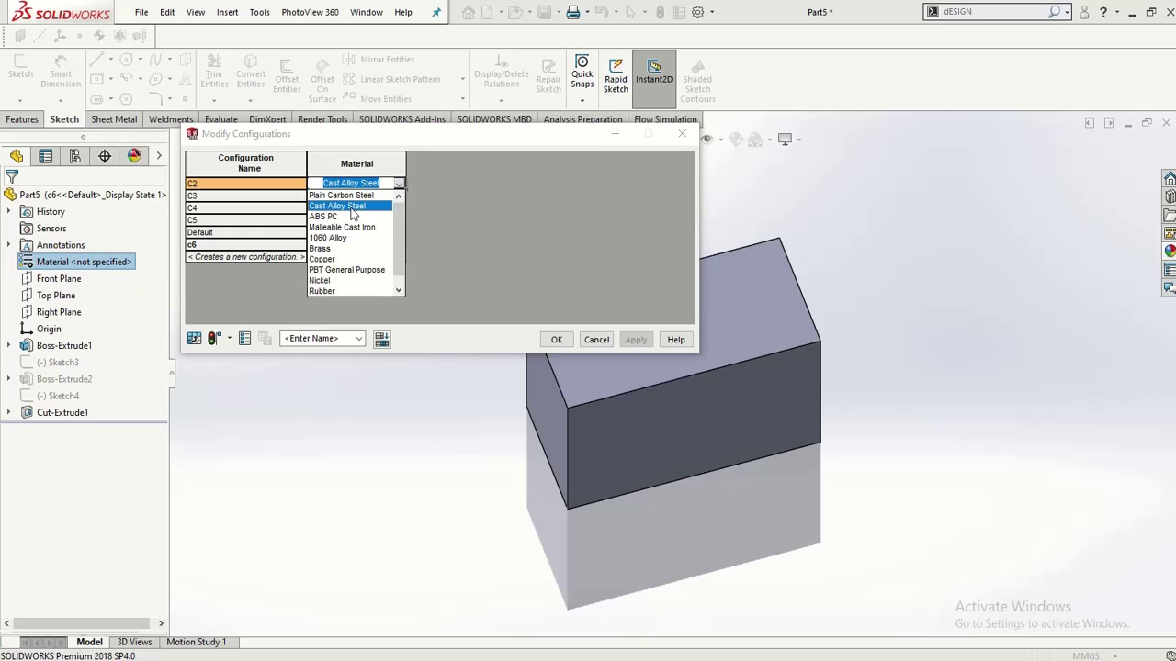
left_click(376, 208)
left_click(399, 196)
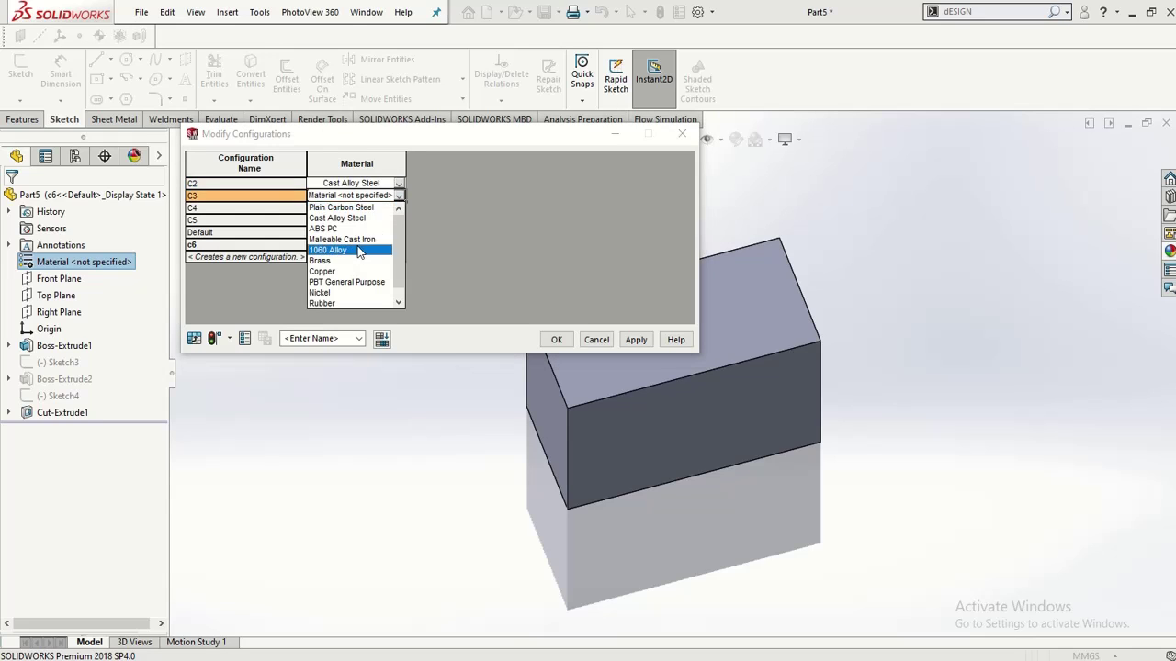
left_click(365, 250)
Step: Assign Copper to configuration C4 and Brass to configuration C5
left_click(399, 208)
left_click(400, 209)
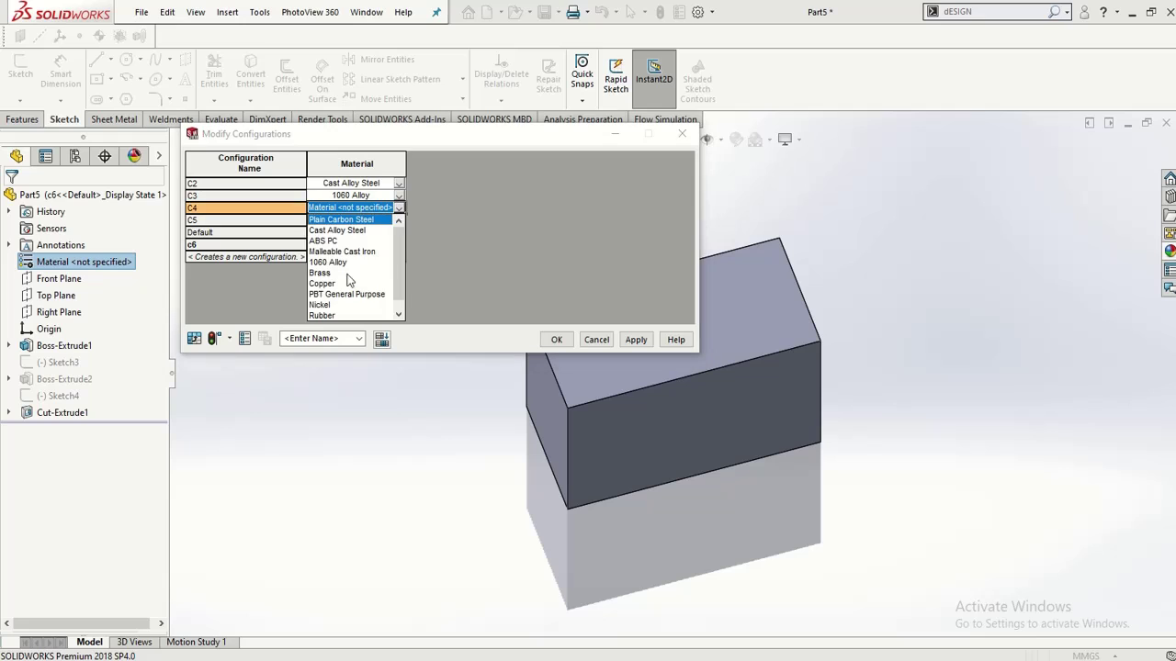
left_click(349, 284)
left_click(399, 221)
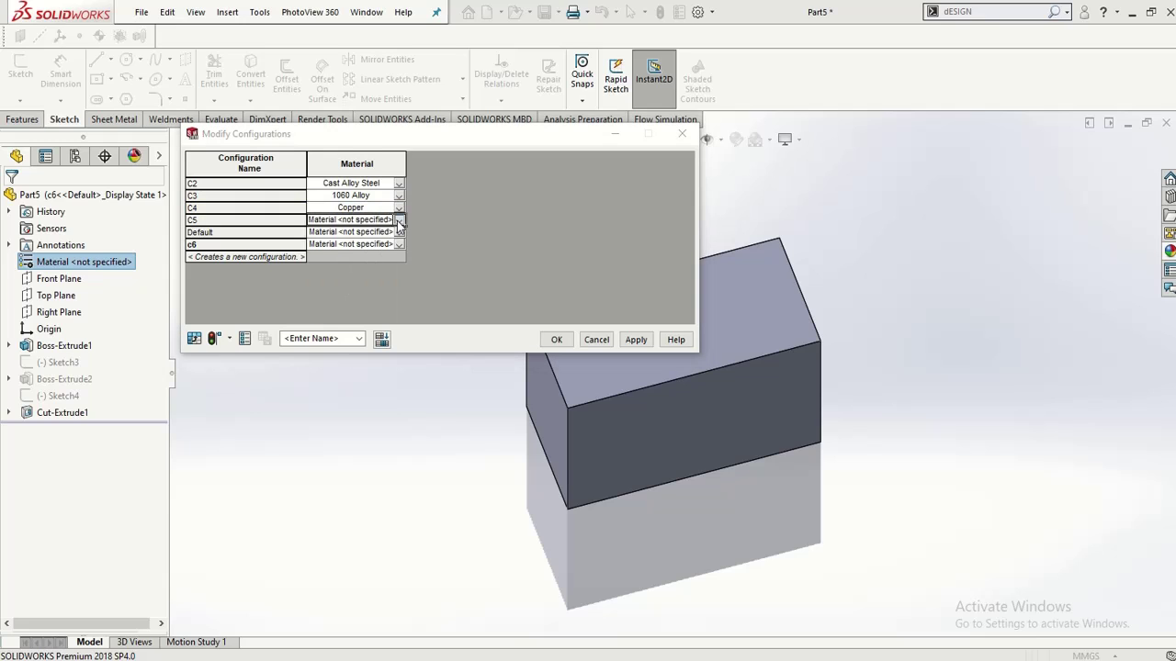
left_click(399, 220)
left_click(349, 285)
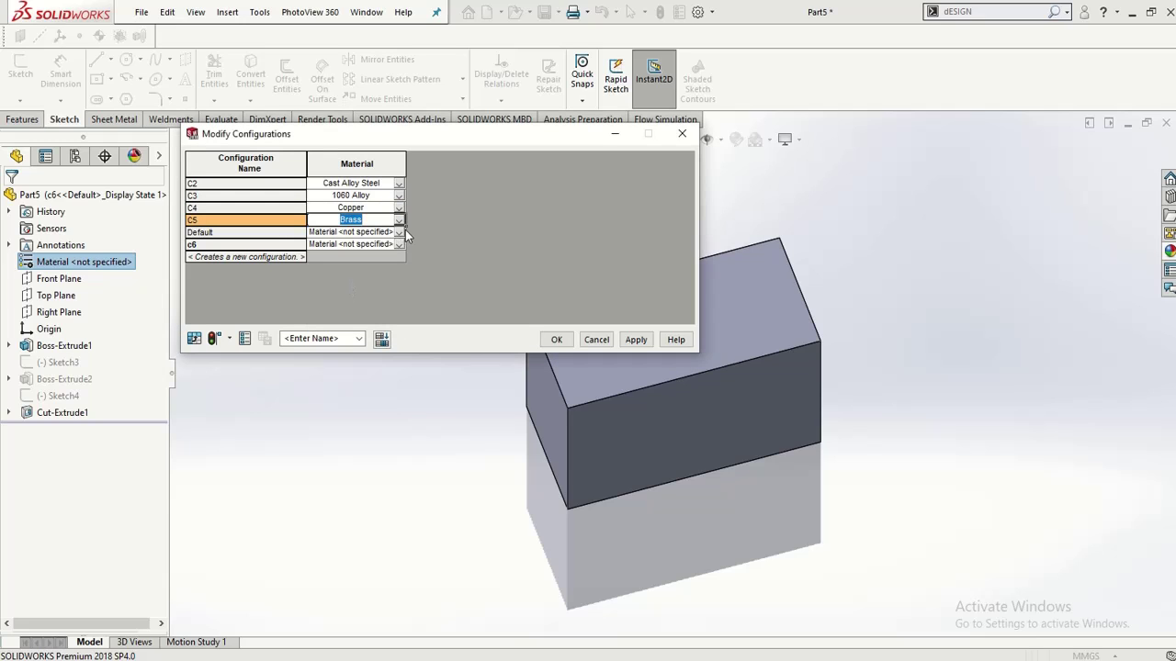
Step: Assign Rubber to the Default configuration and Nickel to c6, and apply the material changes to the part
left_click(399, 233)
left_click(398, 232)
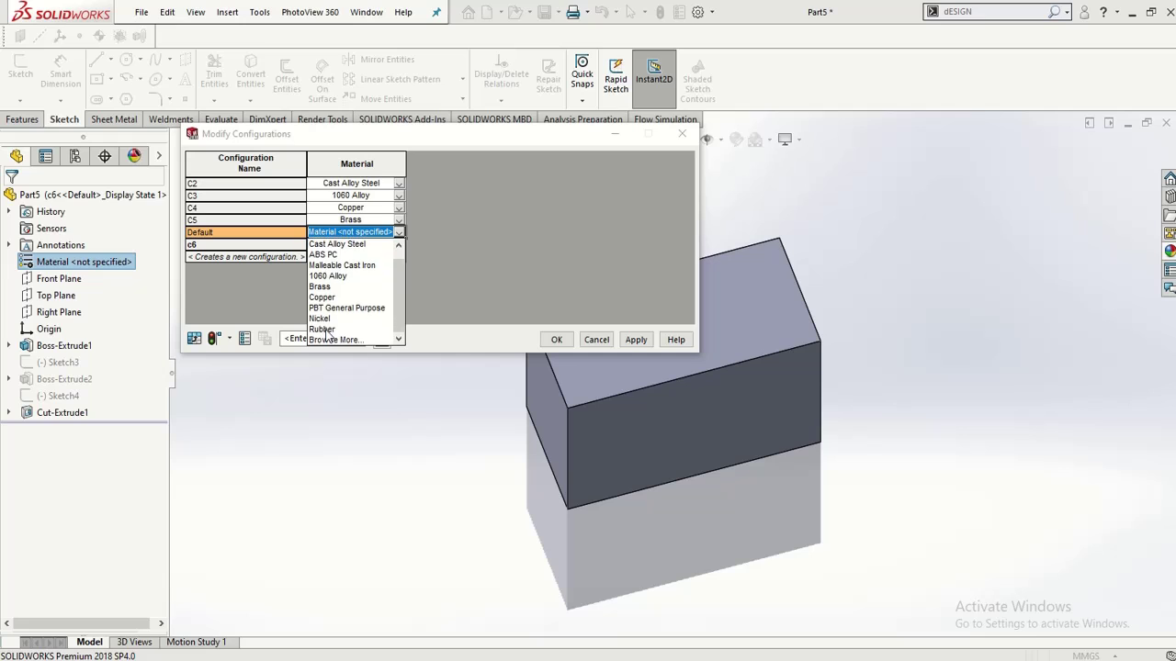
left_click(323, 339)
left_click(399, 244)
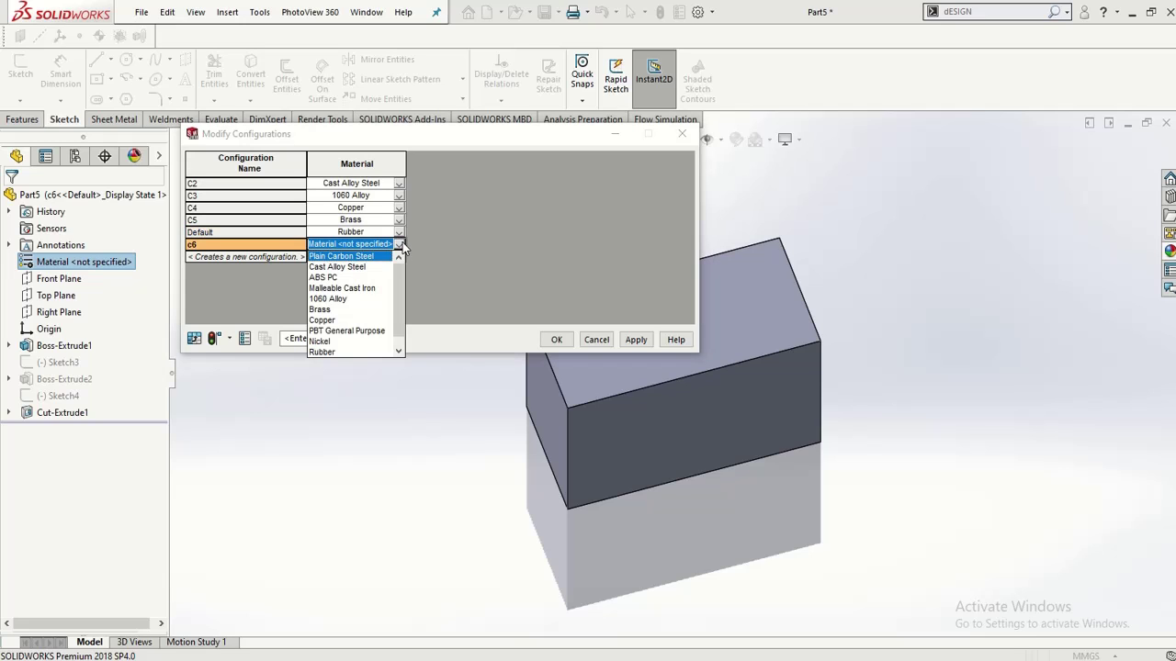
left_click(333, 329)
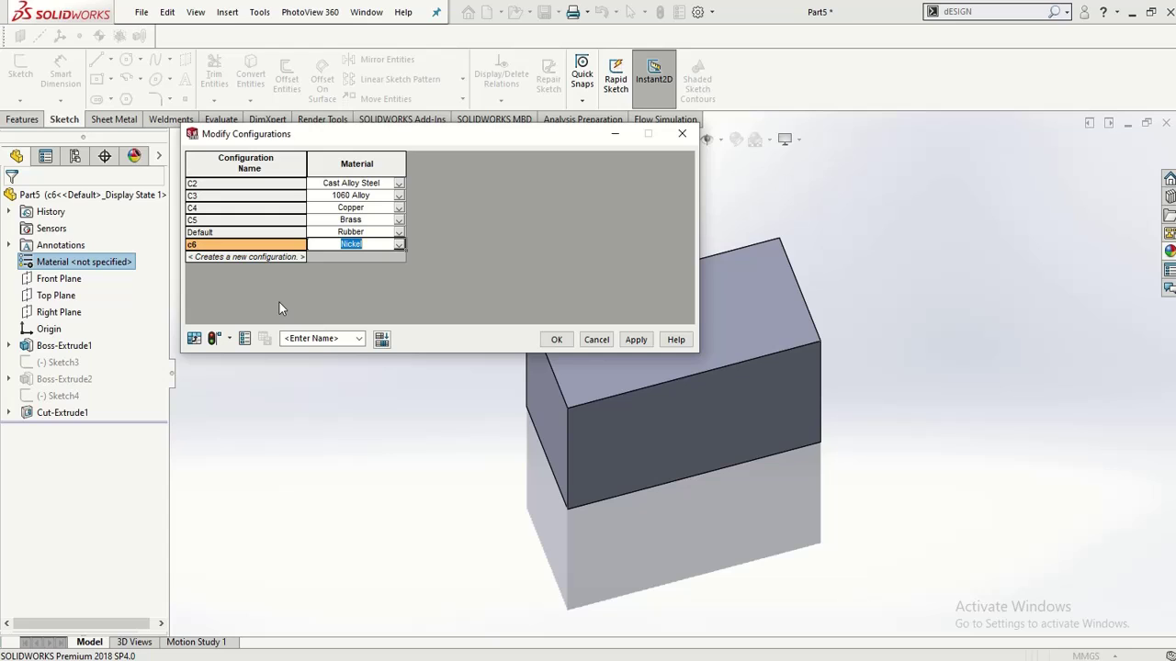
left_click(635, 338)
left_click(625, 351)
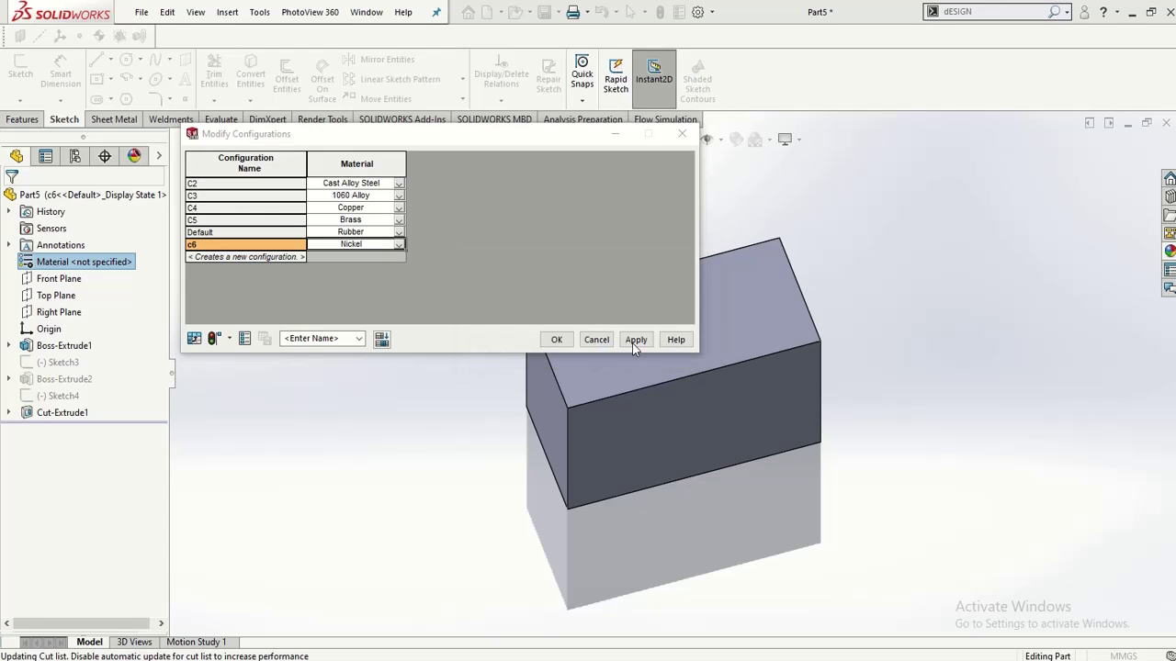
left_click(567, 339)
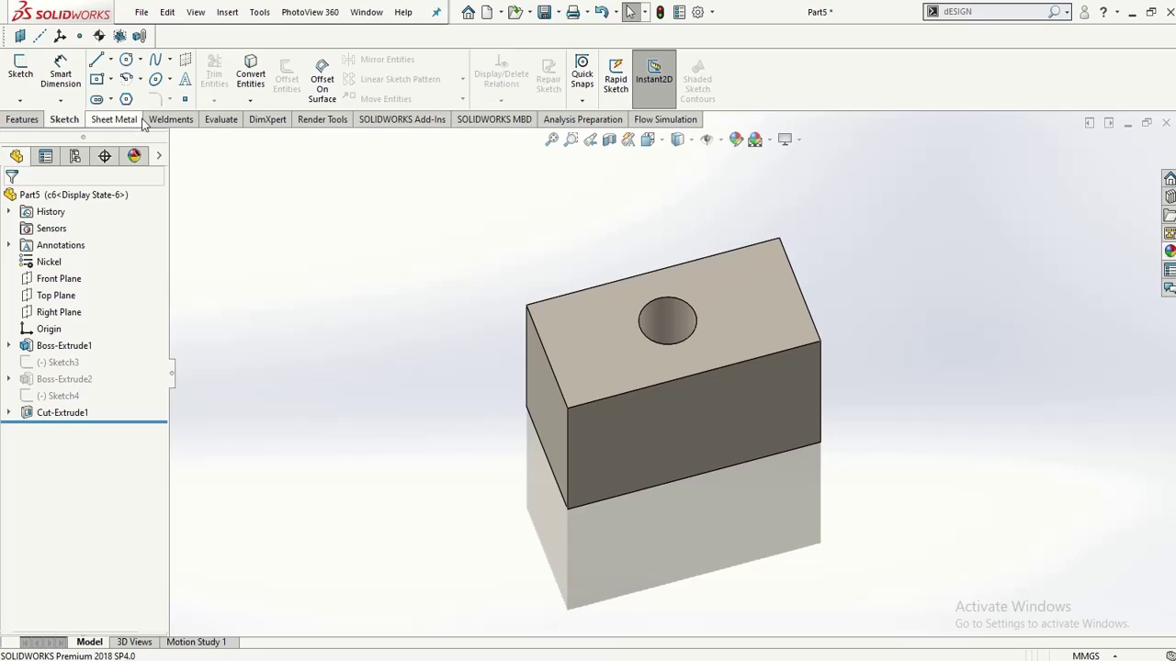
Step: Evaluate the mass properties of configuration c6, examining its density, mass and center of mass
left_click(221, 119)
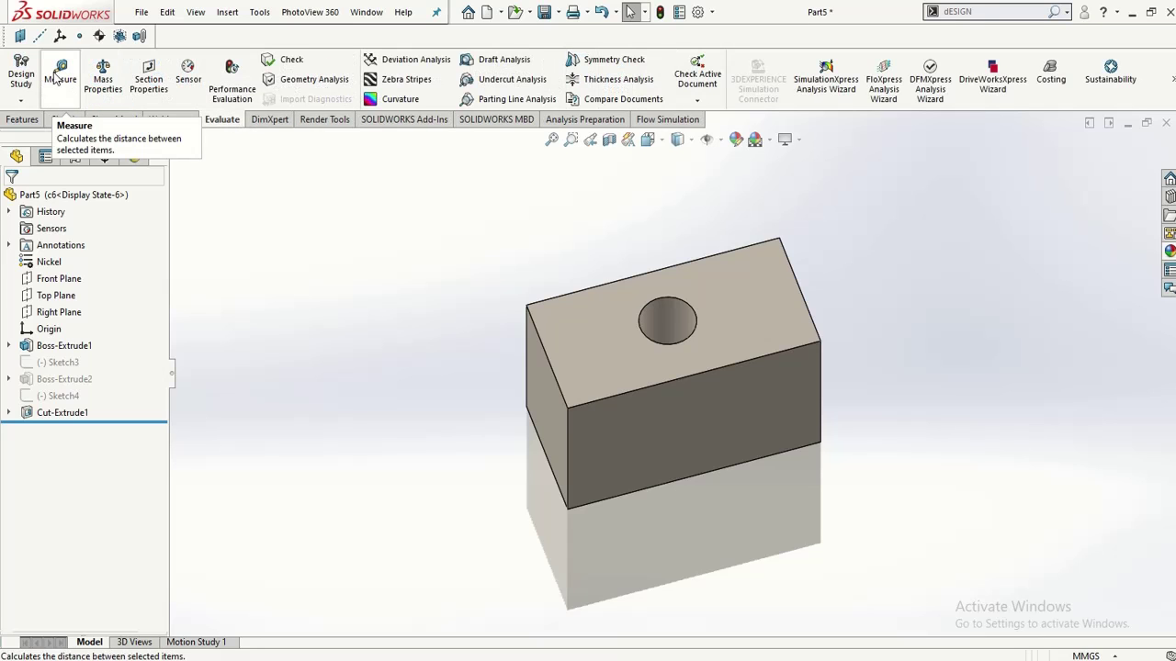
left_click(103, 80)
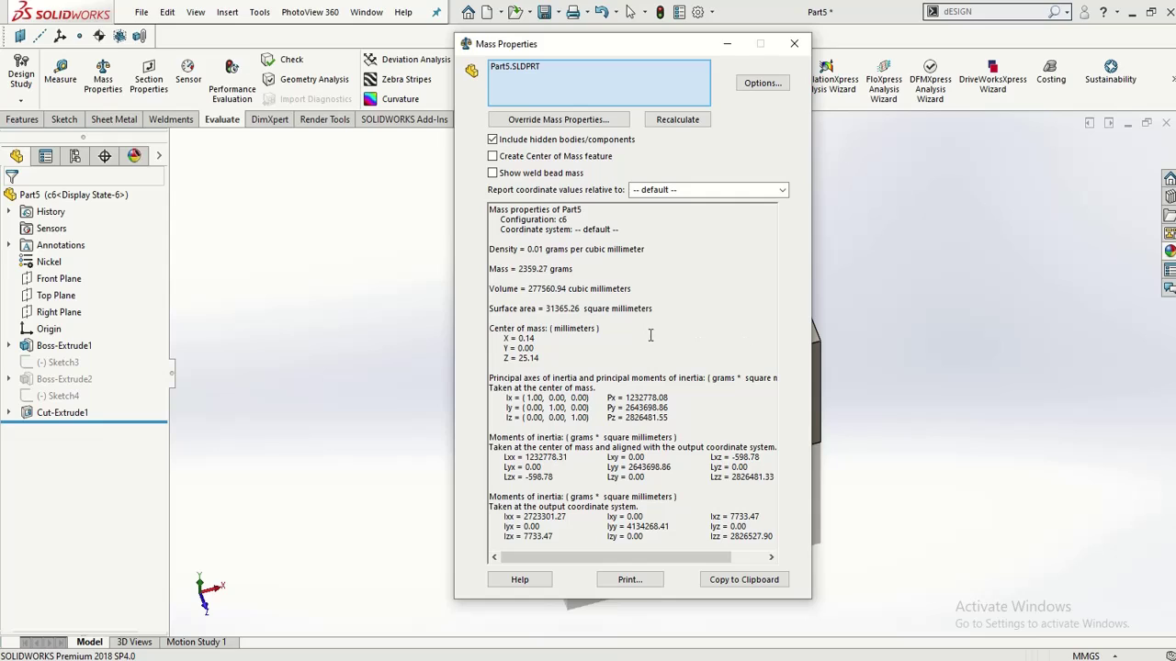
left_click_drag(651, 249, 485, 246)
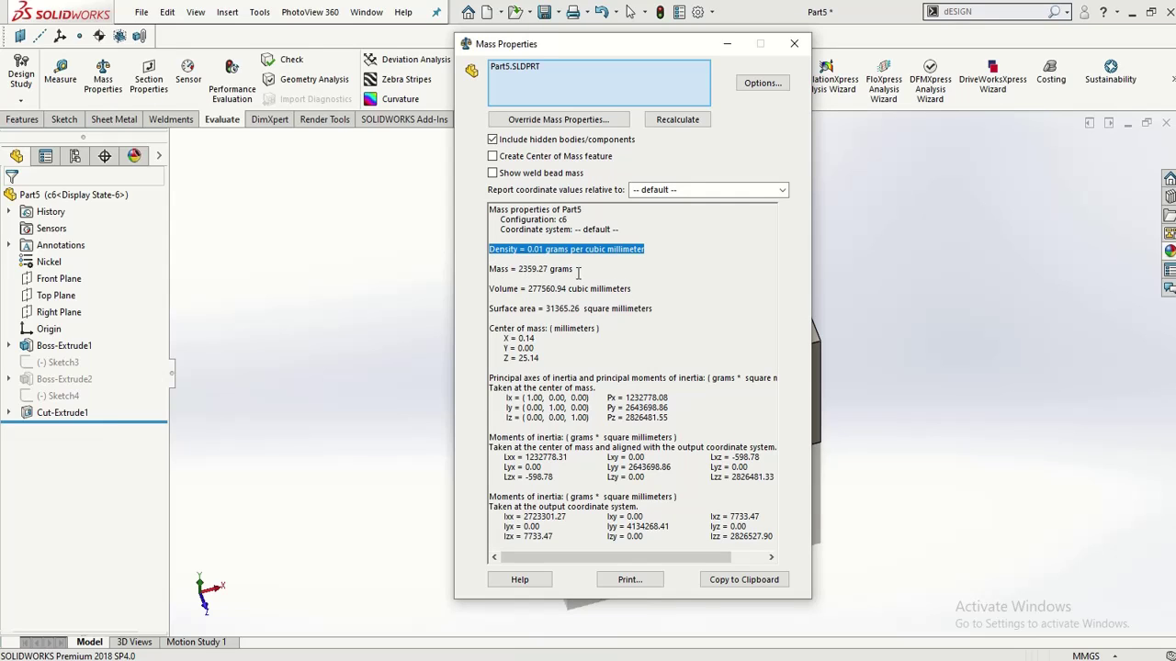
left_click_drag(578, 270, 490, 272)
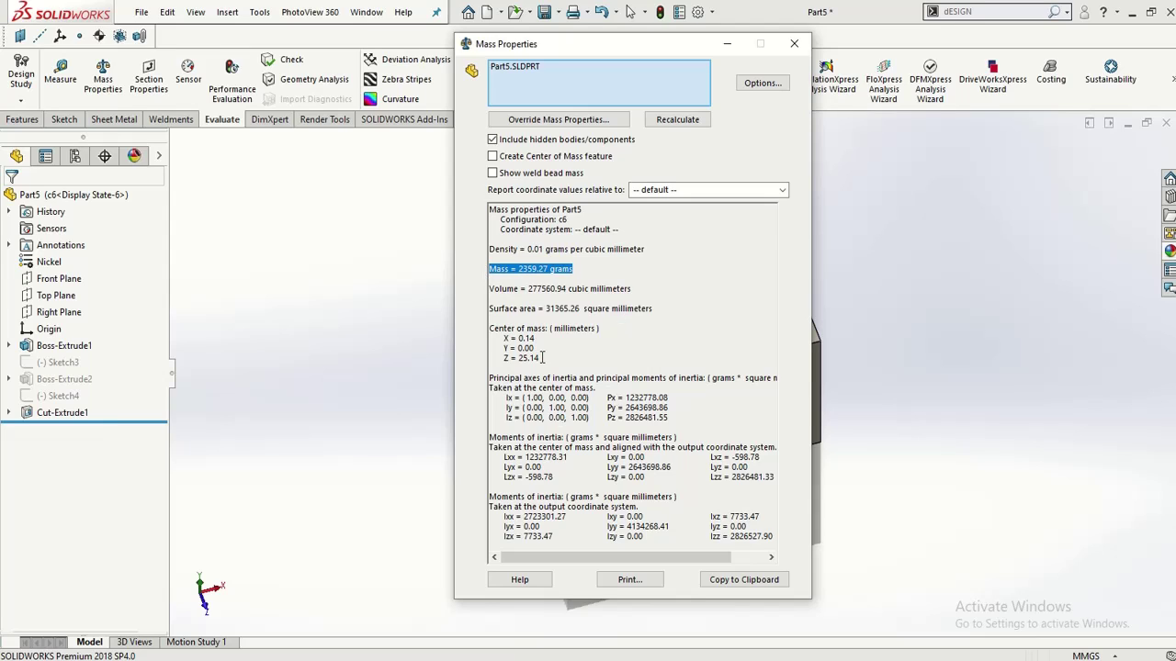
left_click_drag(542, 357, 493, 338)
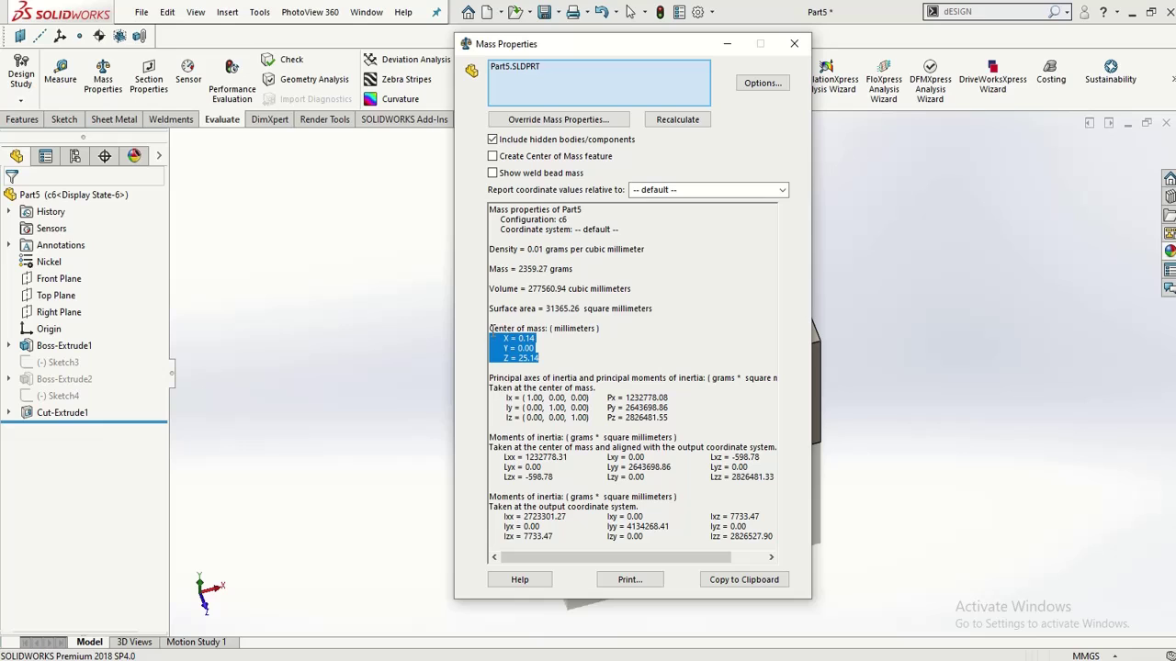
left_click(576, 353)
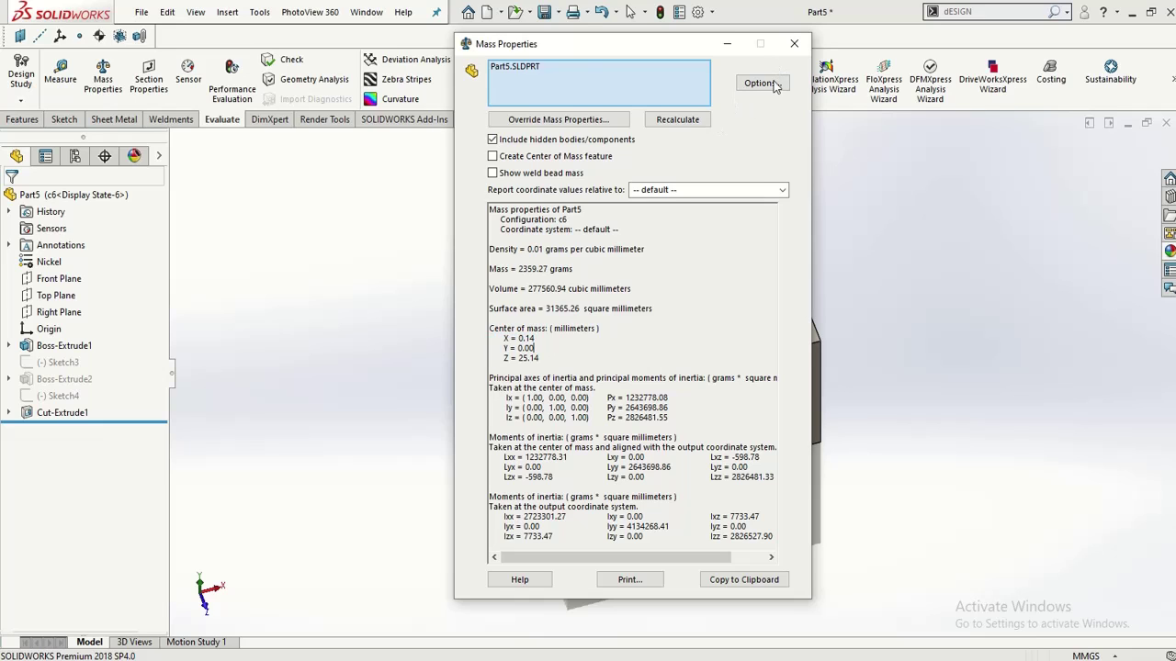
left_click(794, 43)
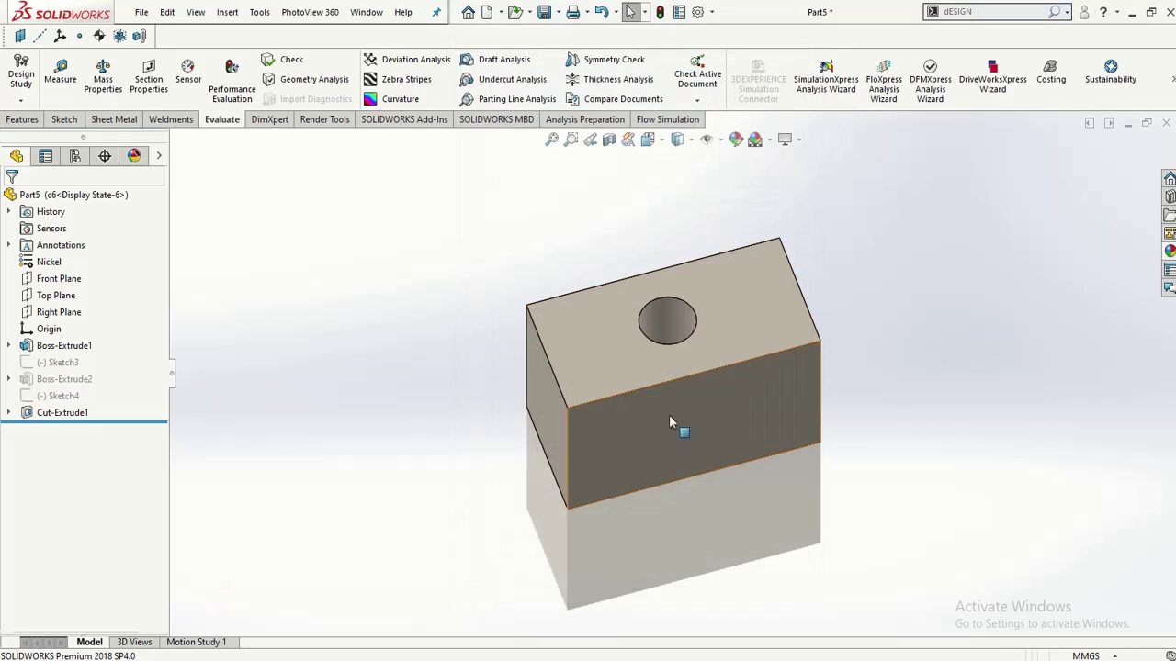
Step: Start a reference coordinate system with its origin at the lower rear corner vertex of the block's side face
middle_click_drag(591, 388, 582, 322)
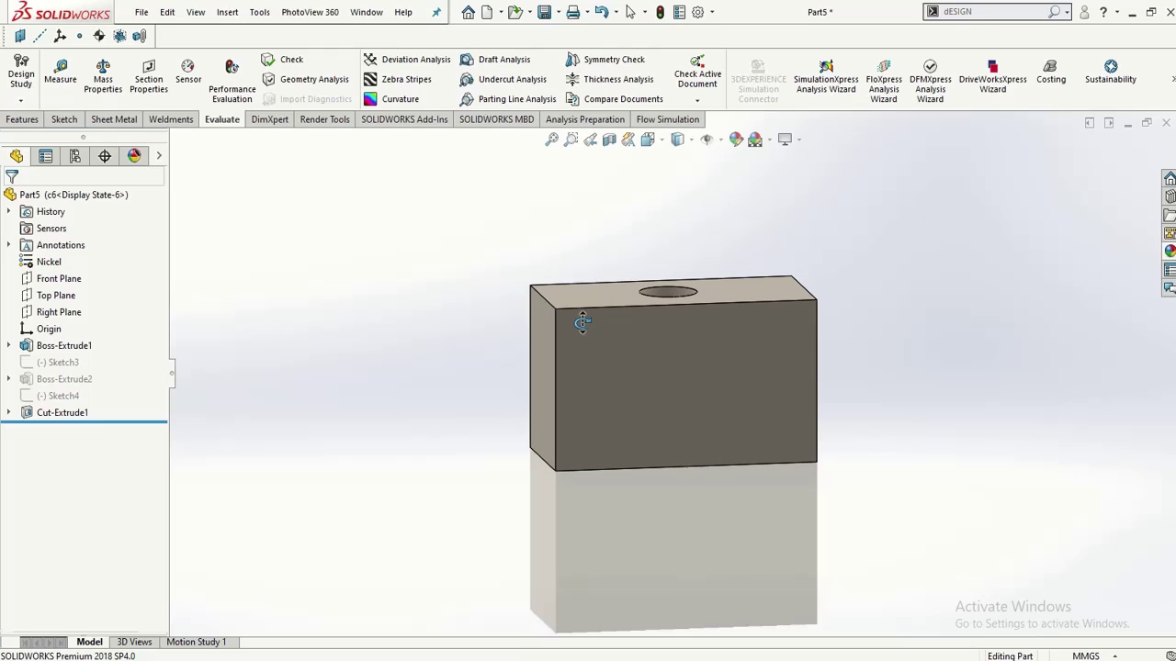
left_click(22, 120)
left_click(630, 101)
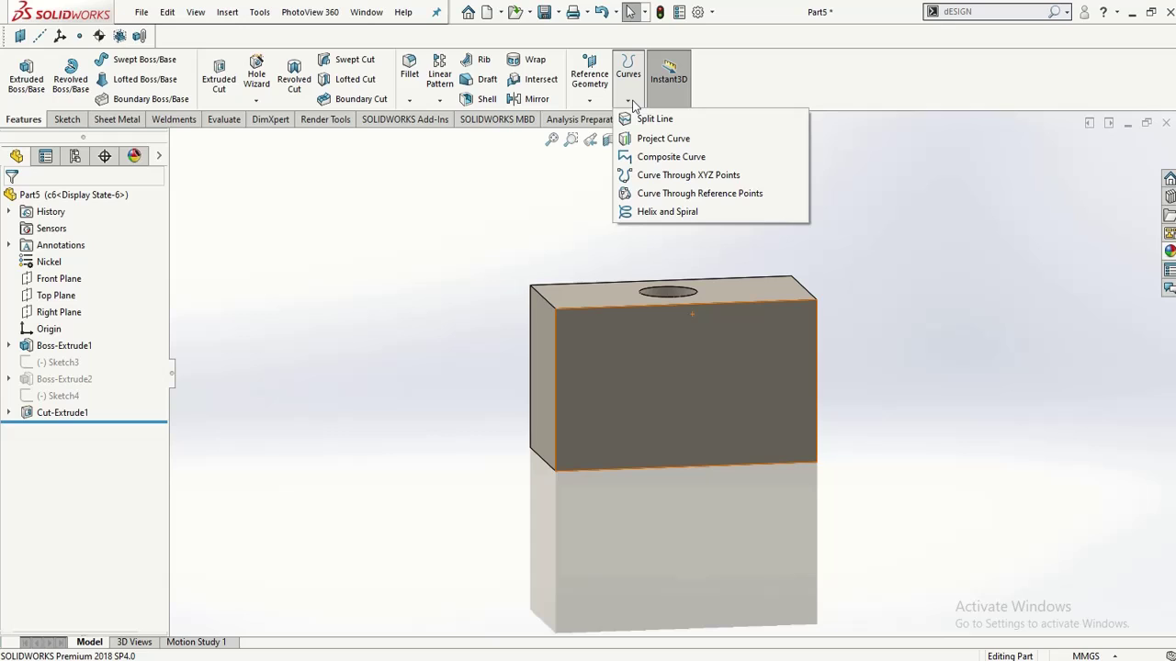
left_click(589, 99)
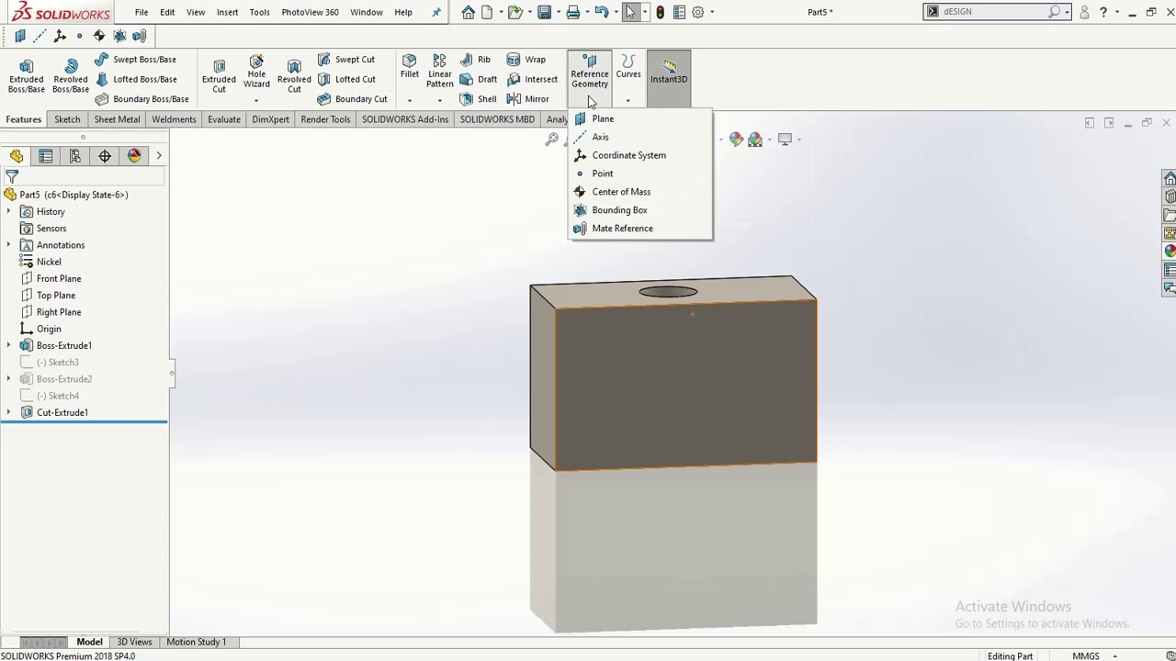
left_click(597, 156)
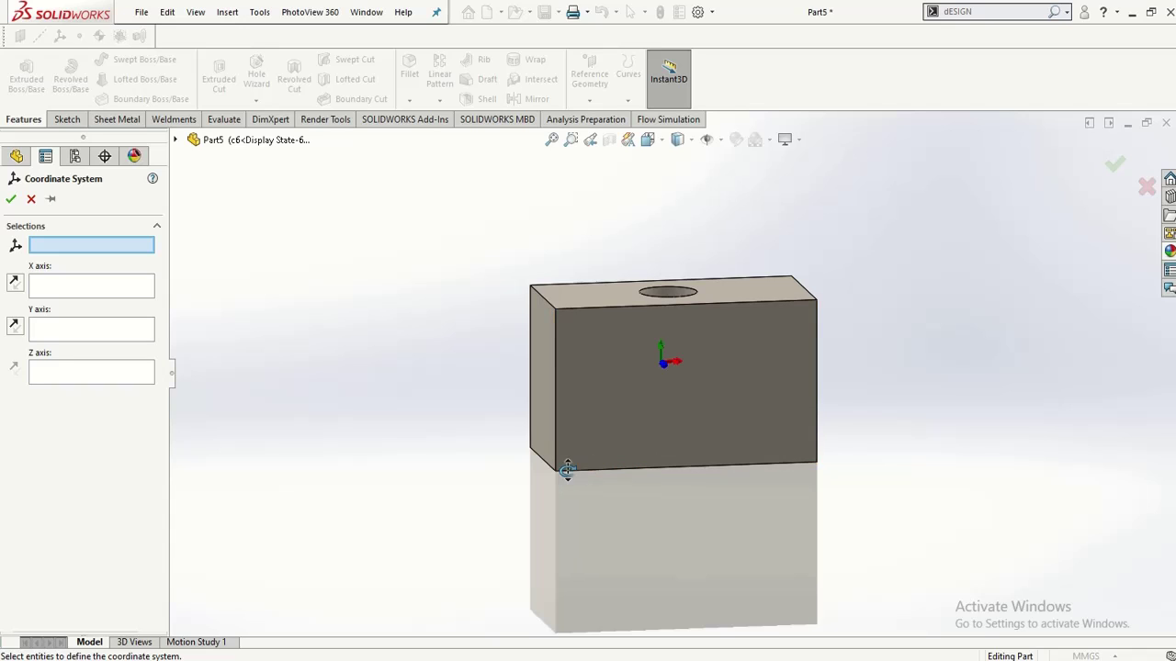
middle_click_drag(564, 467, 635, 472)
scroll(597, 501, "down", 5)
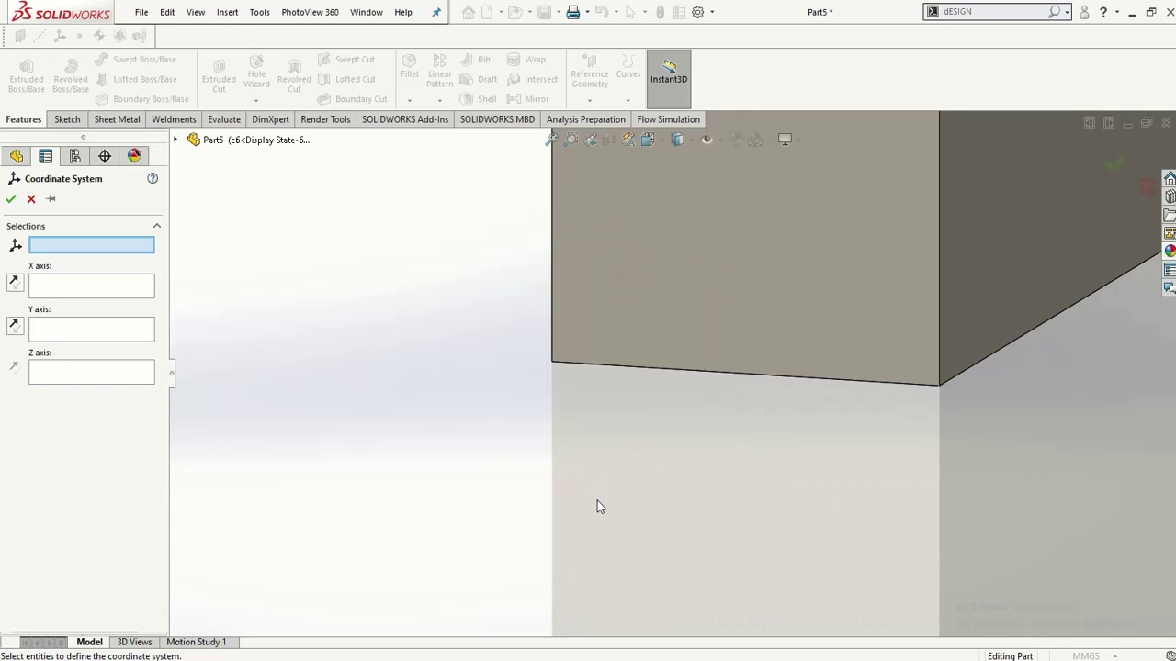
left_click(553, 362)
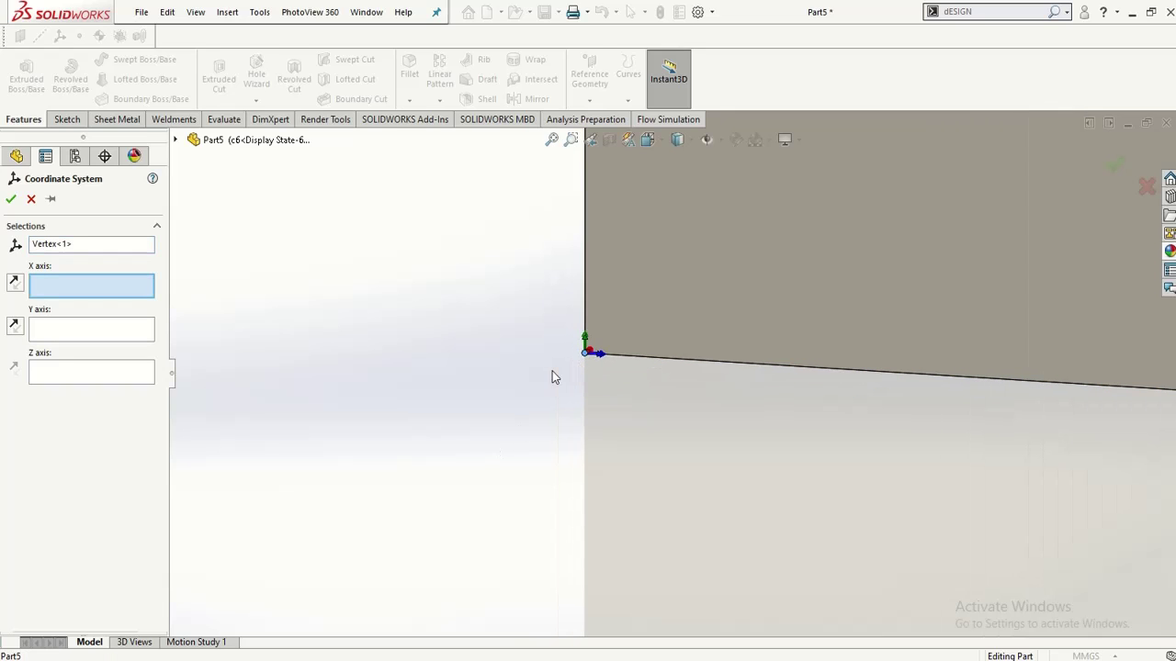
Step: Align the coordinate system's X axis with the front face's long bottom edge and its Y axis with the vertical edge at the origin corner
middle_click_drag(646, 379, 532, 388)
middle_click_drag(620, 395, 696, 451)
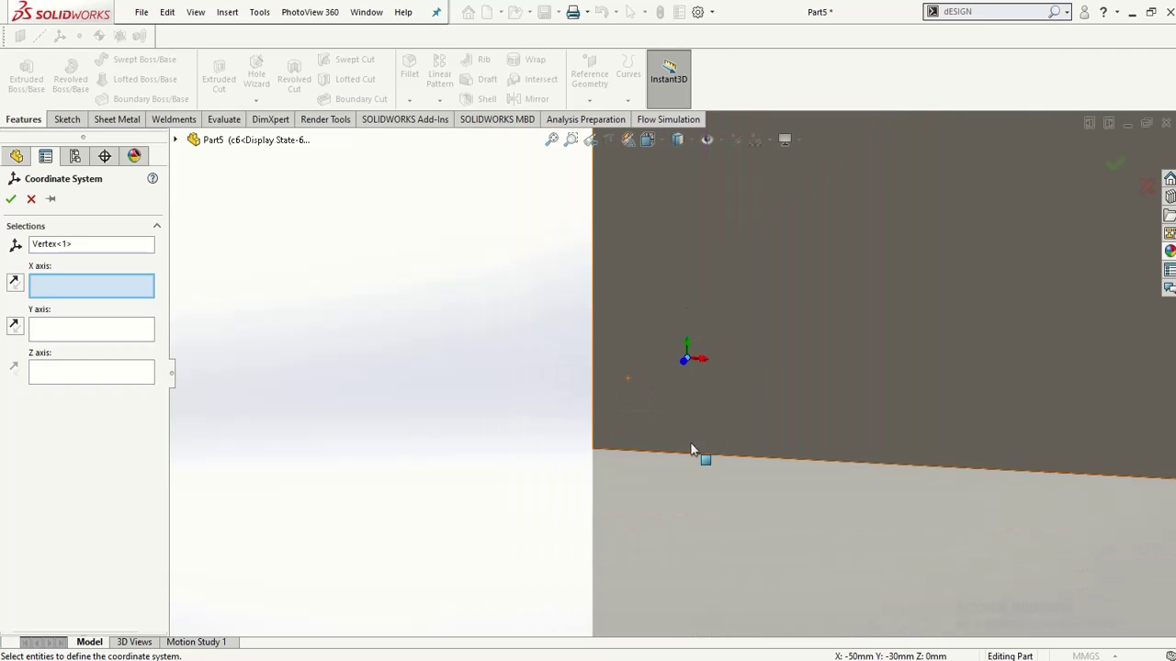
left_click(695, 457)
scroll(555, 438, "up", 4)
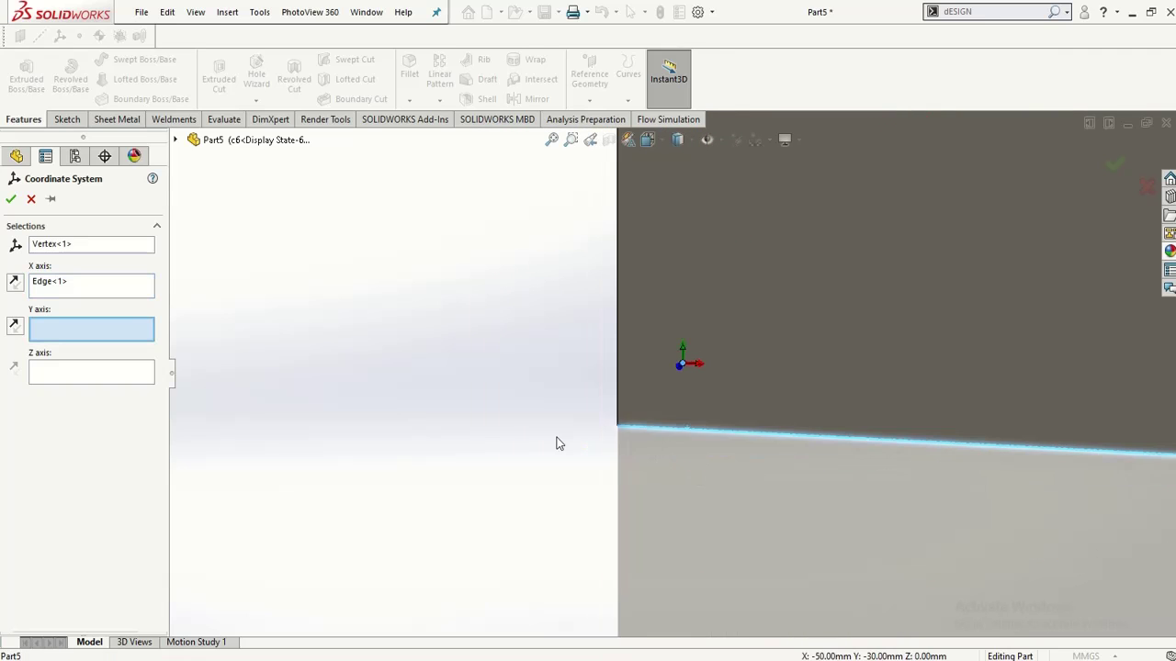
middle_click_drag(590, 431, 606, 411)
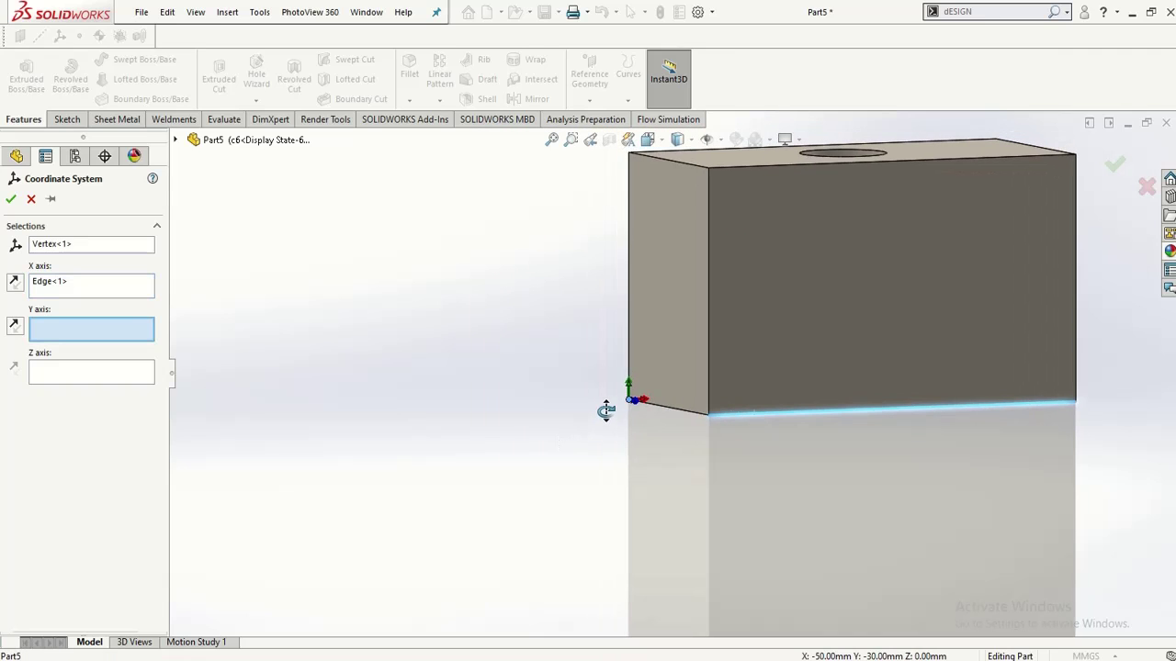
left_click(630, 304)
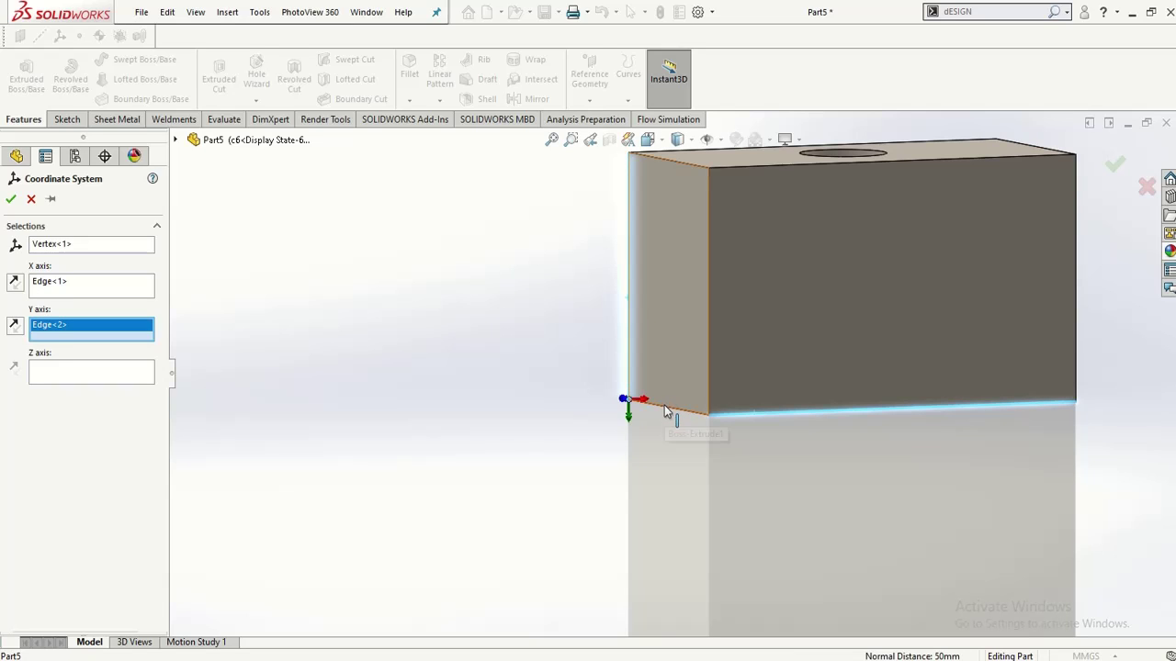
left_click(664, 406)
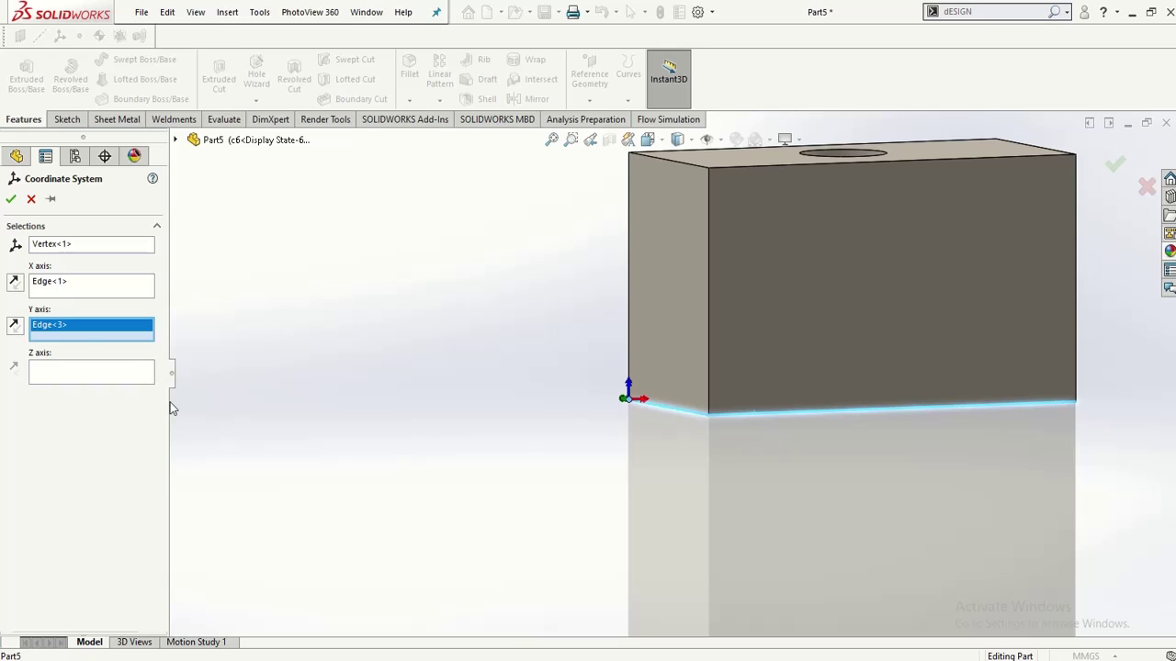
left_click(629, 273)
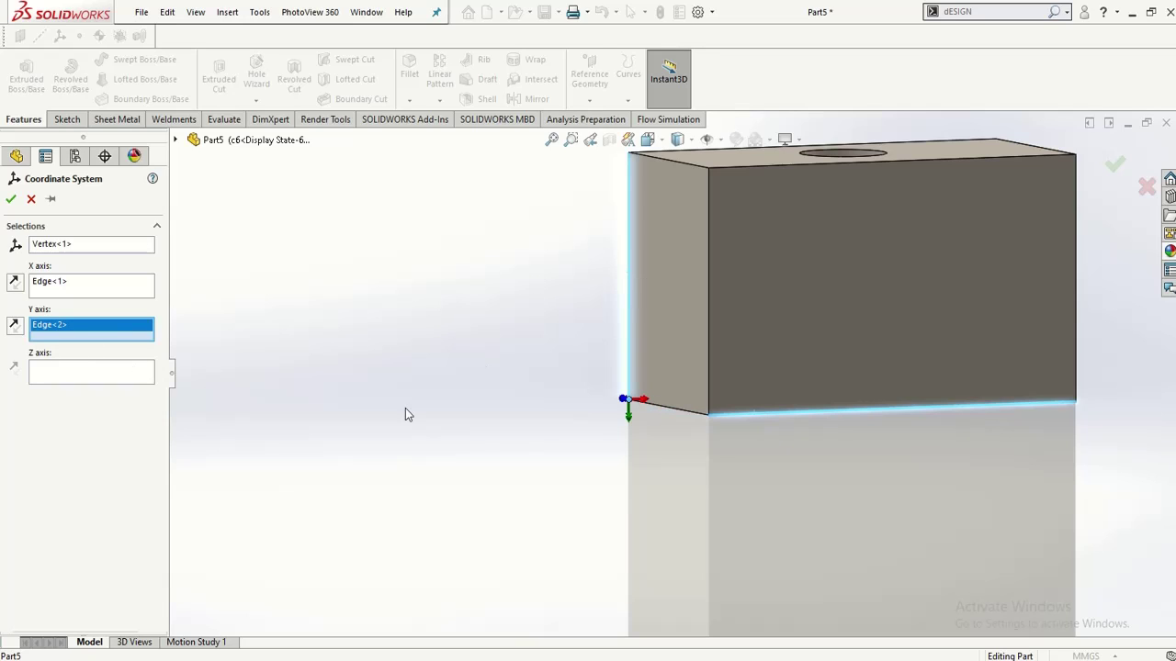
Step: Align the Z axis with the side face's short bottom edge, reverse the Y and Z directions, and create the coordinate system
left_click(110, 369)
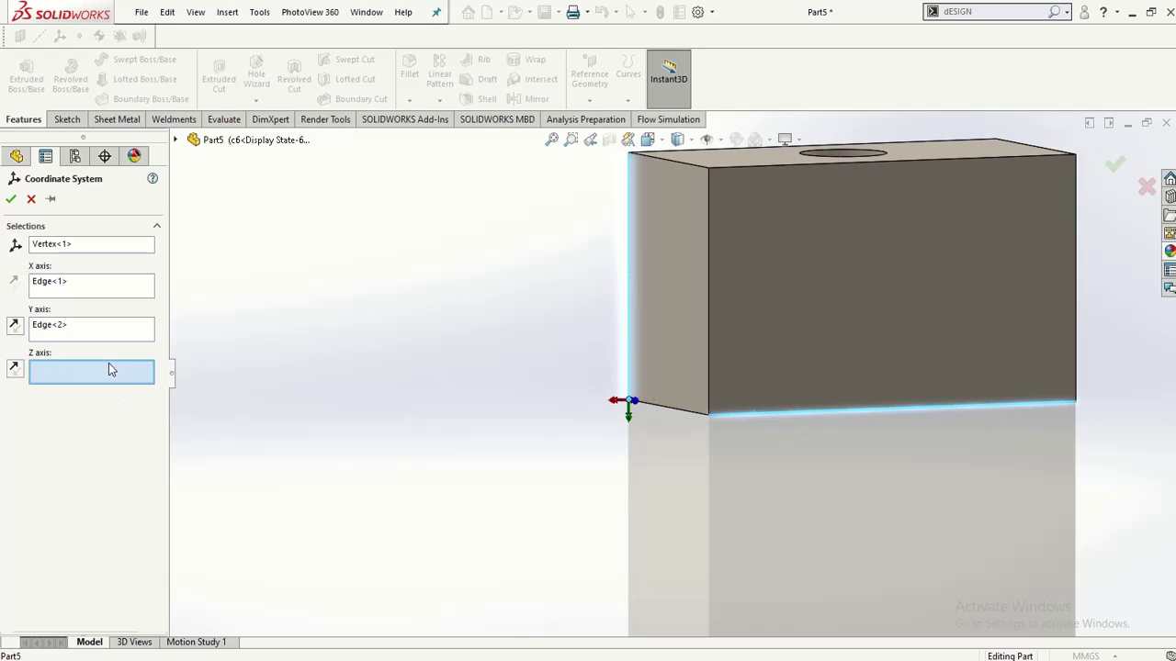
left_click(666, 410)
middle_click_drag(672, 428, 698, 432)
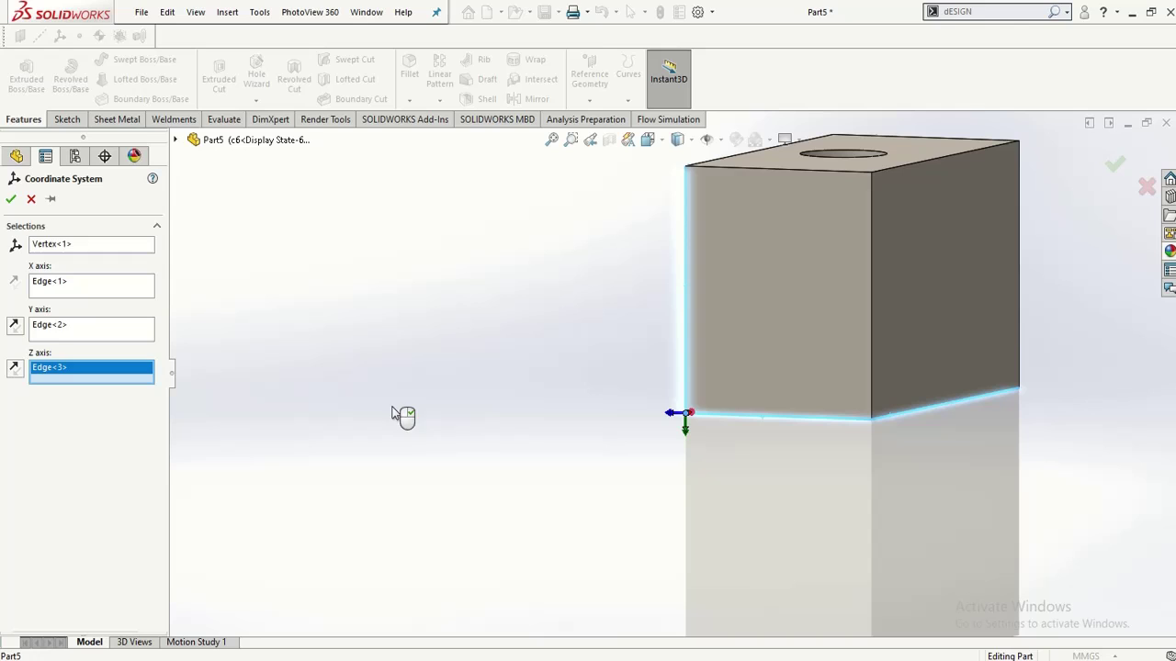
left_click(14, 325)
middle_click_drag(517, 453, 593, 452)
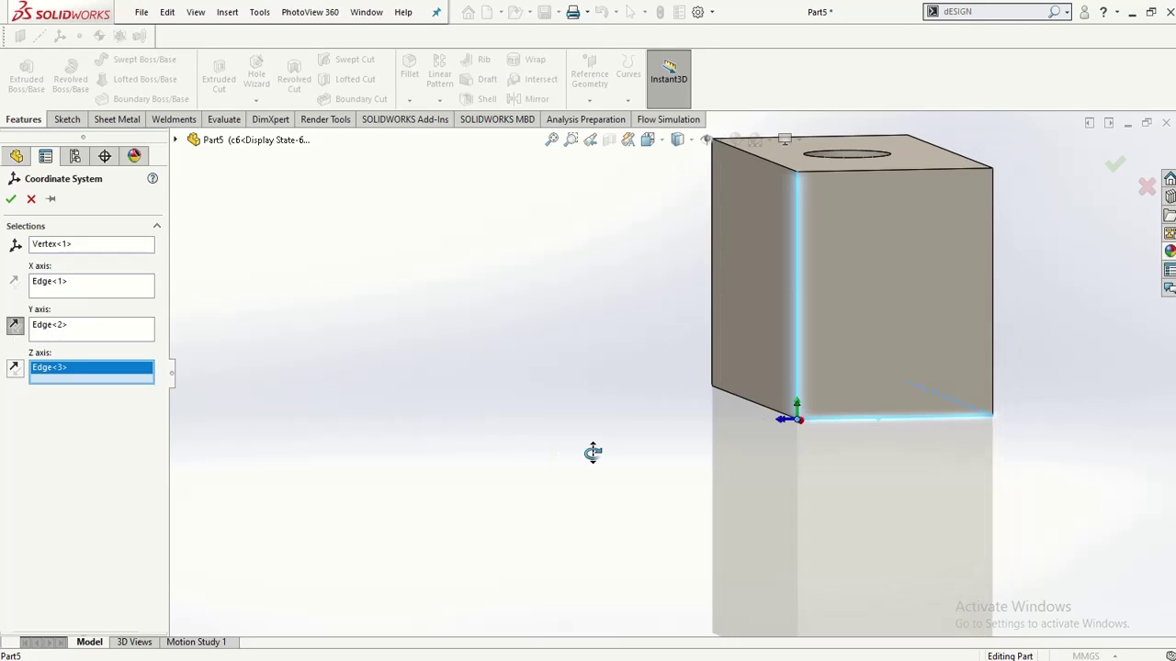
left_click(14, 369)
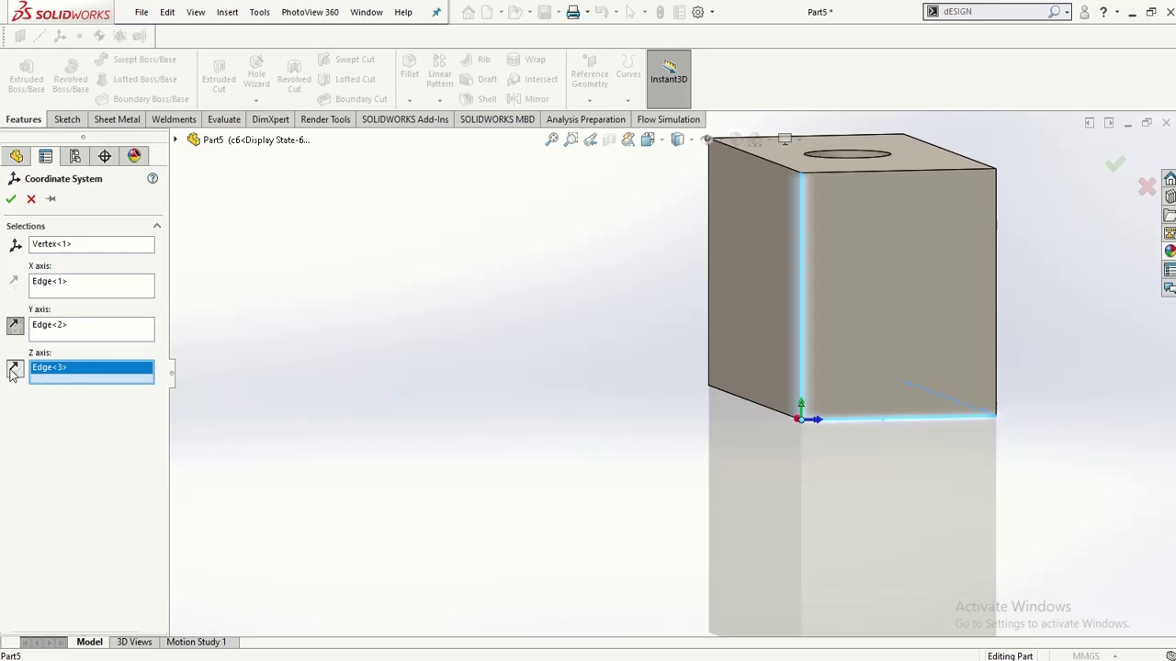
middle_click_drag(394, 402, 514, 401)
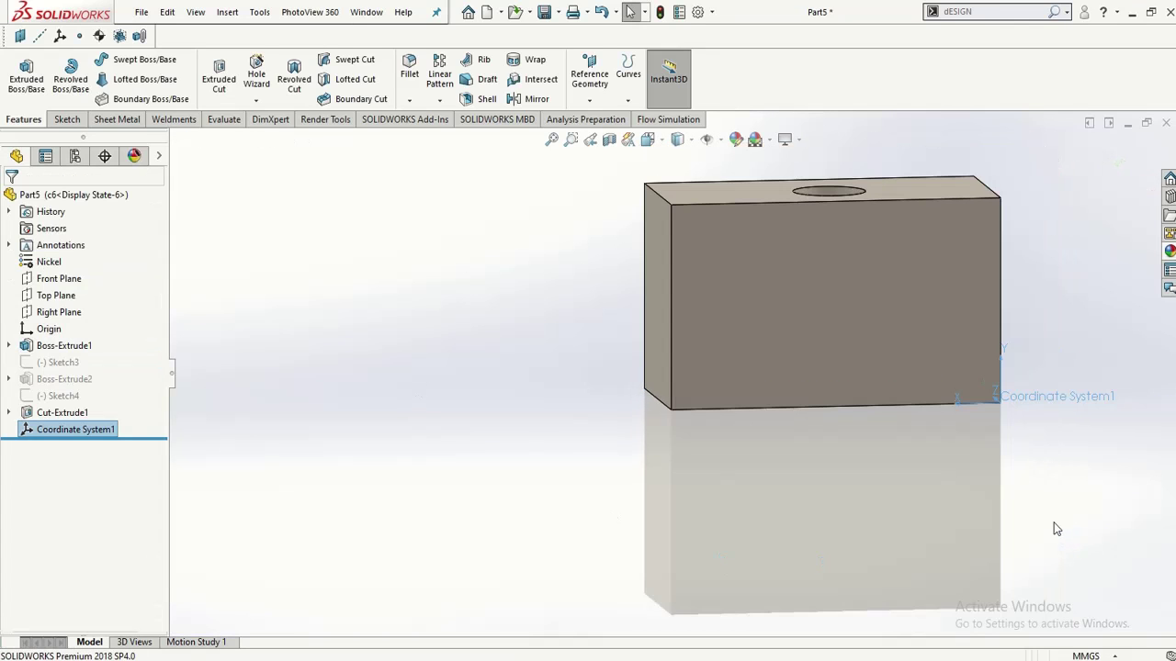
Step: Evaluate the mass properties of configuration c6 relative to the default coordinate system, examining the center of mass coordinates
middle_click_drag(976, 523, 929, 522)
scroll(805, 397, "down", 3)
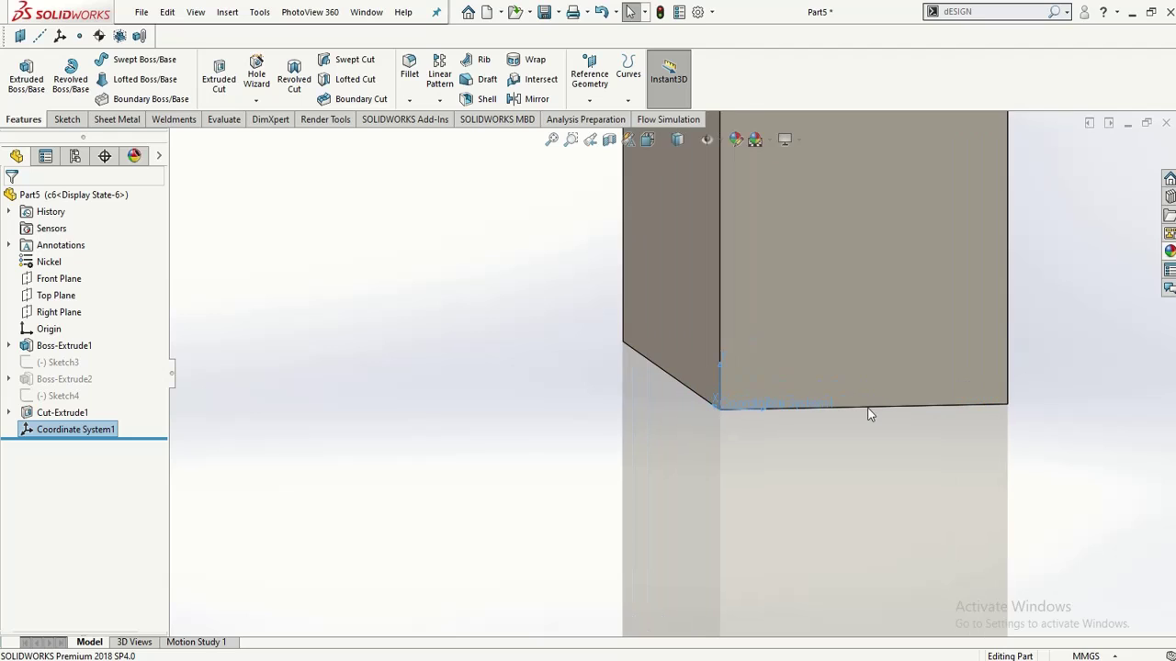
scroll(870, 415, "down", 2)
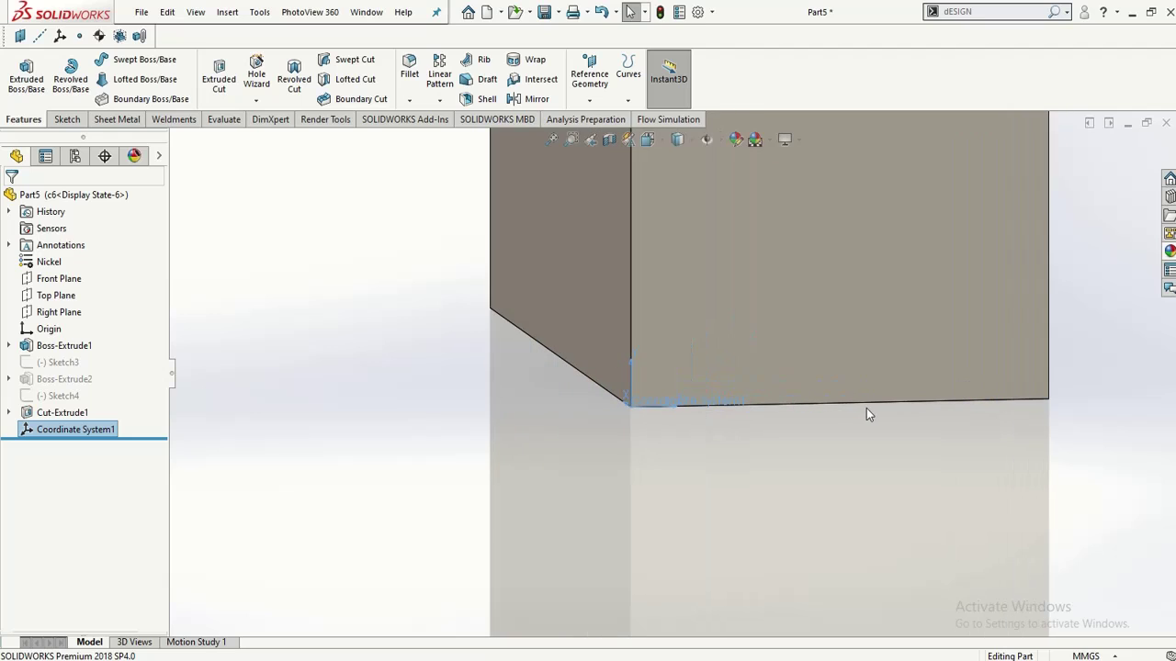
left_click(223, 120)
left_click(103, 78)
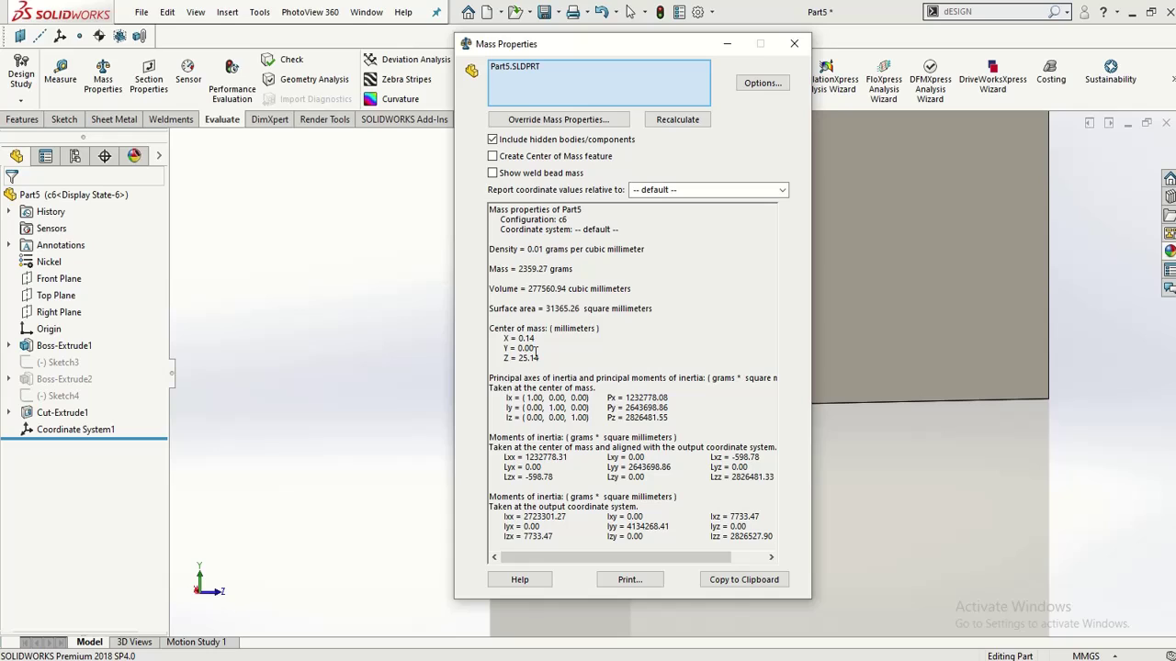
left_click_drag(534, 348, 498, 339)
left_click(519, 351)
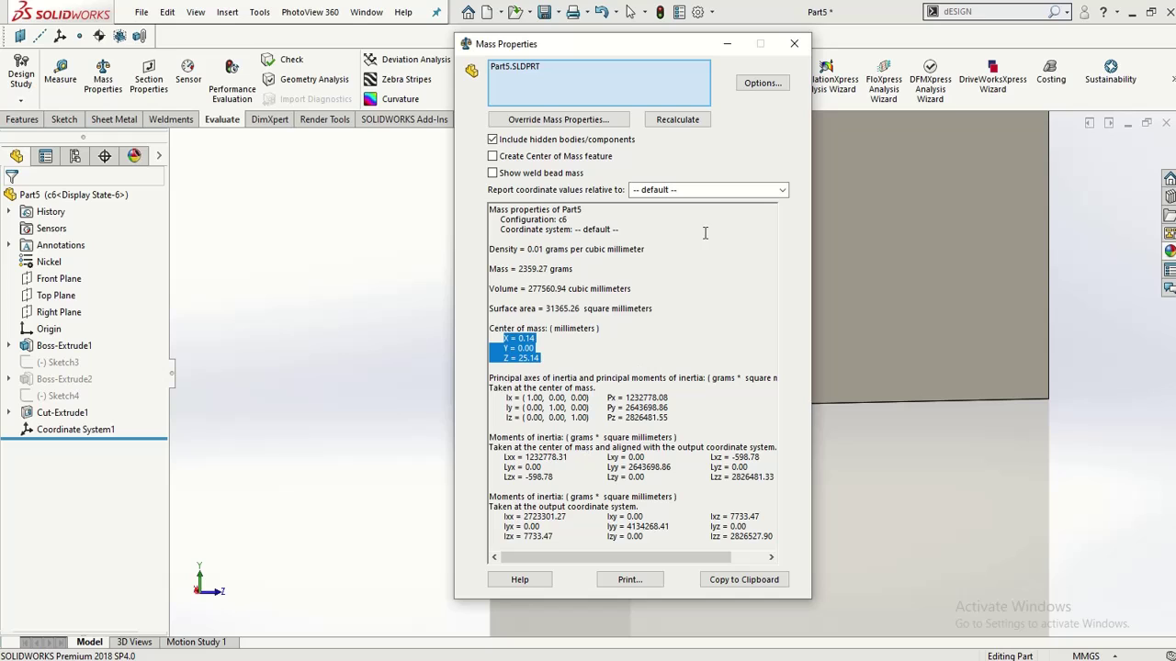
left_click(794, 46)
Step: Activate configuration C5 and show its feature tree
left_click(75, 156)
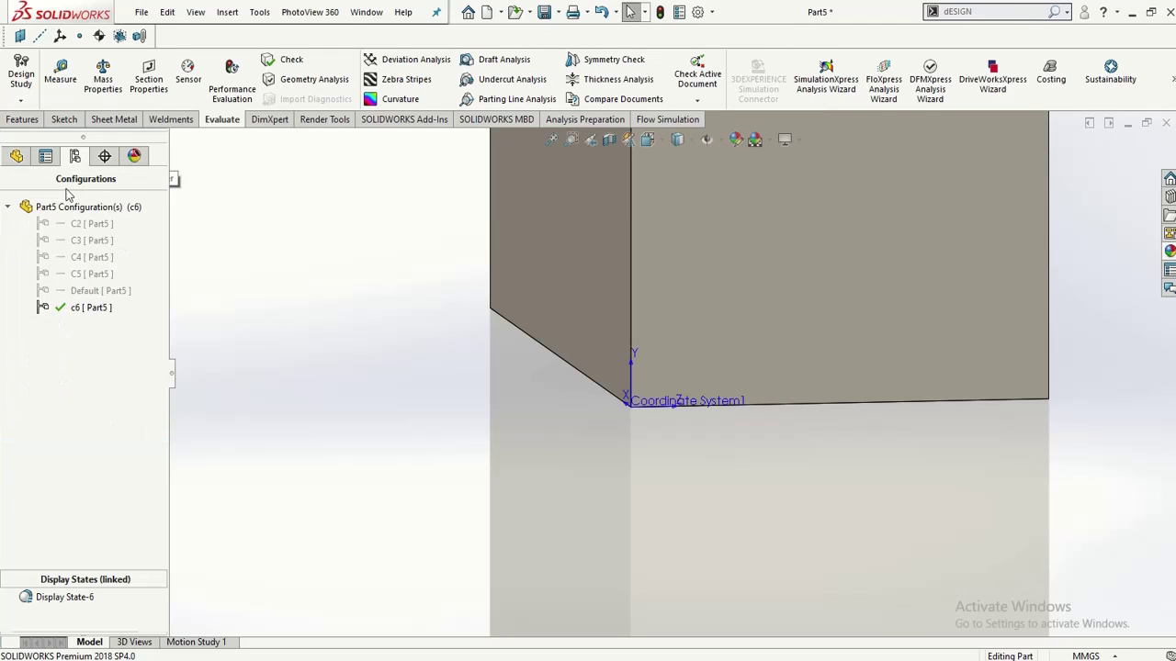
double_click(70, 273)
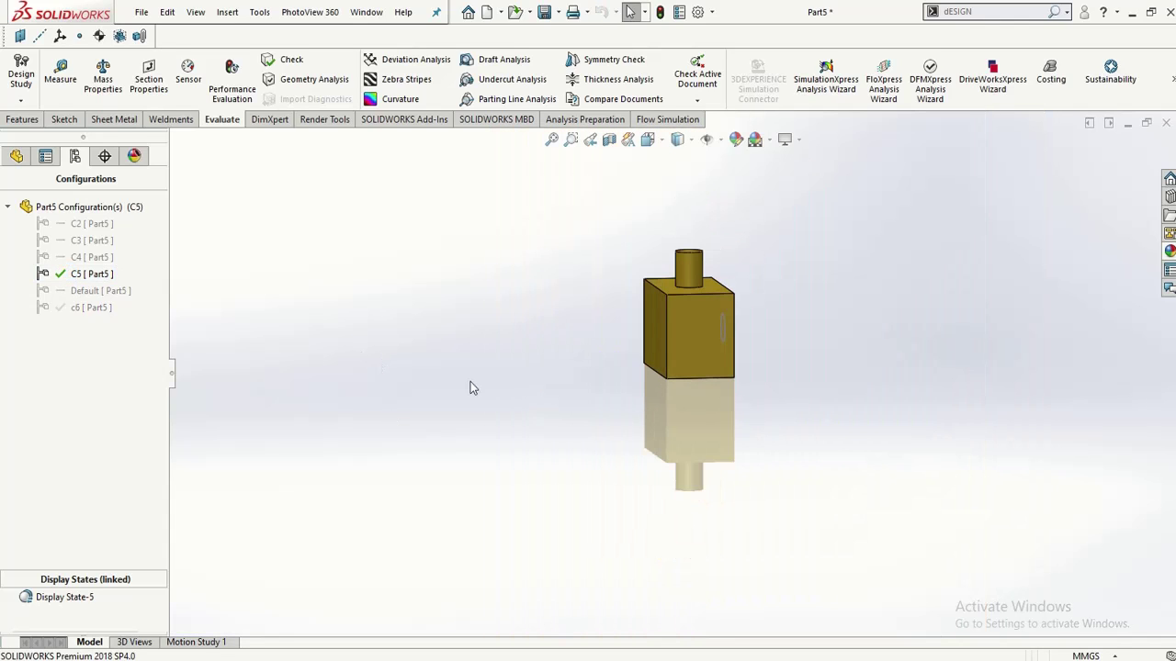
left_click(18, 156)
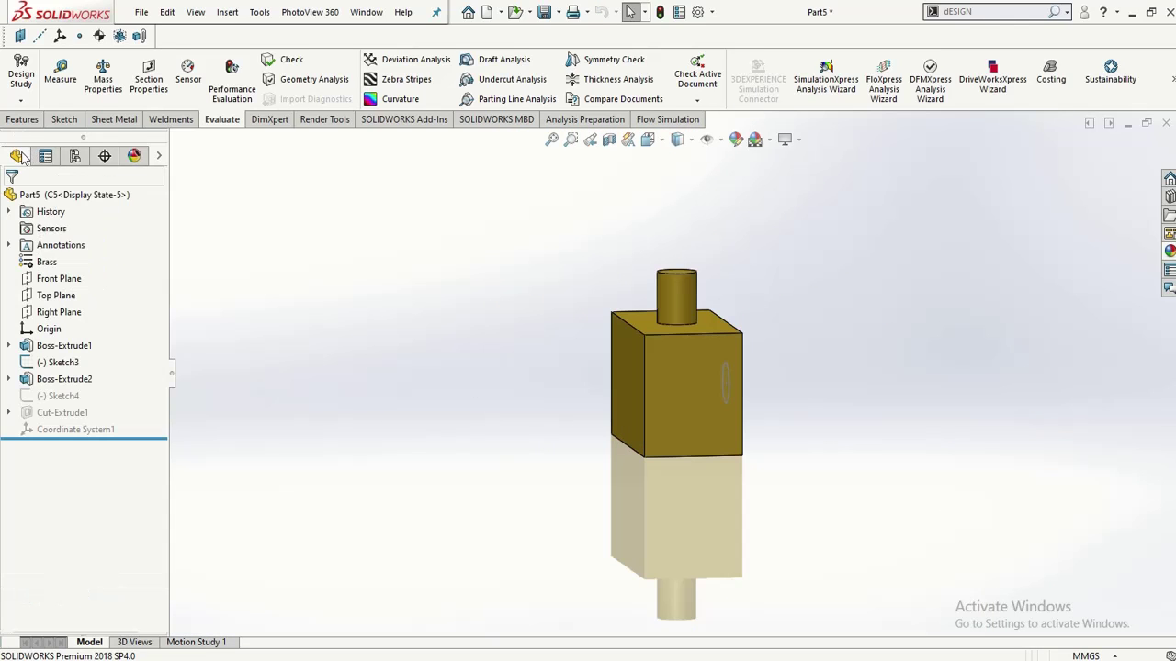
left_click(47, 262)
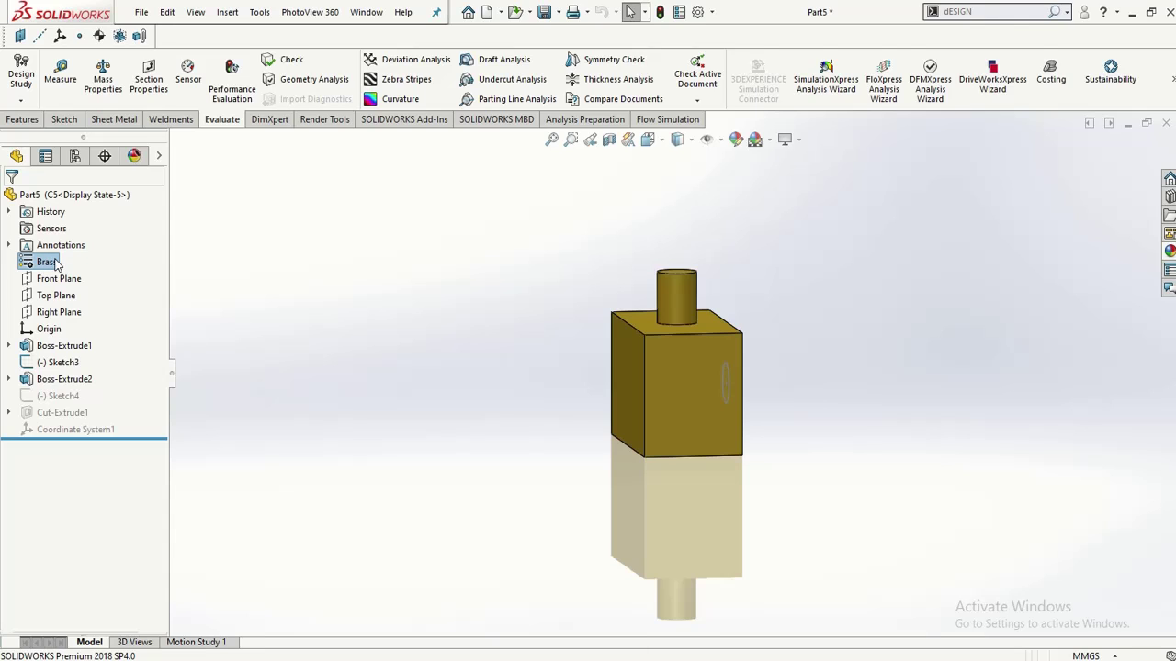
right_click(43, 197)
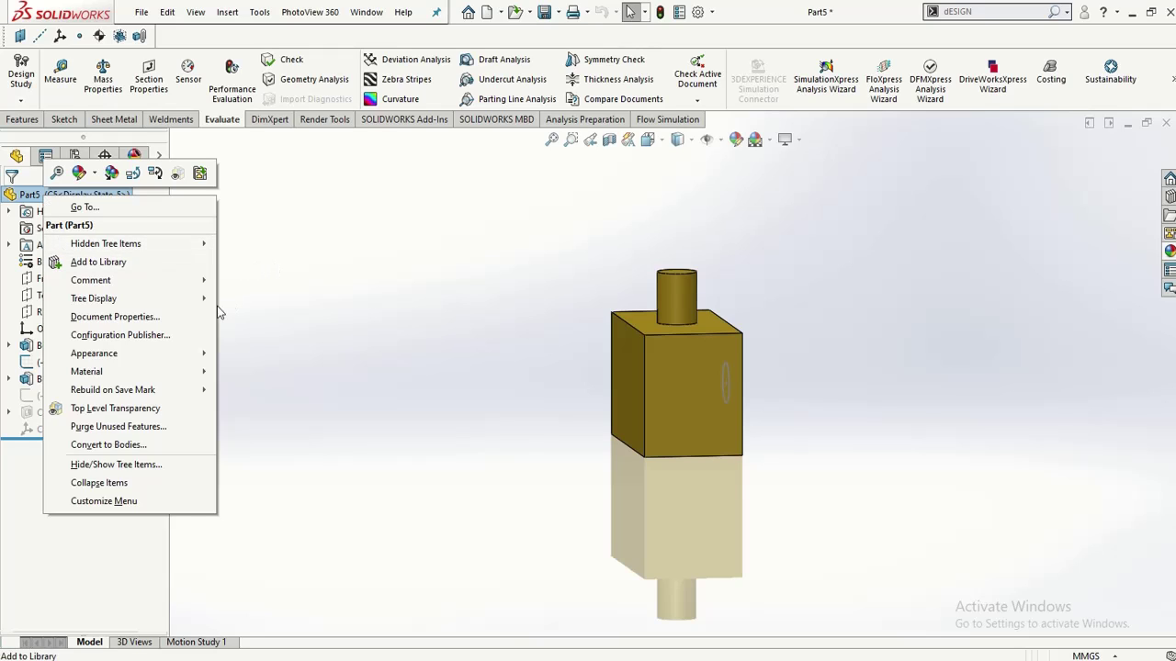
left_click(294, 310)
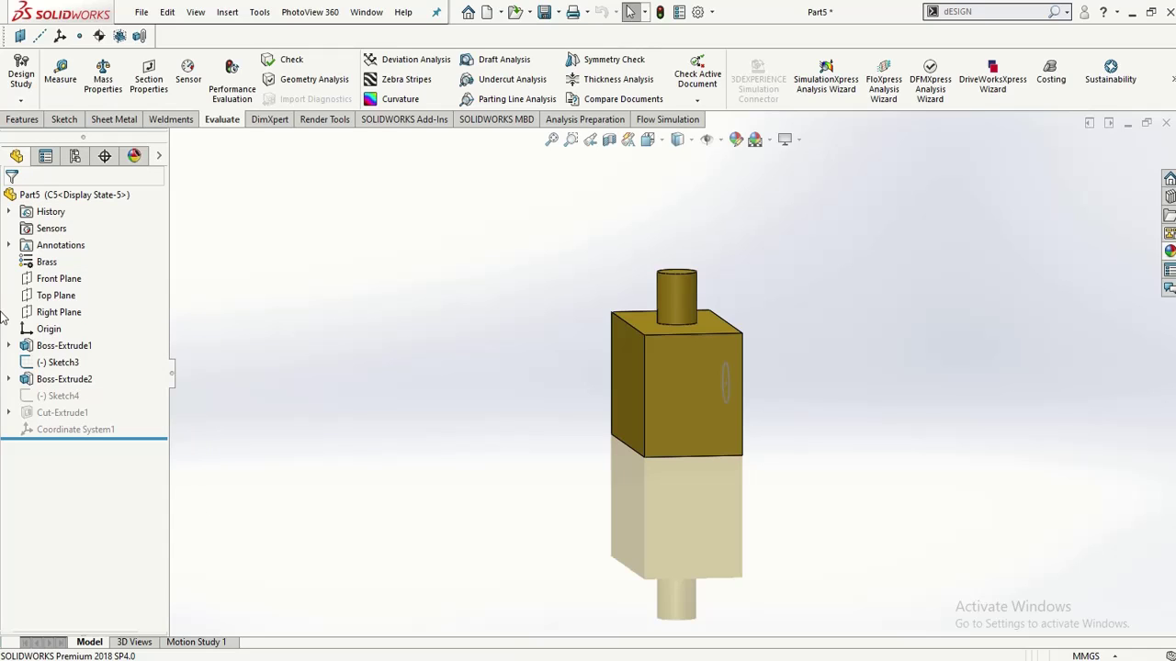
Step: Apply the Custom Plastic material from the Plastic category of Custom Materials to configuration C5
right_click(39, 270)
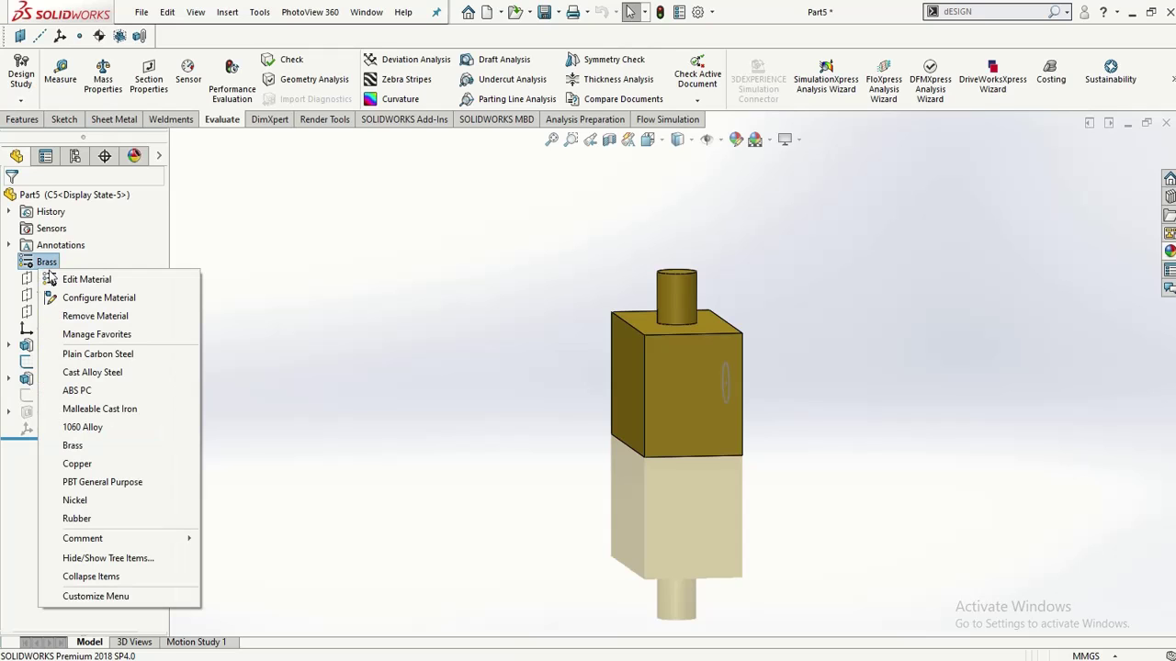
left_click(201, 310)
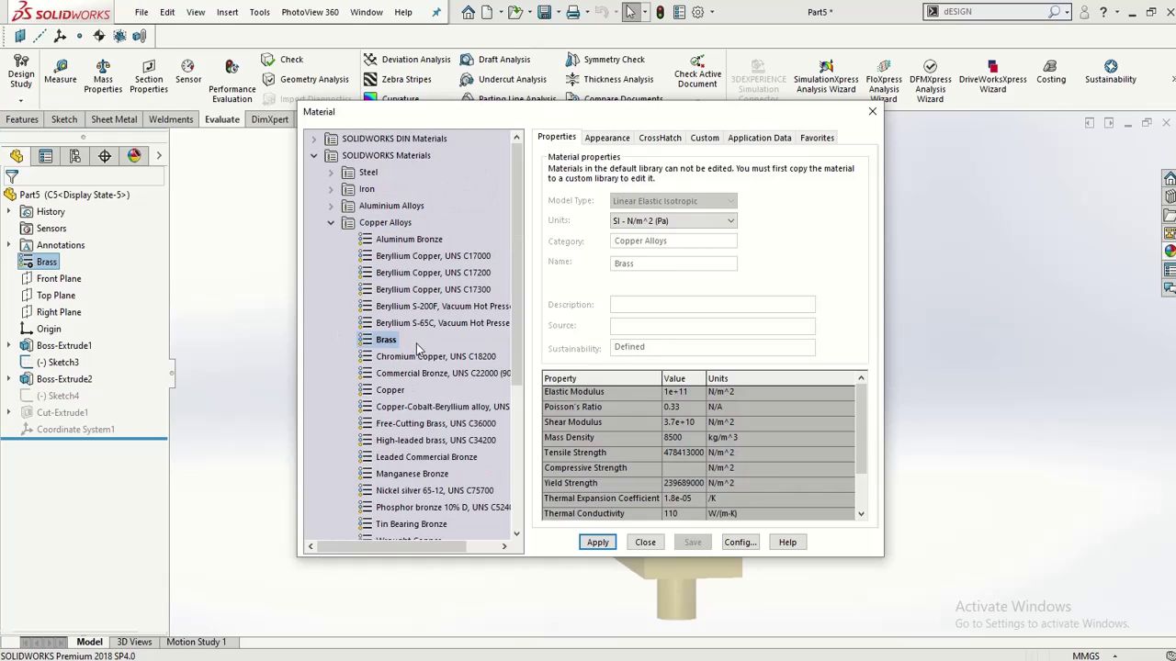
left_click(331, 222)
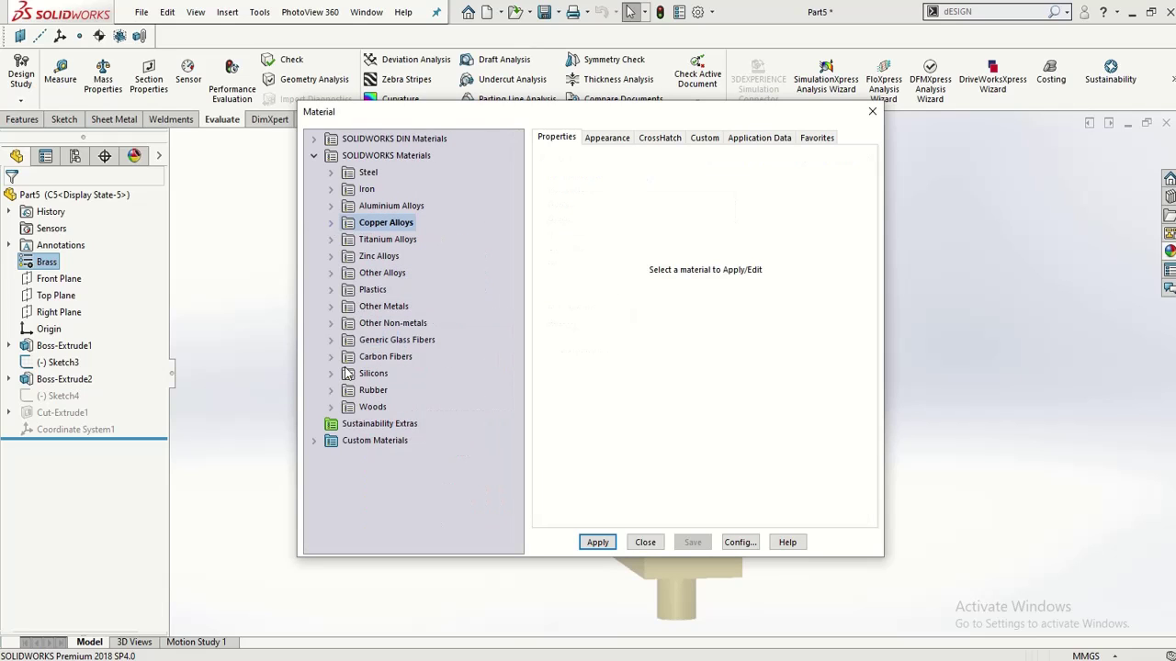
left_click(315, 441)
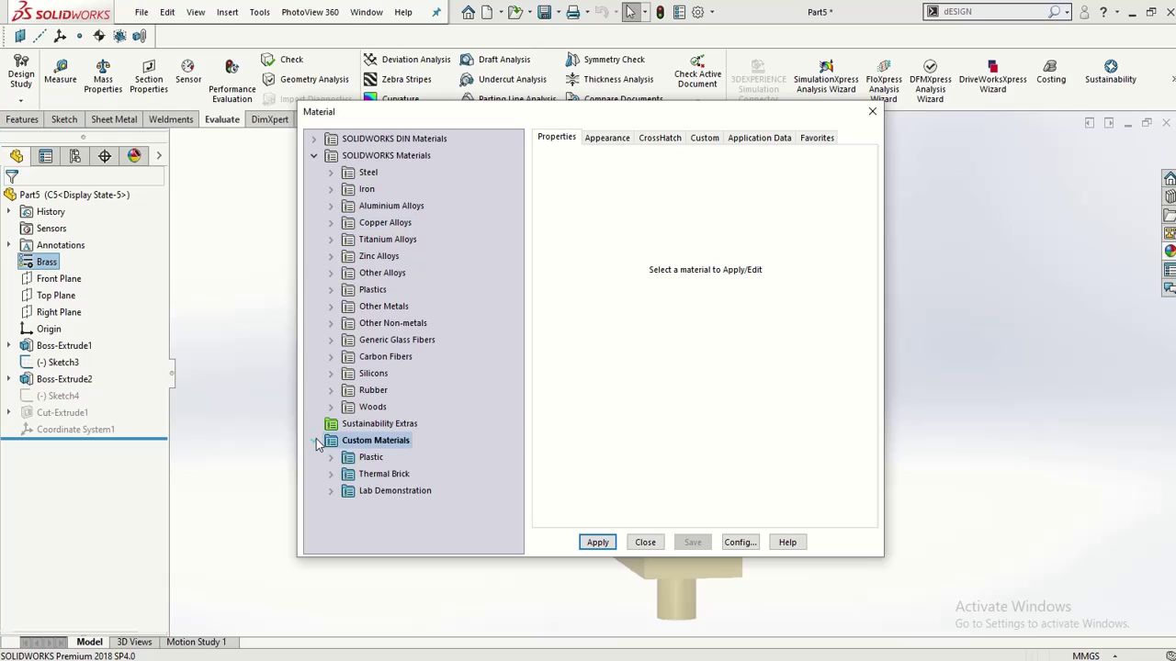
left_click(347, 457)
left_click(330, 457)
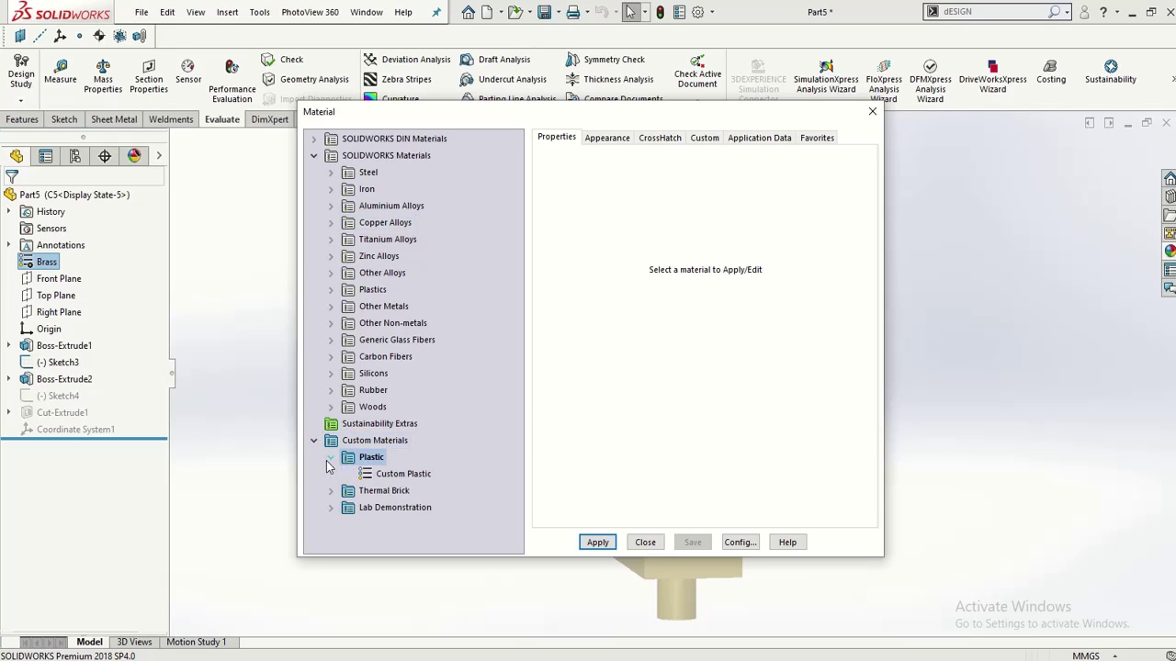
left_click(380, 474)
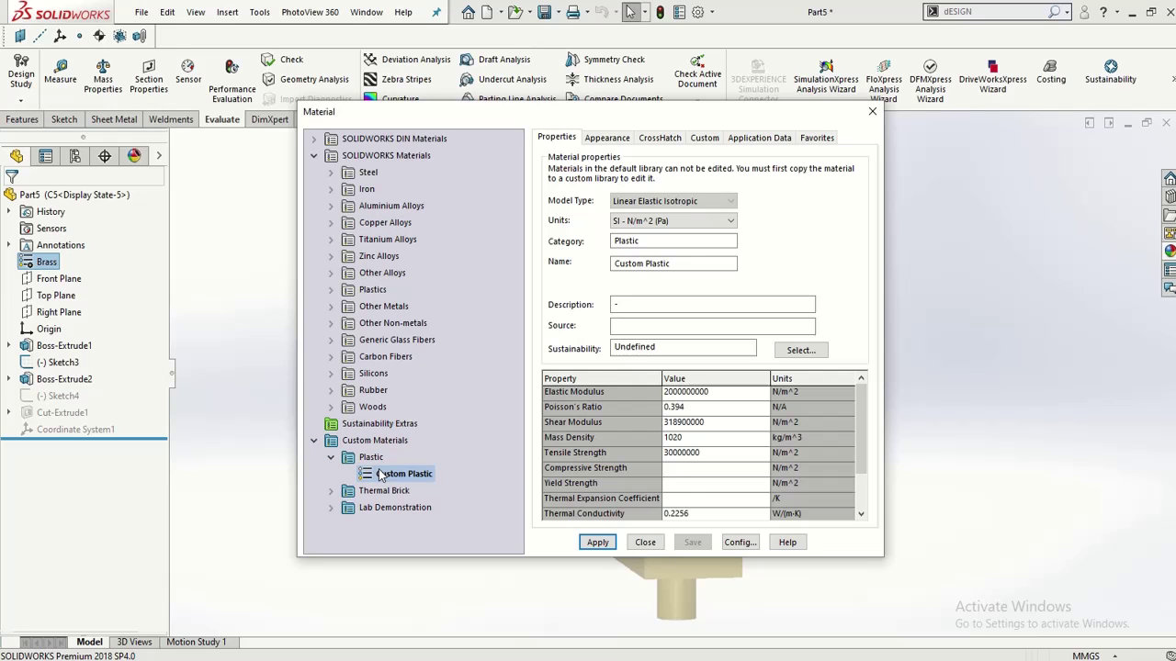
left_click(599, 543)
left_click(644, 542)
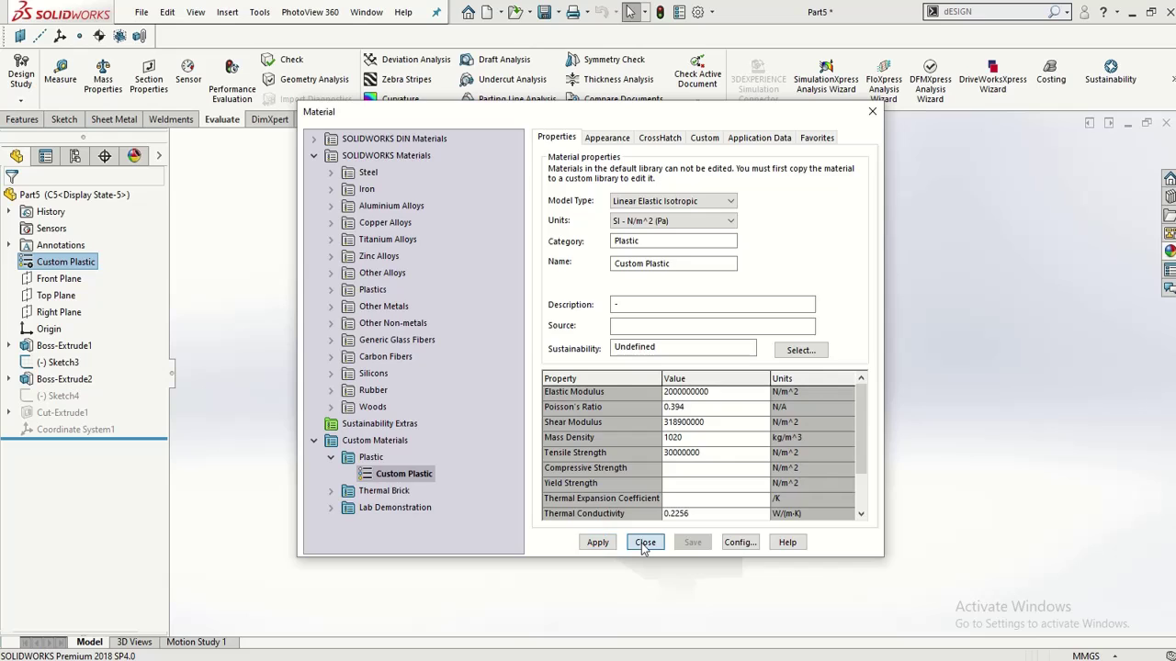
Step: Evaluate the mass properties of configuration C5 in Custom Plastic, examining its density and mass
scroll(602, 452, "down", 1)
middle_click_drag(707, 372, 588, 349)
scroll(701, 282, "down", 3)
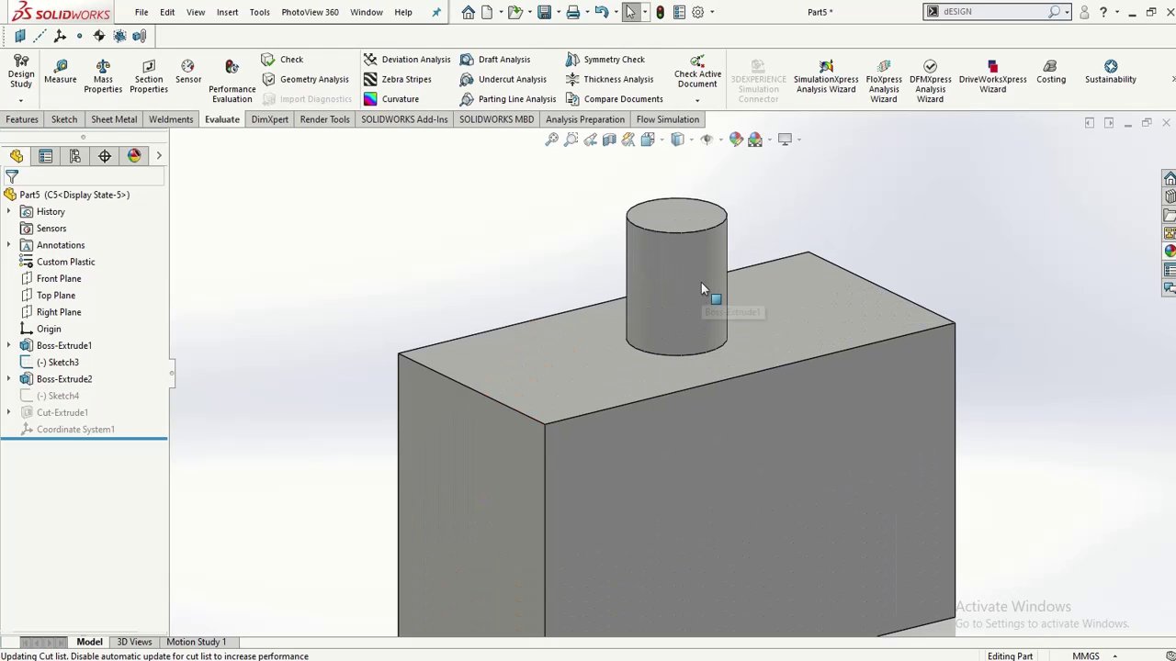
left_click(102, 99)
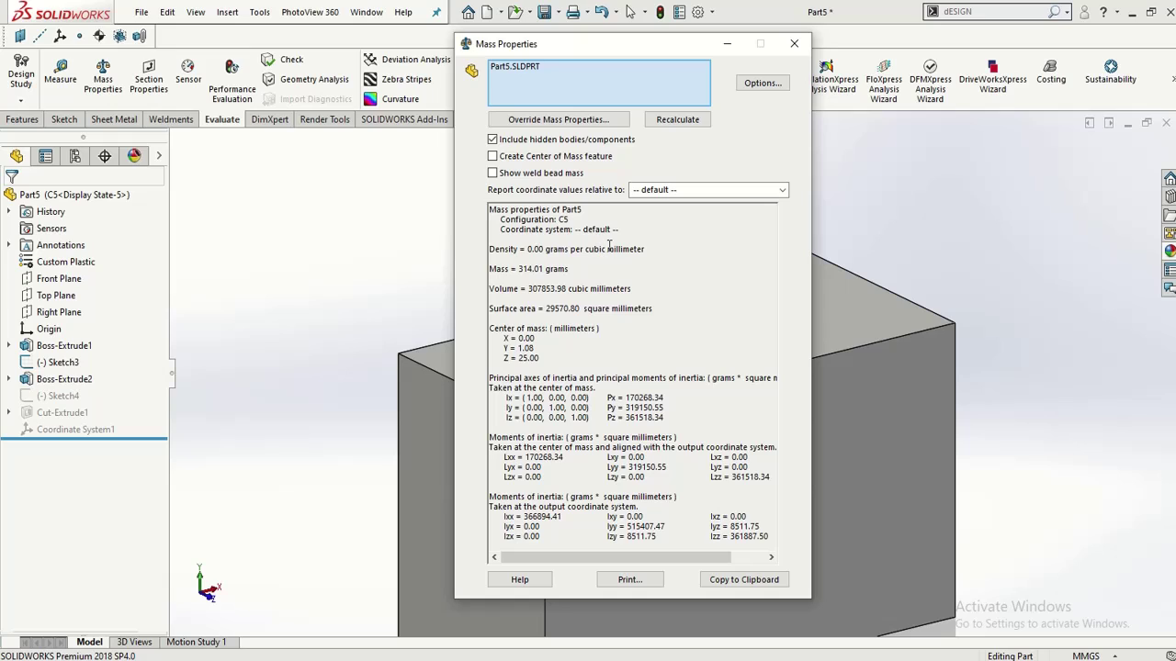
left_click_drag(570, 270, 492, 250)
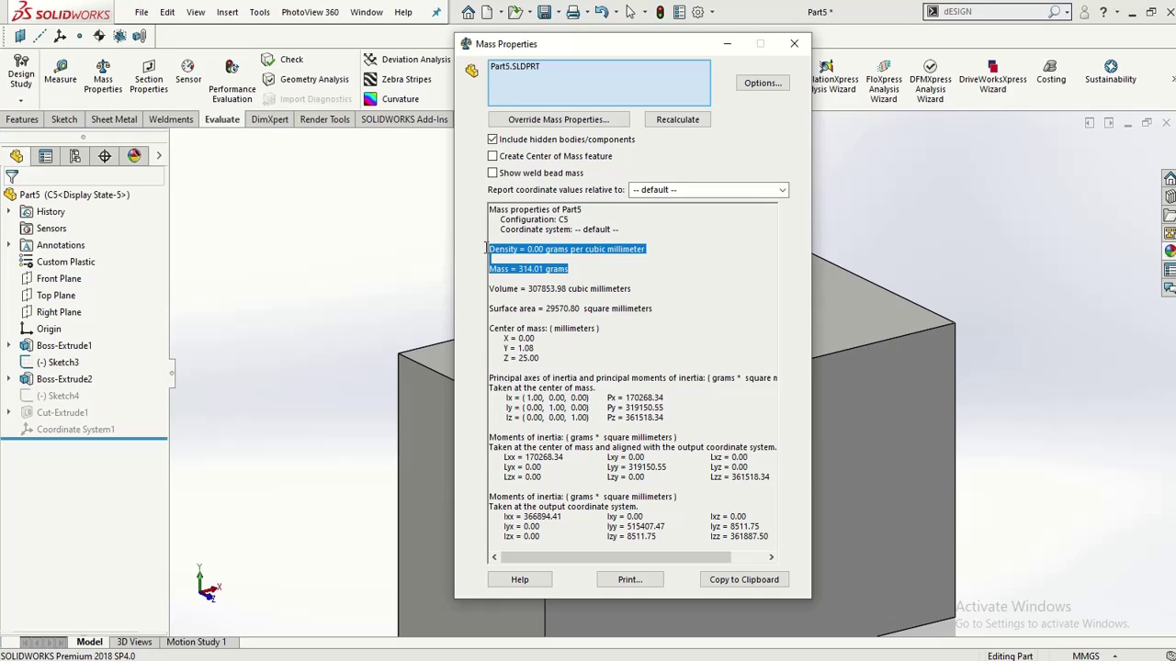
left_click(574, 269)
left_click_drag(571, 269, 491, 269)
left_click(625, 272)
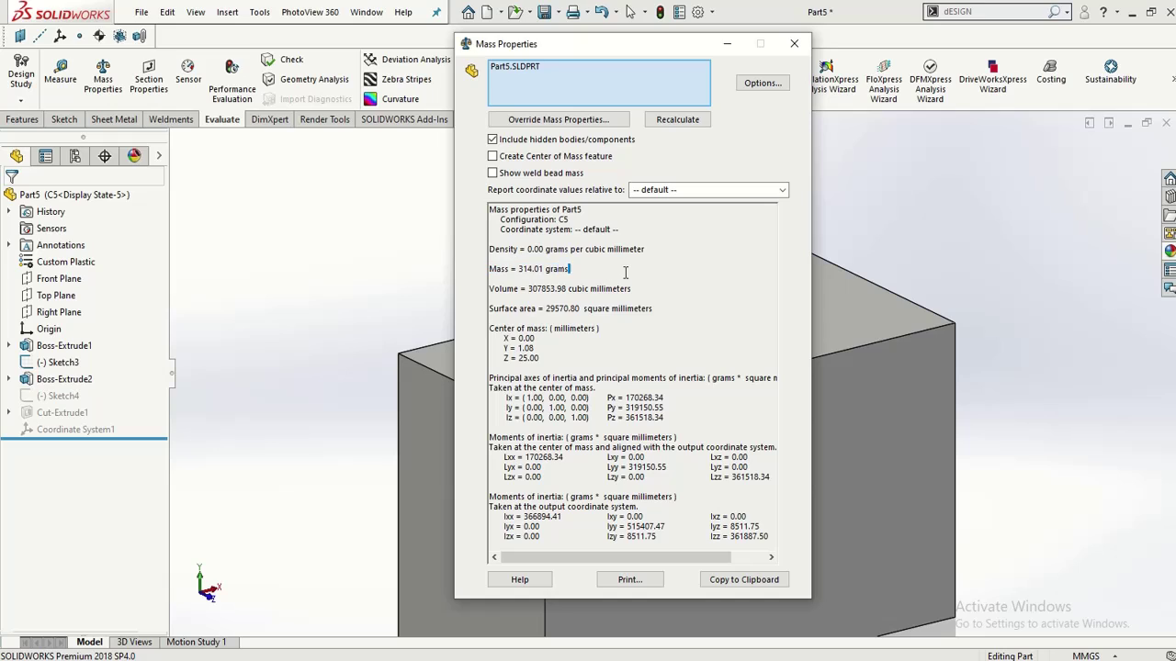
left_click_drag(617, 272, 536, 277)
left_click(794, 43)
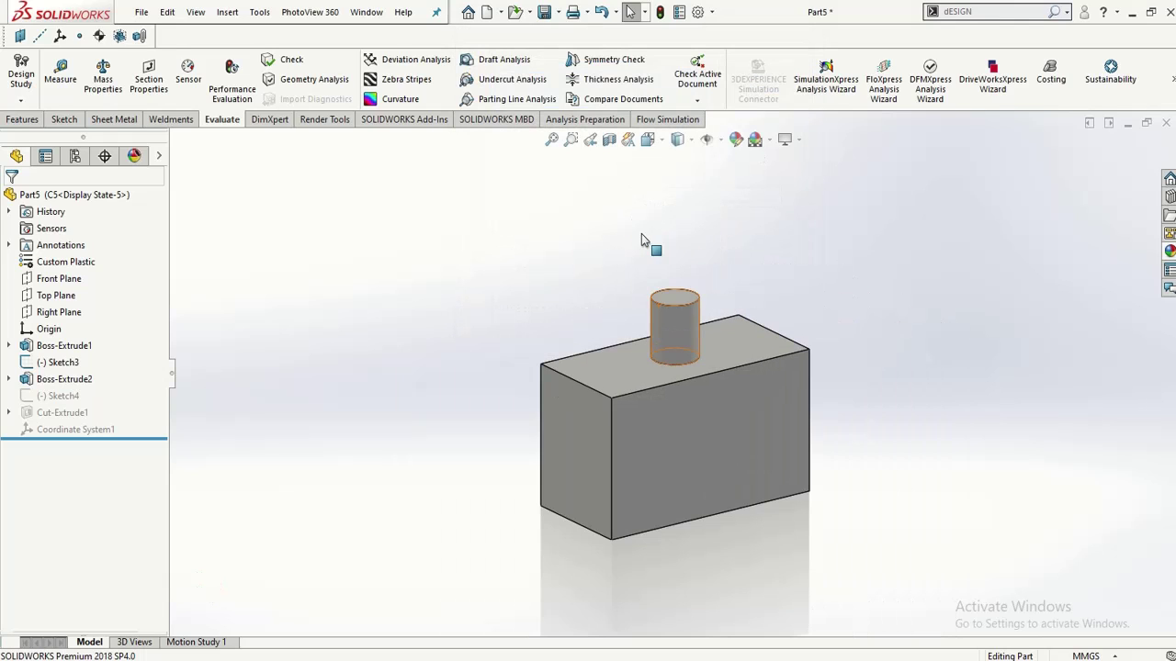
Step: Change the material of configuration C5 to AISI 304 from the Steel category of SOLIDWORKS Materials
scroll(670, 485, "down", 2)
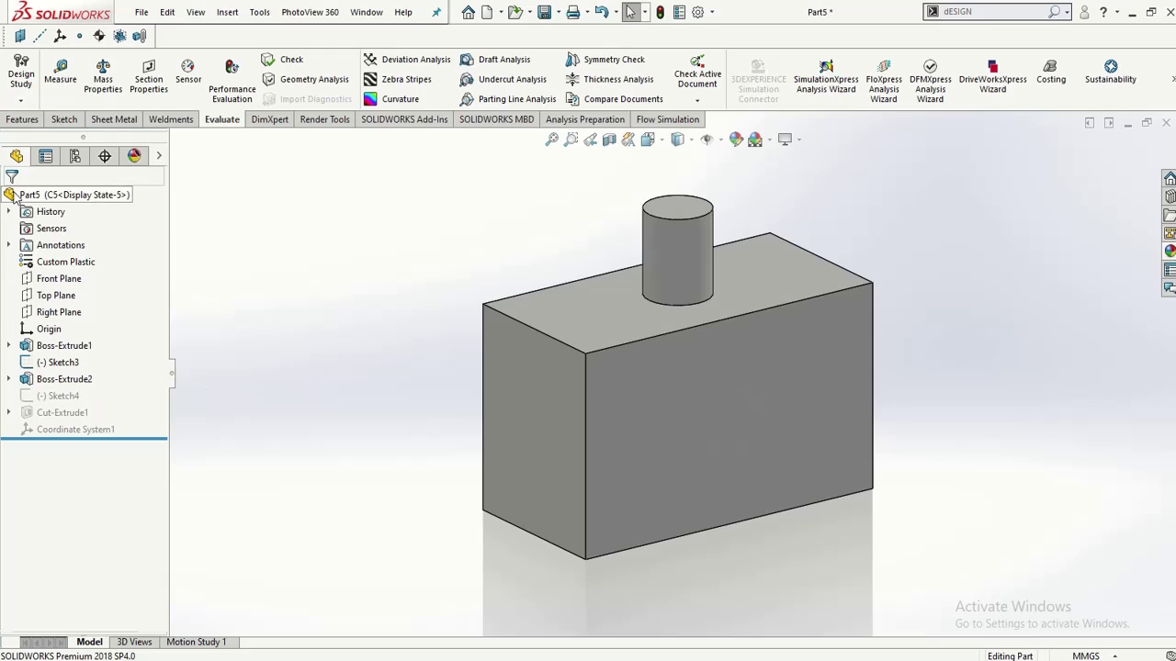
left_click(56, 264)
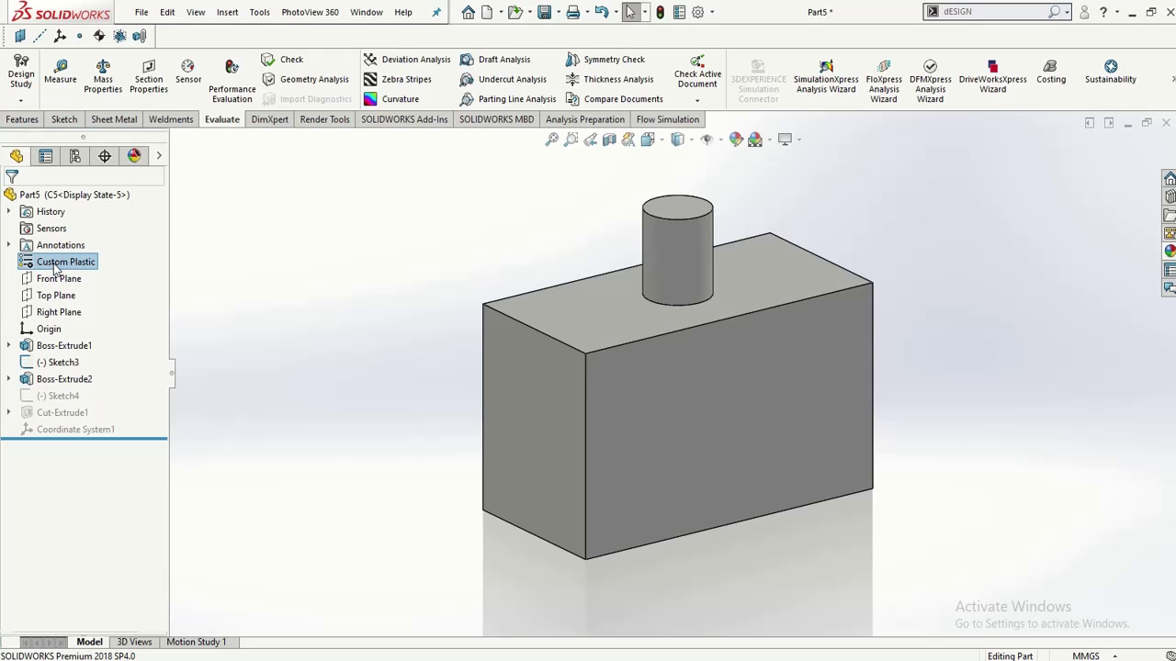
right_click(57, 266)
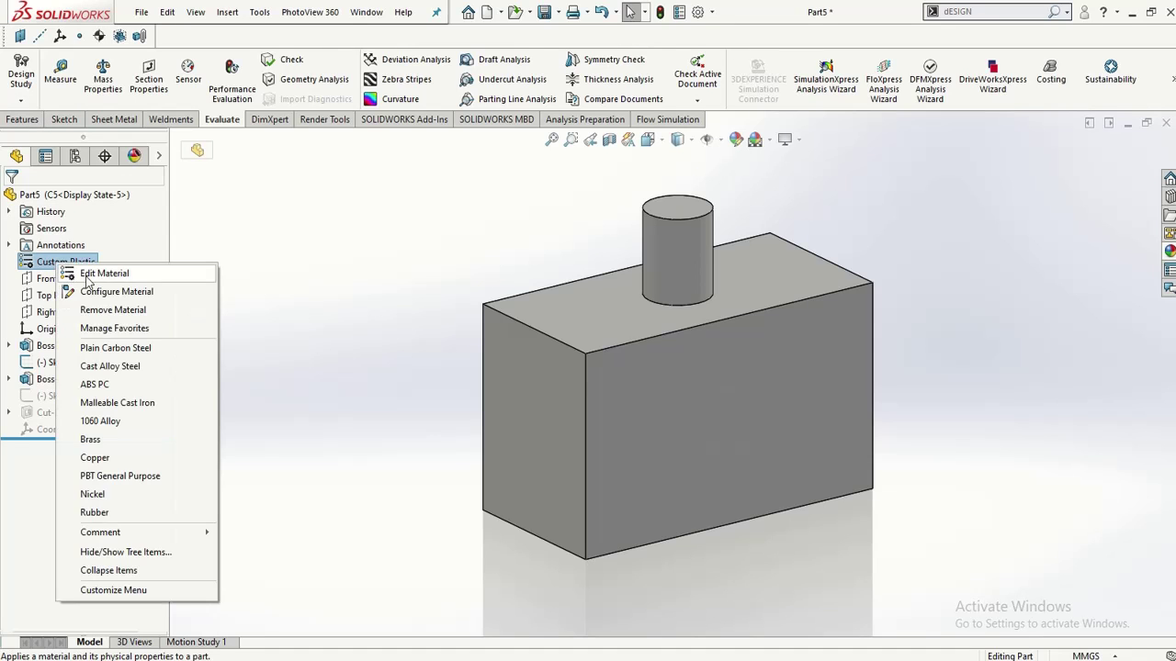
left_click(91, 273)
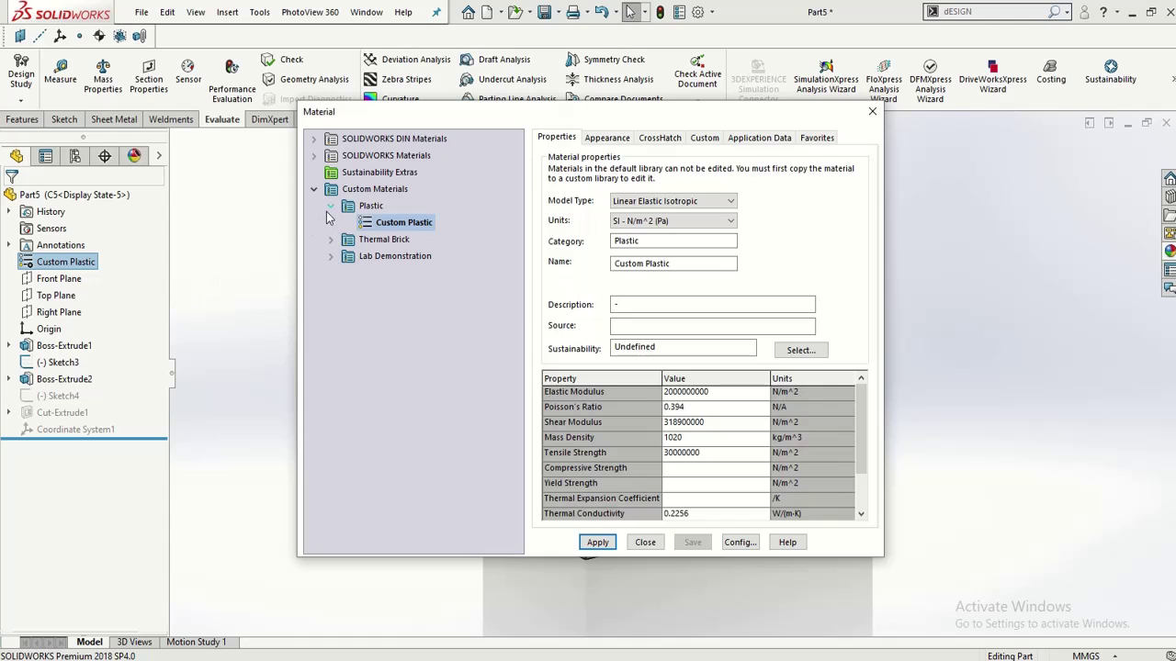
left_click(331, 207)
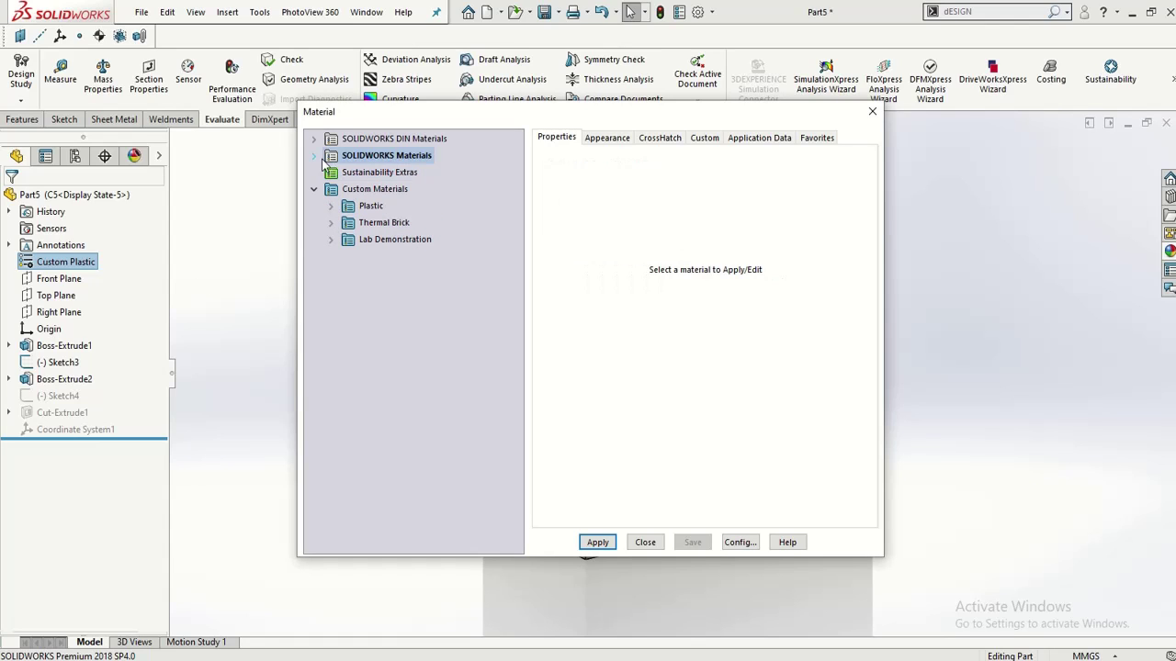
left_click(315, 156)
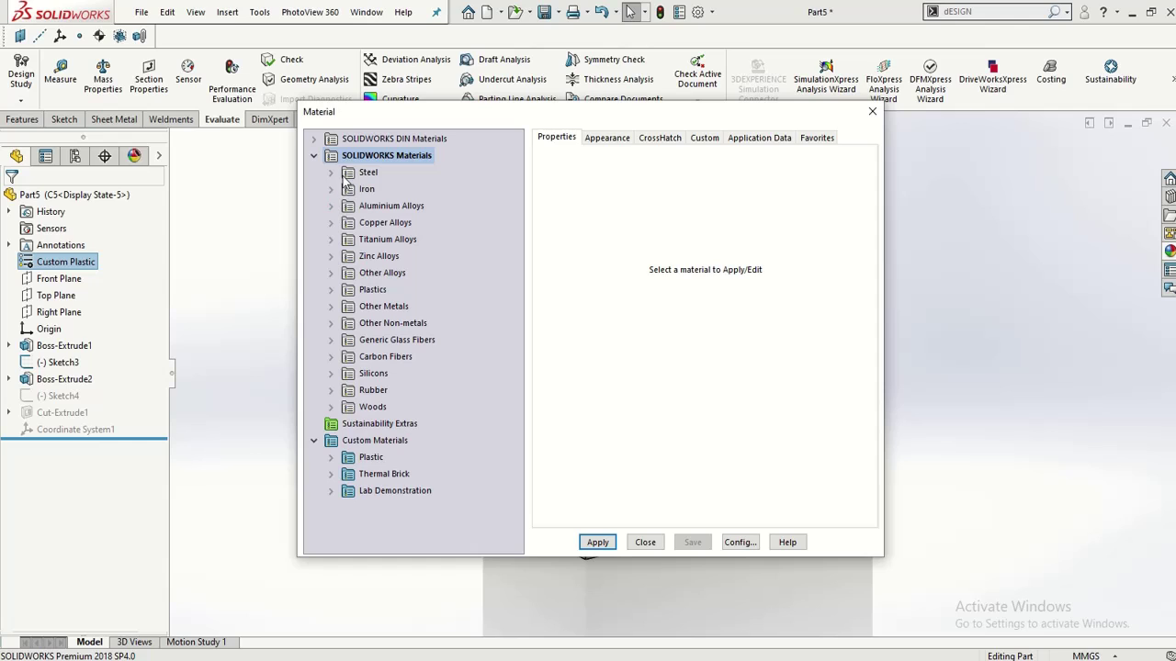
left_click(344, 175)
left_click(332, 172)
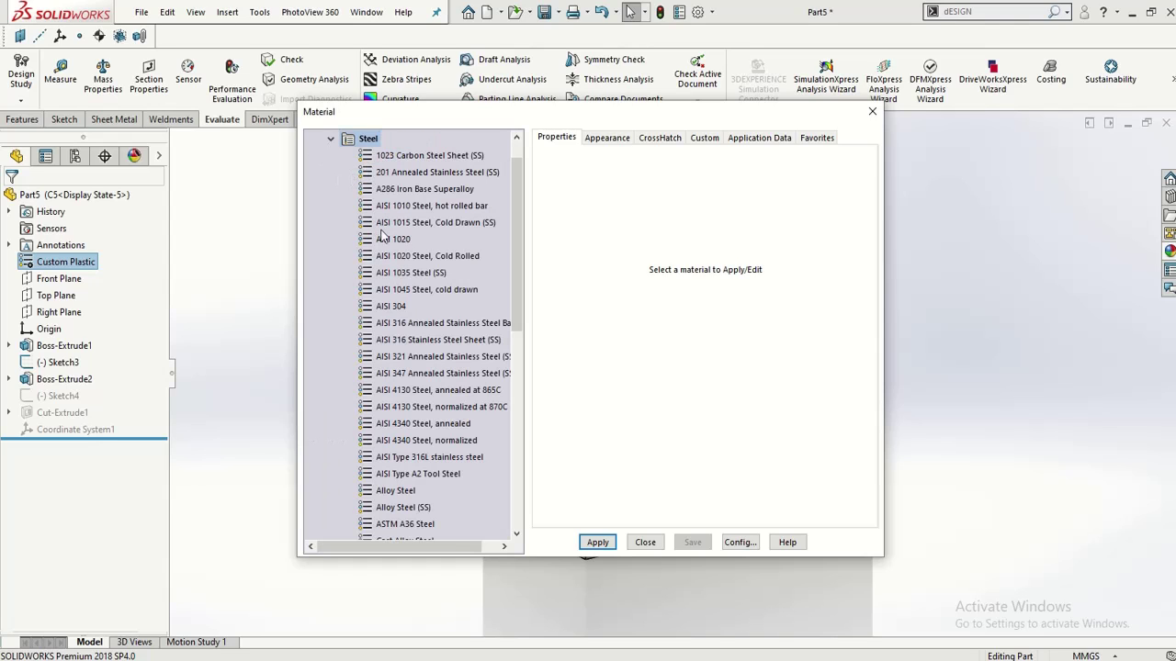
left_click(390, 306)
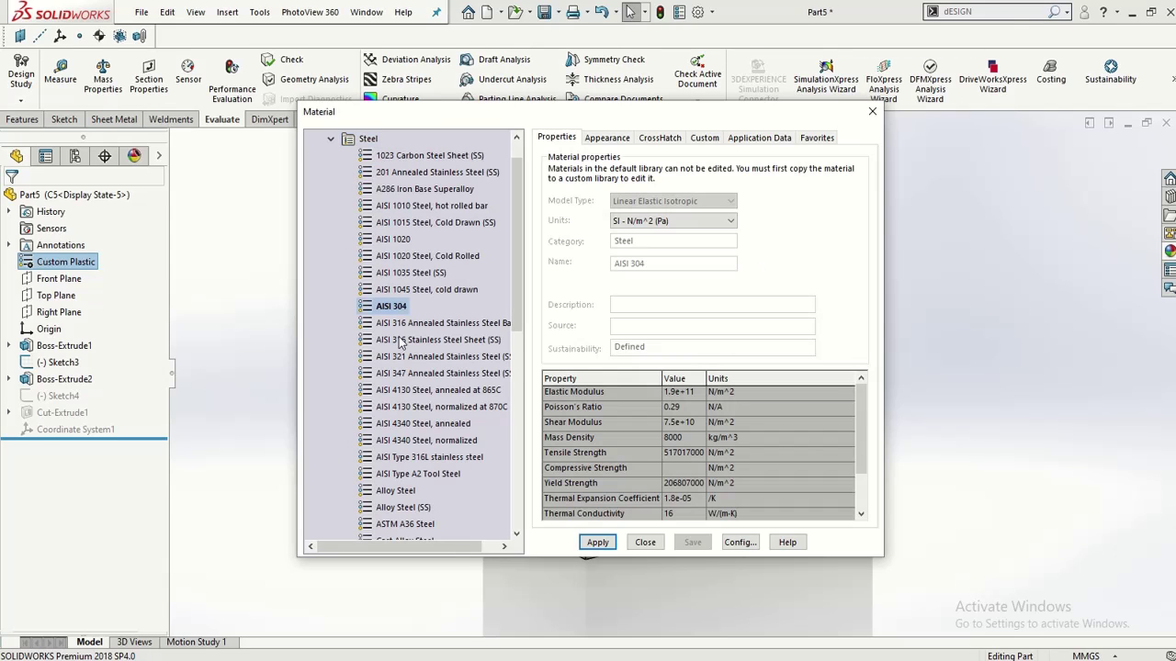
left_click(609, 544)
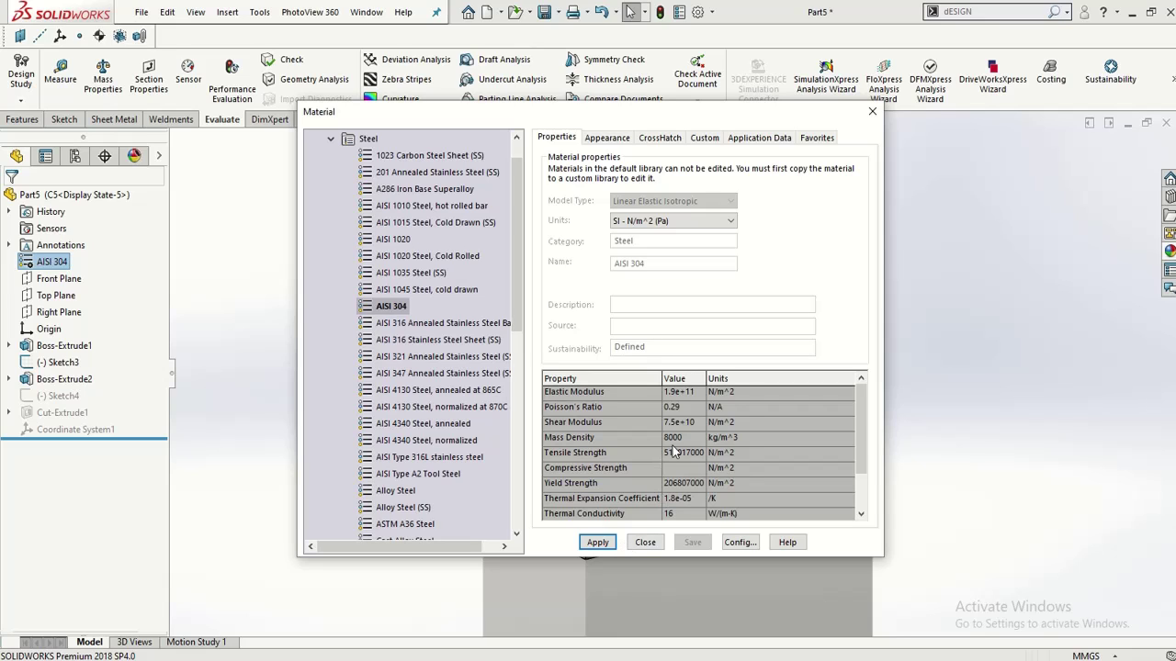
left_click(653, 543)
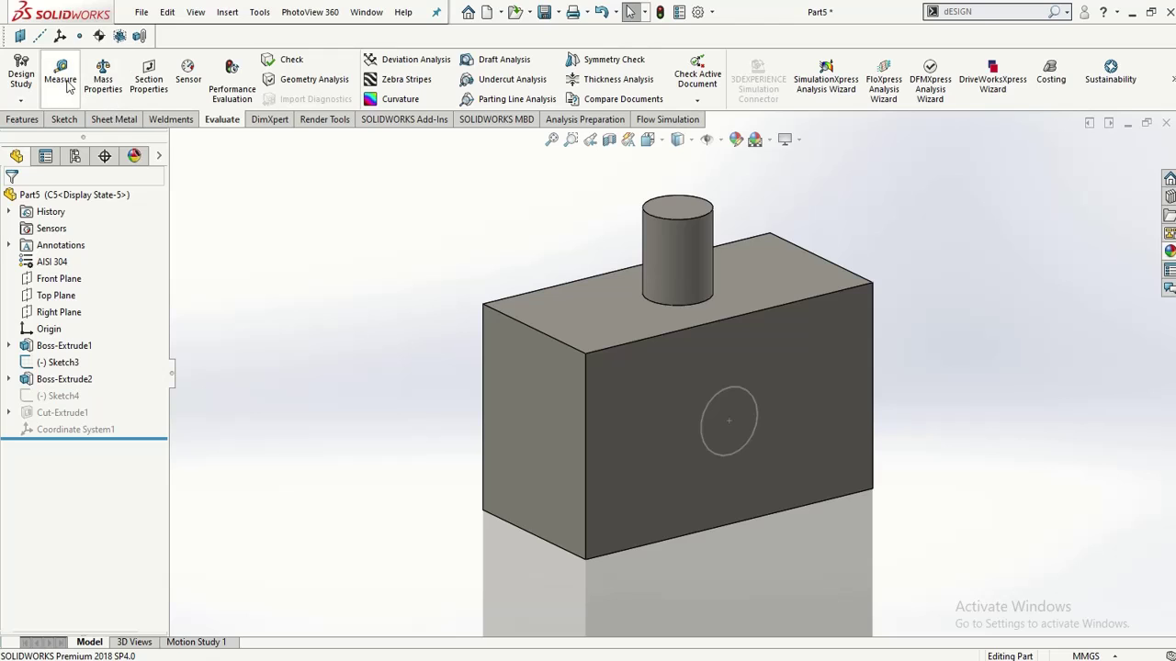
Step: Evaluate the mass properties of configuration C5 in AISI 304, examining its density and mass
left_click(103, 75)
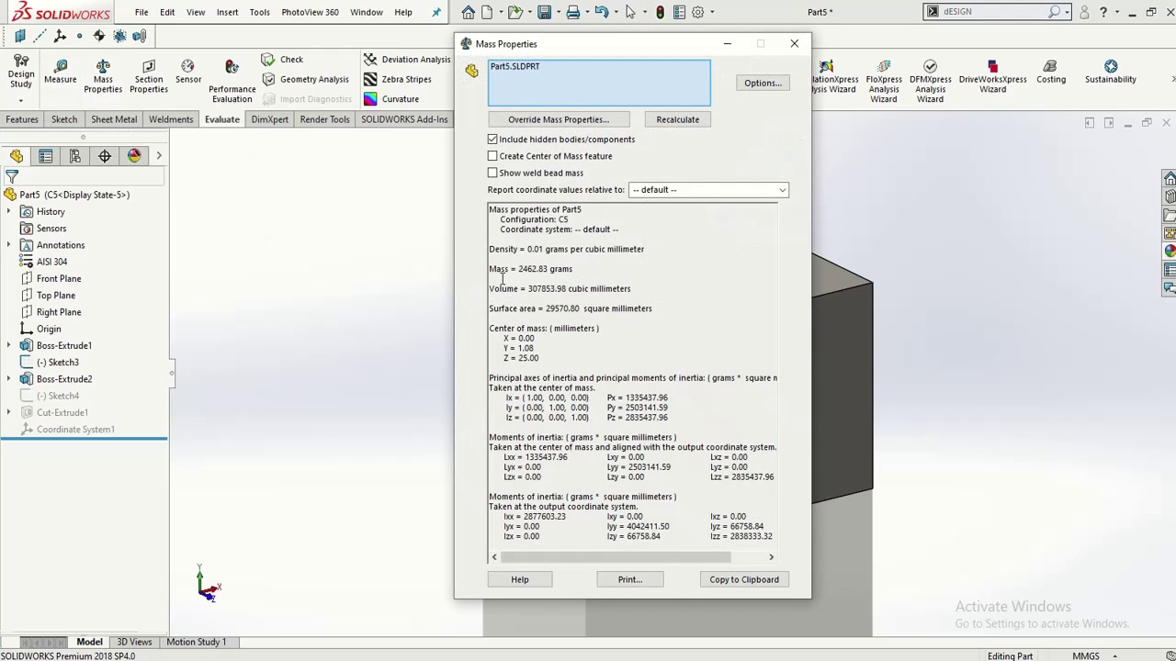
left_click_drag(652, 250, 475, 250)
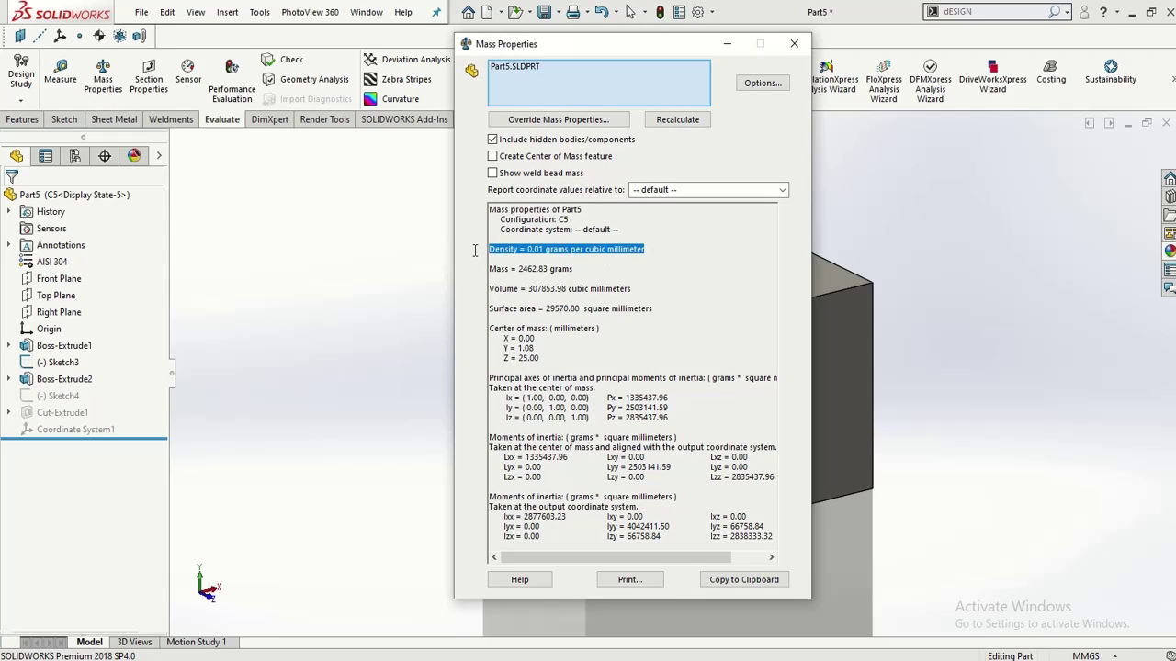
left_click(531, 255)
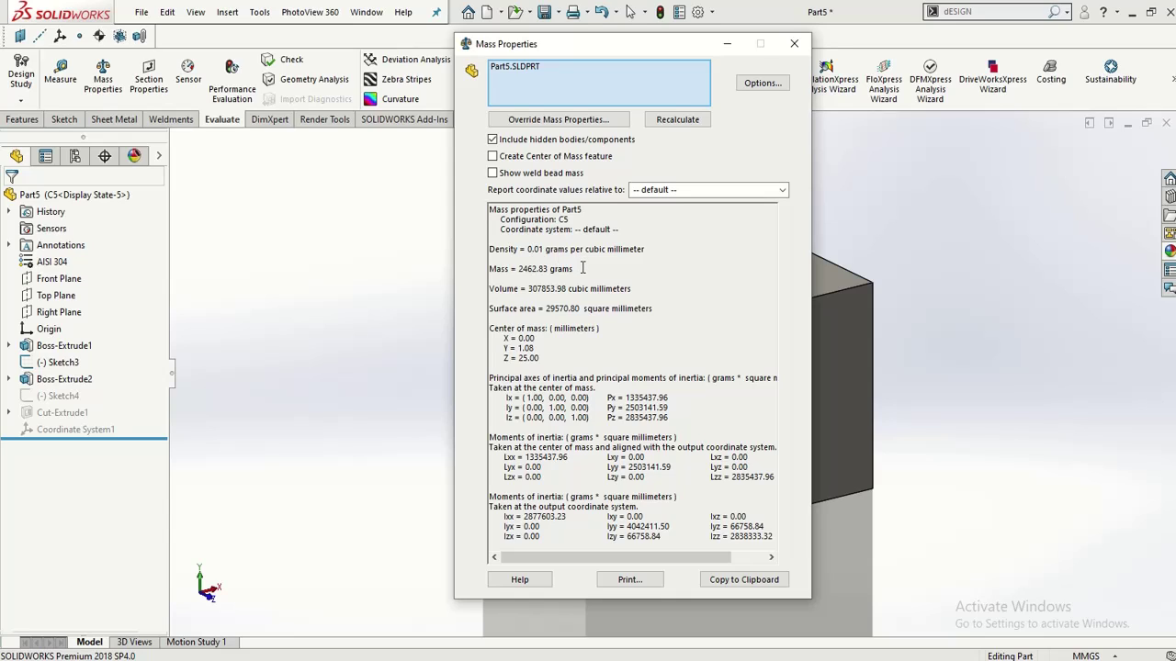
left_click_drag(582, 268, 512, 270)
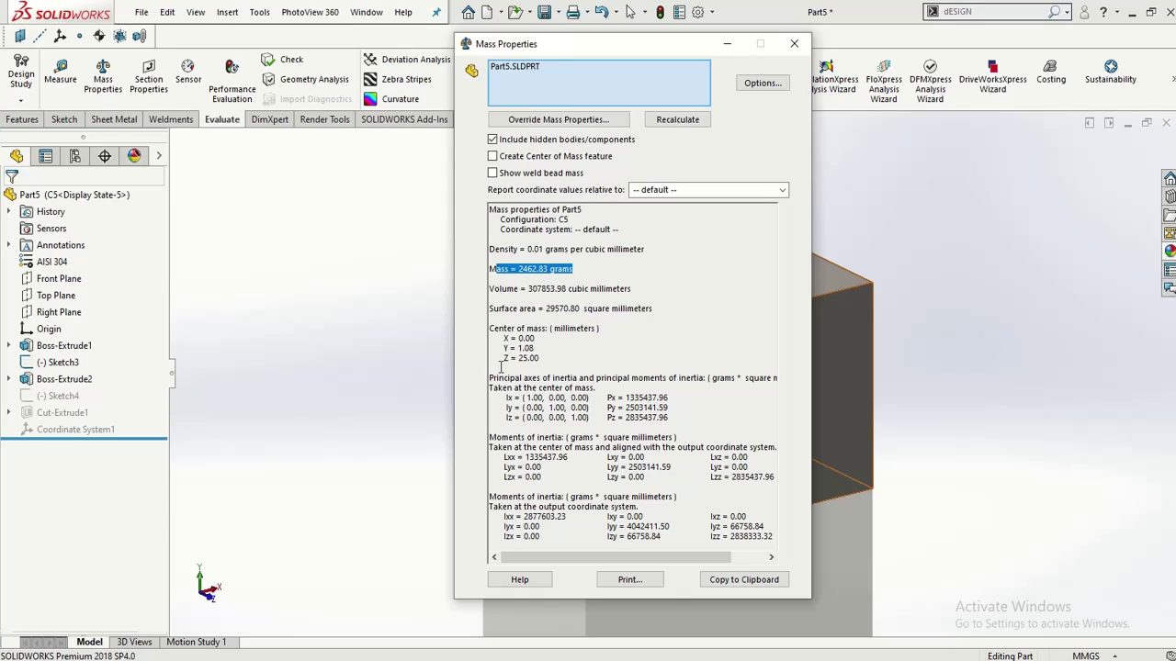
left_click(794, 43)
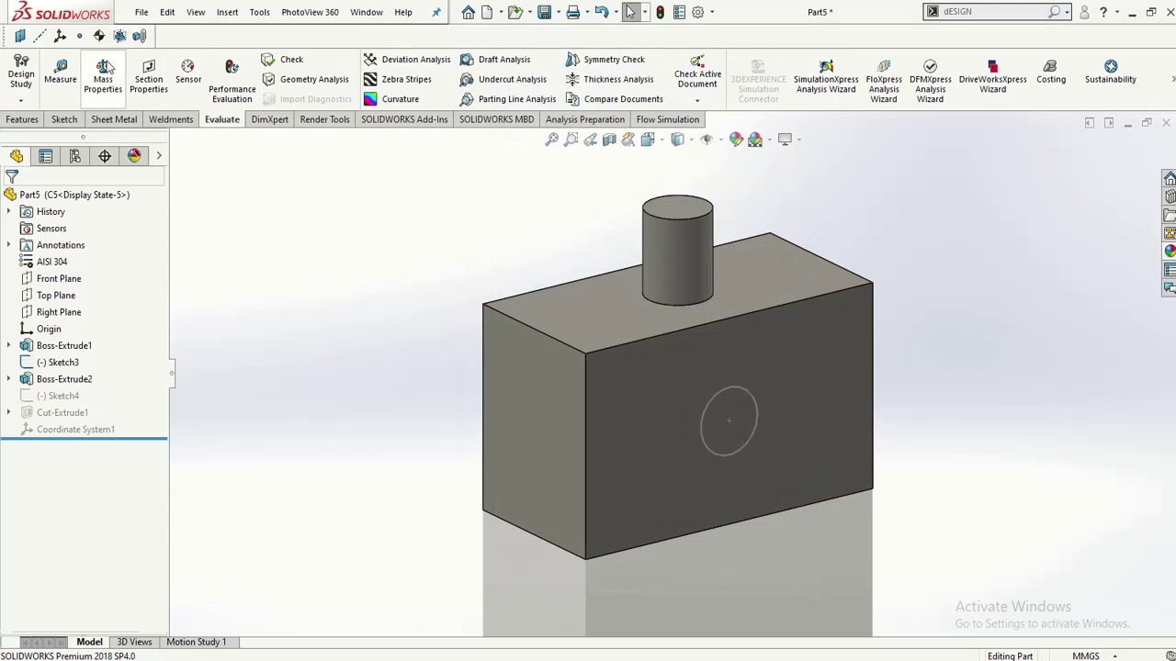
Step: Define a coordinate system at the block's lower front-left corner, with X along the short bottom edge and Y along the long front bottom edge
left_click(21, 120)
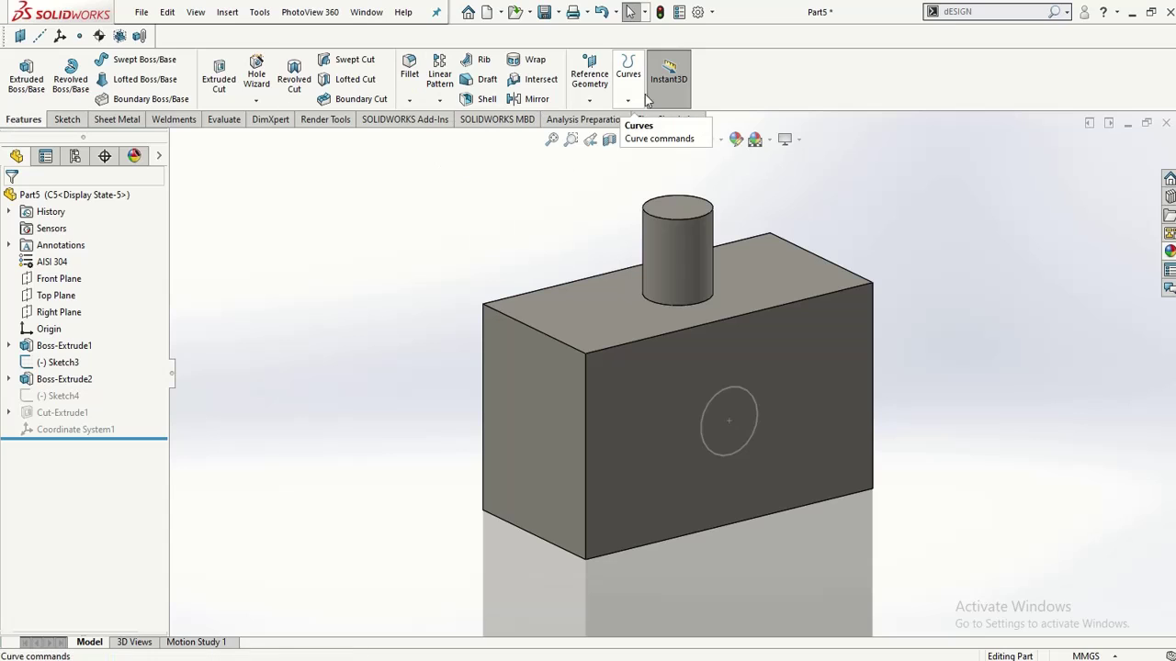
left_click(590, 99)
left_click(626, 154)
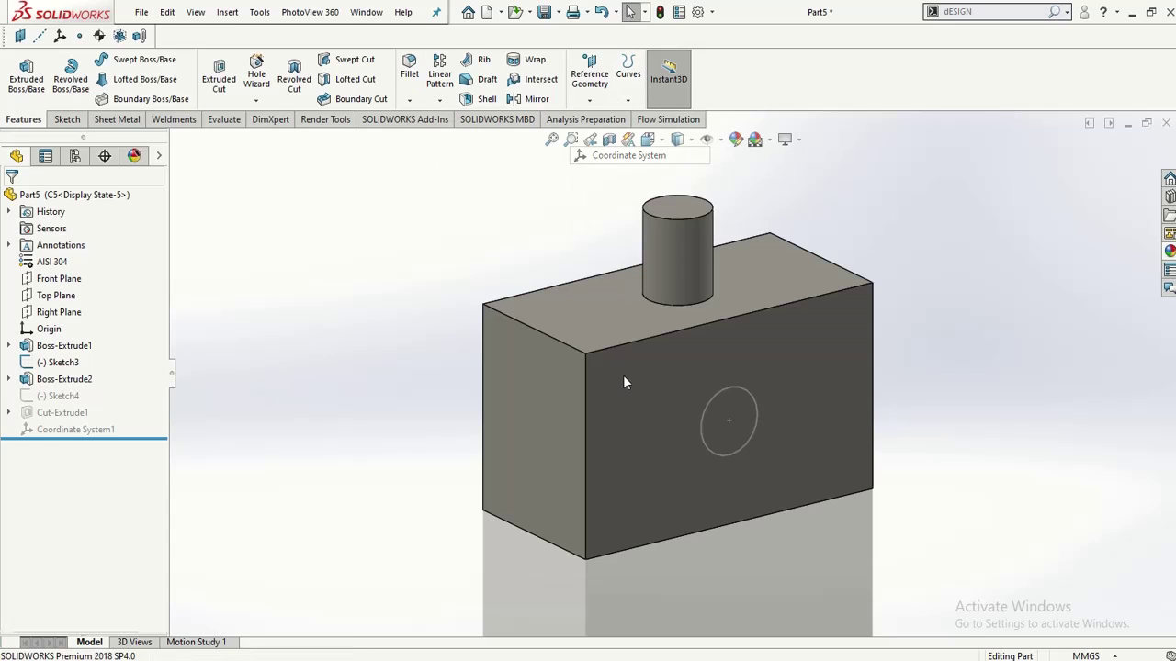
scroll(598, 547, "down", 4)
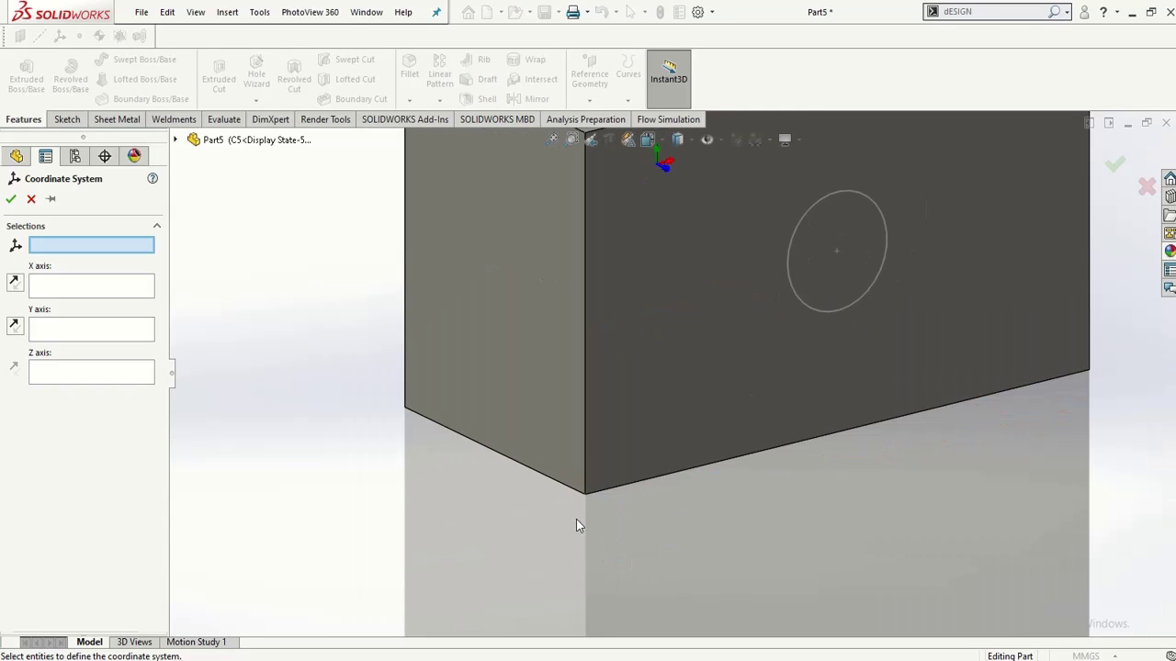
scroll(576, 524, "up", 2)
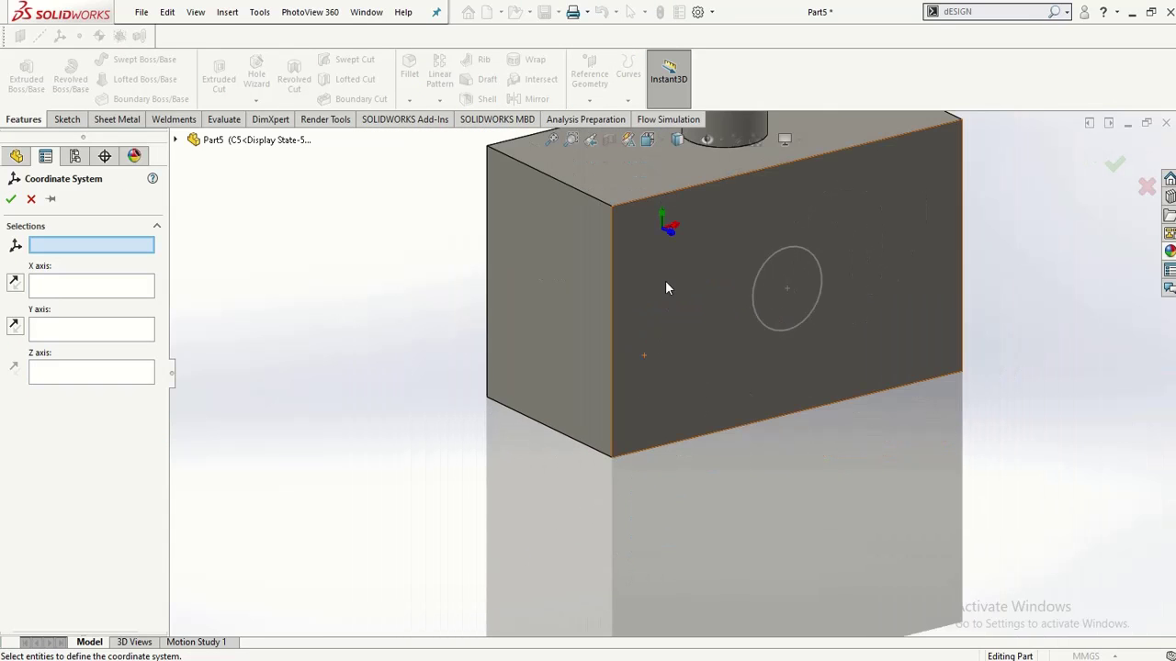
left_click(614, 459)
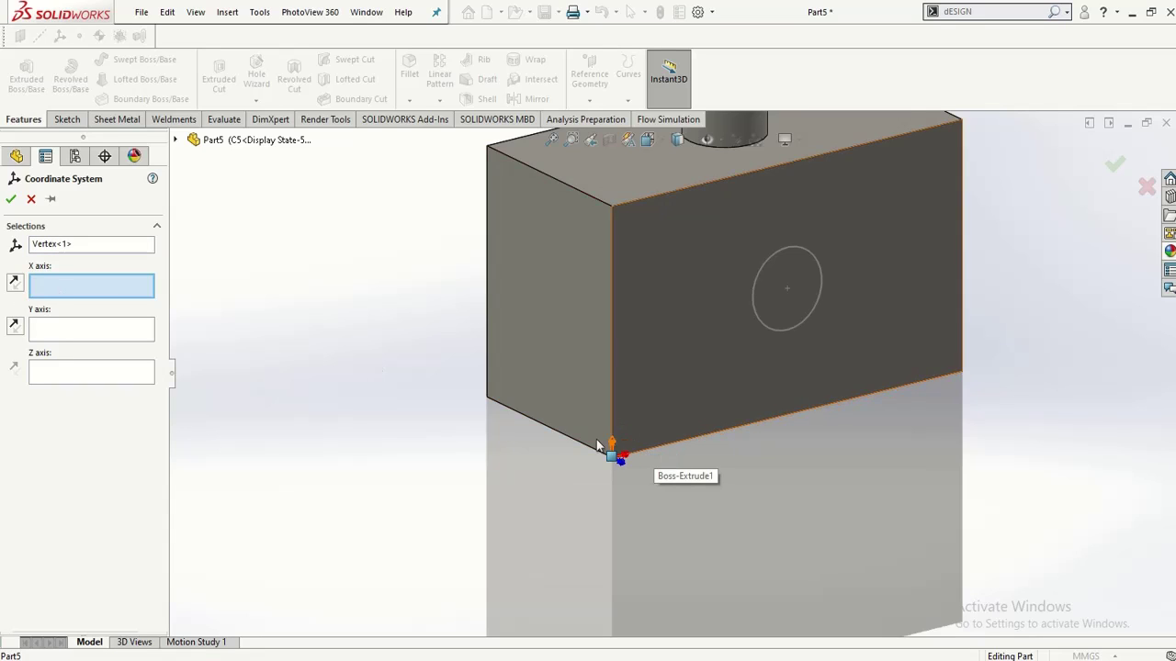
left_click(550, 428)
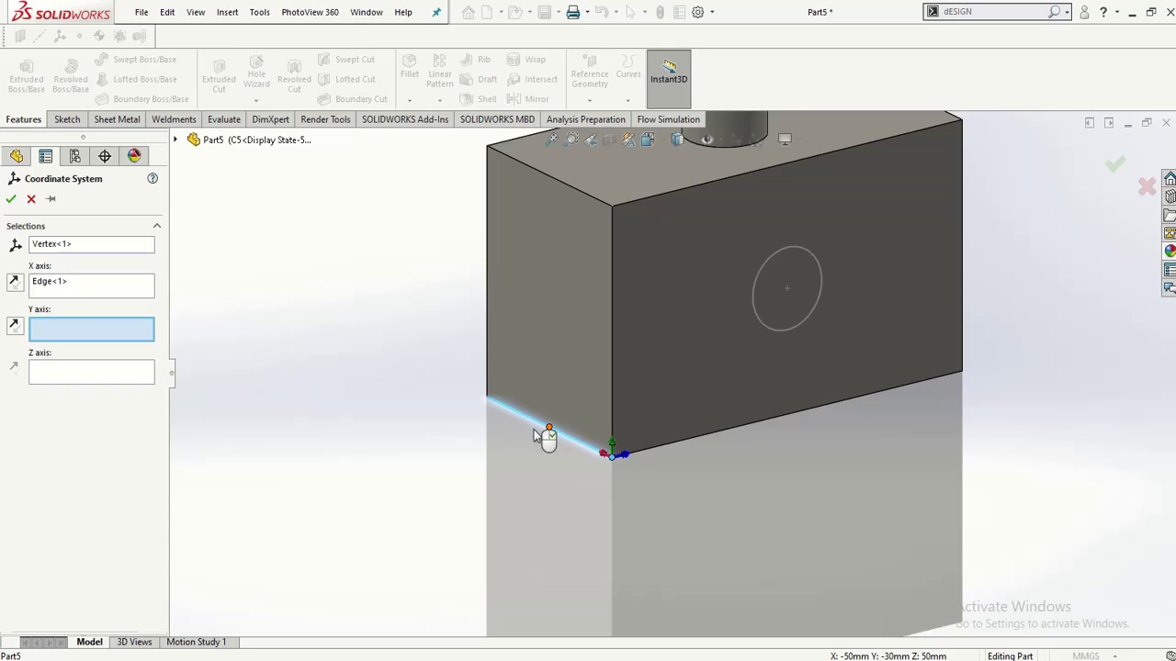
left_click(816, 409)
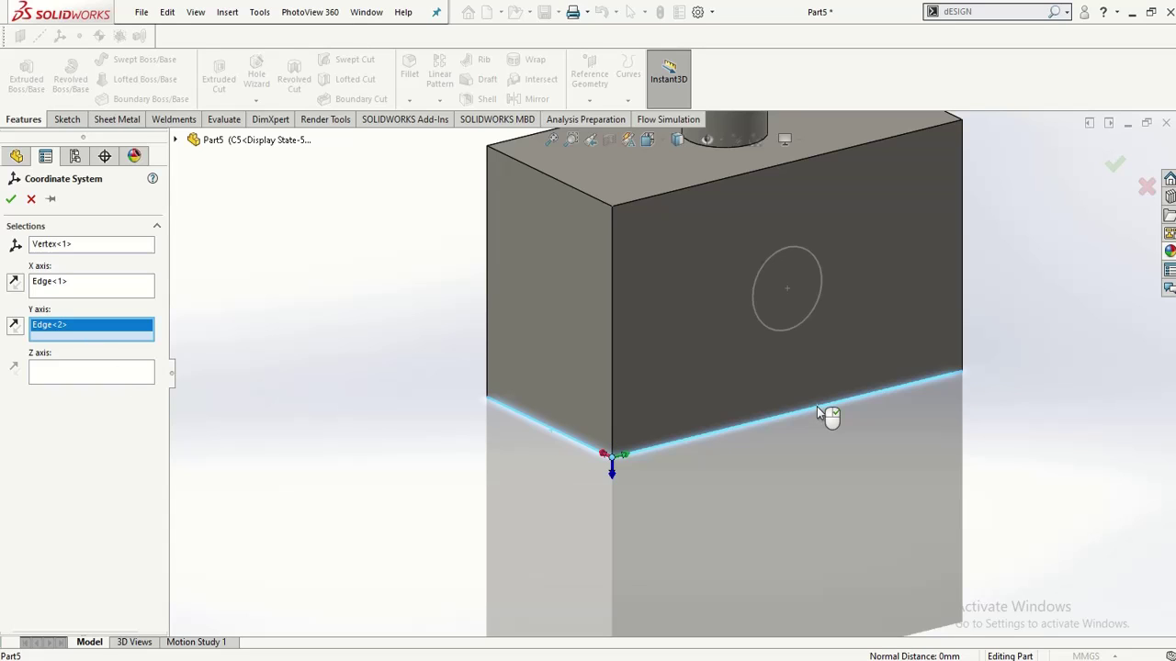
Step: Reverse the new coordinate system's Y axis, align its Z axis with the vertical front-left edge, and create it
left_click(14, 326)
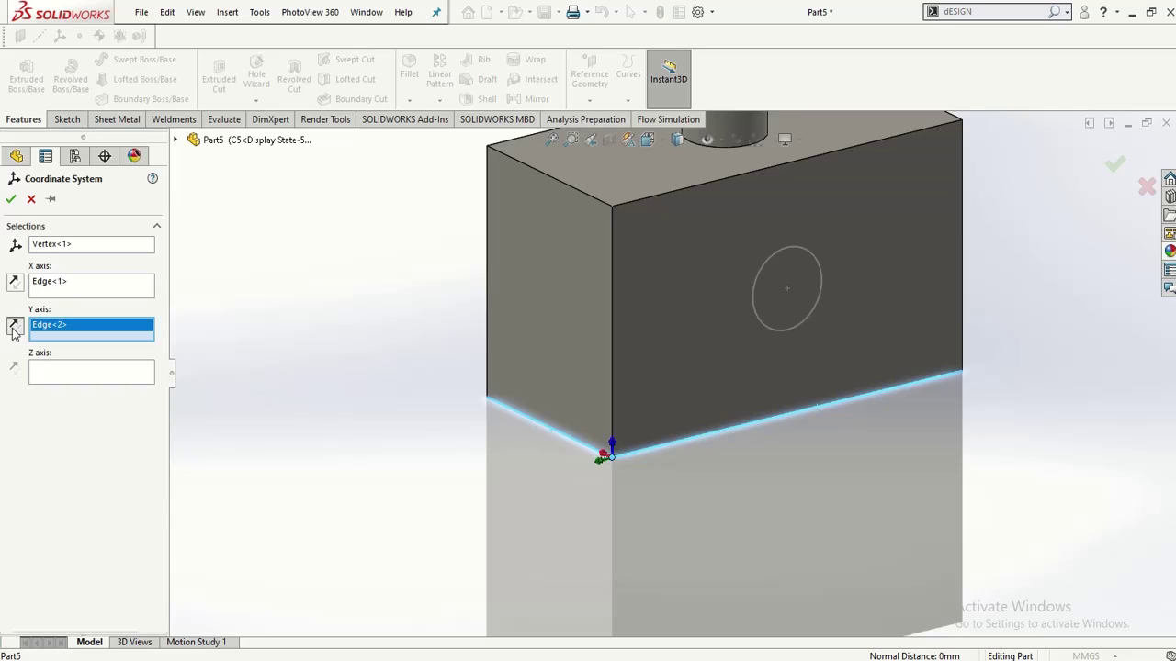
left_click(13, 330)
left_click(17, 331)
left_click(97, 376)
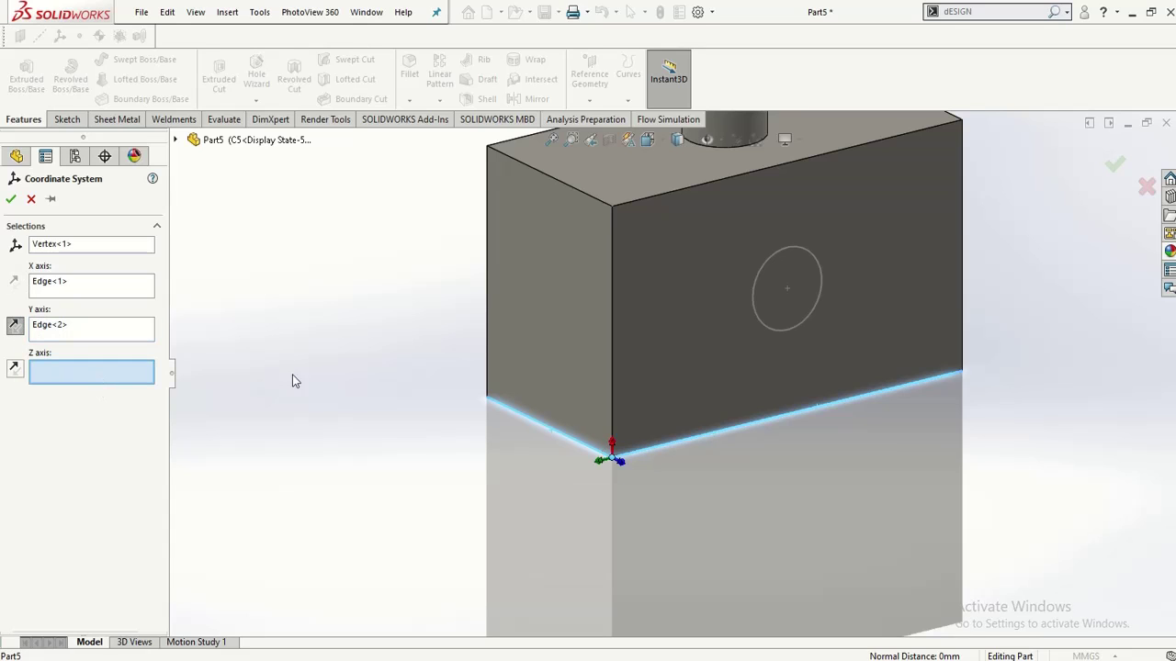
left_click(612, 352)
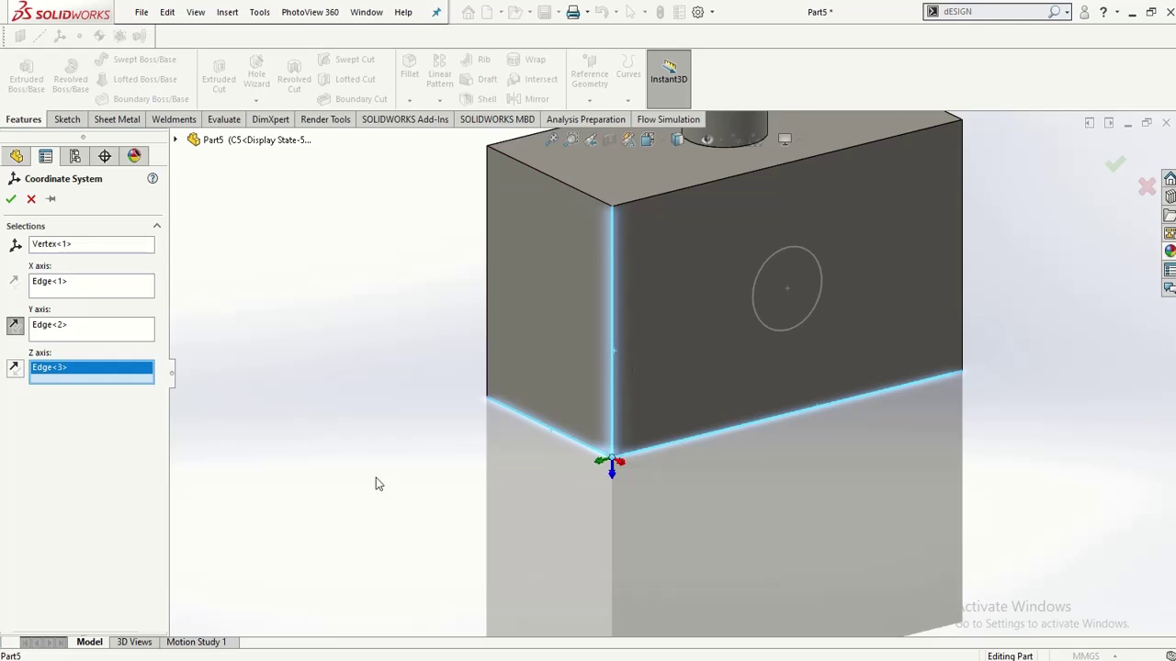
left_click(13, 368)
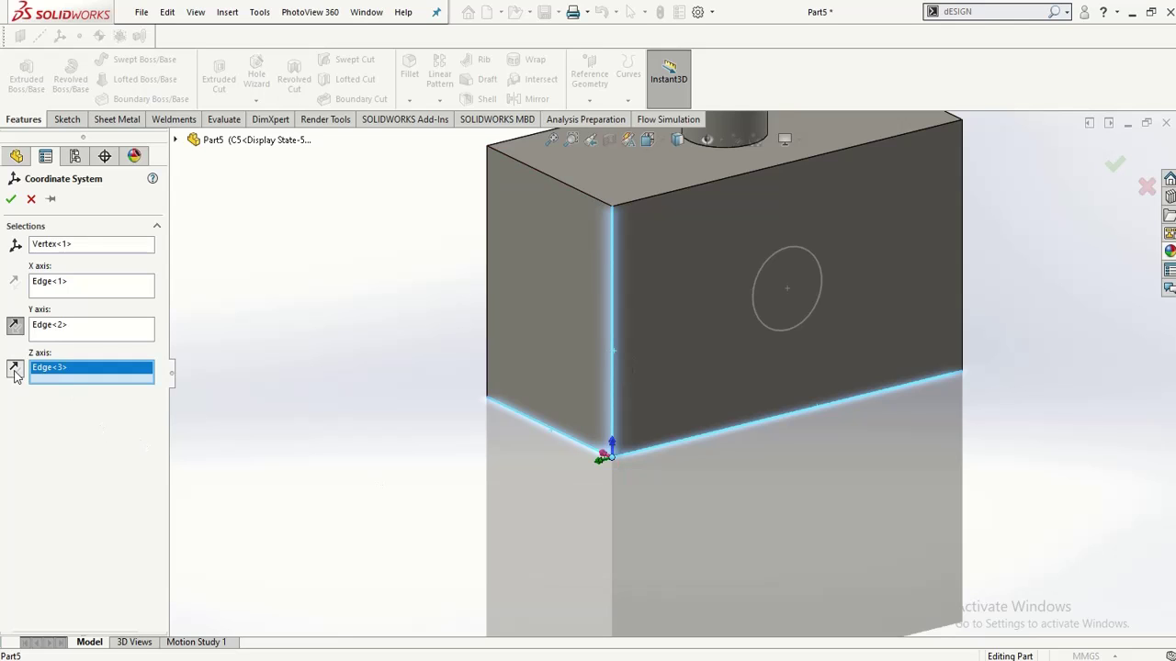
left_click(14, 370)
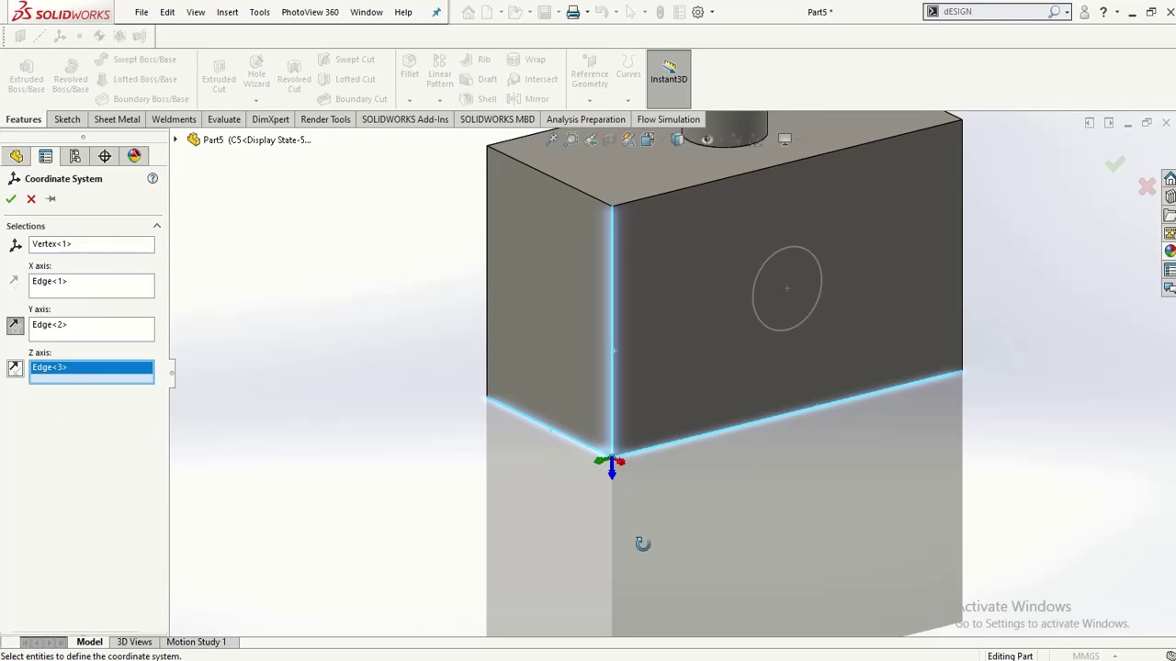
middle_click_drag(640, 543, 572, 559)
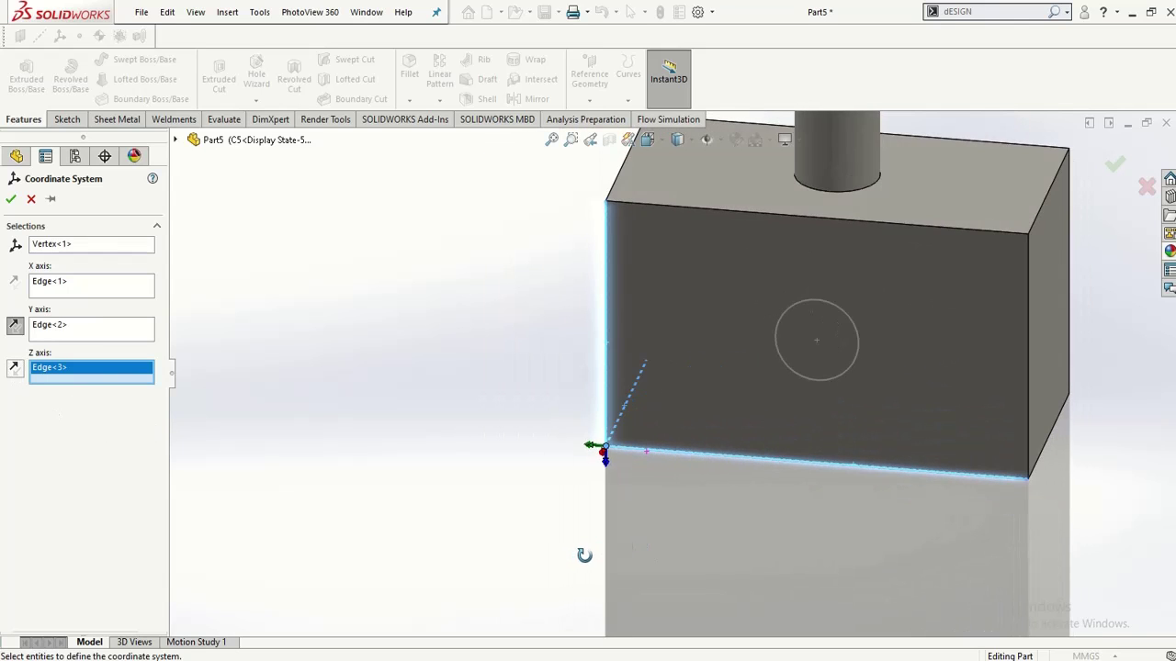
left_click(10, 199)
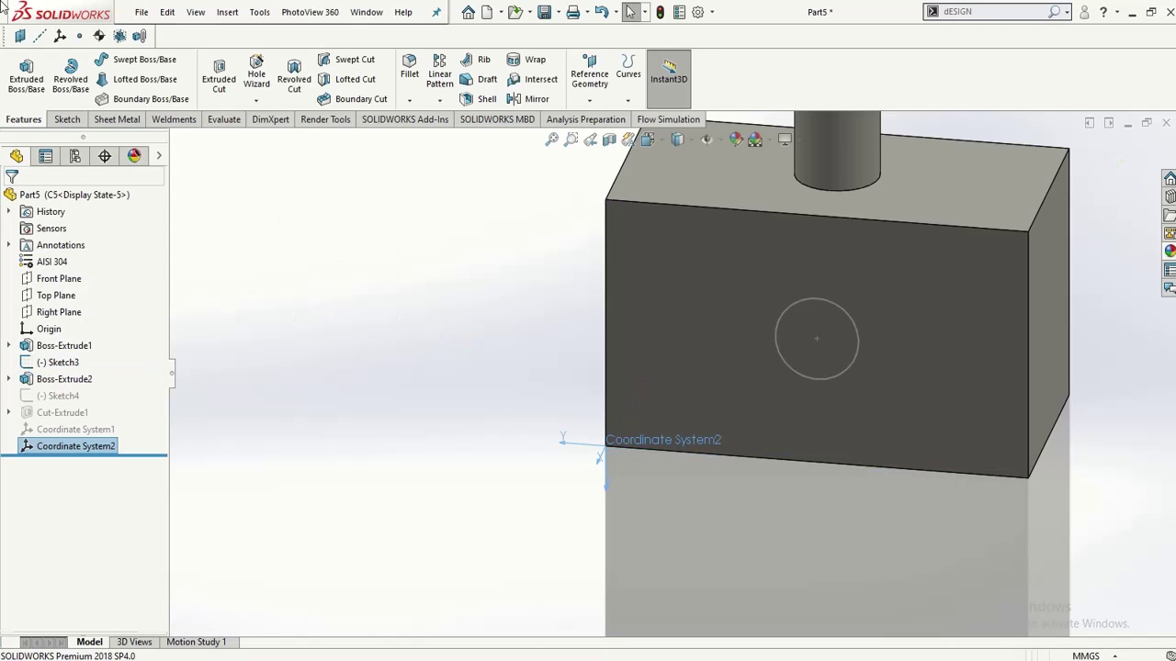
Step: Evaluate the mass properties of configuration C5 relative to the default coordinate system, examining its center of mass
left_click(223, 120)
left_click(104, 84)
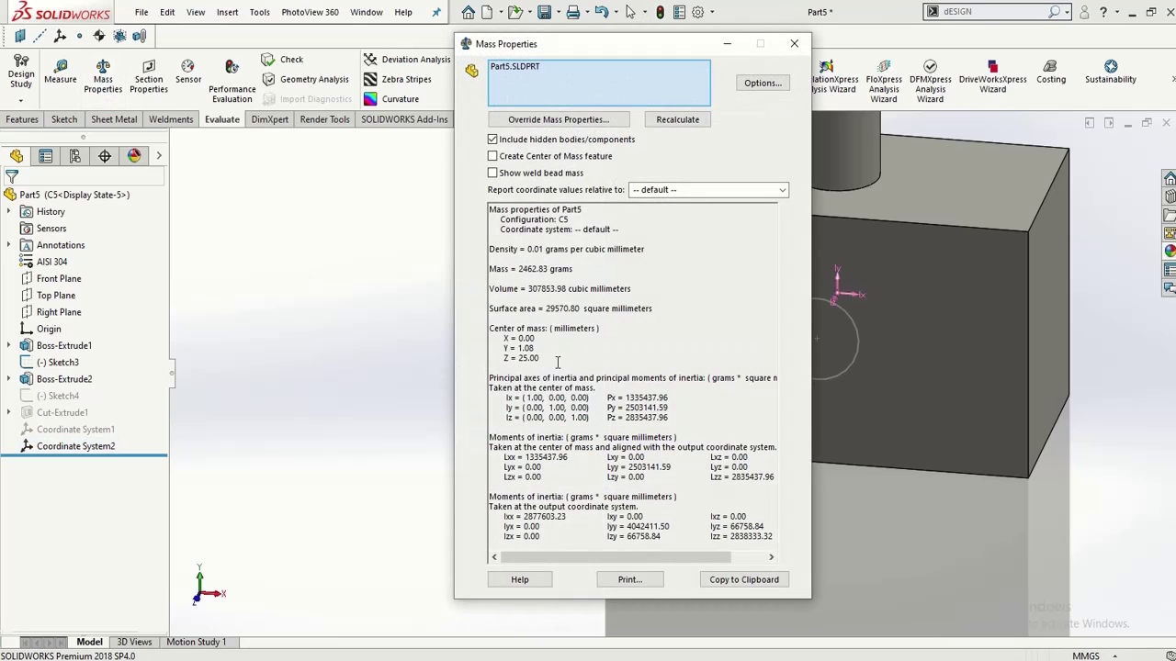
left_click_drag(542, 358, 493, 342)
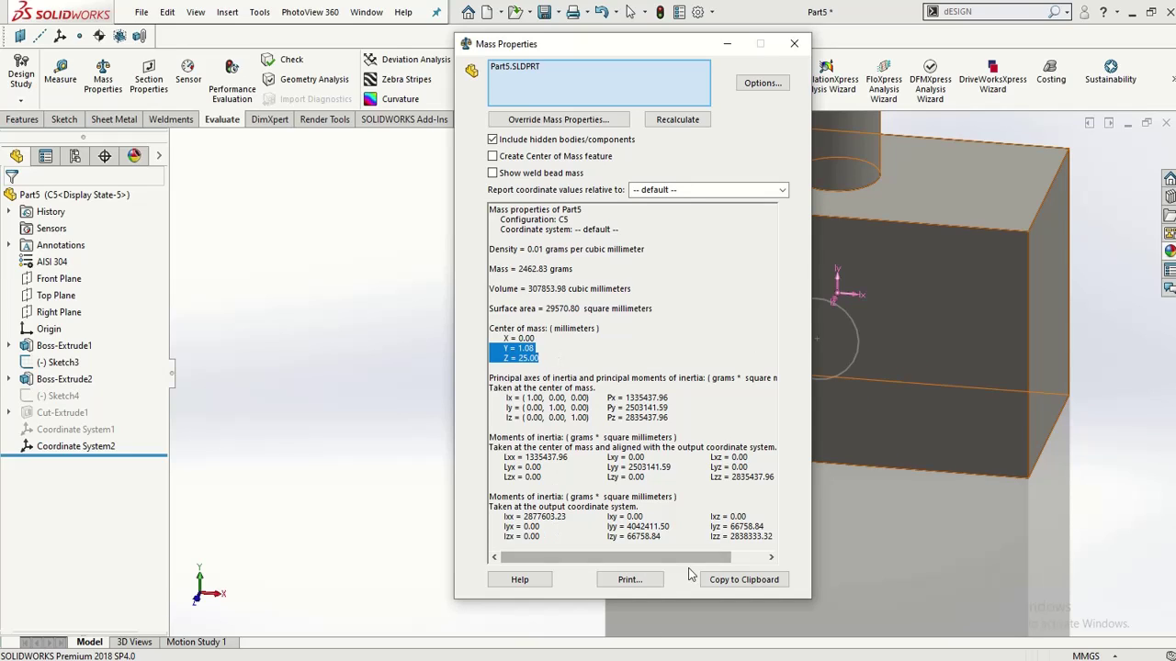
Step: Report the mass properties relative to Coordinate System2 and move the results window clear of the model
left_click(663, 189)
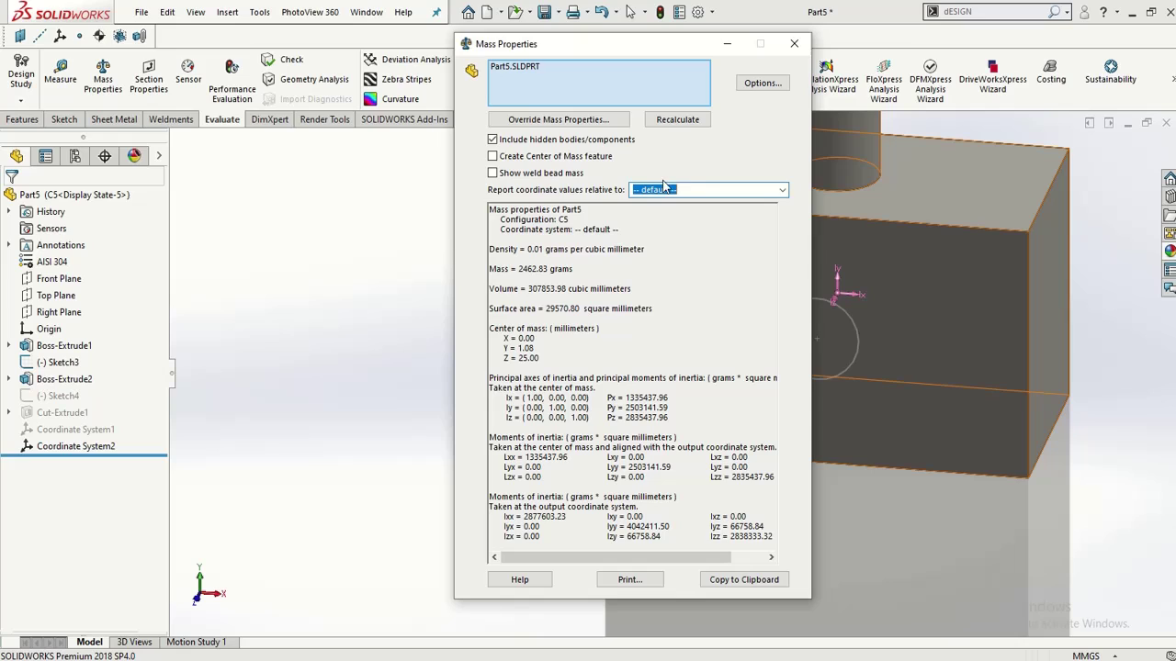
left_click(783, 189)
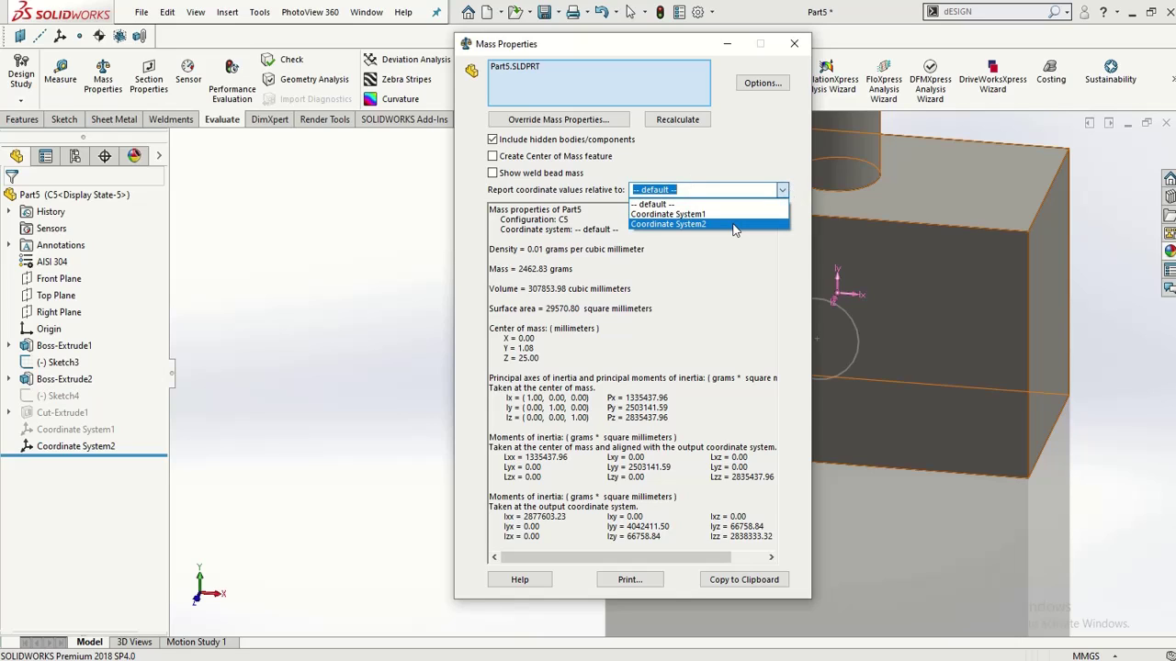
left_click(735, 225)
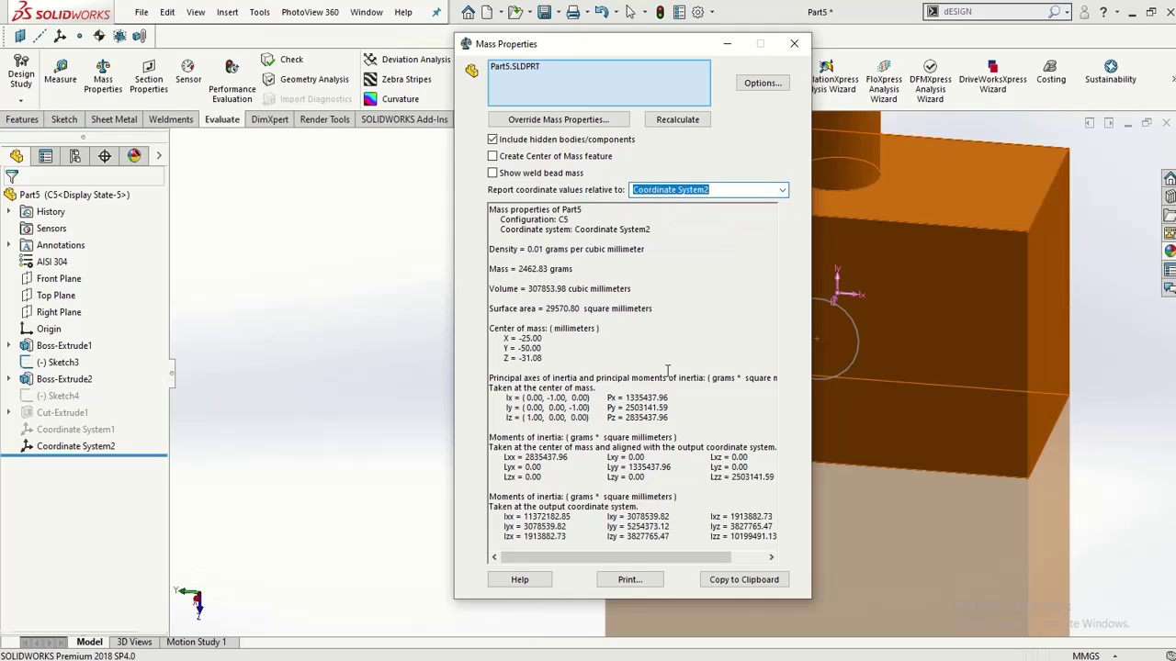
scroll(1003, 391, "up", 4)
scroll(1099, 425, "up", 1)
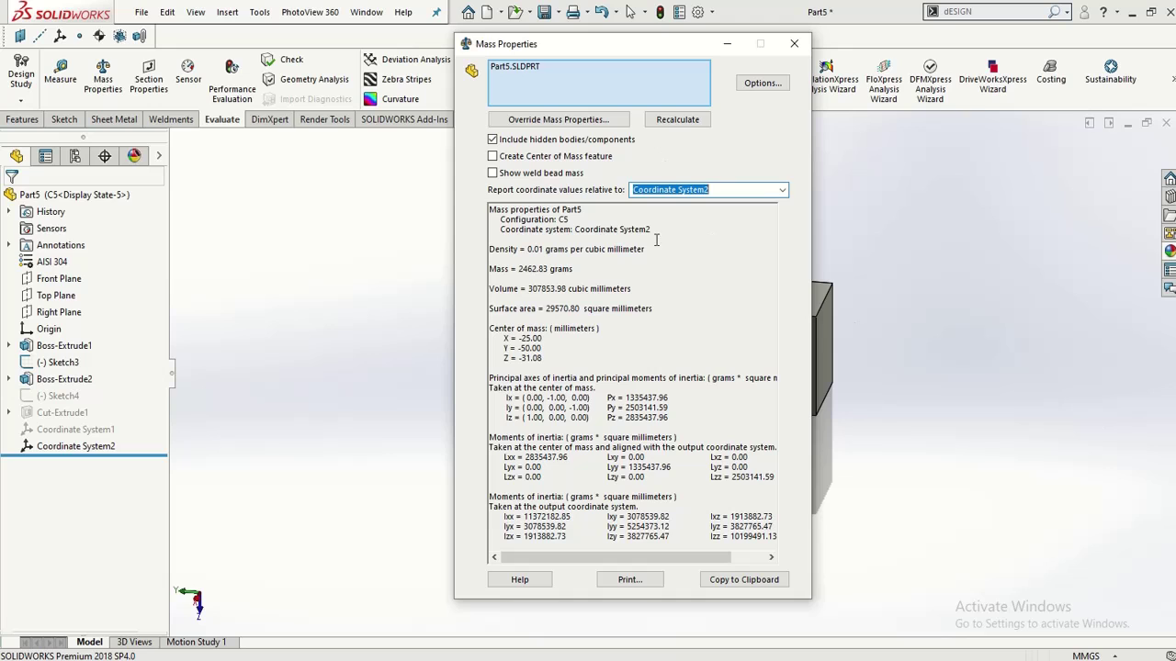
left_click_drag(579, 46, 173, 71)
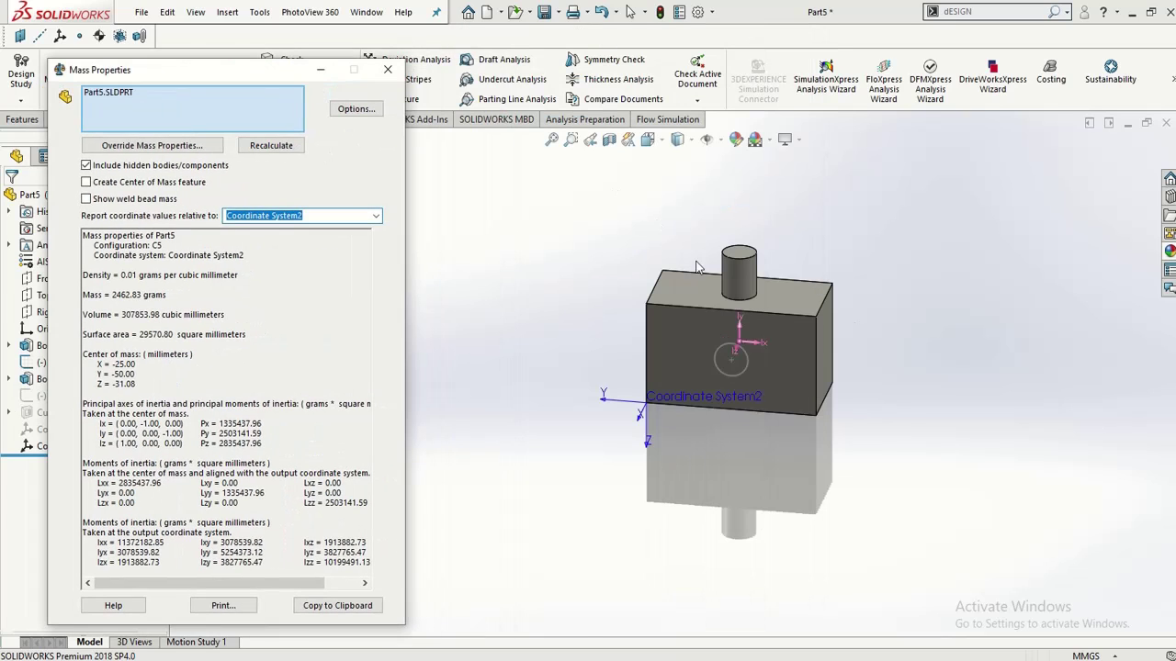
Step: Examine the center of mass against Coordinate System2 on the model, recalculate the mass properties, and close the results
scroll(732, 395, "down", 2)
scroll(719, 483, "down", 1)
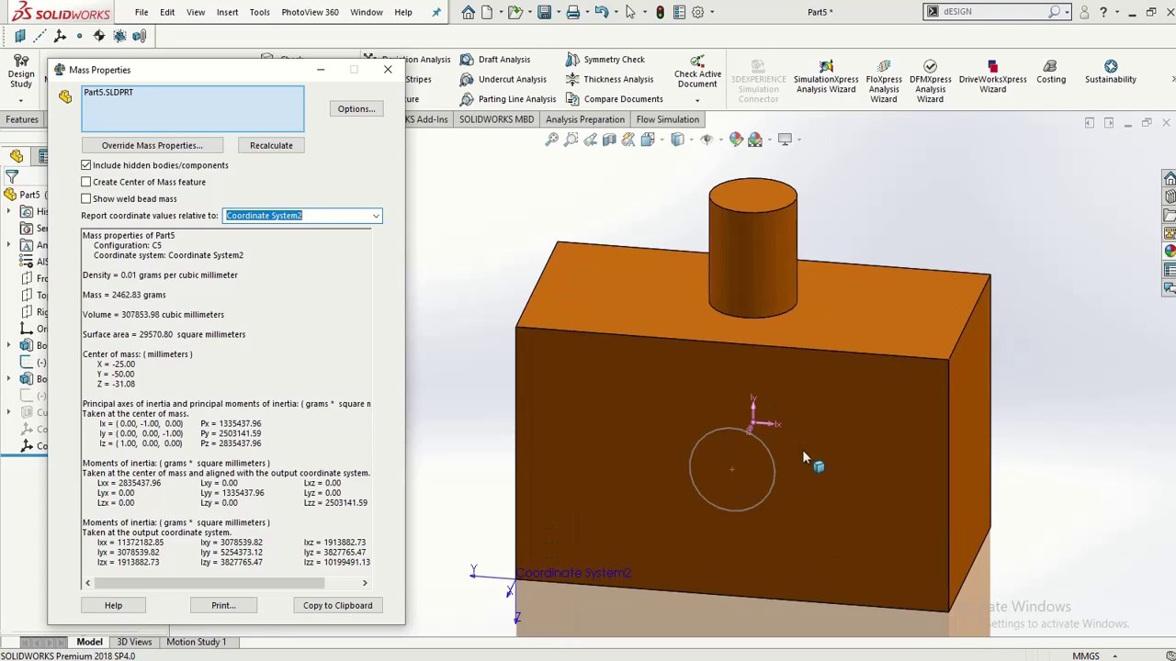
middle_click_drag(802, 449, 548, 394)
left_click(140, 374)
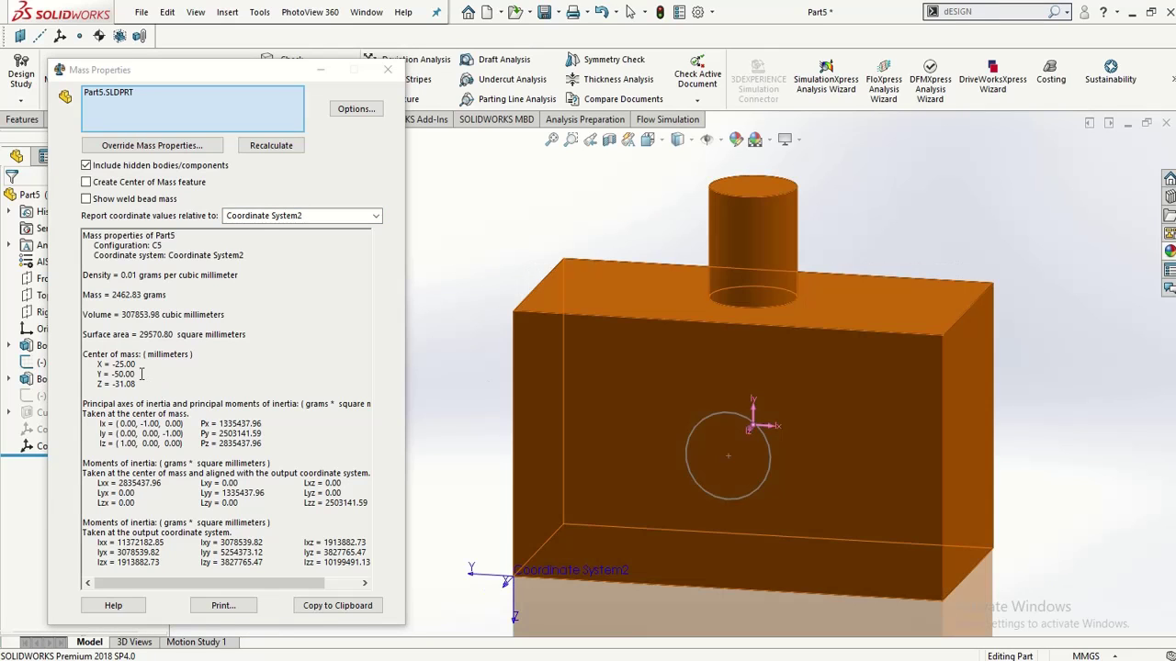
left_click(122, 366)
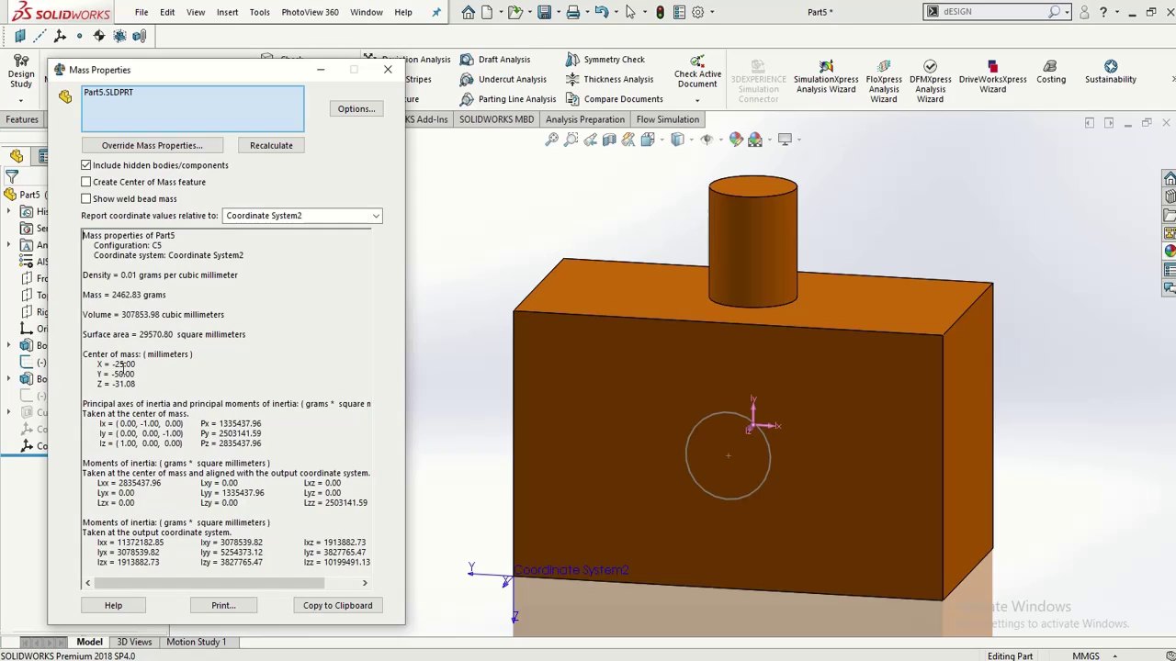
scroll(543, 428, "up", 2)
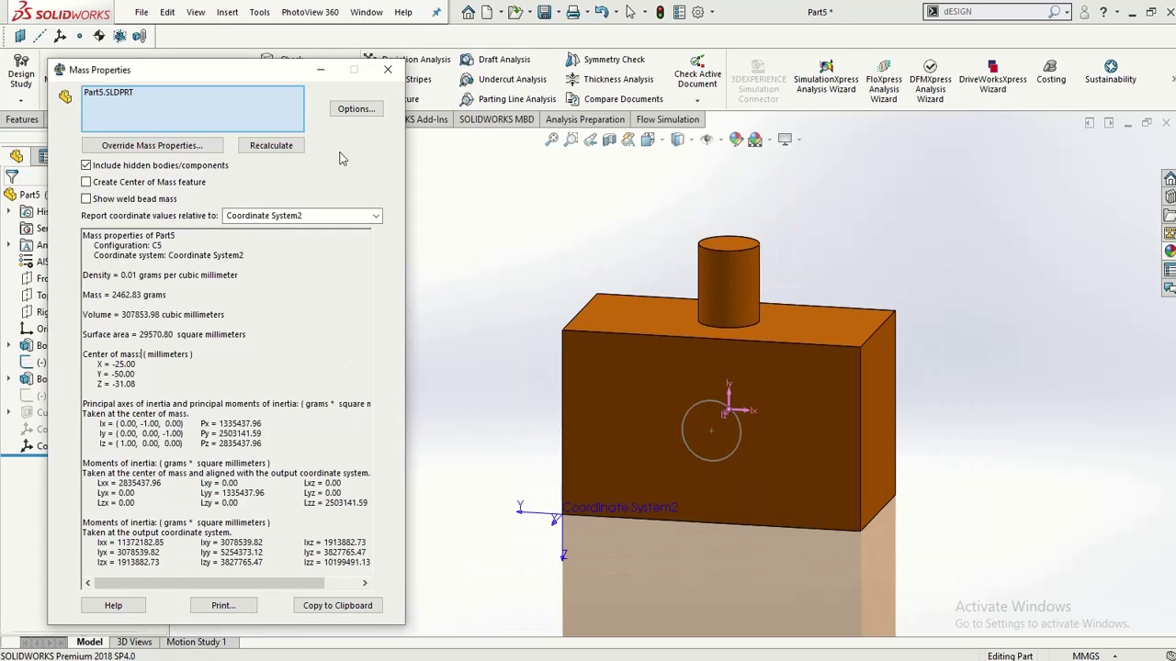
left_click(252, 149)
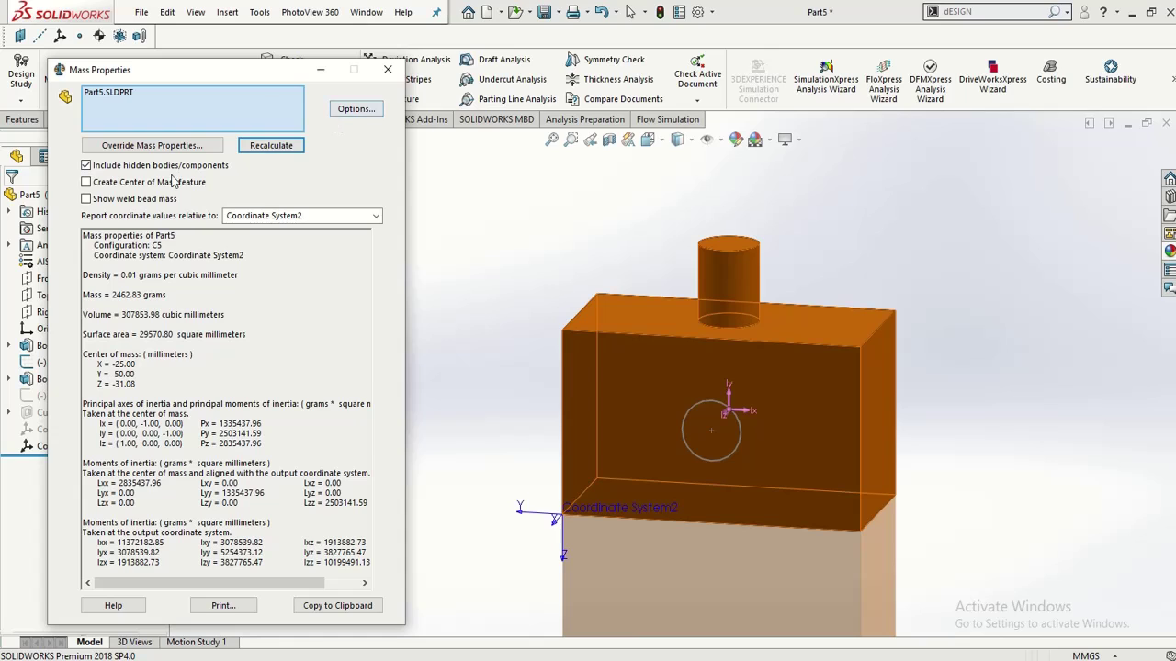
left_click(386, 72)
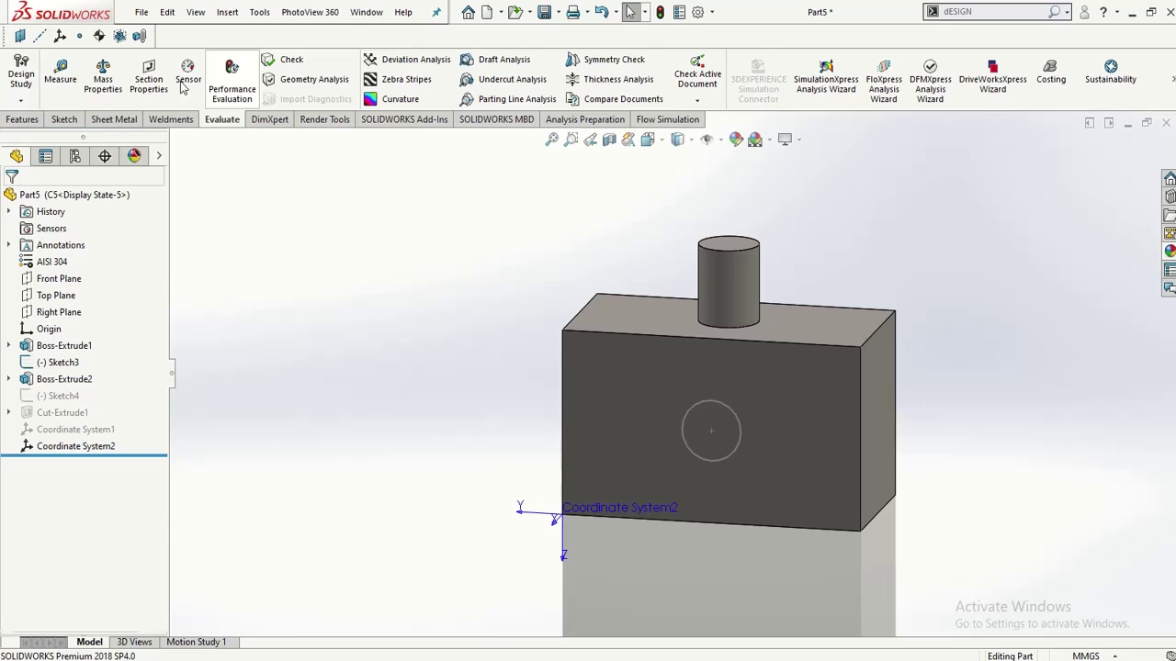
Step: Measure the length of the block's upper front edge
left_click(61, 71)
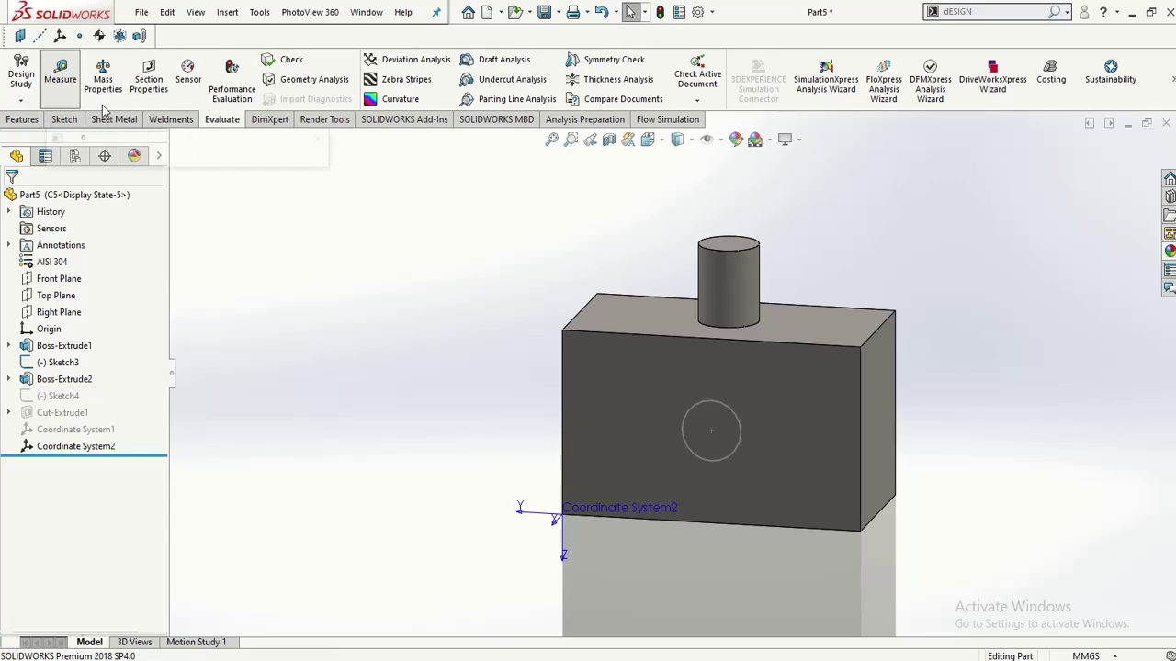
left_click(692, 340)
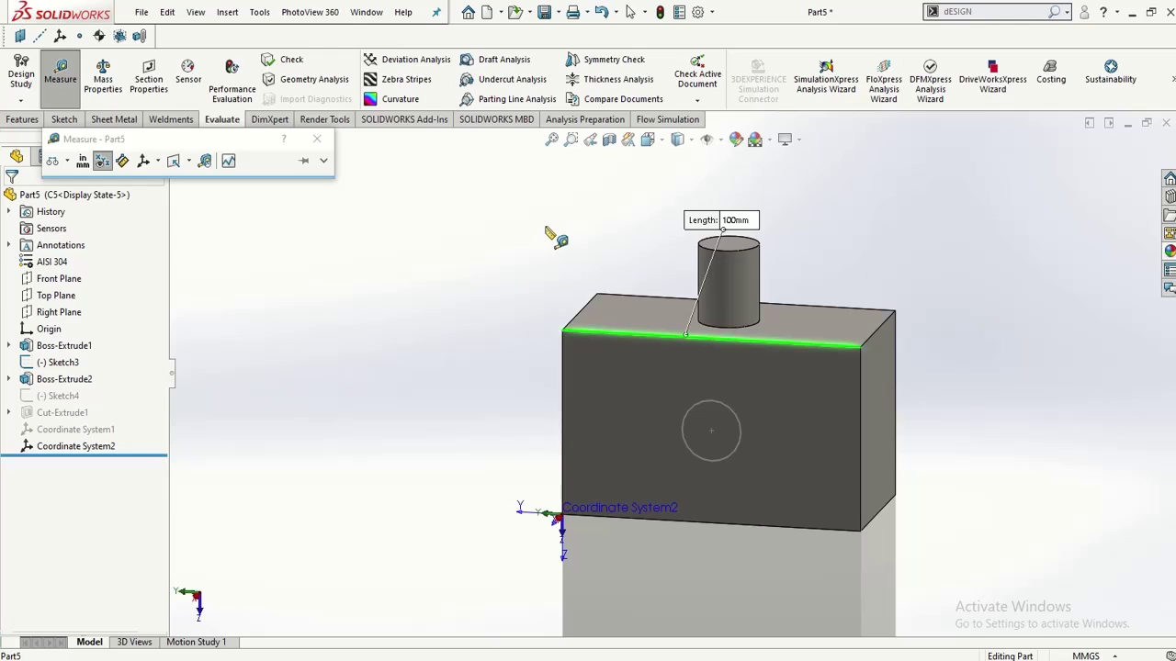
left_click(316, 140)
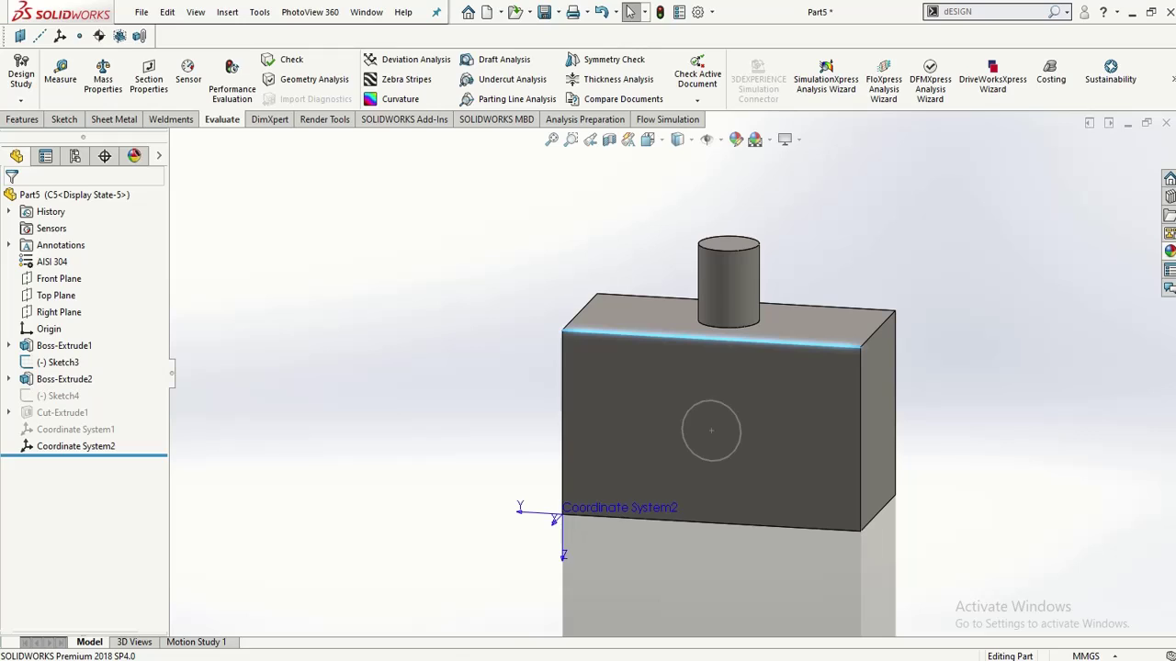
Step: Switch to the PowerPoint presentation and review the Task # 02 bracket drawing and its modelling steps
left_click(405, 649)
scroll(419, 479, "up", 1)
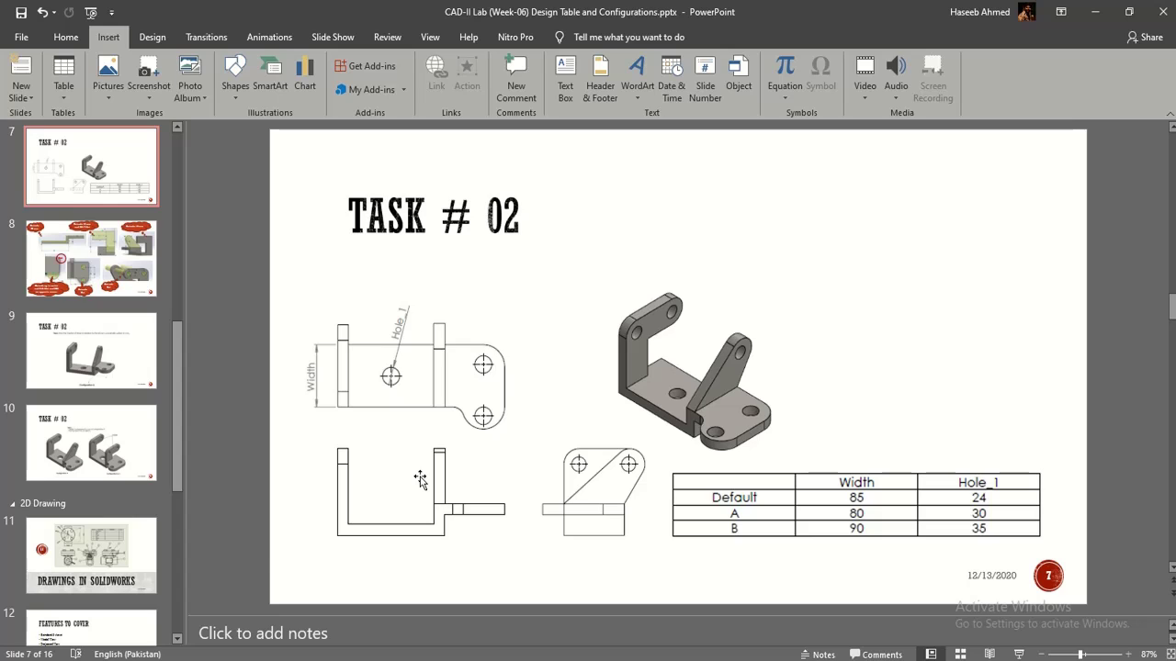
scroll(420, 479, "down", 1)
scroll(419, 479, "up", 1)
scroll(420, 480, "down", 2)
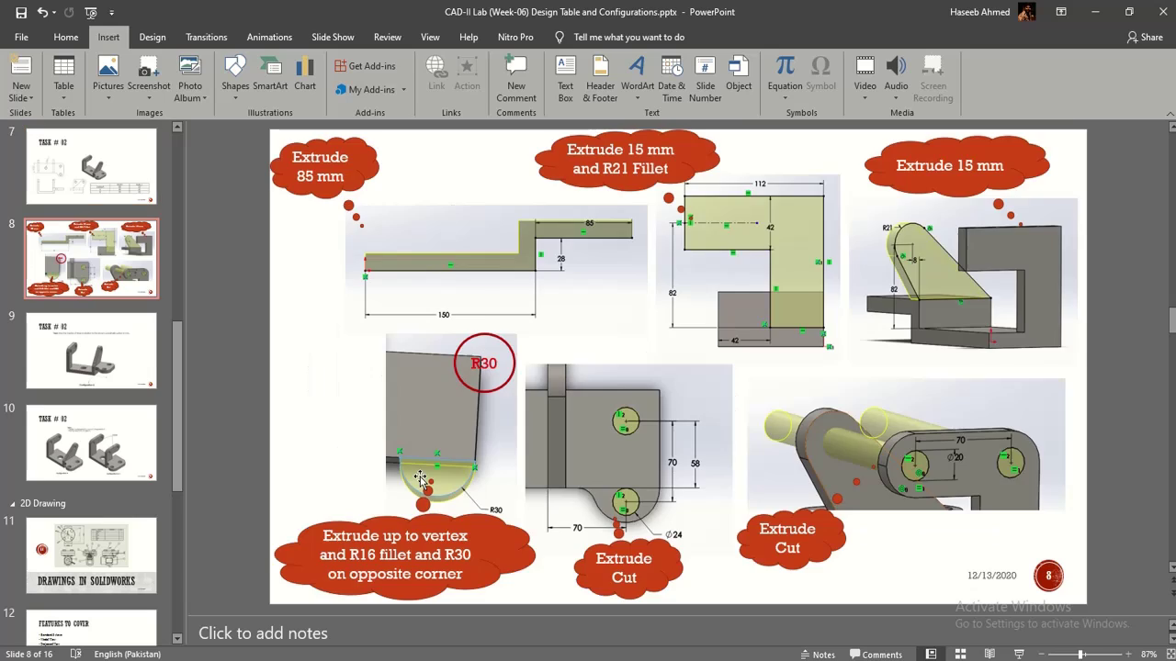
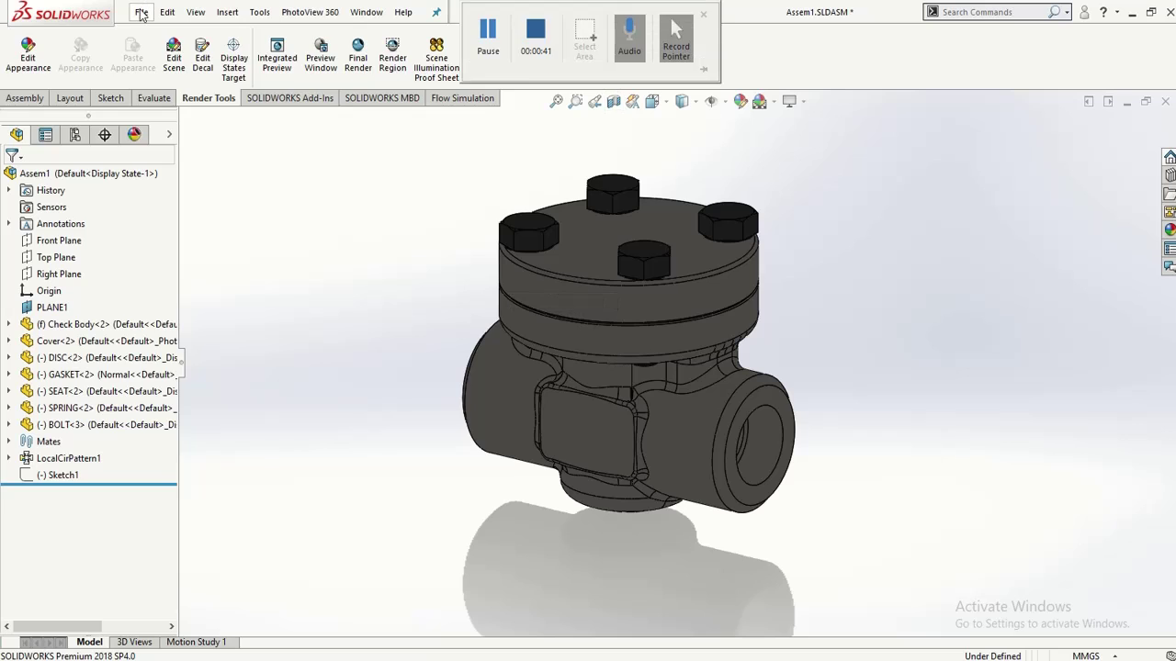
Step: Create a new SOLIDWORKS drawing on a standard A3 (ISO) sheet and dismiss the automatic model view insertion
left_click(142, 11)
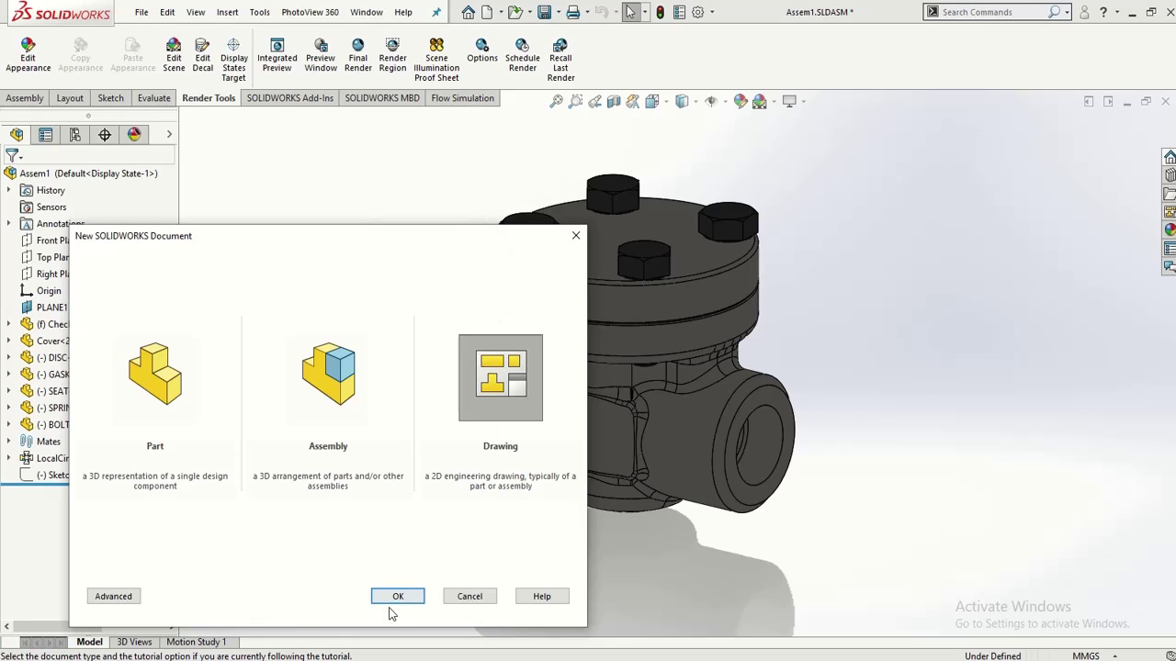
left_click(398, 599)
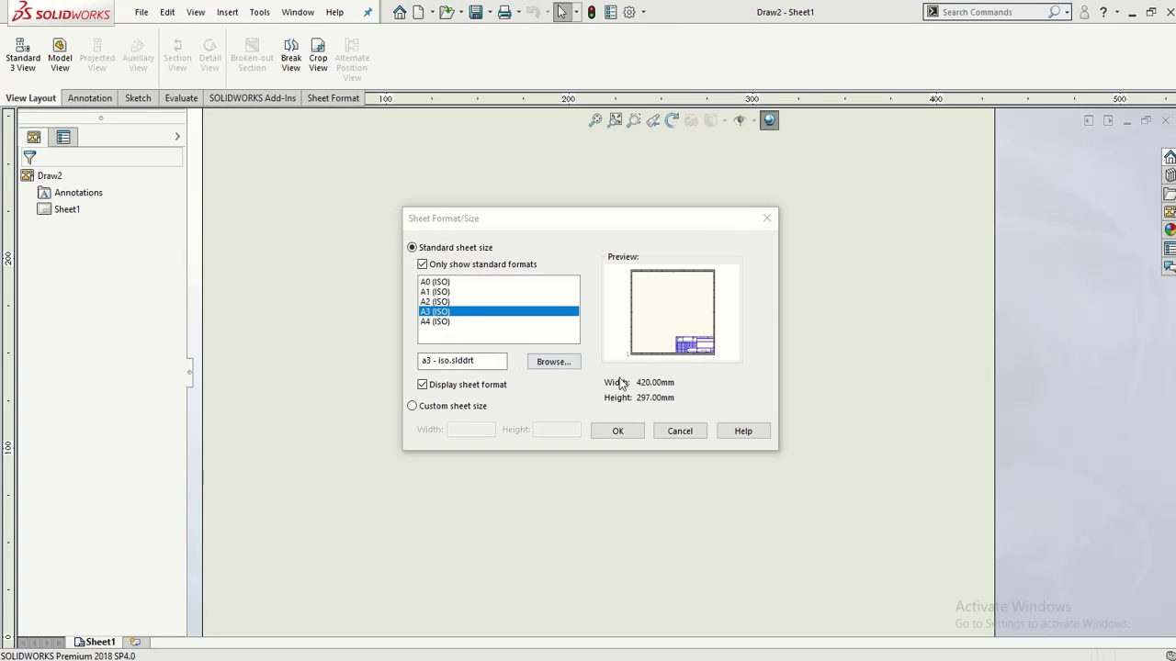
left_click(617, 431)
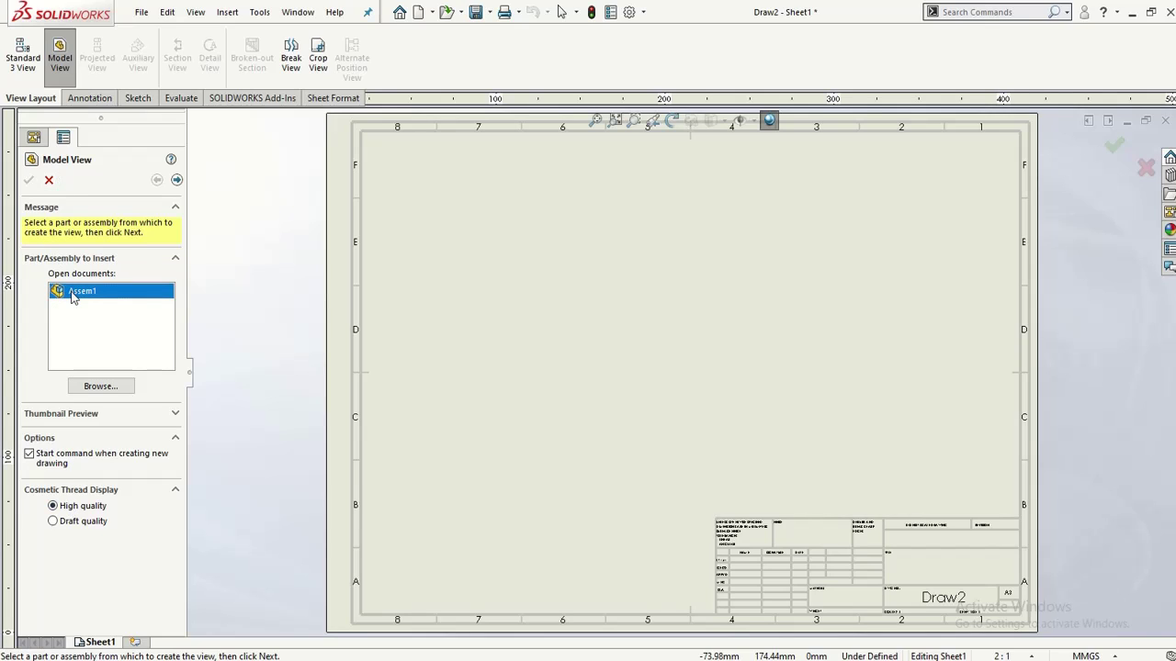
left_click(49, 181)
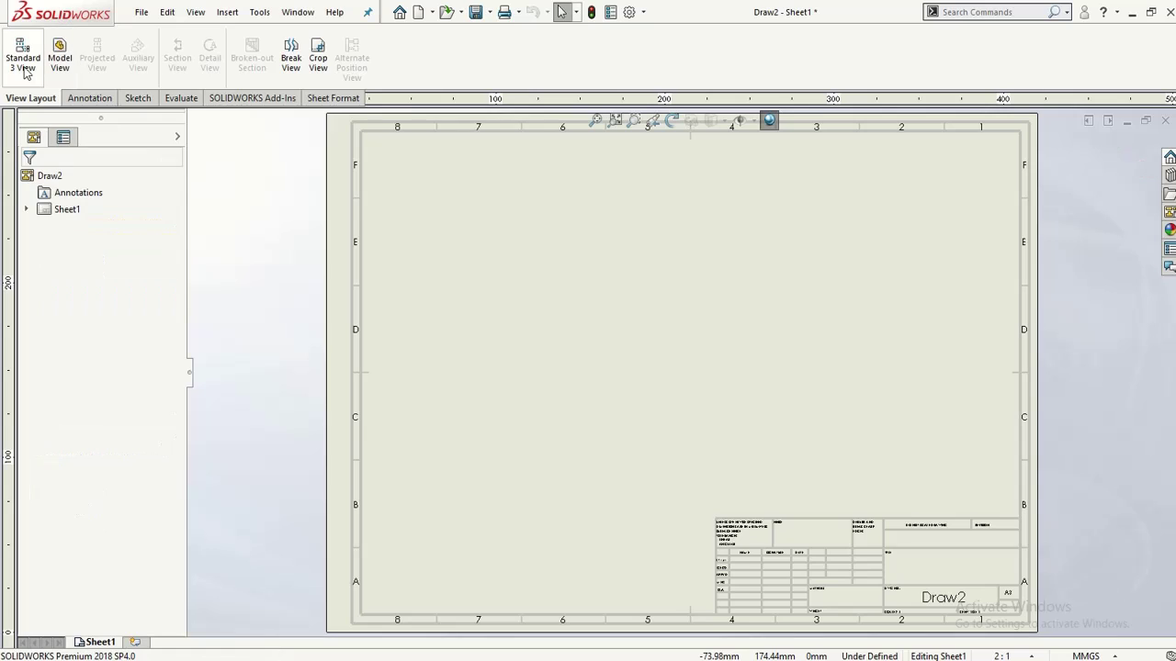
Step: Insert the standard three views of Assem1 on the sheet using the Default configuration
left_click(23, 55)
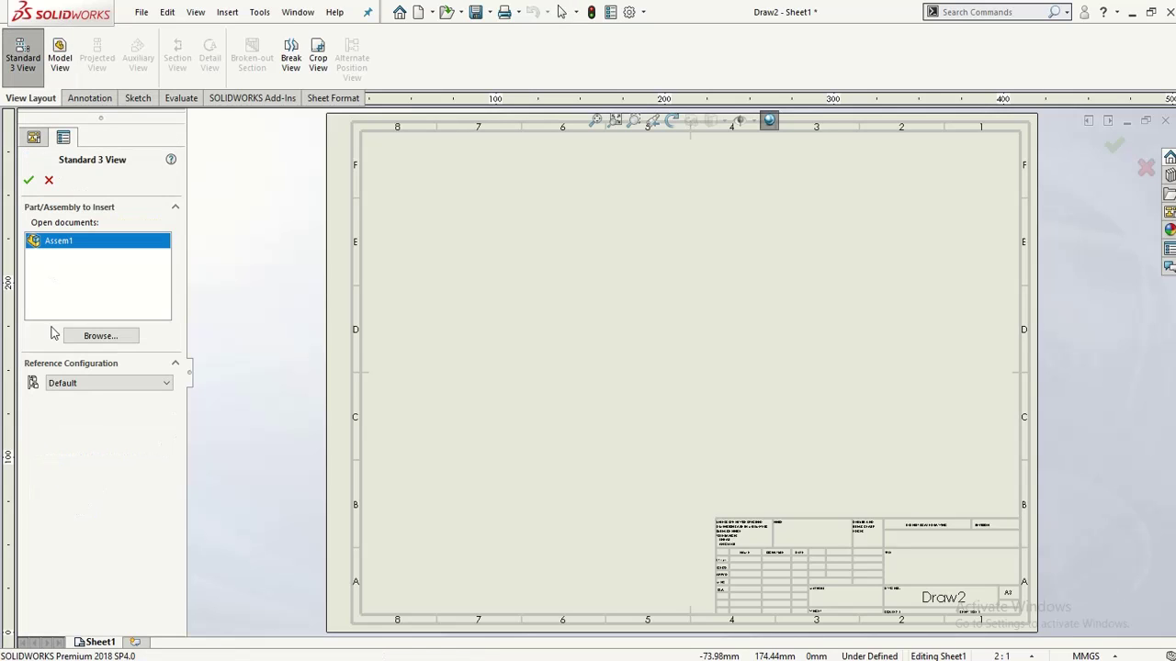
left_click(58, 384)
left_click(62, 397)
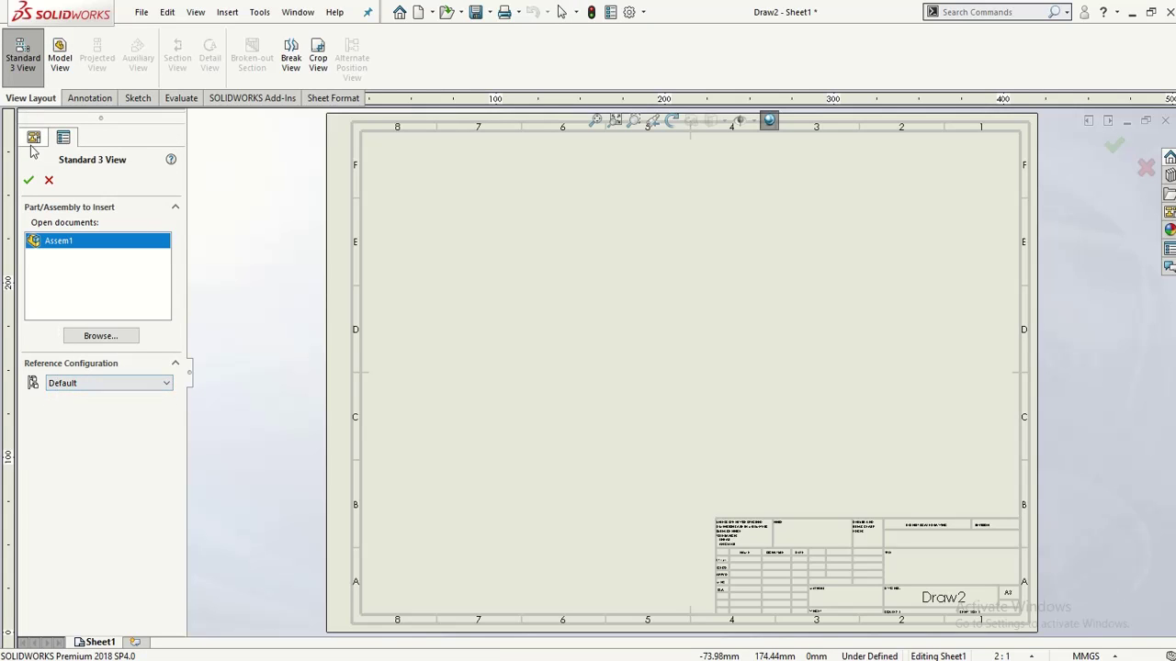
left_click(29, 183)
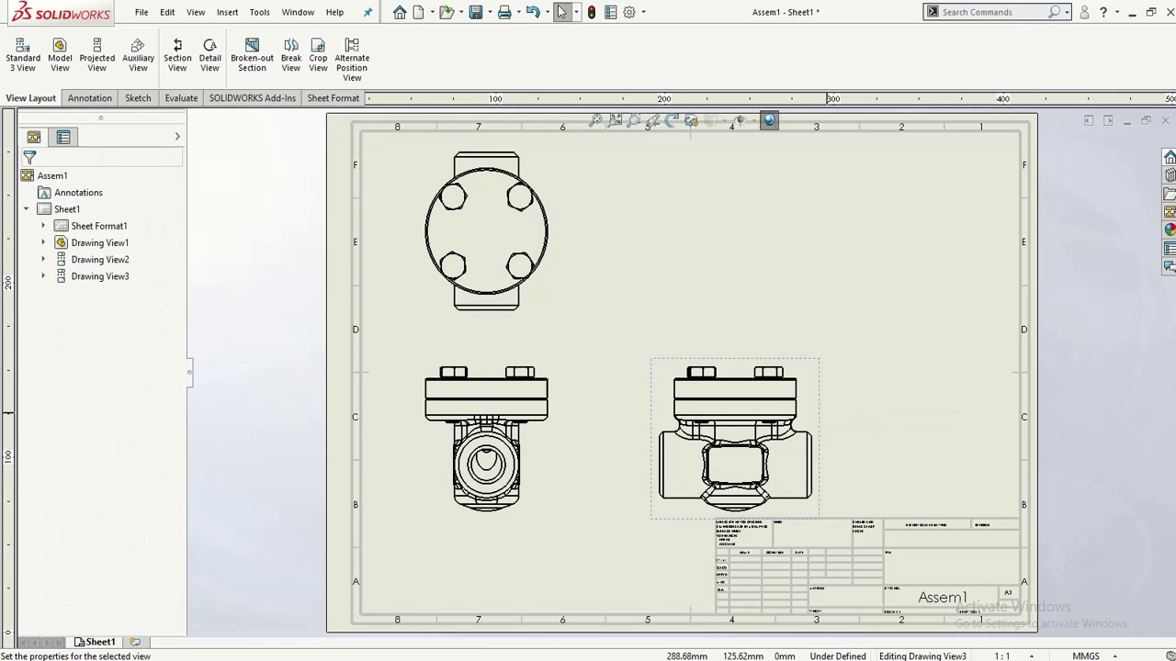
Step: Move the side view farther from the front view, and shift the front view slightly upward toward the top view
left_click(817, 415)
mouse_move(816, 415)
left_mouse_down()
mouse_move(932, 436)
mouse_move(713, 437)
mouse_move(918, 441)
left_mouse_up()
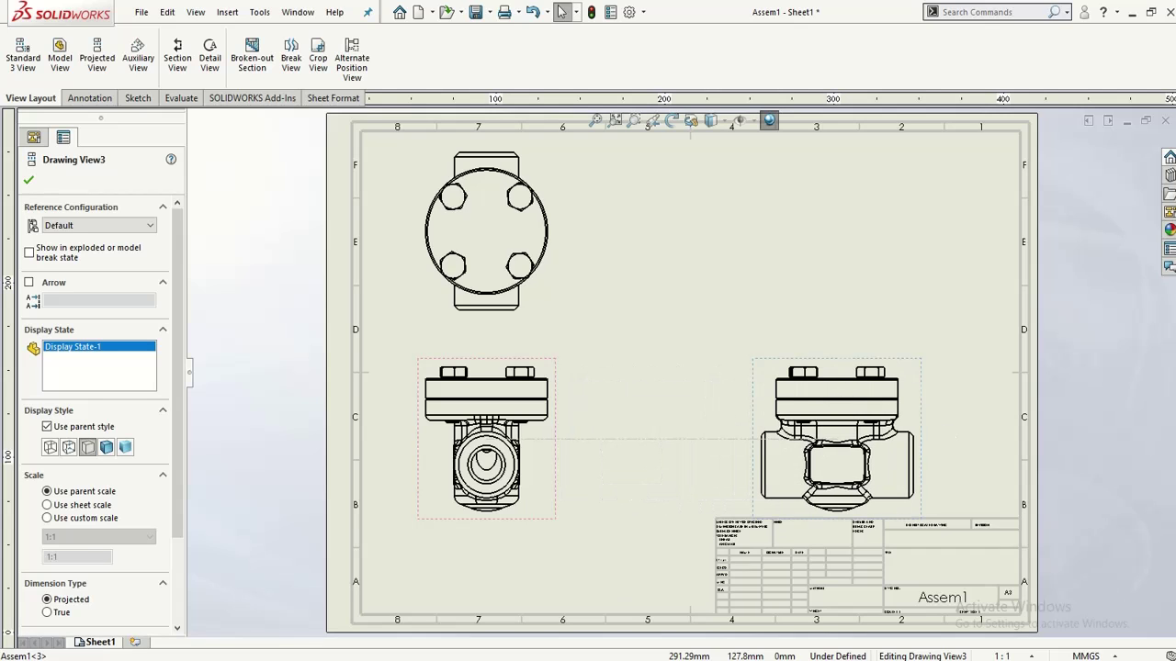
mouse_move(556, 395)
left_mouse_down()
mouse_move(567, 379)
mouse_move(570, 418)
mouse_move(554, 424)
mouse_move(597, 425)
mouse_move(573, 415)
mouse_move(555, 380)
mouse_move(607, 387)
mouse_move(561, 379)
mouse_move(569, 362)
mouse_move(577, 389)
left_mouse_up()
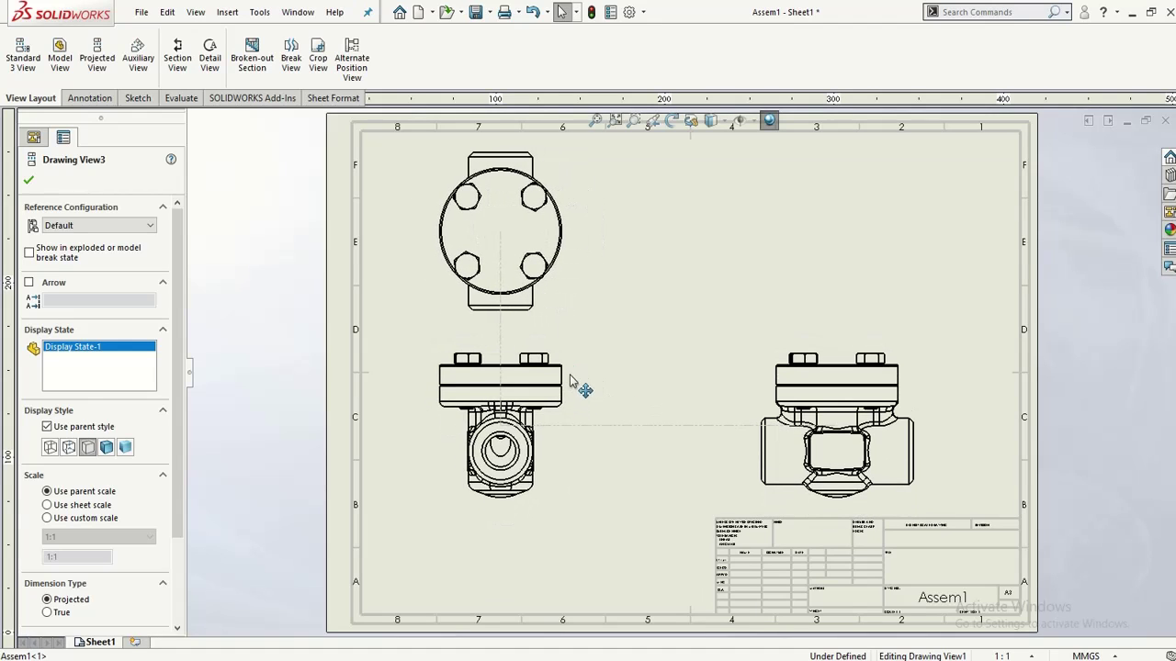
Step: Show the side view in its exploded state, and undo the view changes back to an empty sheet
left_click(760, 410)
right_click(758, 409)
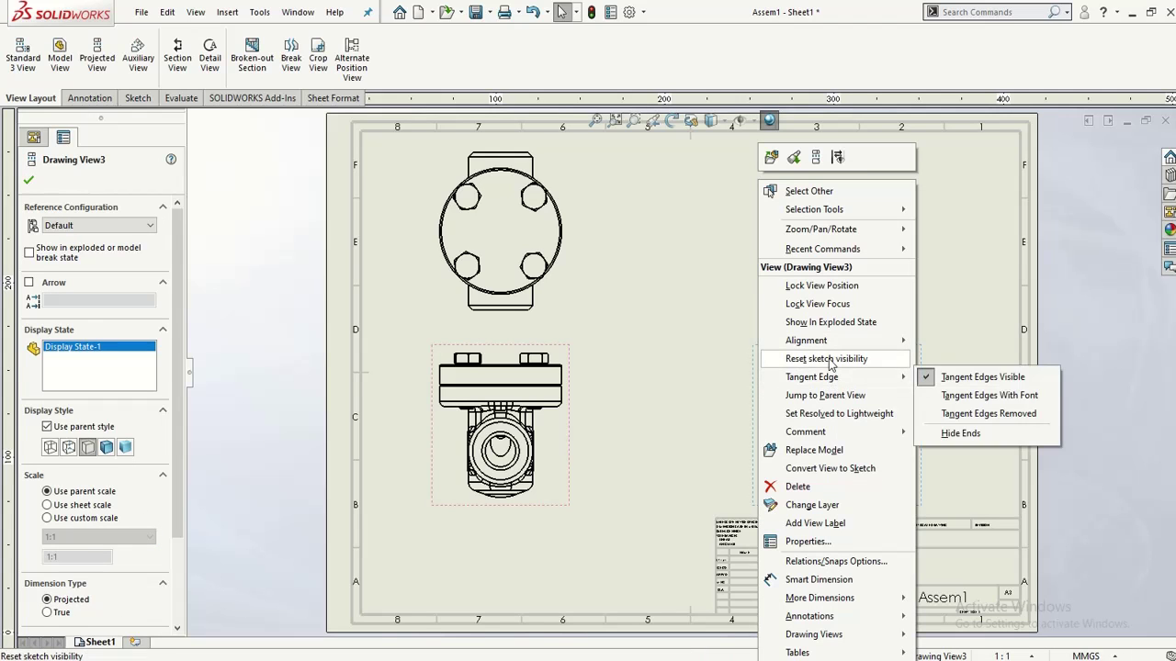
mouse_move(843, 346)
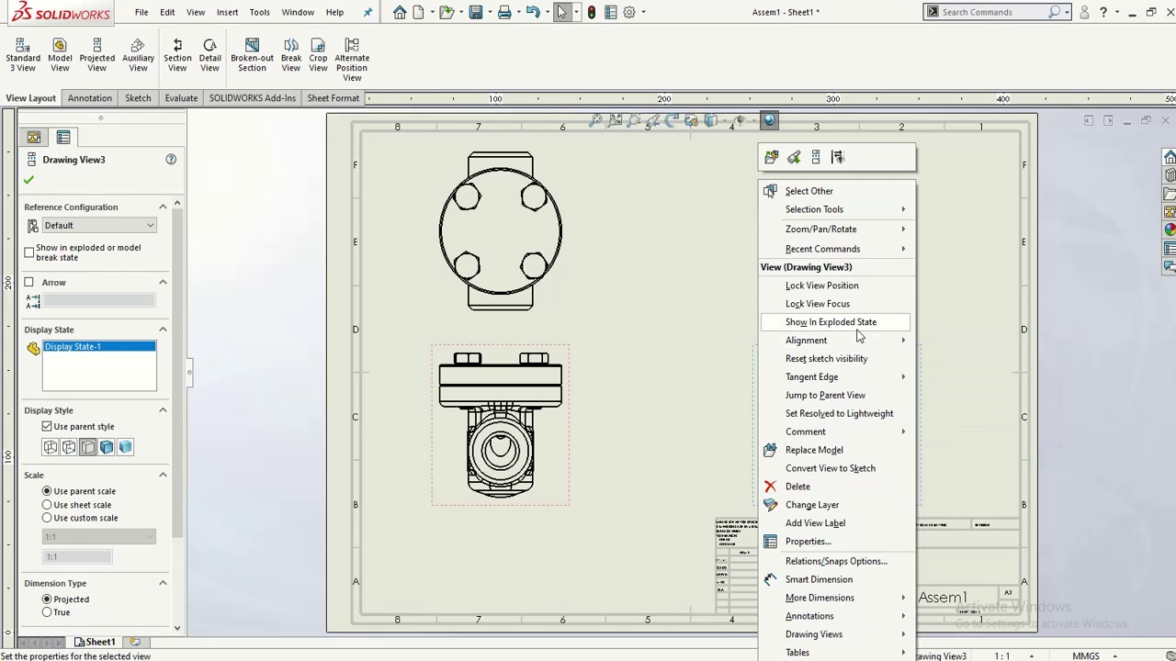
left_click(830, 323)
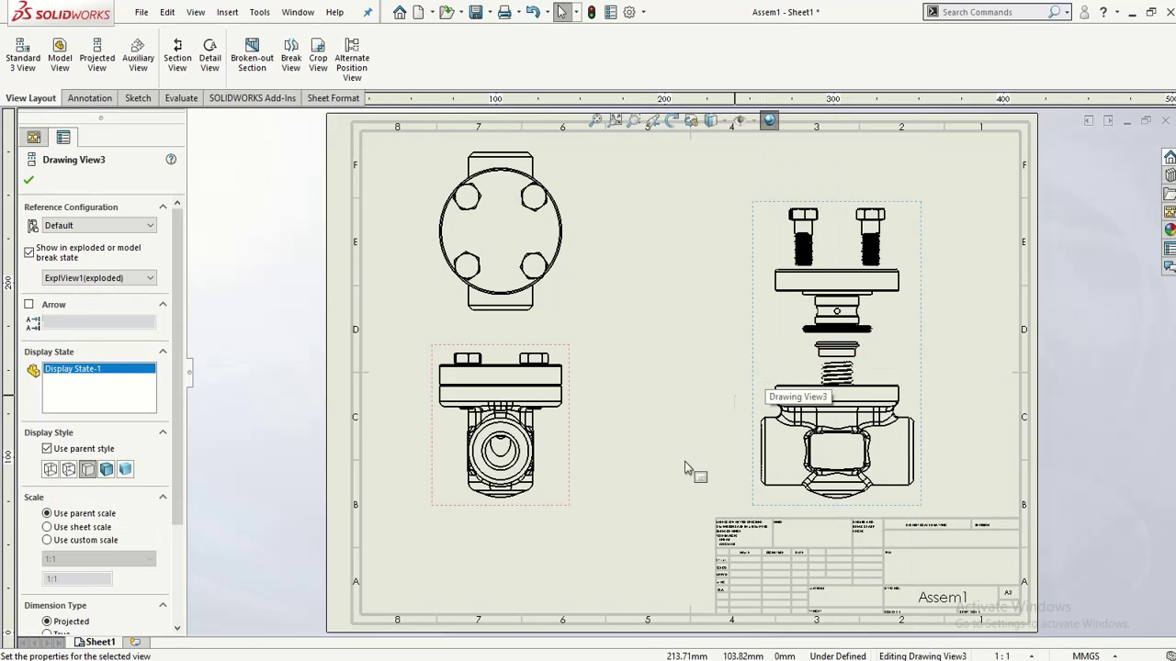
left_click(700, 409)
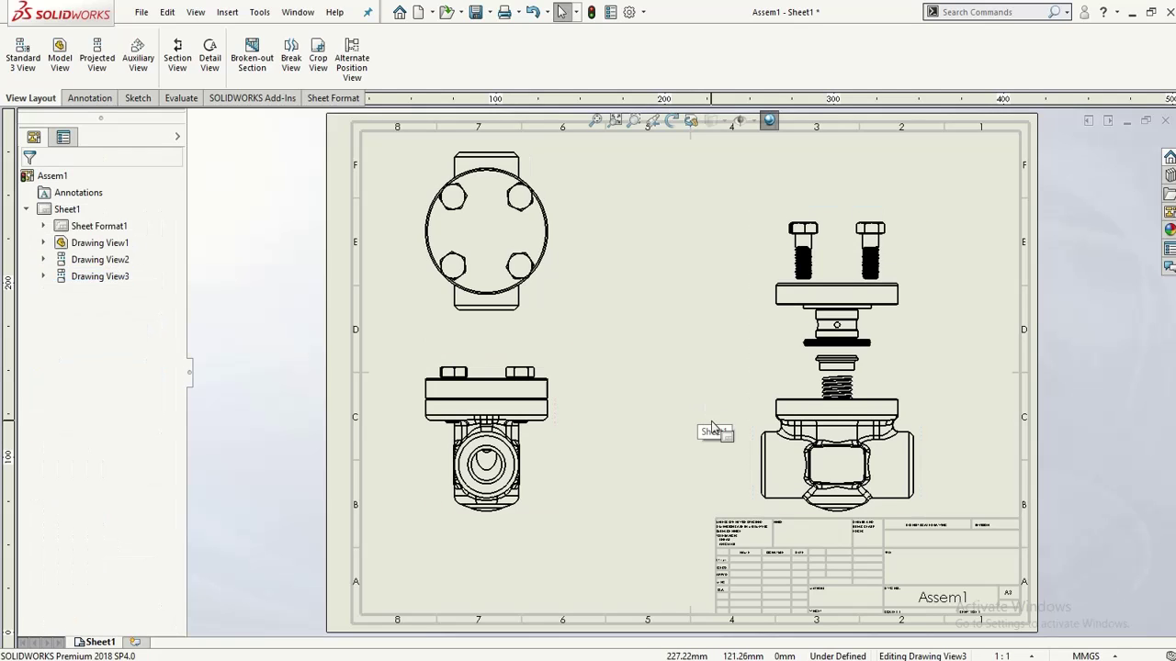
key("ctrl+z")
key("ctrl+z")
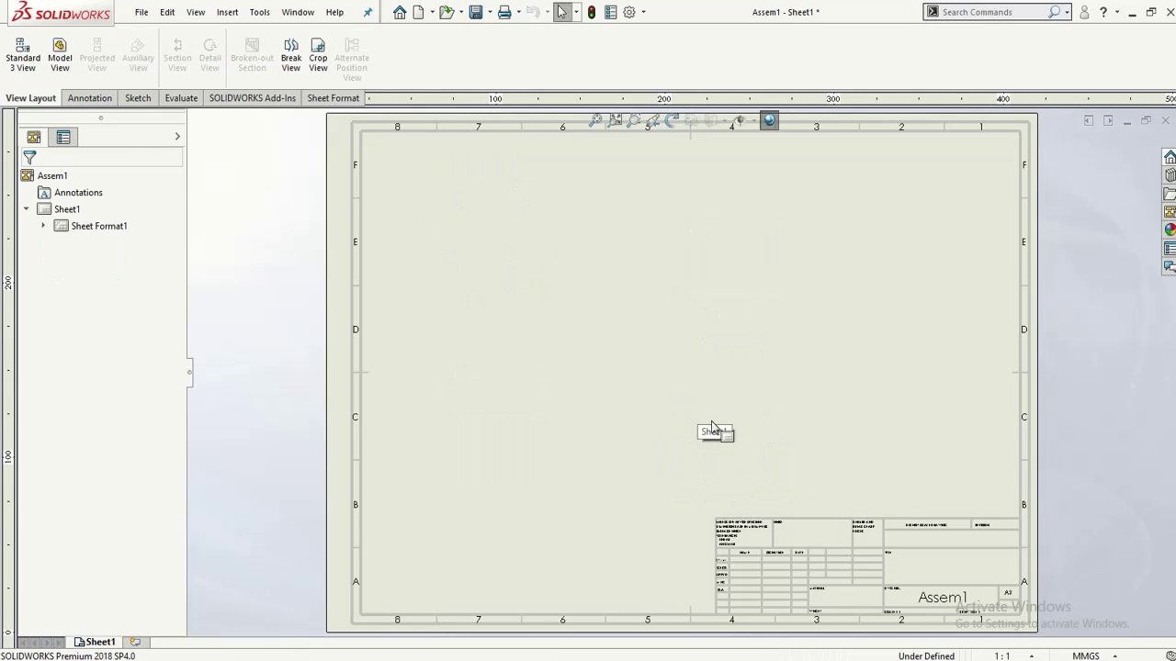
Step: Insert fresh standard three views of Assem1 in the Default configuration and move the side view farther from the front view
left_click(22, 64)
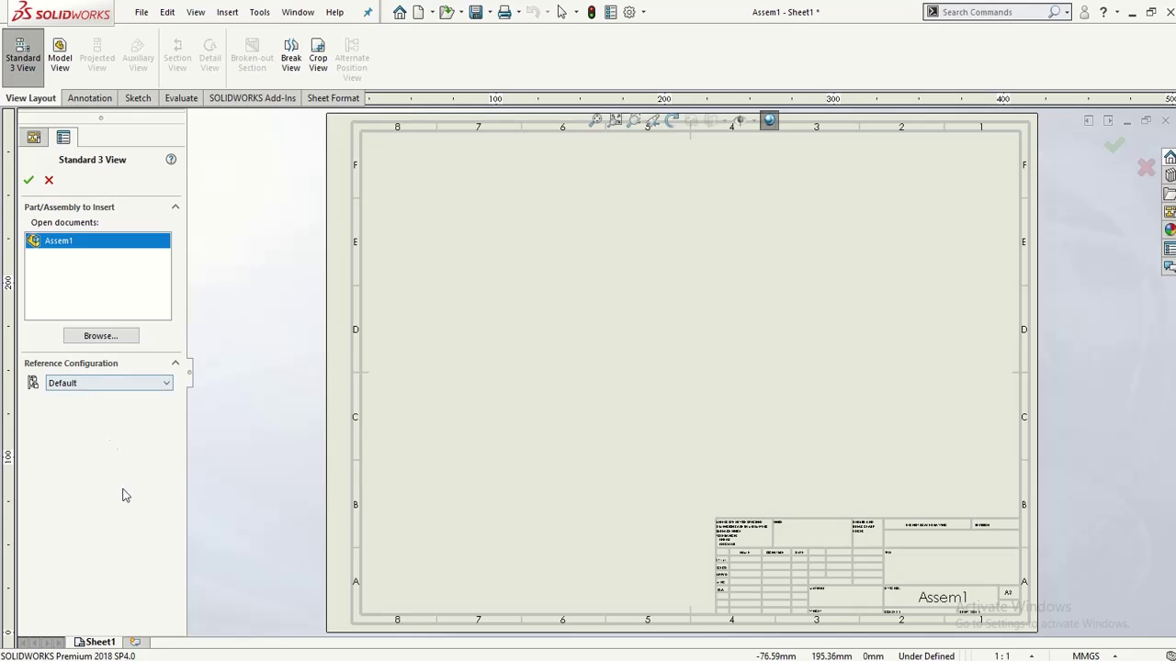
left_click(29, 181)
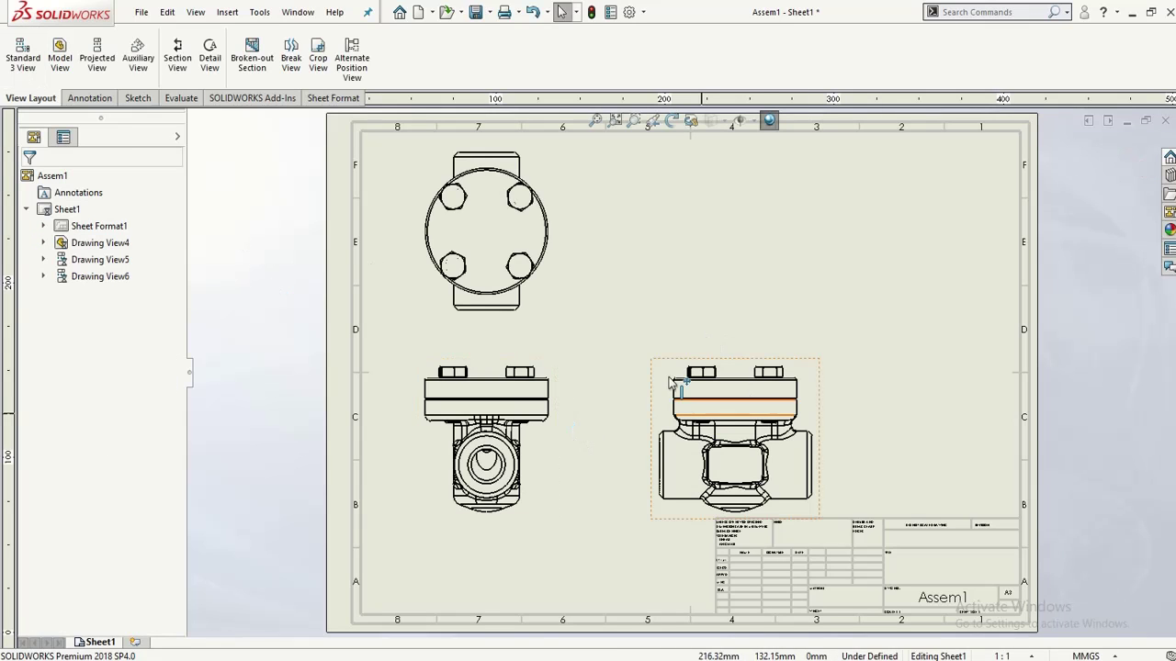
left_click(652, 358)
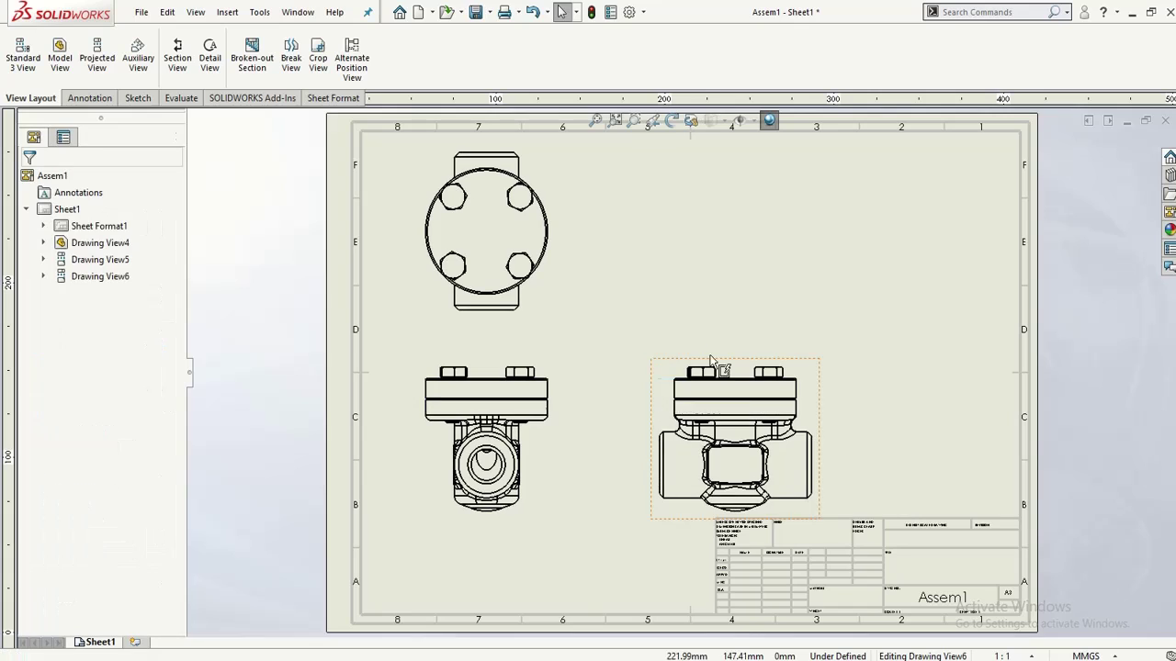
left_click_drag(653, 358, 735, 373)
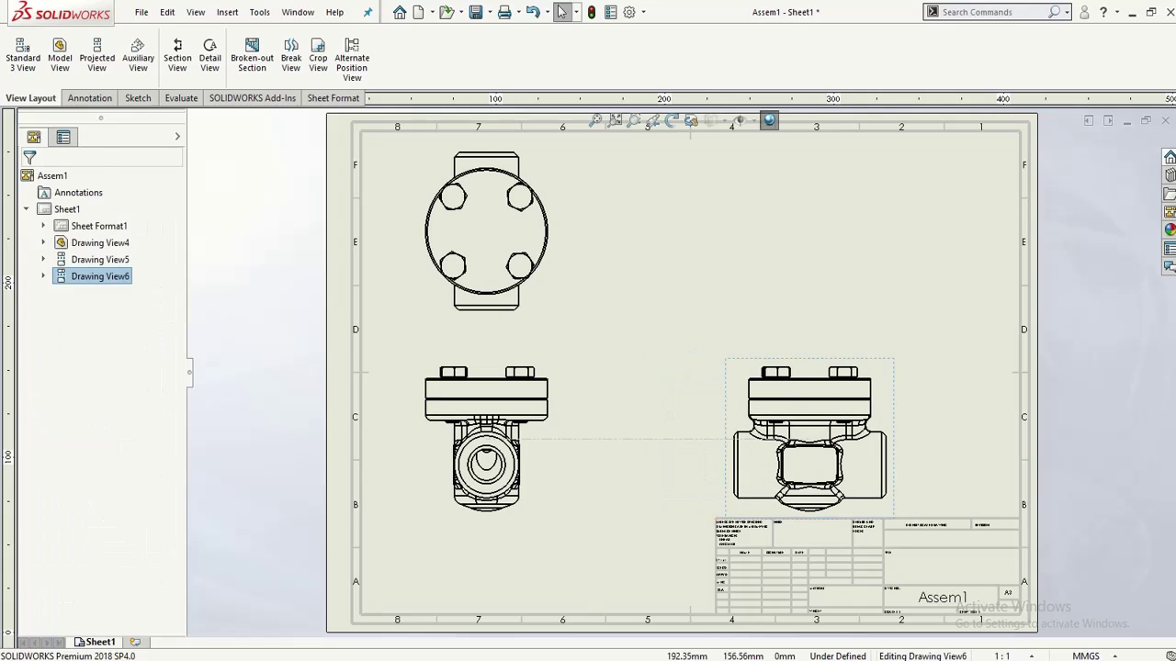
right_click(726, 365)
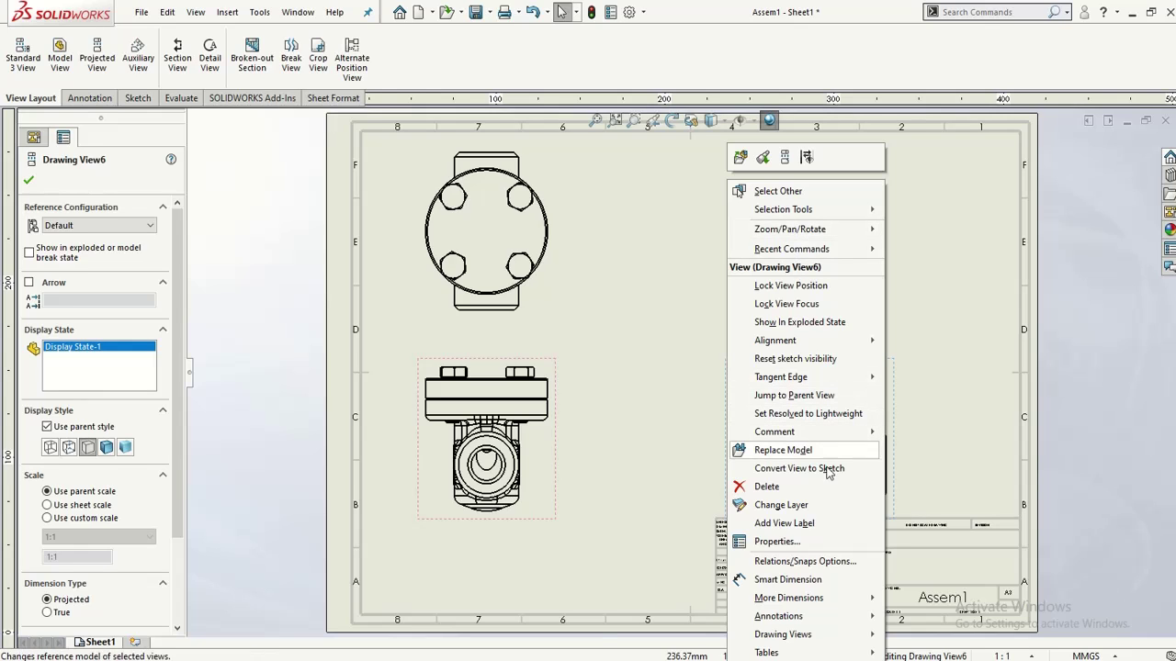
left_click(800, 660)
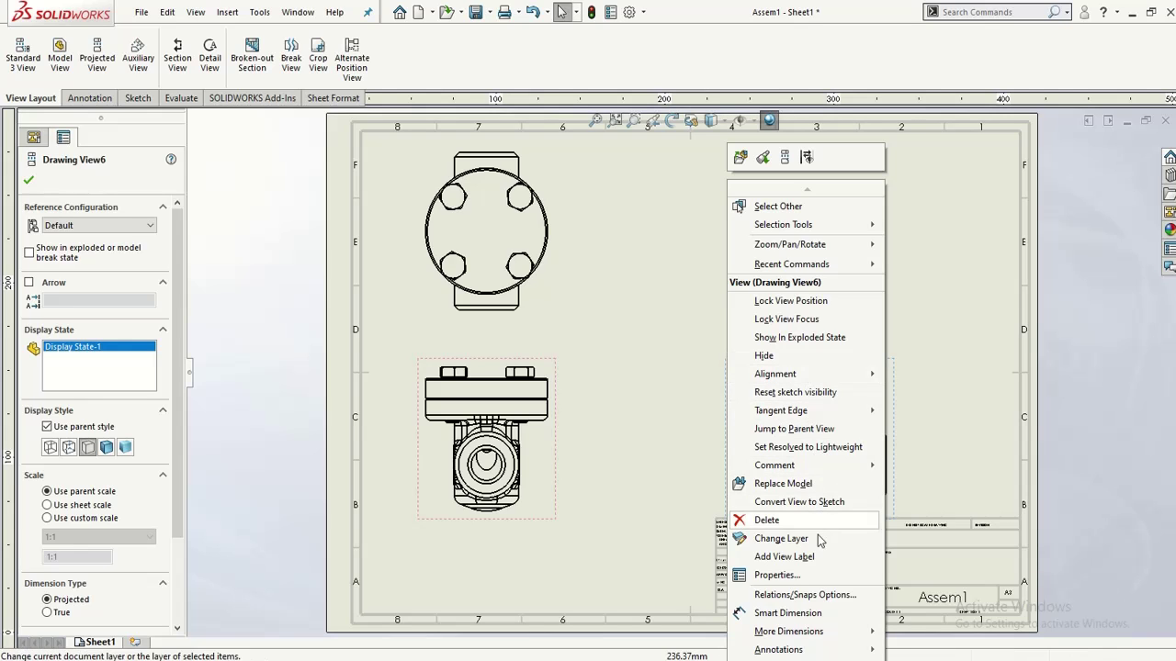
left_click(543, 450)
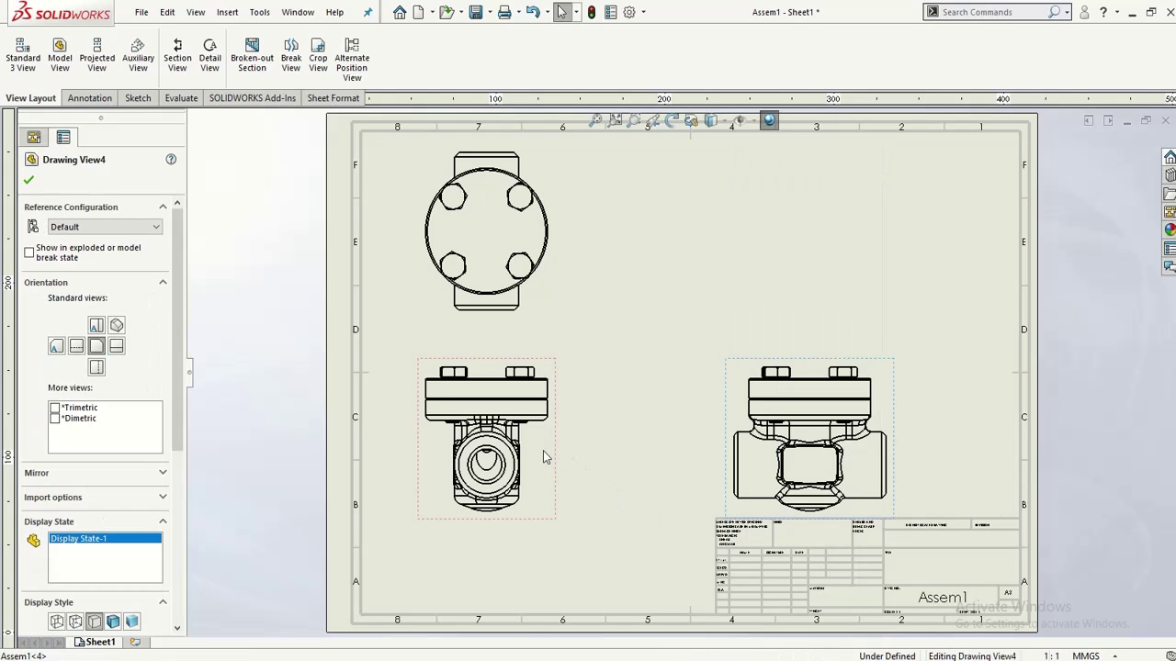
right_click(543, 457)
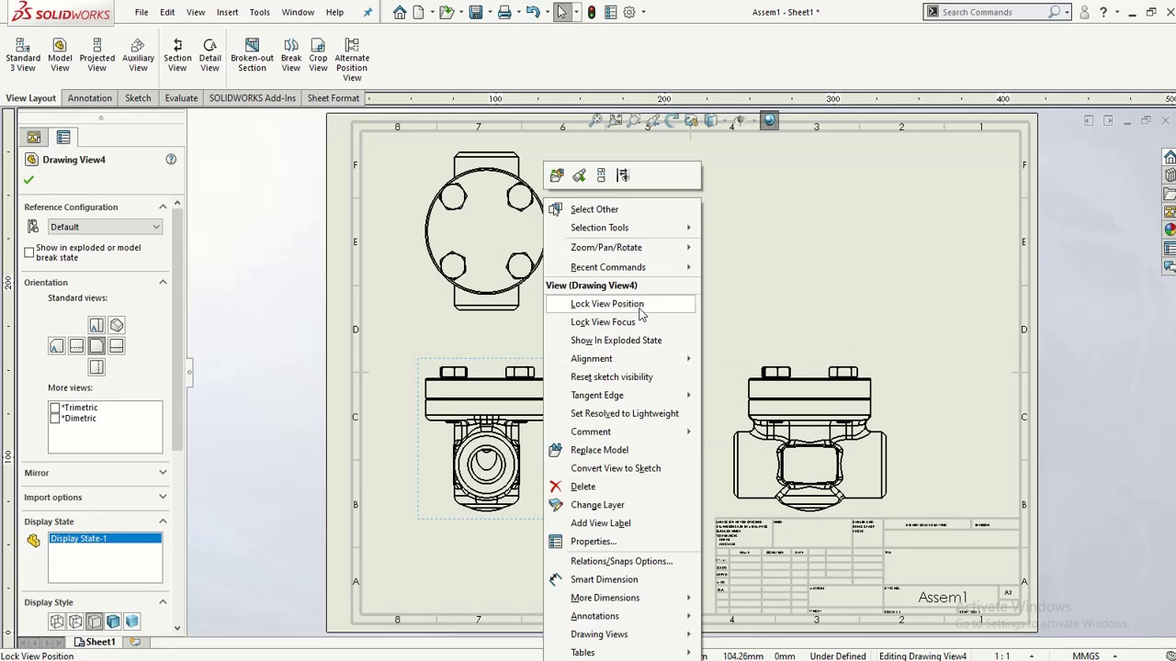
mouse_move(649, 359)
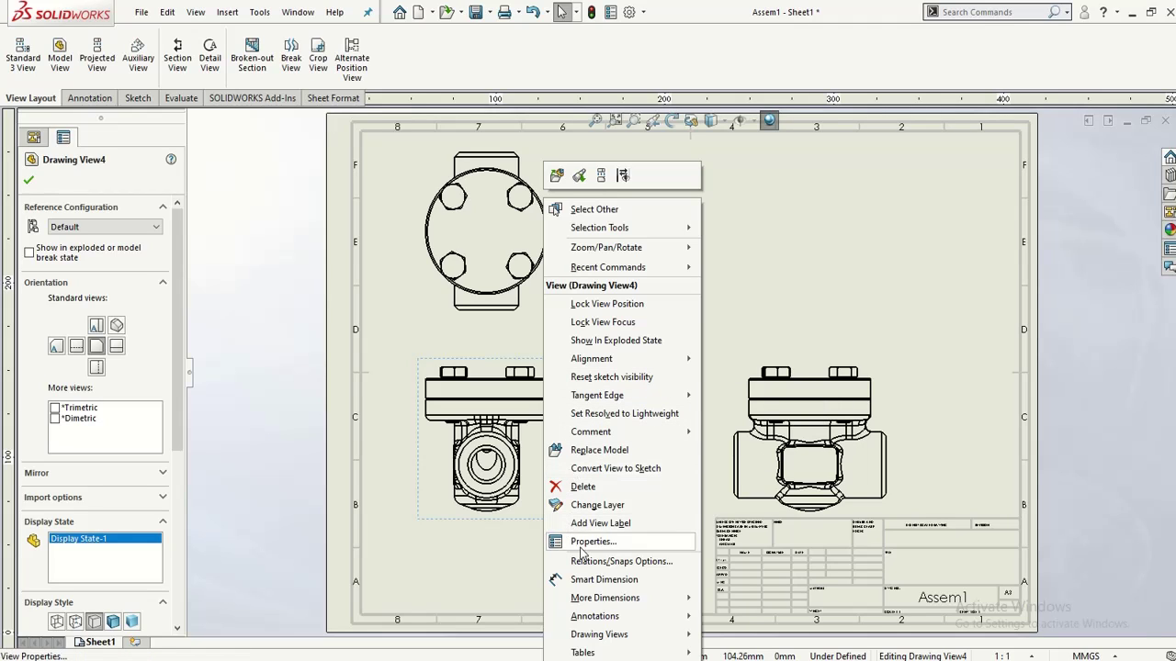
mouse_move(592, 252)
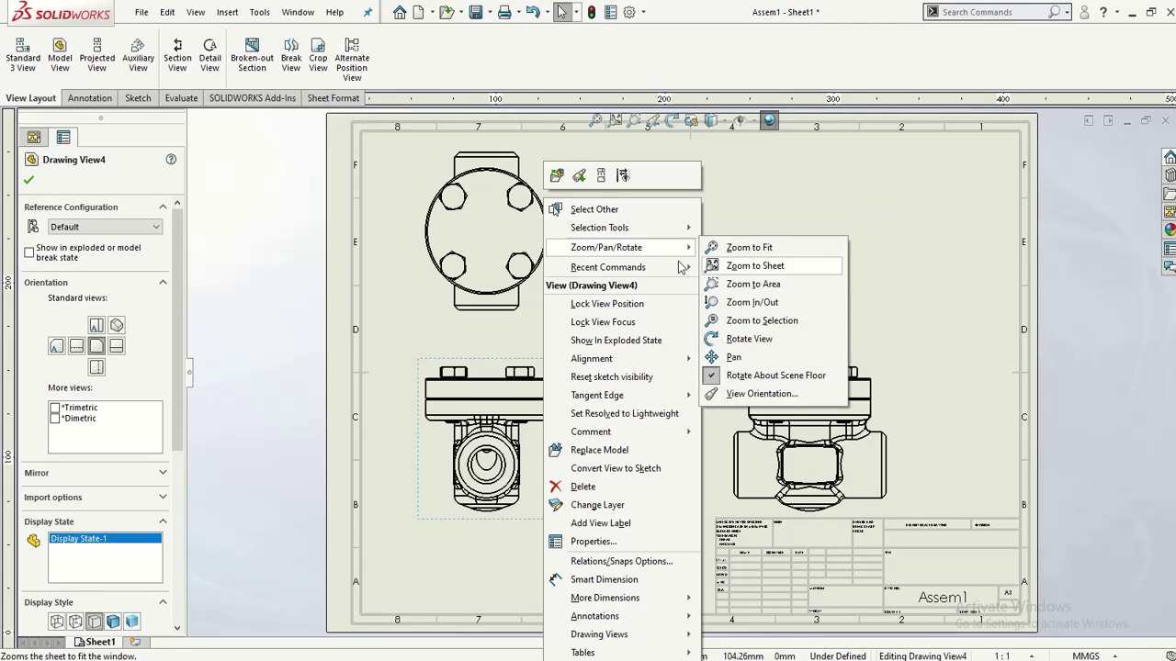
mouse_move(650, 266)
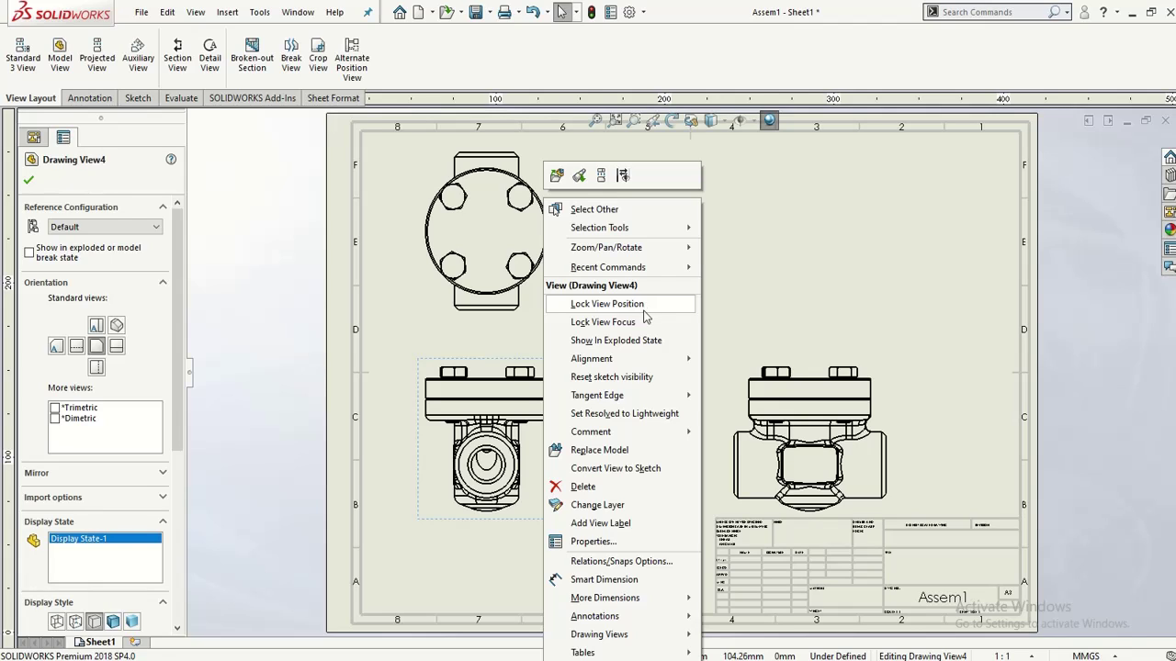
left_click(772, 276)
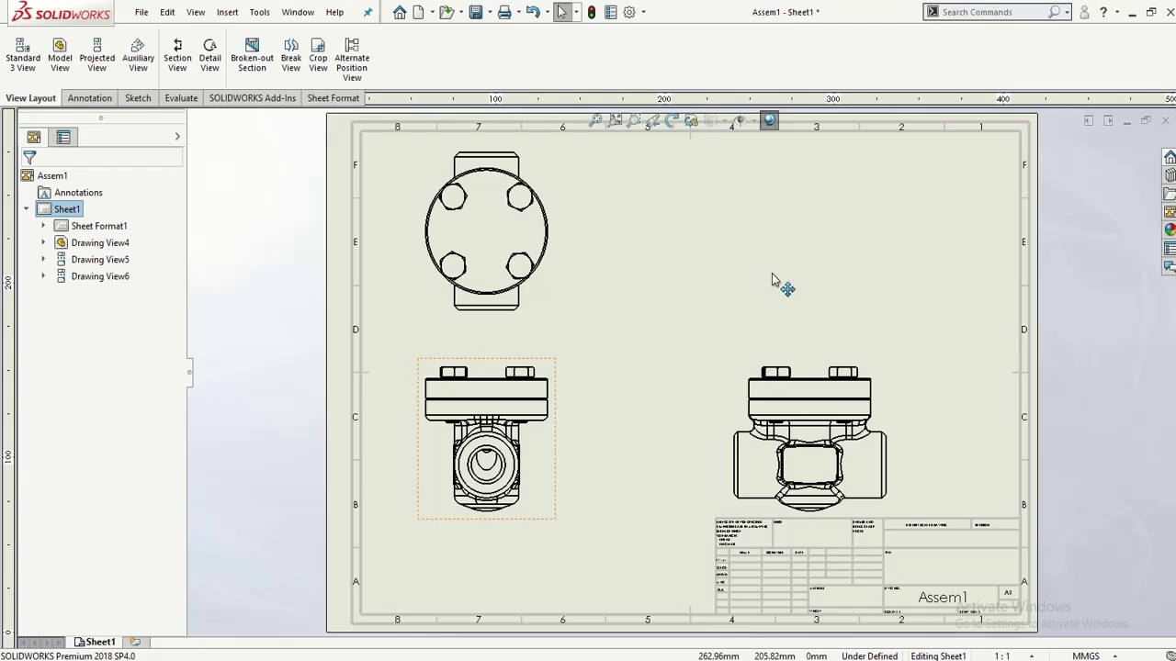
left_click(489, 44)
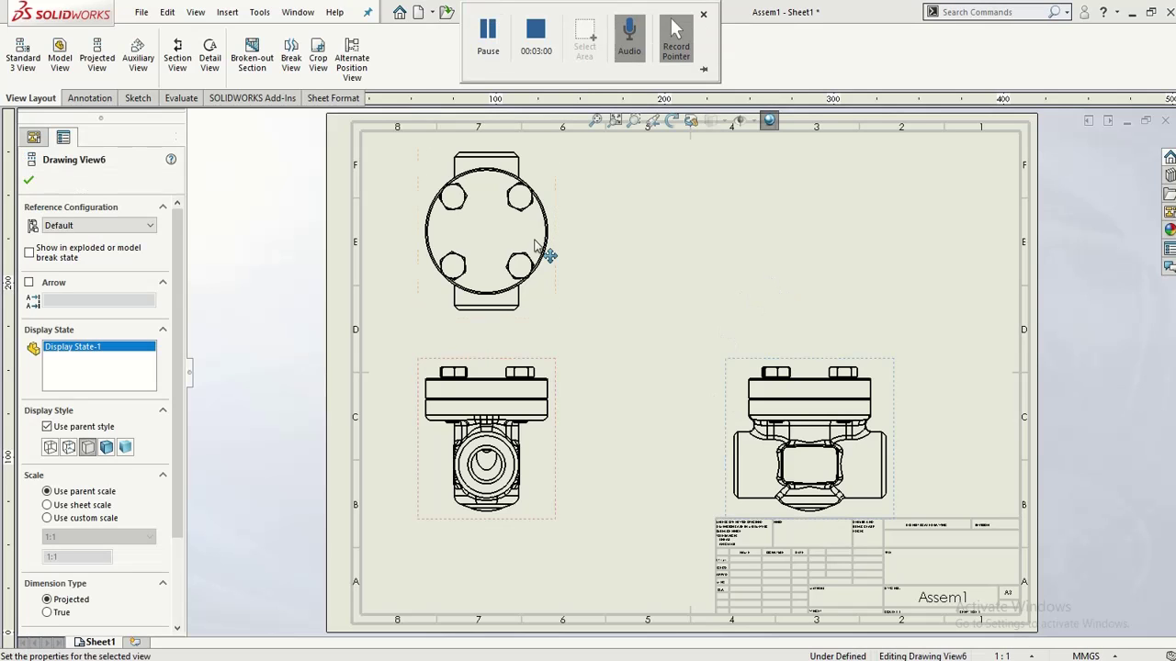
Step: Break the side view's alignment with the front view and move the side and front views independently up the sheet
right_click(829, 410)
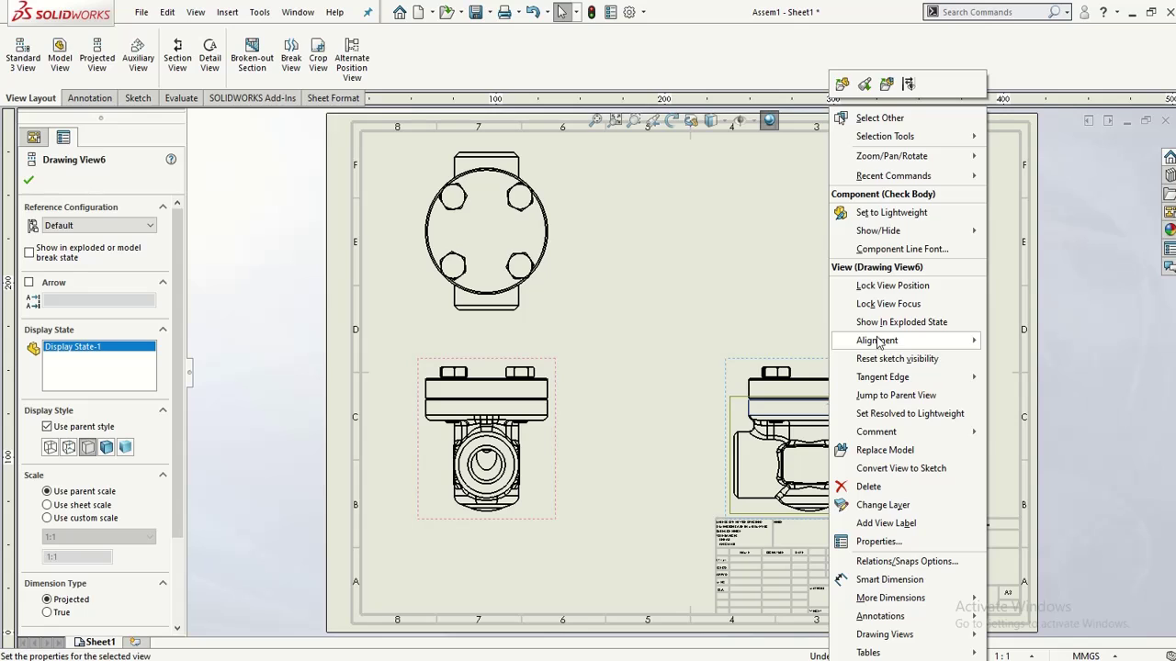
mouse_move(879, 341)
left_click(1017, 346)
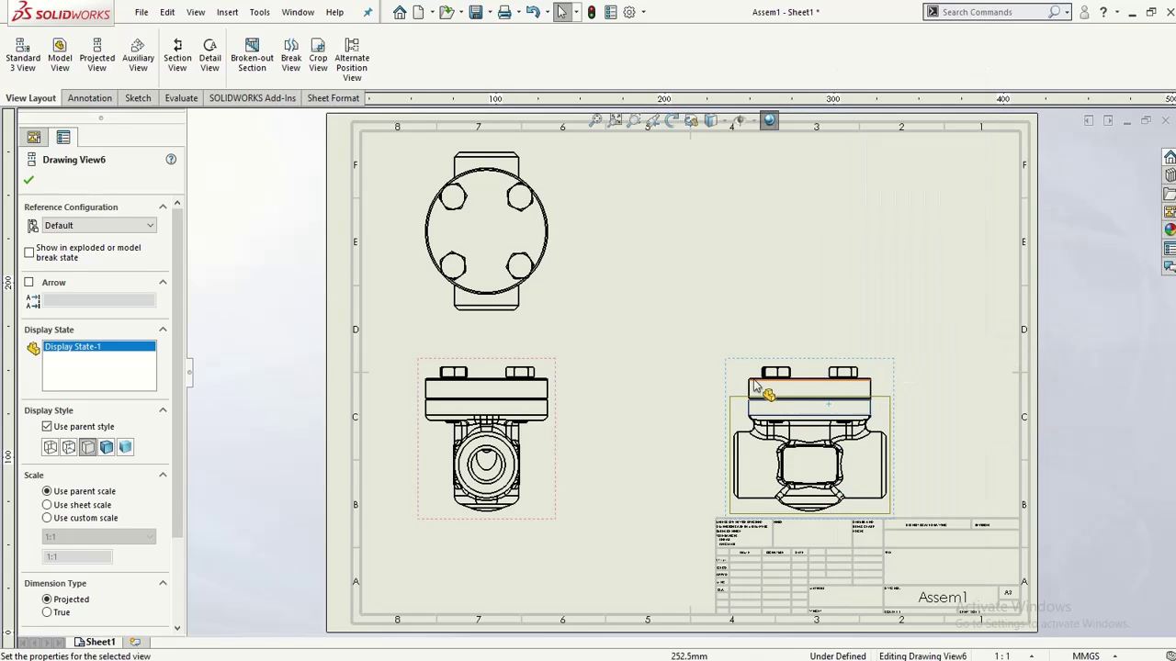
mouse_move(732, 372)
left_mouse_down()
mouse_move(762, 312)
mouse_move(643, 285)
mouse_move(774, 241)
mouse_move(788, 278)
left_mouse_up()
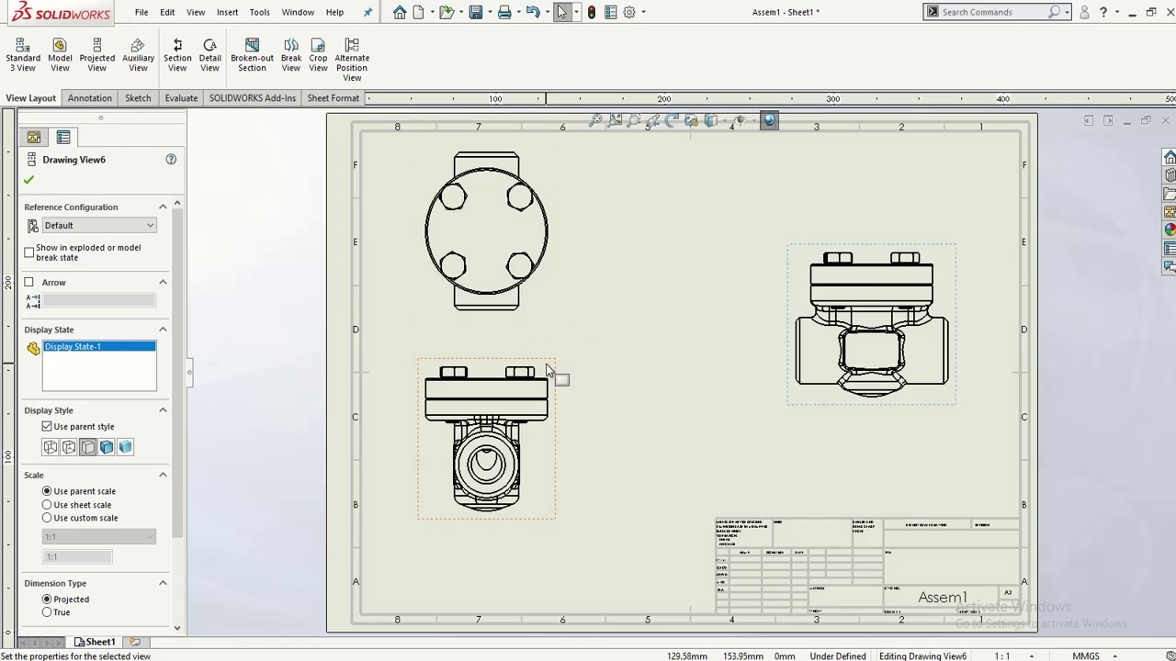
mouse_move(550, 365)
left_mouse_down()
mouse_move(632, 371)
mouse_move(523, 388)
mouse_move(520, 340)
left_mouse_up()
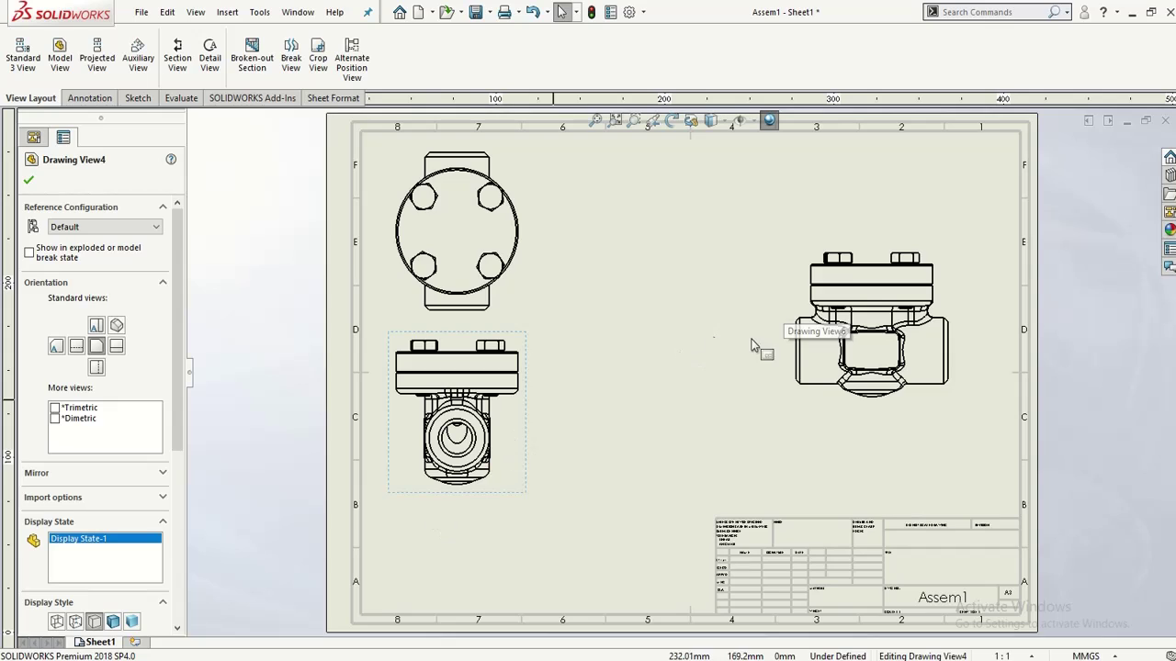
Step: Align the side view horizontally by center with the front view, and close the view's properties
left_click(802, 303)
right_click(802, 303)
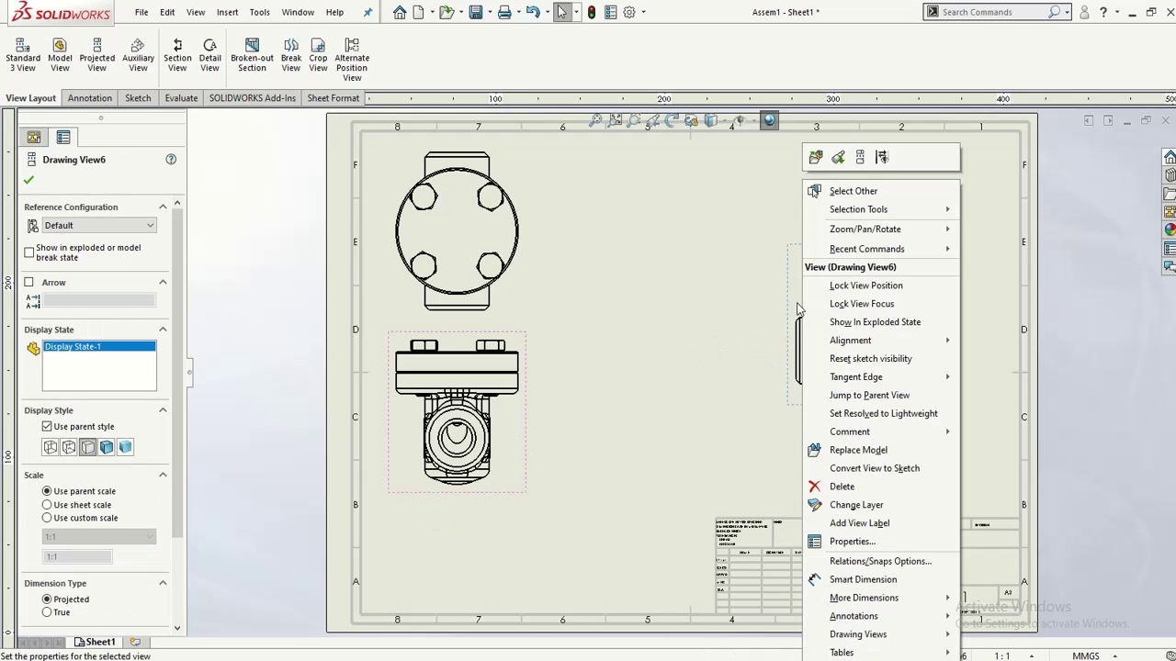
mouse_move(861, 345)
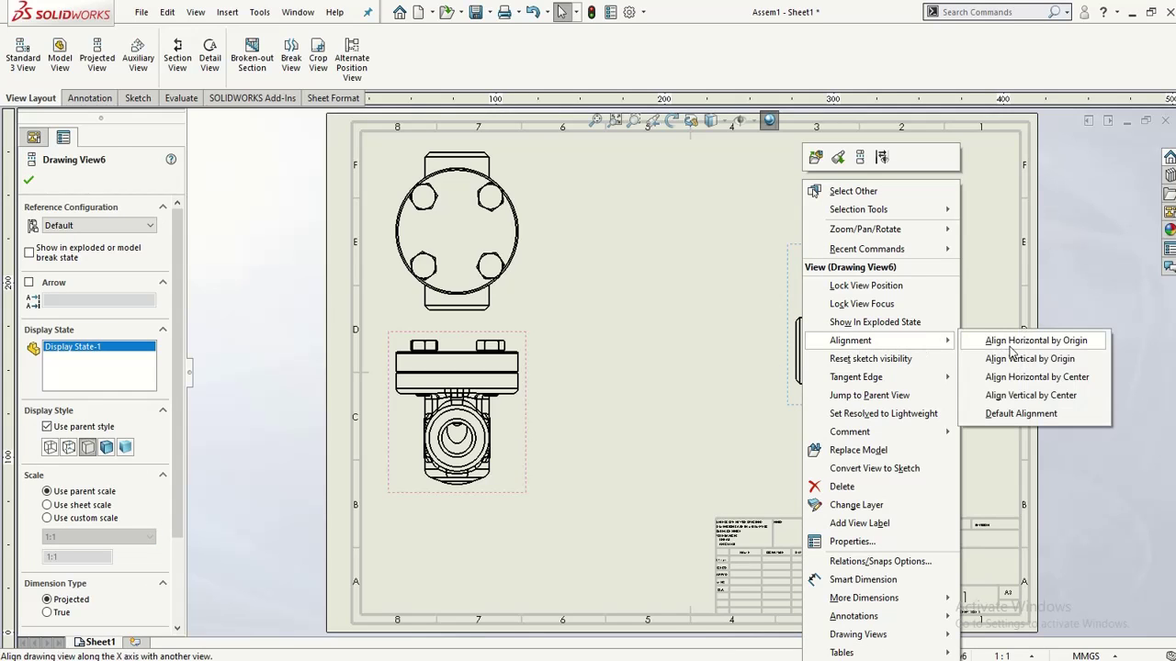
left_click(1070, 377)
left_click(467, 449)
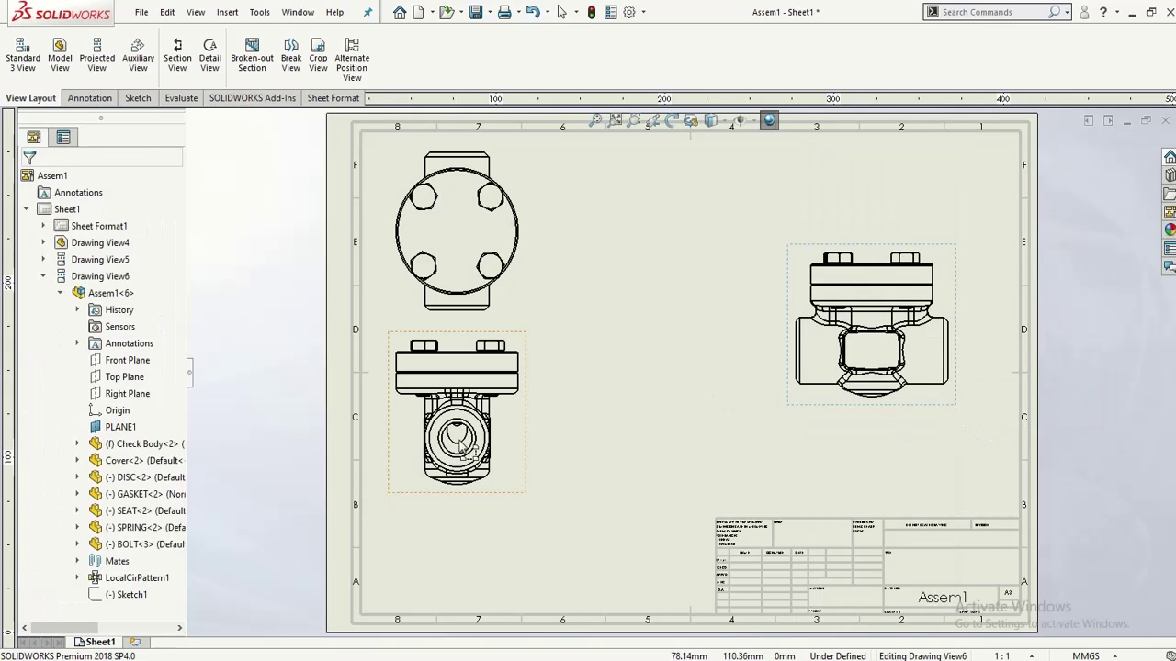
mouse_move(798, 395)
left_mouse_down()
mouse_move(701, 395)
mouse_move(785, 404)
mouse_move(773, 395)
left_mouse_up()
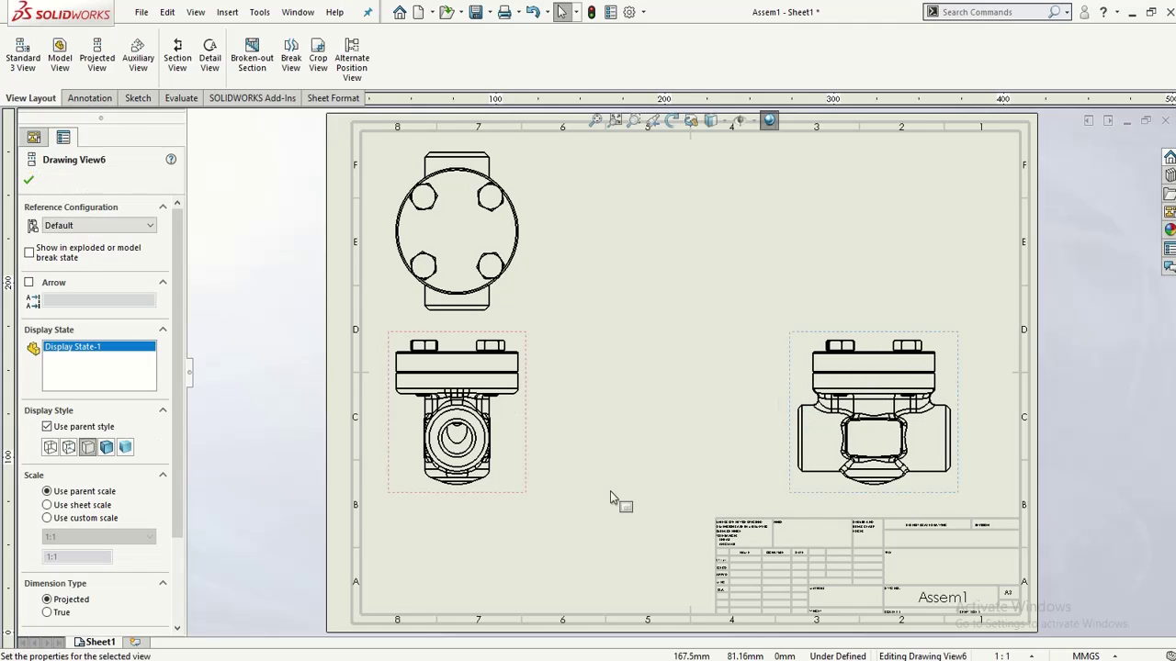
left_click(31, 181)
Step: Edit the sheet format and enter "Check Valve" in the title block's title field
scroll(951, 599, "down", 1)
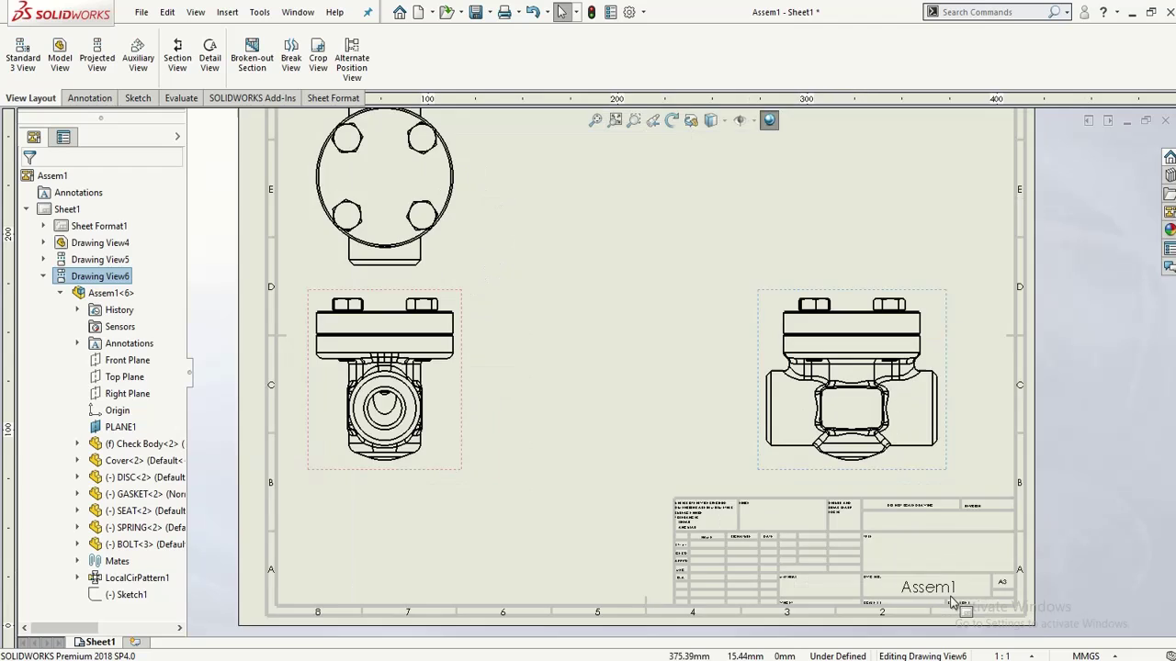
scroll(952, 599, "down", 4)
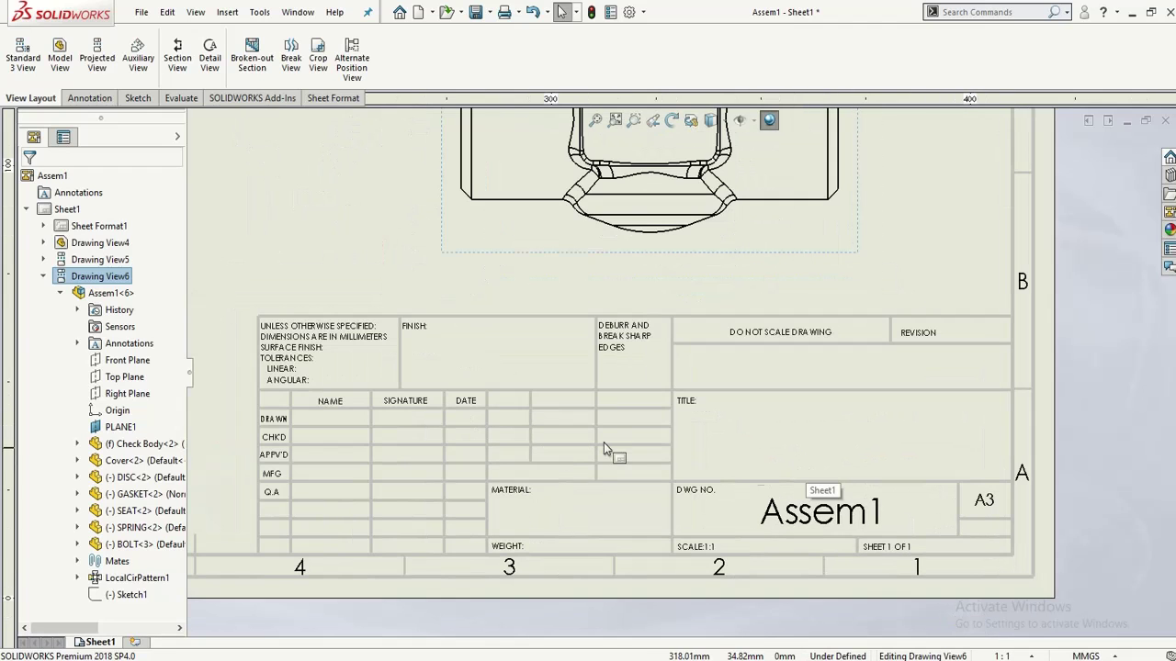
scroll(643, 441, "down", 1)
scroll(615, 423, "up", 2)
scroll(762, 432, "down", 1)
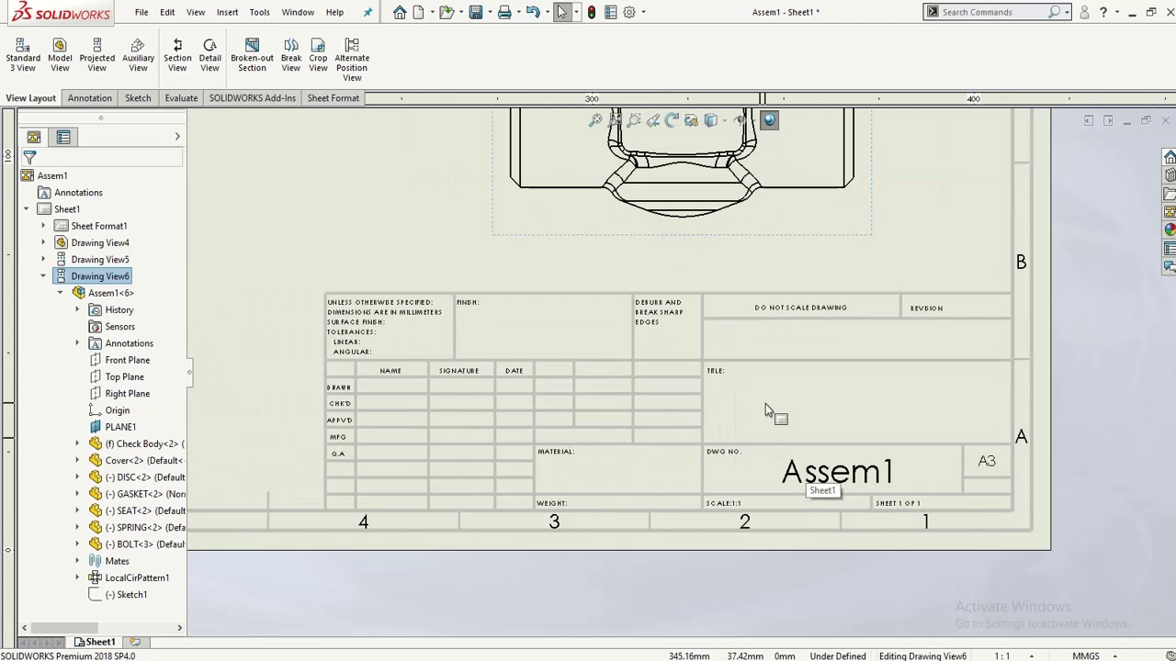
right_click(765, 403)
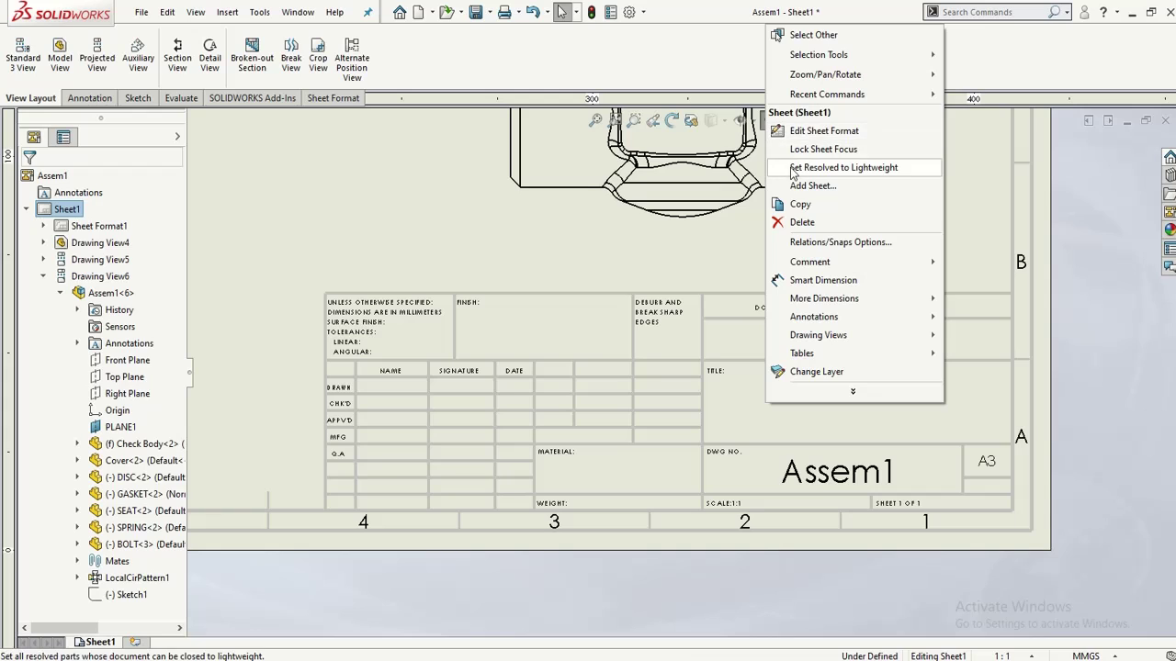
left_click(808, 130)
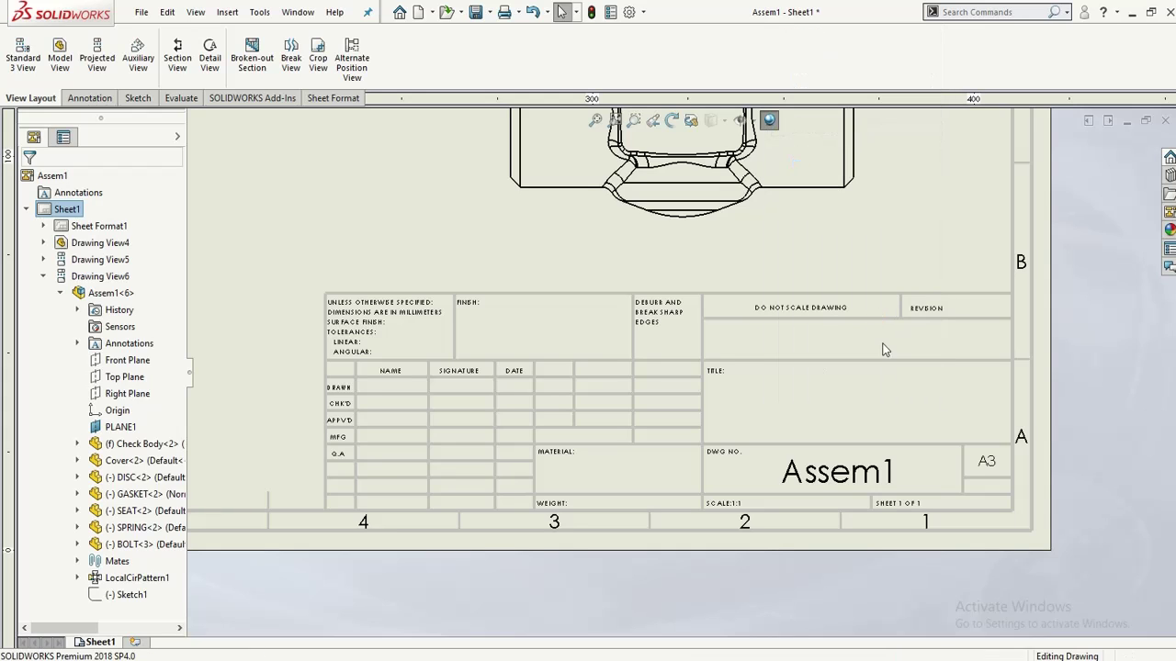
left_click(875, 401)
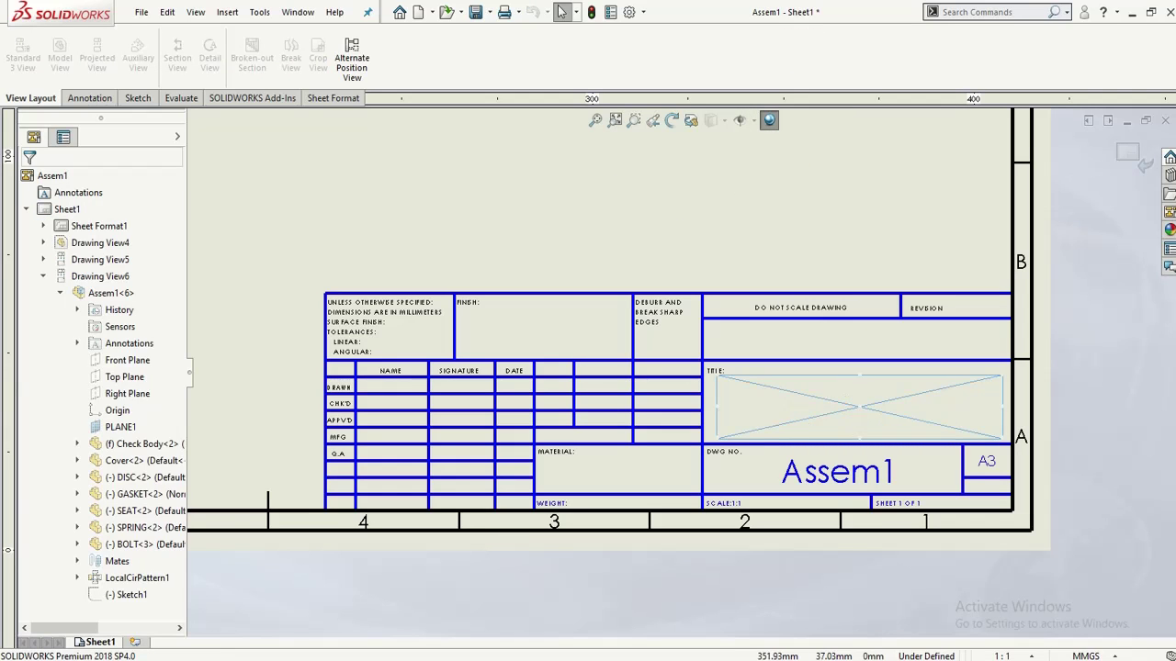
double_click(790, 408)
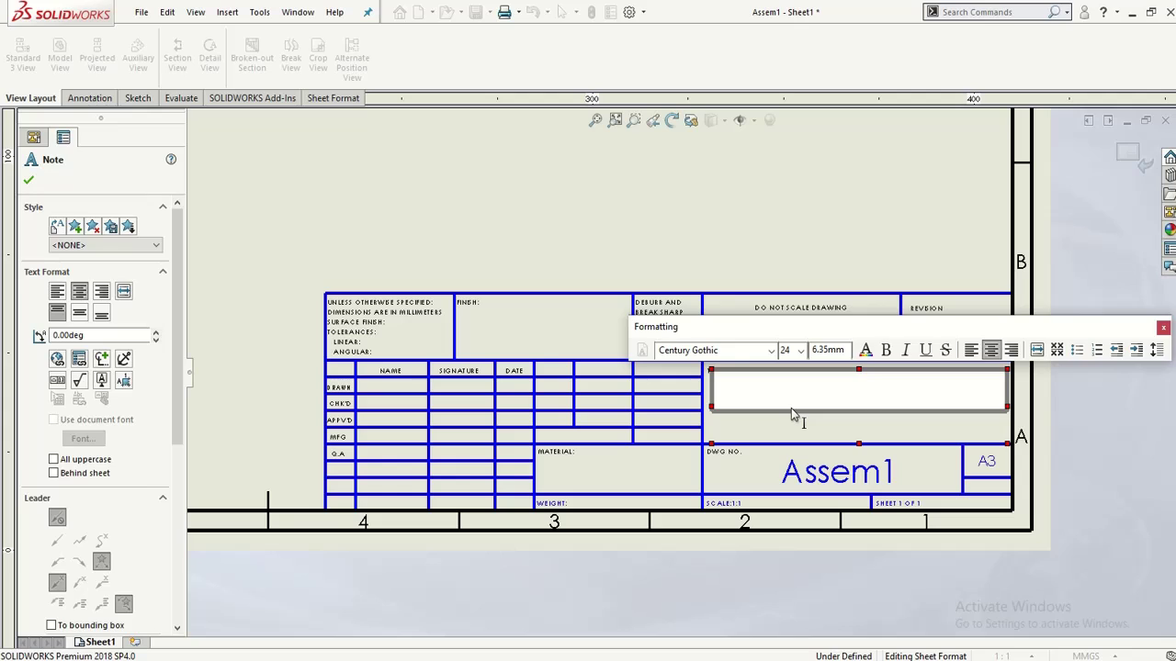
type("Check Valve")
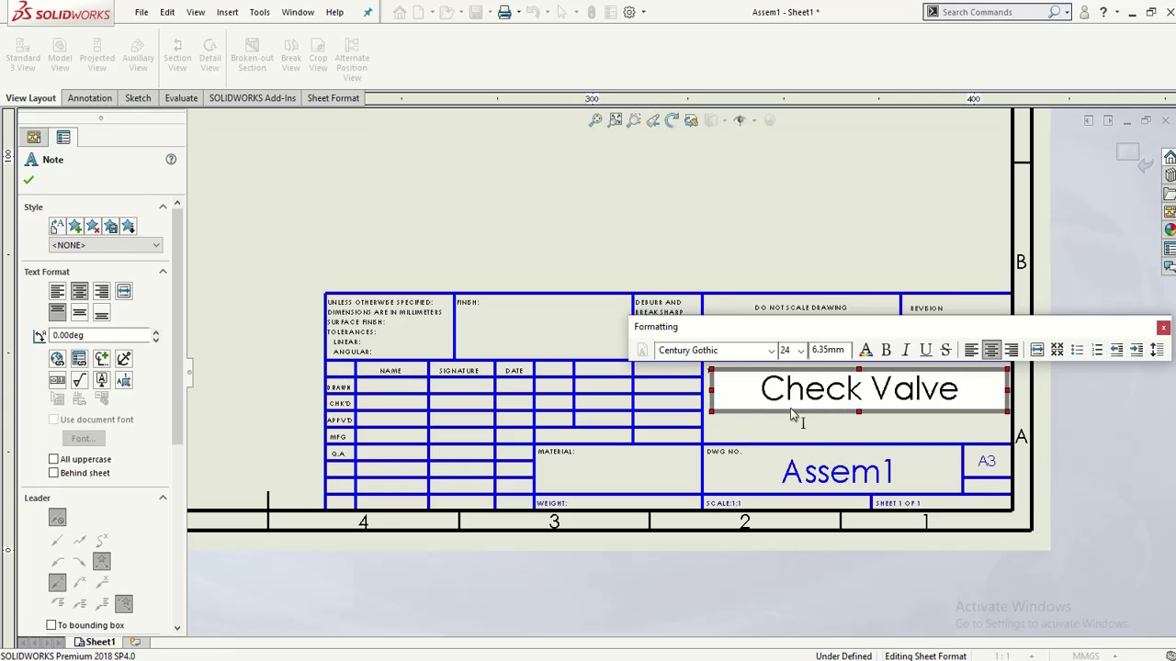
left_click(541, 331)
Step: Examine the title block's name, approval, material, revision and drawing number fields in the sheet format
scroll(435, 379, "down", 2)
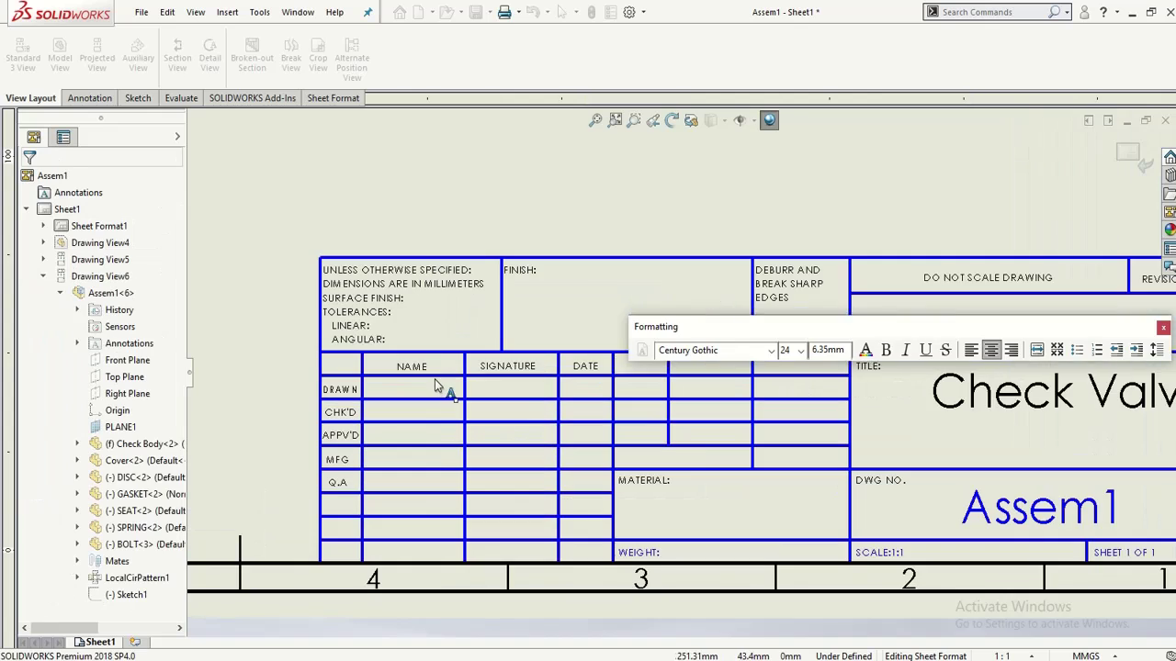
scroll(434, 380, "down", 2)
left_click(432, 389)
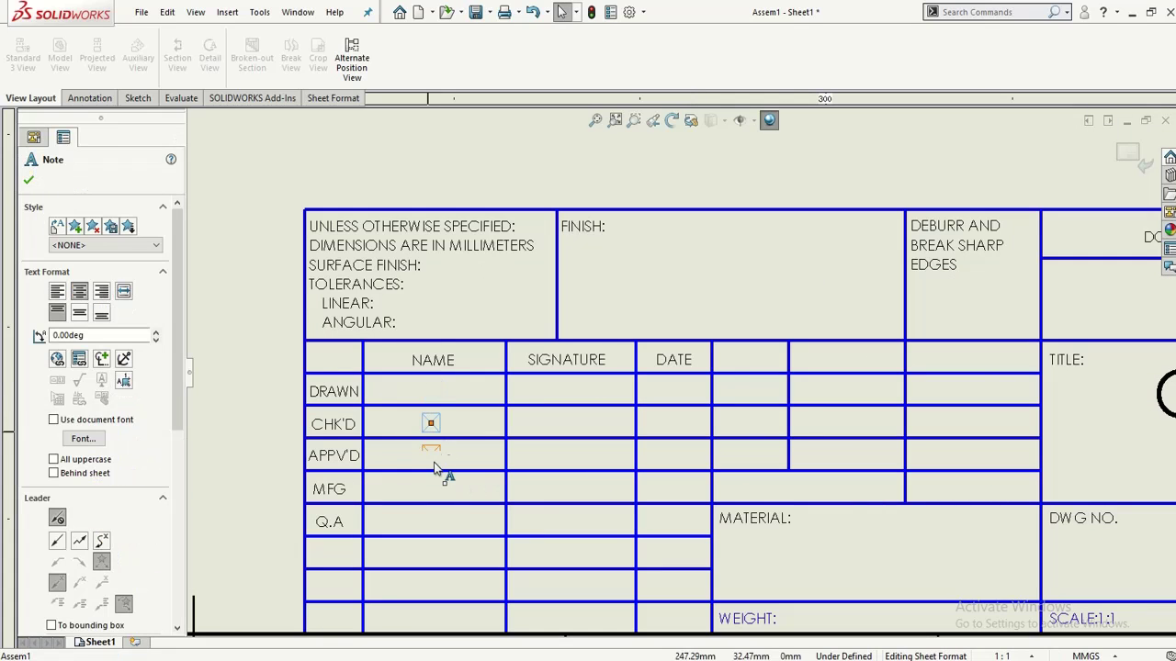
scroll(431, 456, "up", 2)
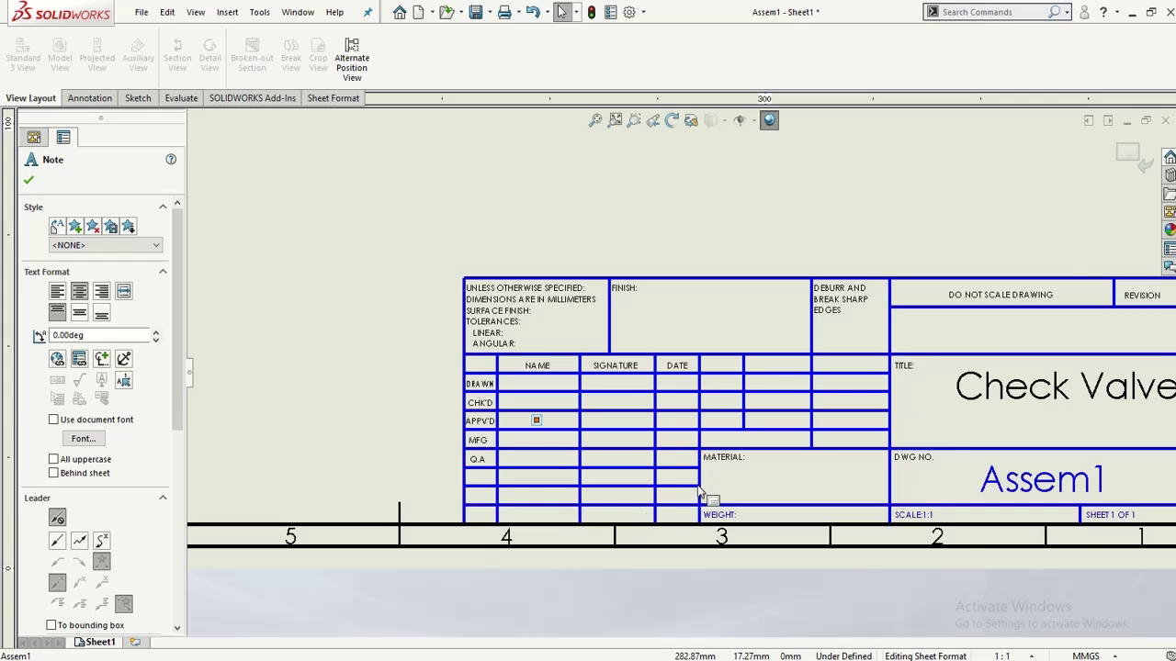
scroll(735, 477, "down", 2)
scroll(735, 475, "up", 2)
scroll(786, 462, "up", 2)
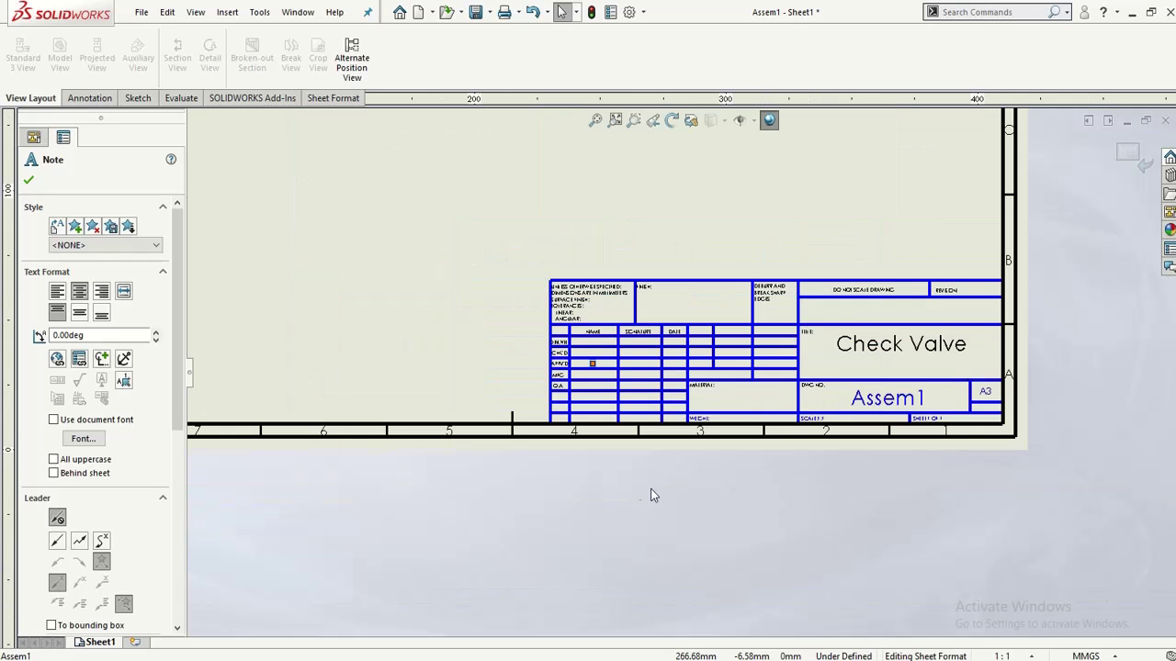
scroll(833, 387, "down", 4)
scroll(777, 355, "up", 3)
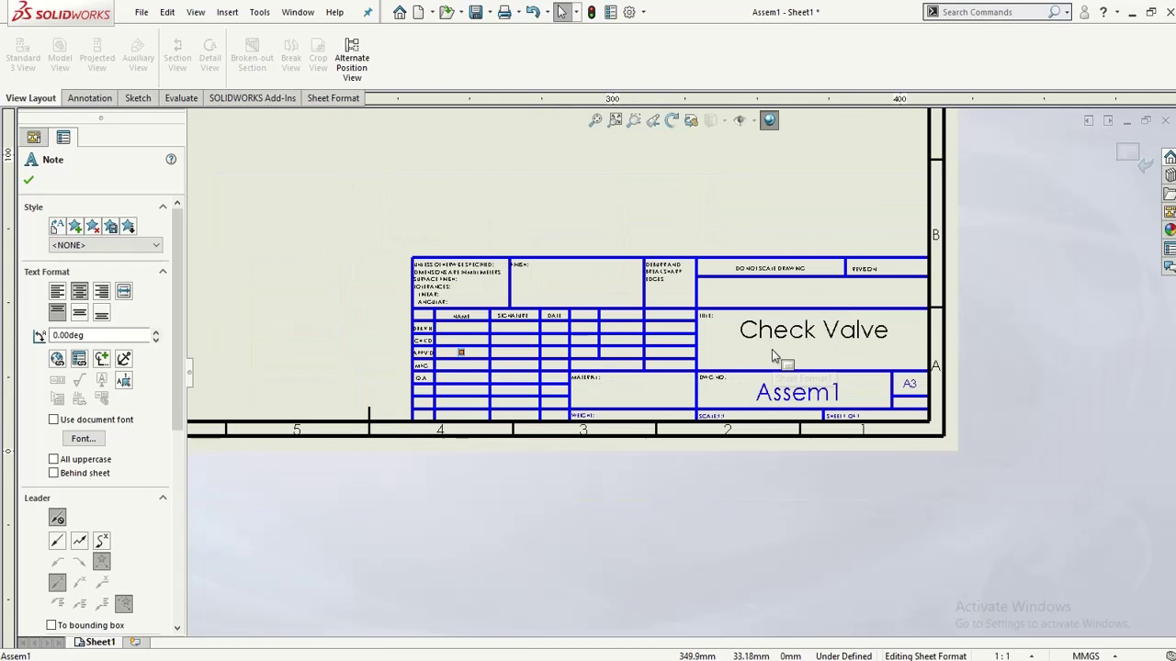
scroll(772, 307, "down", 4)
scroll(662, 360, "down", 1)
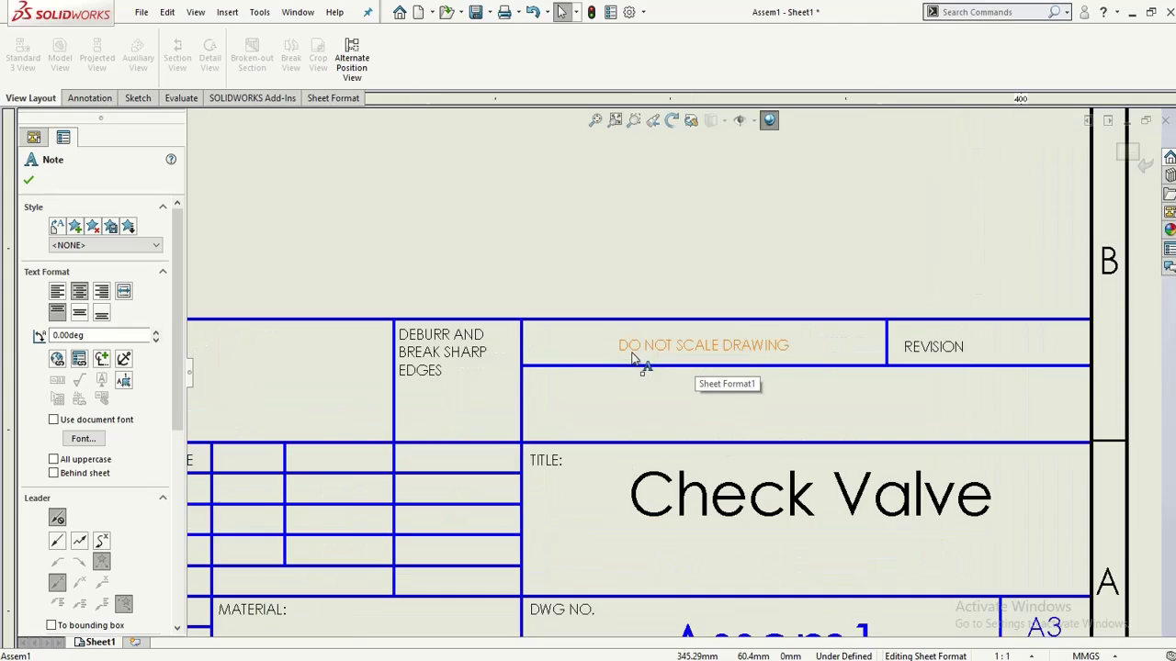
scroll(670, 370, "up", 3)
scroll(664, 429, "down", 4)
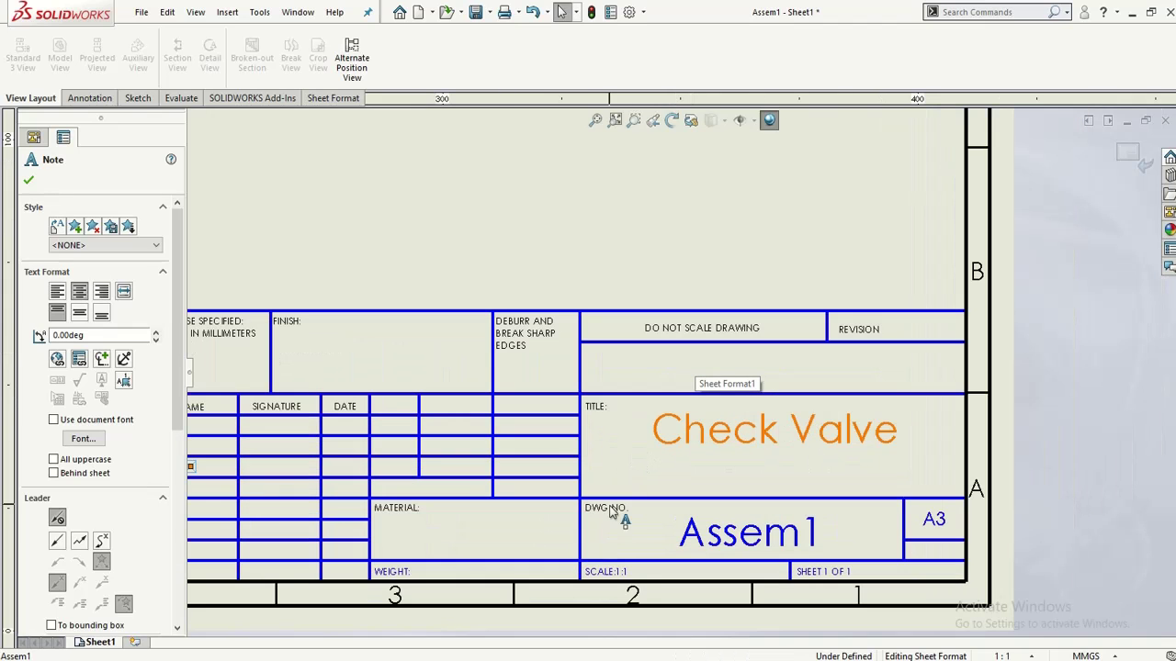
right_click(609, 579)
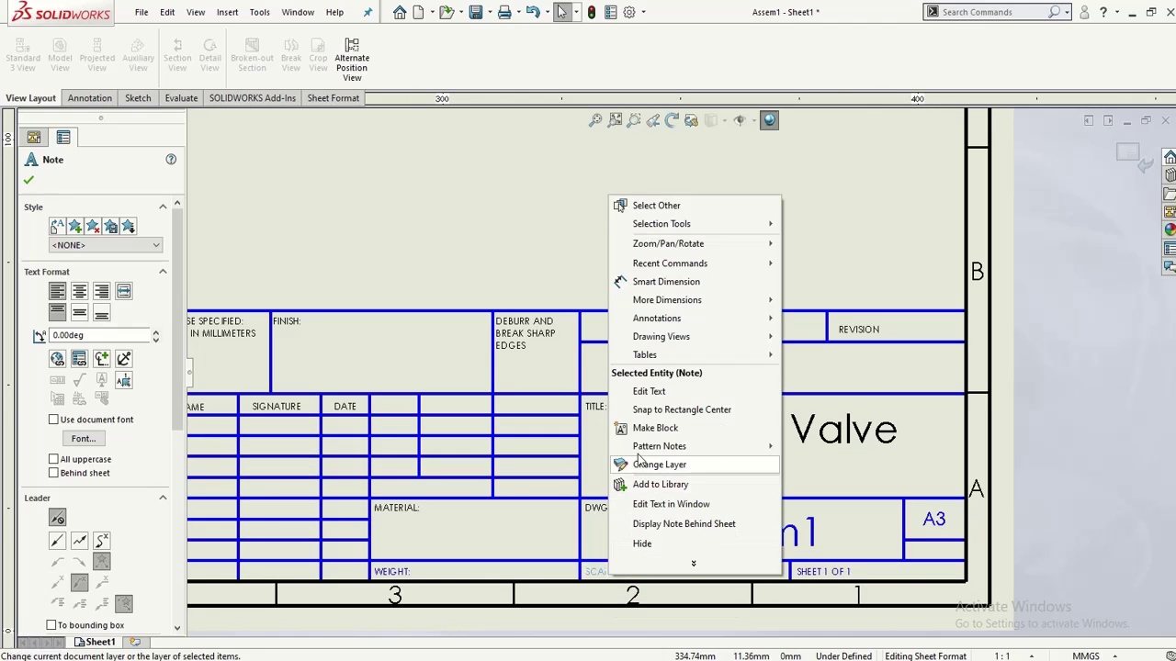
left_click(651, 562)
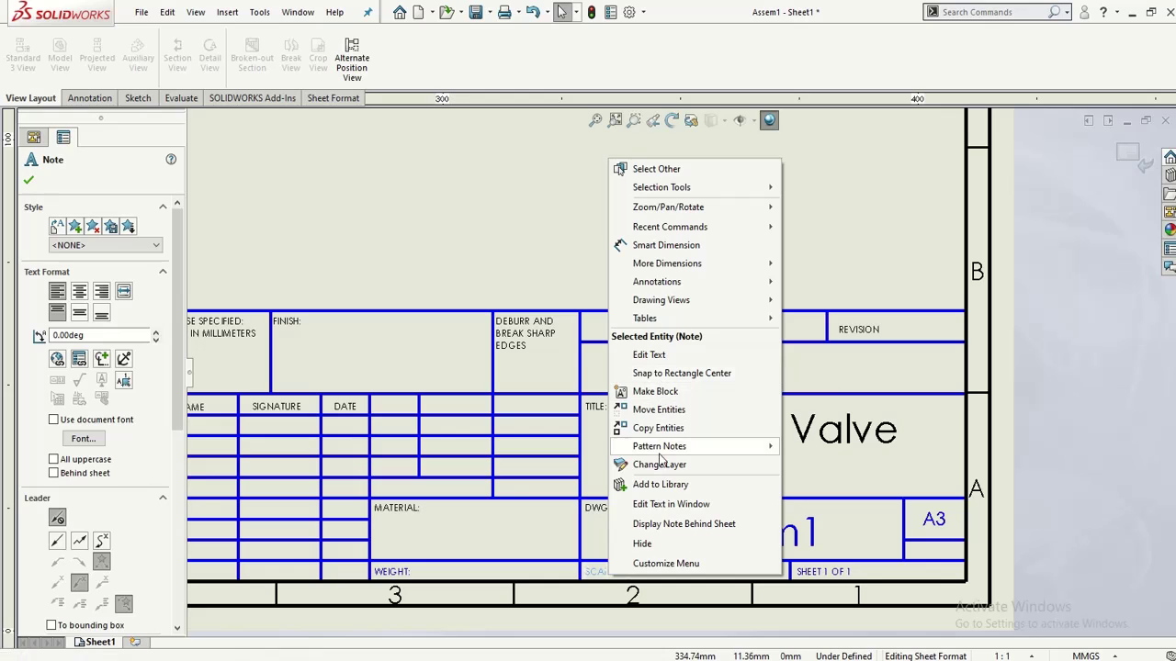
right_click(895, 554)
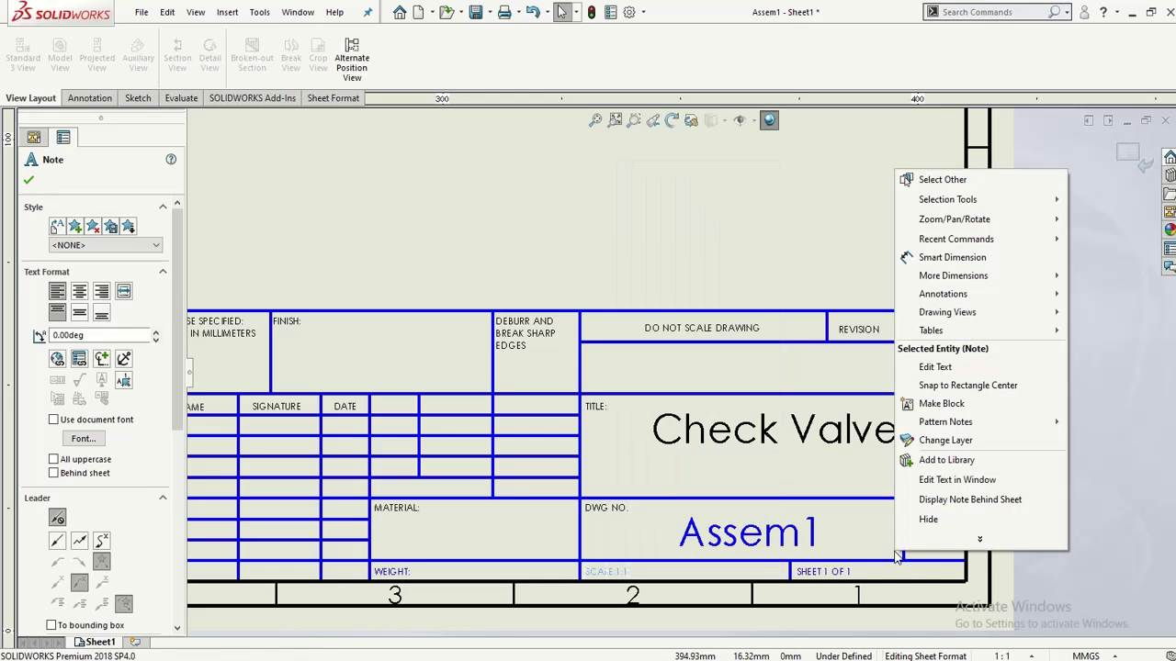
left_click(942, 541)
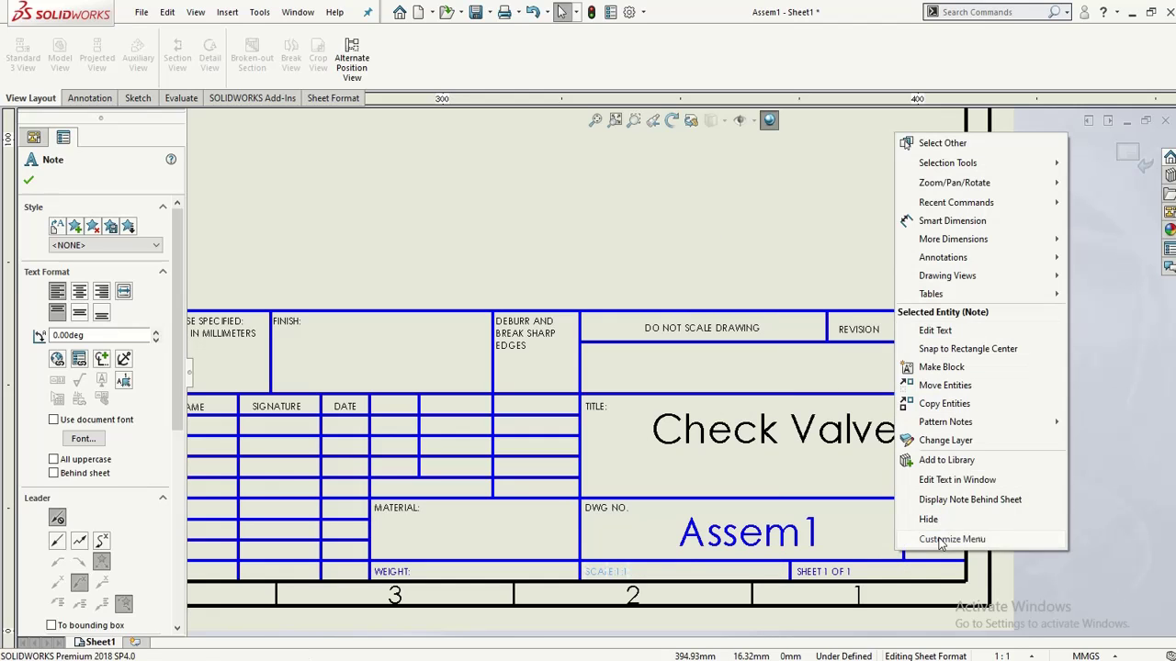
right_click(836, 243)
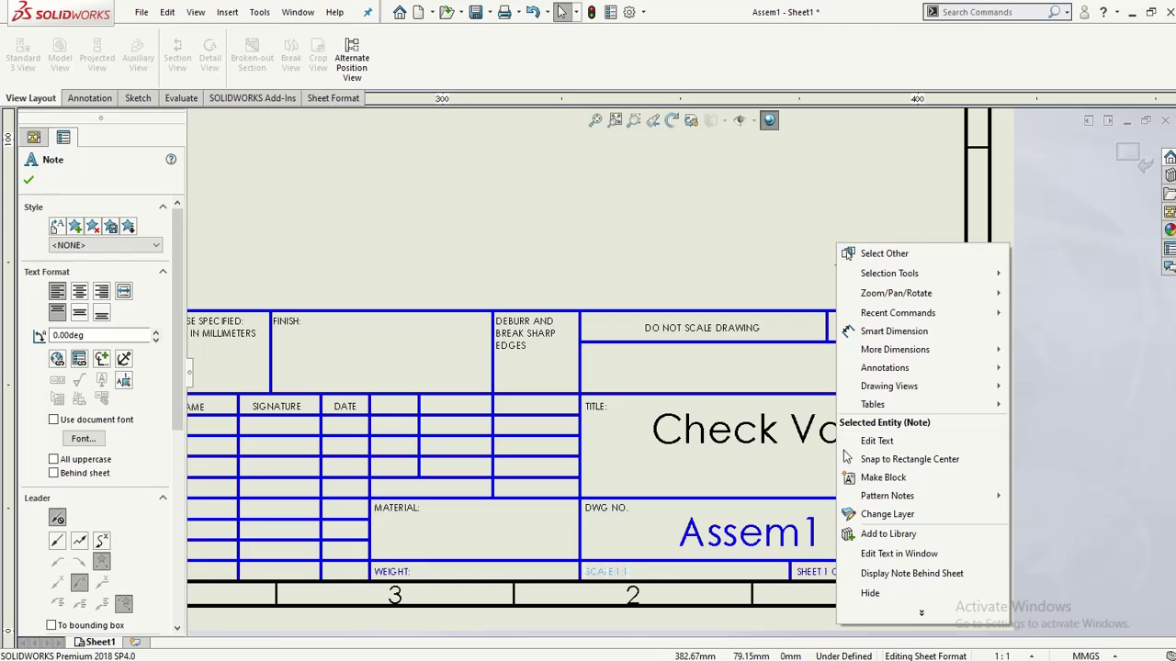
left_click(870, 617)
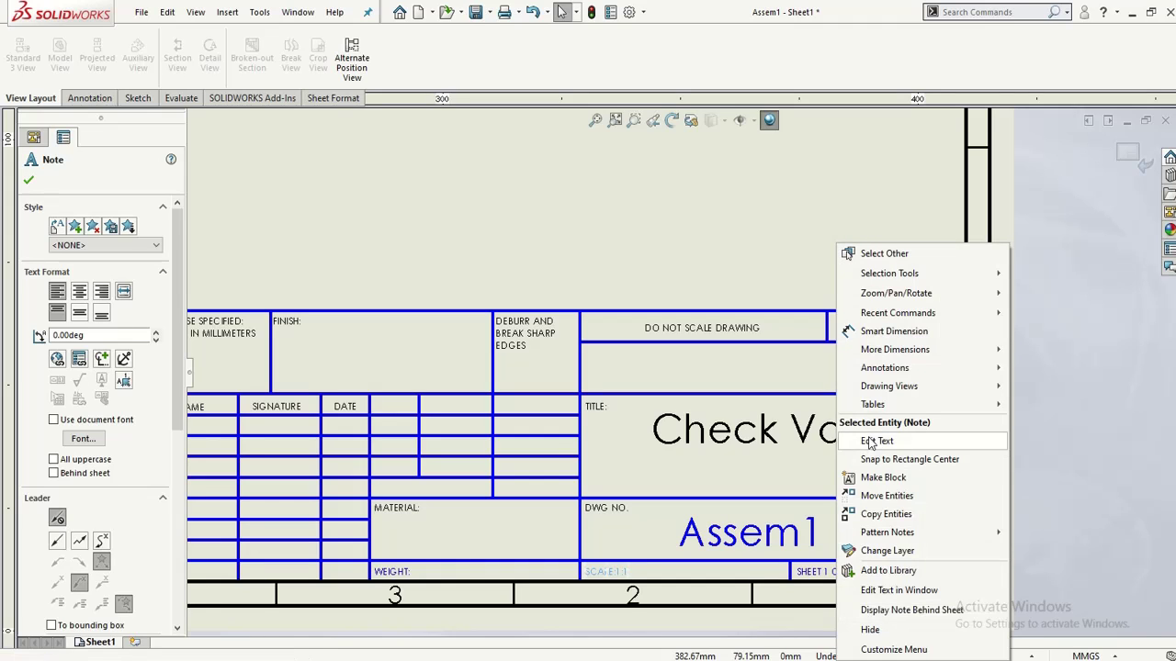
left_click(830, 464)
right_click(830, 466)
left_click(583, 181)
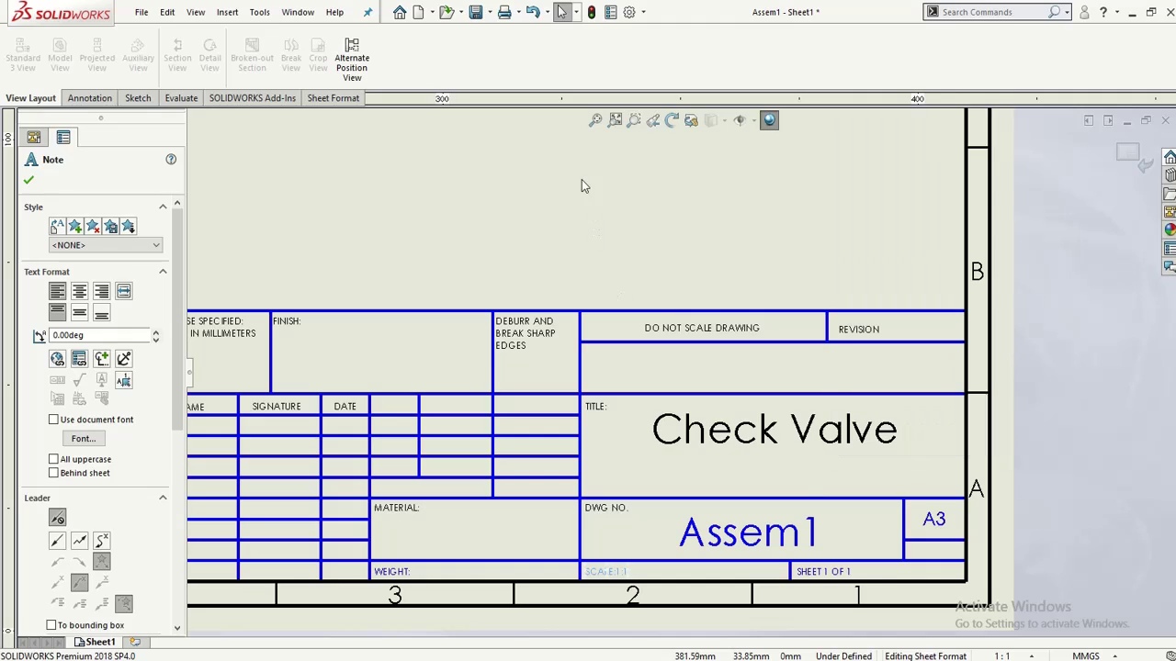
Step: Leave sheet format editing, and review Sheet1's scale, projection type and size settings in the sheet properties without changing them
left_click(1141, 162)
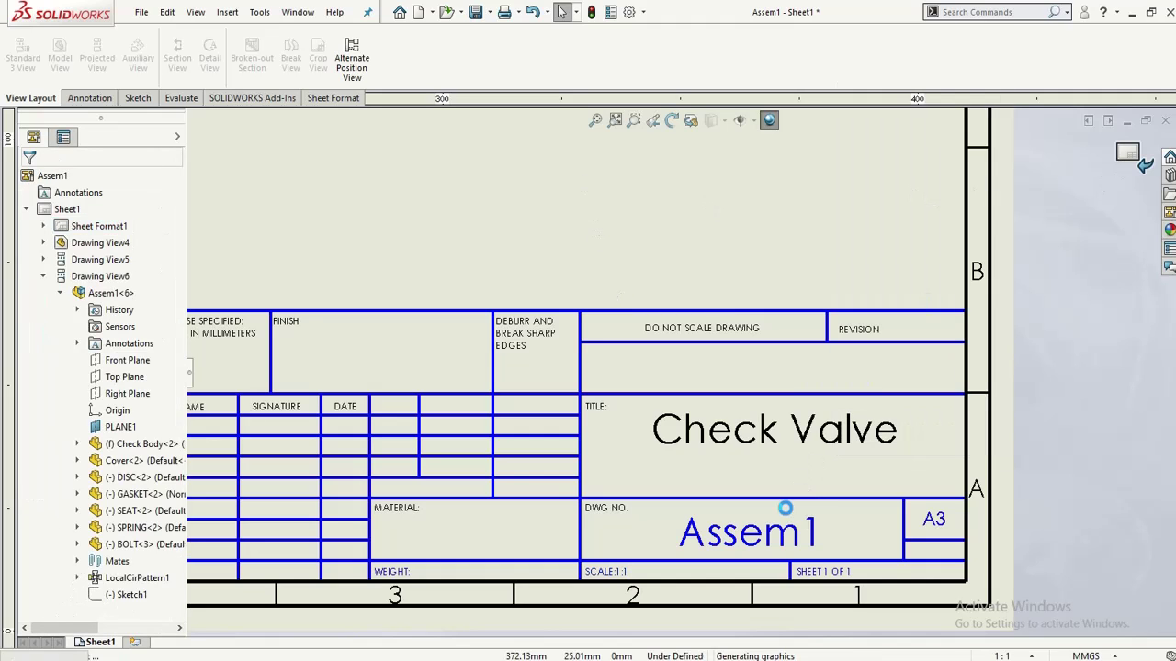
right_click(768, 504)
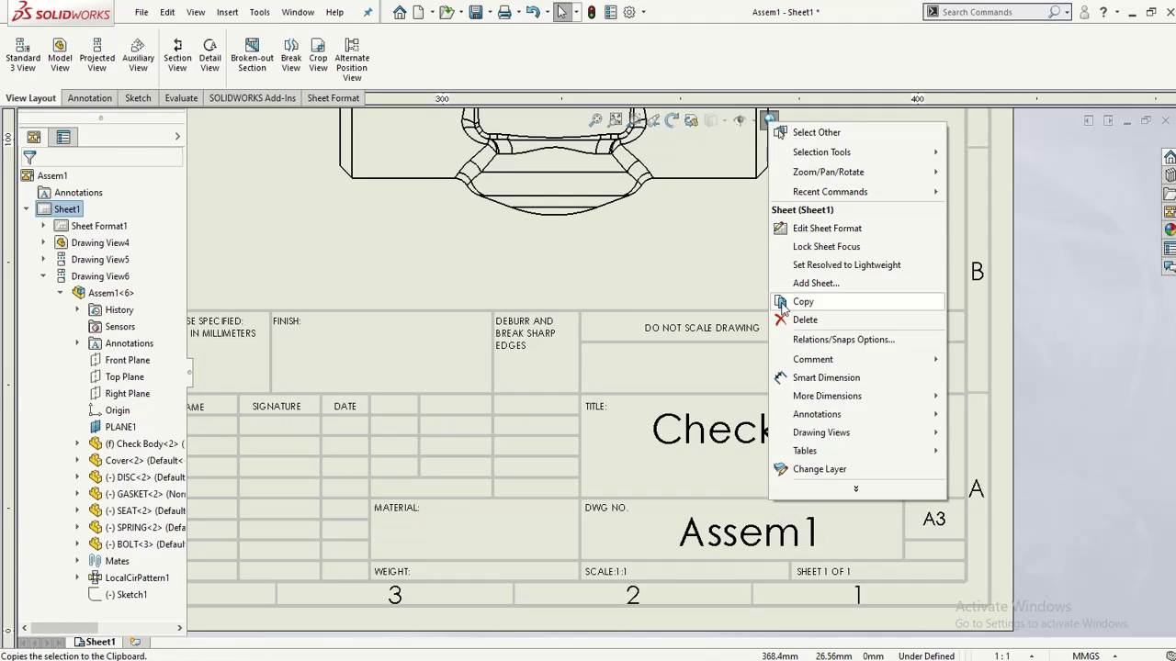
left_click(794, 494)
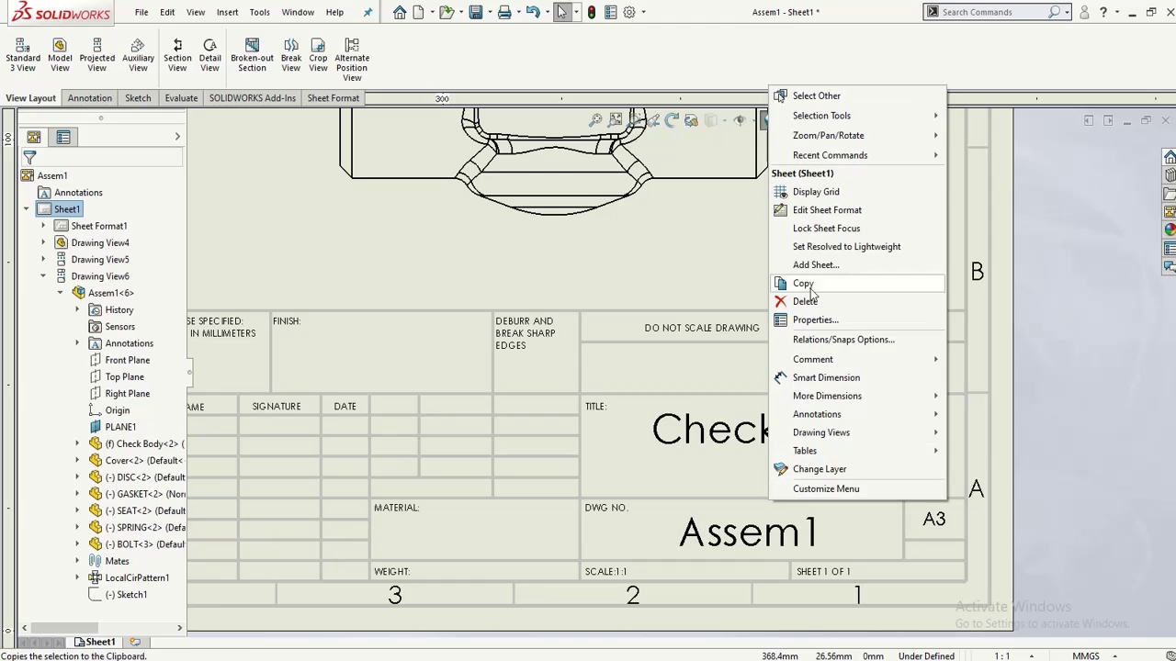
left_click(796, 317)
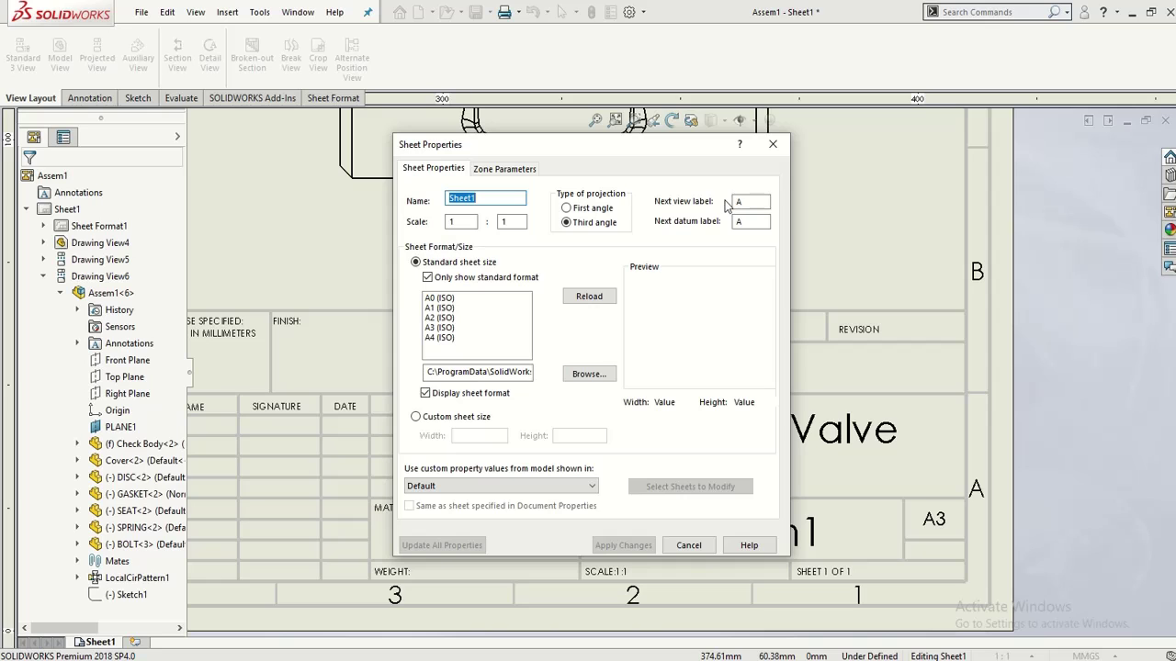
left_click(772, 144)
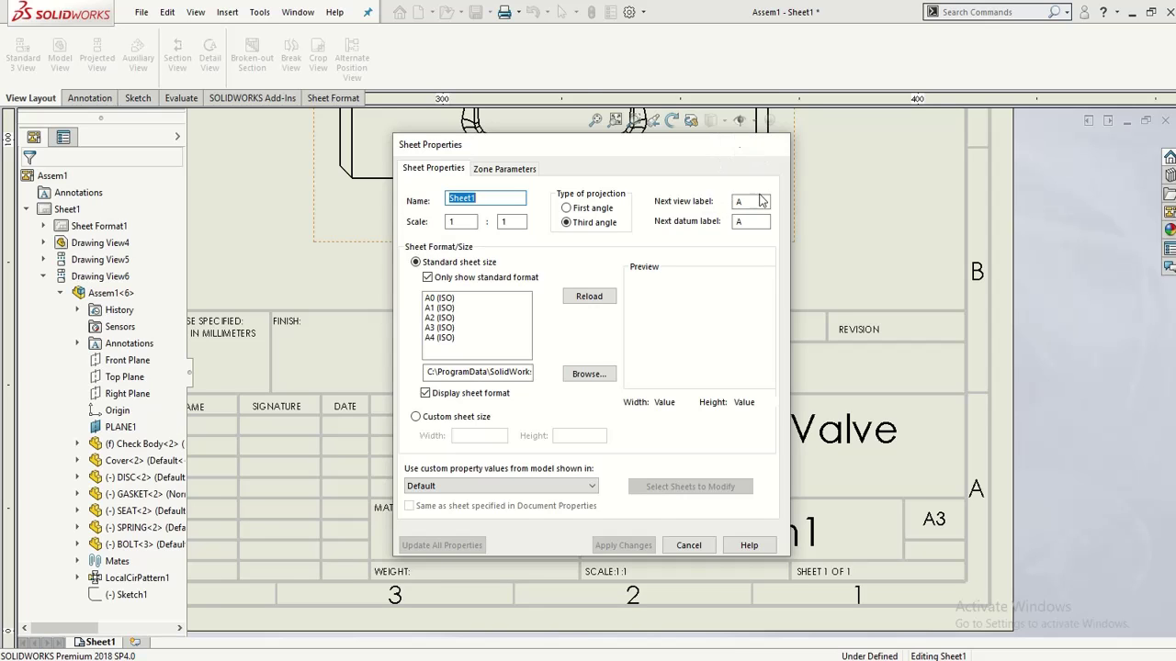
Step: Show the side view of the check valve assembly in its exploded state and close the view's properties
scroll(726, 443, "up", 8)
scroll(561, 268, "down", 2)
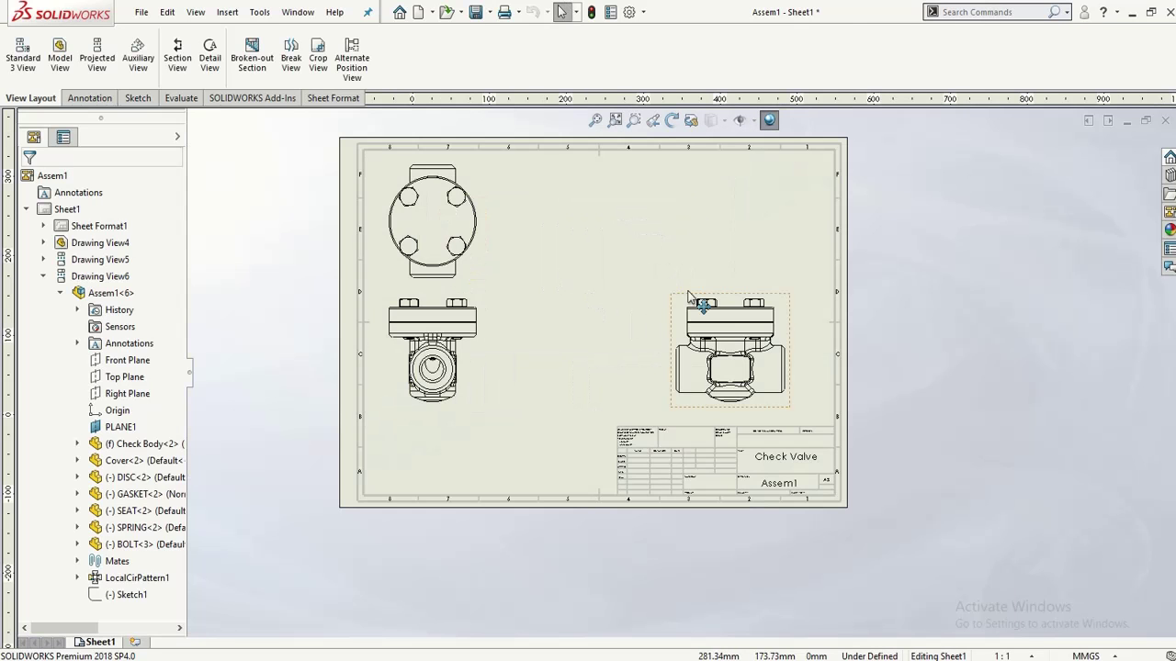
scroll(724, 294, "down", 2)
scroll(799, 296, "down", 1)
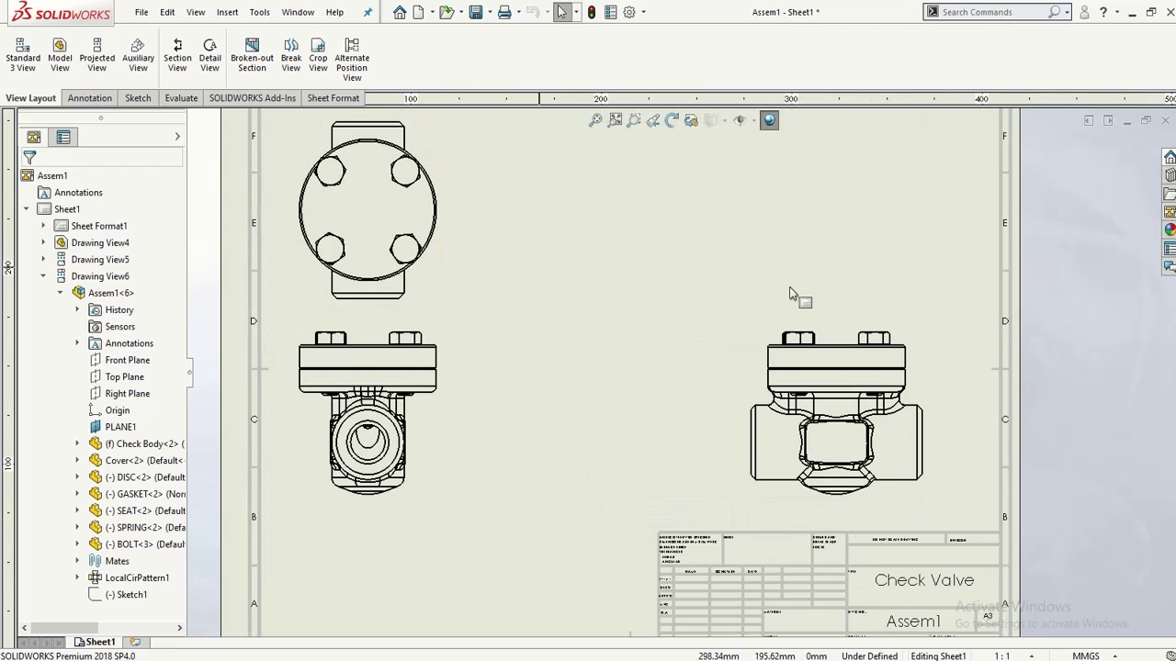
scroll(783, 302, "up", 2)
scroll(786, 308, "down", 3)
left_click(740, 448)
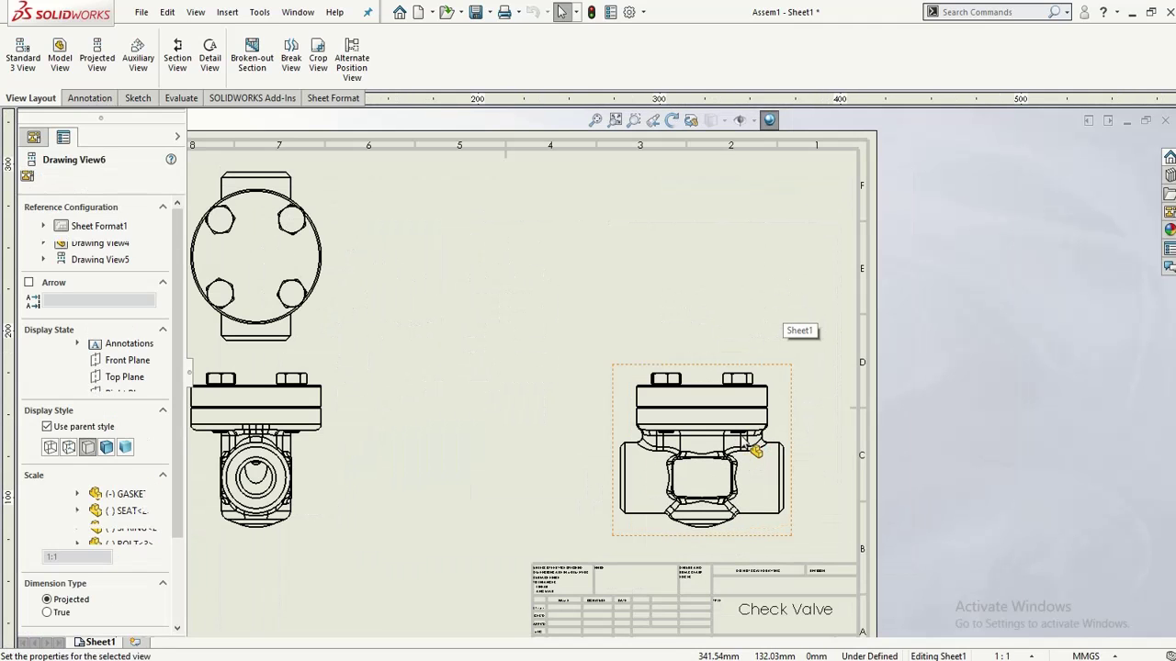
right_click(733, 422)
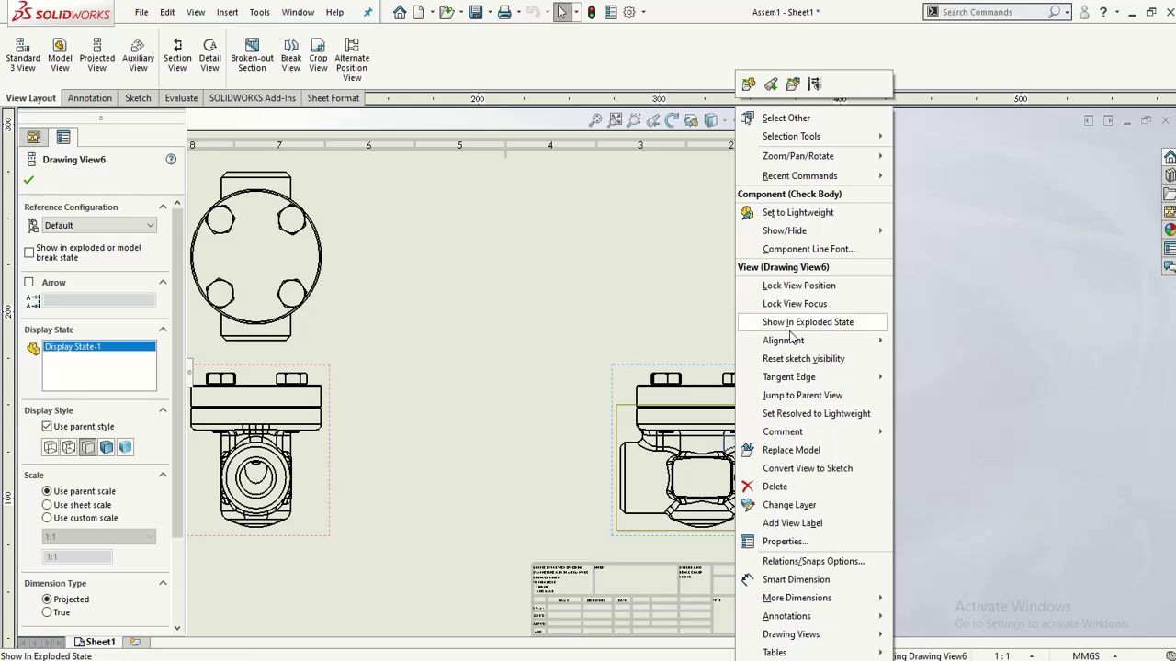
left_click(817, 328)
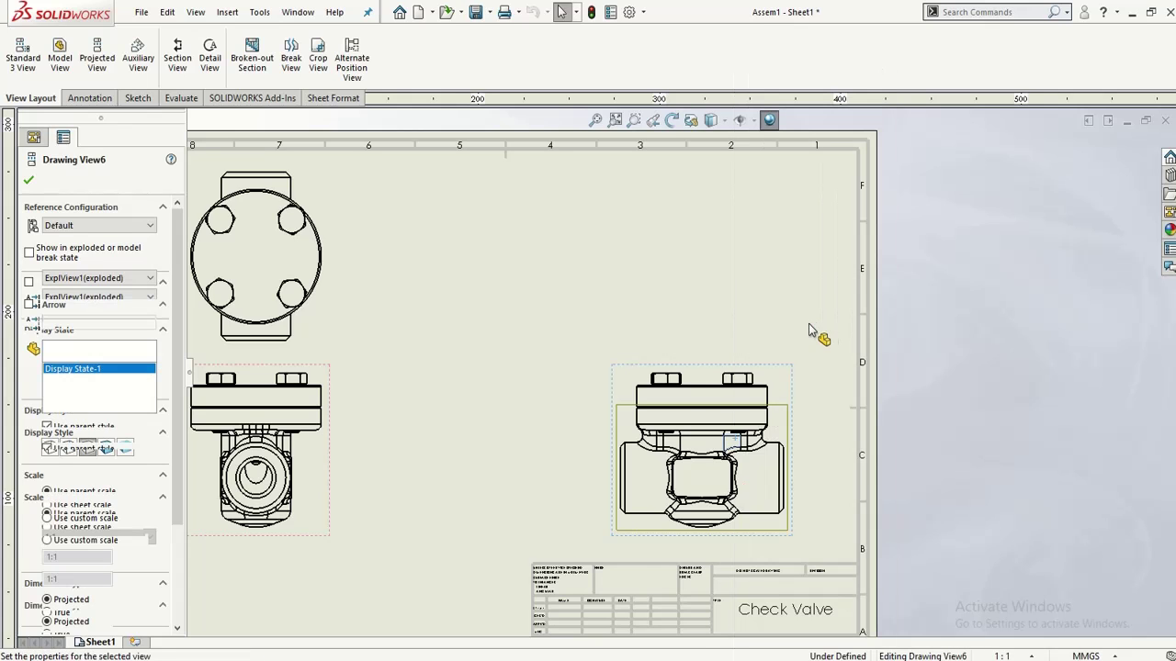
scroll(739, 421, "up", 3)
scroll(739, 421, "down", 4)
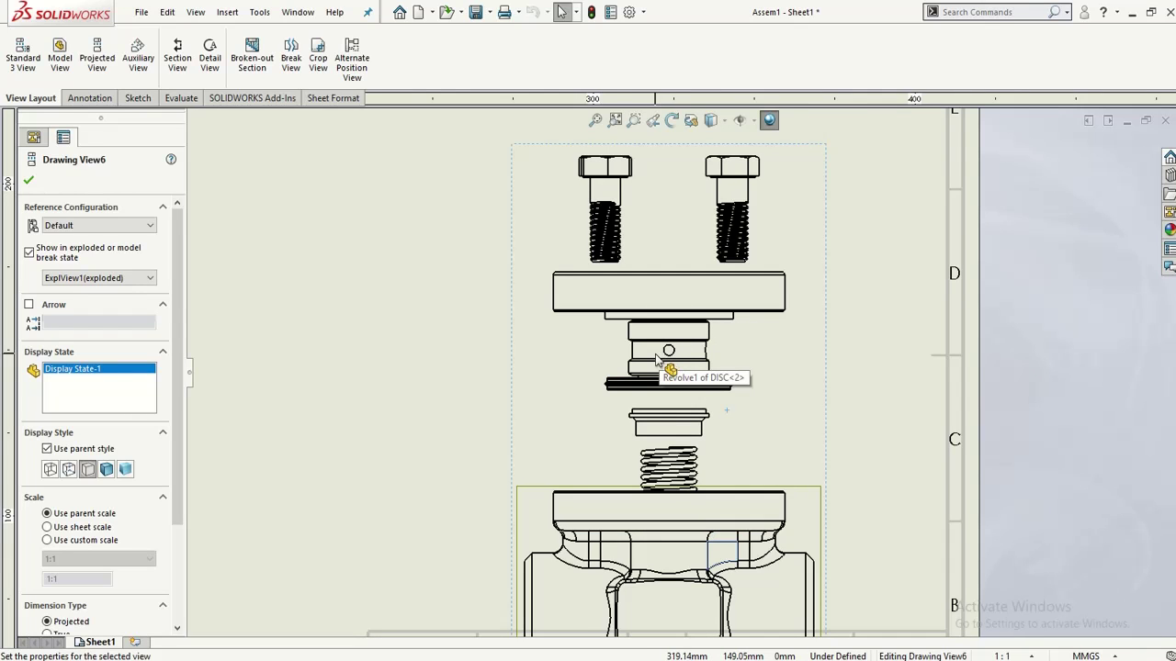
scroll(657, 358, "up", 2)
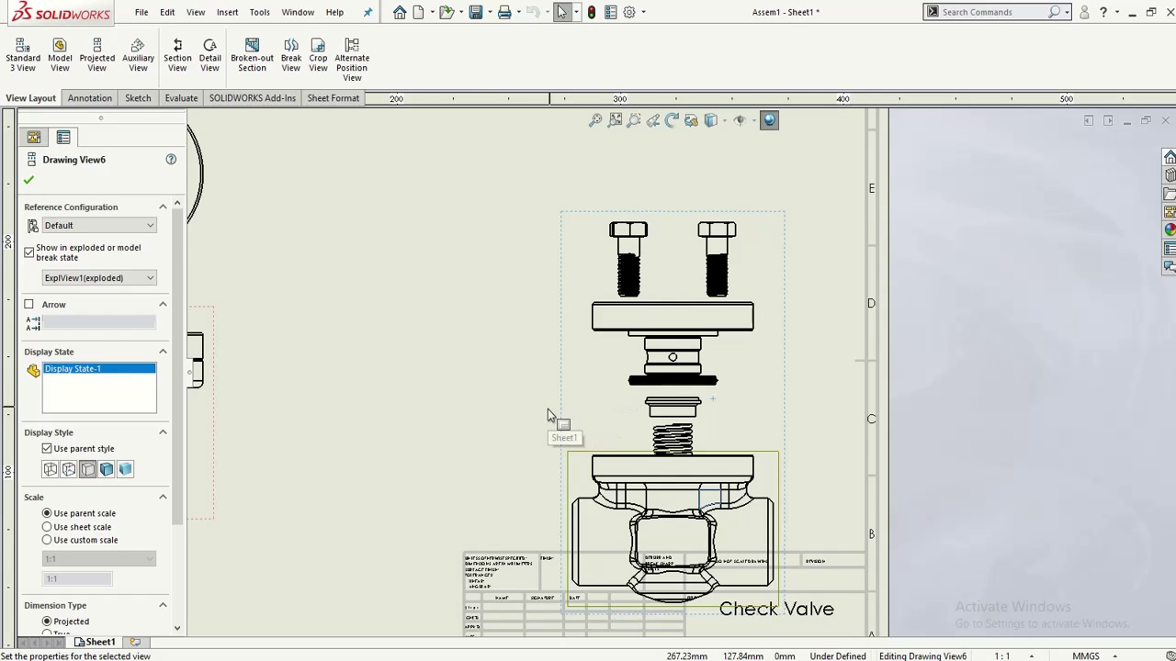
left_click(474, 394)
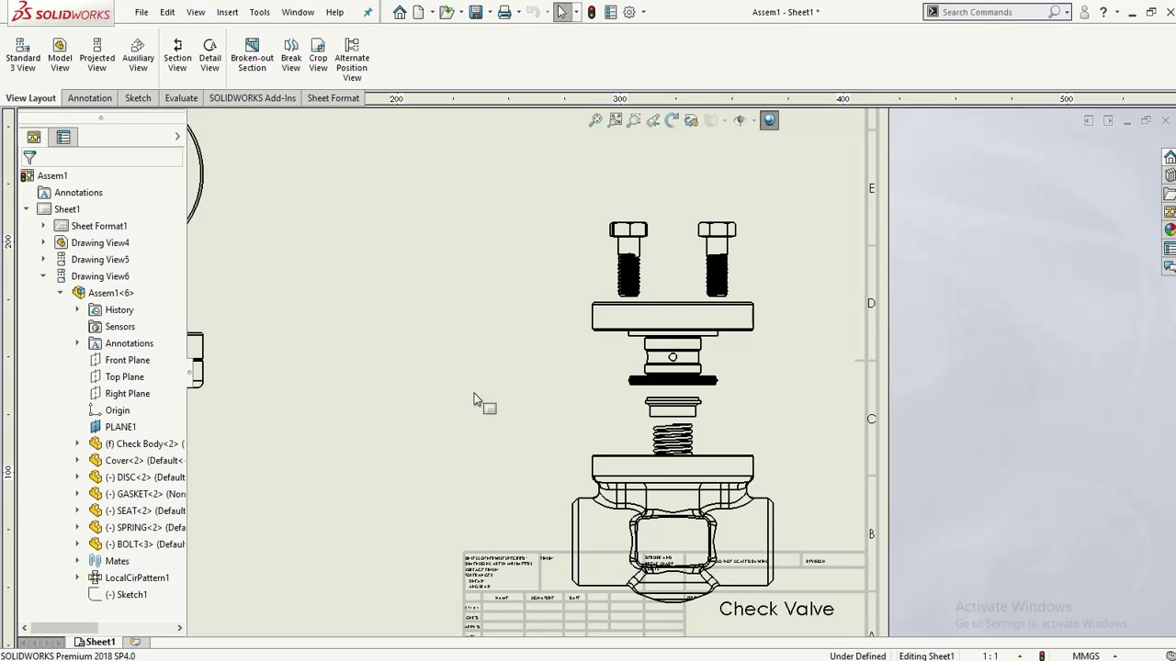
Step: Return the exploded side view to its unexploded state
key("f")
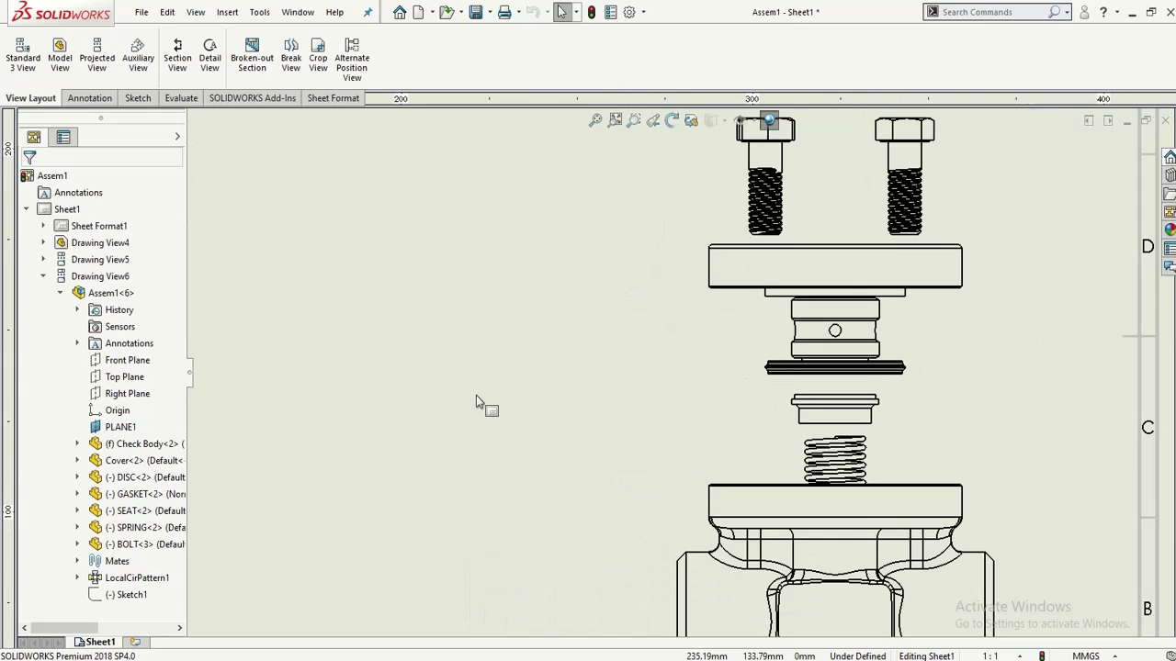
left_click(722, 393)
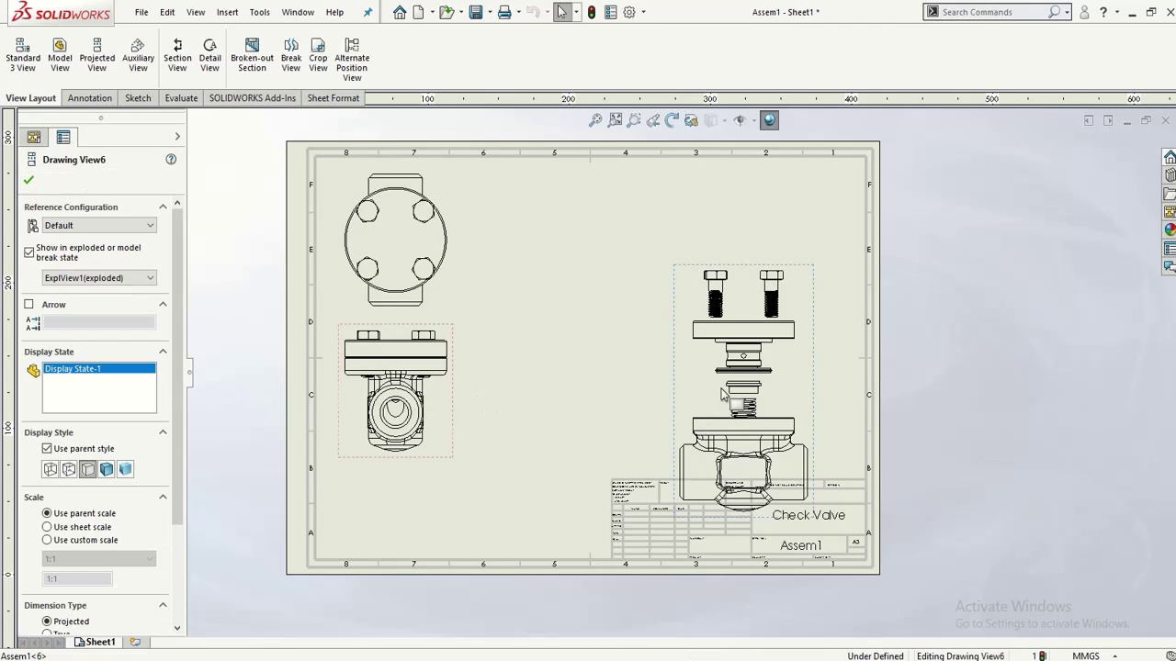
right_click(722, 393)
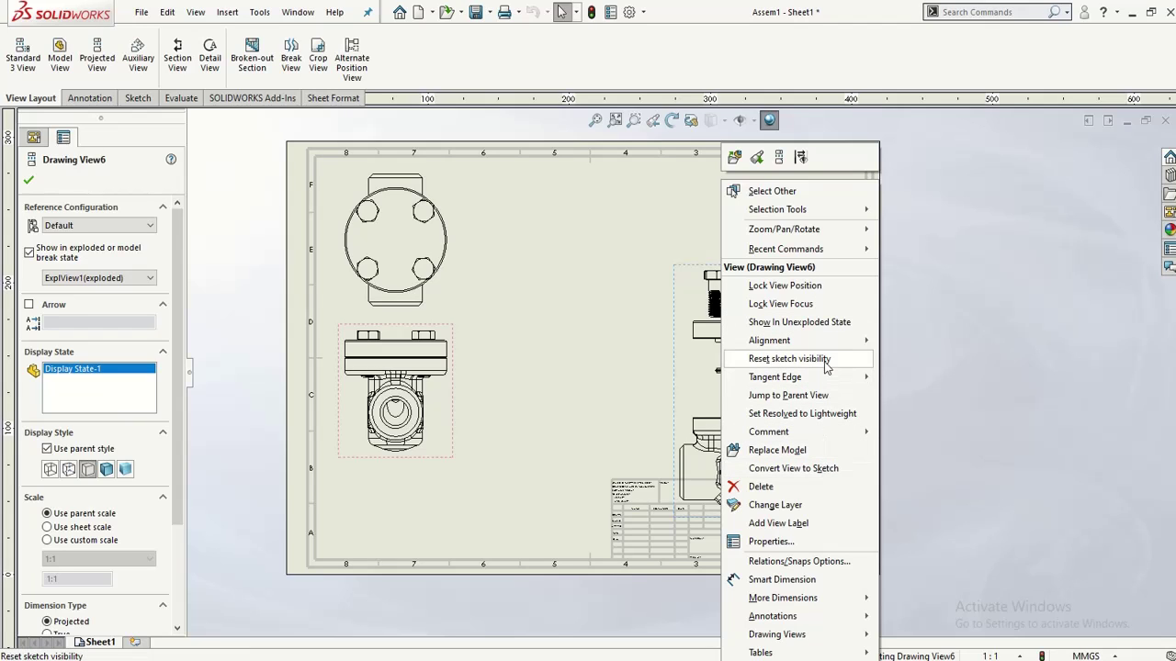
left_click(808, 322)
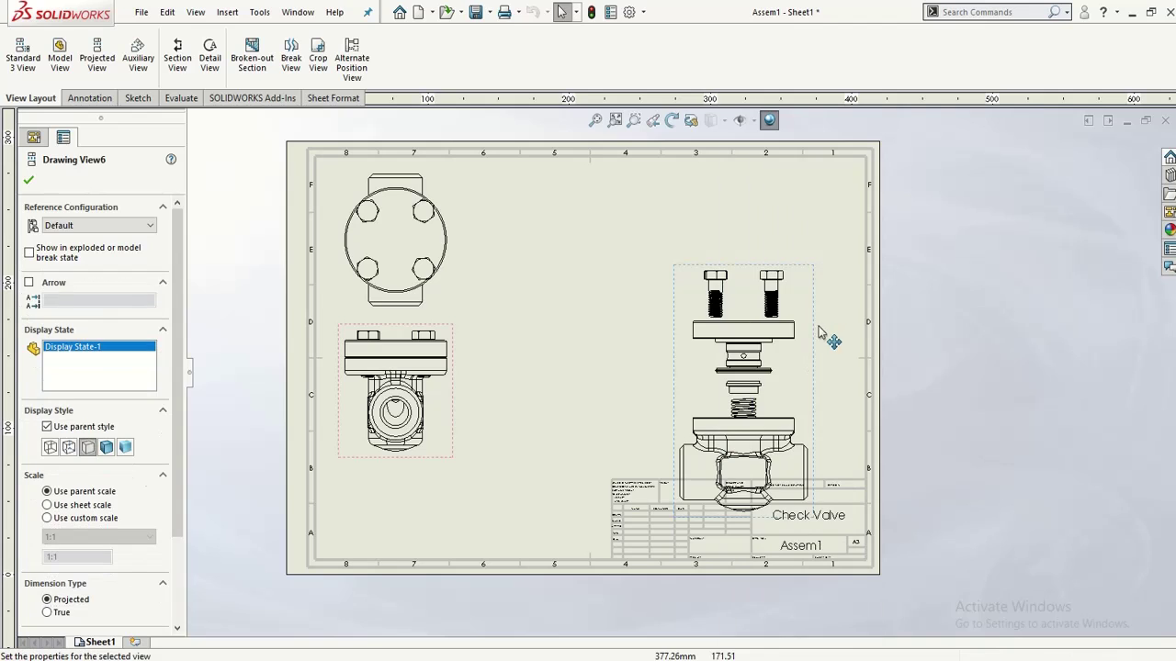
Step: Try the Shaded With Edges and Shaded display styles on the side view, ending with Shaded With Edges
left_click(105, 447)
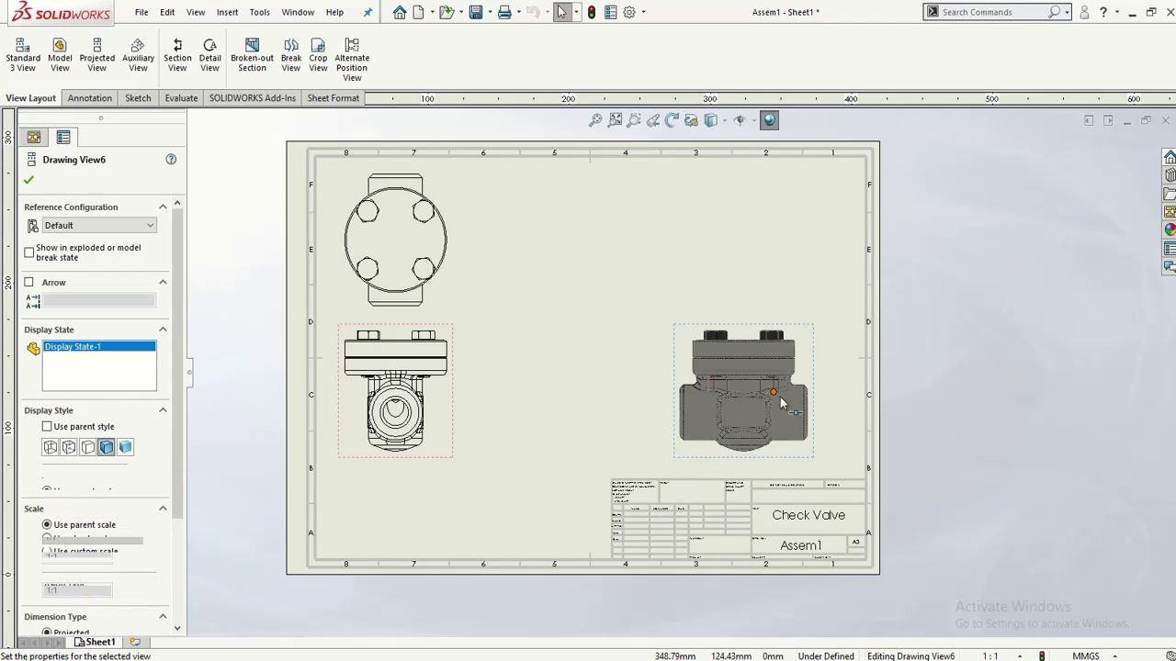
scroll(781, 400, "down", 3)
scroll(779, 413, "down", 2)
scroll(682, 375, "up", 2)
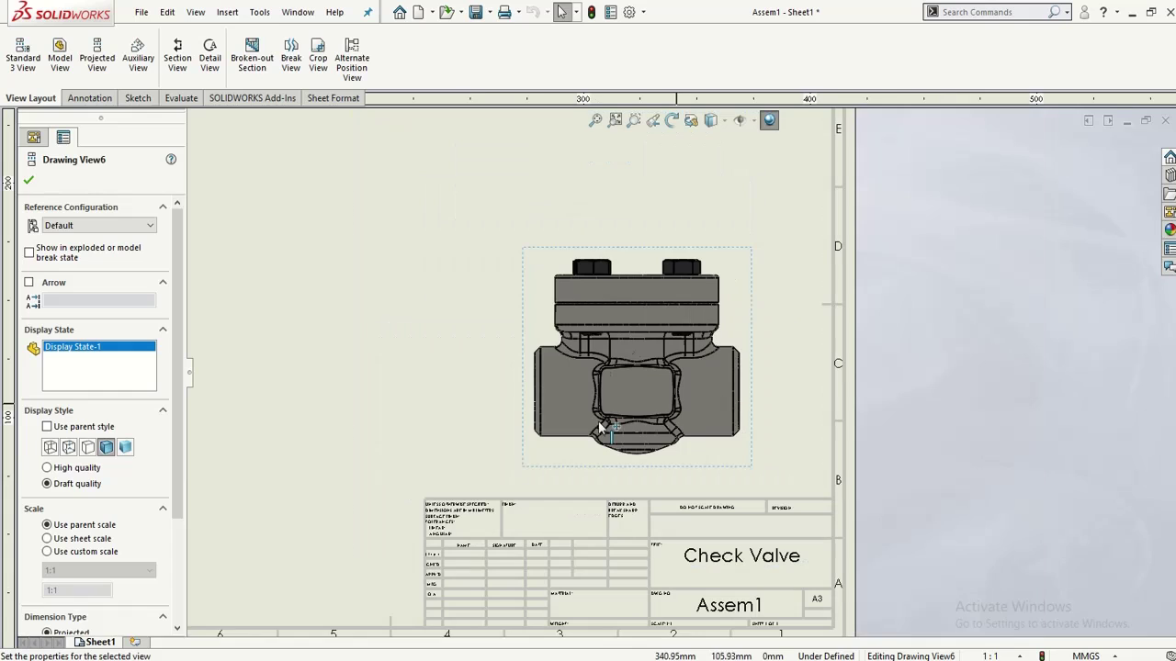
left_click(125, 447)
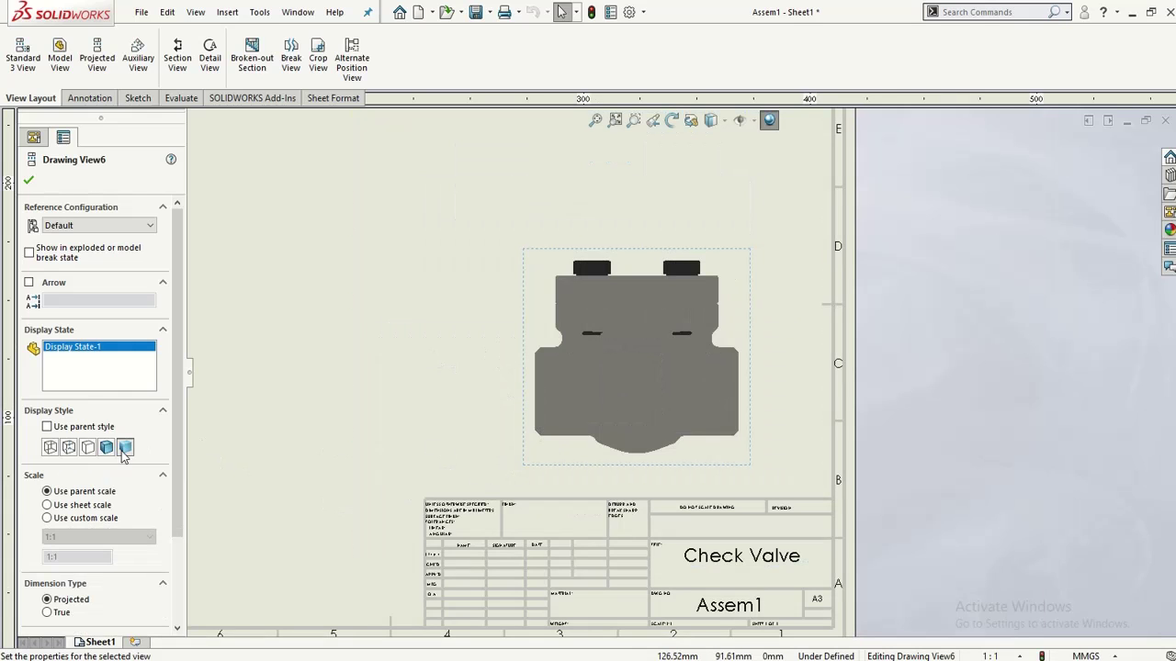
left_click(106, 448)
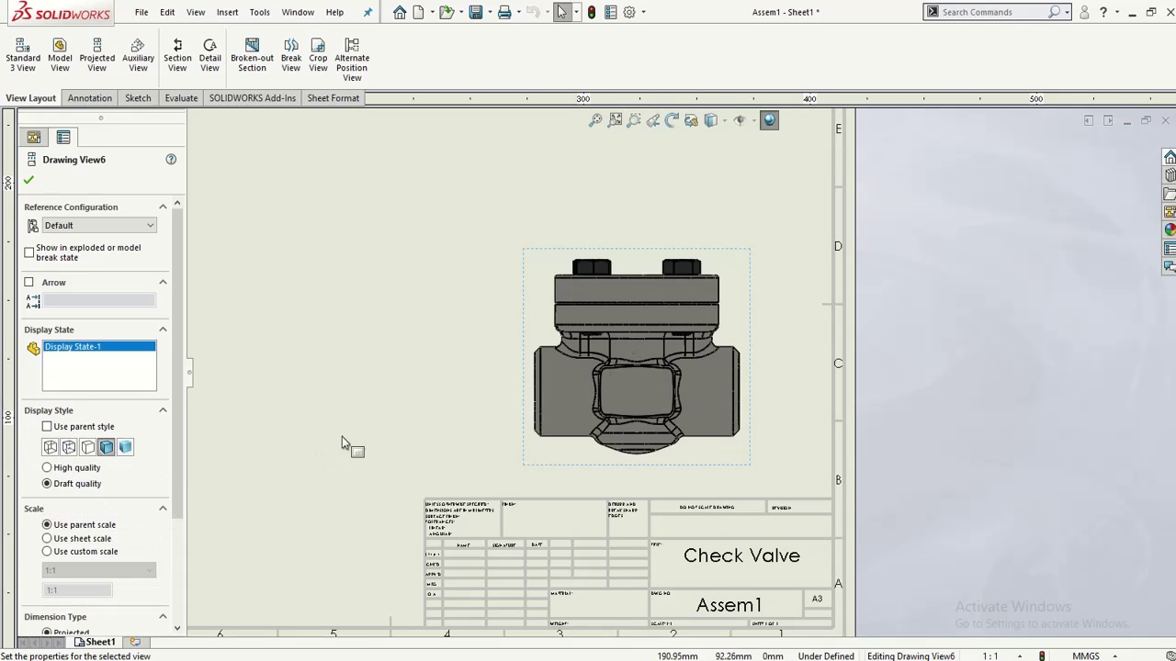
scroll(360, 443, "up", 4)
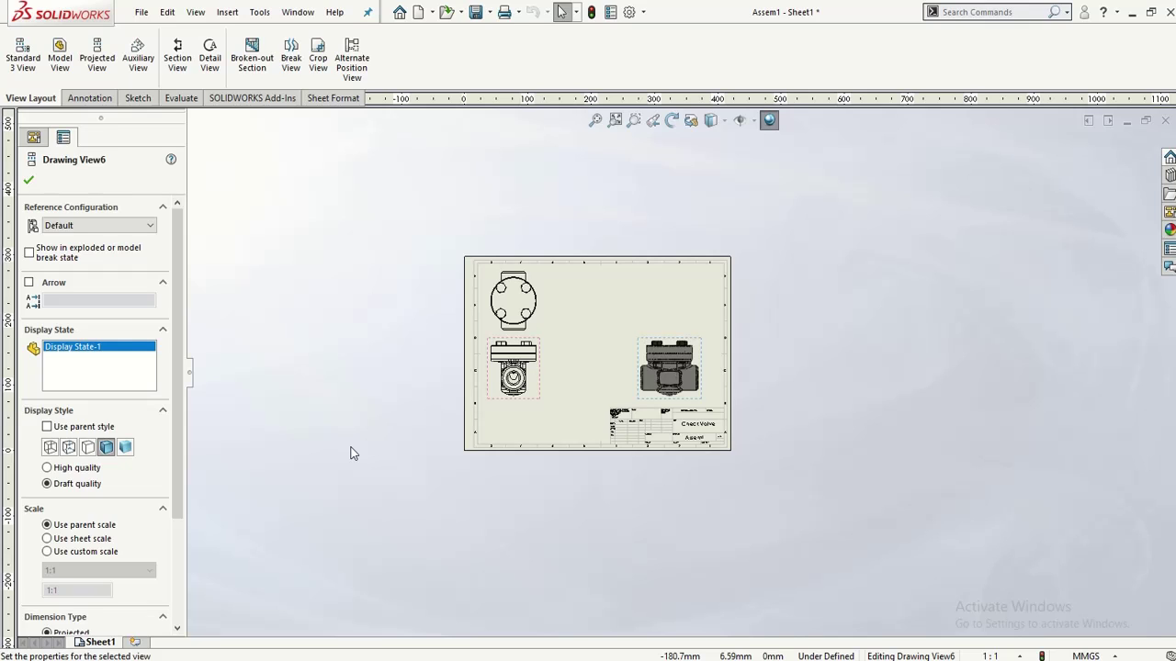
scroll(514, 294, "down", 3)
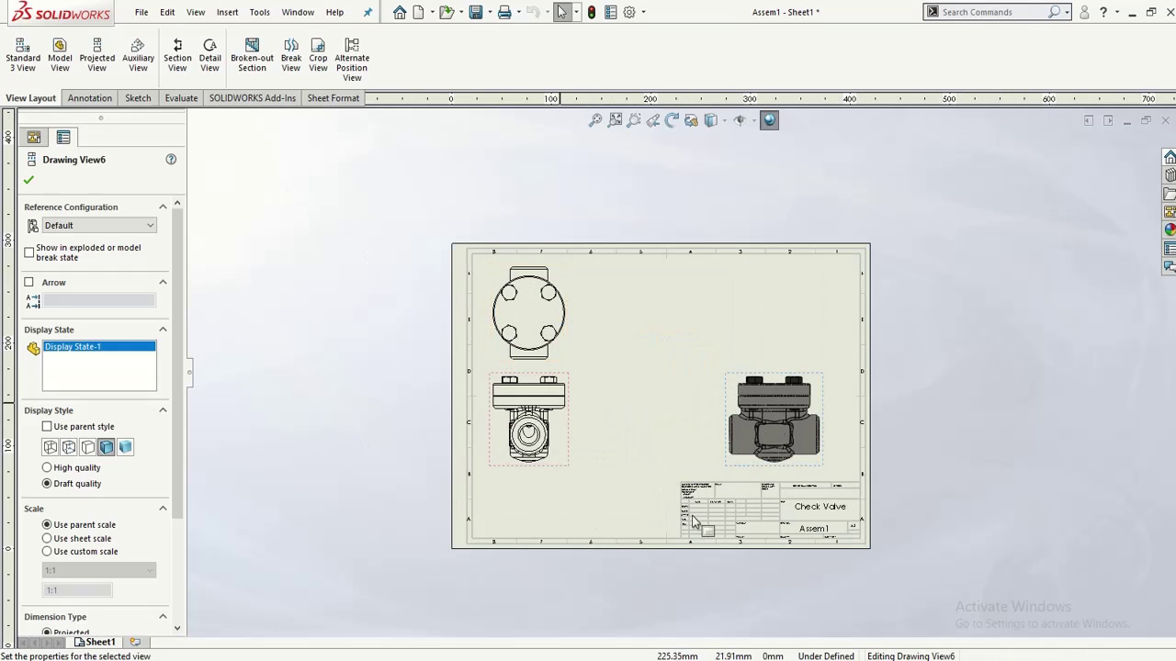
Step: Insert an isometric model view of Assem1 above the side view, using the sheet scale and true dimension type
left_click(59, 55)
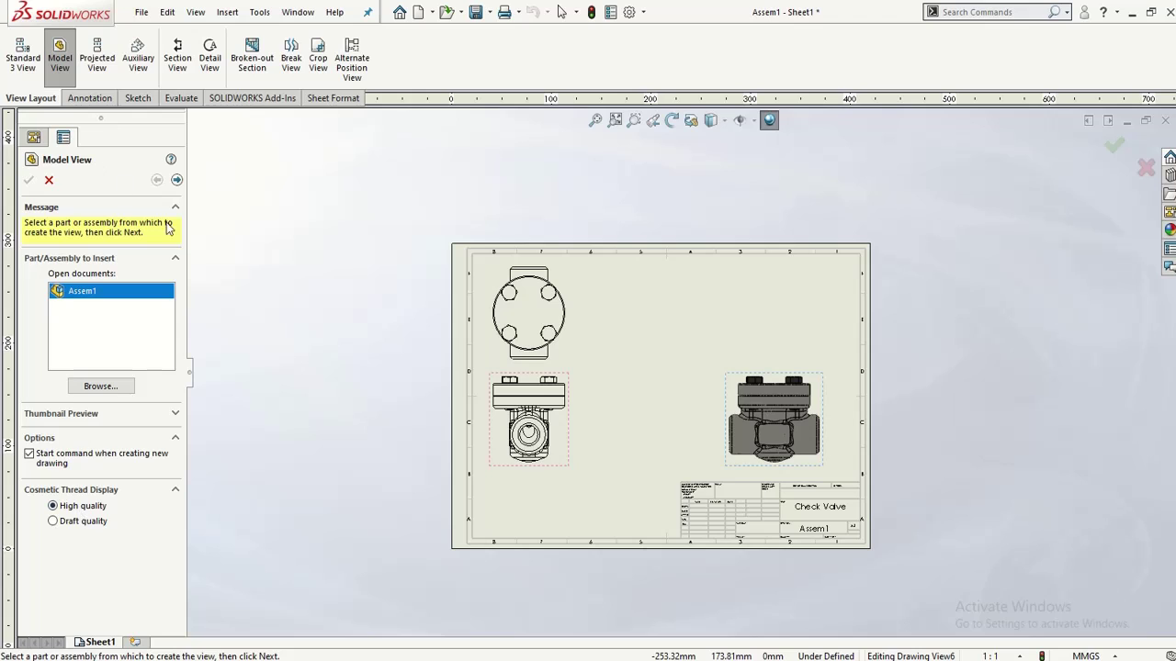
left_click(176, 180)
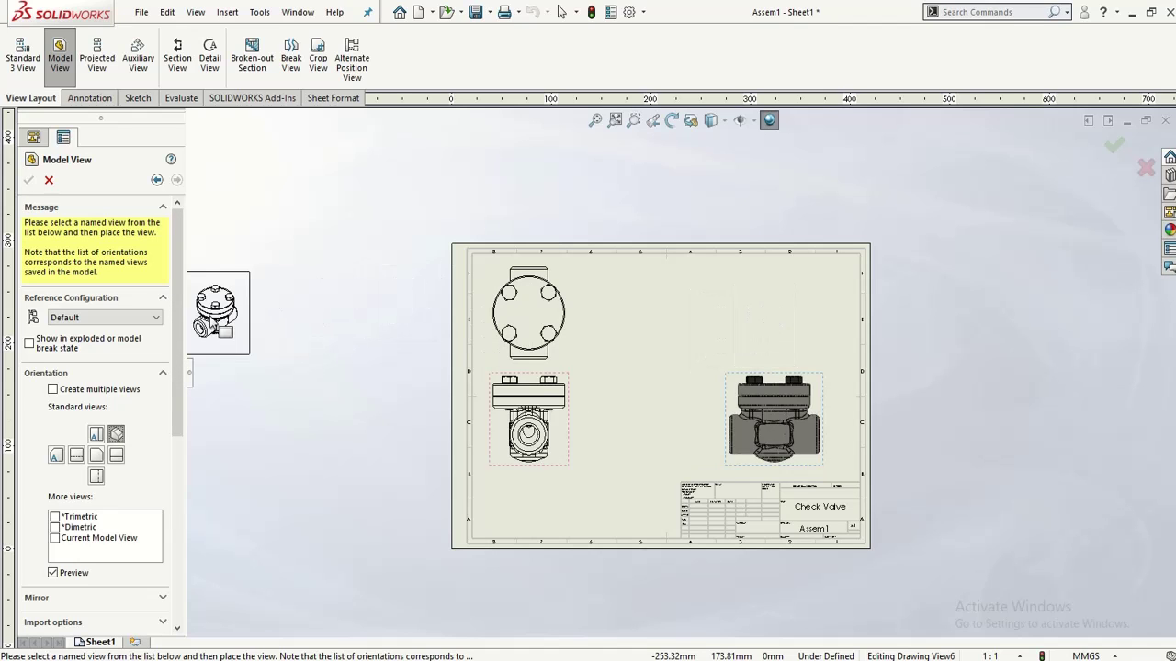
left_click_drag(178, 330, 176, 500)
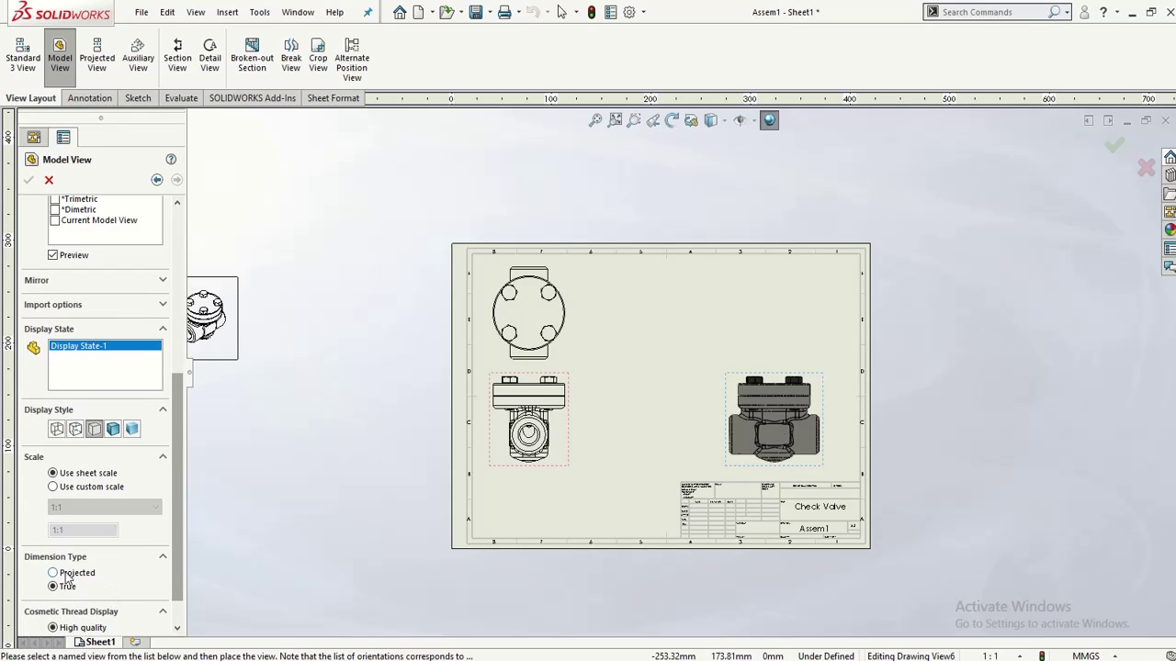
scroll(170, 554, "down", 1)
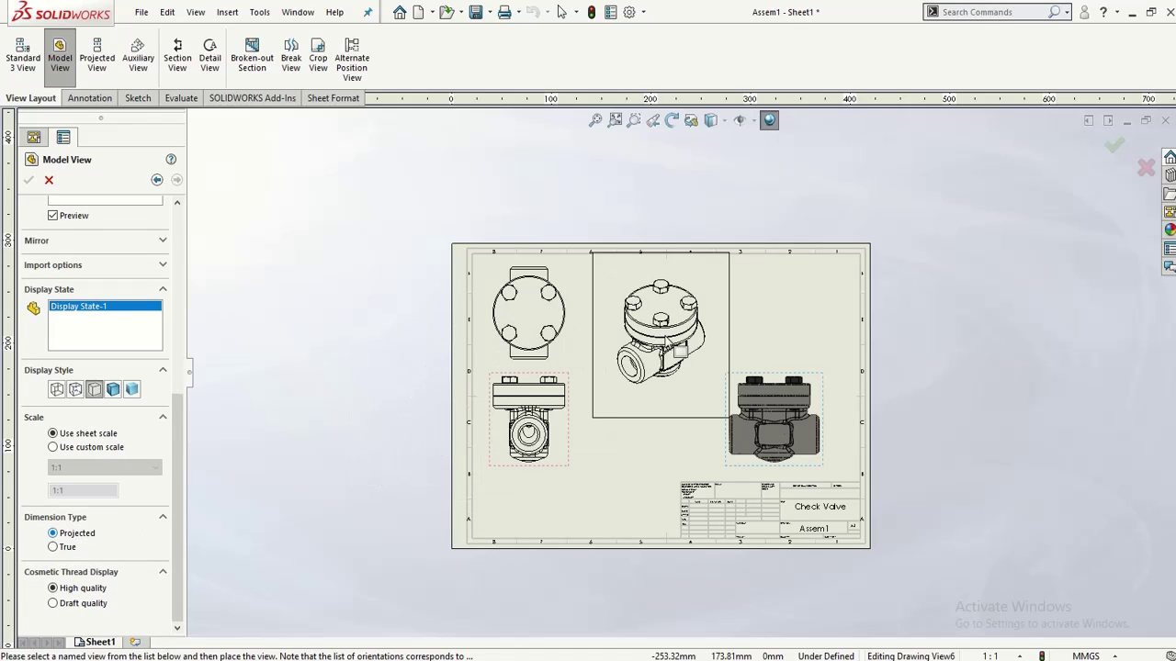
left_click(655, 360)
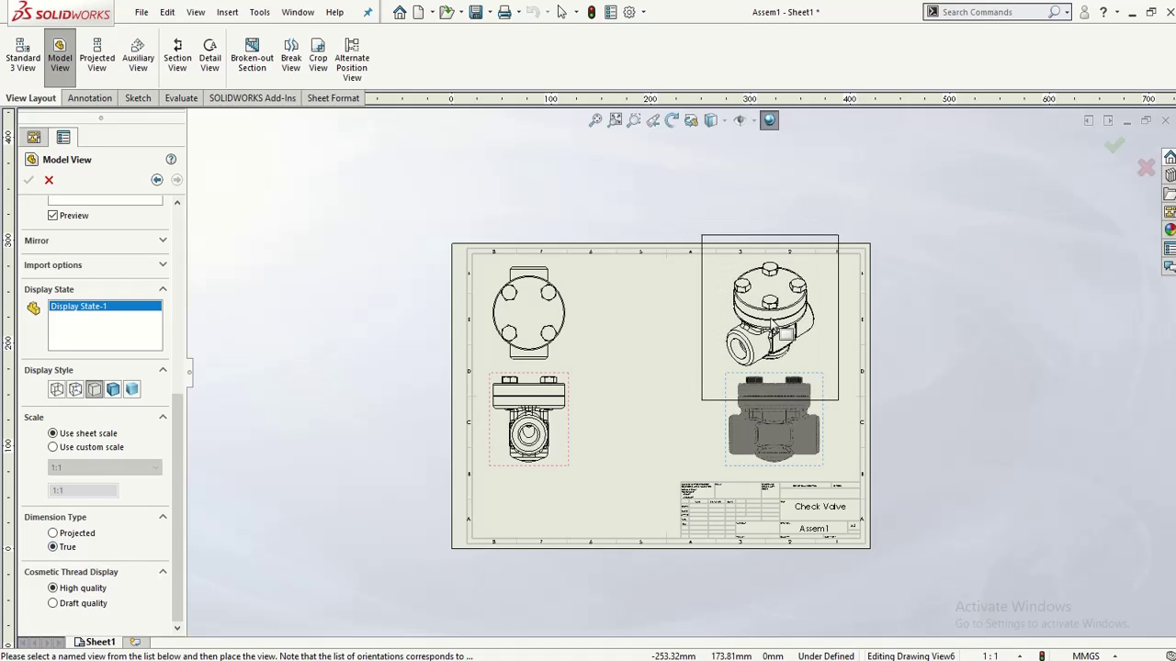
left_click(728, 356)
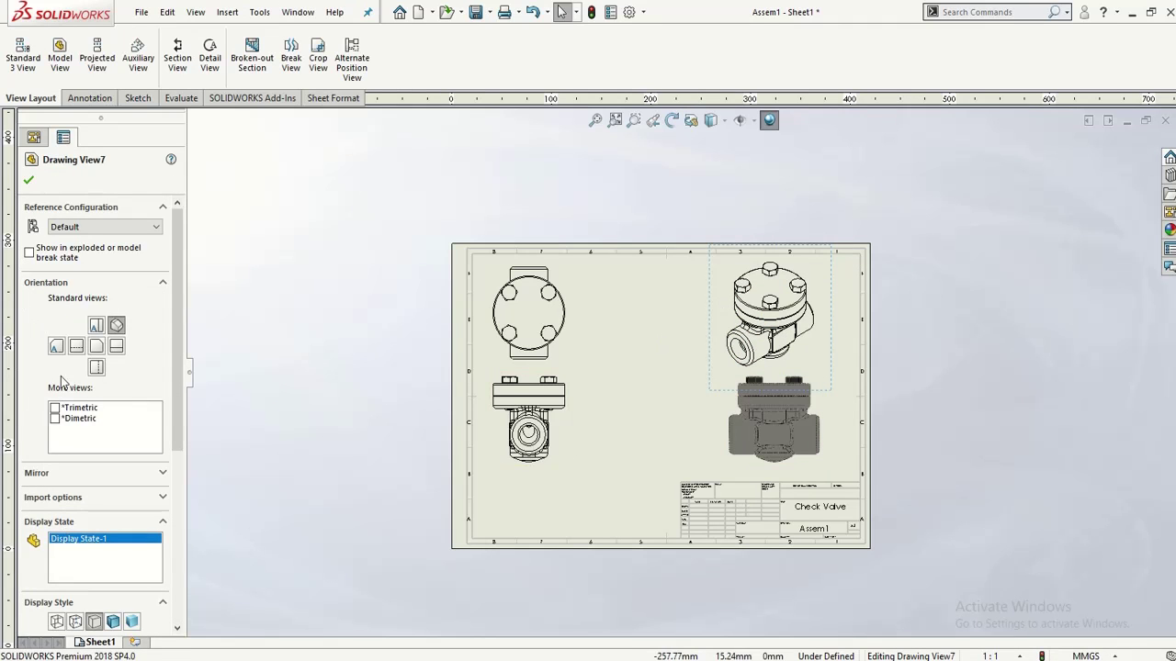
left_click(29, 181)
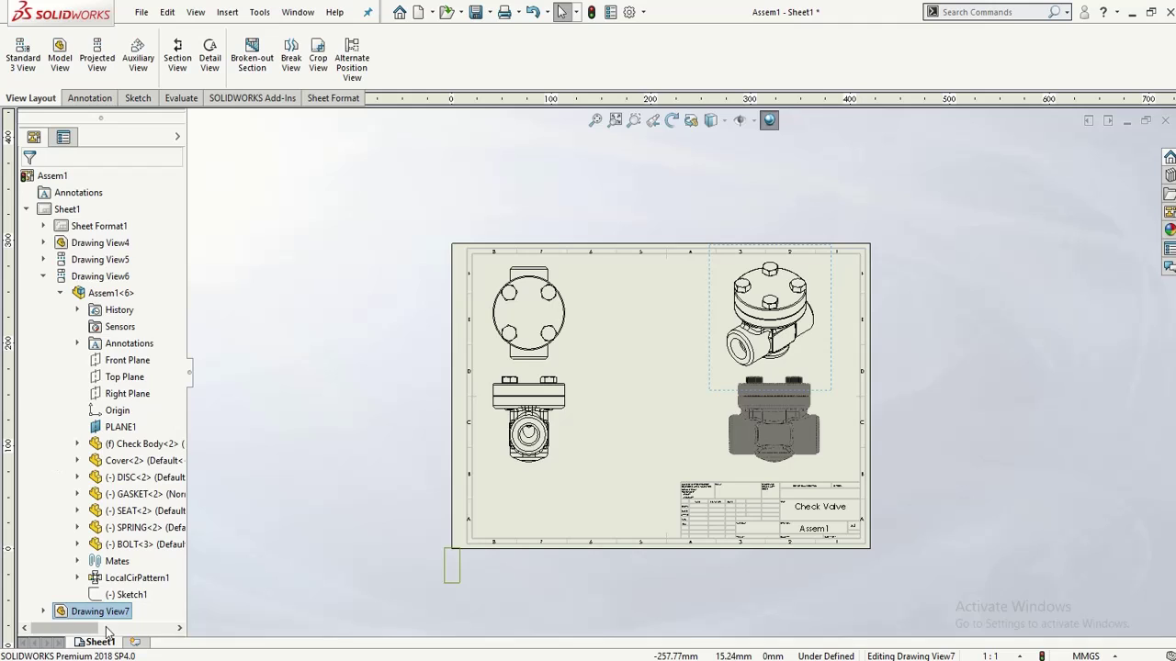
Step: Set the isometric view's display style to Shaded With Edges and close its properties
left_click(748, 303)
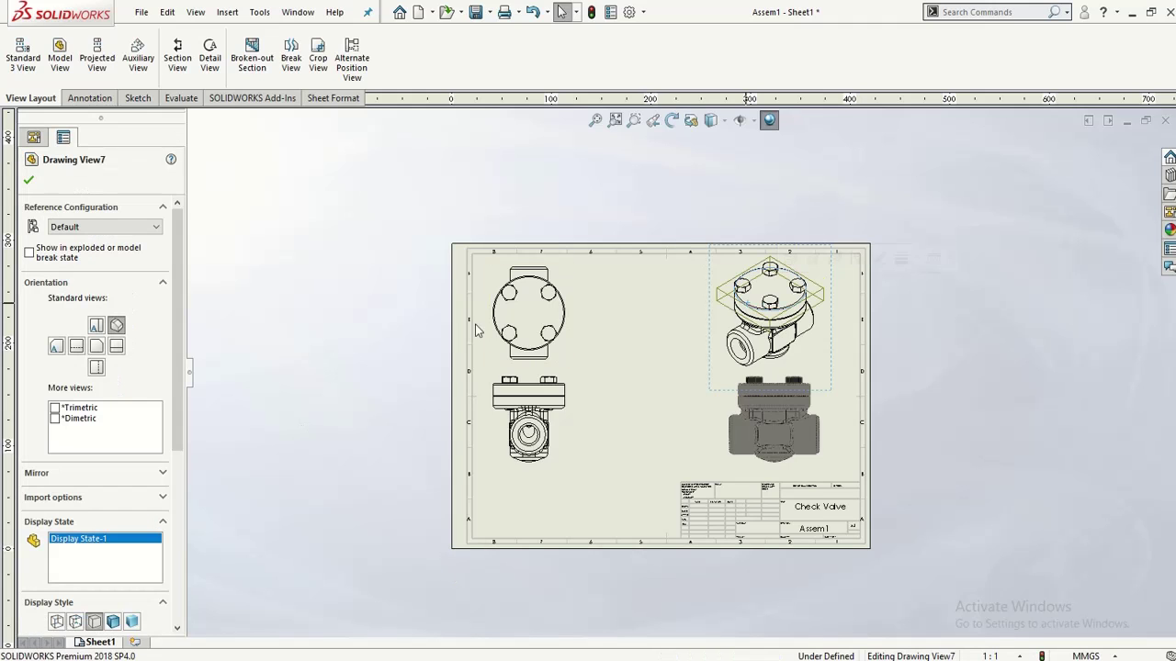
left_click(113, 622)
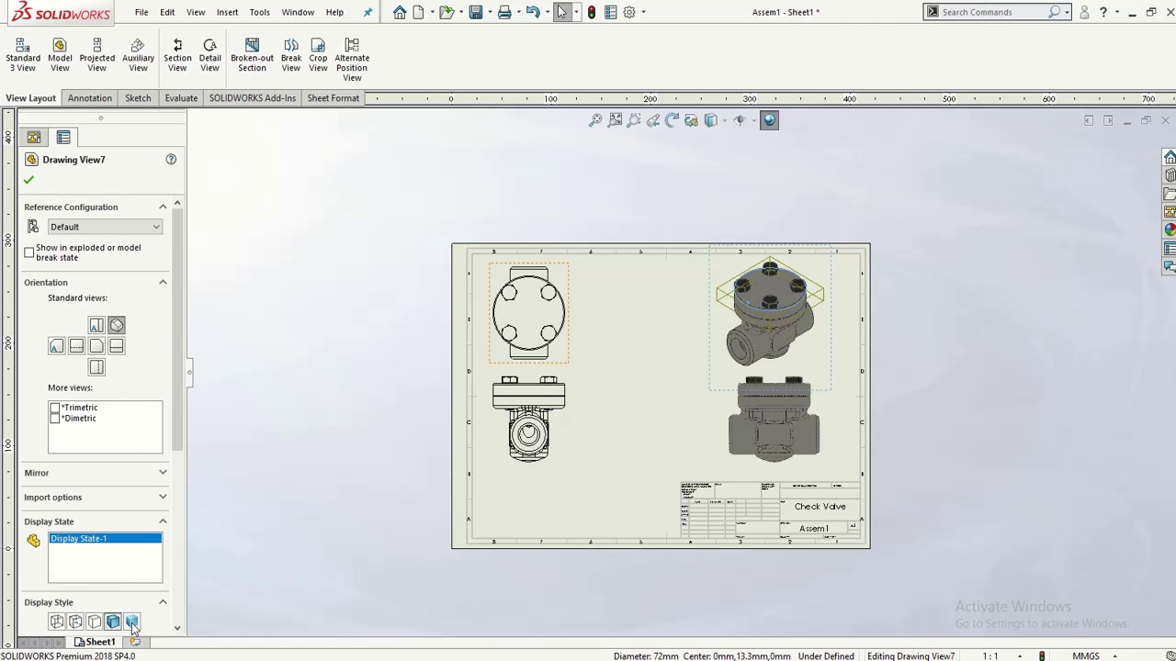
left_click(850, 435)
scroll(851, 435, "down", 3)
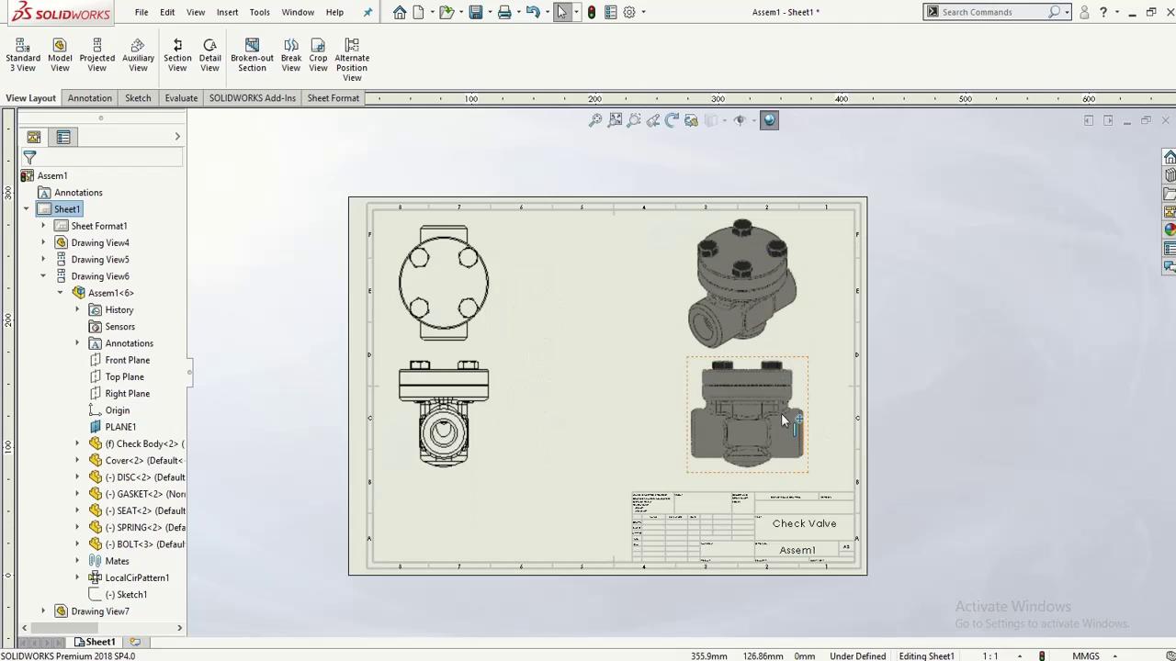
Step: Set the side view's display style back to Hidden Lines Removed and close its properties
left_click(746, 413)
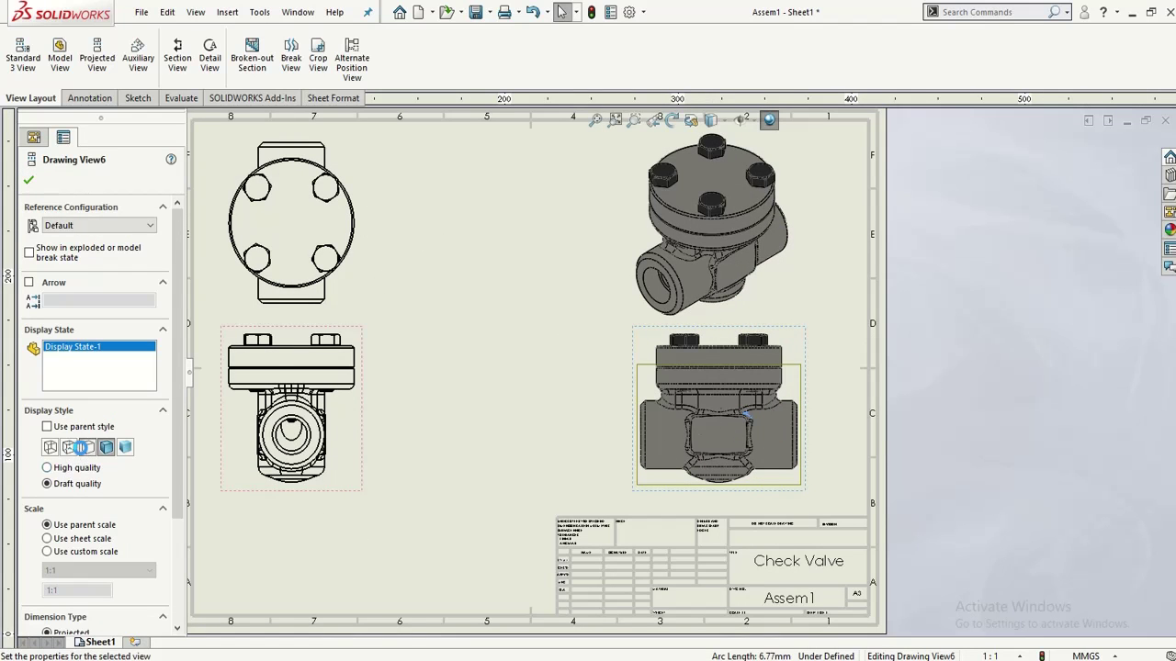
left_click(85, 448)
left_click(479, 447)
scroll(479, 449, "up", 3)
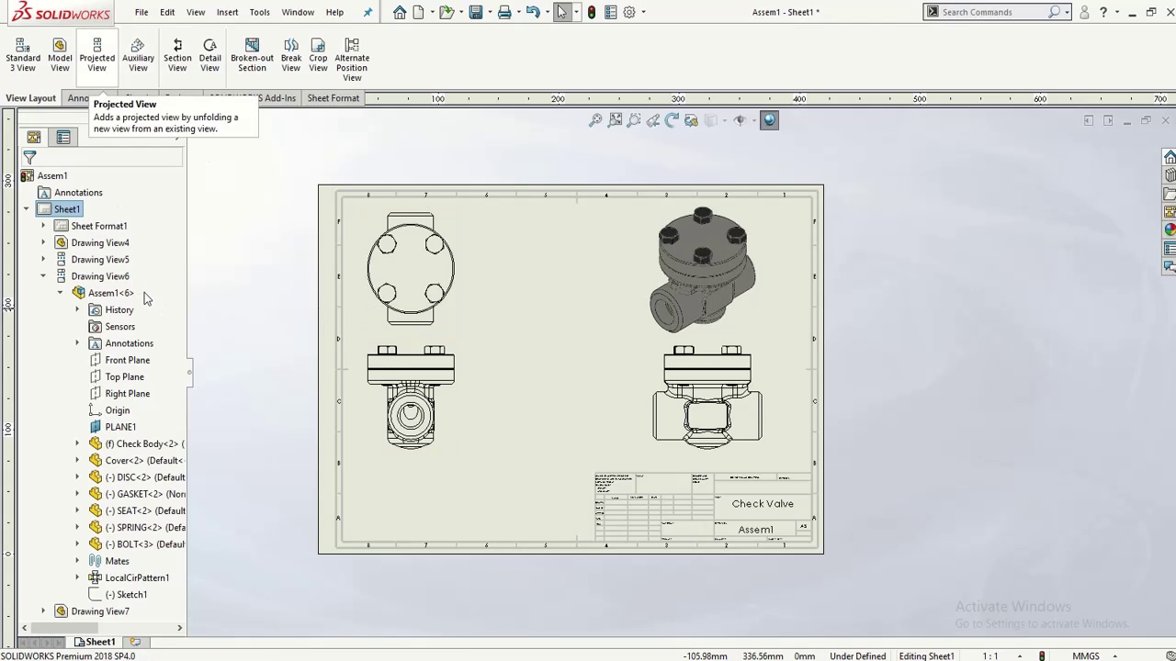
left_click(98, 62)
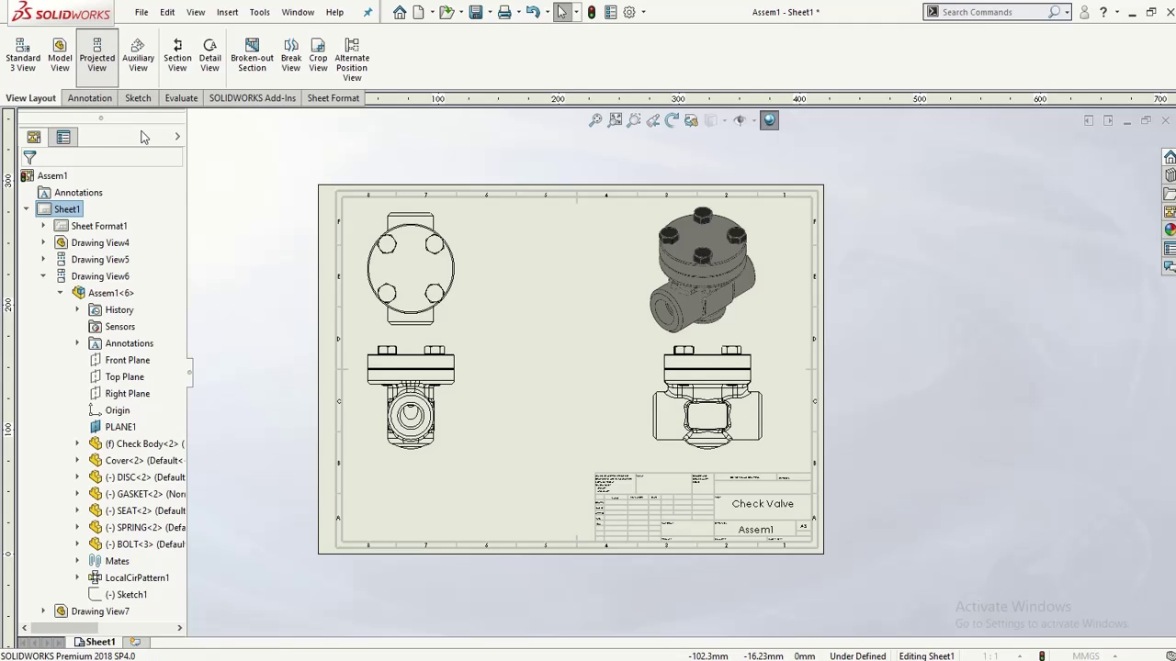
left_click(412, 415)
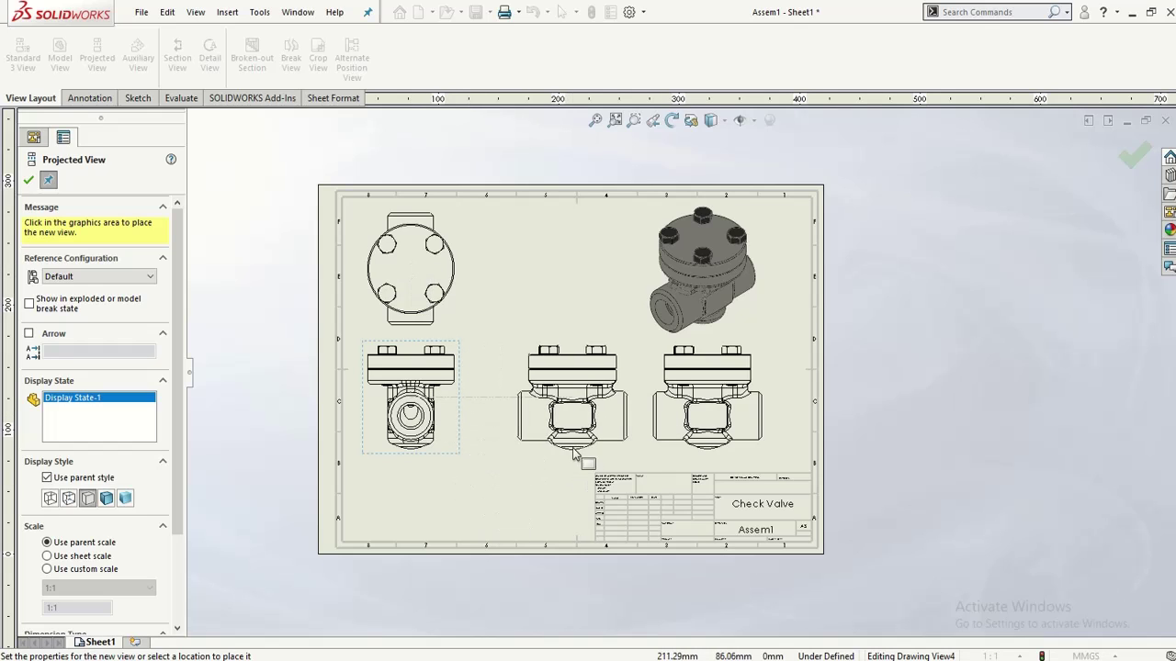
key("Escape")
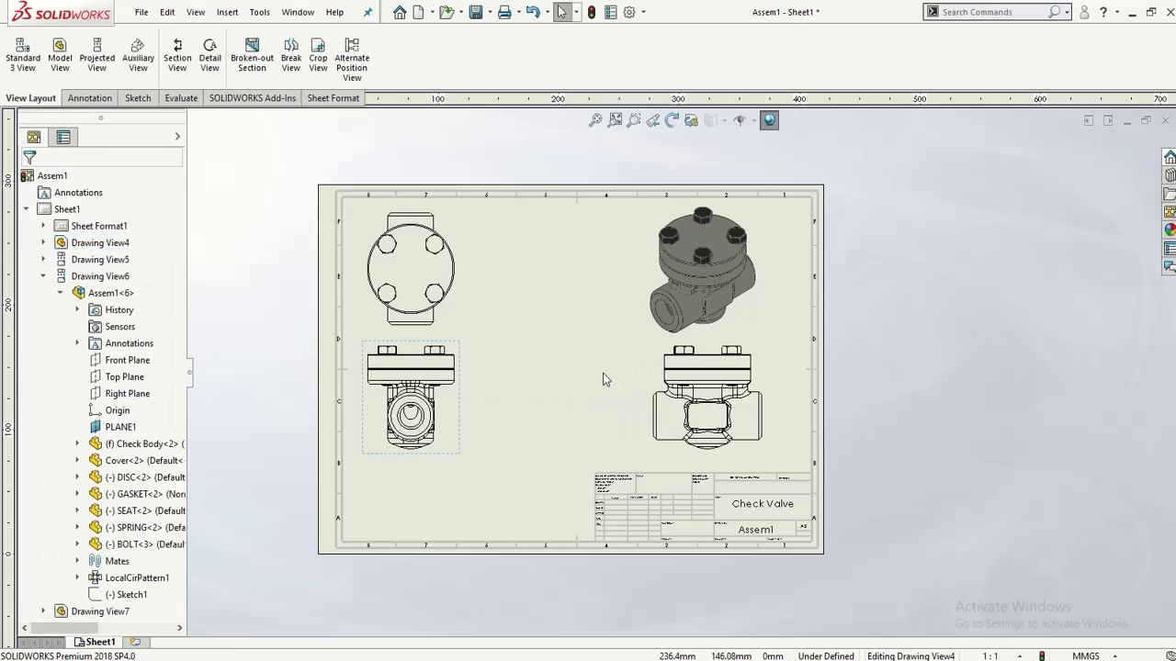
Step: Delete the shaded isometric view above the side view
left_click(629, 265)
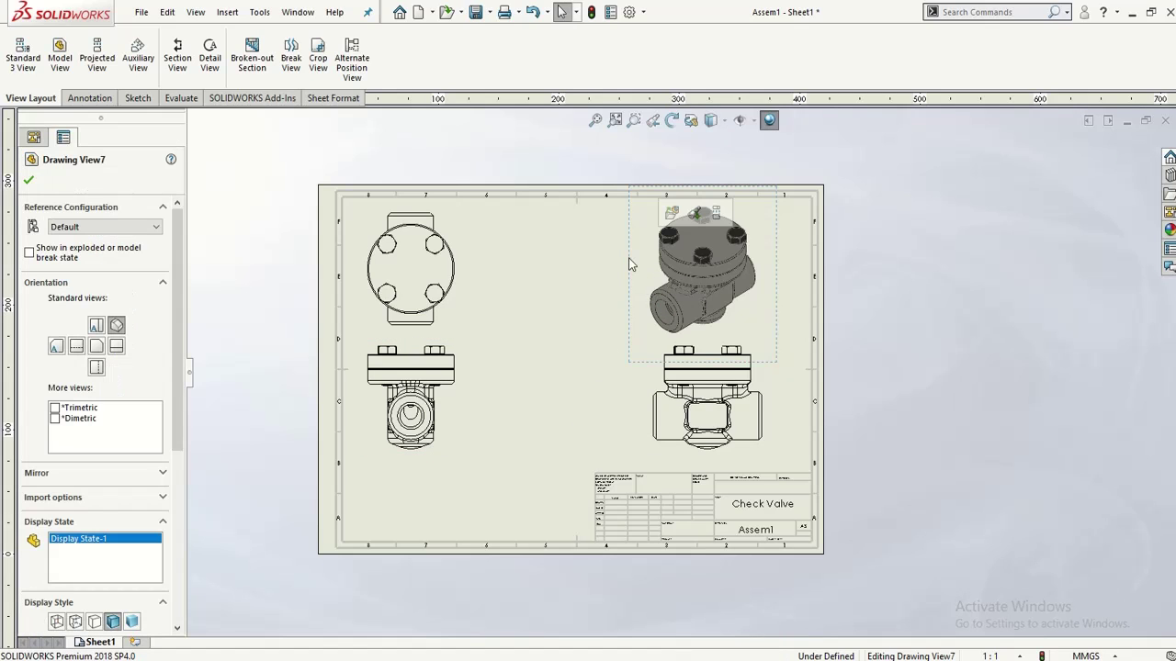
key("Delete")
left_click(680, 283)
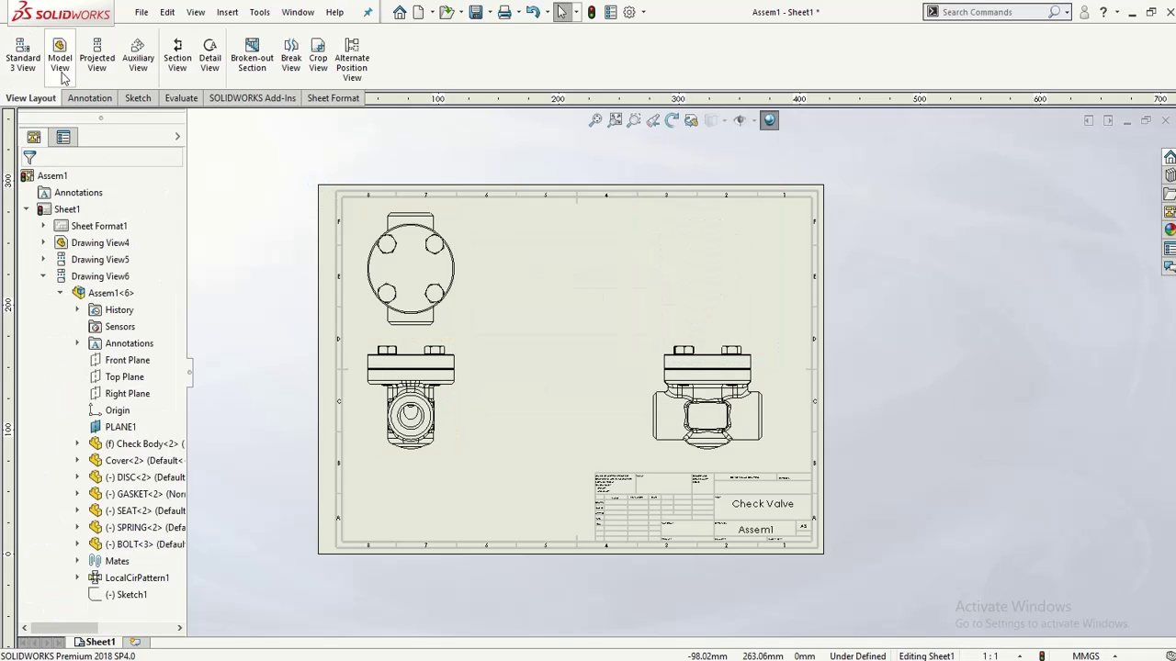
Step: Project an isometric view from the front view and place it beside the top view
left_click(97, 57)
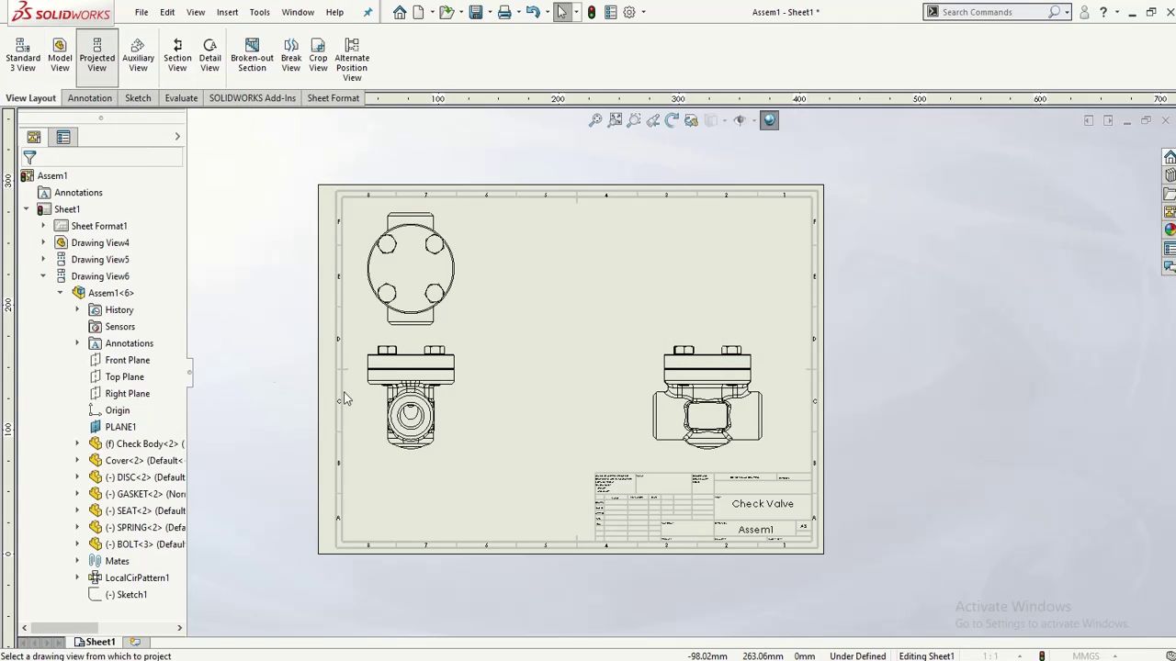
left_click(432, 395)
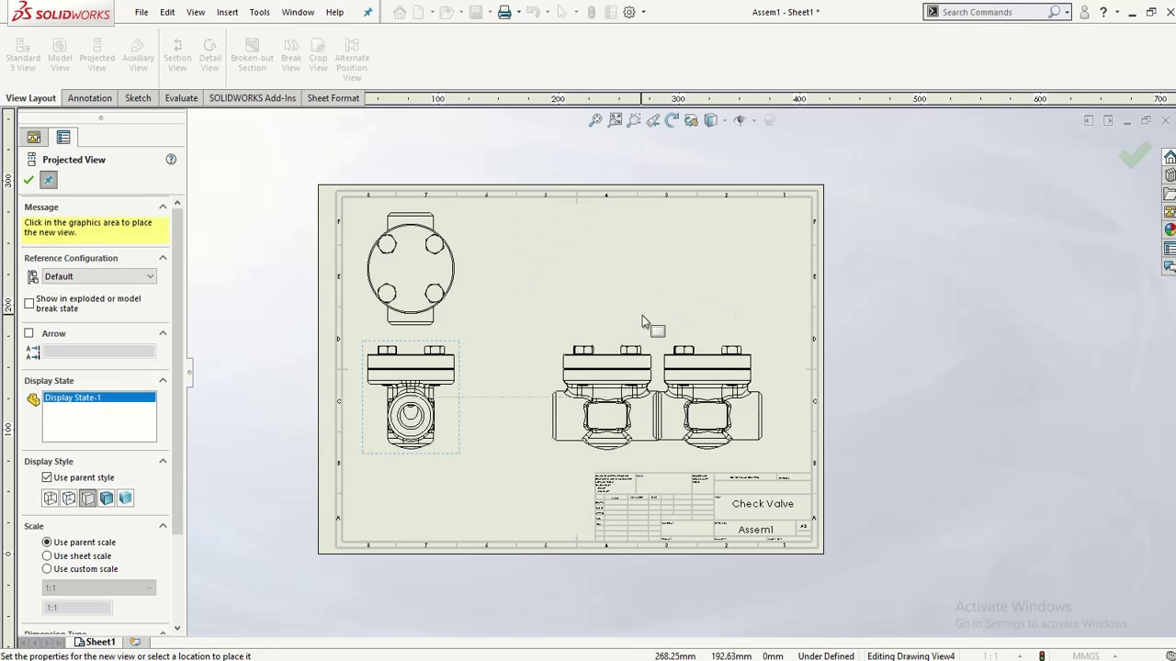
left_click(594, 322)
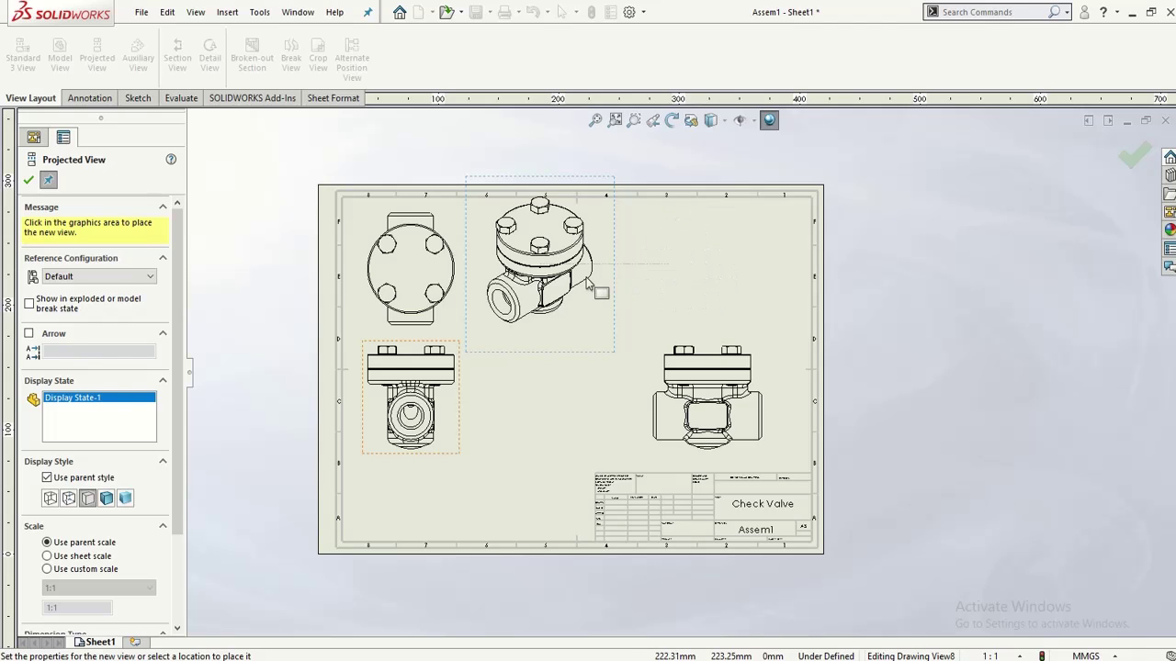
key("Escape")
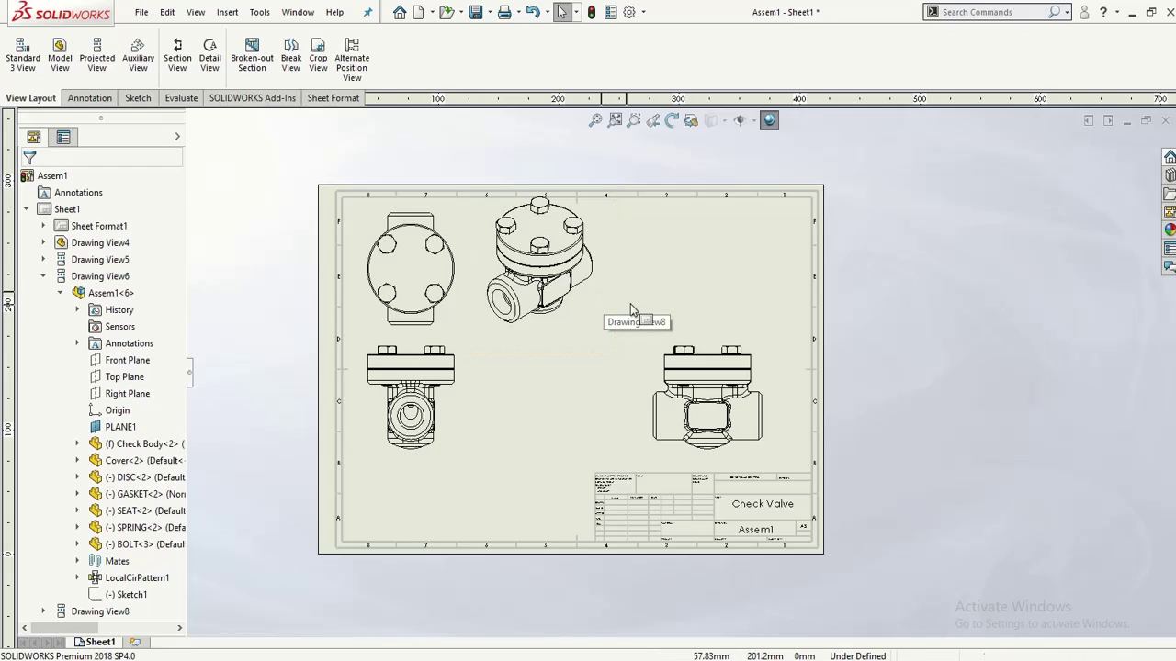
Step: Move the projected isometric view directly above the side view and close its properties
left_click(643, 296)
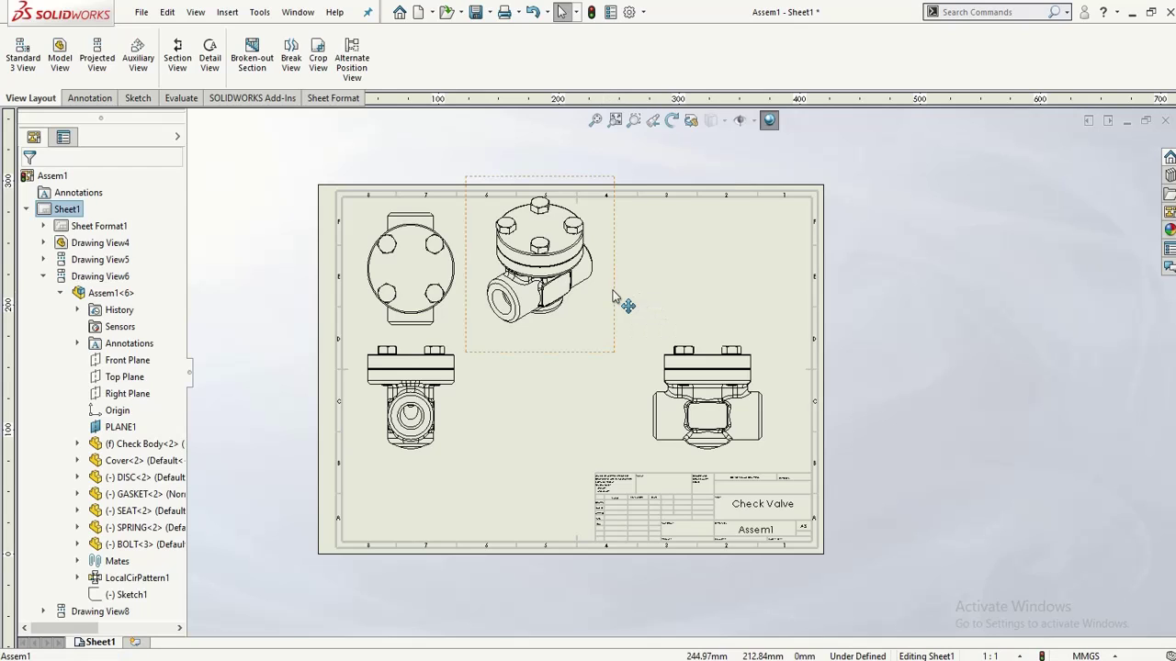
left_click(570, 292)
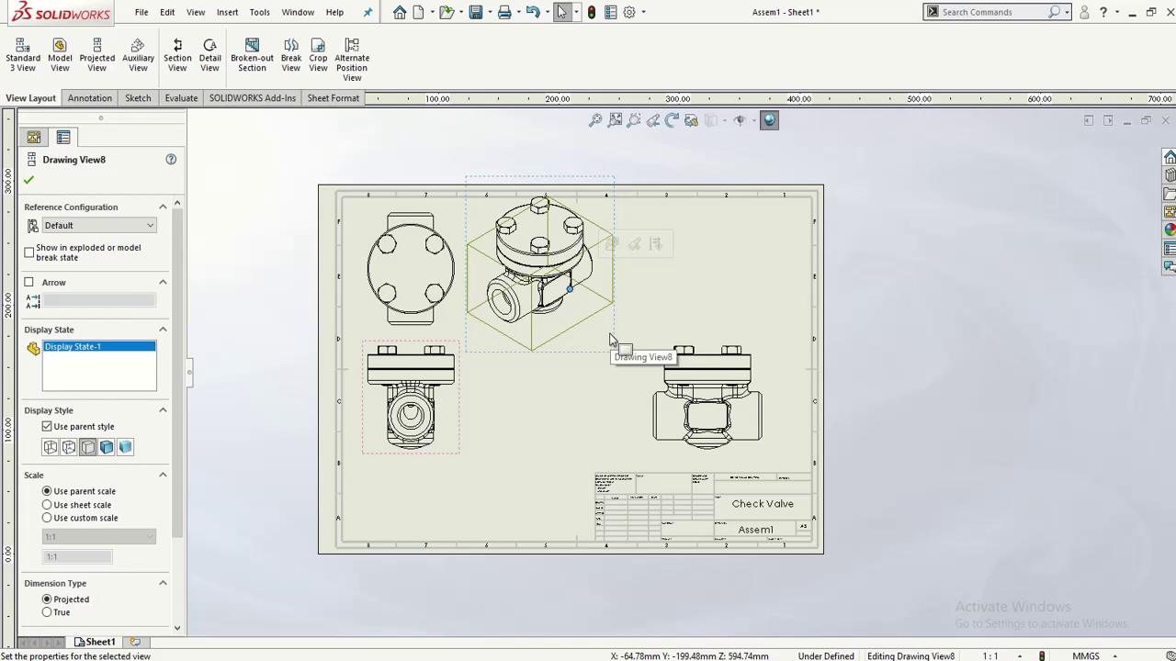
mouse_move(615, 333)
left_mouse_down()
mouse_move(768, 328)
mouse_move(778, 339)
left_mouse_up()
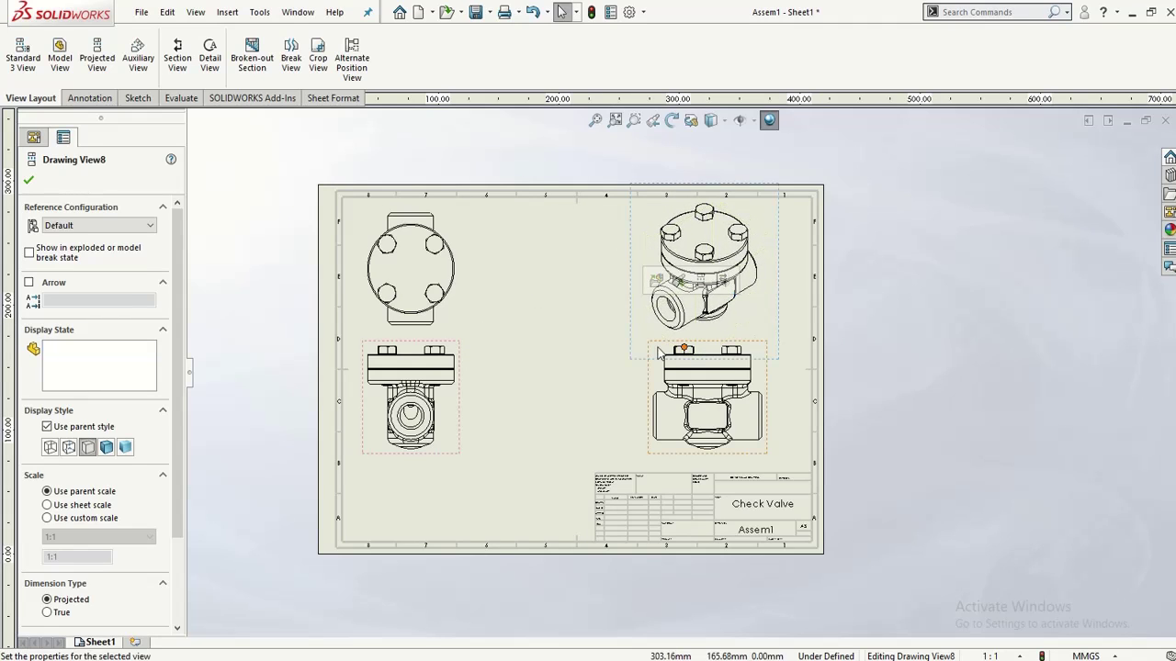
left_click(546, 356)
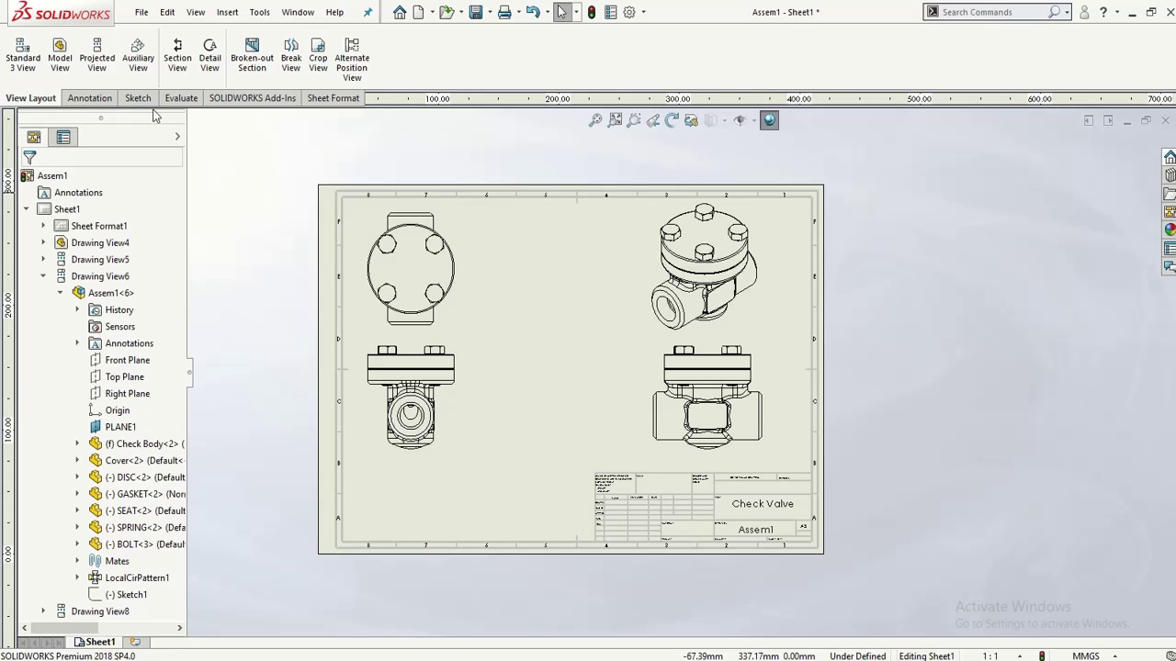
Step: Create an auxiliary view from the front view's vertical edge, with high-quality cosmetic threads, placed between the front and side views
left_click(138, 55)
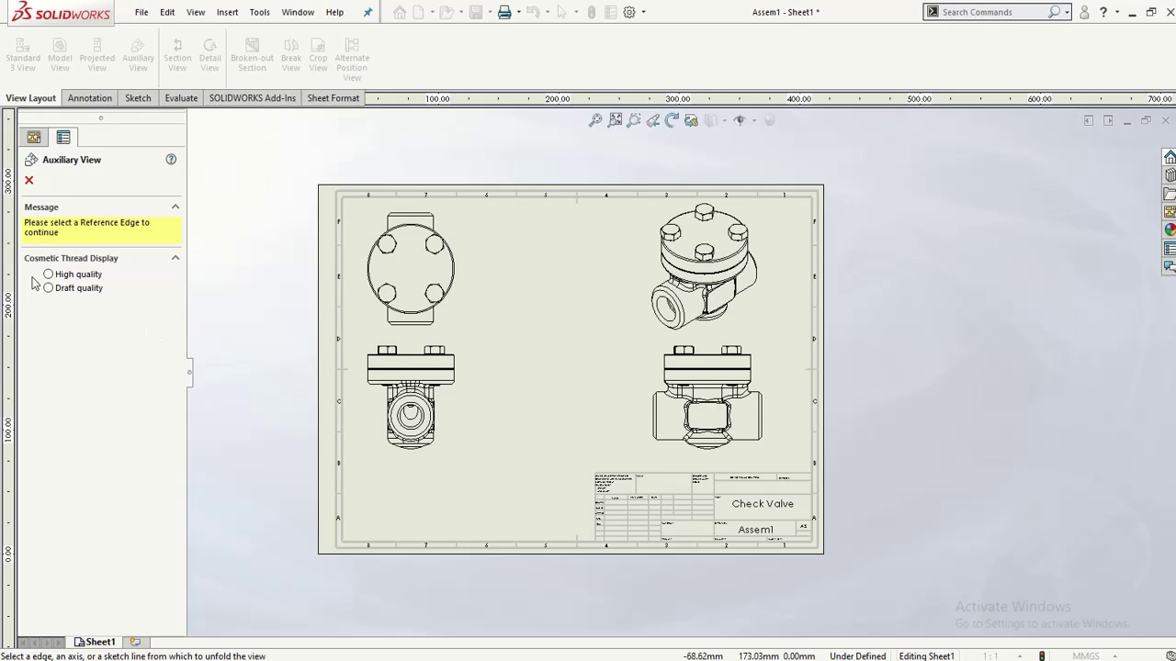
left_click(55, 276)
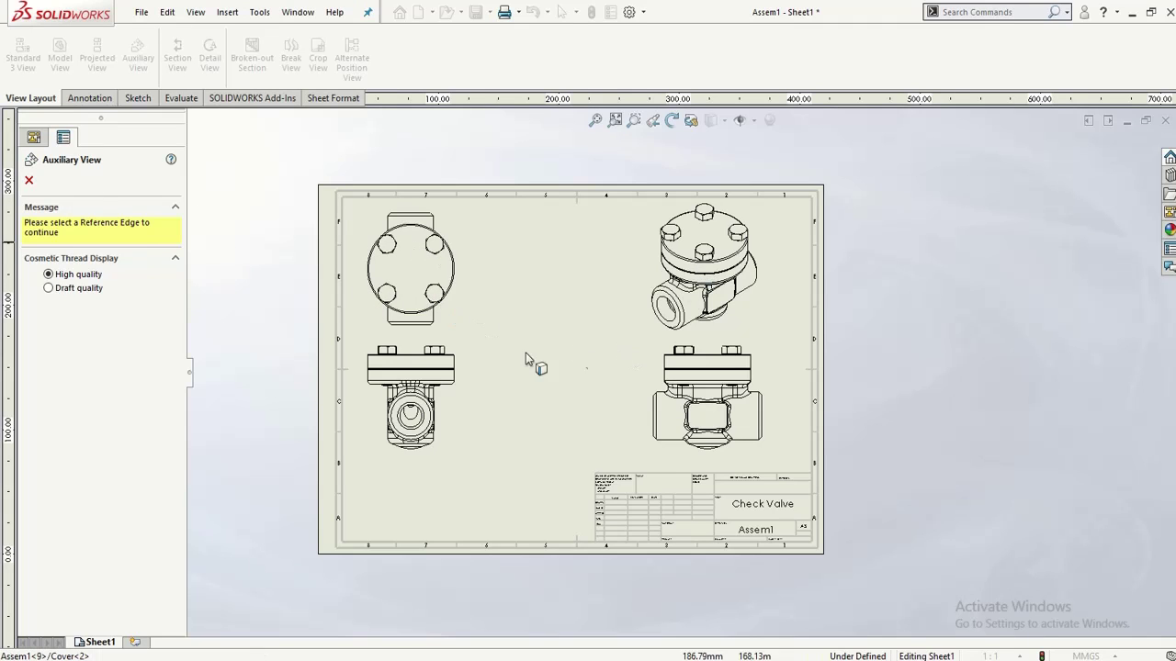
left_click(437, 415)
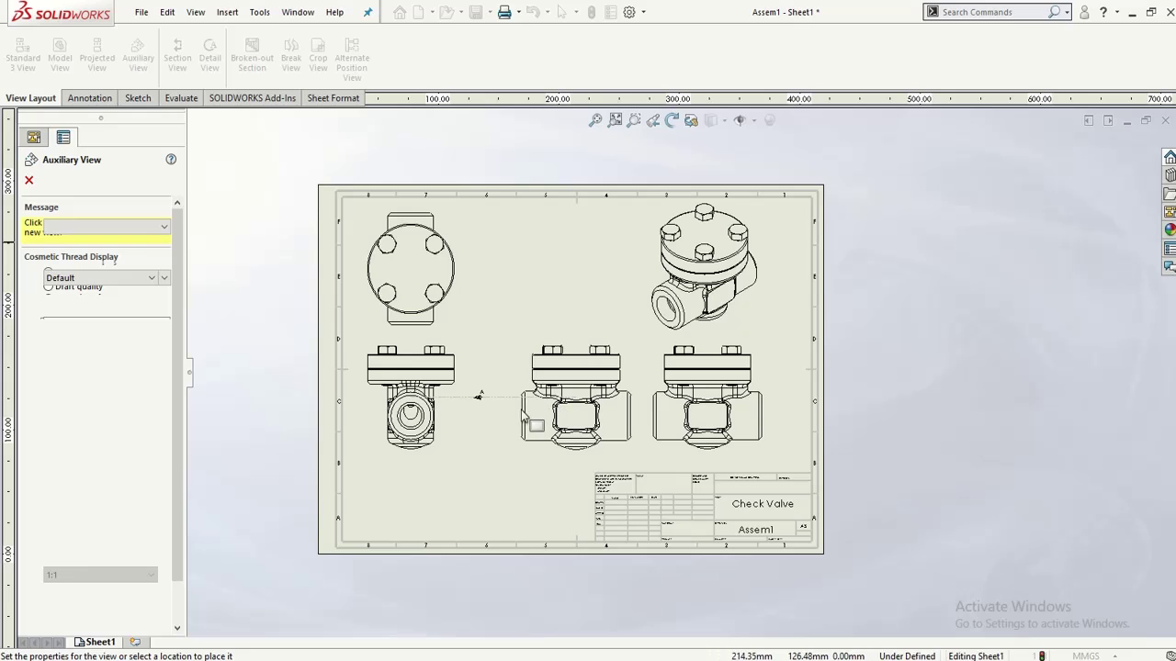
left_click(504, 417)
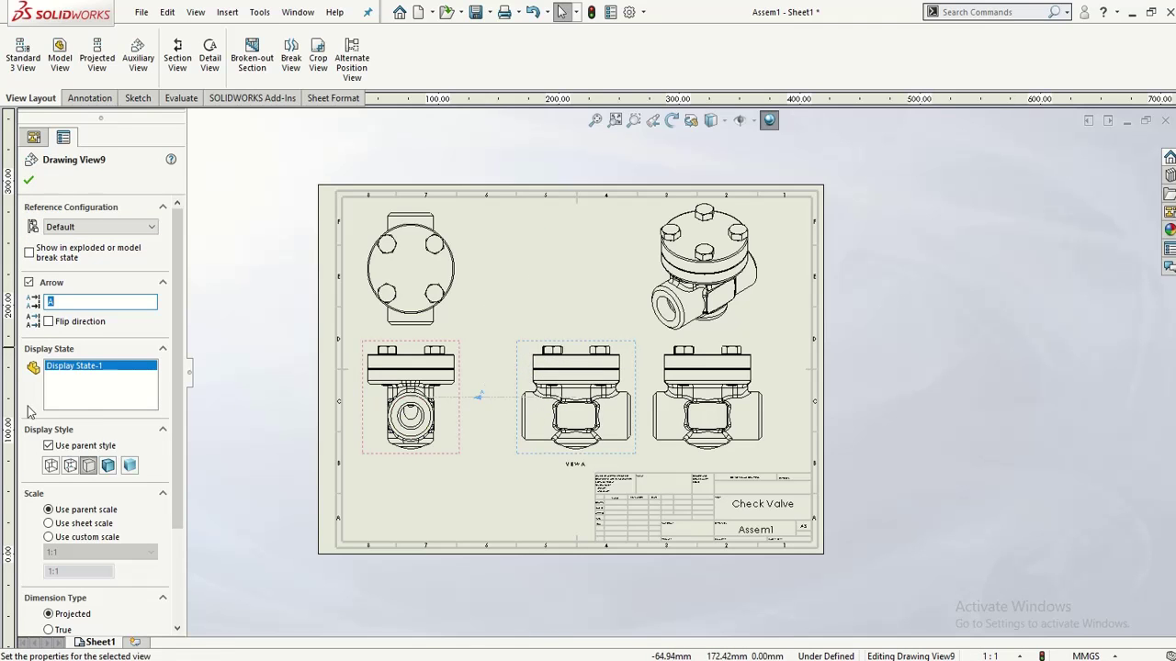
scroll(64, 501, "down", 3)
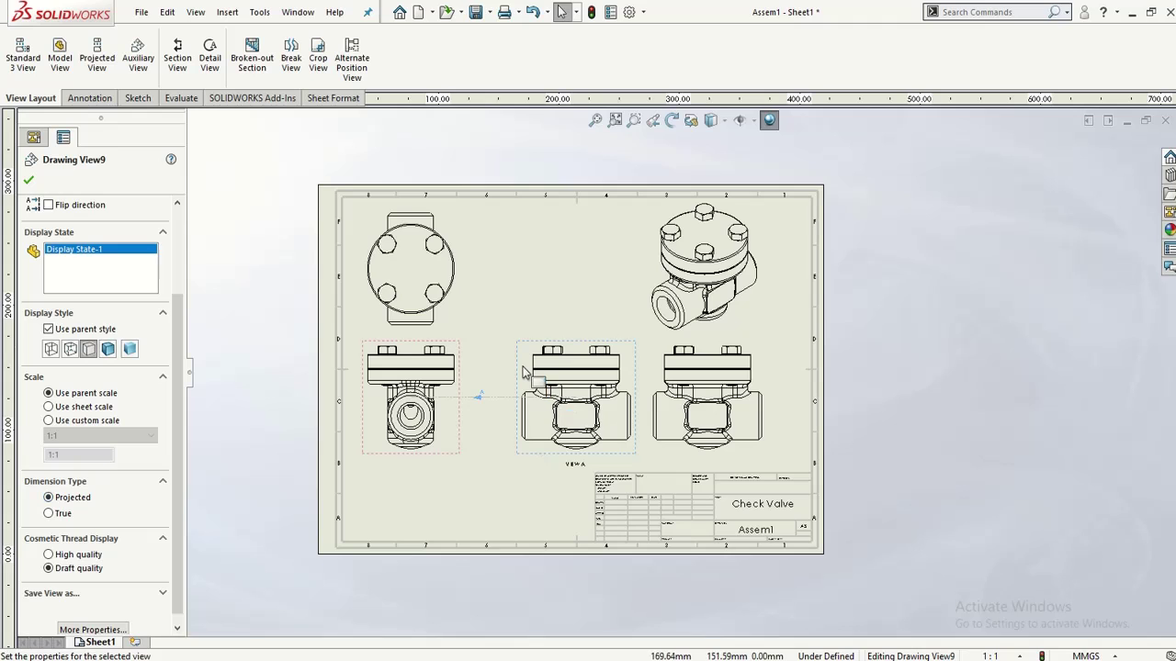
Step: Delete the auxiliary view between the front and side views
left_click(522, 371)
key("Delete")
left_click(686, 281)
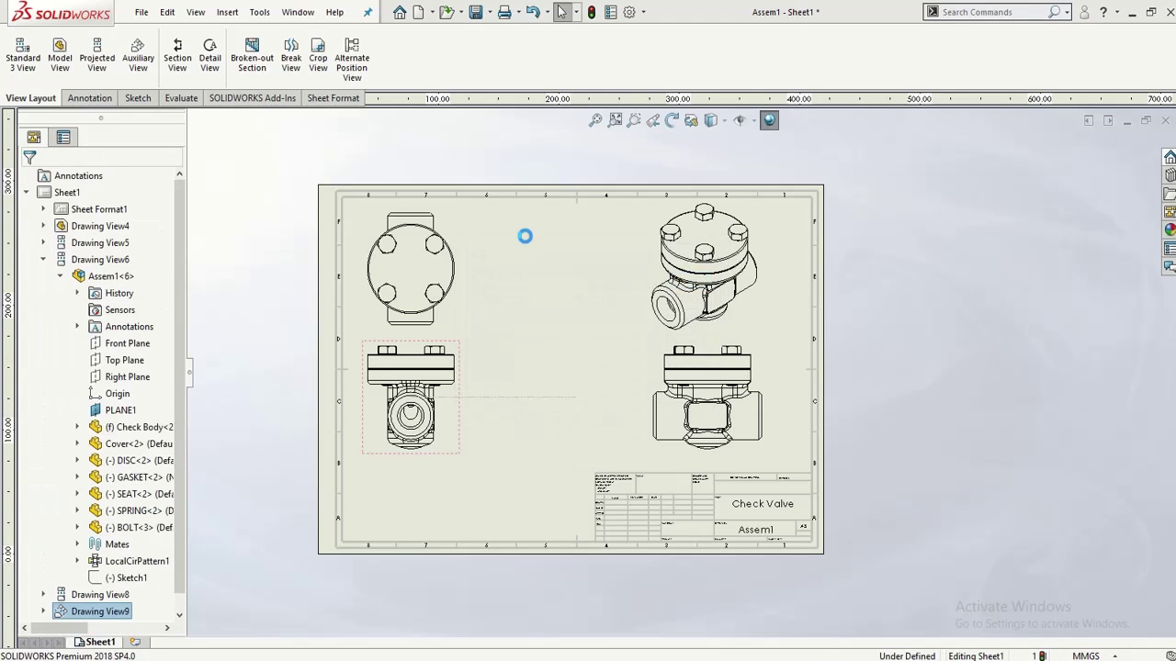
Step: Try to create an auxiliary view from an edge near the front view's flange
left_click(139, 61)
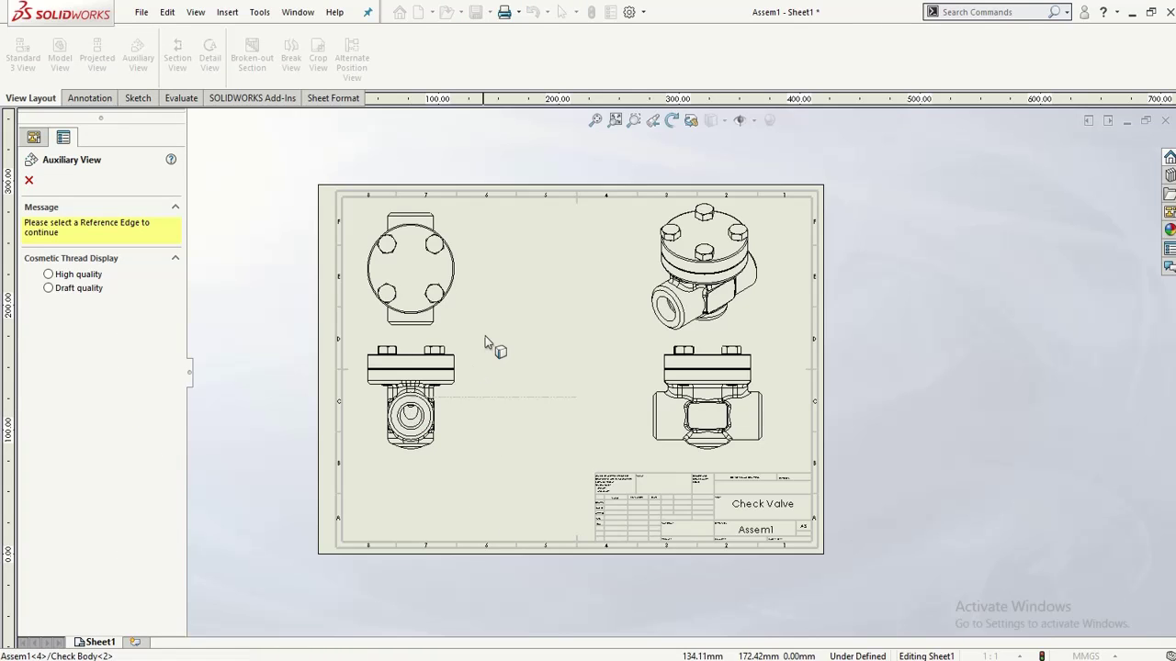
left_click(434, 375)
left_click(677, 339)
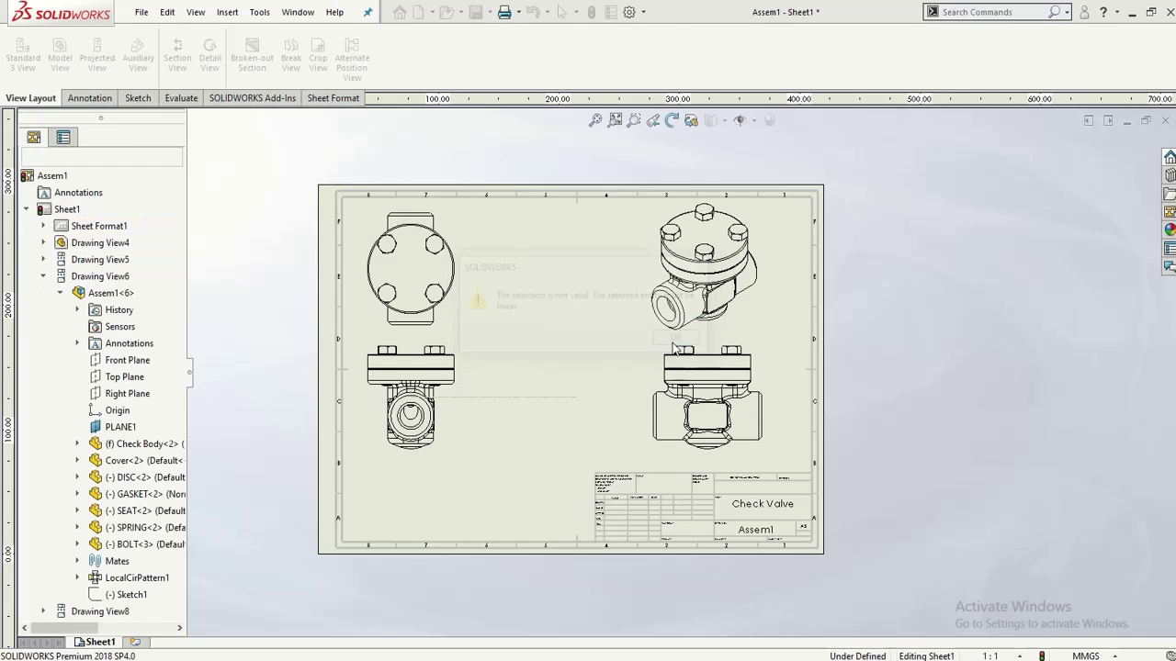
Step: Sketch a diagonal line about 179 mm long at about 41° across the front view
scroll(441, 347, "up", 1)
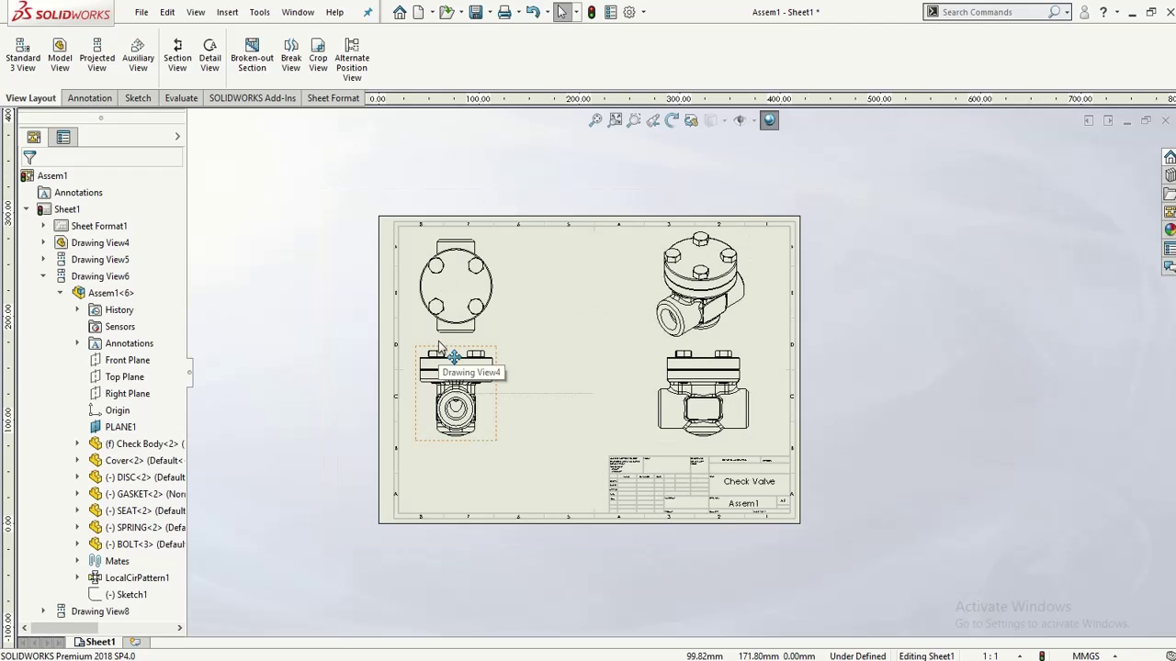
scroll(439, 348, "down", 2)
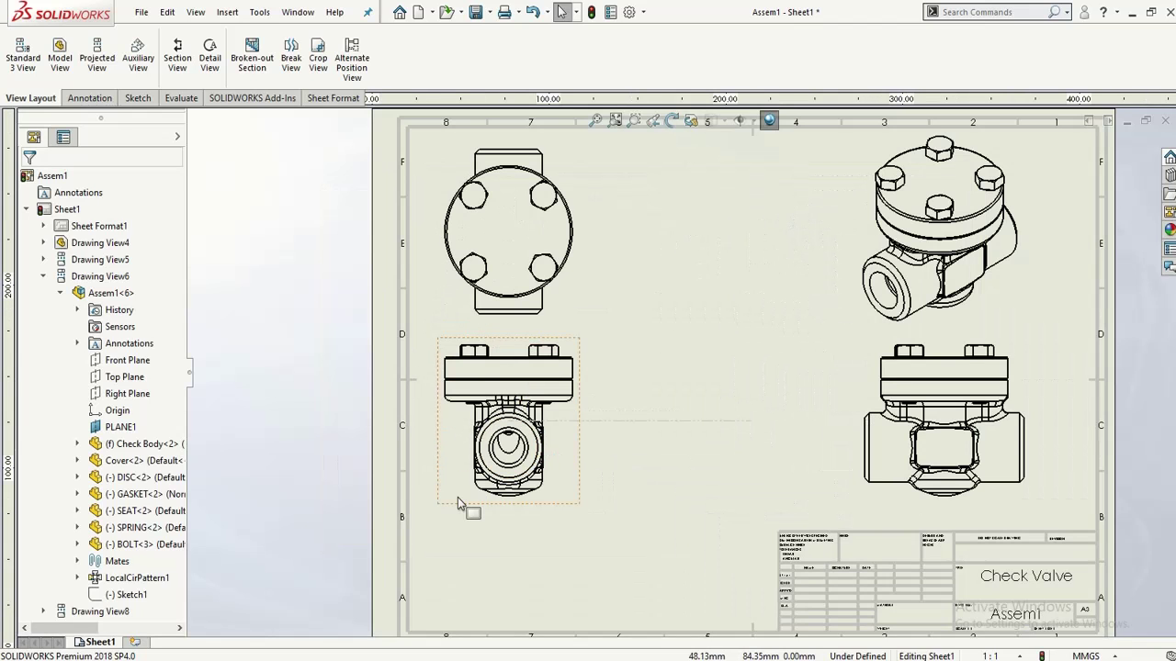
scroll(457, 497, "up", 1)
scroll(522, 441, "down", 1)
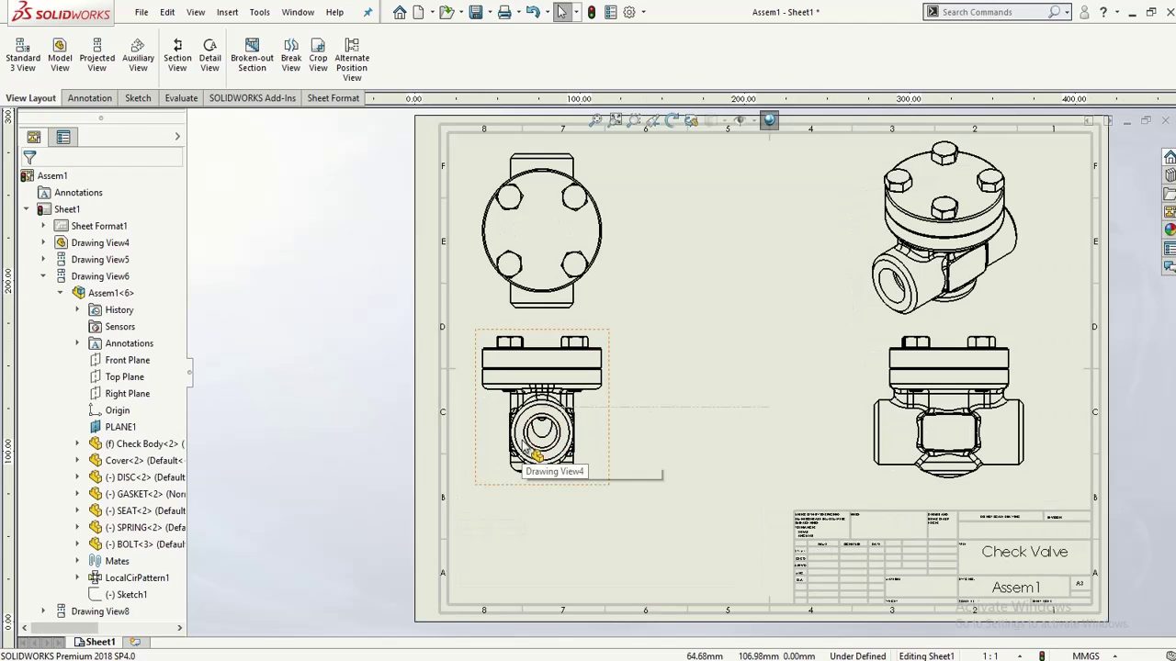
left_click(90, 99)
left_click(138, 98)
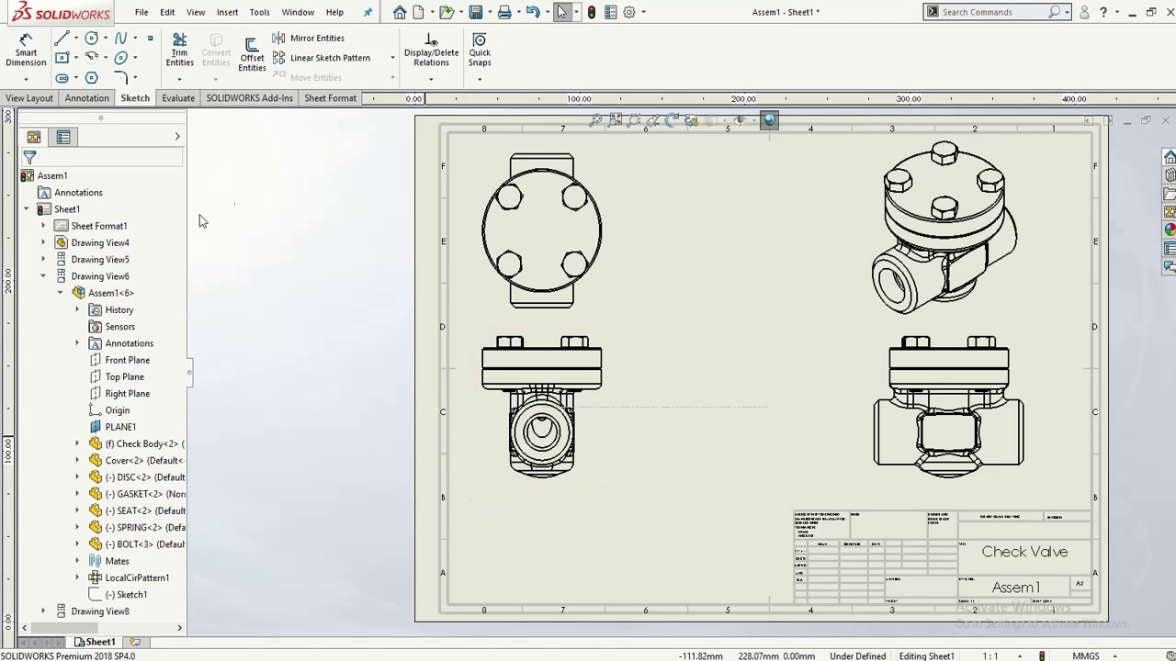
left_click(63, 39)
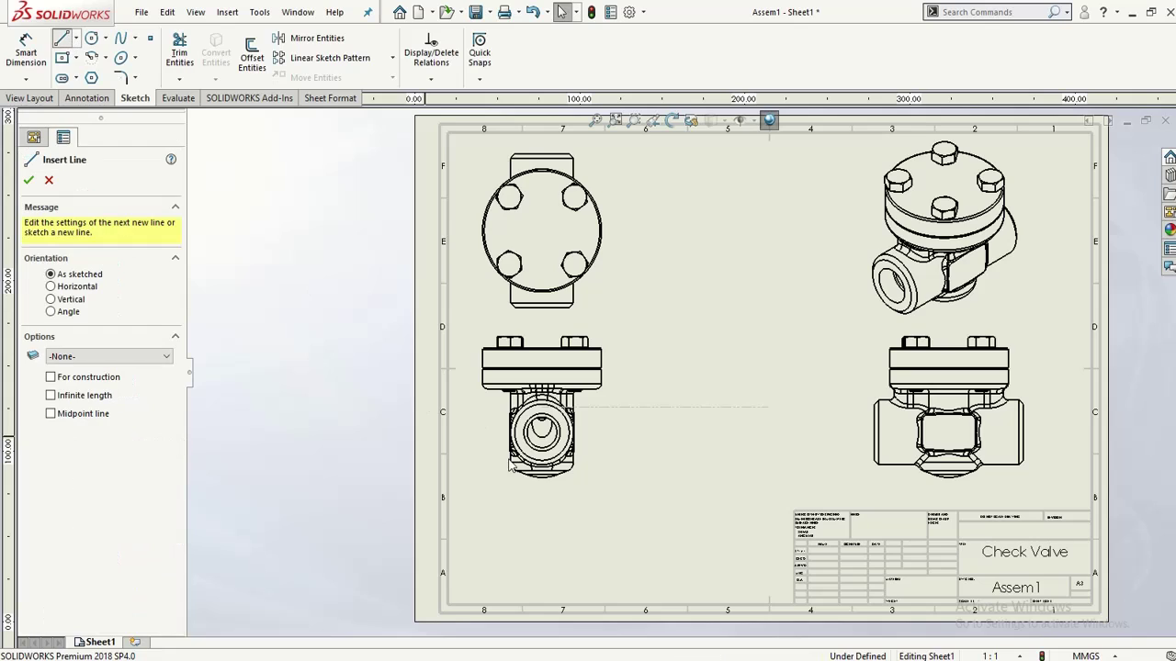
left_click(466, 494)
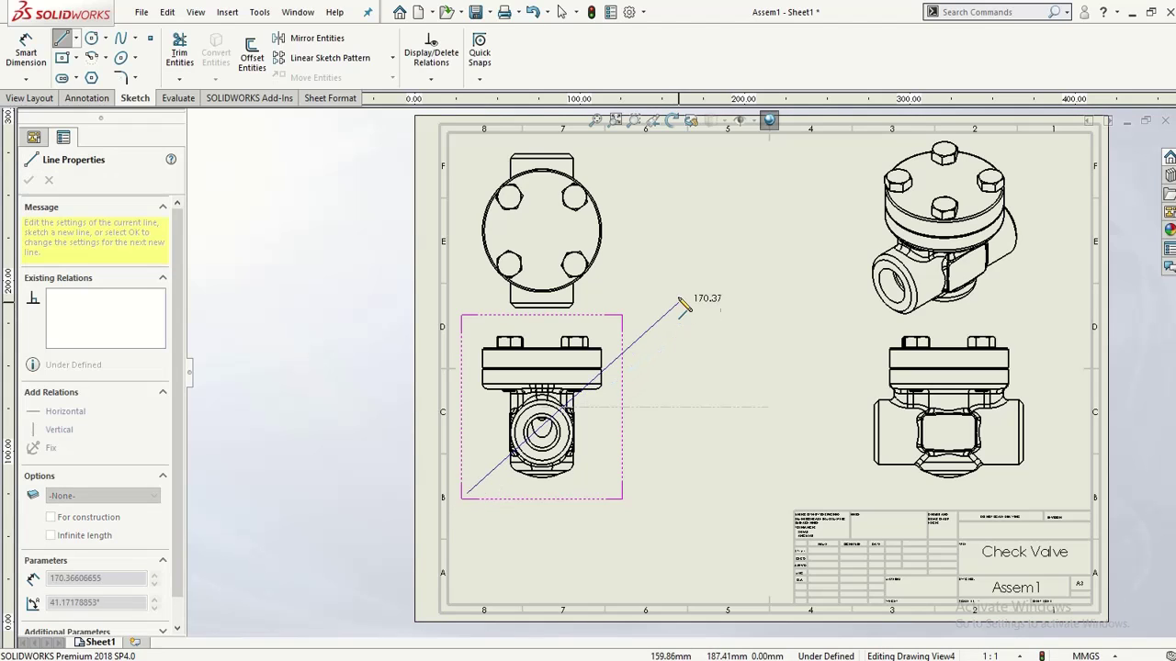
left_click(688, 292)
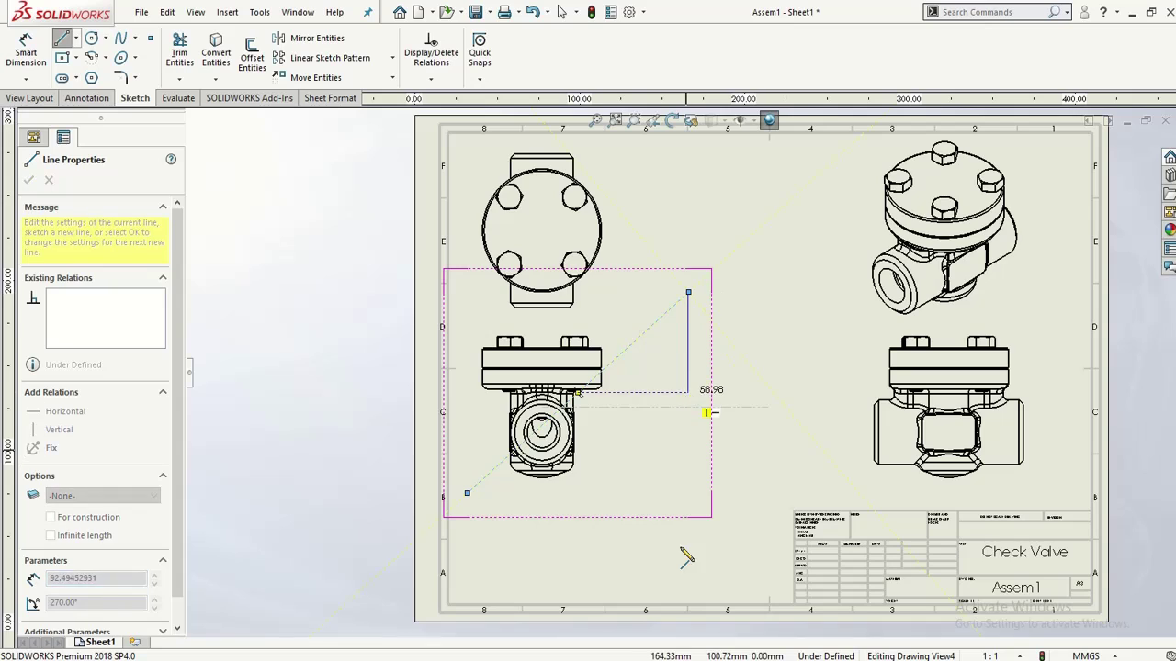
key("Escape")
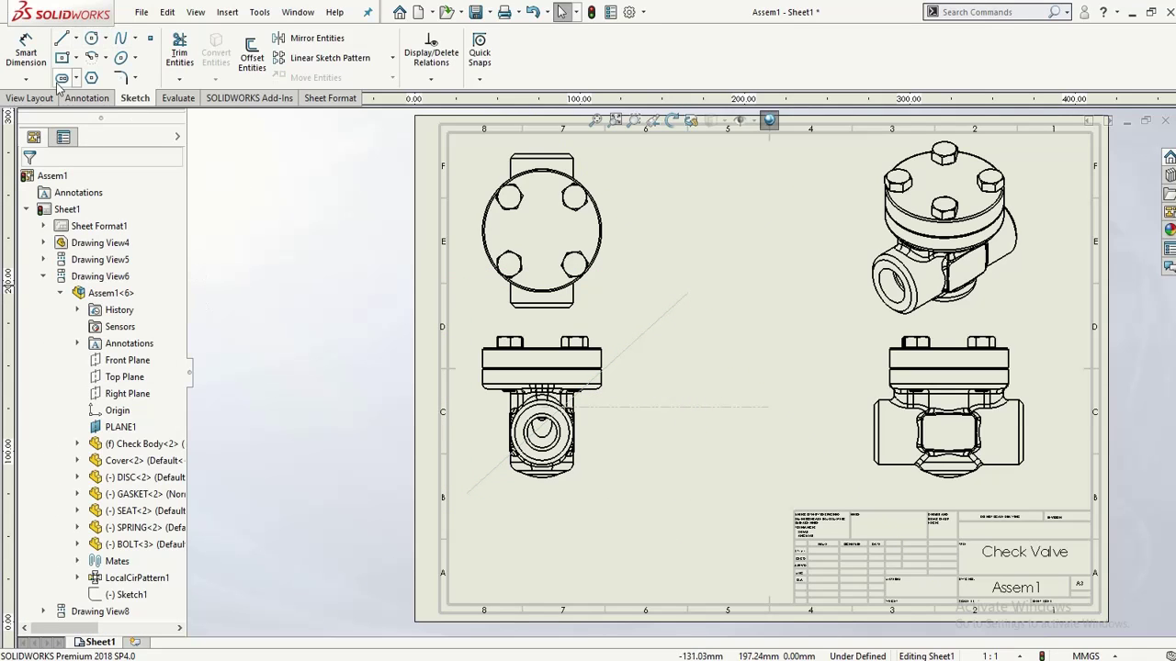
Step: Try to create an auxiliary view from an edge at the lower right of the front view's valve body
left_click(29, 97)
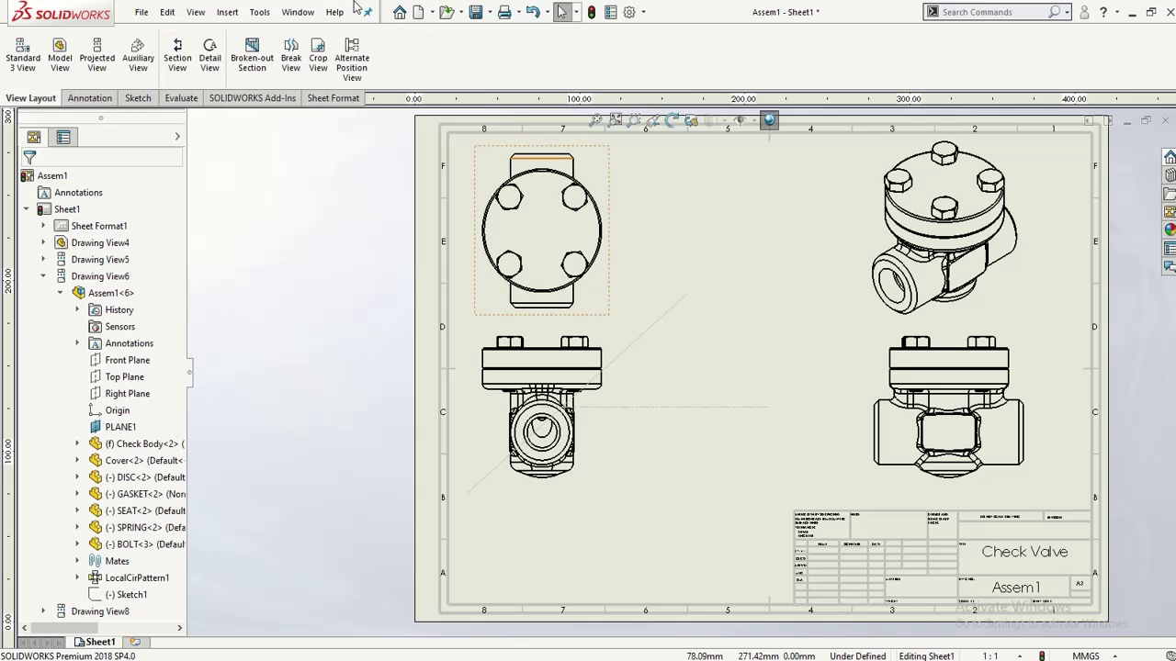
mouse_move(492, 5)
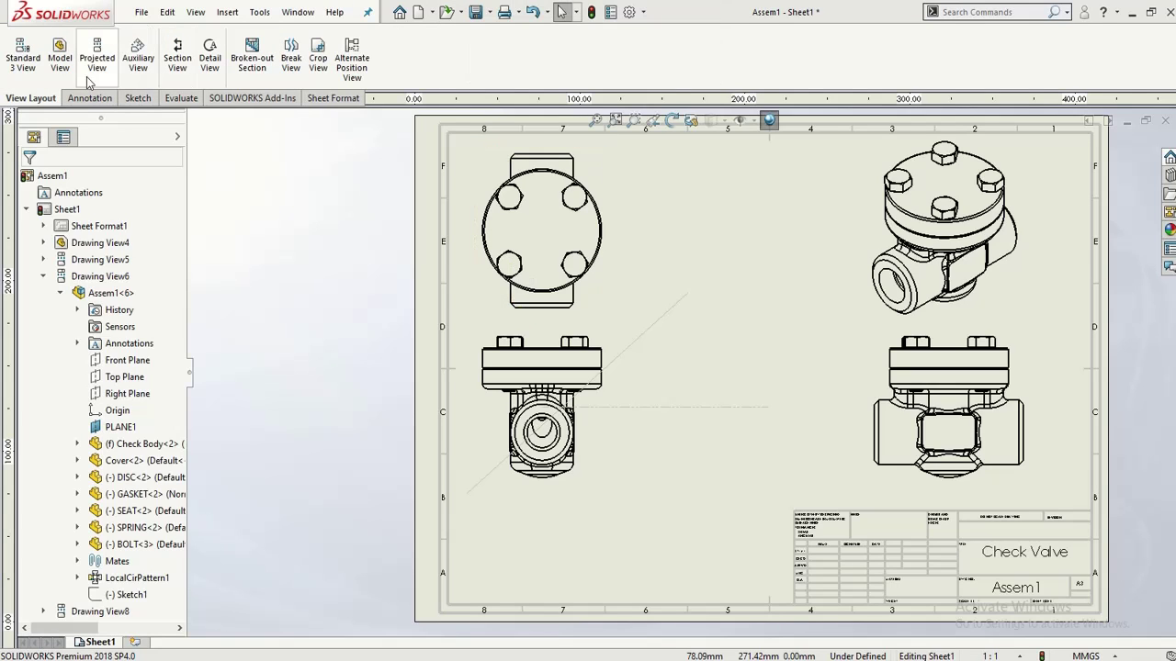
left_click(138, 57)
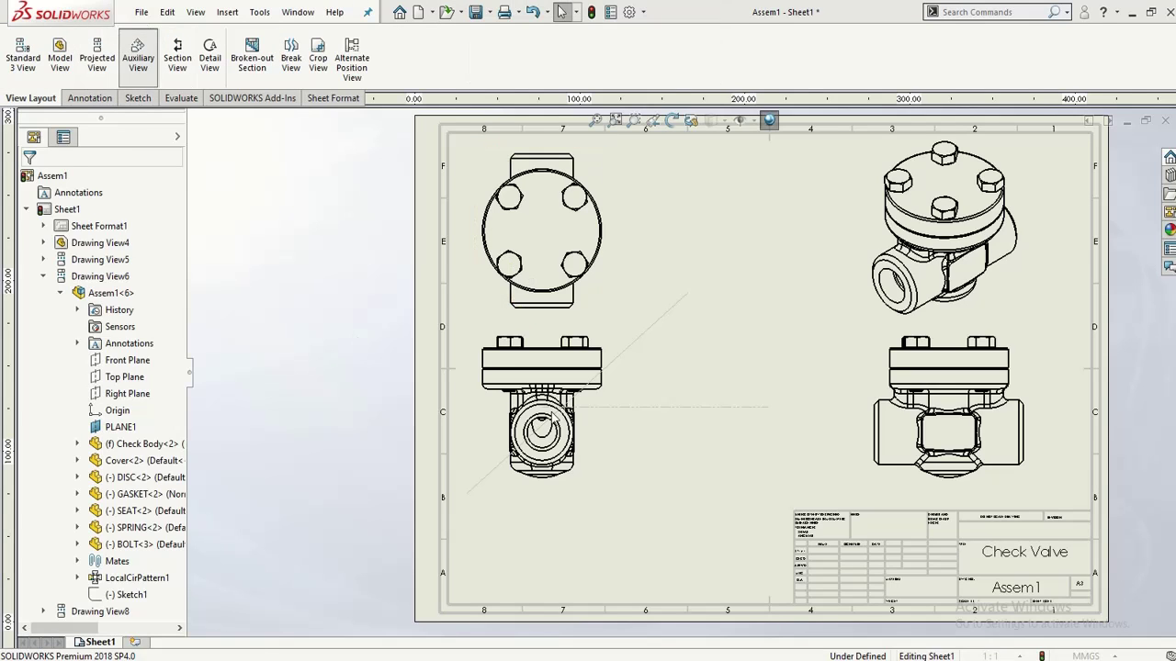
left_click(573, 463)
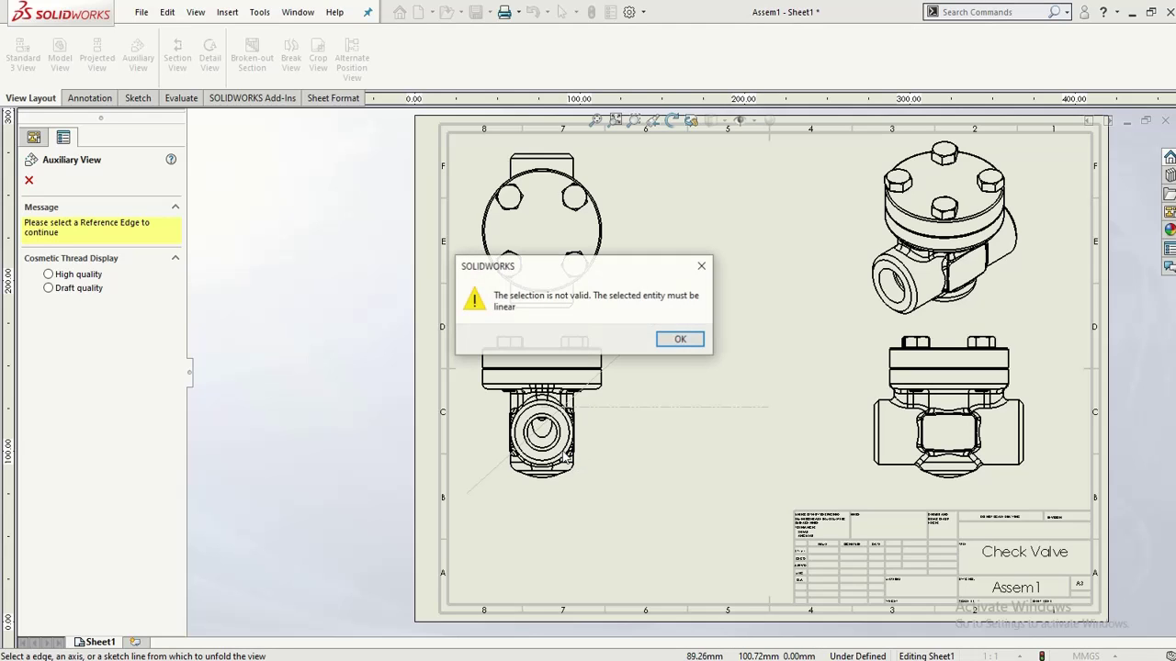
left_click(677, 339)
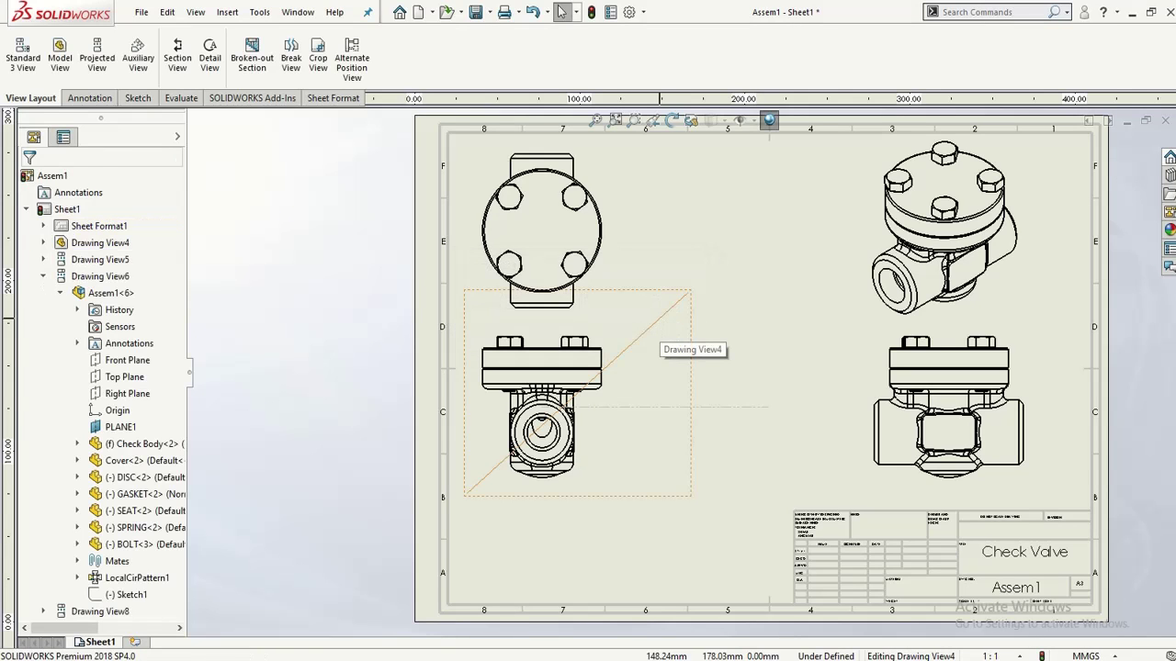
left_click(643, 334)
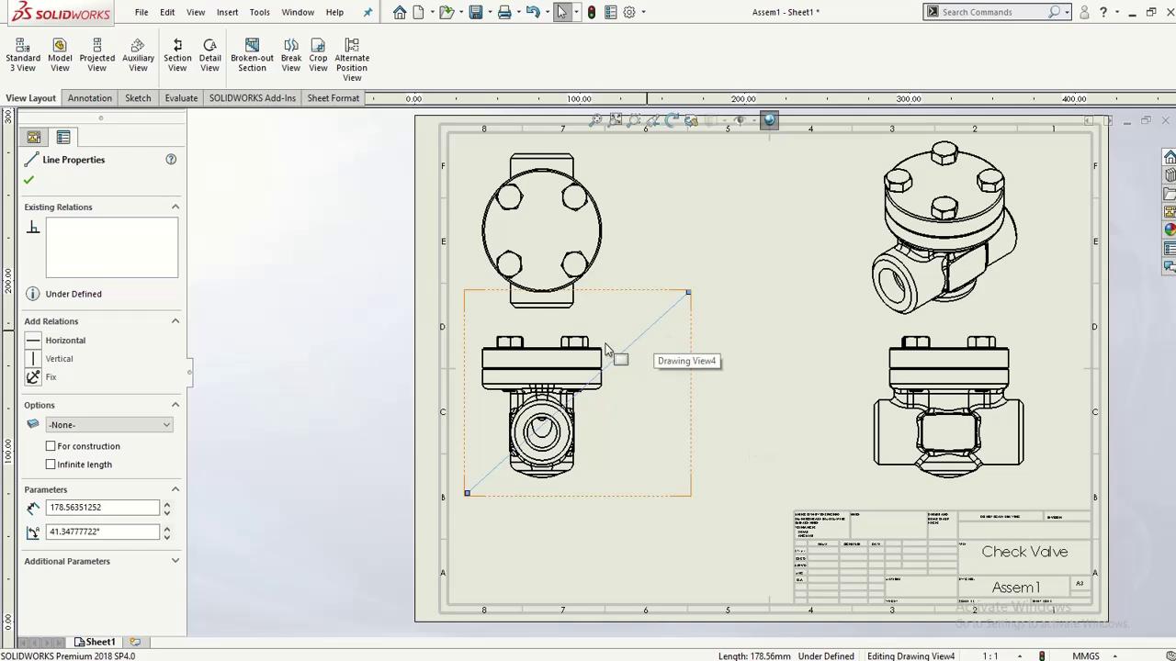
key("Escape")
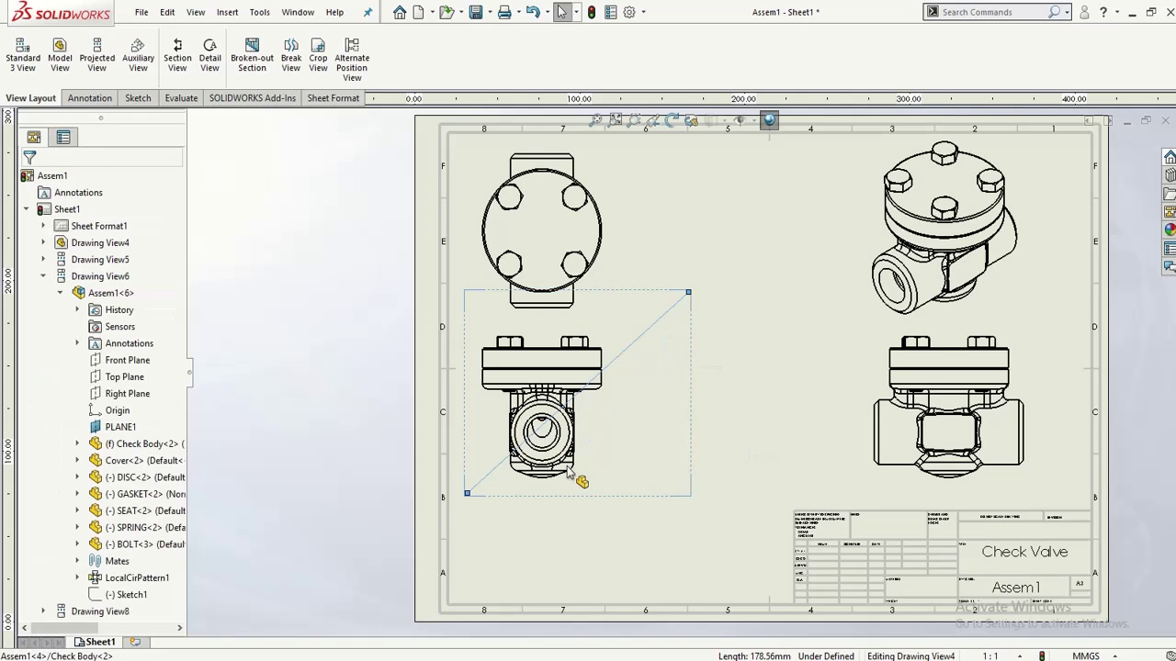
left_click(593, 479)
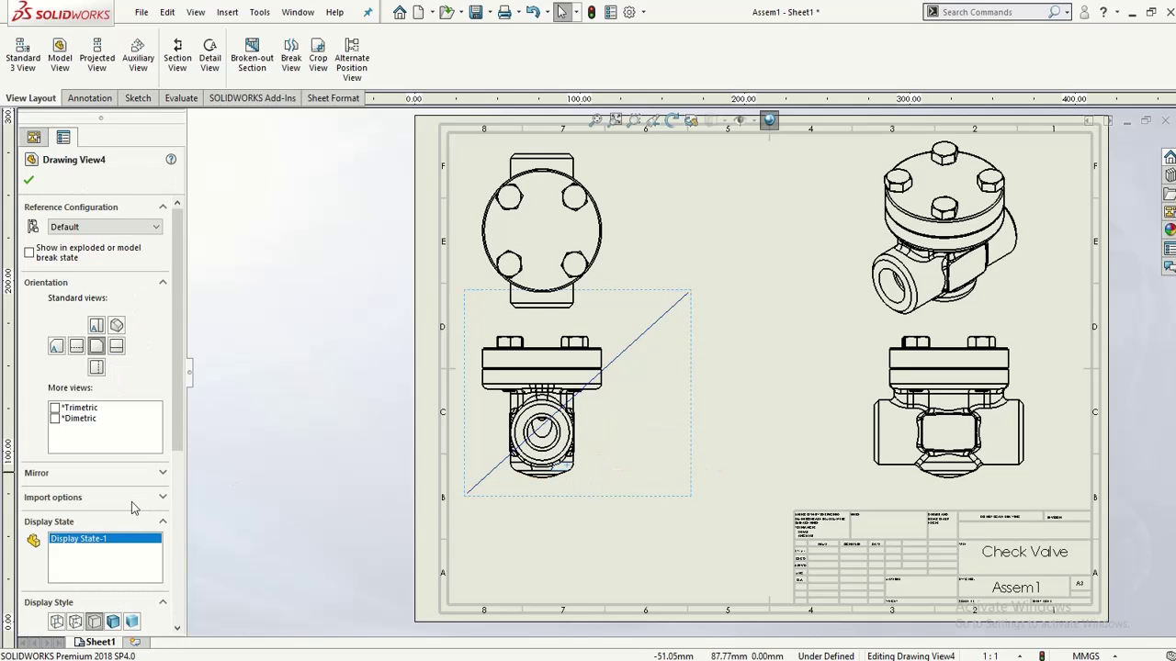
scroll(118, 542, "down", 3)
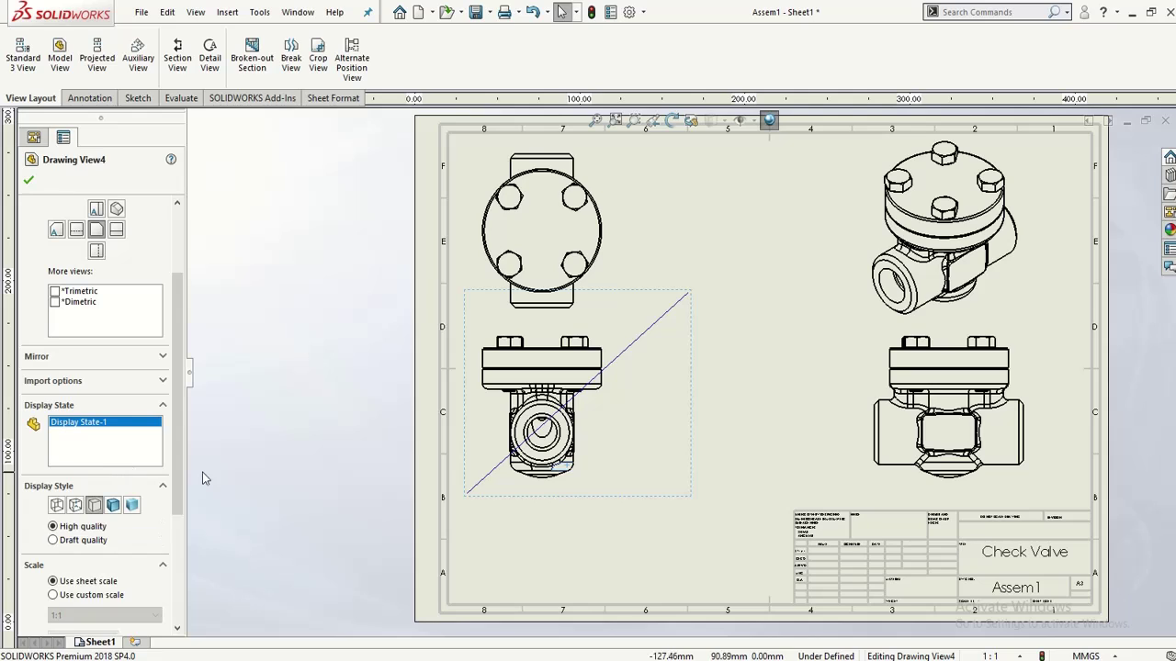
left_click(659, 326)
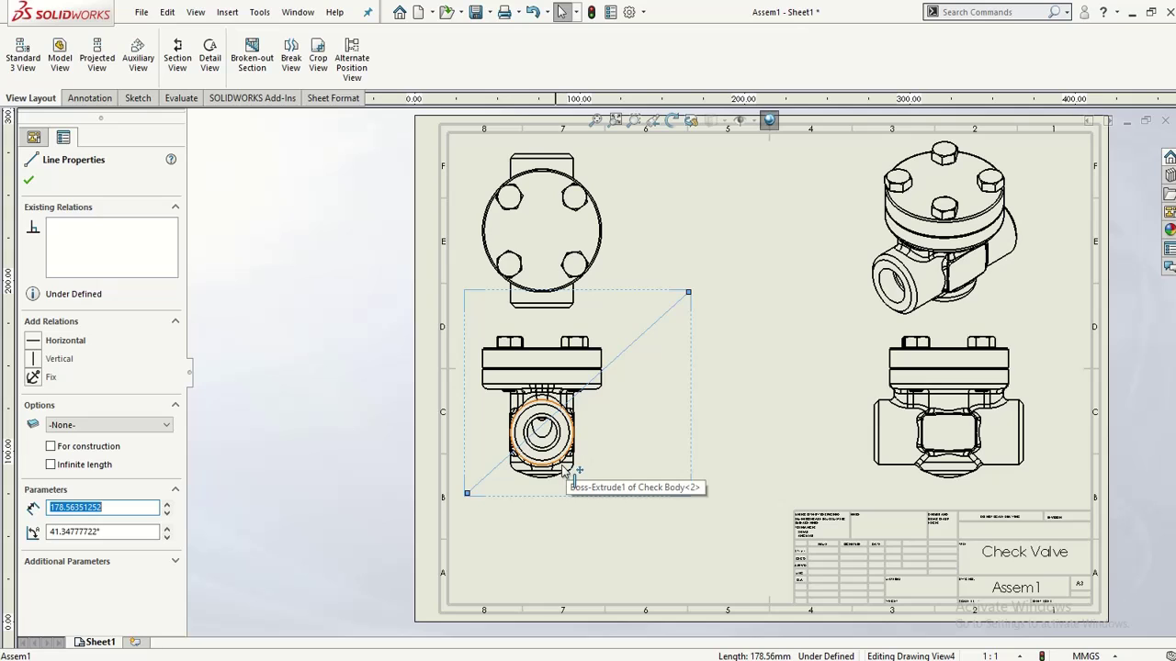
Step: Try to create an auxiliary view of the front view using the diagonal sketch line as the reference edge
left_click(507, 390)
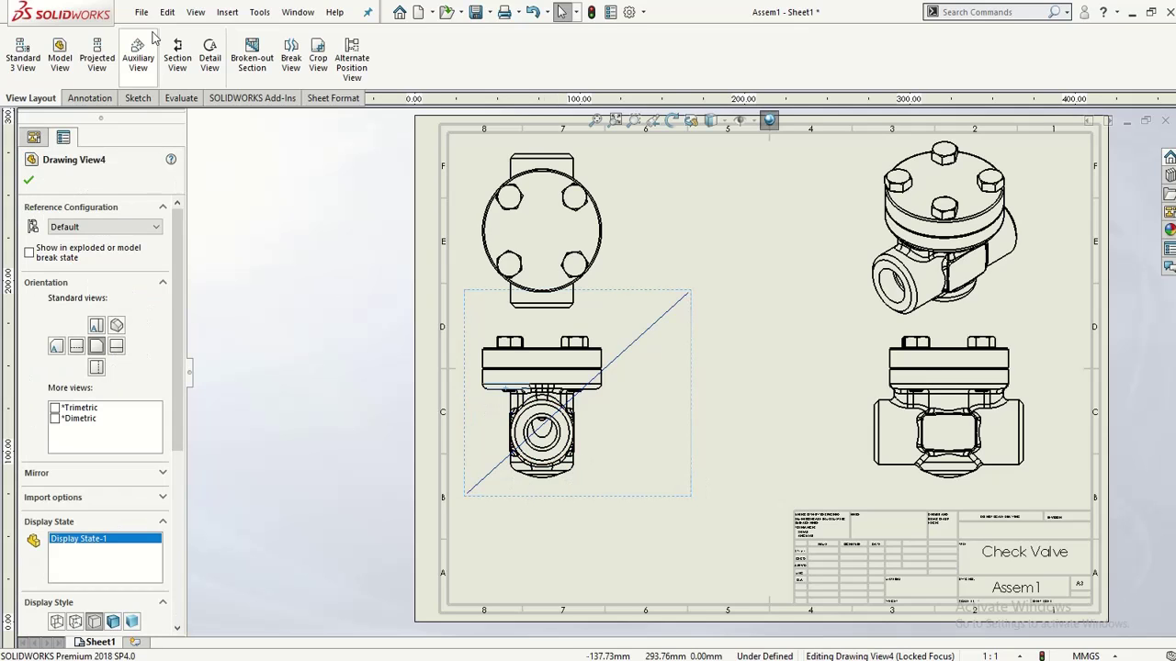
left_click(152, 60)
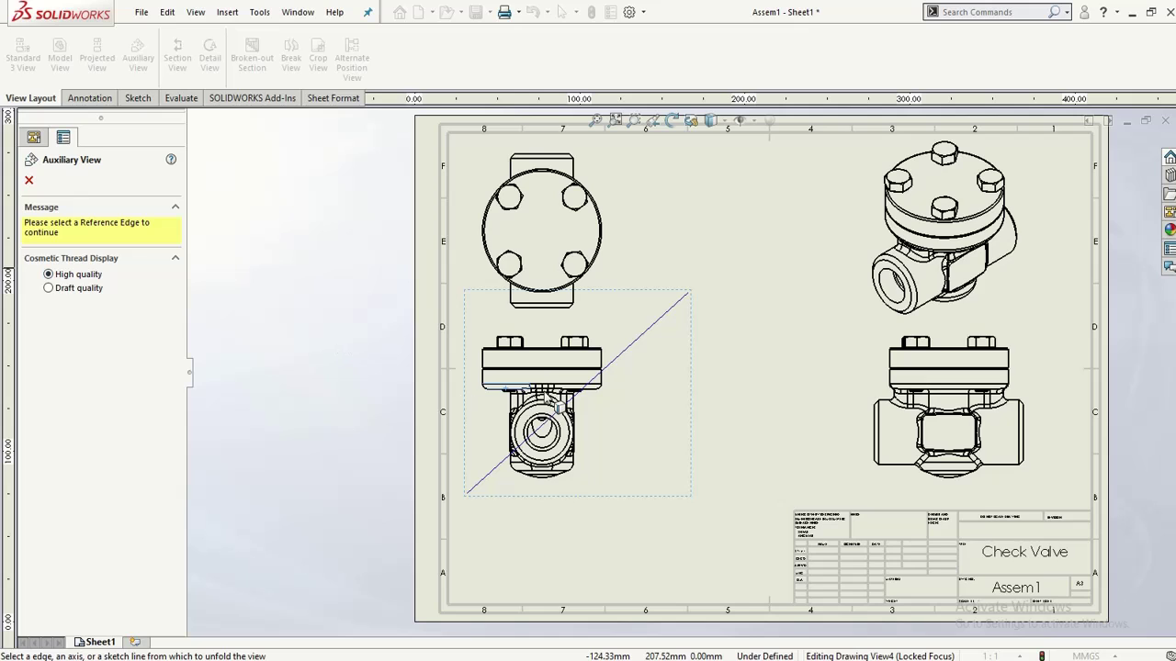
left_click(614, 364)
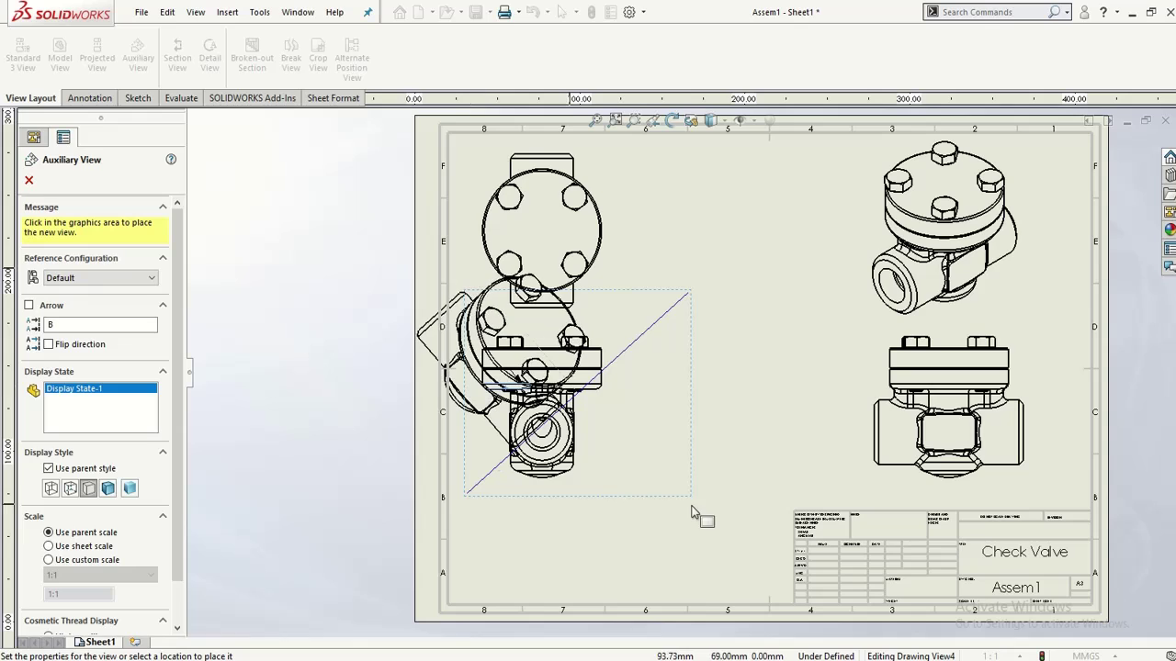
key("Escape")
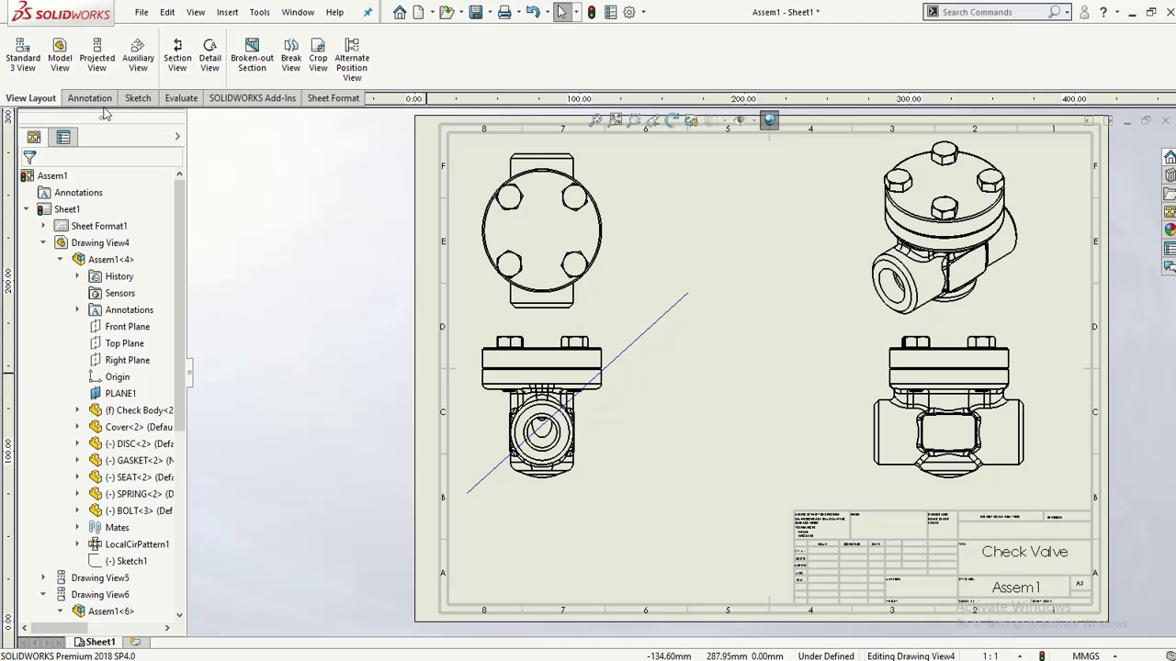
Step: Switch to the sketch tools
left_click(136, 98)
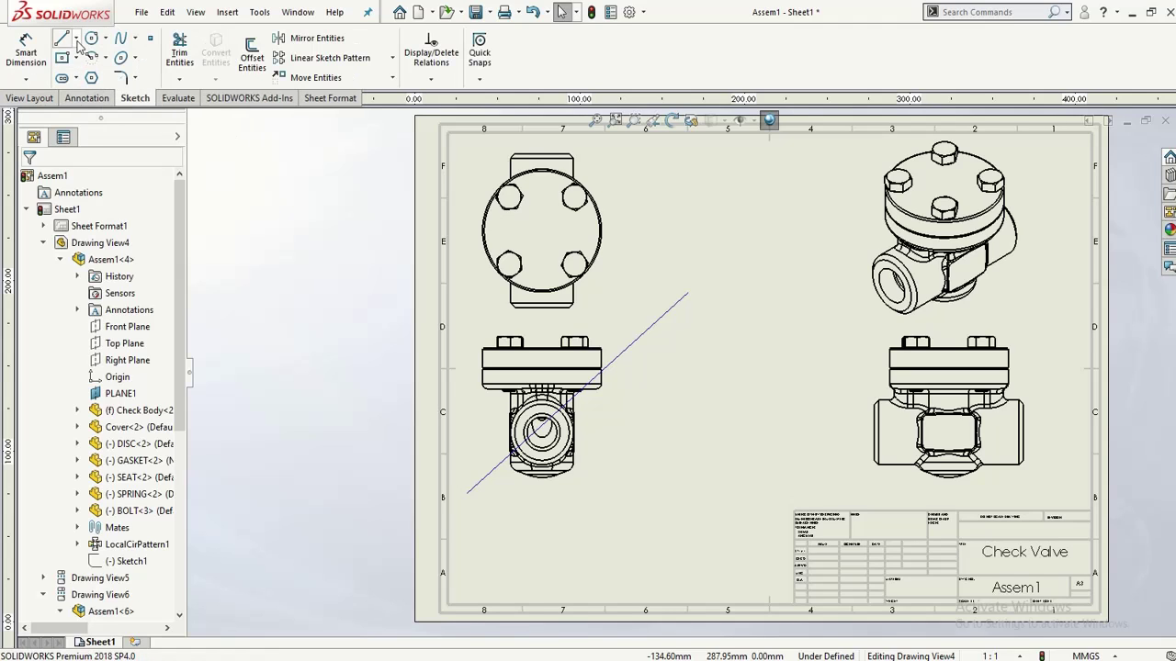
Step: Sketch a horizontal centerline about 169 mm long from the lower end of the diagonal line across the front view
left_click(76, 39)
left_click(468, 493)
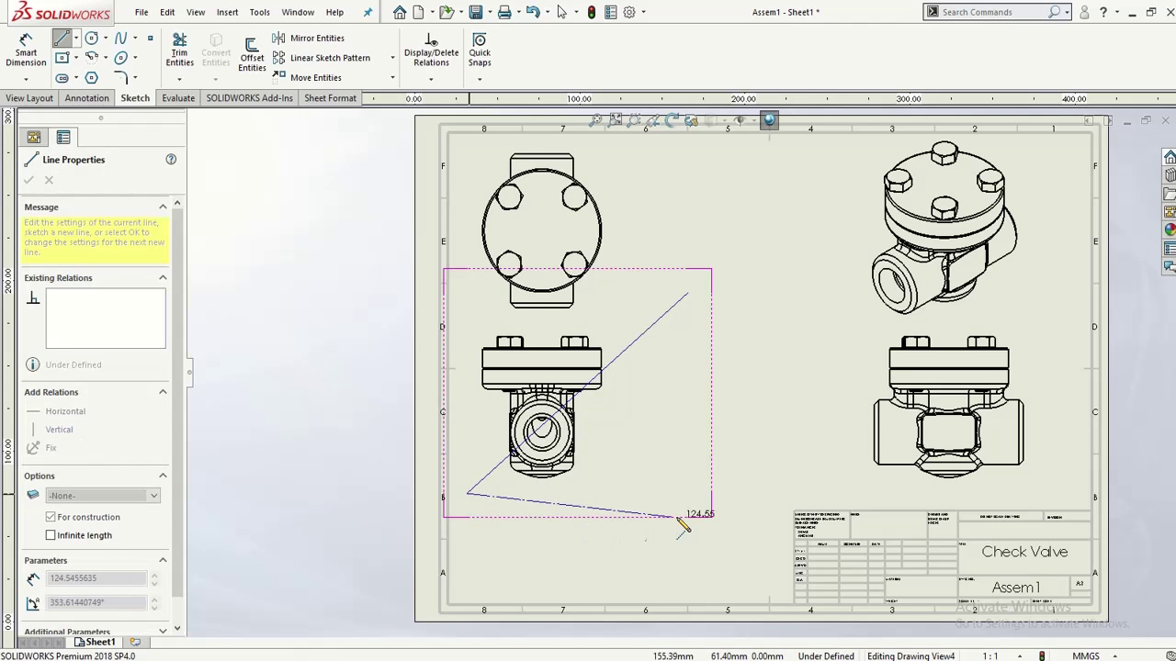
left_click(747, 493)
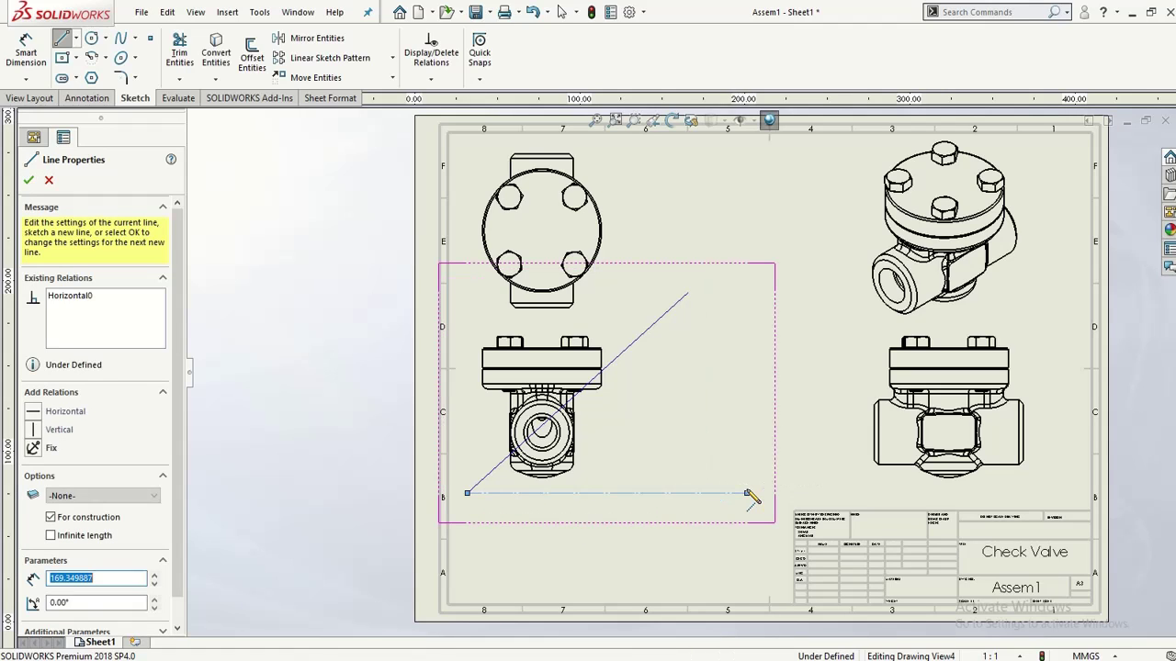
key("Escape")
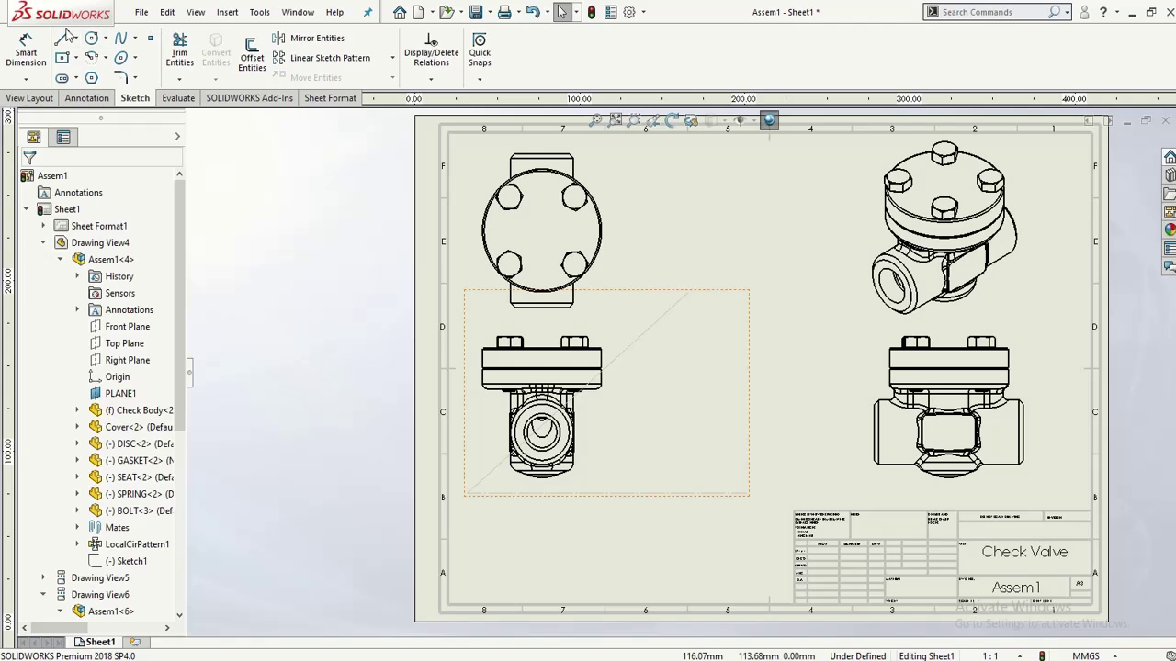
Step: Dimension the angle between the diagonal line and the horizontal centerline, setting it to 45 degrees
left_click(26, 46)
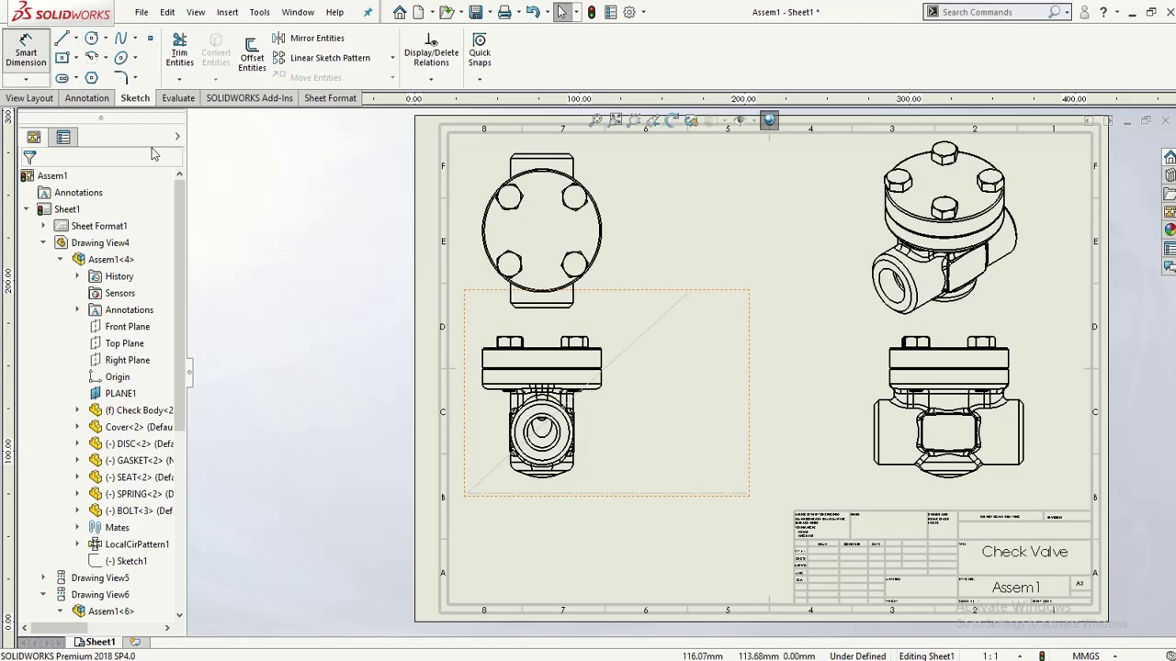
left_click(496, 480)
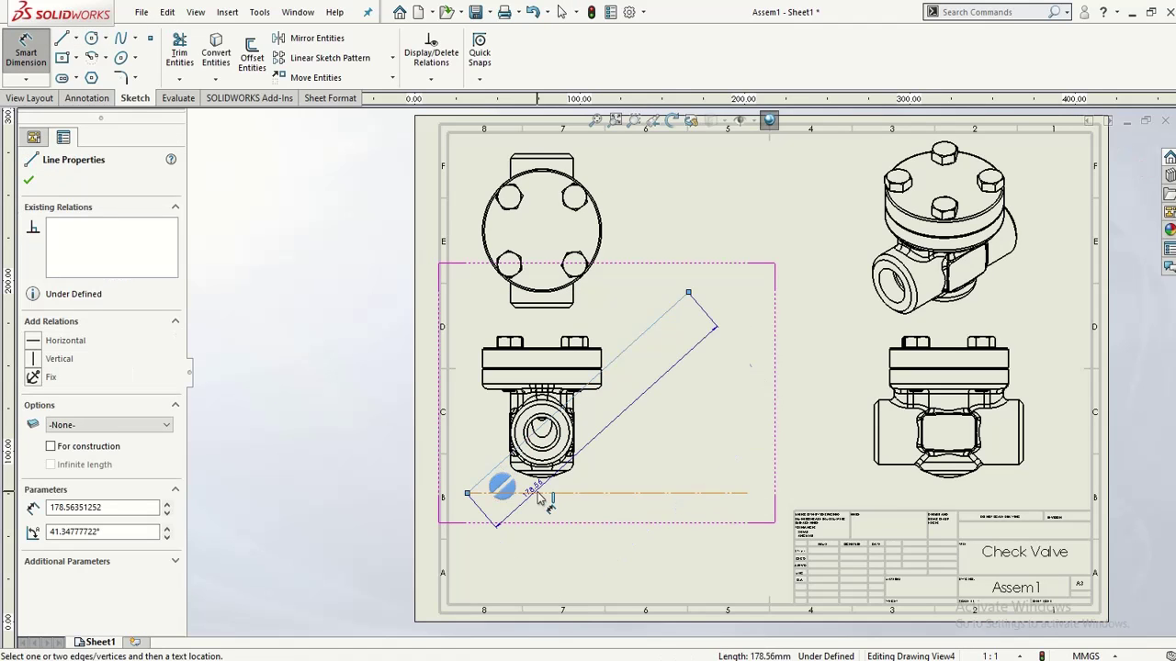
left_click(575, 494)
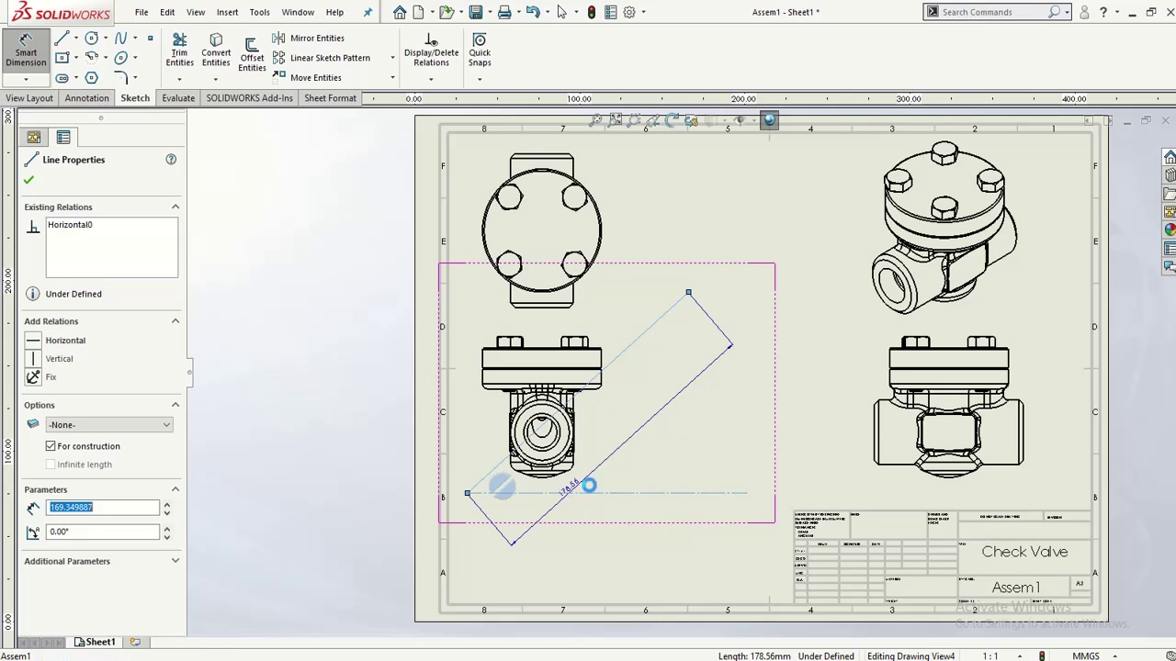
left_click(656, 495)
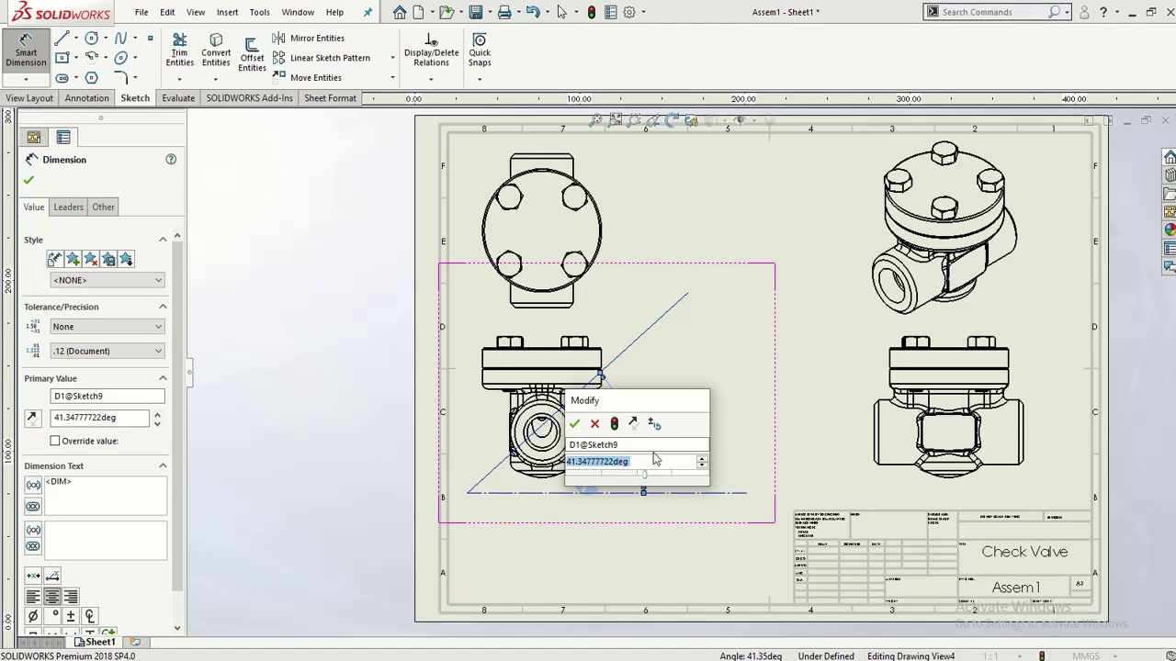
key("Return")
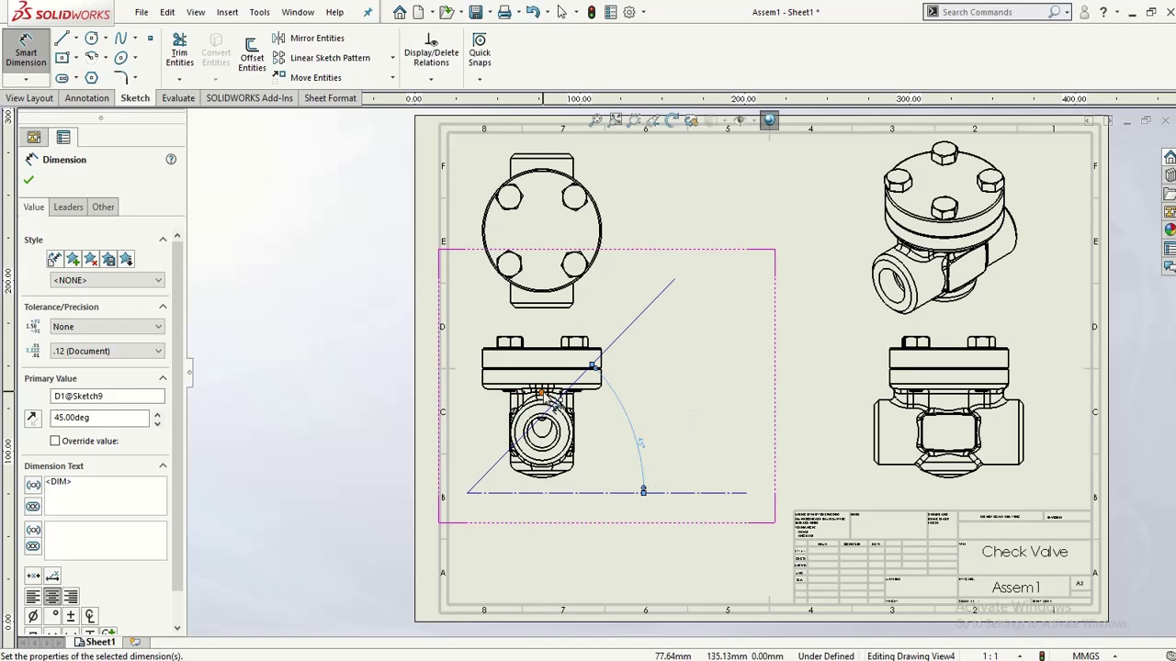
key("Escape")
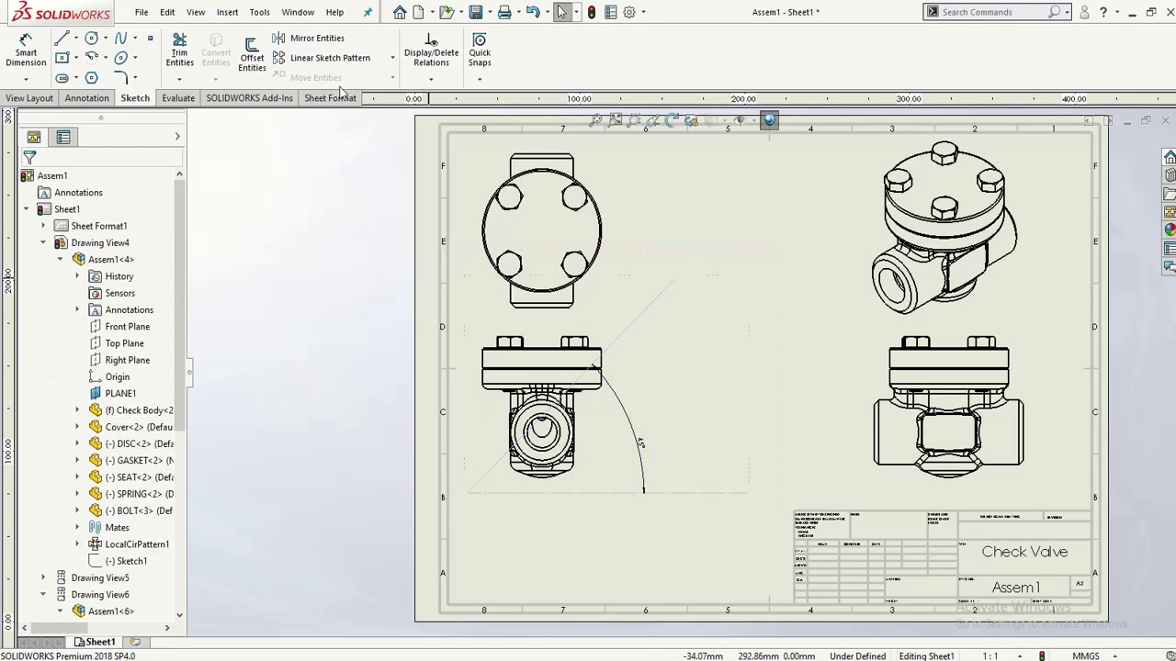
Step: Create an auxiliary view from the 45-degree diagonal line and place it diagonally below the front view
left_click(31, 97)
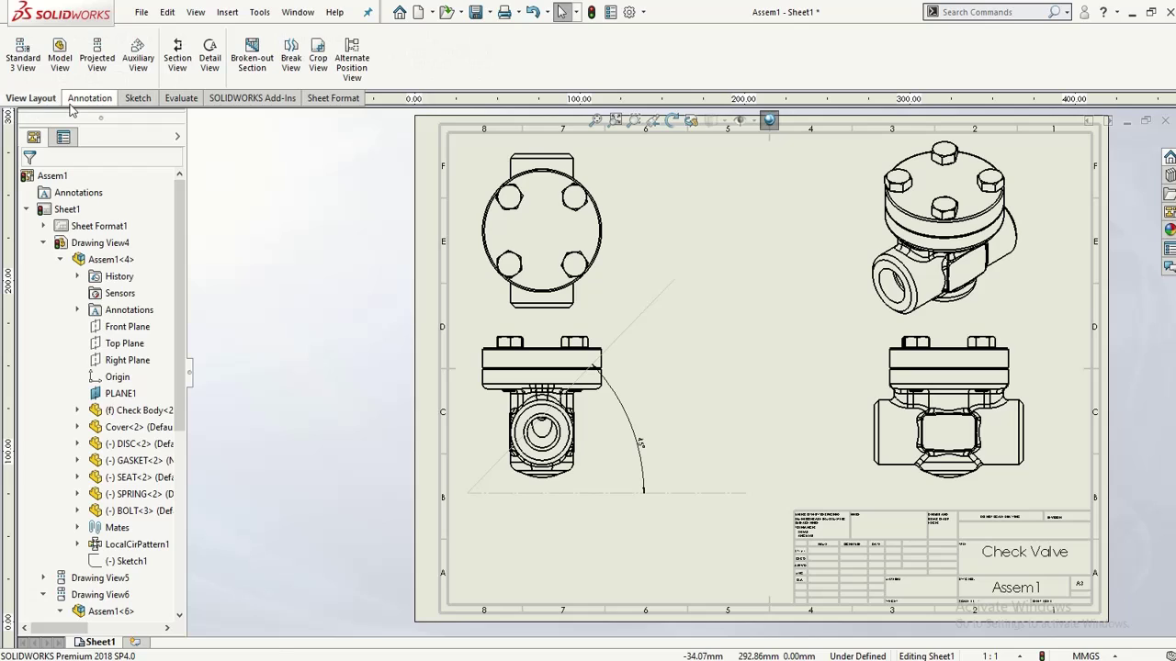
left_click(138, 55)
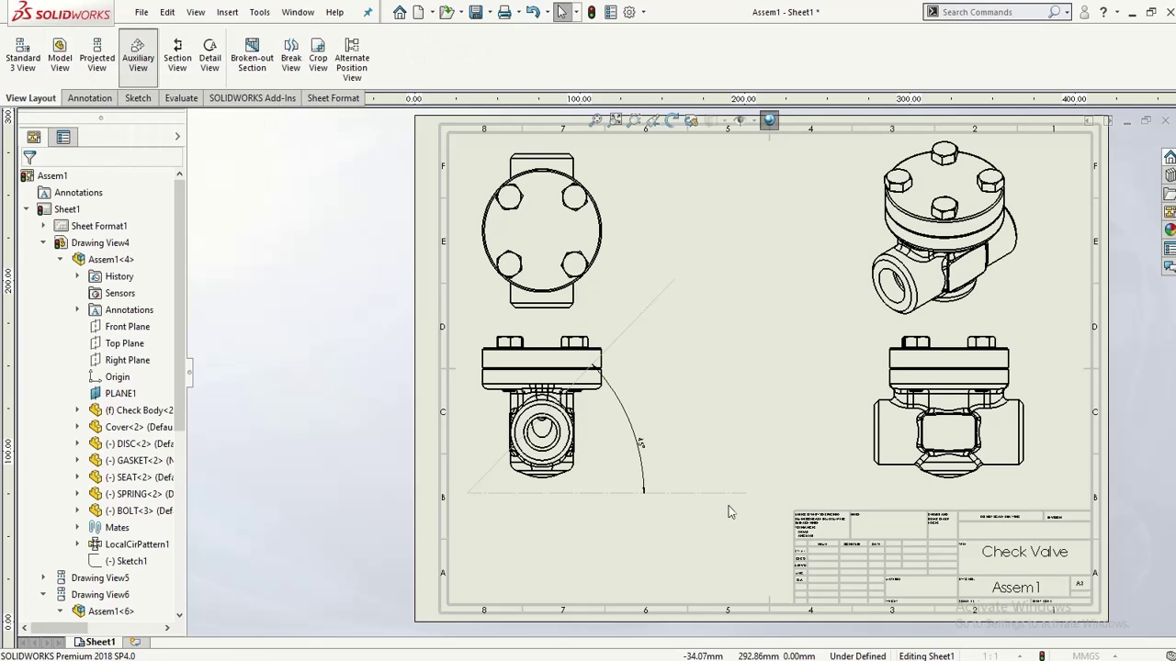
left_click(619, 337)
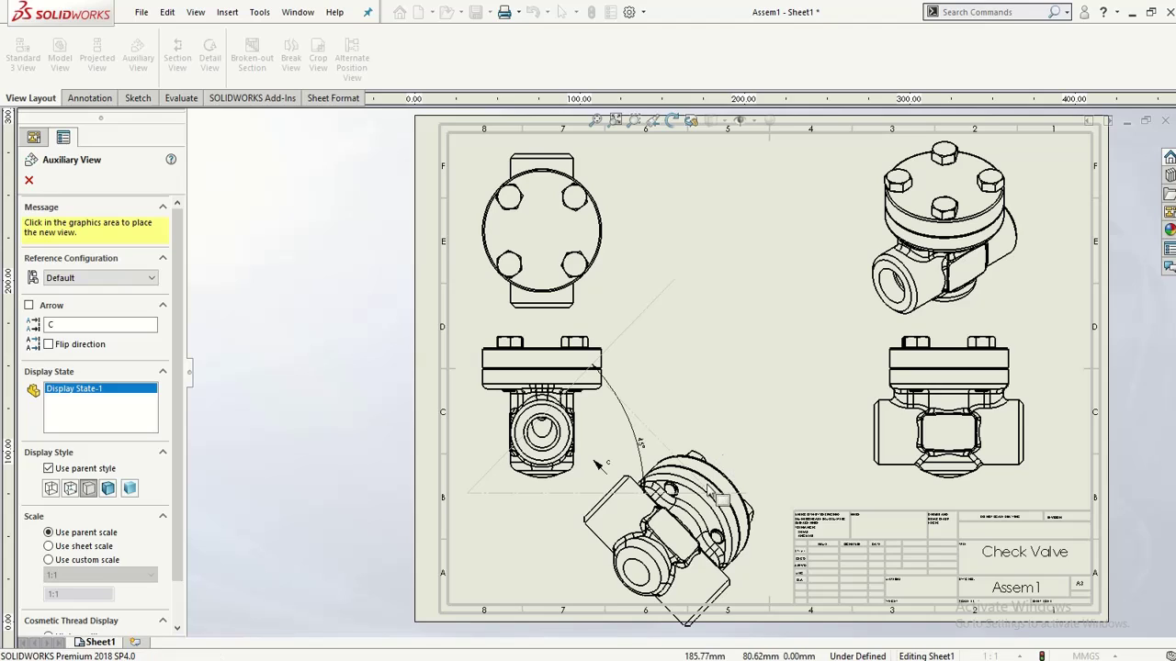
left_click(595, 462)
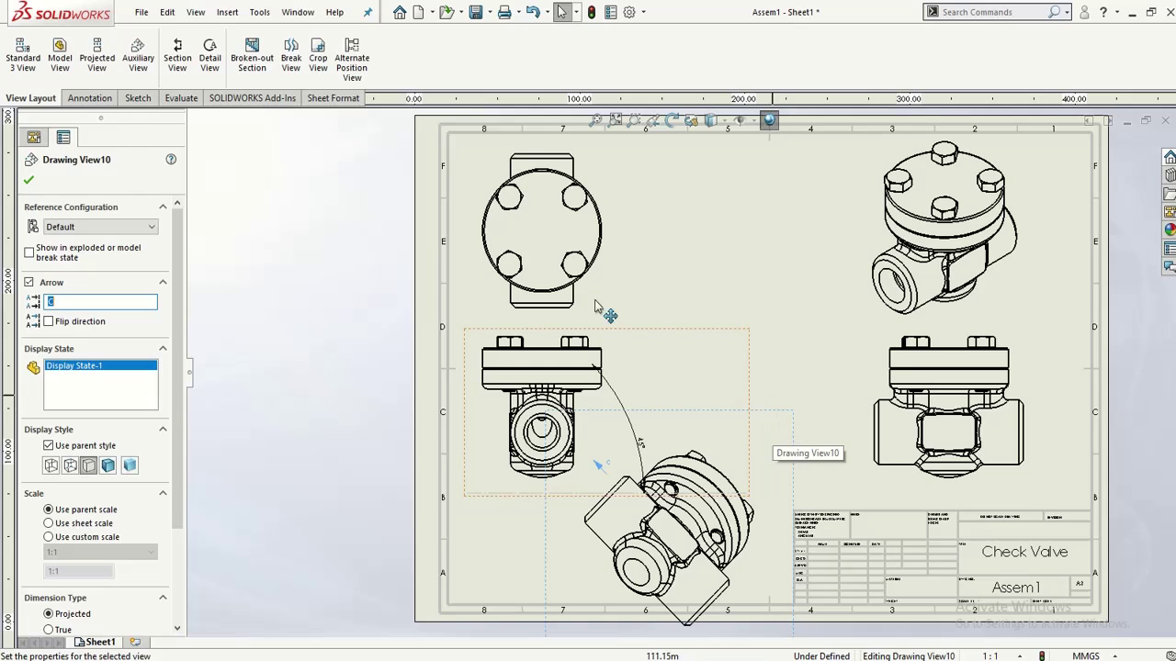
Step: Set up a section of the top view with a vertical cutting line through its centre and a large arc offset around its right side
left_click(191, 71)
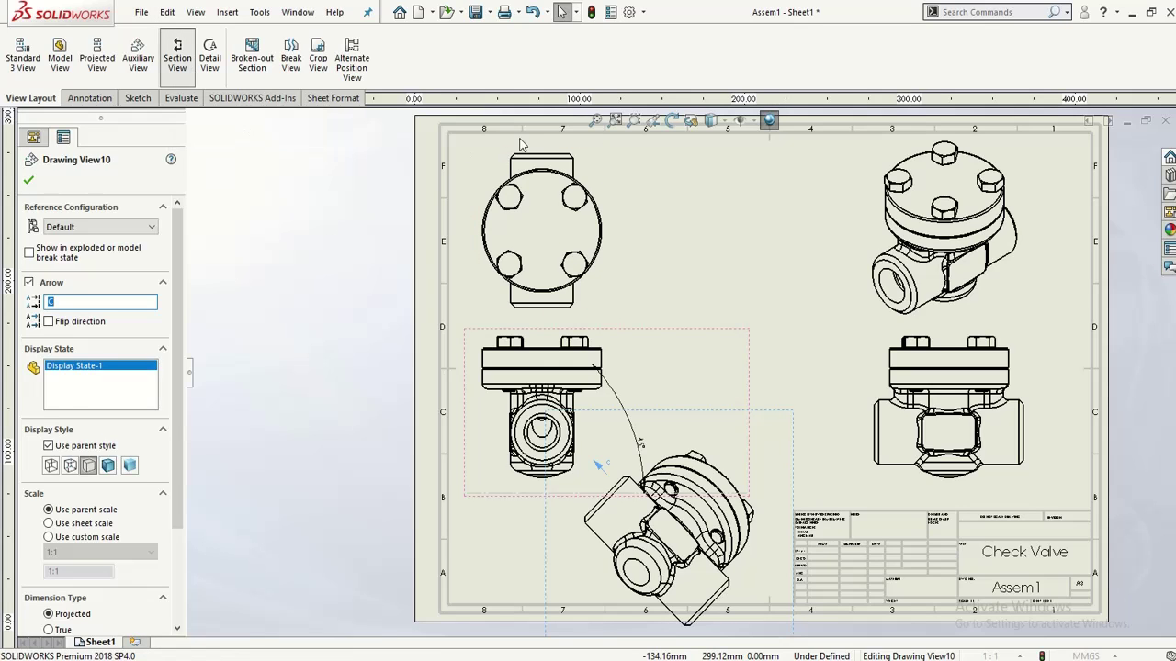
scroll(536, 152, "up", 2)
scroll(553, 246, "down", 2)
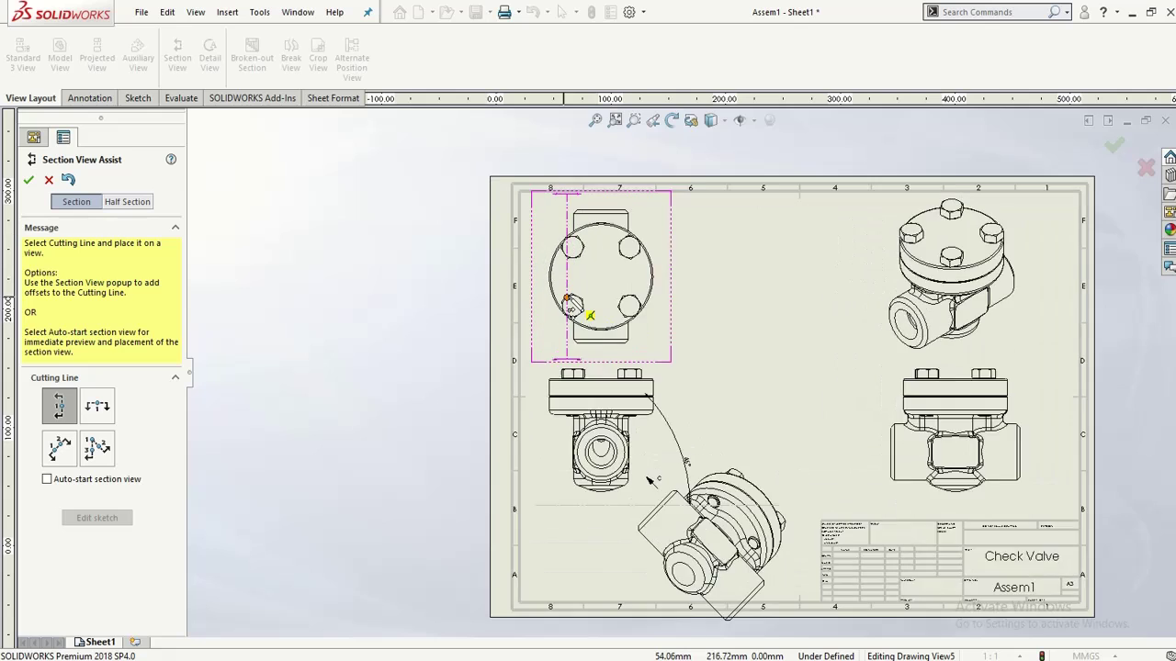
left_click(611, 298)
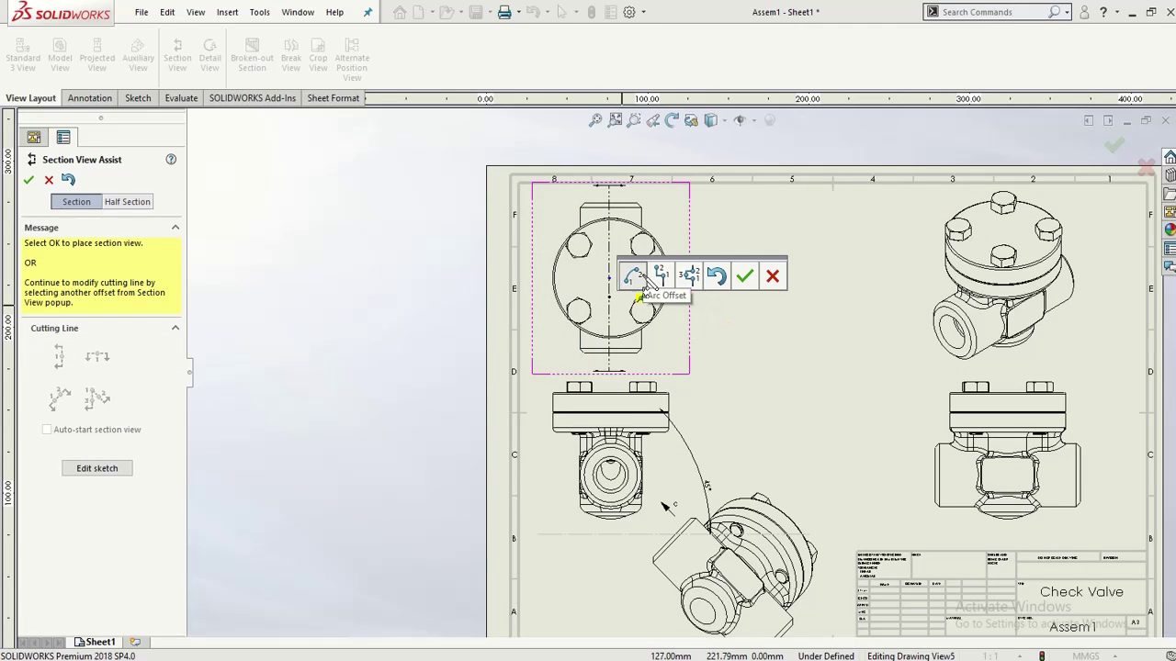
left_click(640, 277)
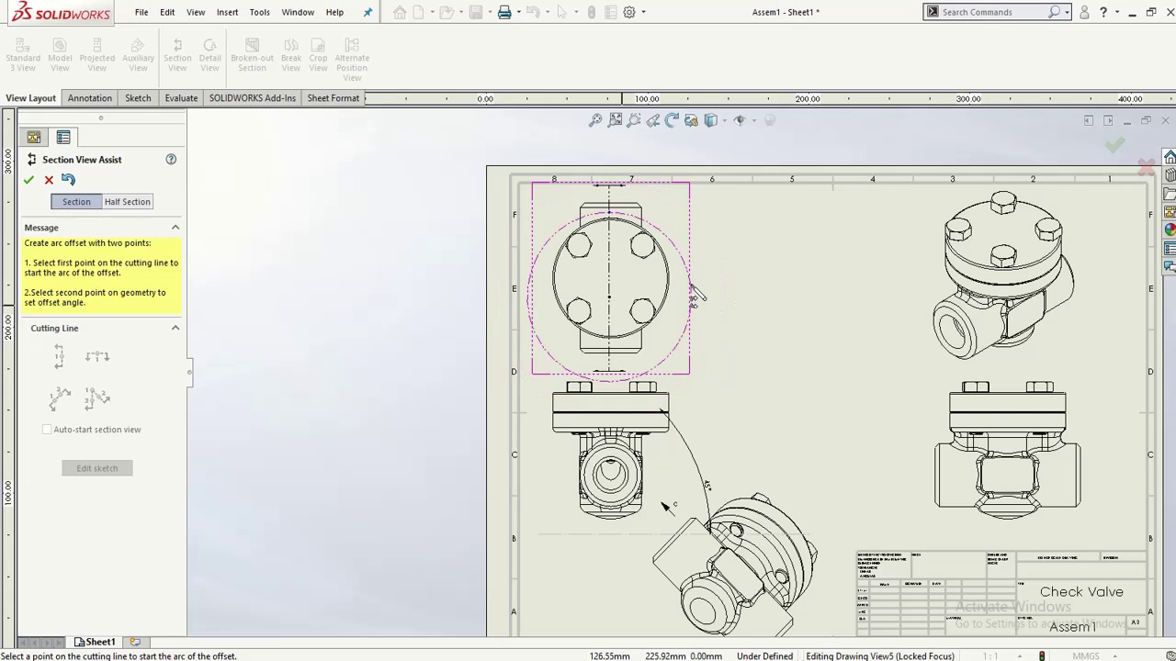
left_click(705, 292)
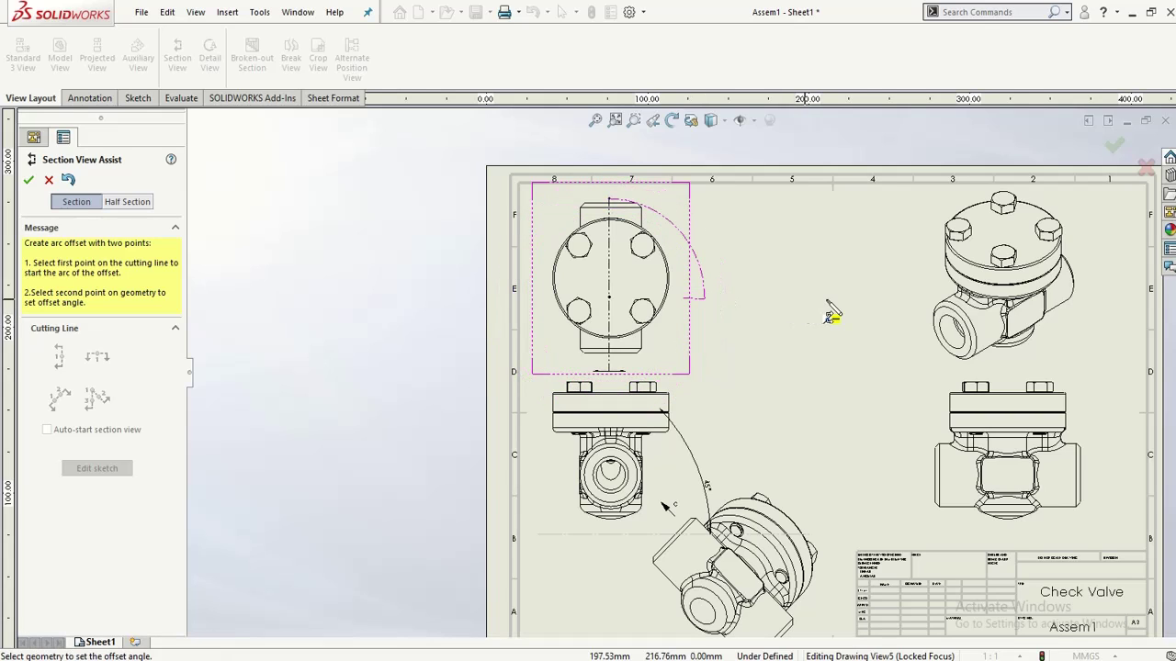
left_click(619, 386)
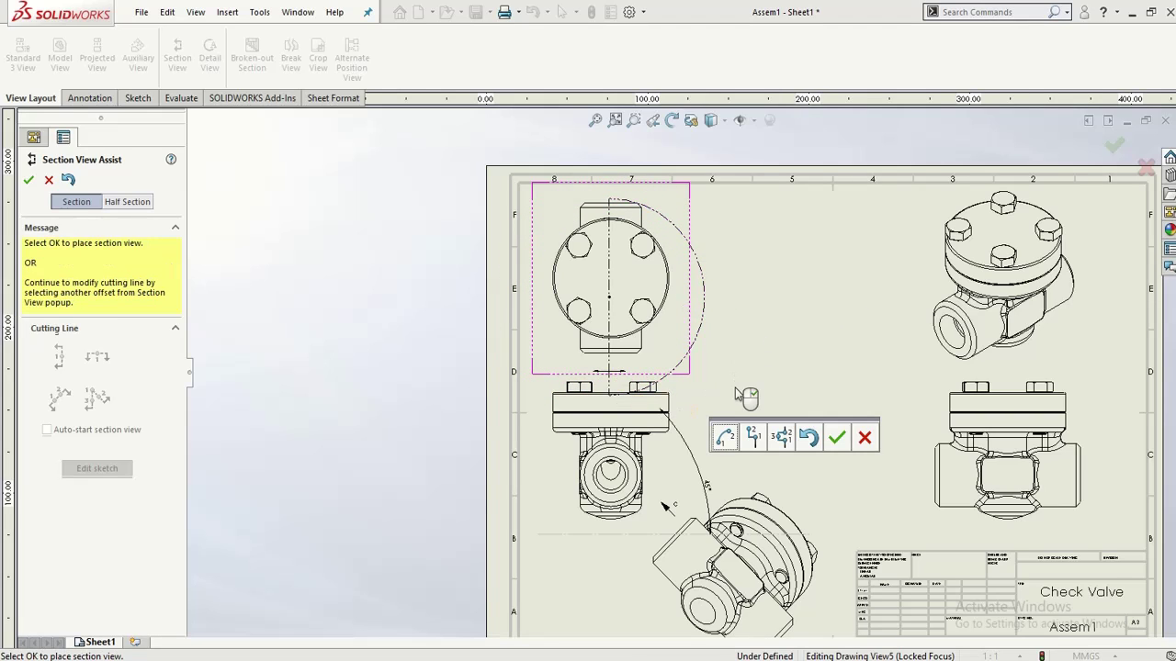
Step: Accept the cutting line and section scope with auto hatching, and place the section view beside the top view
left_click(834, 438)
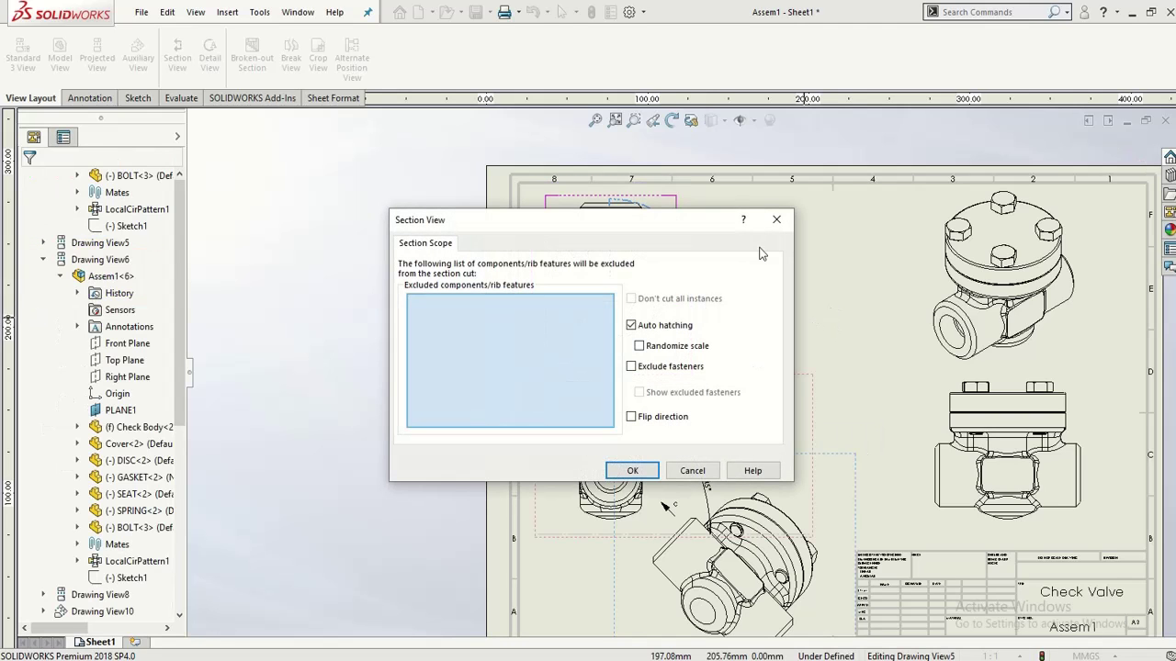
left_click(645, 476)
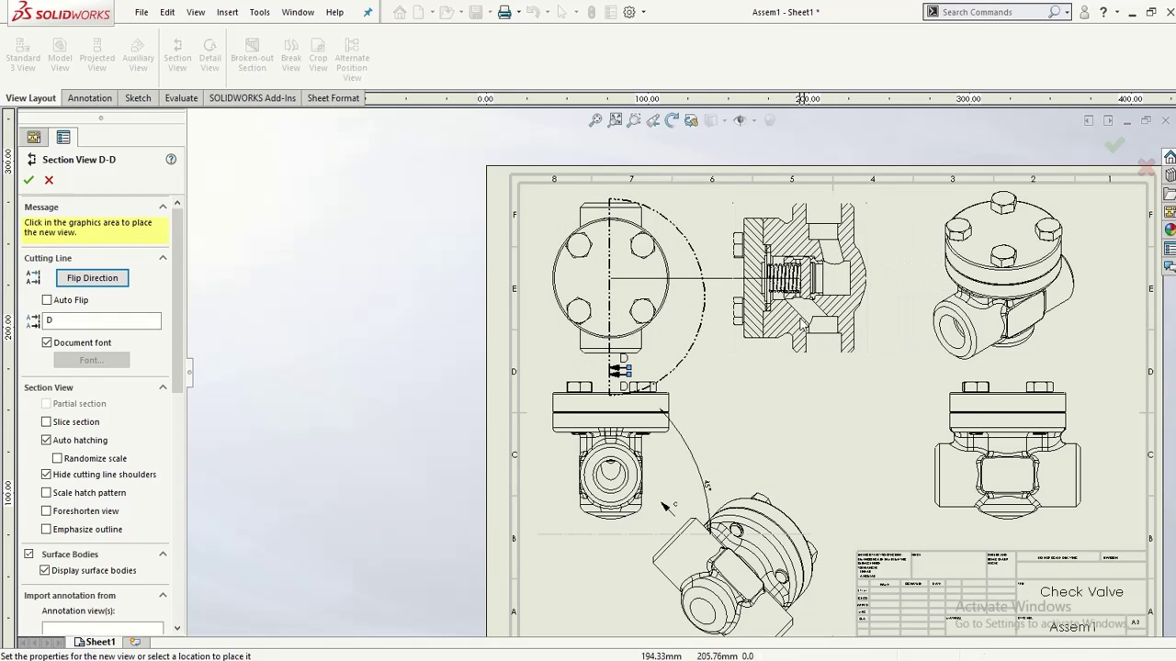
left_click(772, 363)
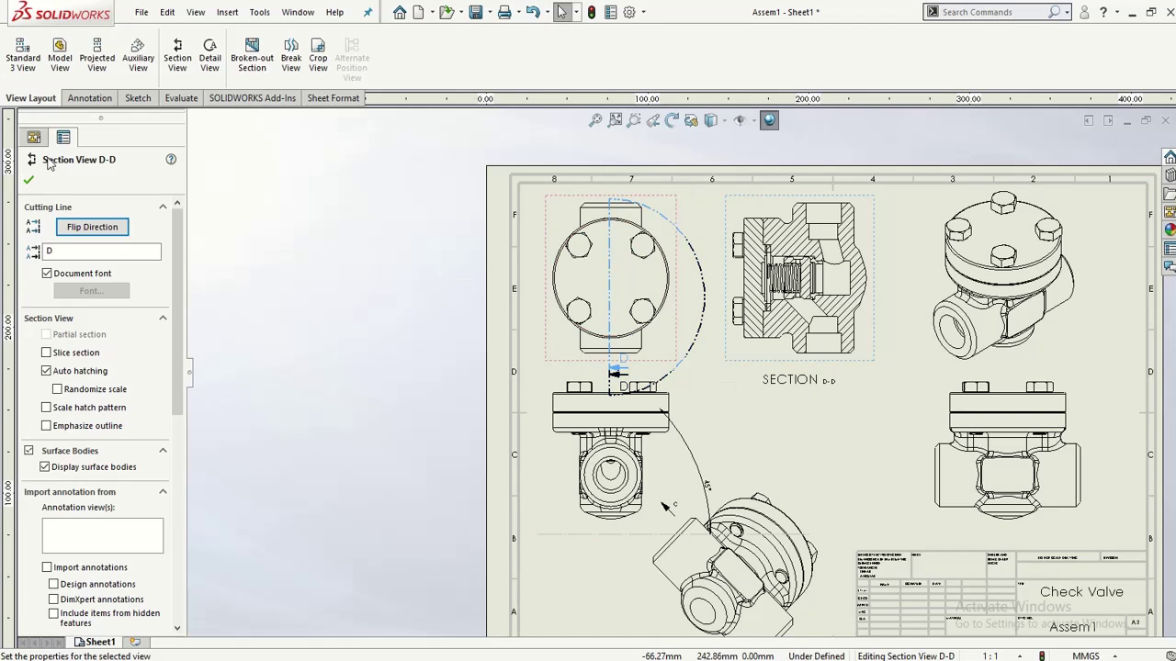
Step: Delete section view D-D with its cutting line and section sketch, and delete the auxiliary view
scroll(730, 358, "down", 1)
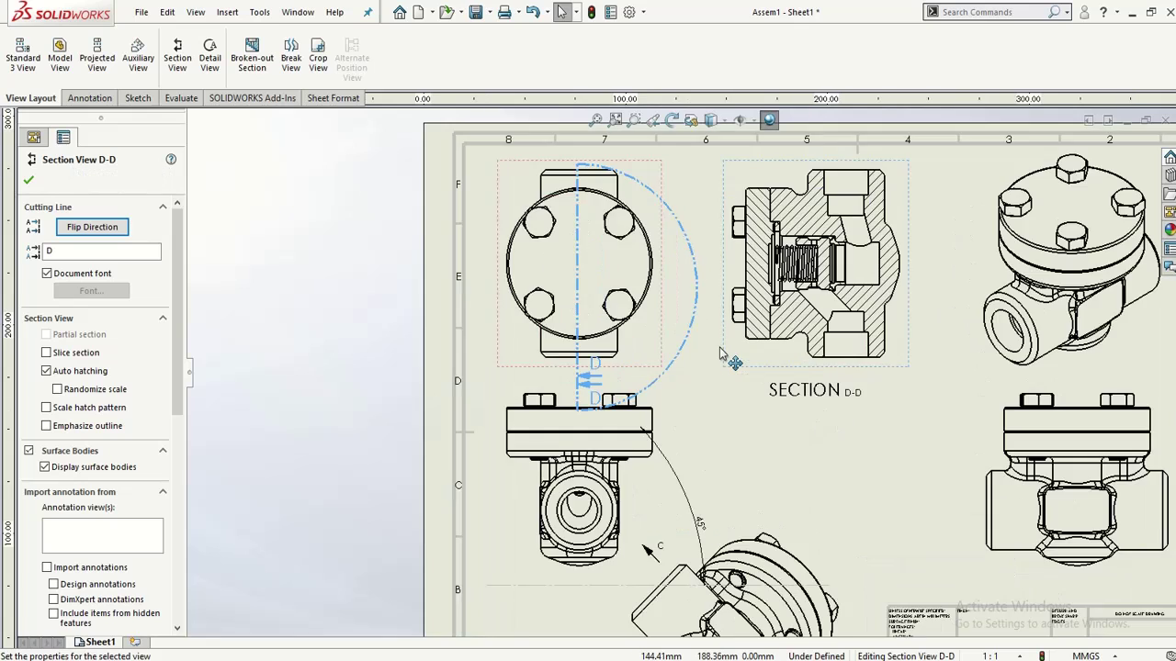
scroll(730, 359, "up", 3)
scroll(905, 452, "down", 2)
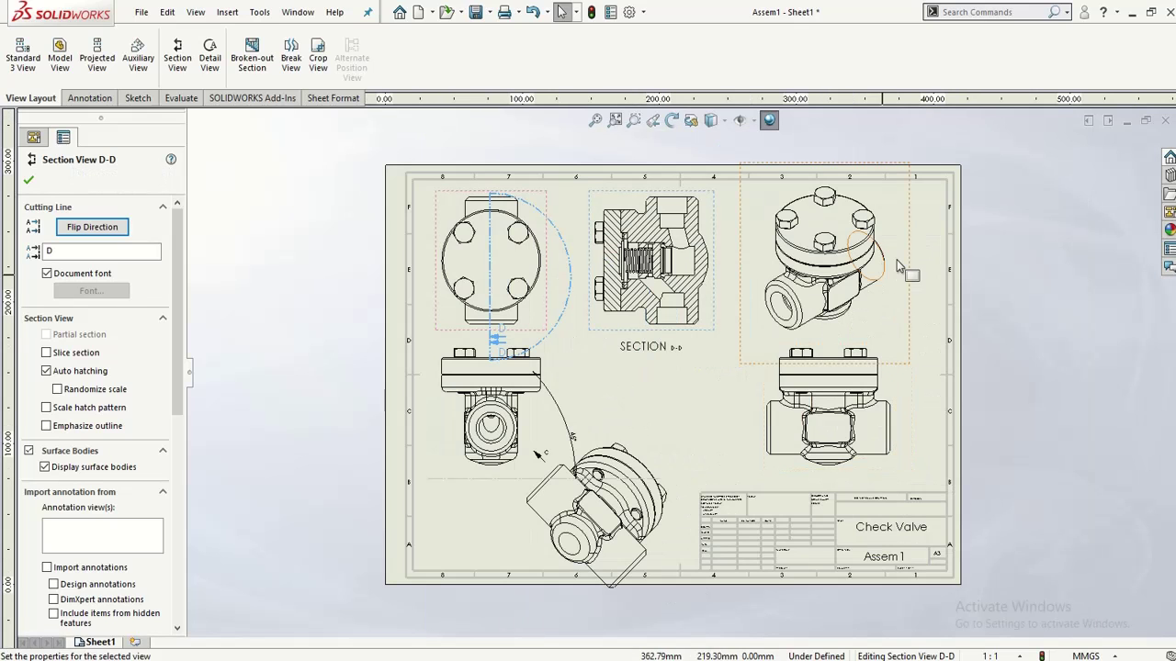
left_click(703, 333)
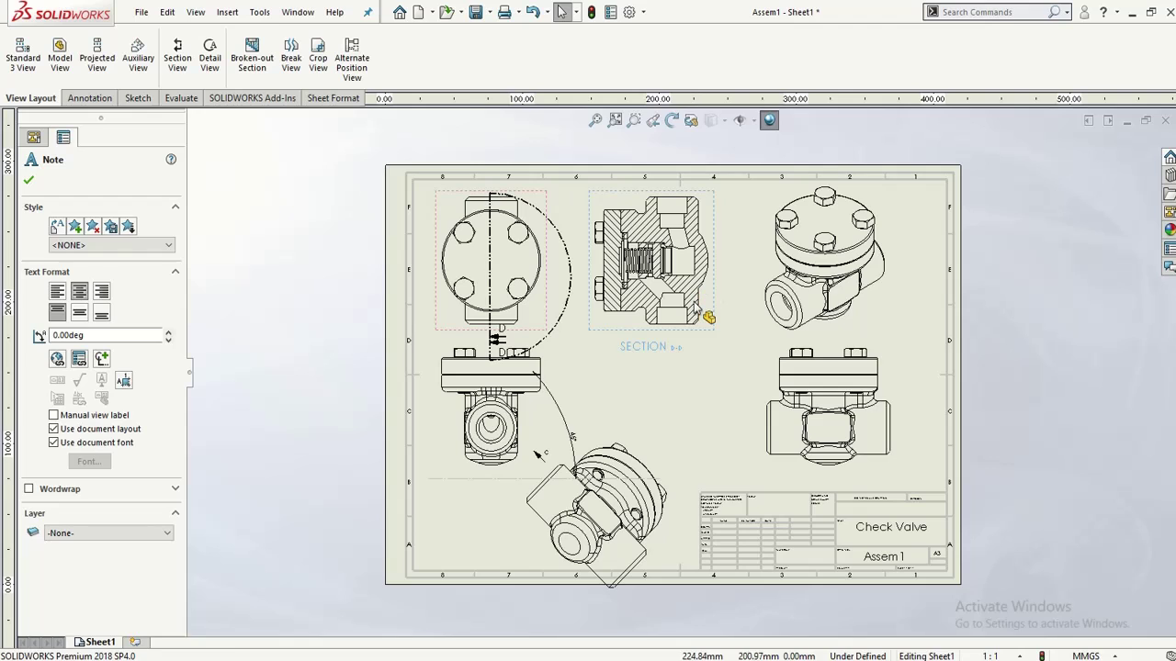
key("Delete")
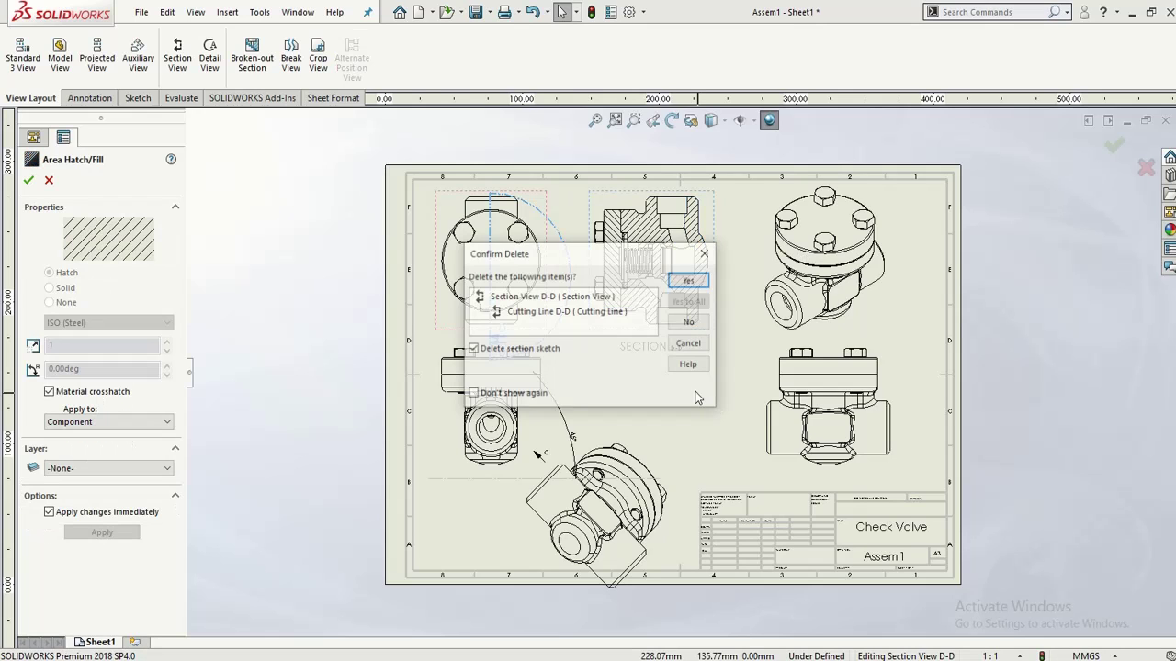
left_click(689, 281)
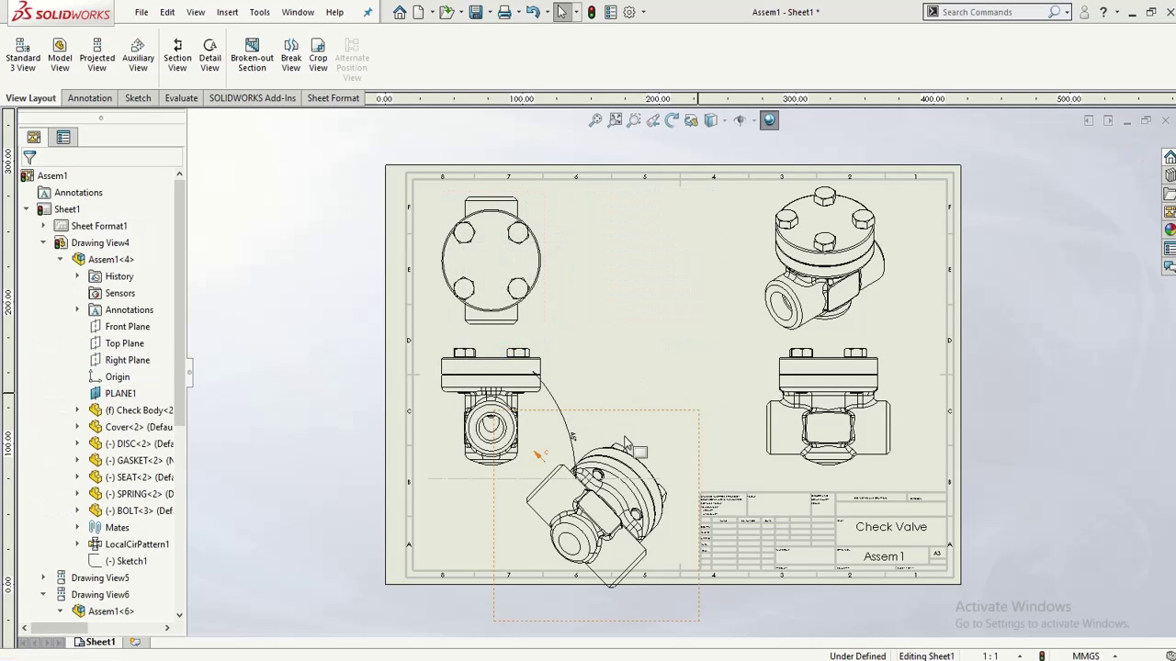
left_click(621, 421)
key("Delete")
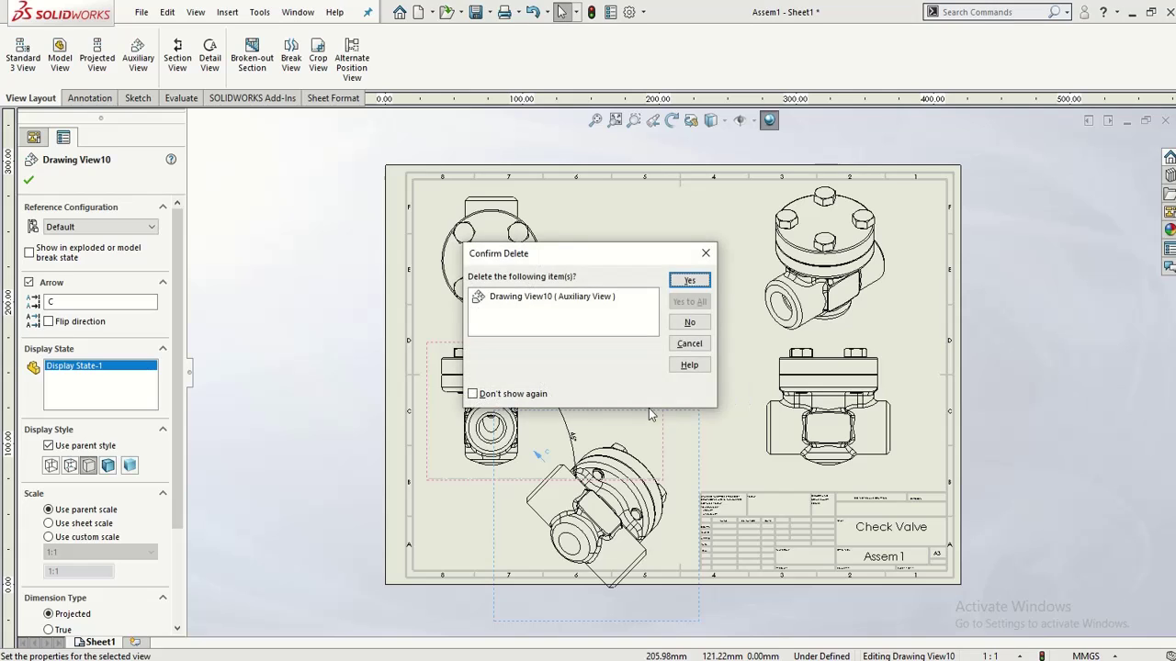
key("Escape")
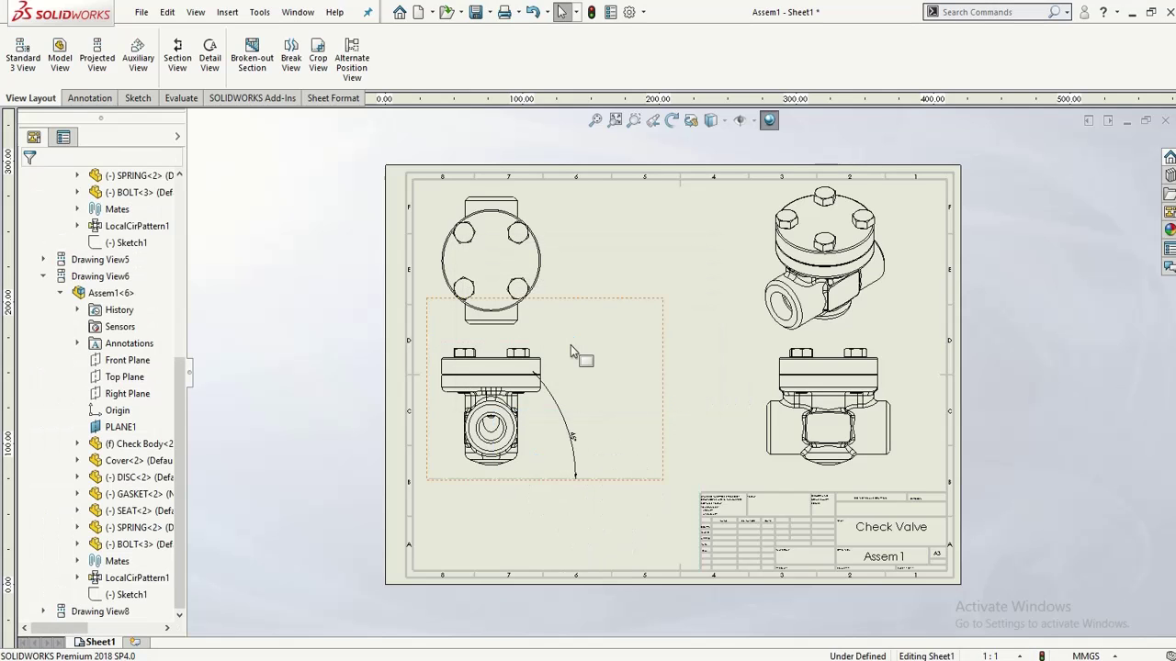
Step: Delete the front view, the projected side view and the isometric view, leaving only the top view on the sheet
left_click(633, 341)
key("Delete")
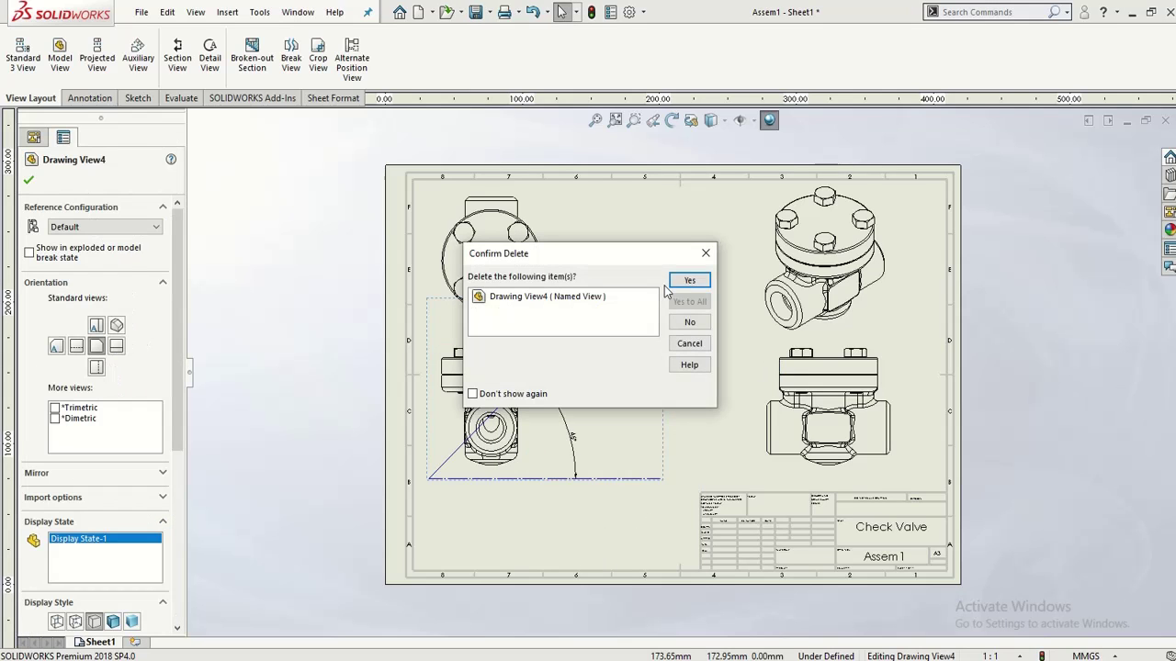
left_click(689, 280)
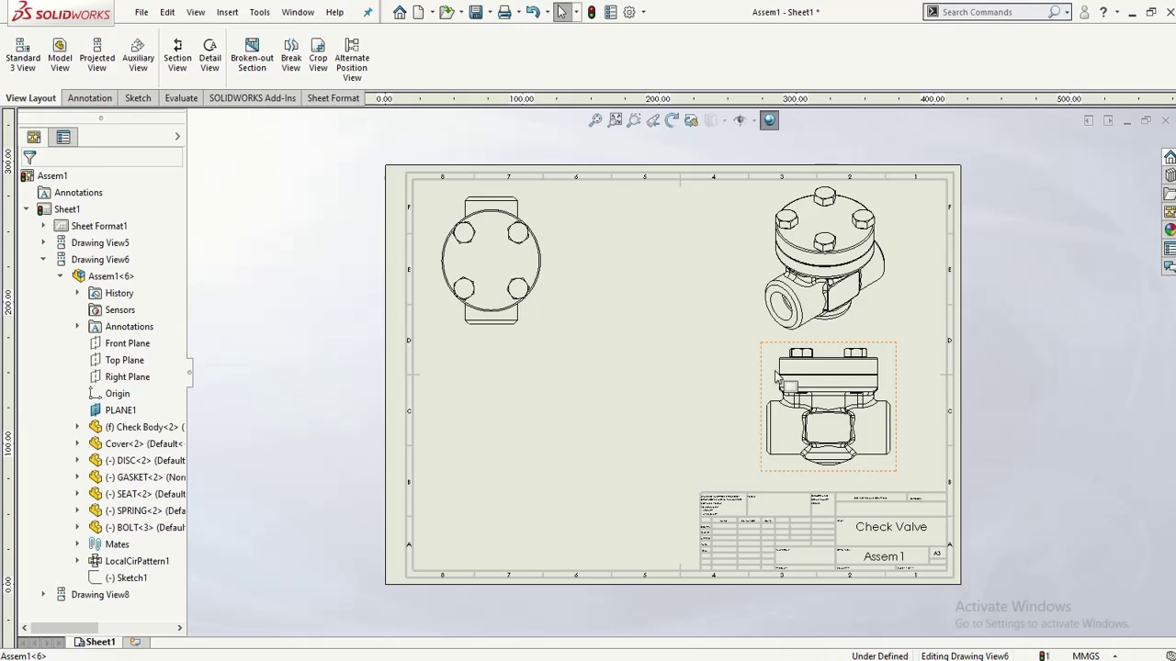
left_click(776, 372)
key("Delete")
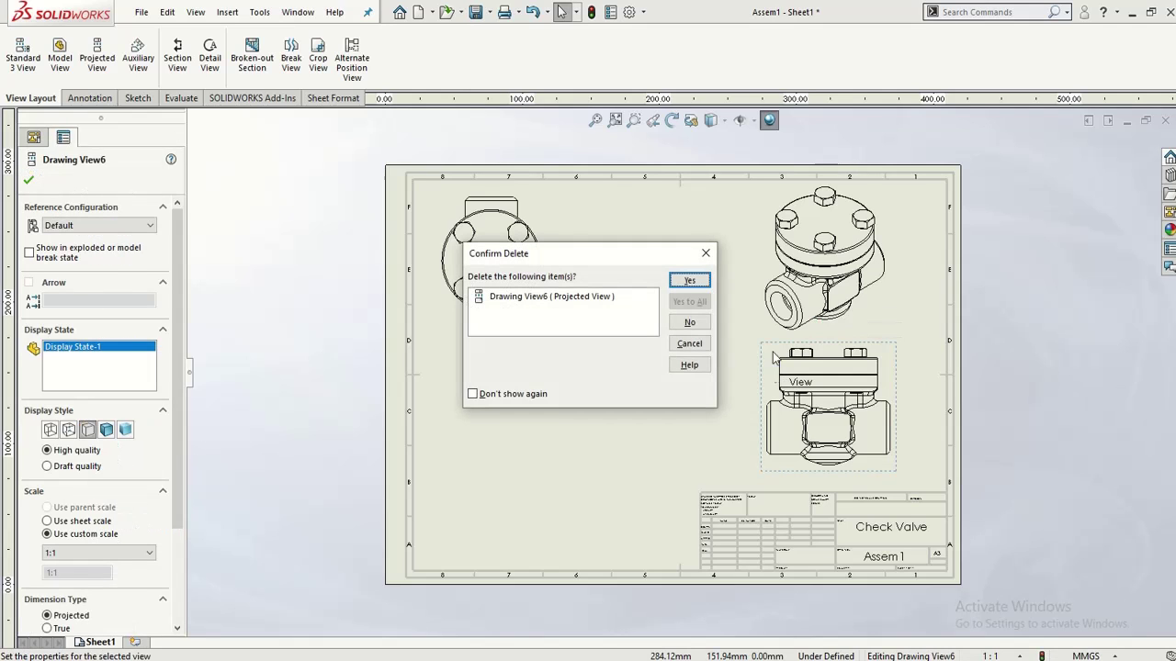
left_click(703, 280)
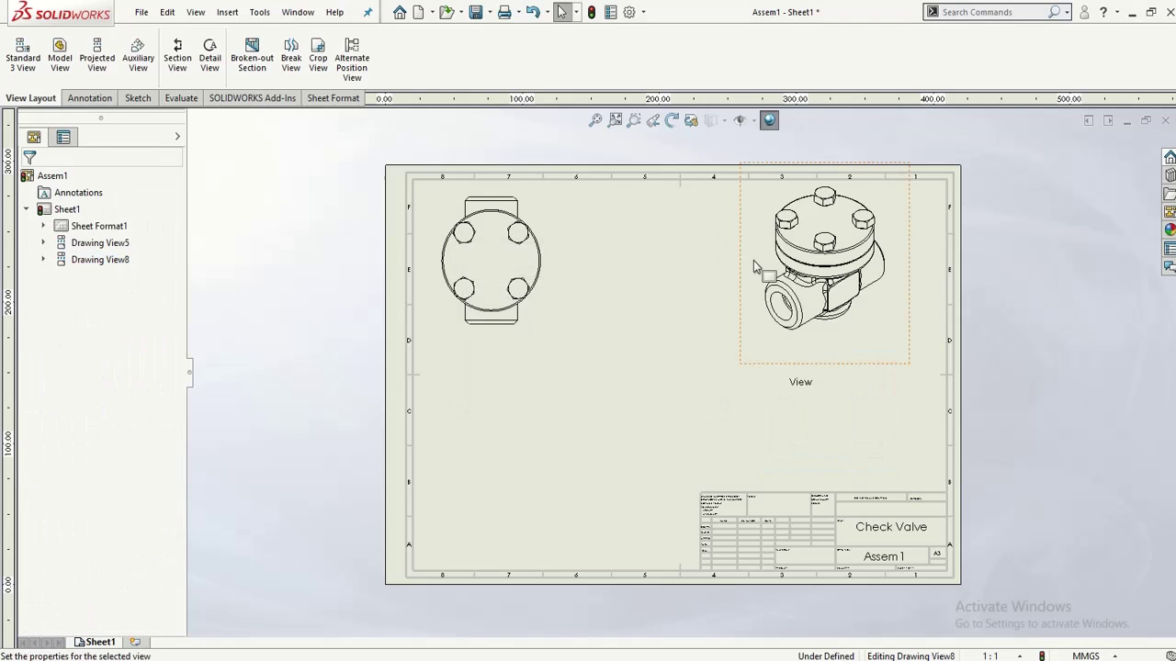
left_click(758, 322)
key("Delete")
left_click(693, 284)
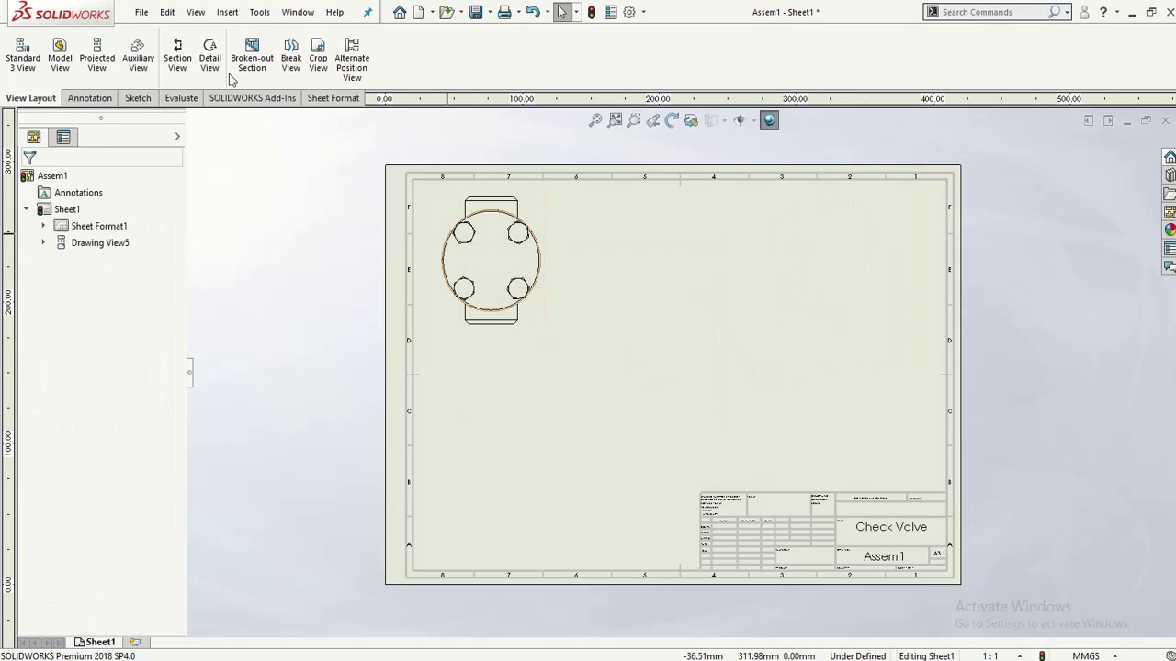
Step: Create a section of the top view with a vertical cutting line through its centre and auto hatching, and place it beside the view
left_click(178, 59)
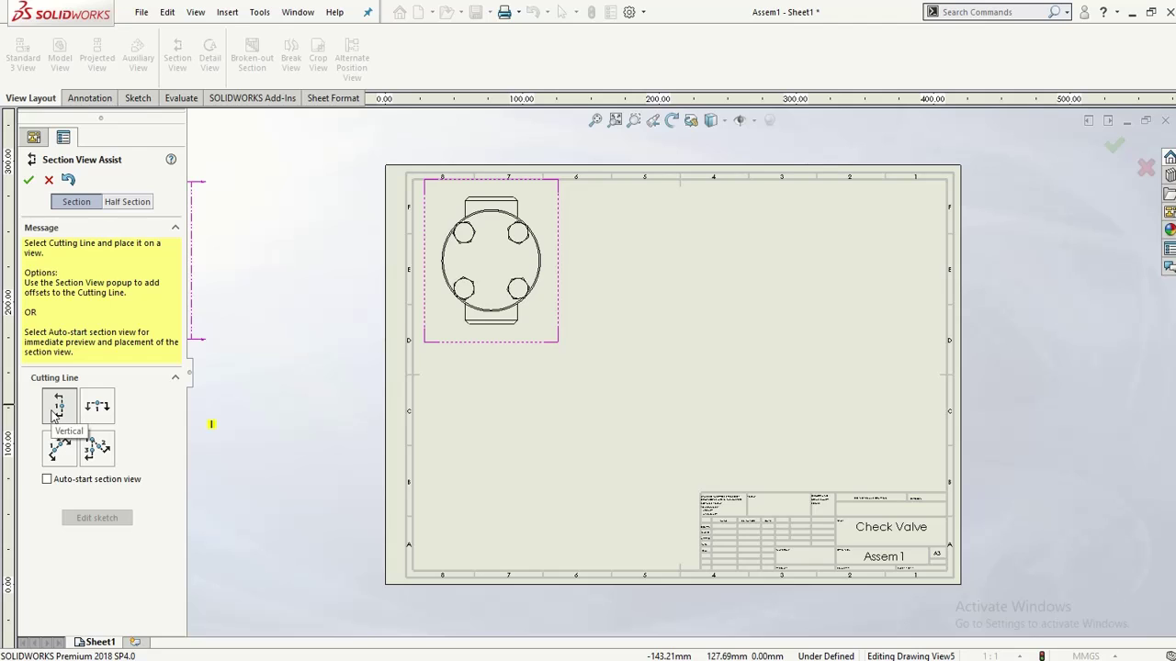
left_click(490, 388)
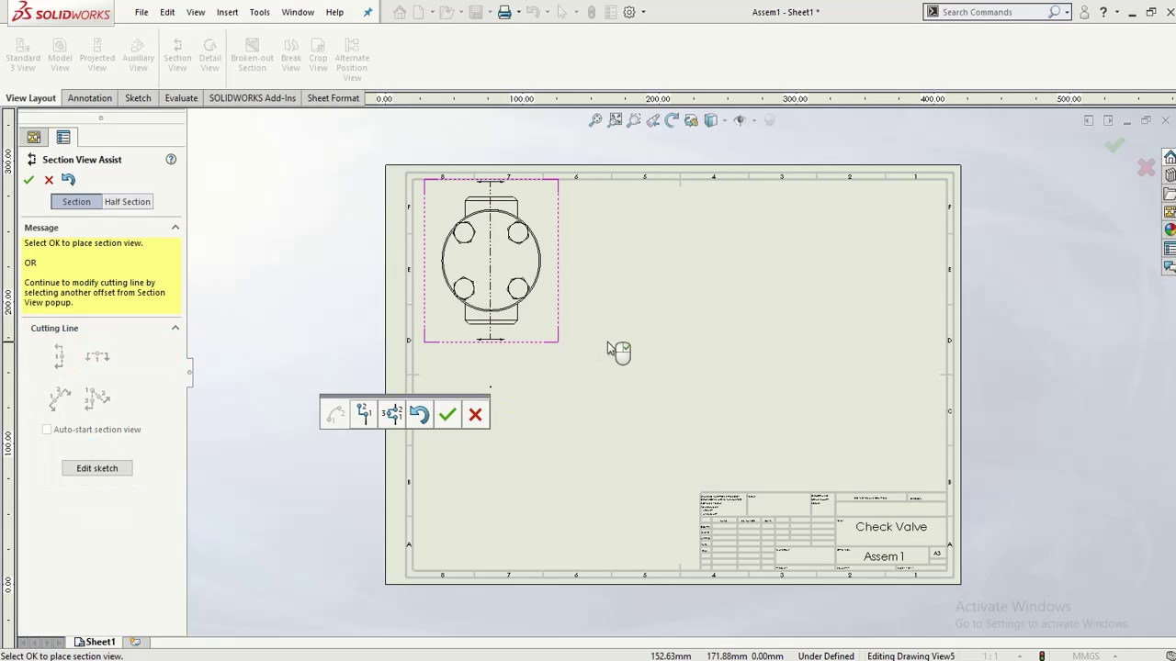
left_click(443, 421)
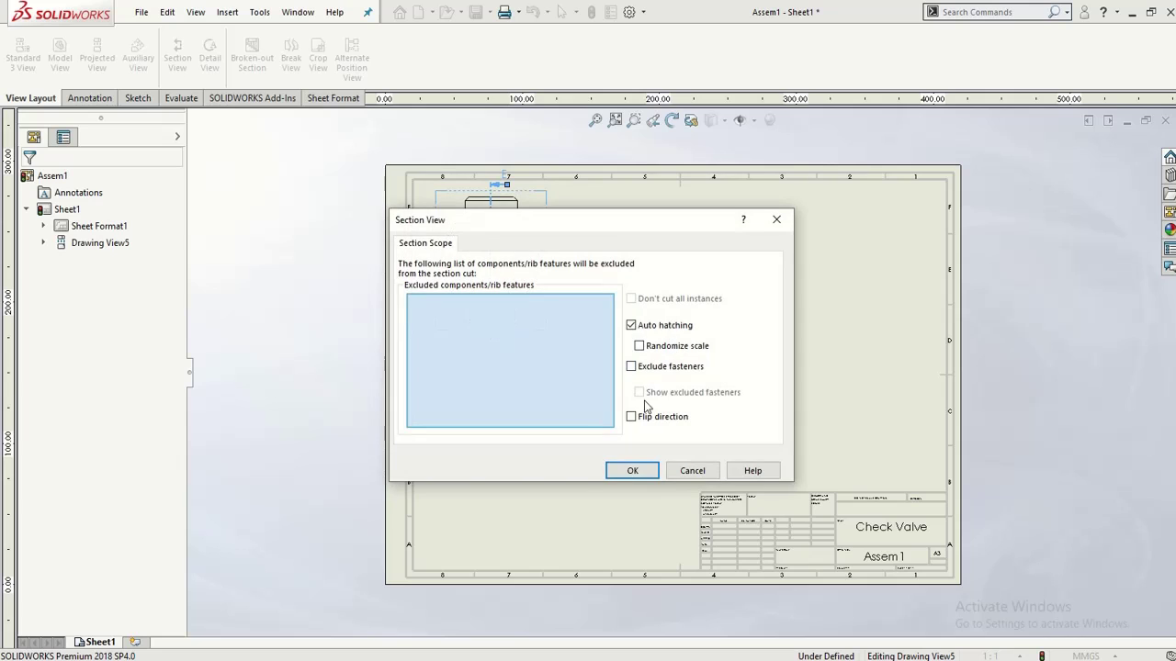
left_click(631, 471)
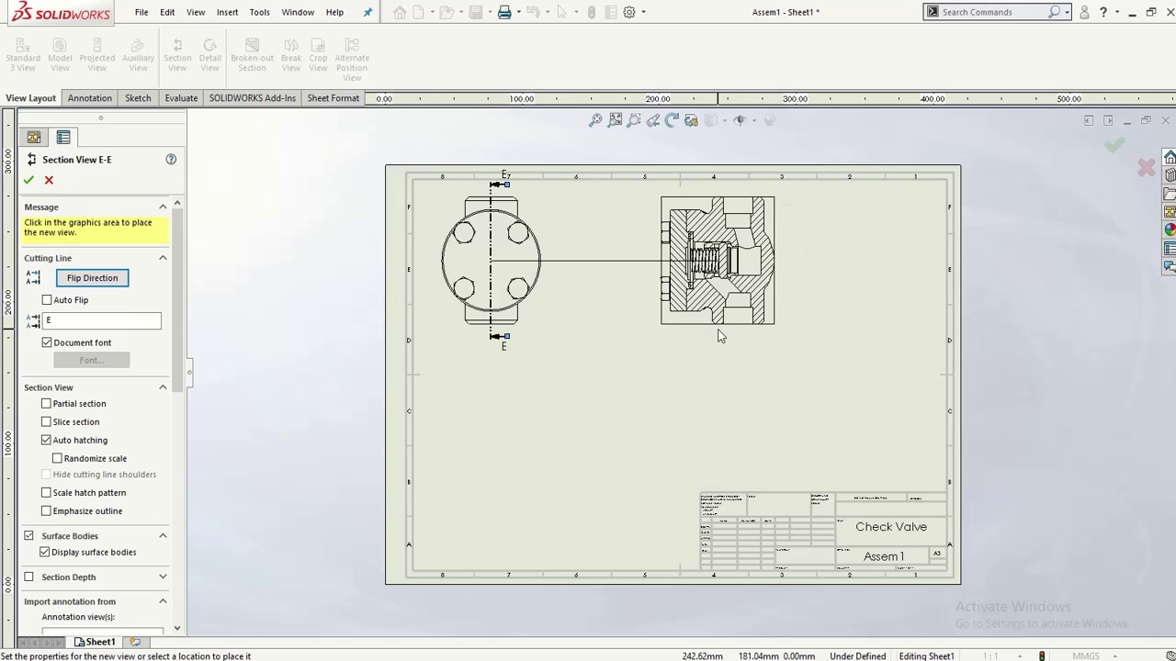
left_click(720, 336)
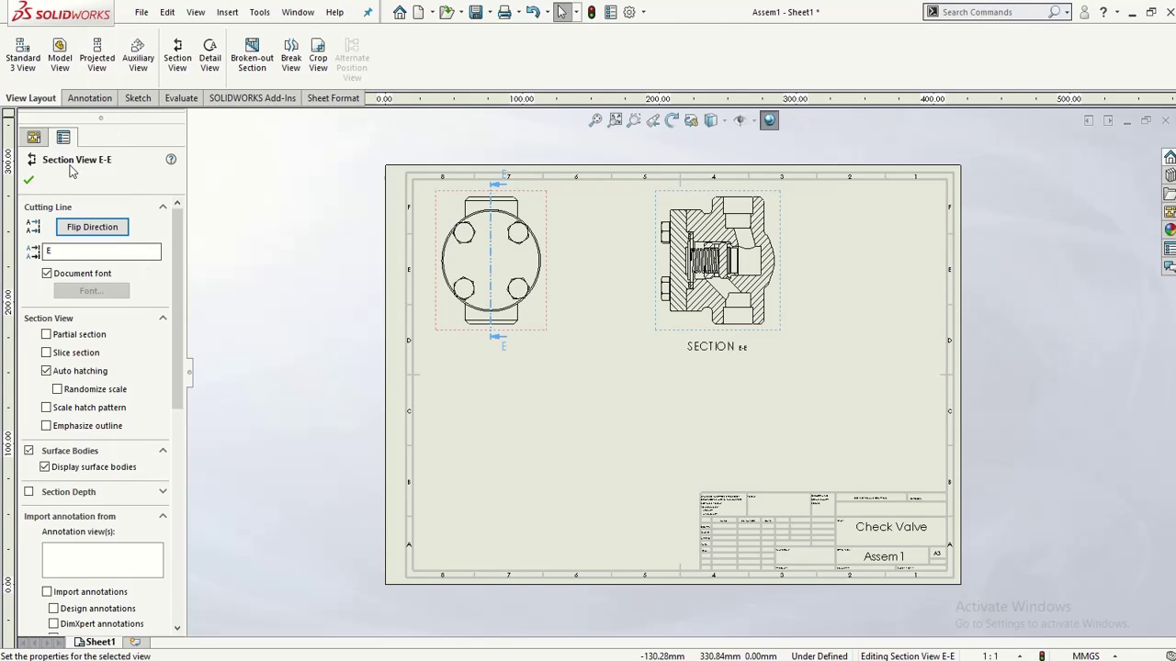
Step: Create a section of the top view with a horizontal cutting line near its centre and auto hatching, and place it below the view
left_click(177, 57)
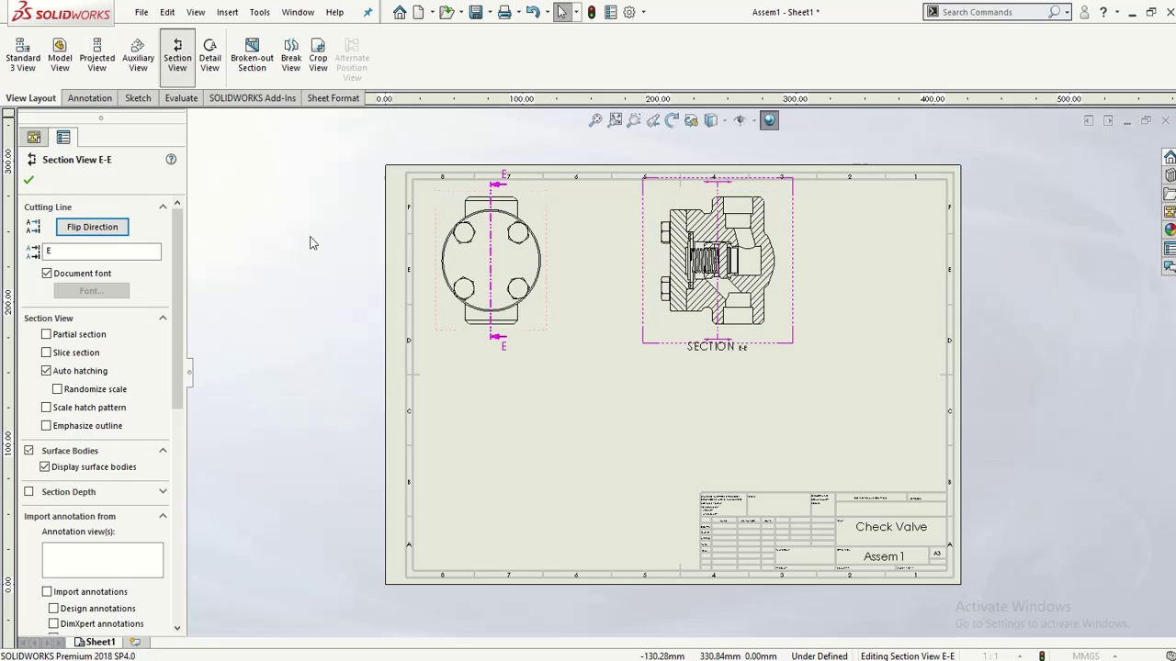
left_click(97, 405)
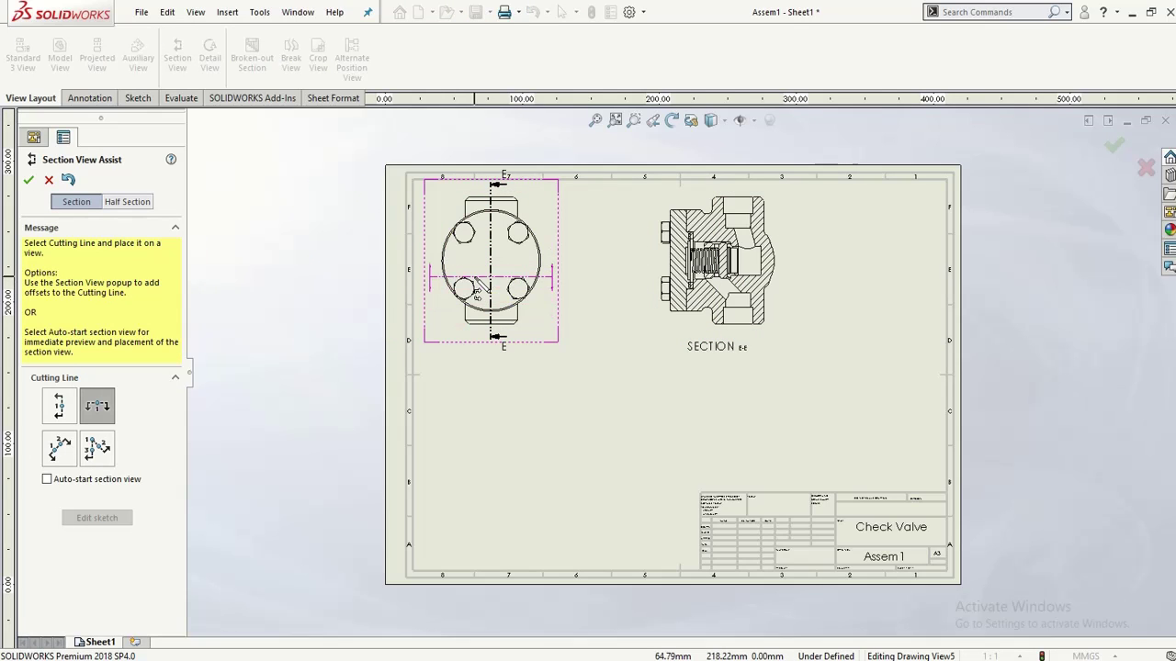
left_click(579, 257)
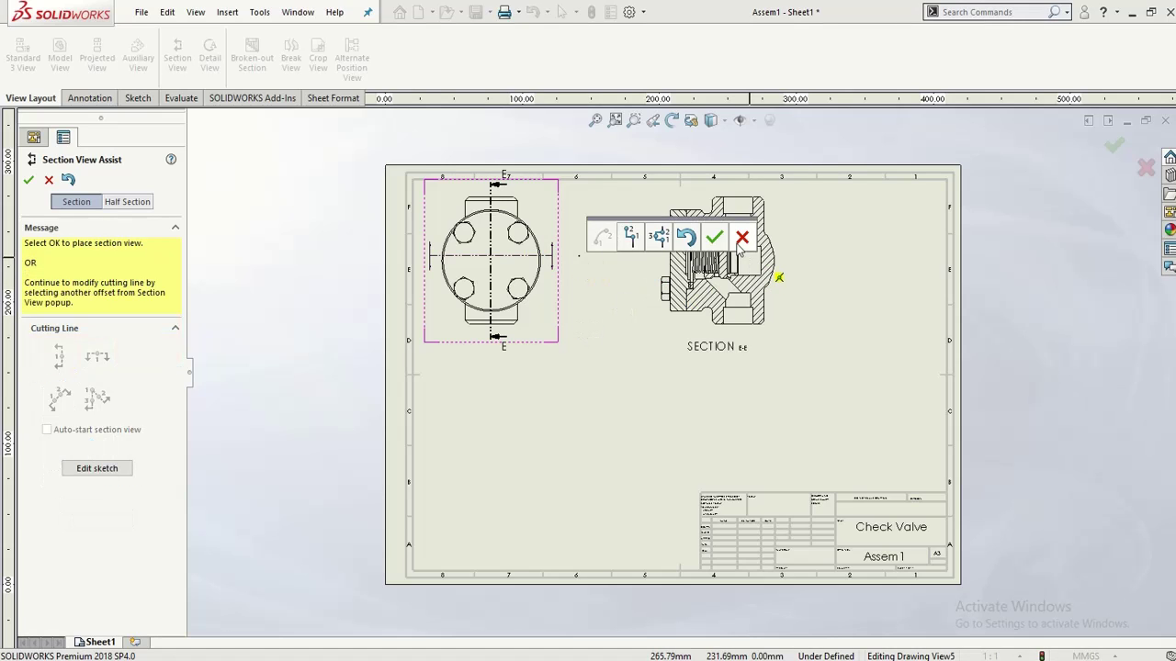
left_click(714, 237)
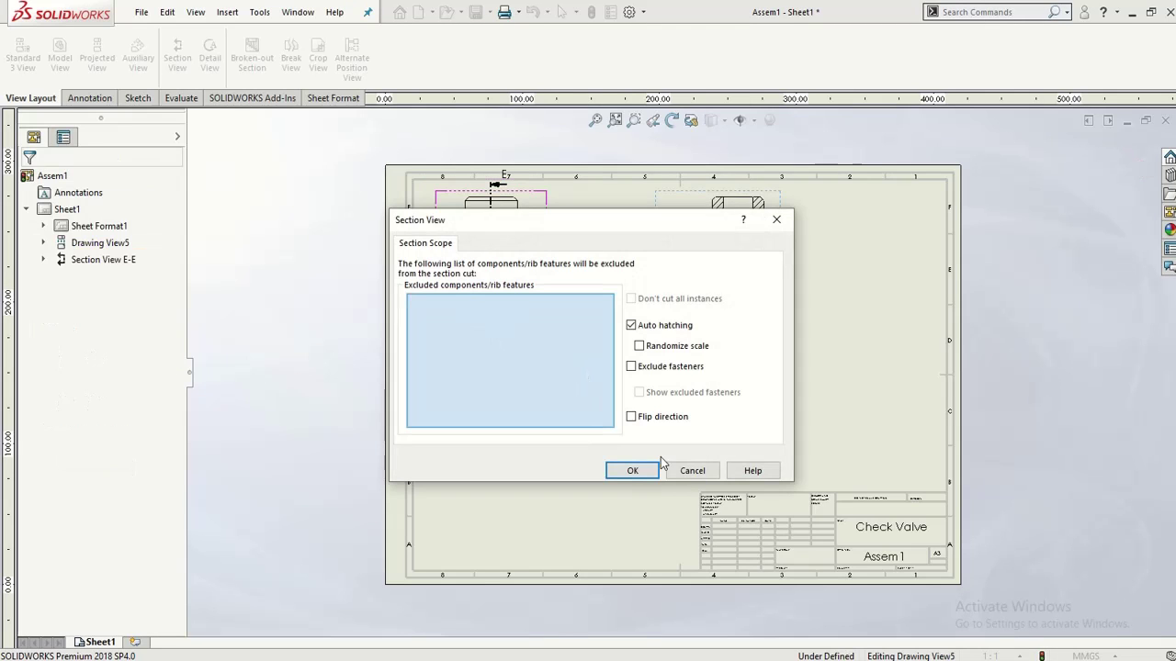
left_click(632, 471)
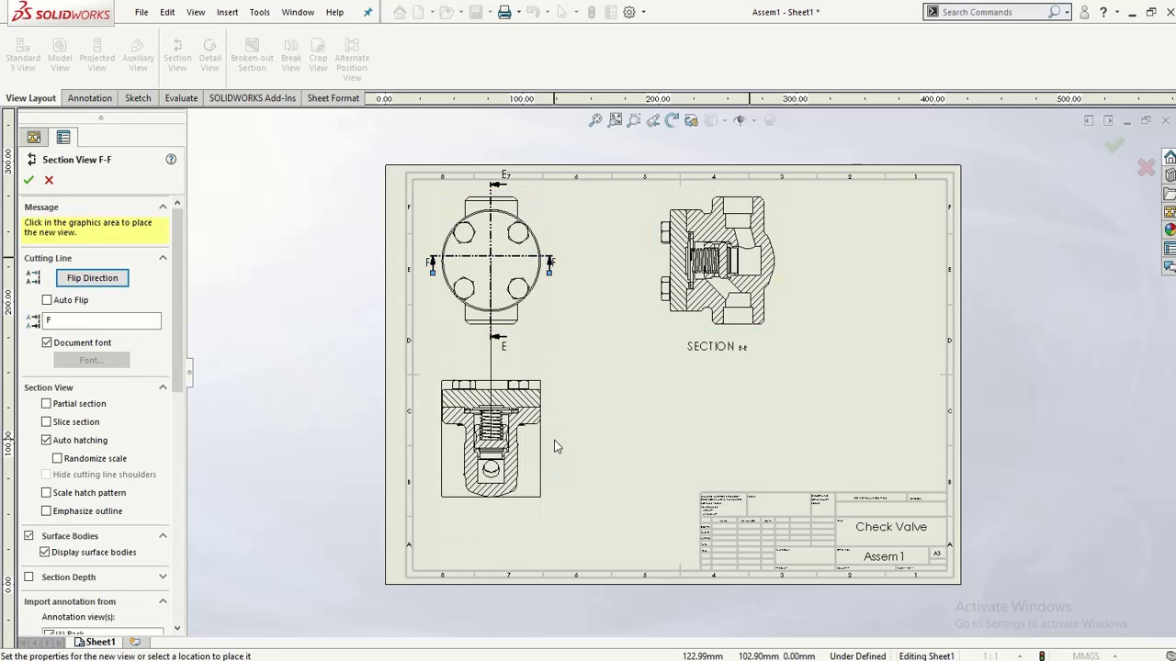
left_click(554, 440)
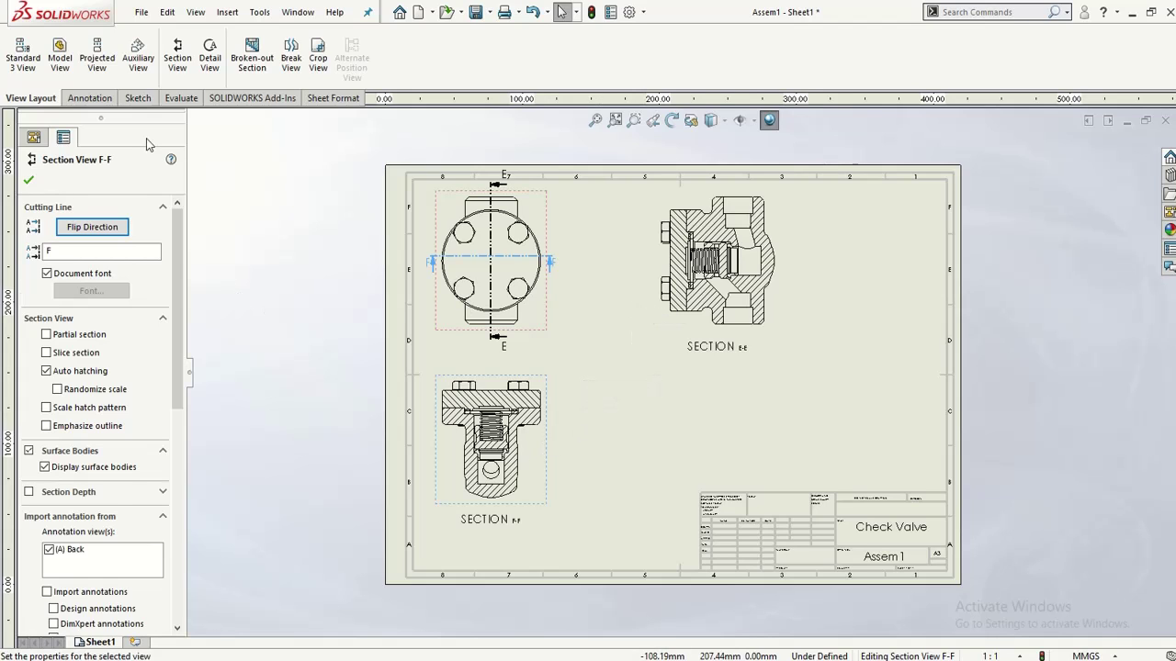
Step: Create a detail view from a circle about 29 mm in radius around the spring in the lower section view, placed beside that section
left_click(209, 54)
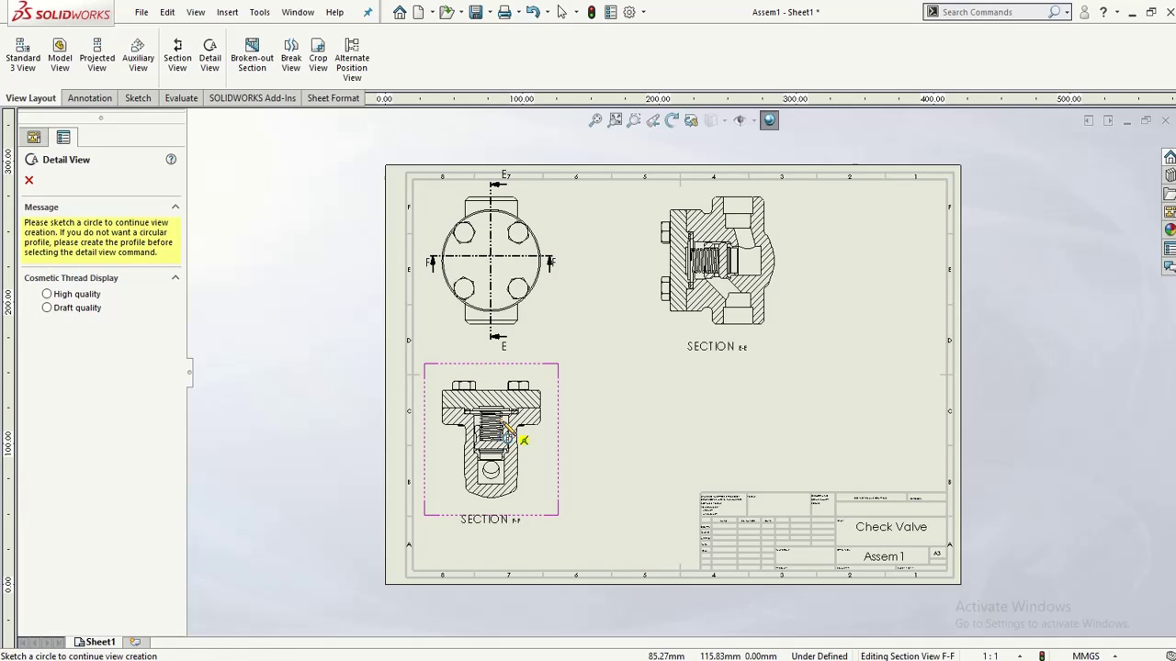
left_click(502, 420)
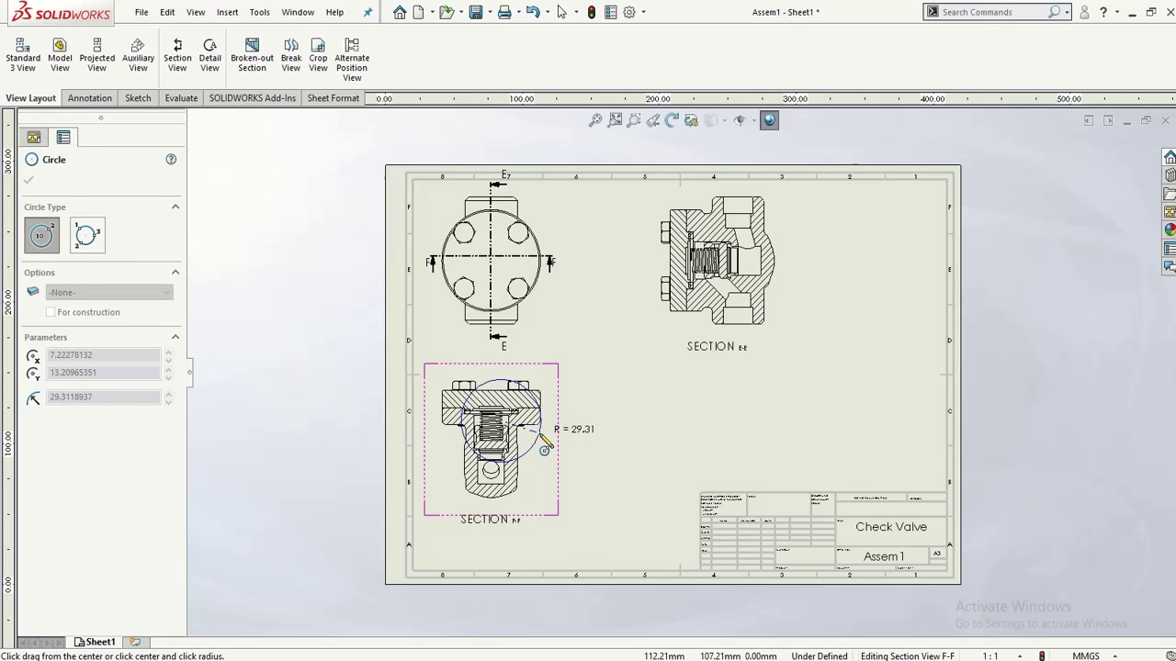
left_click(542, 430)
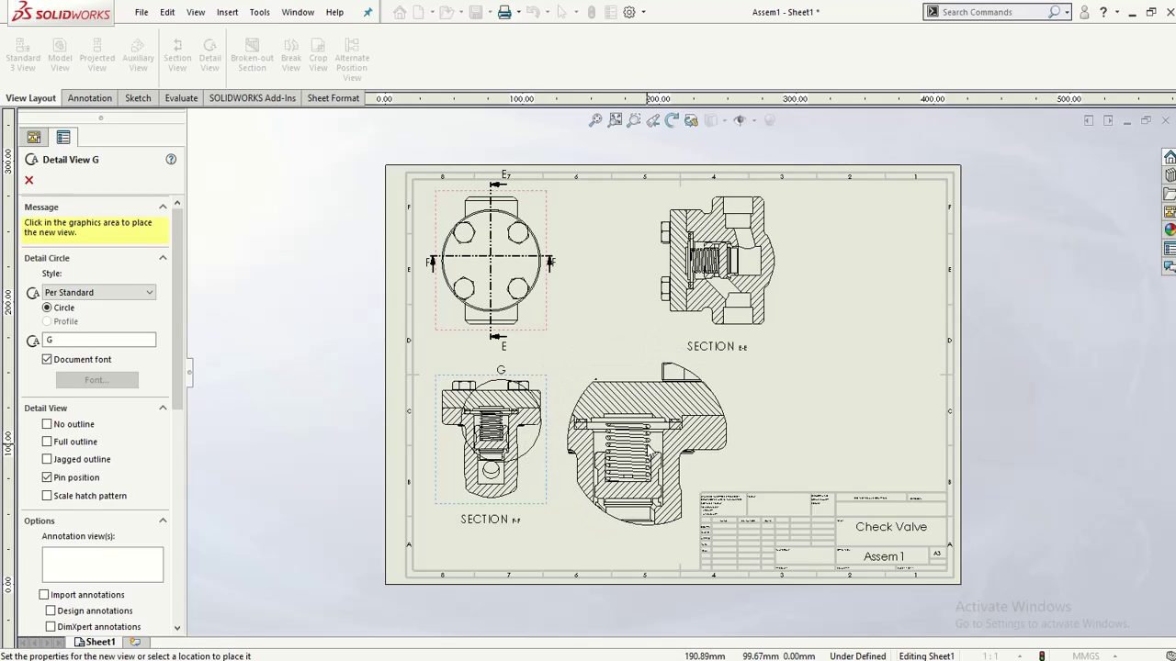
left_click(555, 423)
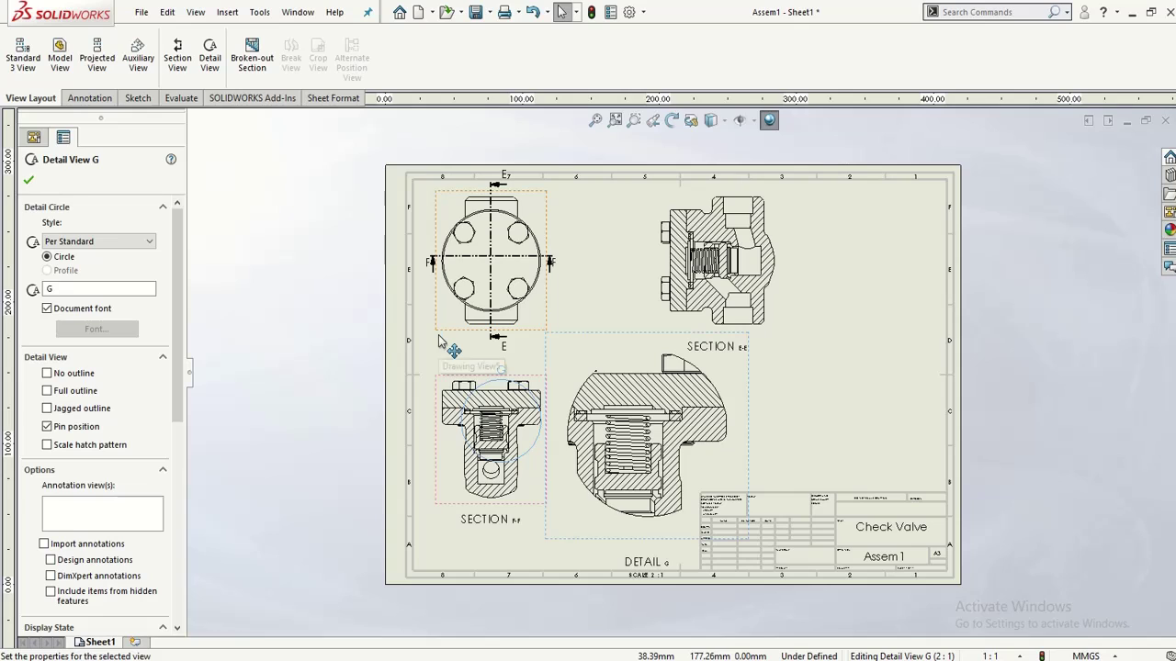
left_click(247, 77)
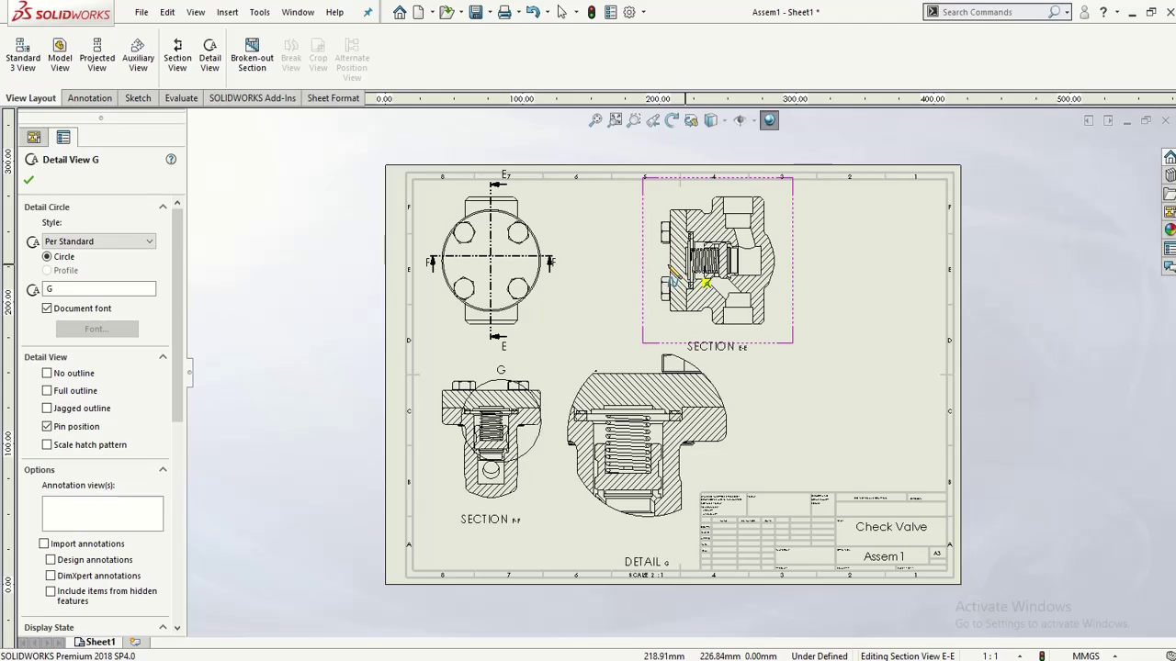
left_click(524, 204)
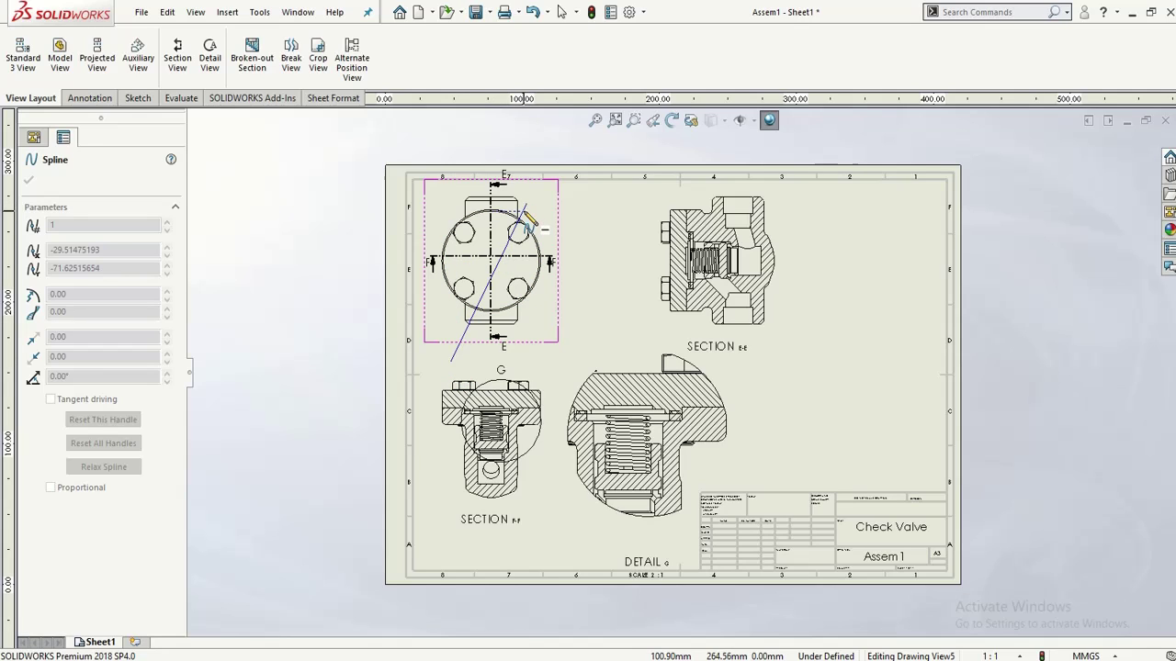
key("Escape")
left_click(530, 265)
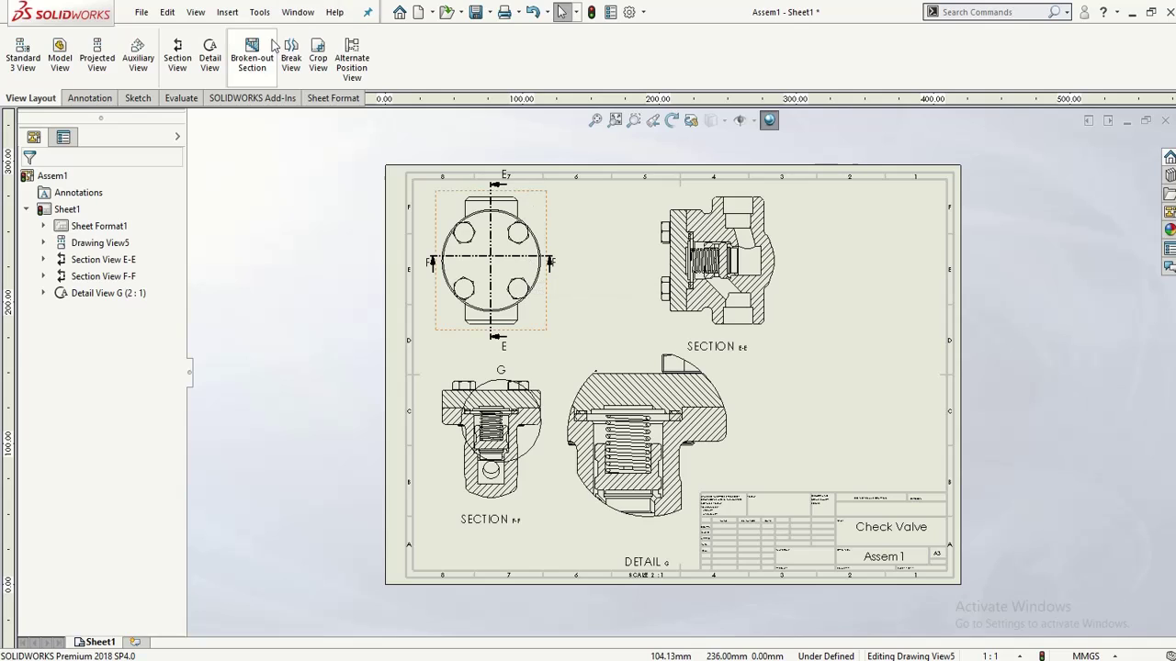
Step: Cut a broken-out section in the top view with a closed spline around its right half, keeping auto hatching in the section scope
left_click(267, 74)
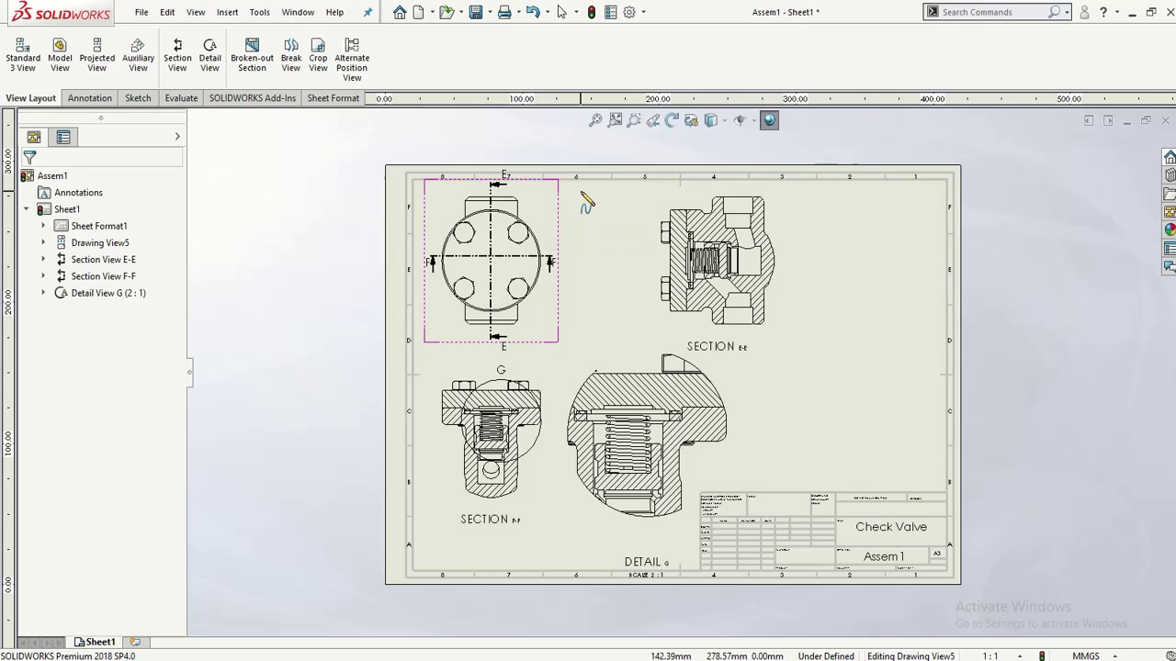
left_click(571, 209)
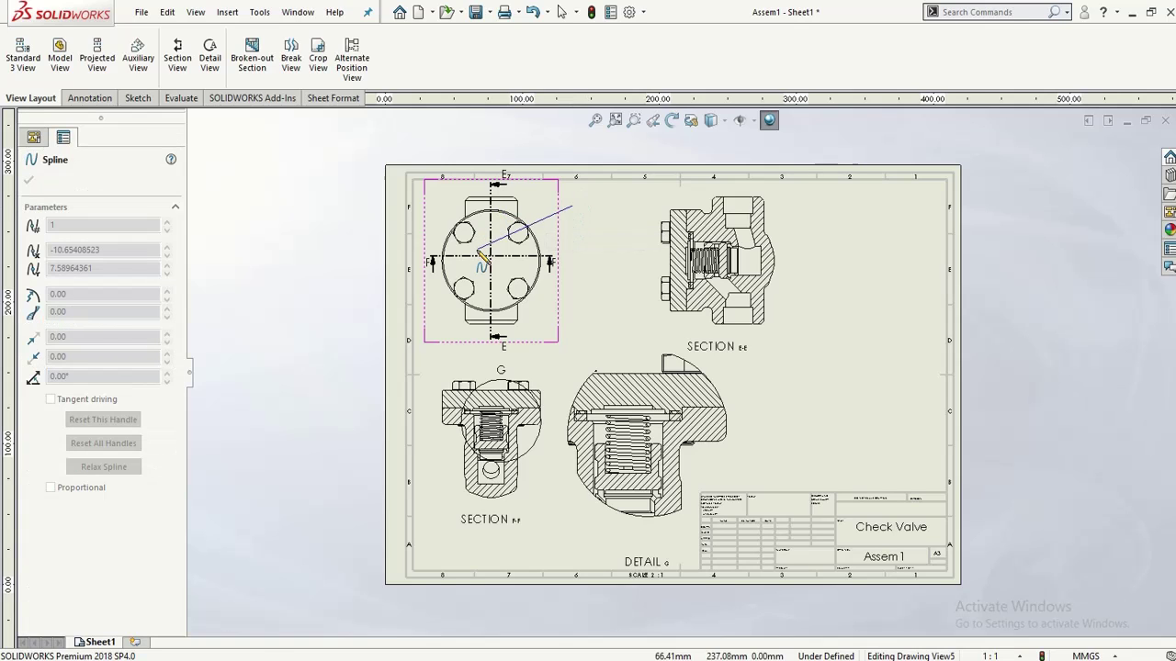
left_click(476, 253)
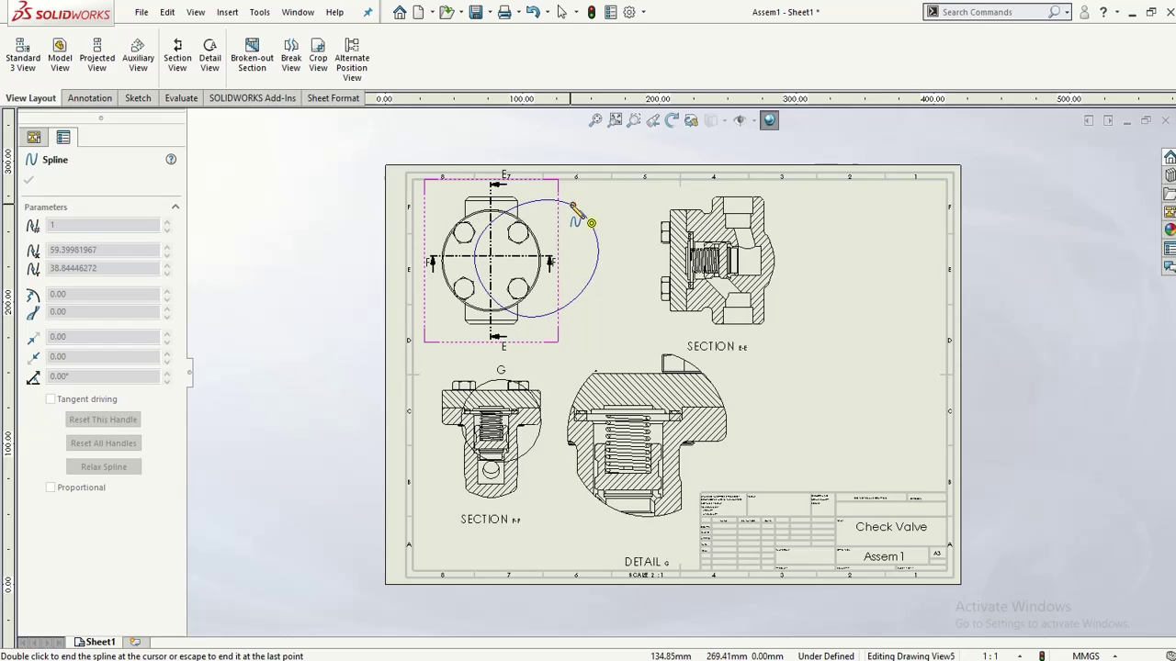
left_click(590, 222)
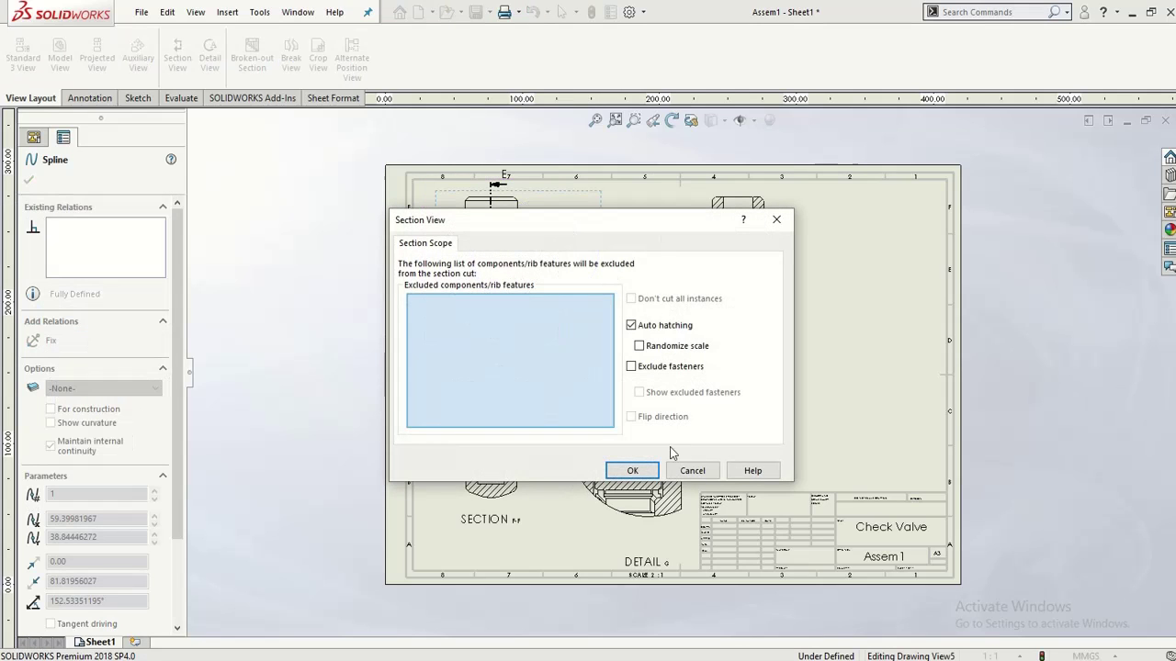
left_click(647, 473)
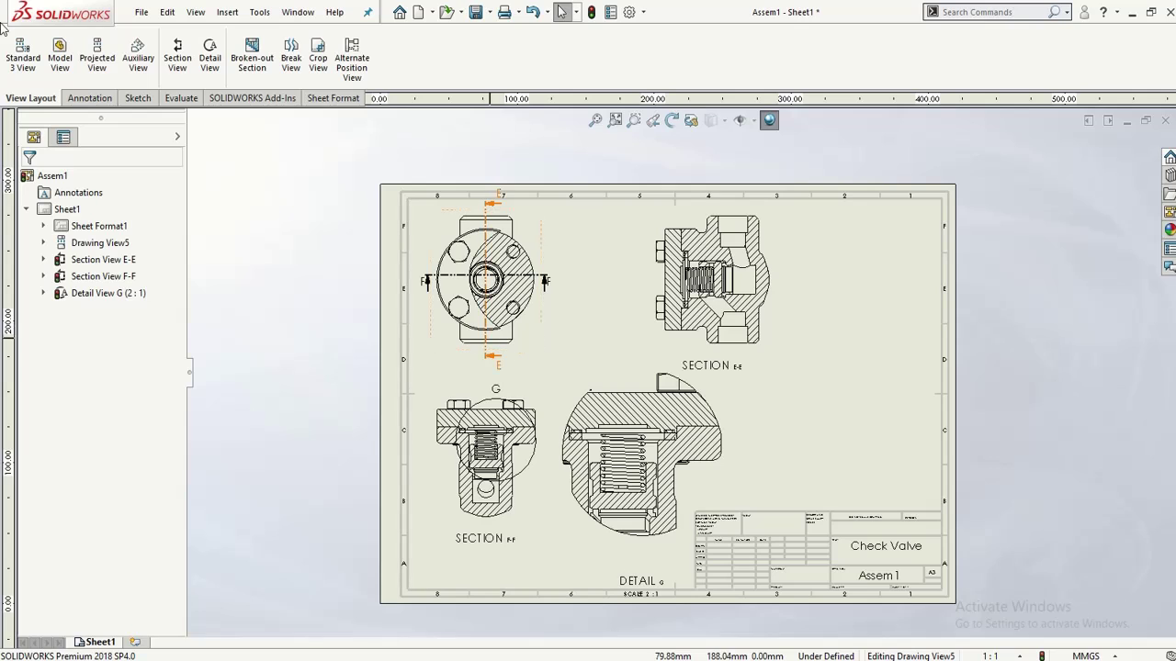
Step: Project a side view and an isometric view from the top view, and move the isometric view beneath the side view
left_click(52, 77)
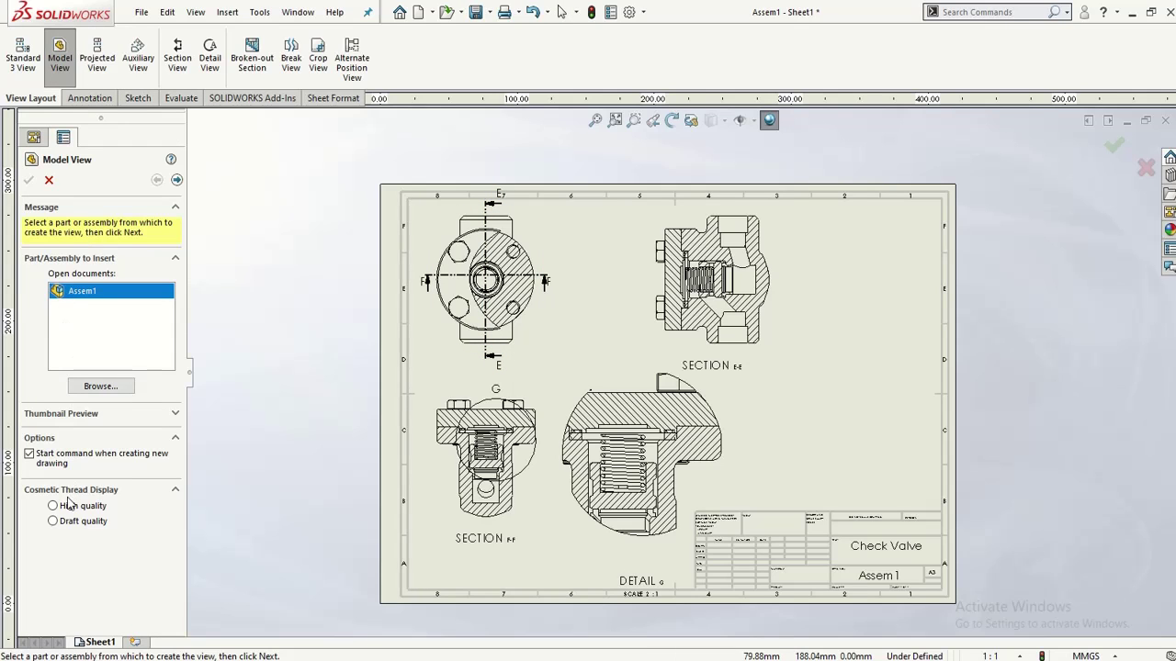
left_click(57, 79)
left_click(107, 60)
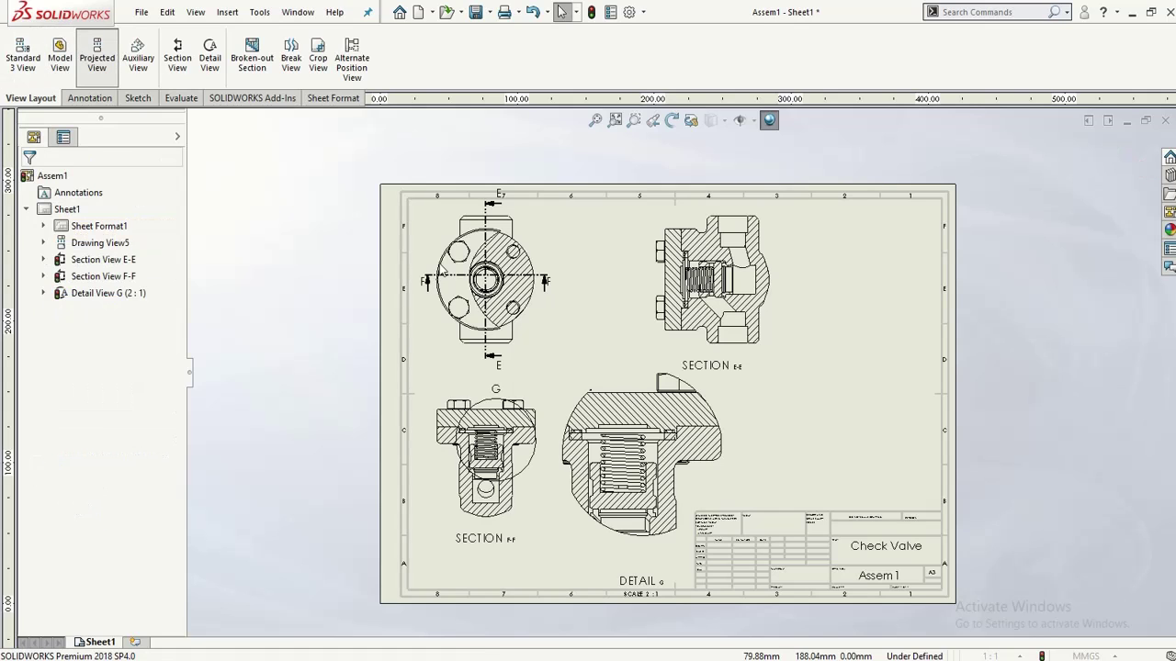
left_click(484, 281)
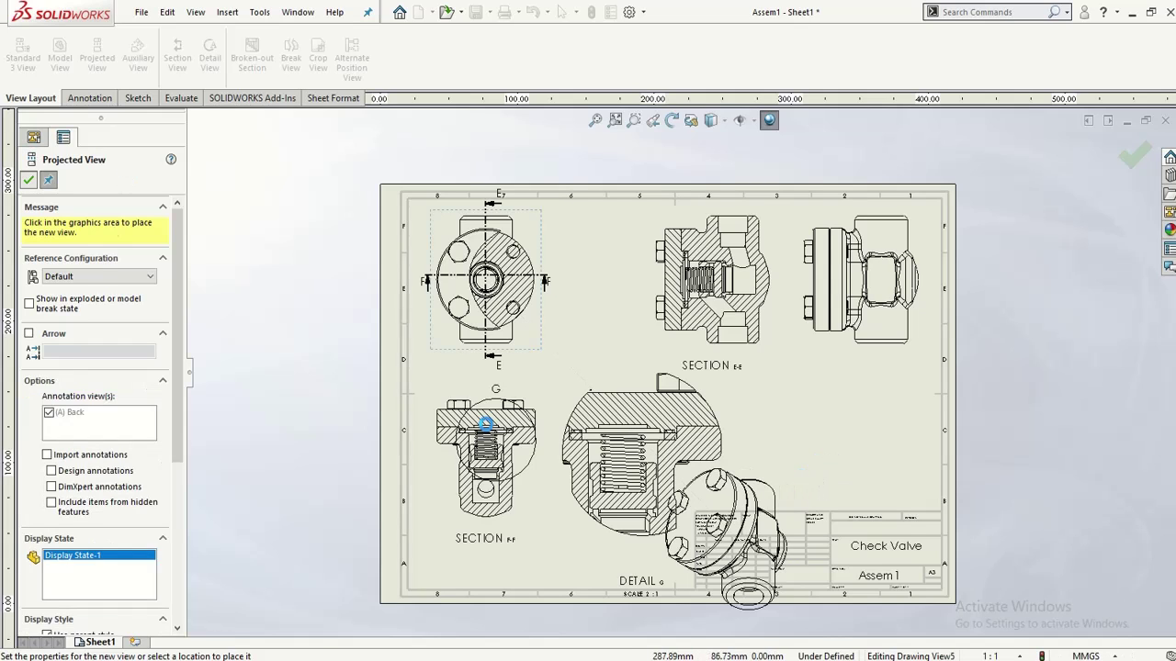
left_click(557, 423)
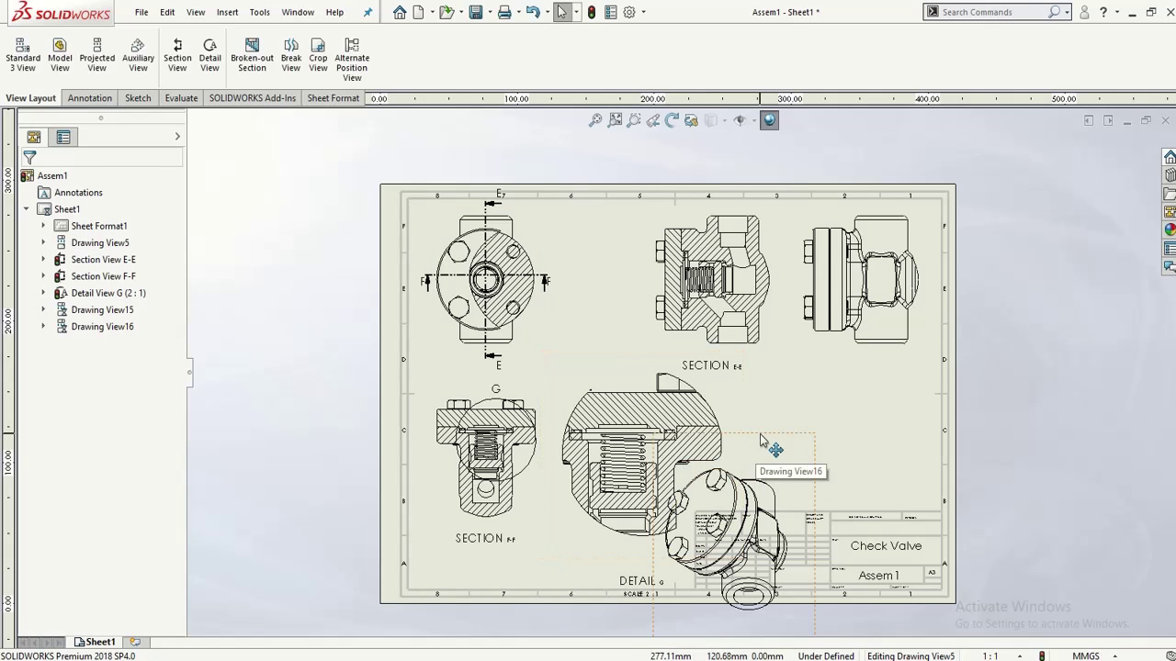
mouse_move(760, 442)
left_mouse_down()
mouse_move(839, 397)
mouse_move(864, 338)
left_mouse_up()
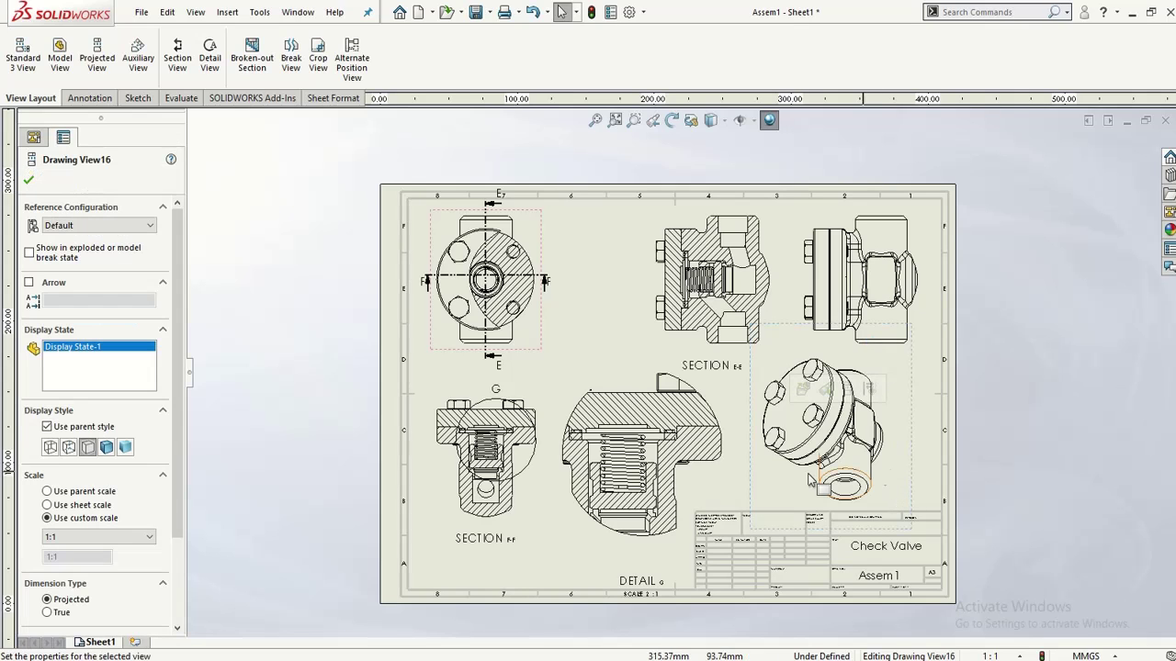
Step: Cut a broken-out section in the isometric view with a closed spline across the cover and body, keeping auto hatching
left_click(252, 73)
scroll(799, 473, "down", 1)
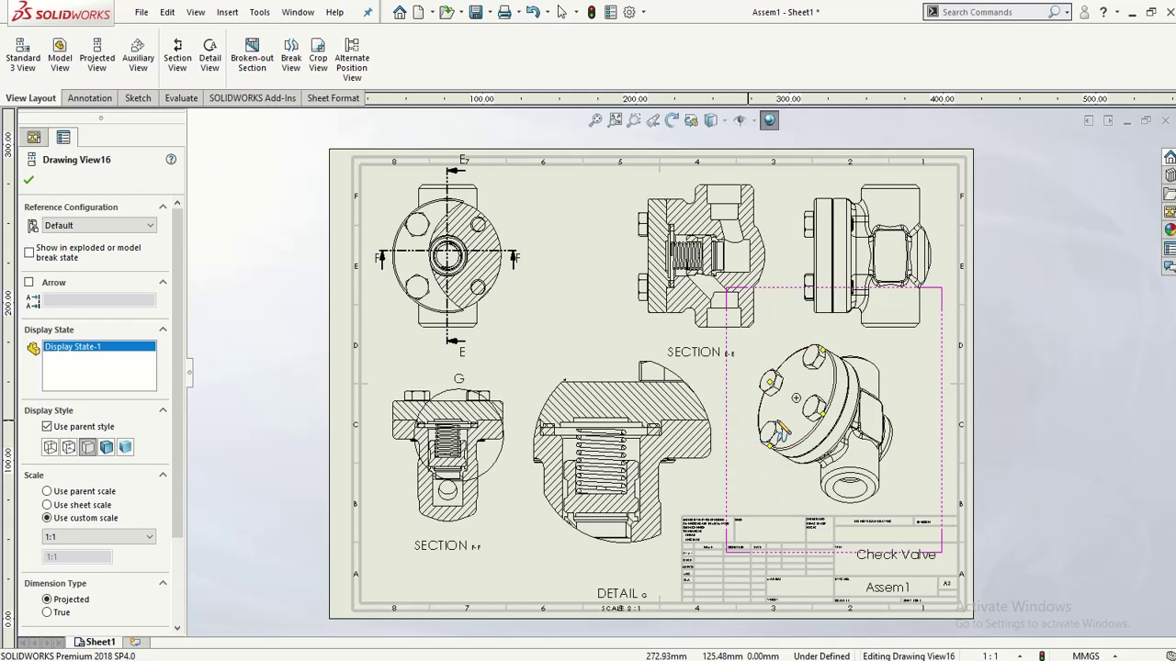
left_click(748, 420)
left_click(796, 399)
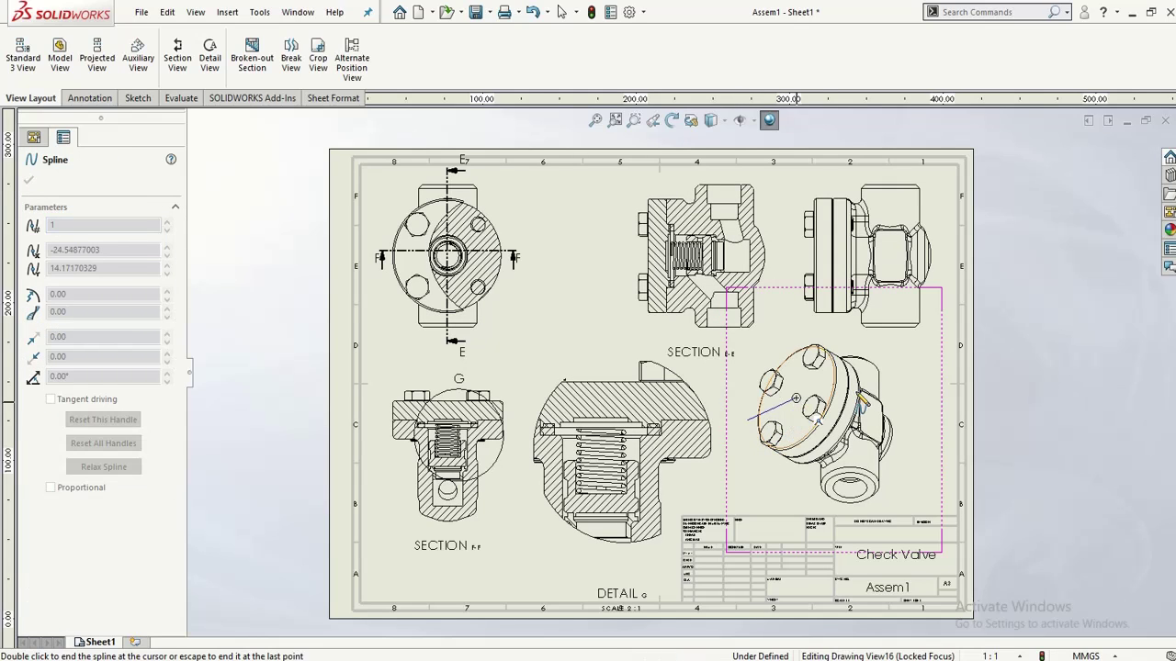
left_click(862, 426)
left_click(795, 478)
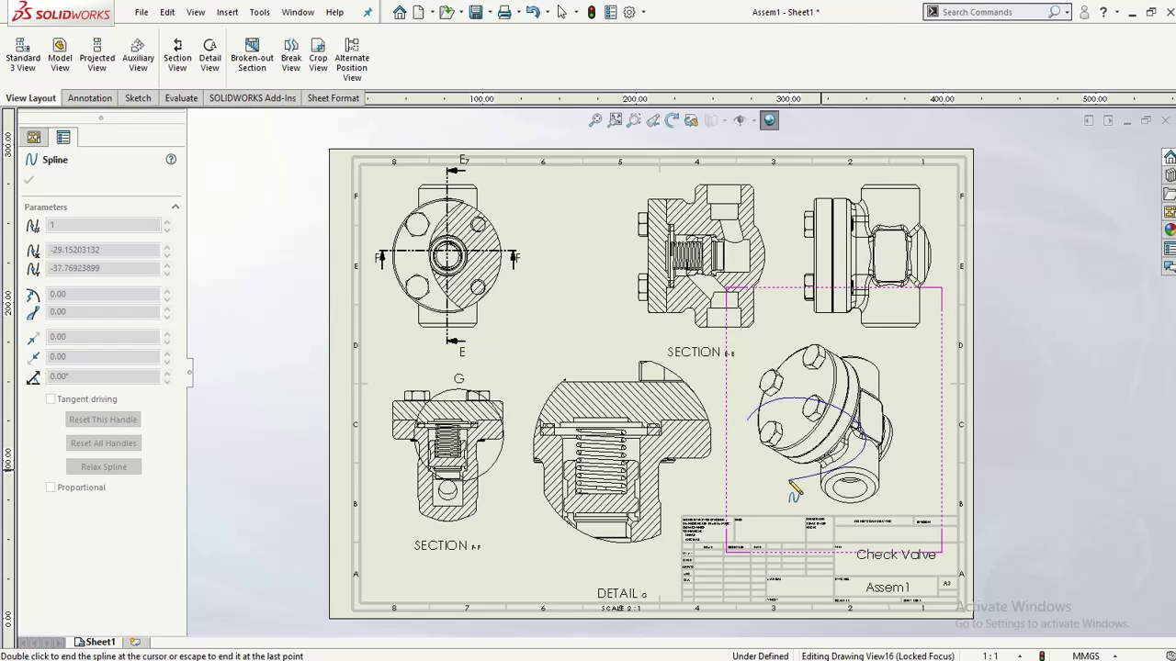
left_click(749, 420)
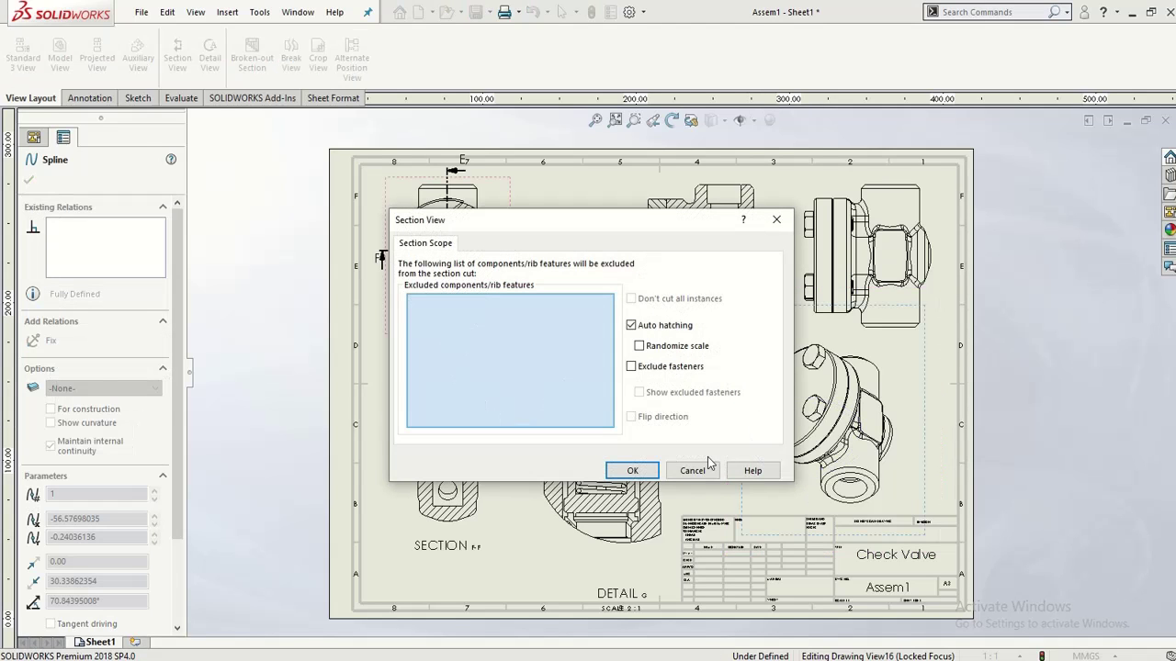
left_click(632, 471)
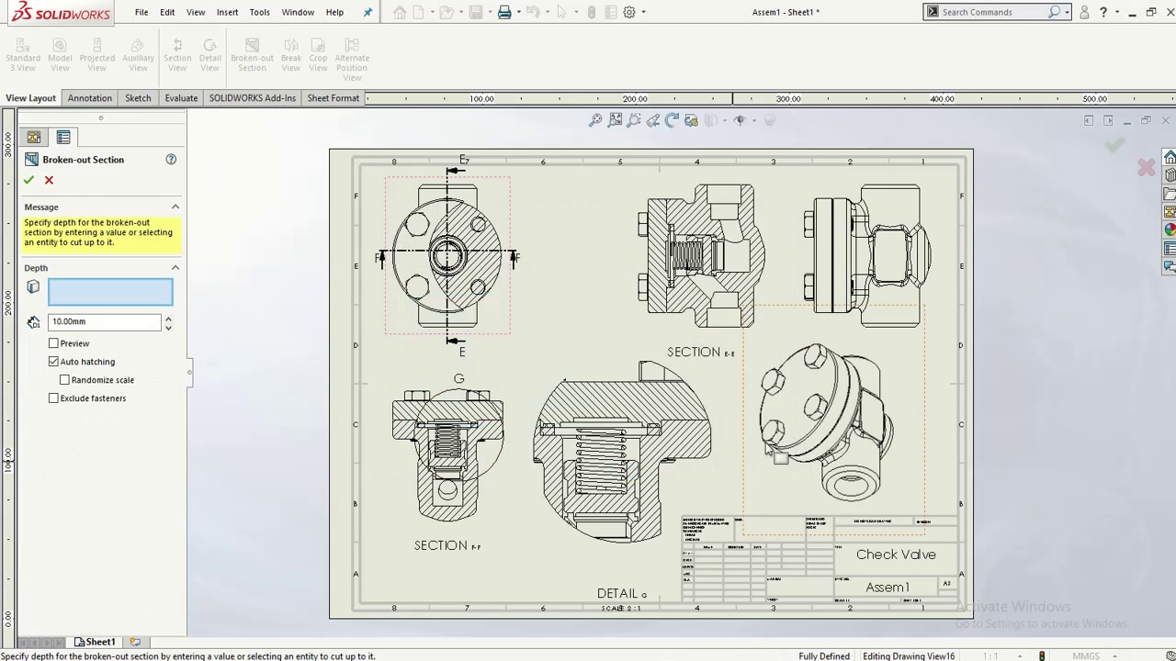
scroll(790, 446, "down", 2)
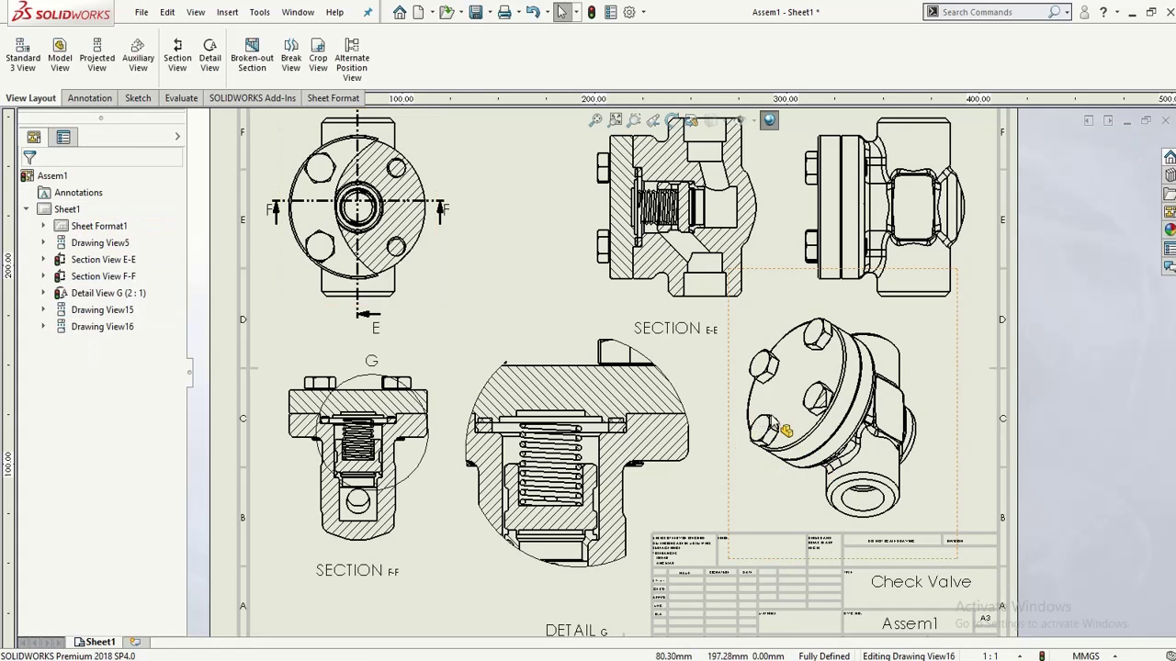
middle_click_drag(768, 415, 804, 416)
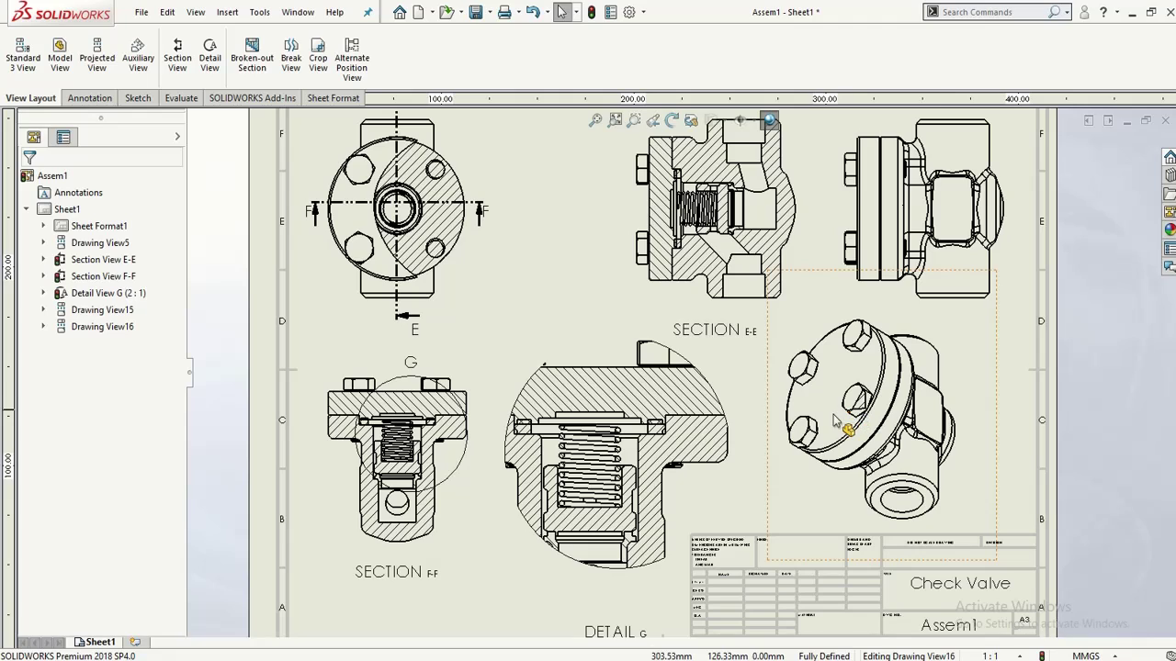
Step: Examine the broken-out cut on the cover and its bolt in the isometric view
left_click(118, 328)
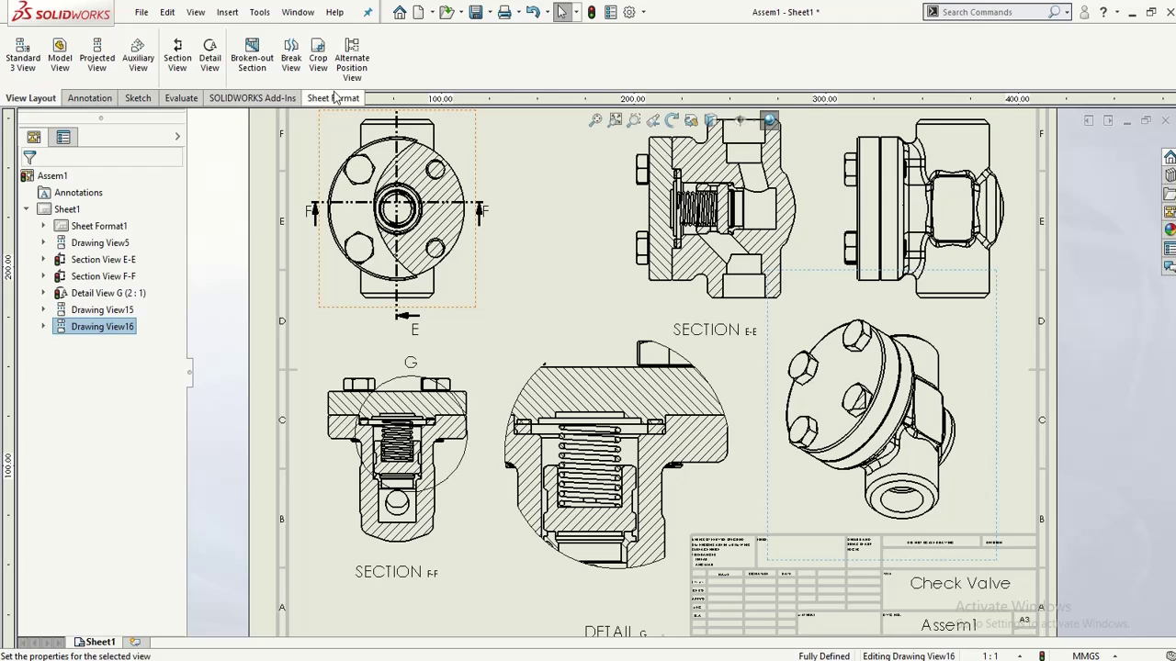
scroll(854, 391, "down", 4)
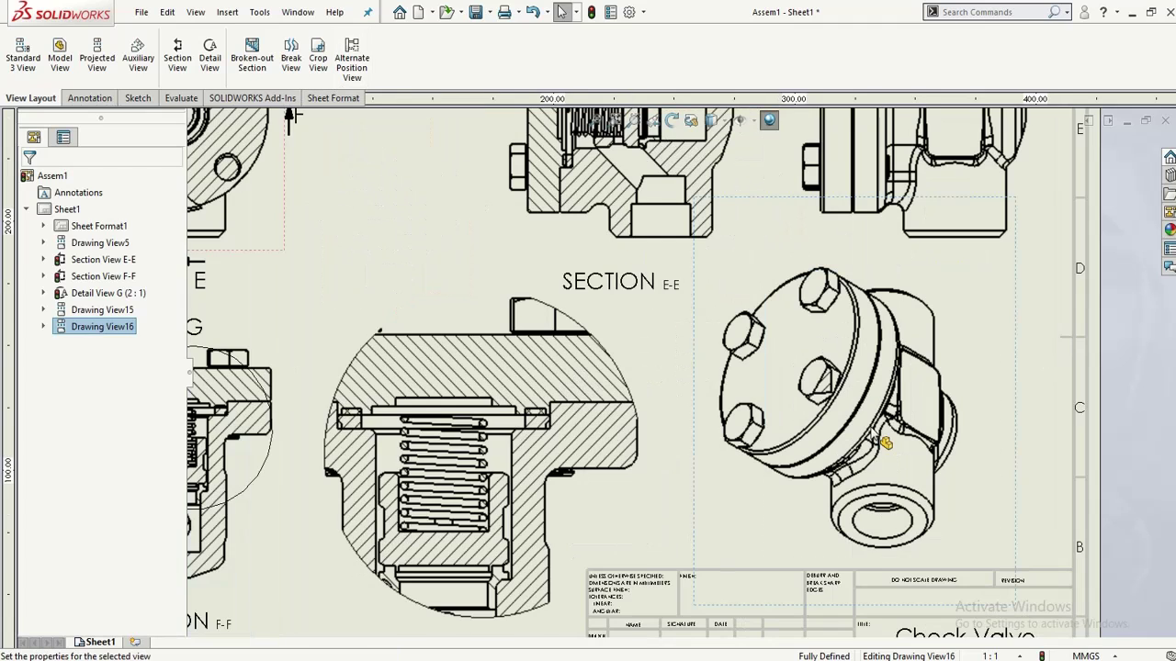
scroll(854, 391, "down", 3)
scroll(777, 395, "down", 2)
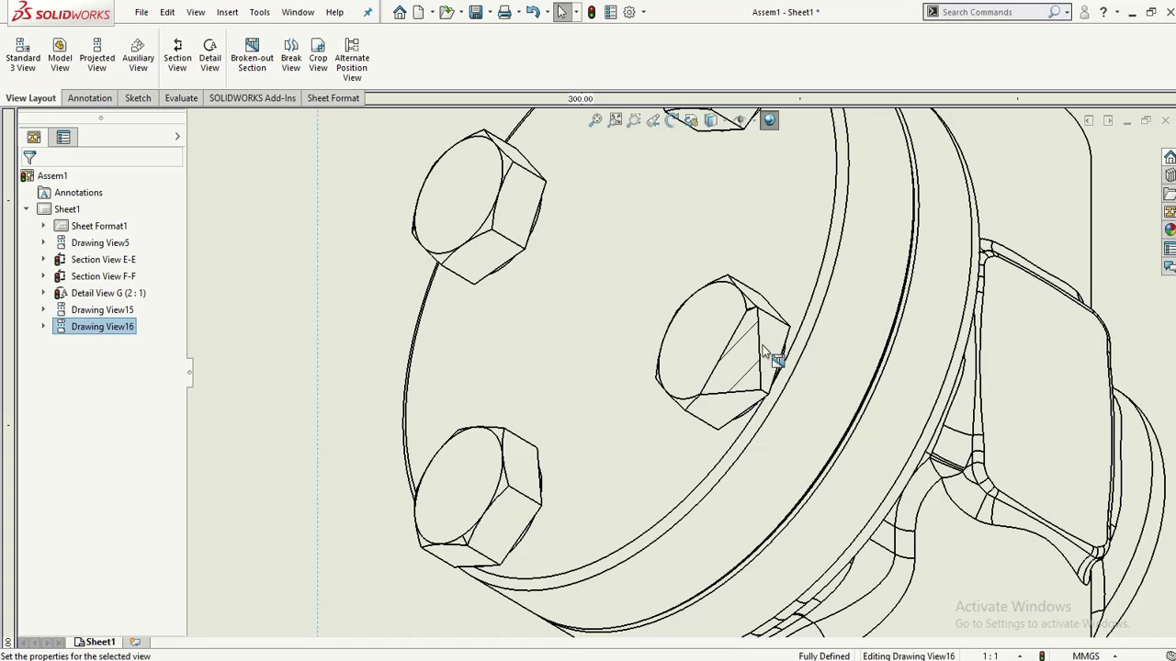
scroll(720, 402, "up", 5)
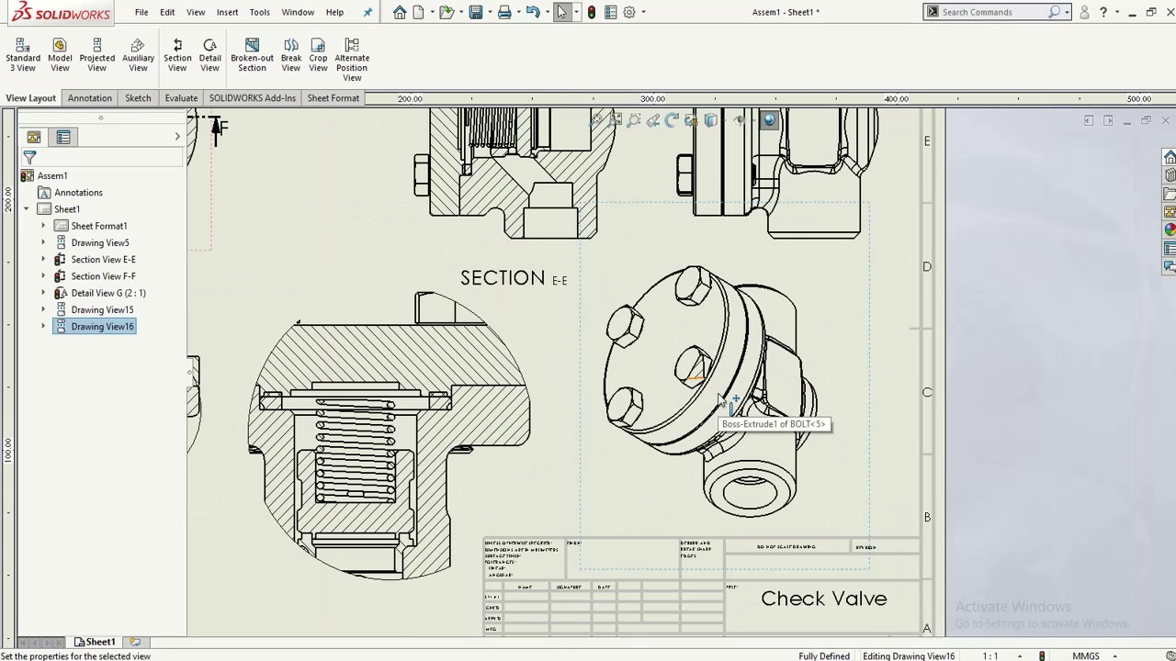
scroll(724, 399, "up", 4)
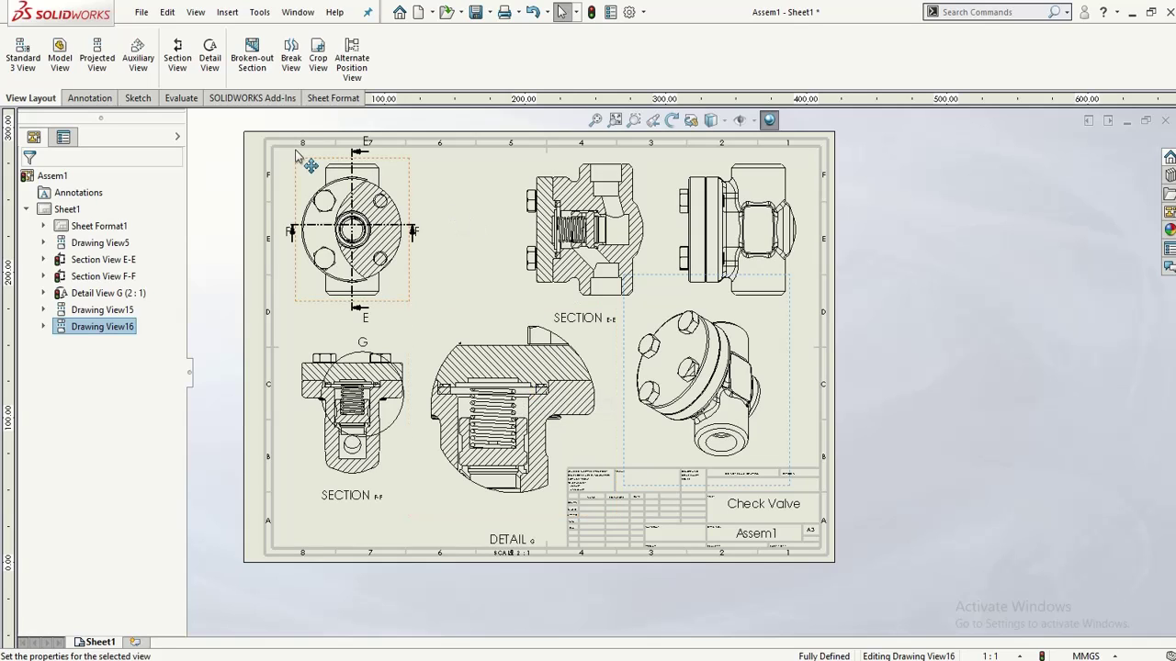
left_click(318, 57)
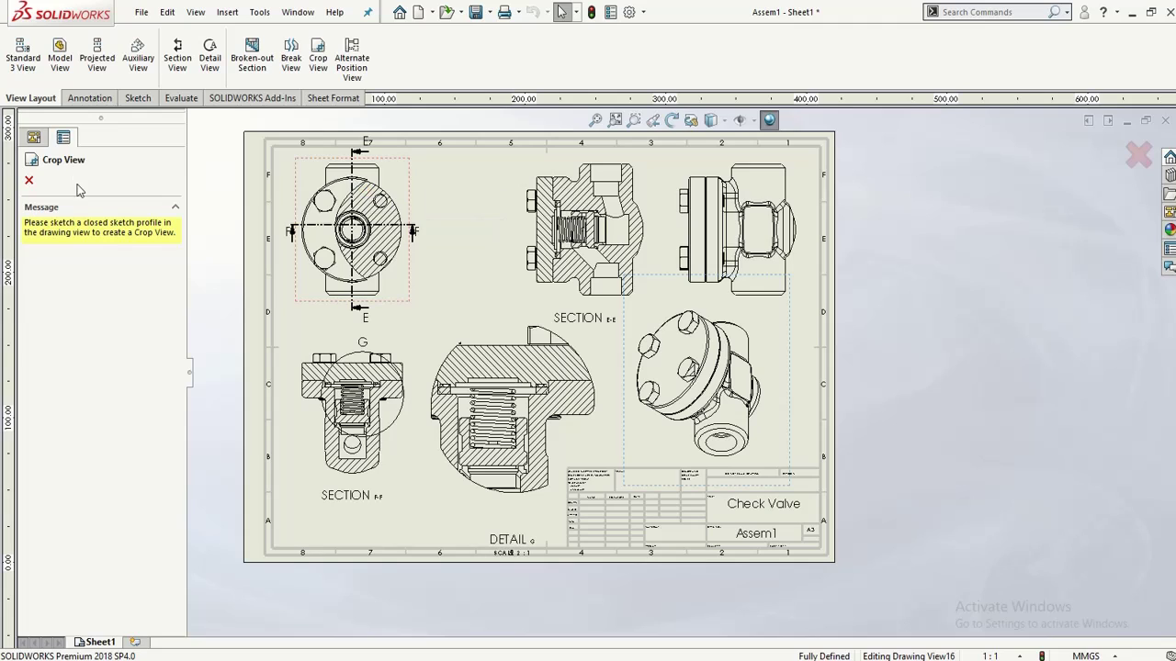
left_click(136, 98)
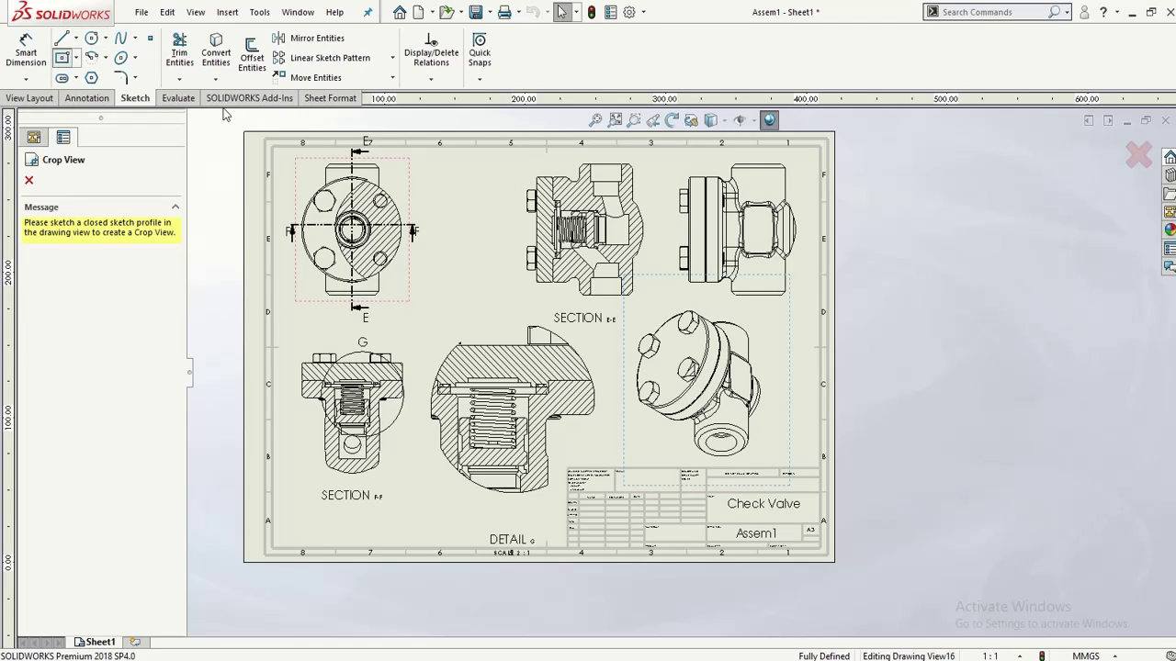
scroll(346, 239, "up", 2)
scroll(487, 259, "down", 2)
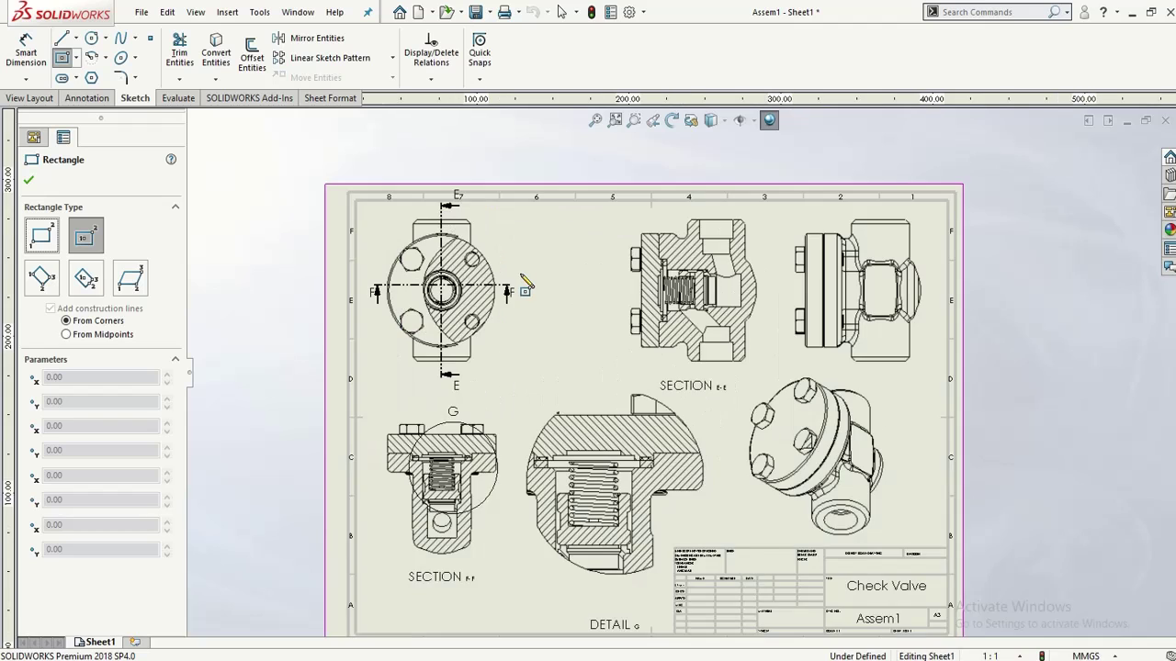
scroll(515, 281, "down", 2)
left_click(598, 230)
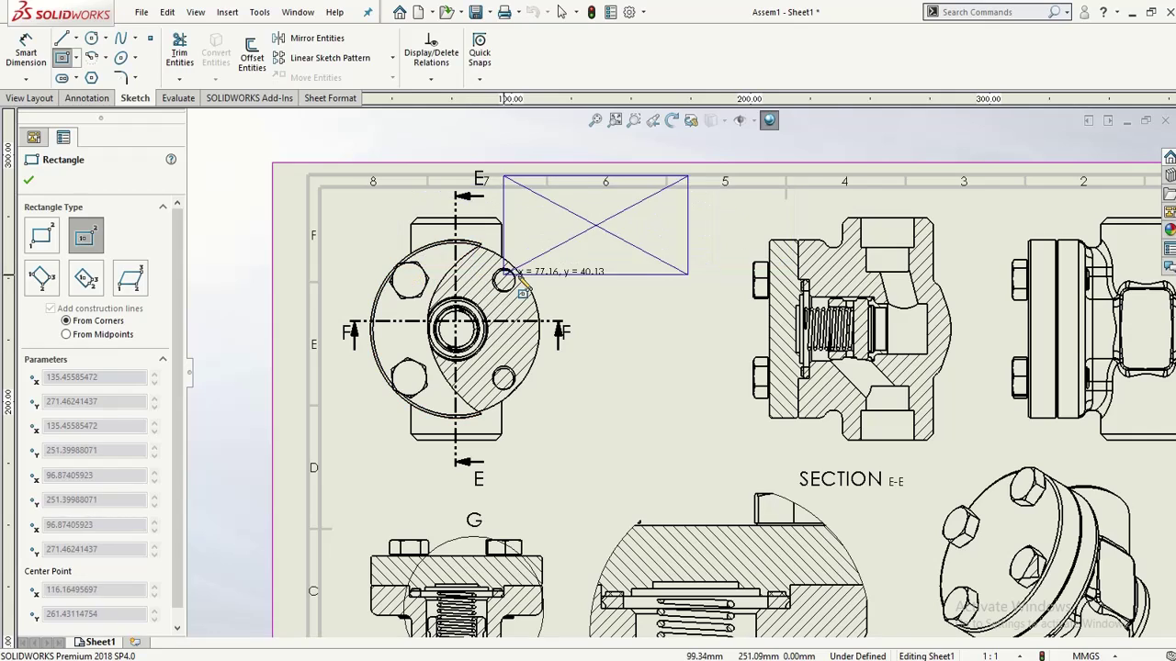
left_click(609, 275)
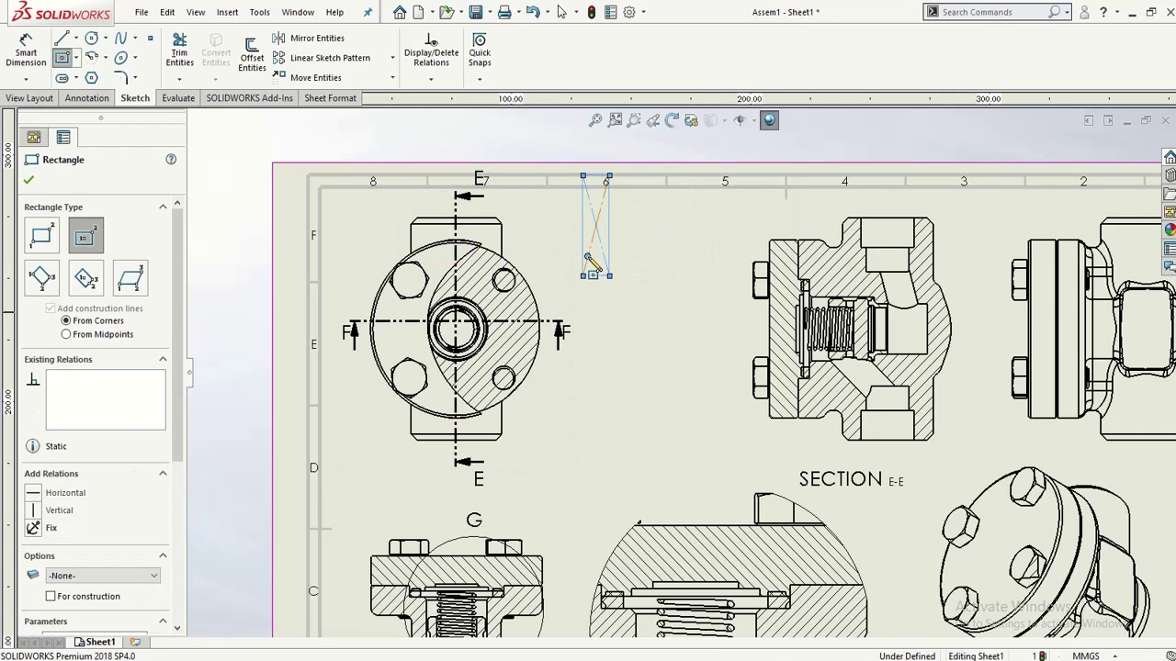
key("Escape")
key("ctrl+z")
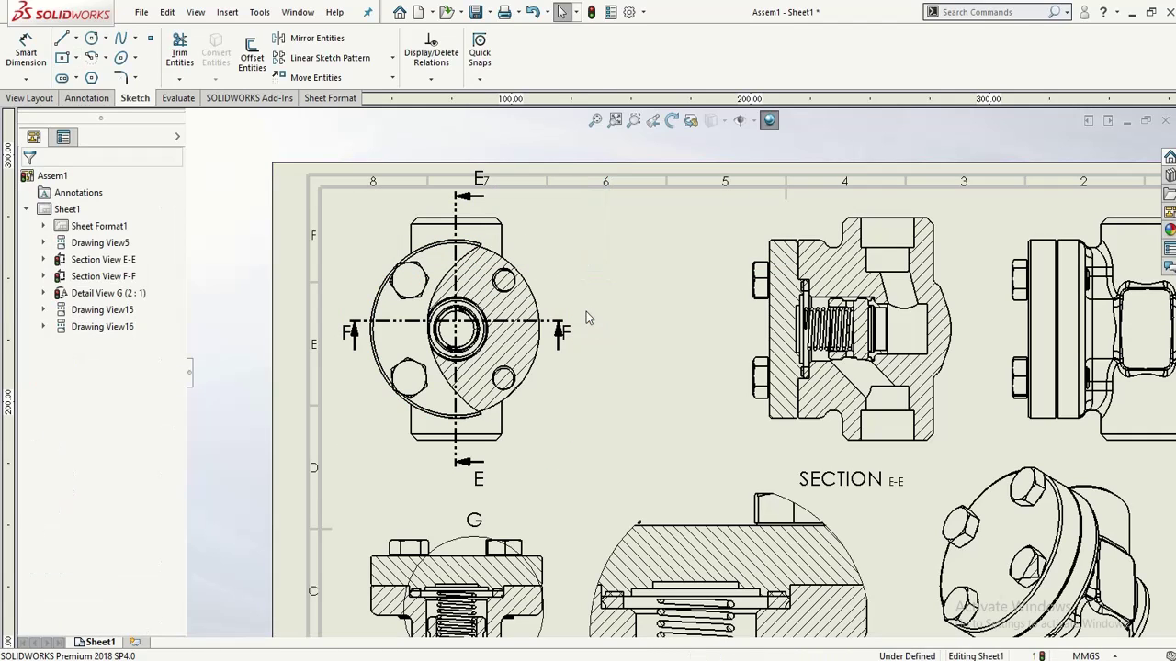
Step: Crop the top view to a corner rectangle sketched over its right half, reaching below the valve body
left_click(75, 57)
left_click(81, 79)
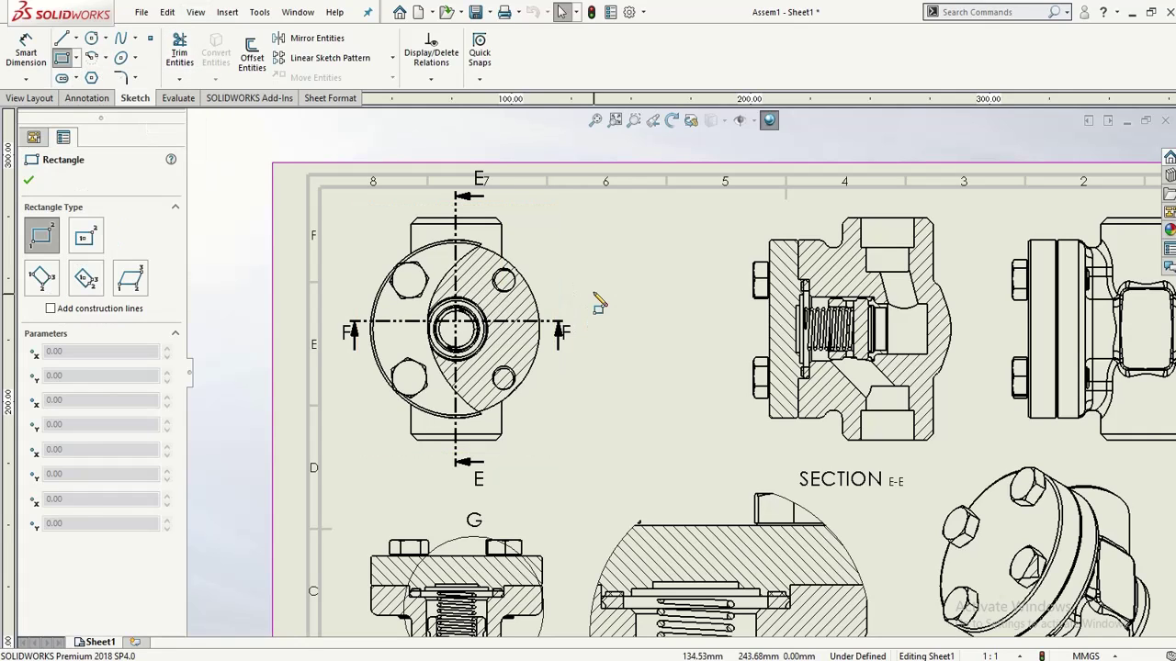
left_click(584, 279)
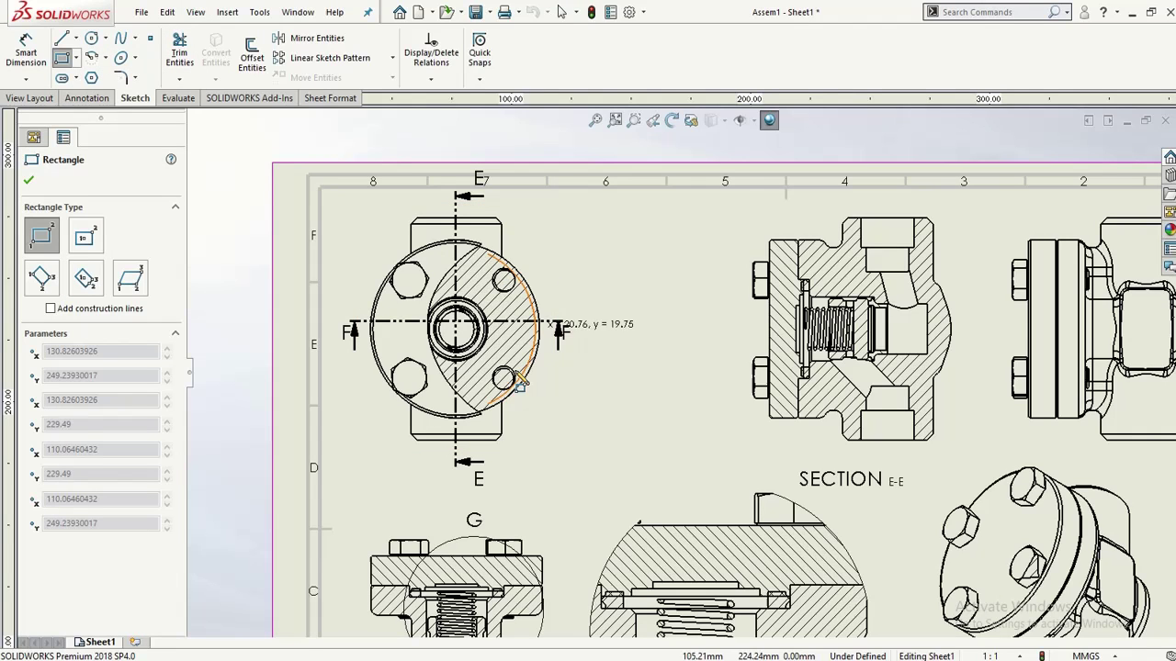
left_click(470, 453)
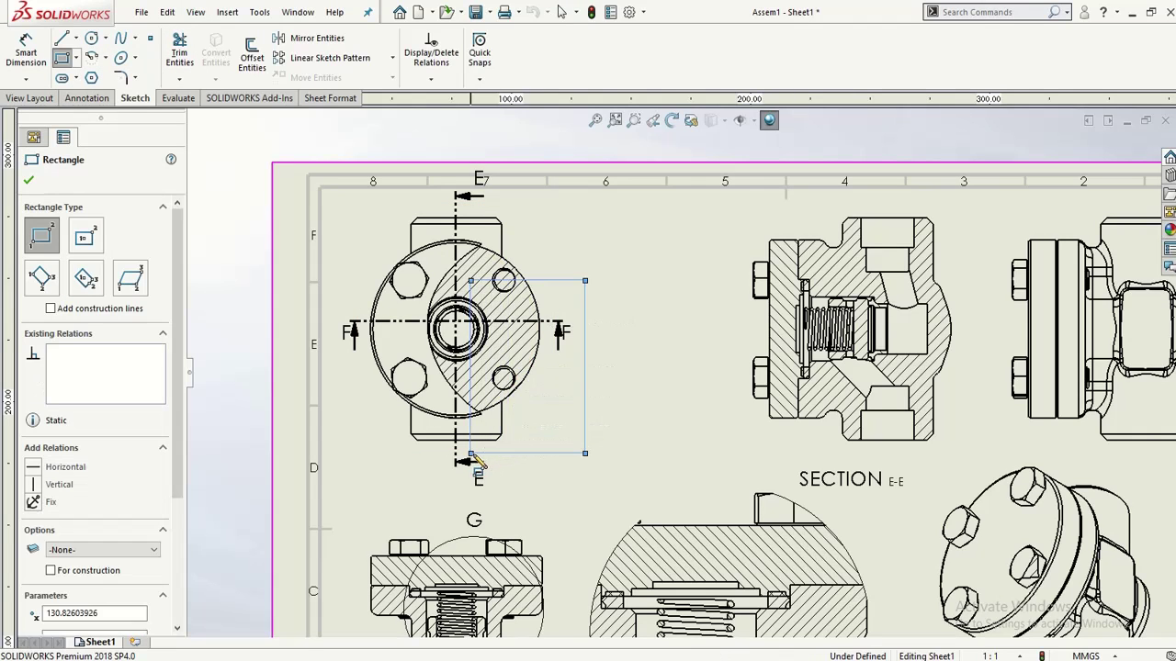
left_click(35, 98)
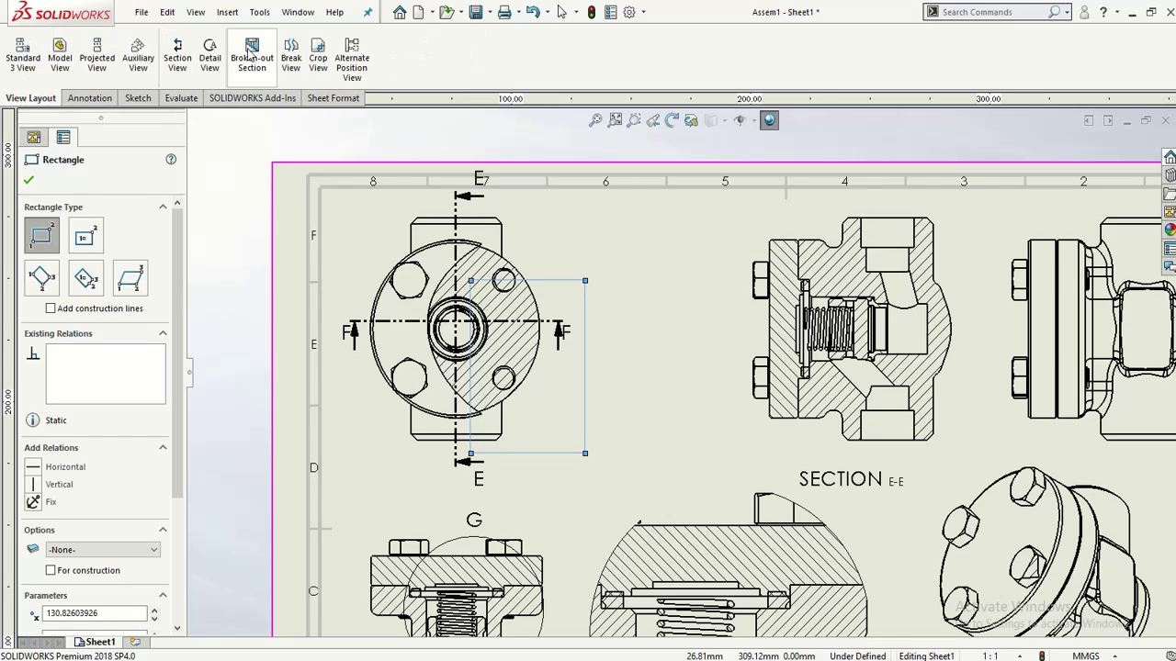
left_click(318, 55)
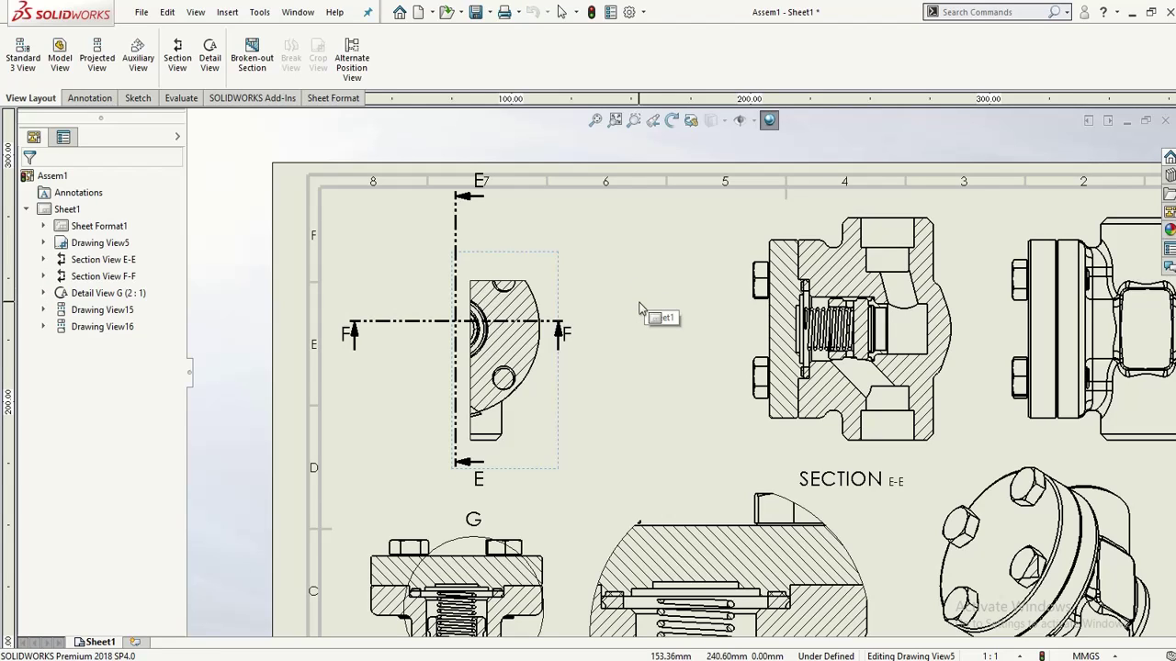
Step: Add an alternate position view to the cropped top view with the new configuration AltPosition_Default_1, leaving the components in place
left_click(354, 75)
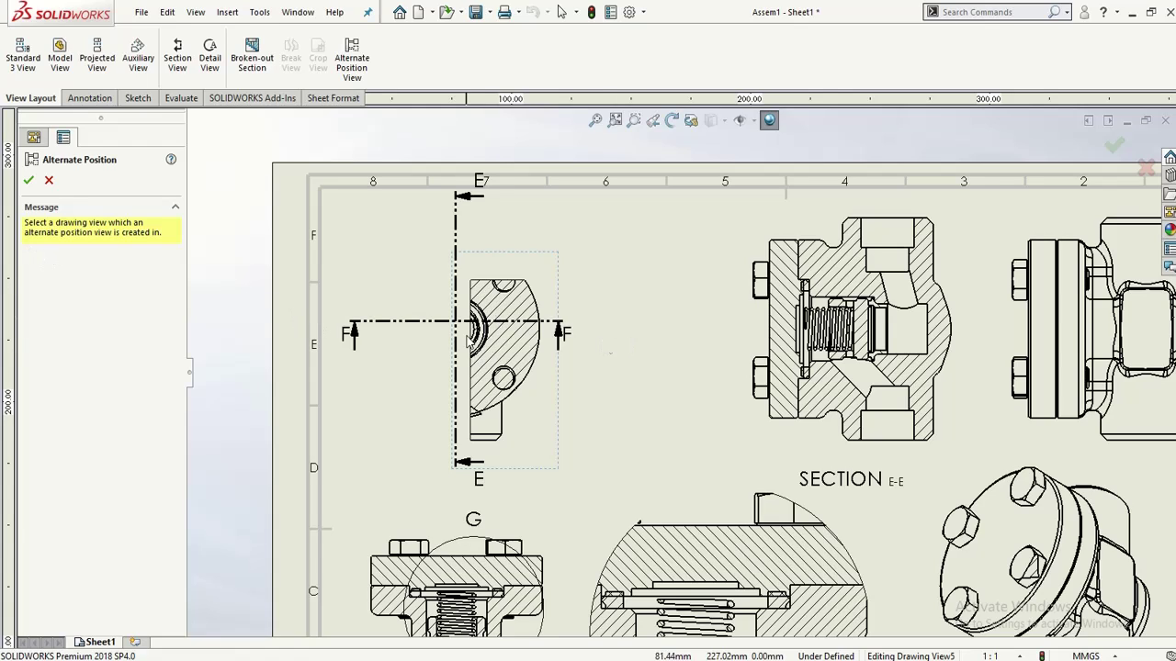
left_click(468, 341)
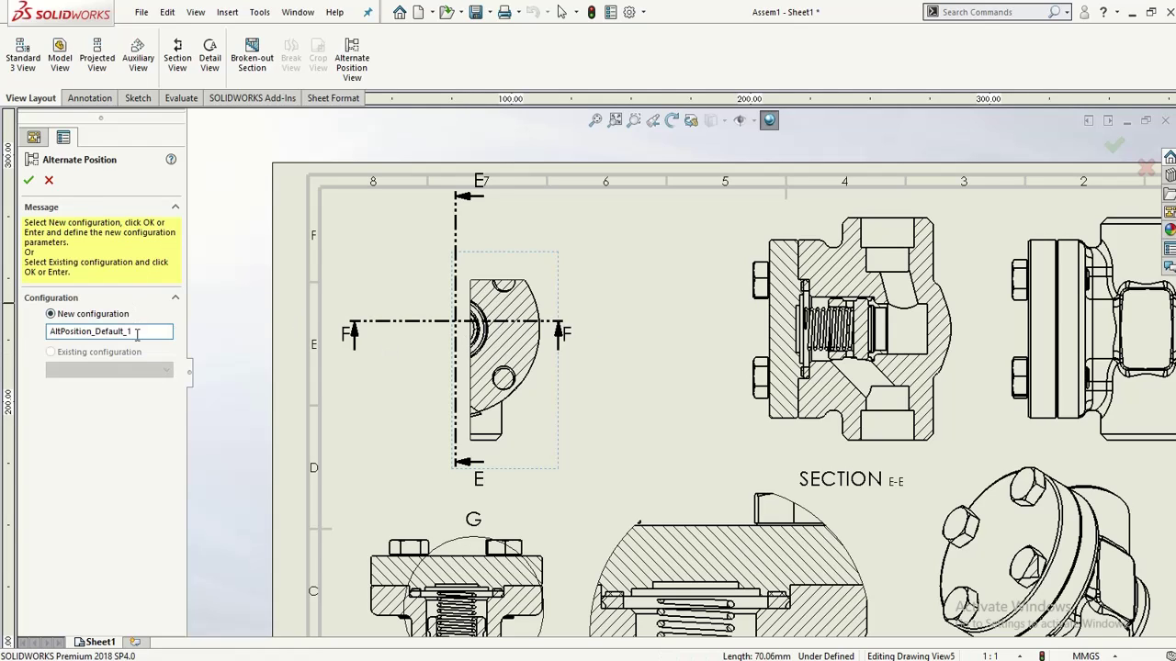
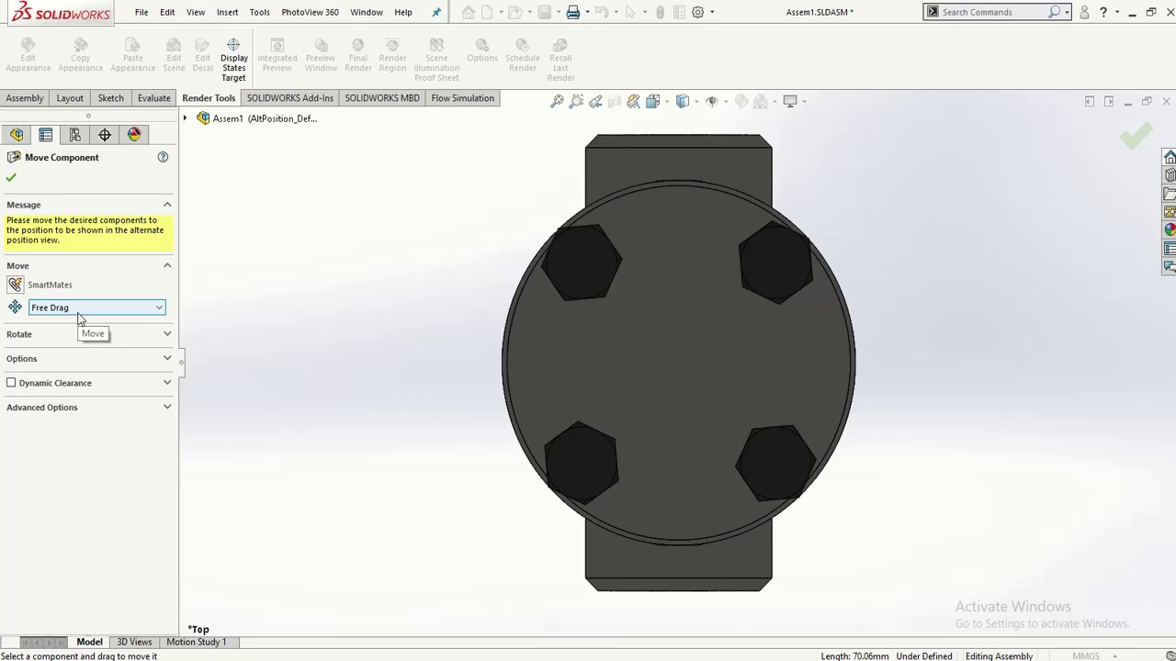
middle_click_drag(557, 385, 607, 268)
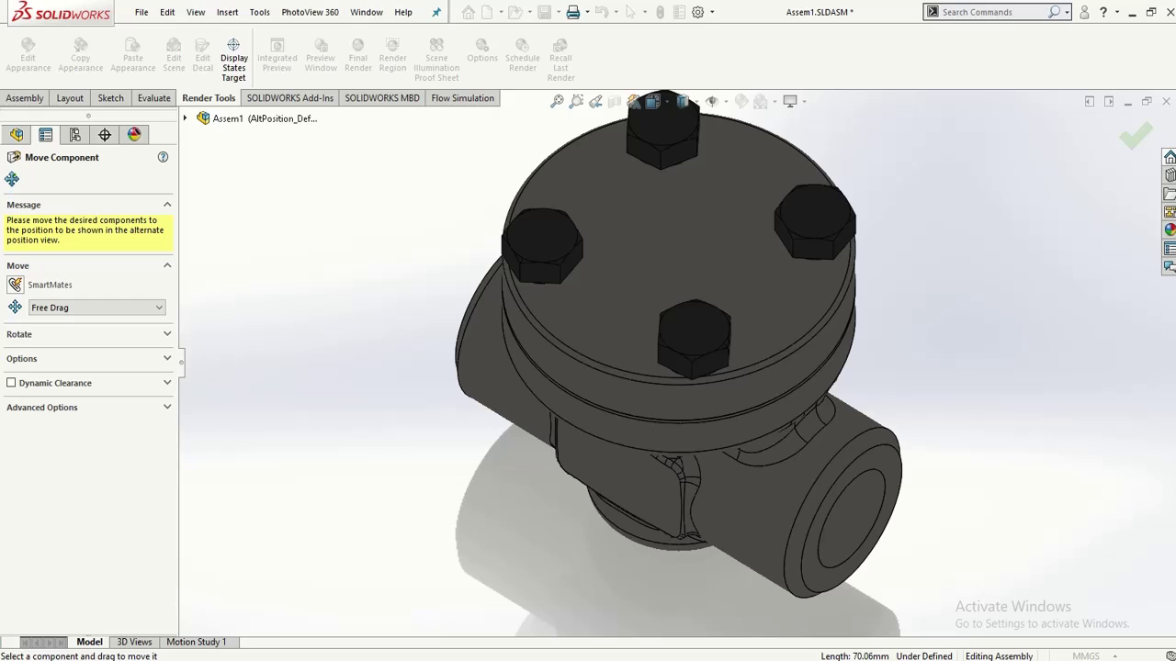
left_click(11, 180)
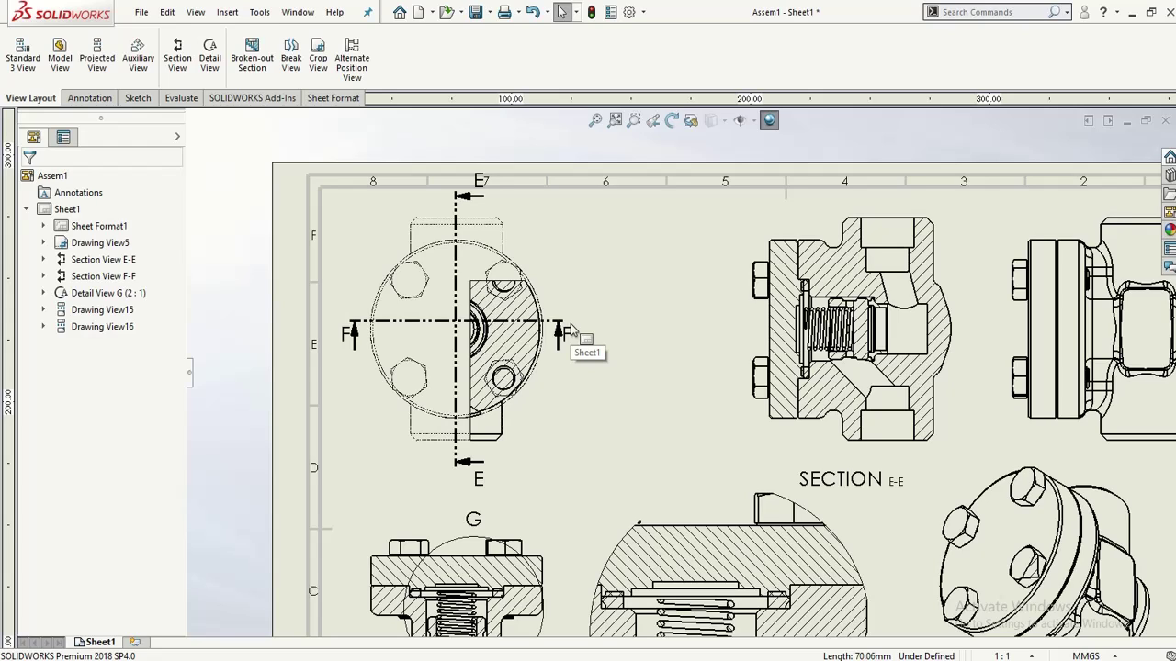
left_click(641, 388)
scroll(576, 365, "up", 2)
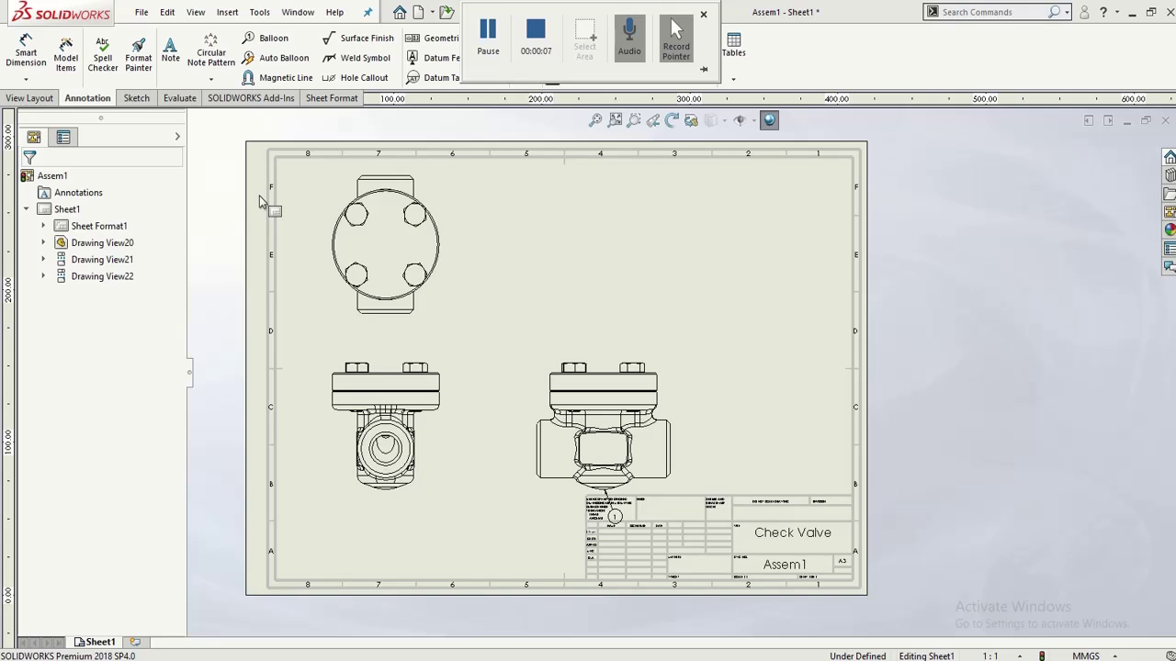
Step: Insert the cover's model dimensions by picking it in the top view, with Selected feature as source and import into all views
left_click(449, 225)
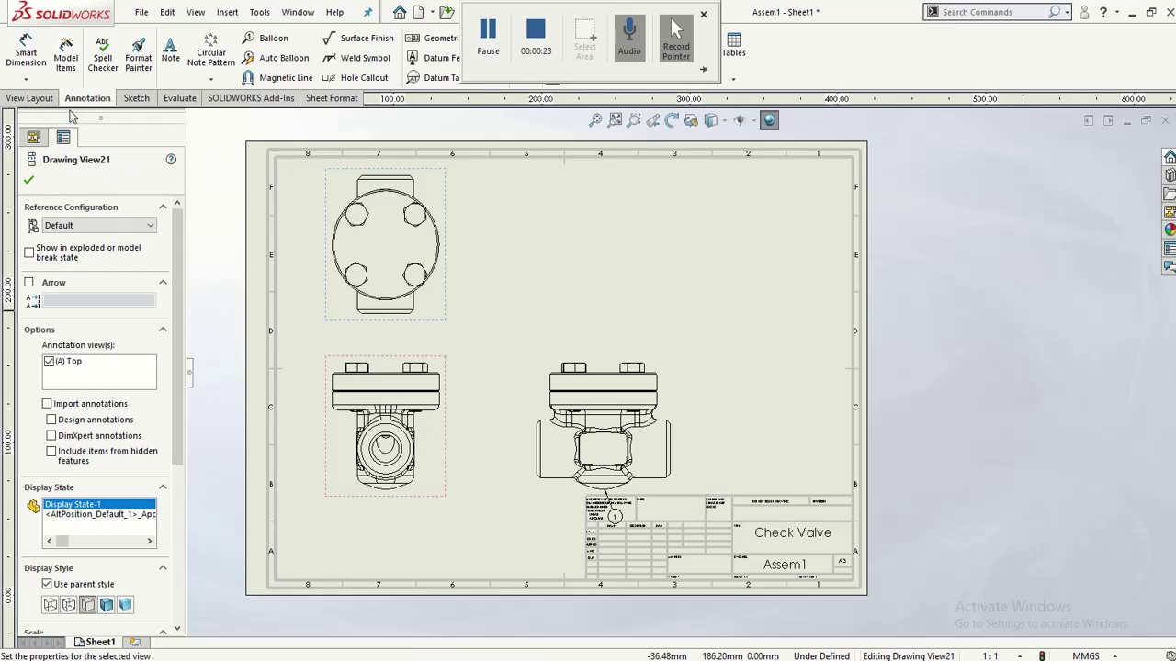
left_click(29, 180)
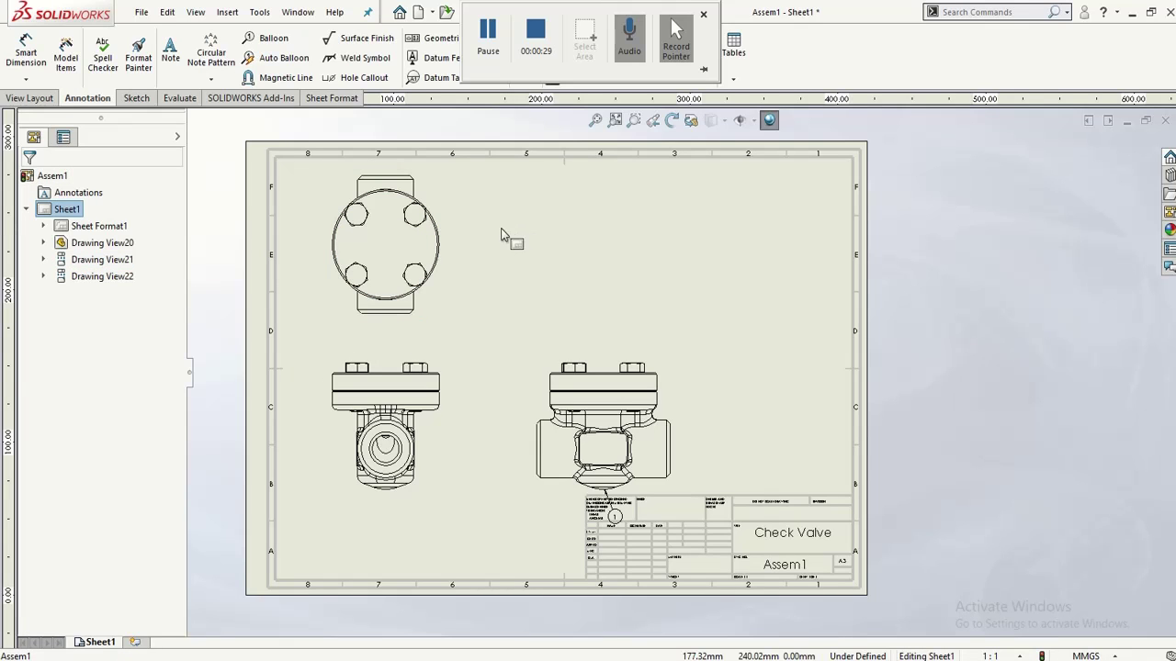
left_click(65, 55)
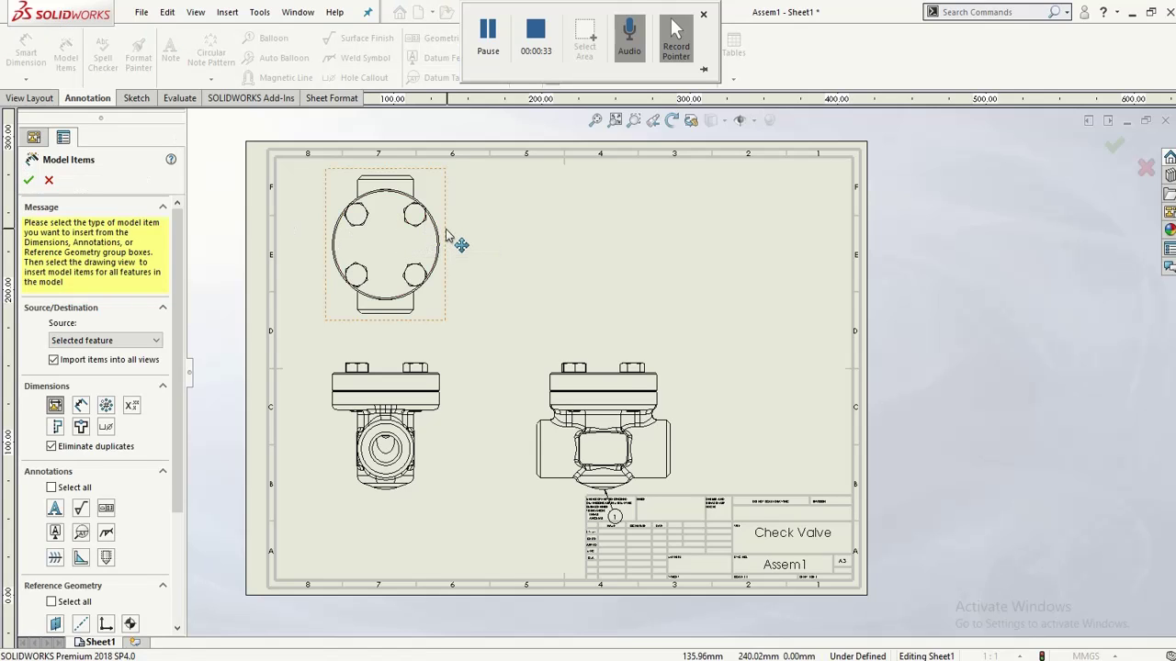
left_click(432, 269)
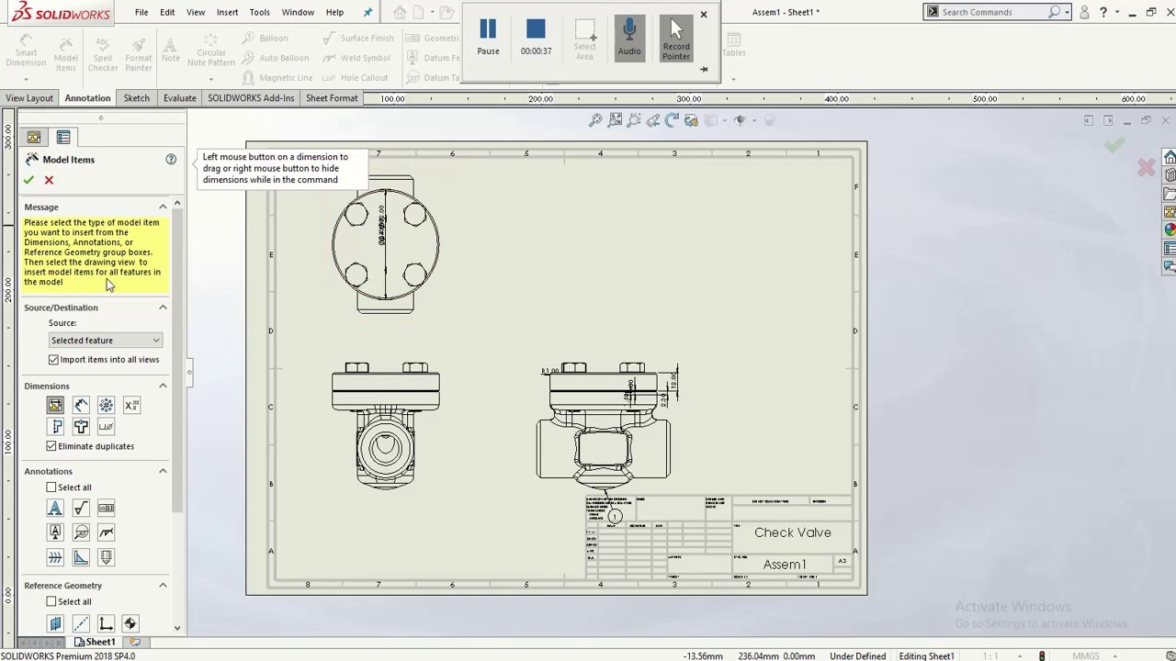
scroll(551, 418, "down", 5)
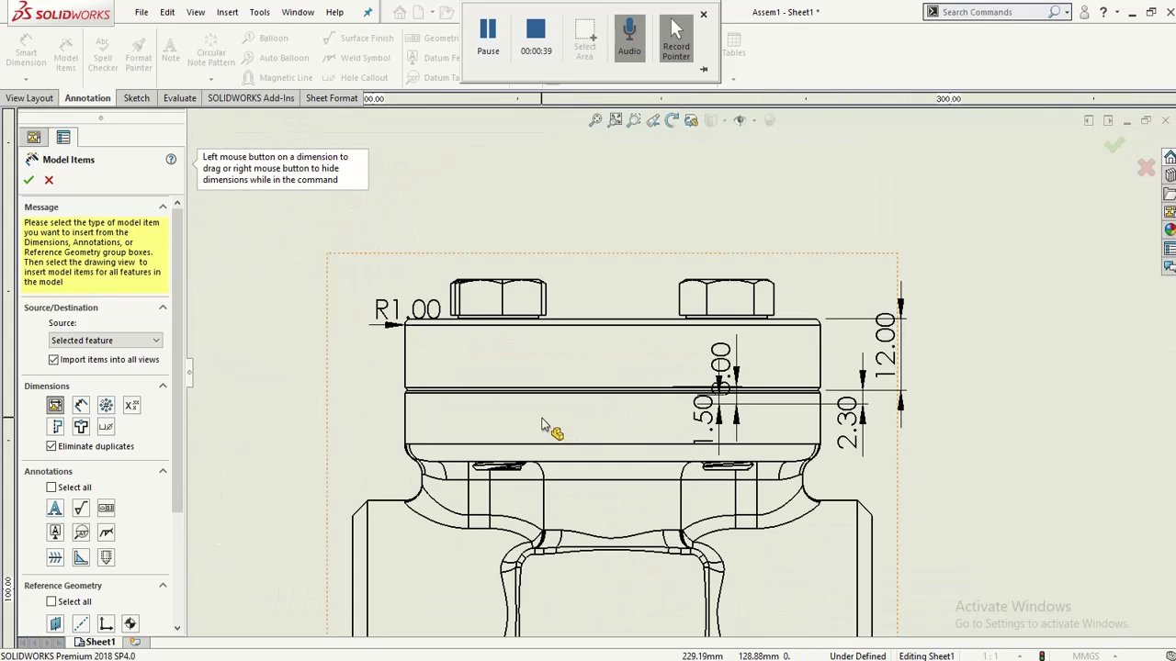
scroll(548, 421, "up", 2)
scroll(549, 421, "up", 4)
scroll(522, 268, "down", 4)
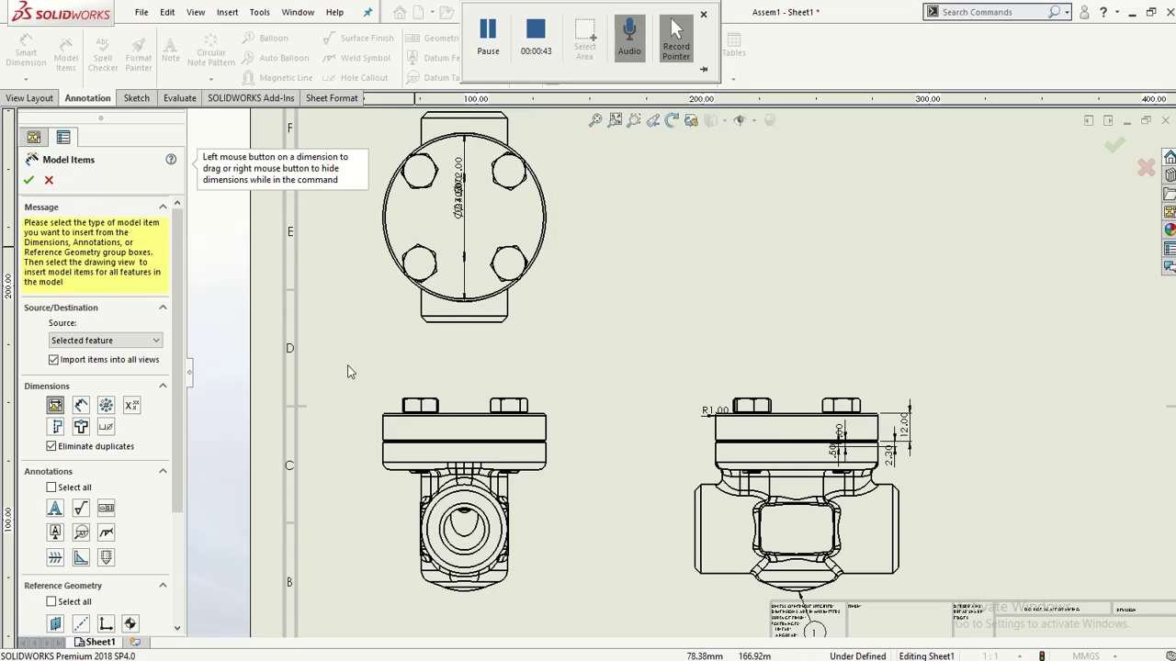
Step: Insert model dimensions for the check body in the top view, and for a bolt and the body flange in the front view
left_click(494, 322)
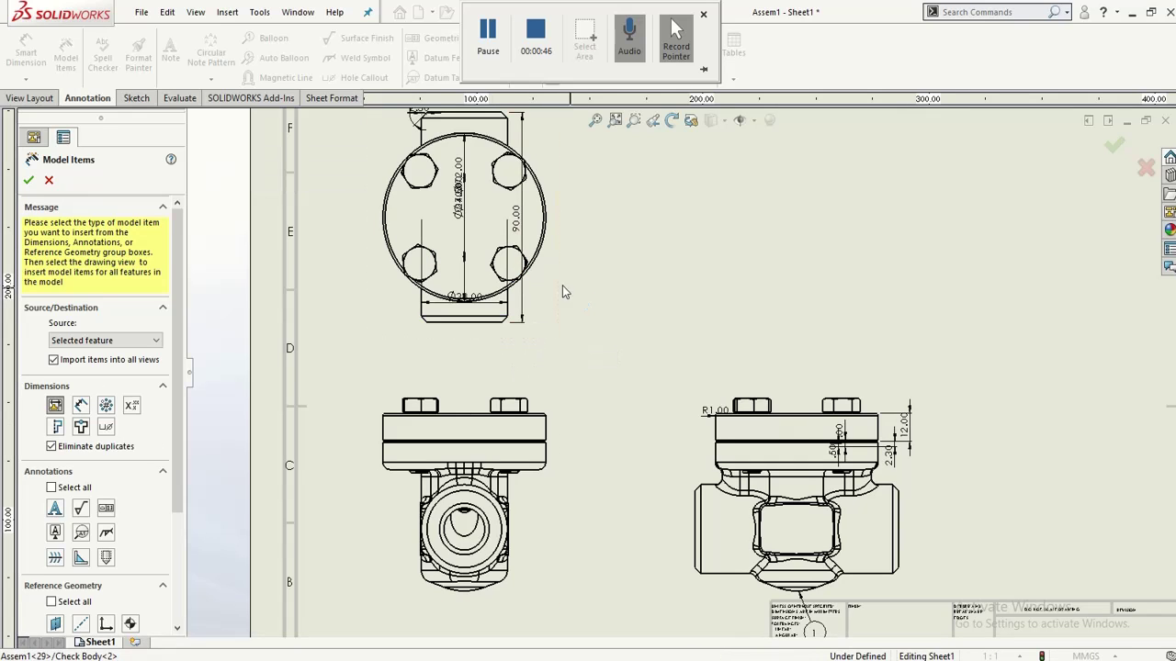
left_click(545, 234)
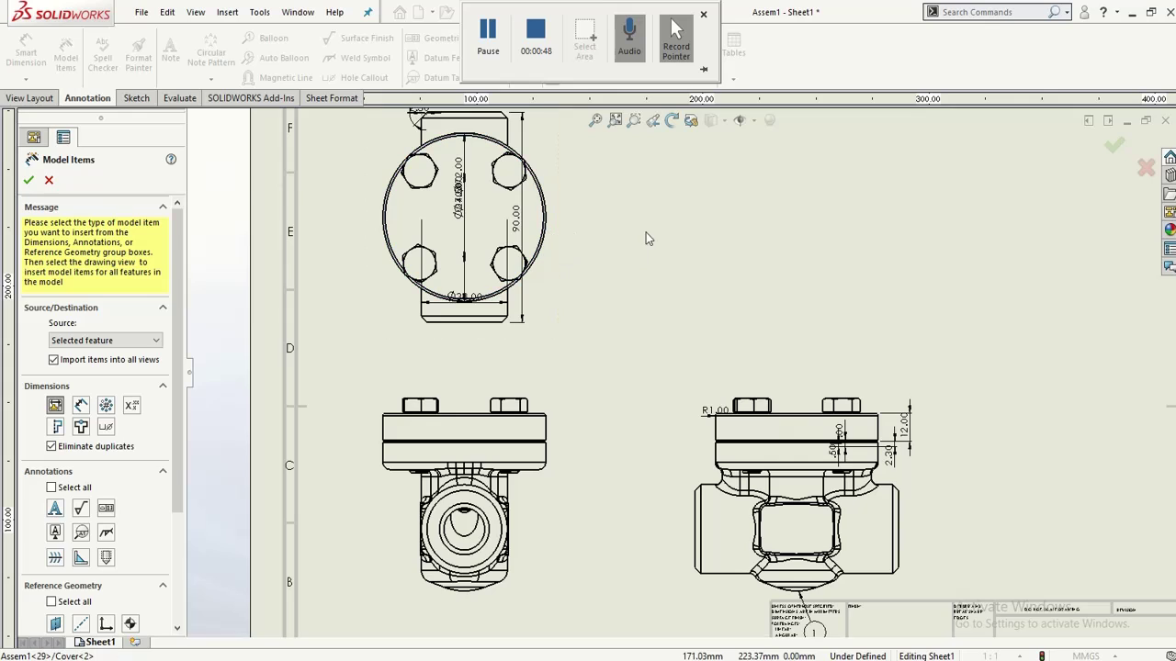
left_click(430, 401)
left_click(474, 463)
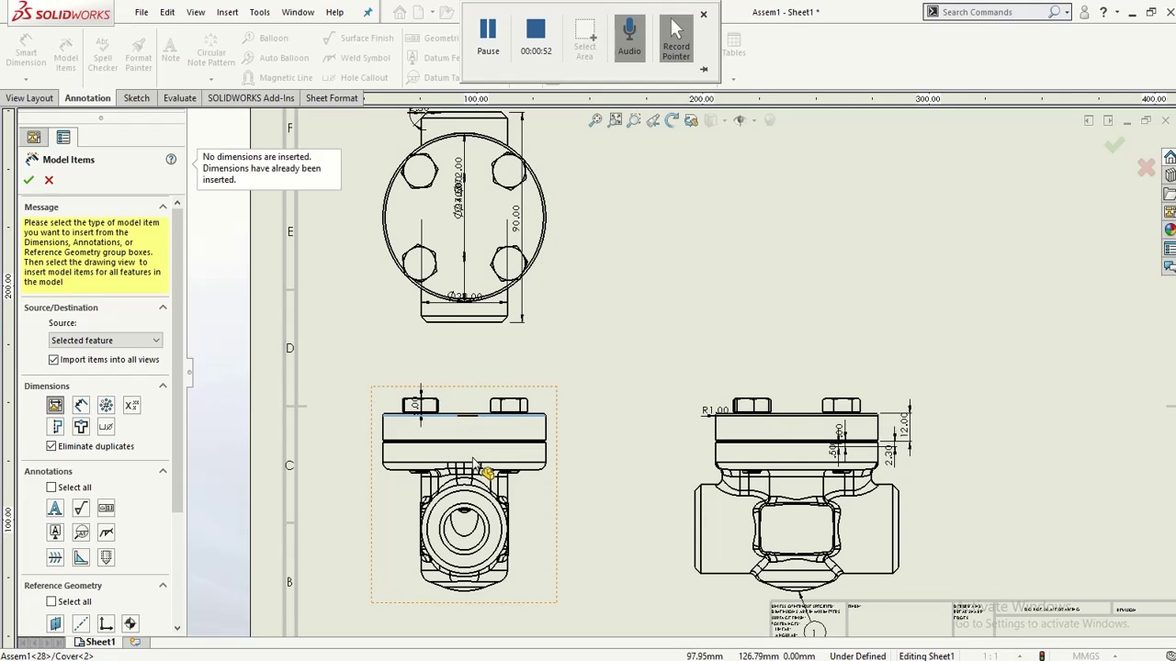
left_click(520, 502)
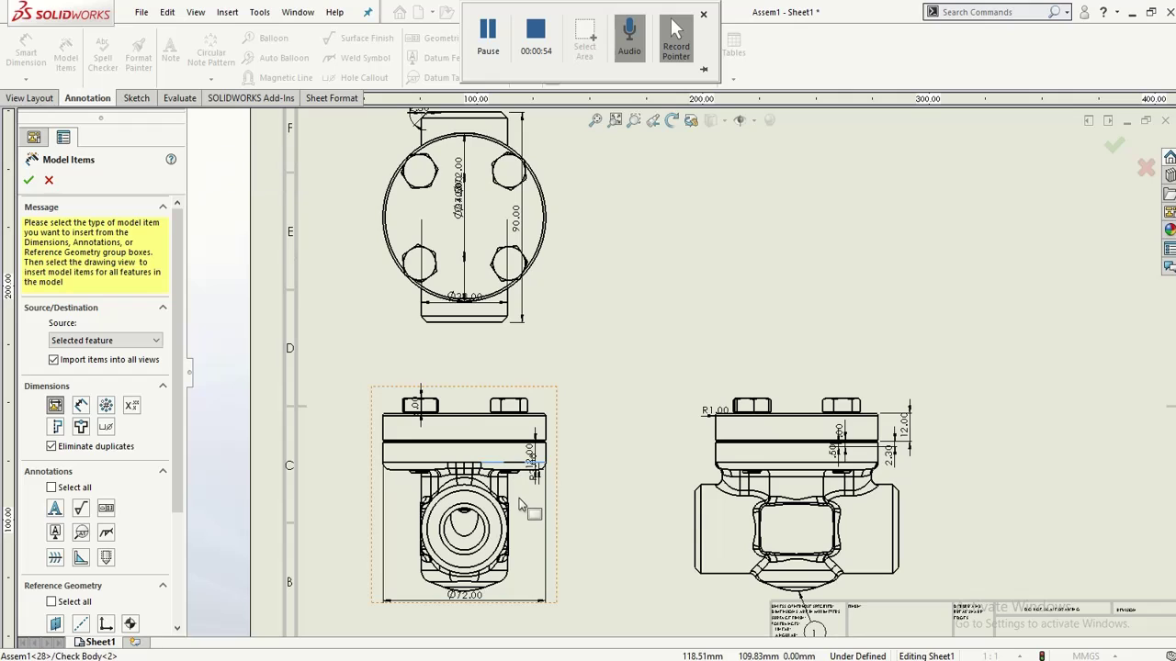
left_click(698, 541)
left_click(644, 517)
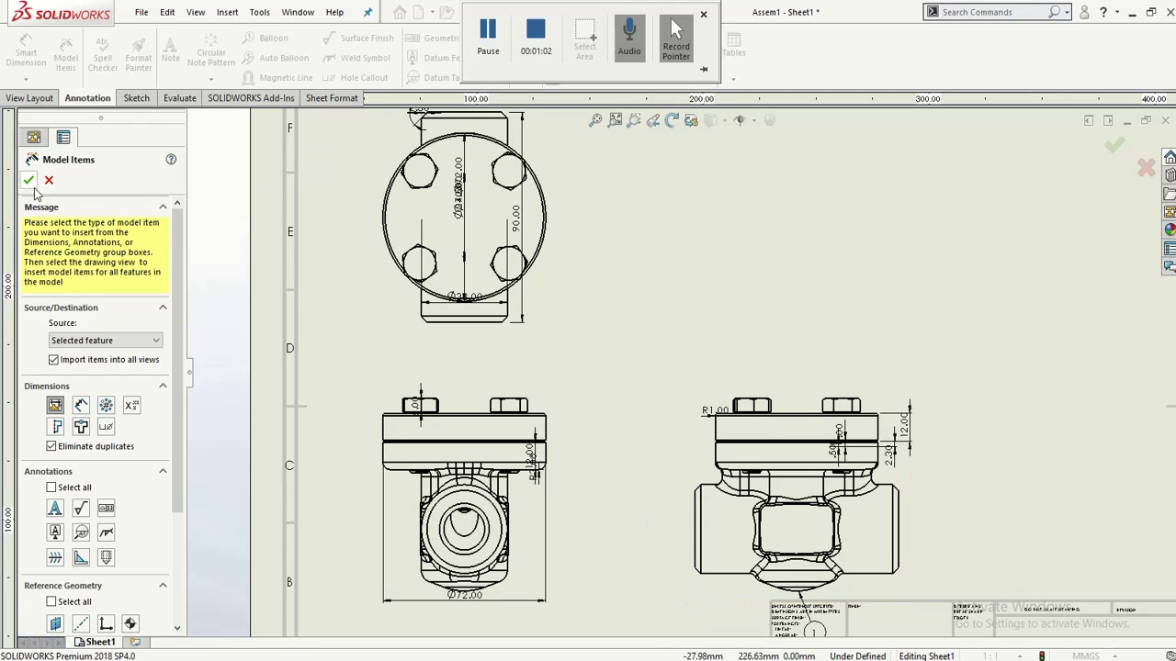
Step: Try to insert the cover's model dimensions from the top view, with importing into all views turned off
left_click(397, 268)
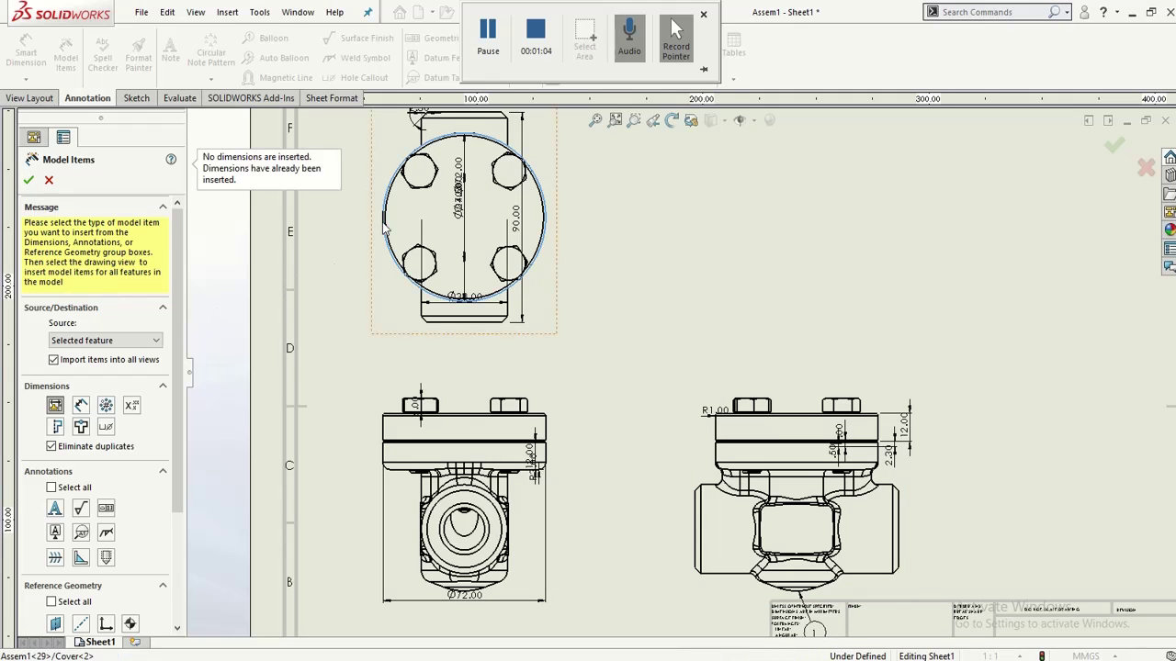
left_click(53, 360)
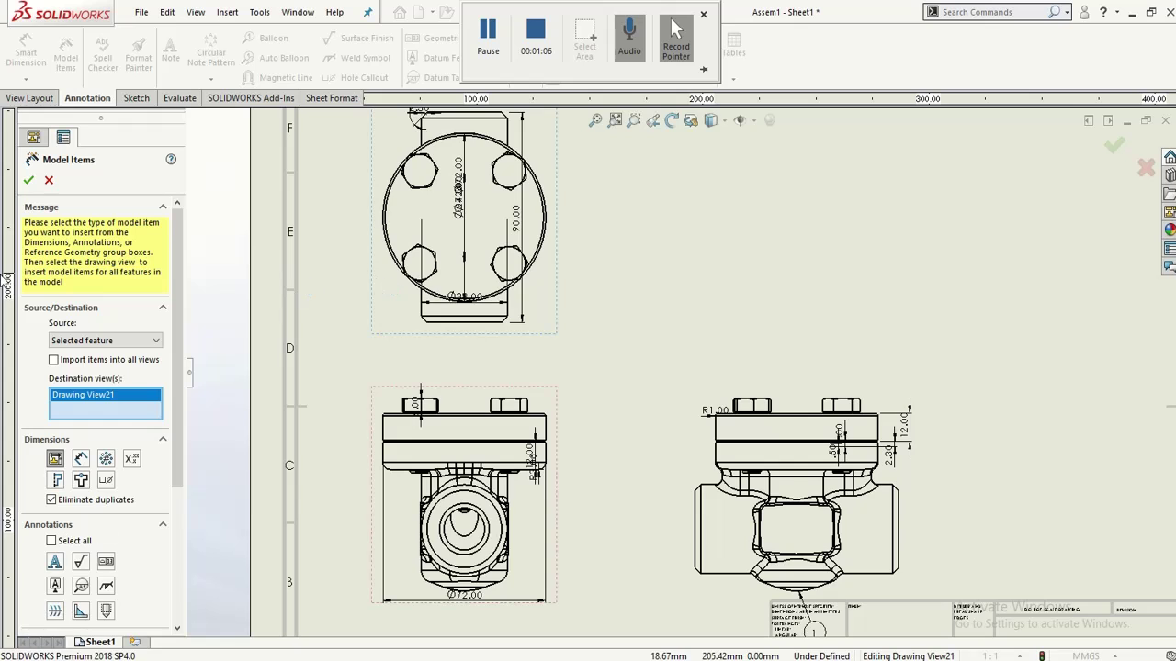
left_click(29, 181)
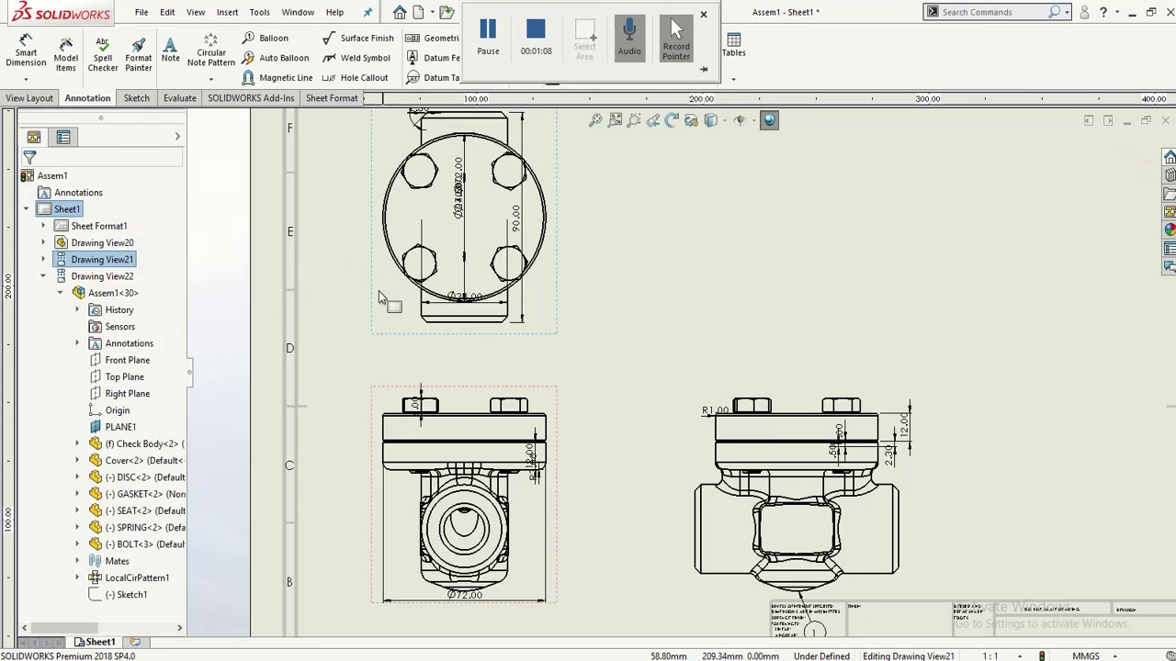
Step: Insert model dimensions into the top view only, using Entire model as the source
key("f")
scroll(536, 244, "down", 4)
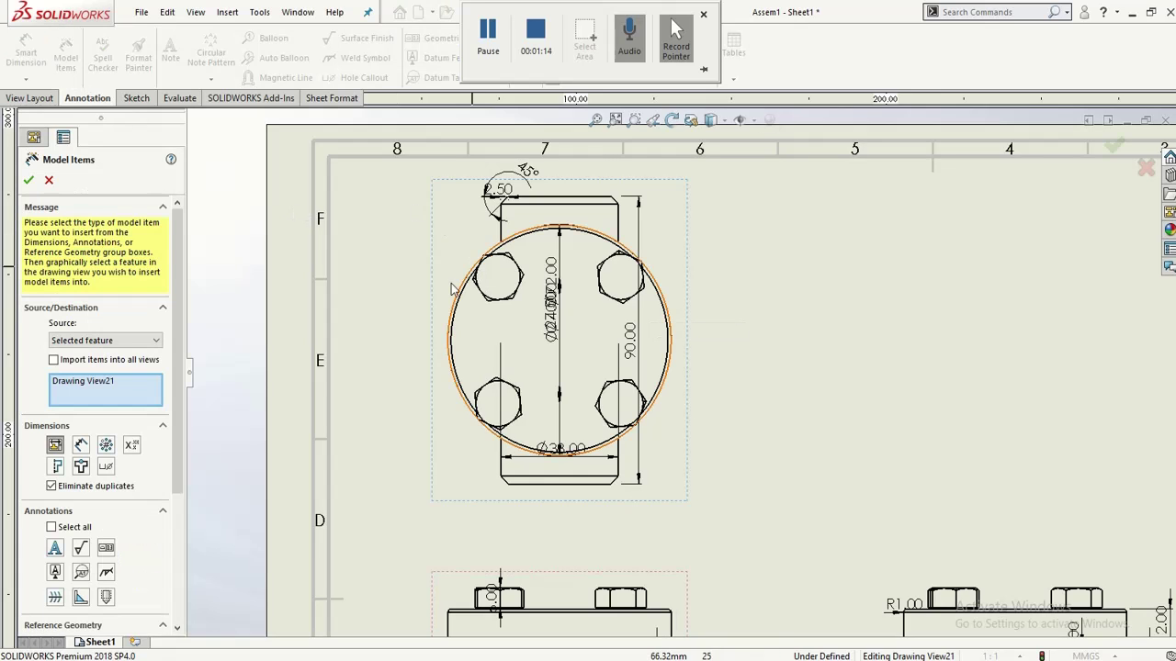
left_click(105, 340)
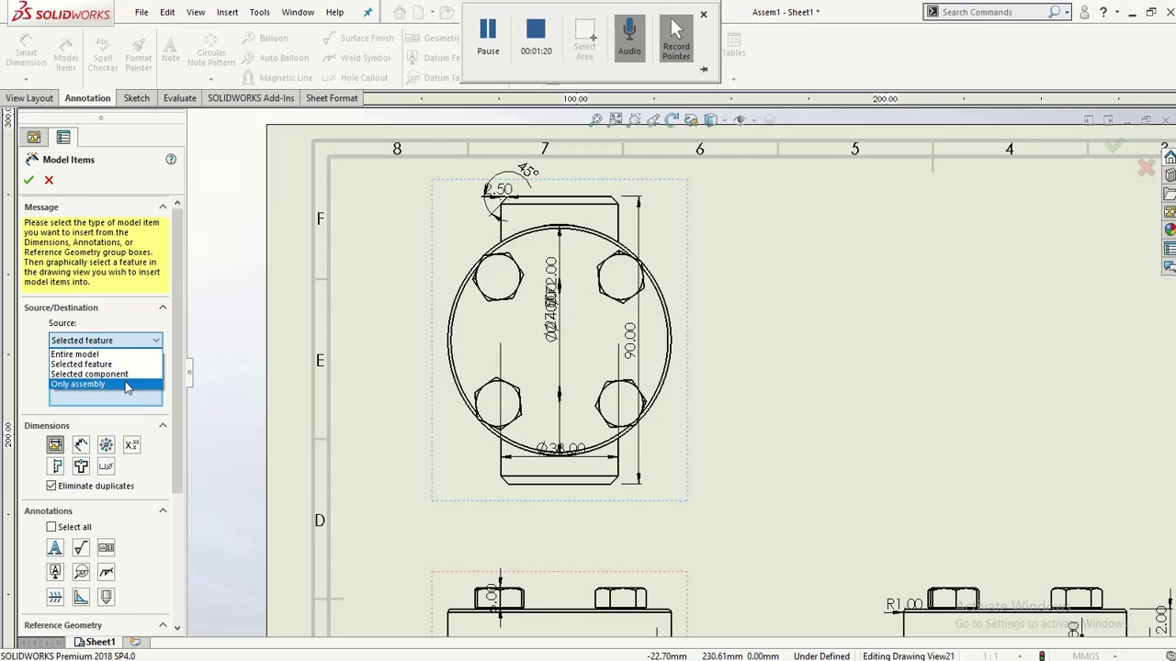
left_click(116, 346)
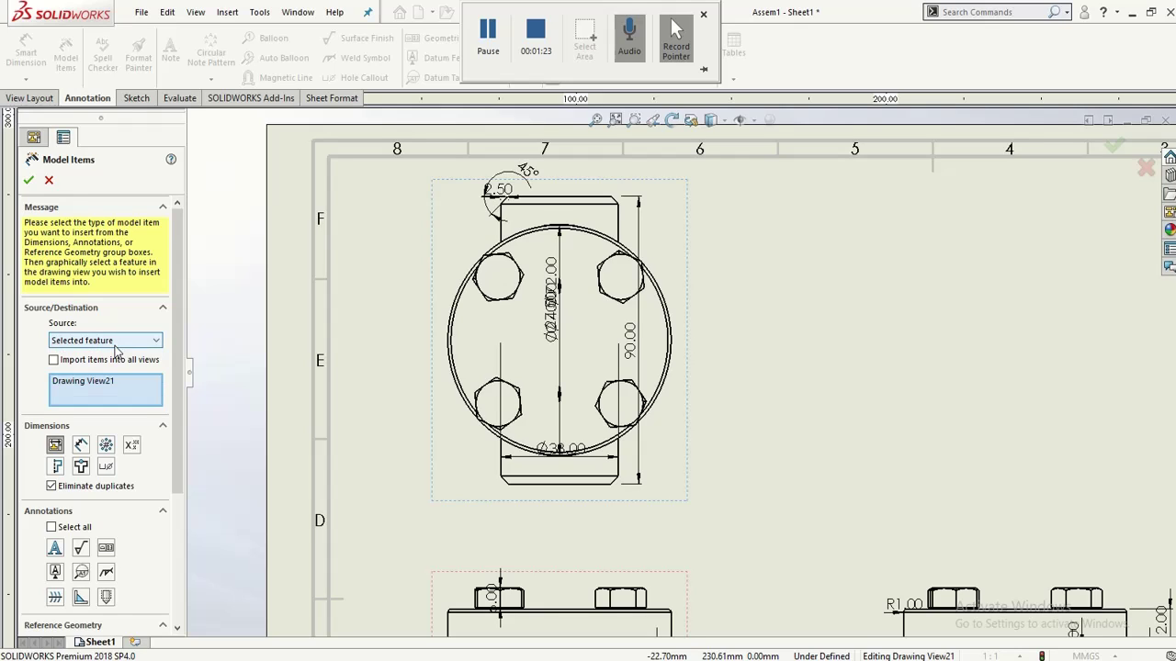
left_click(115, 347)
left_click(113, 359)
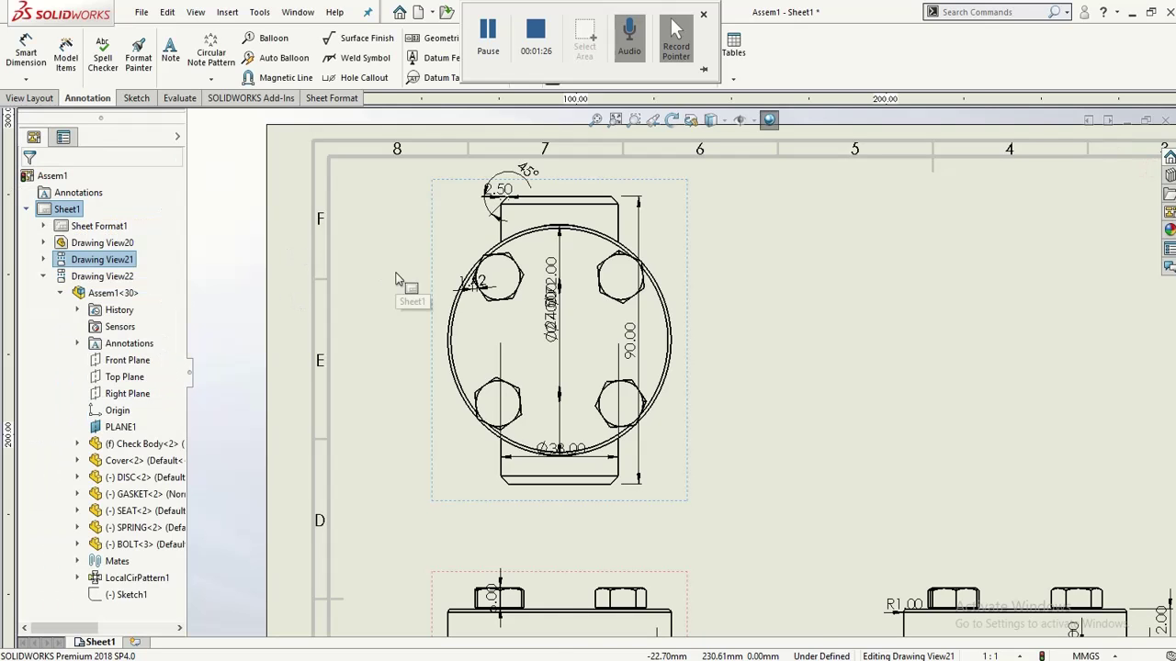
scroll(396, 279, "up", 5)
scroll(588, 353, "down", 4)
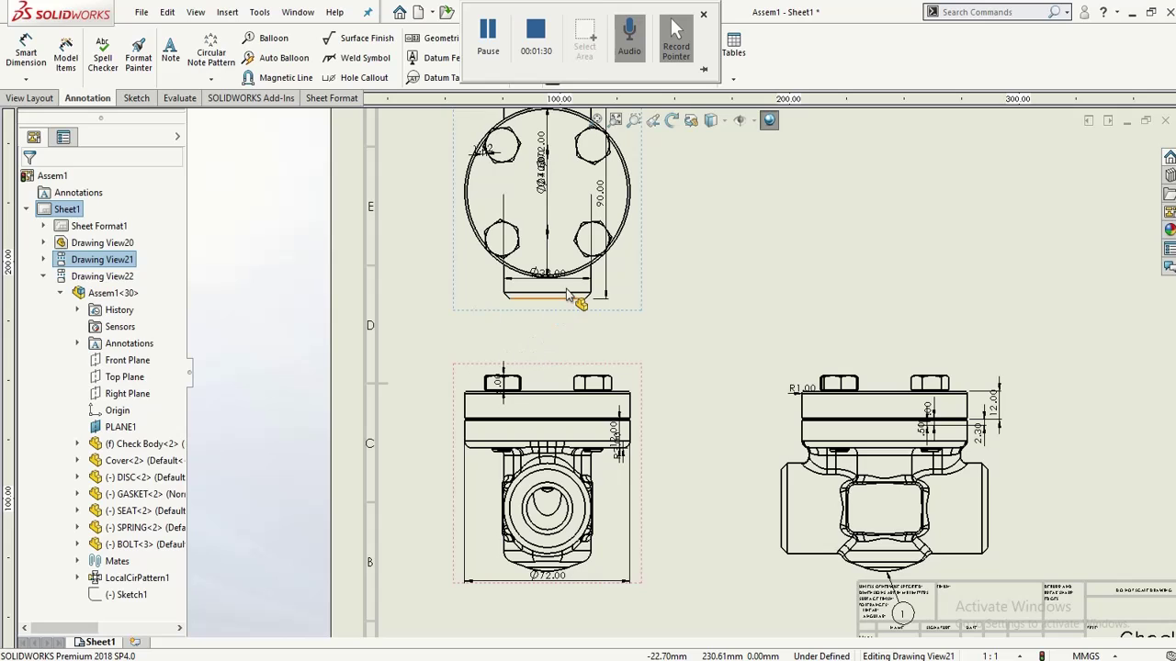
Step: Try another Model Items insertion on the top view with Entire model as the source
left_click(632, 307)
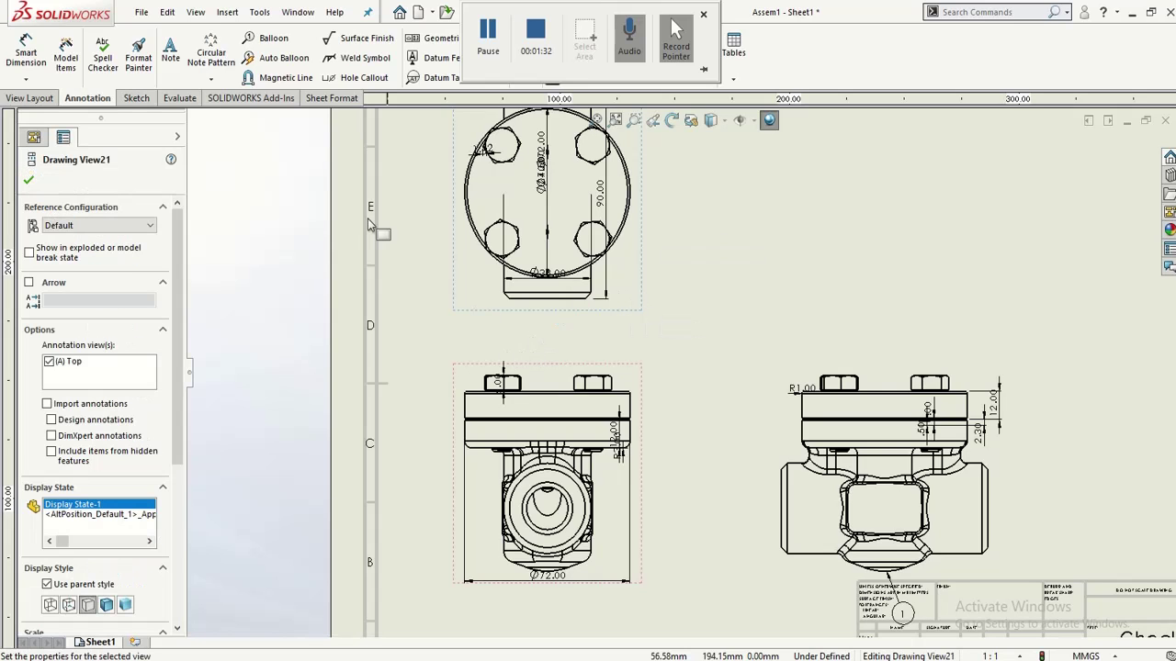
left_click(66, 55)
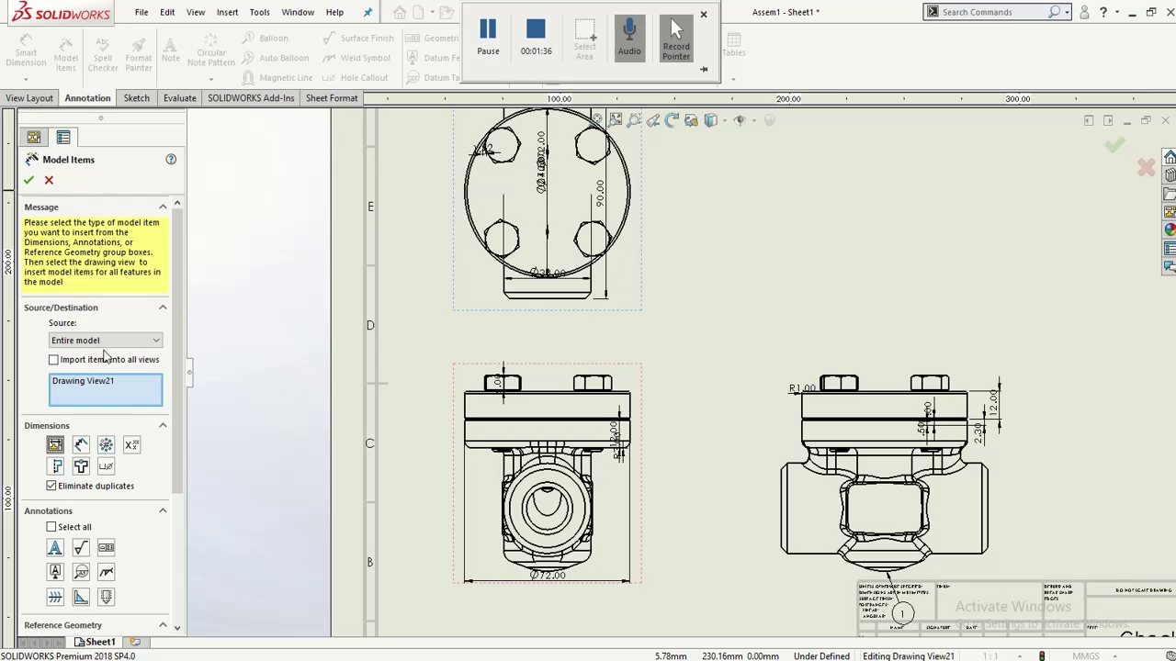
scroll(117, 413, "down", 3)
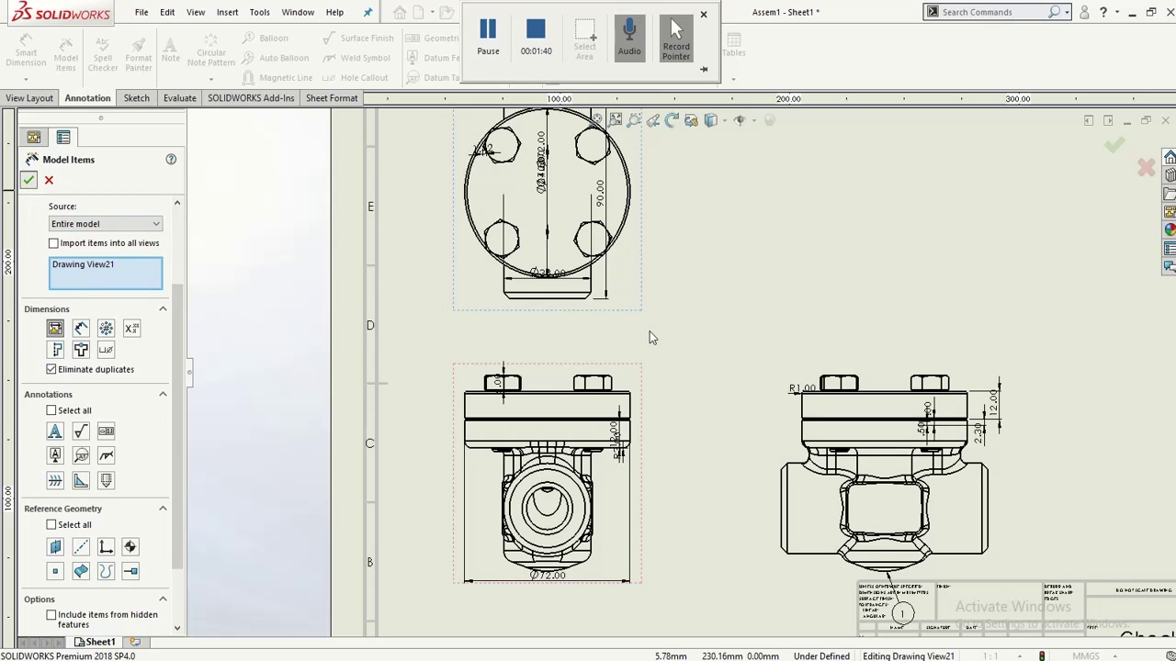
left_click(679, 345)
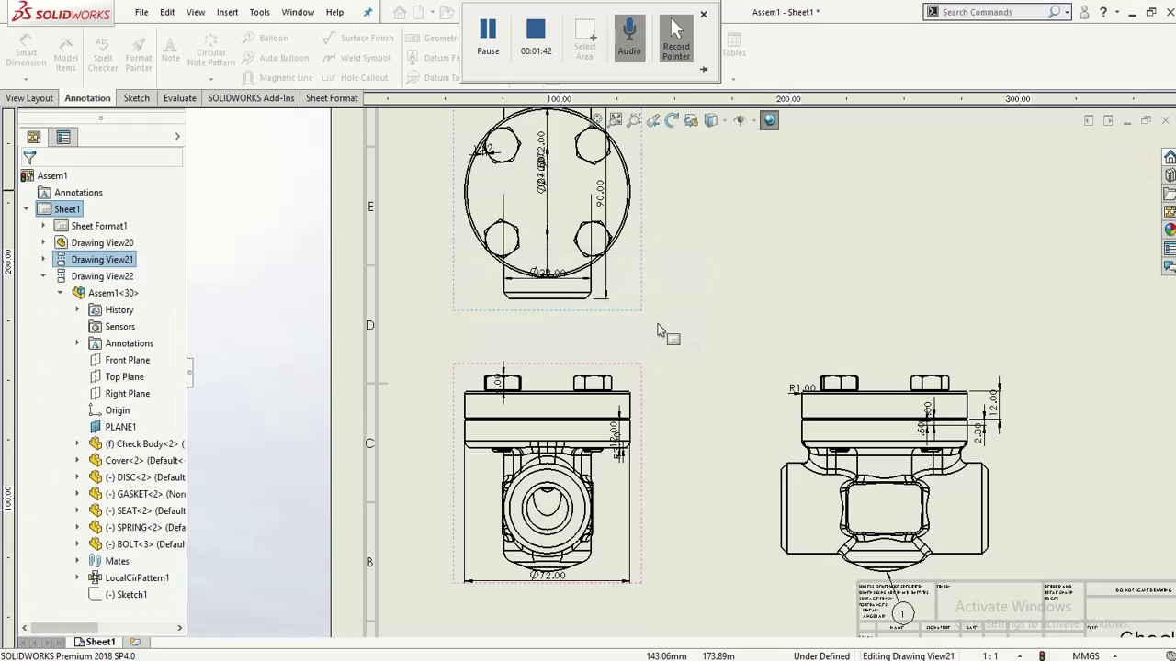
scroll(670, 336, "up", 3)
scroll(643, 262, "down", 5)
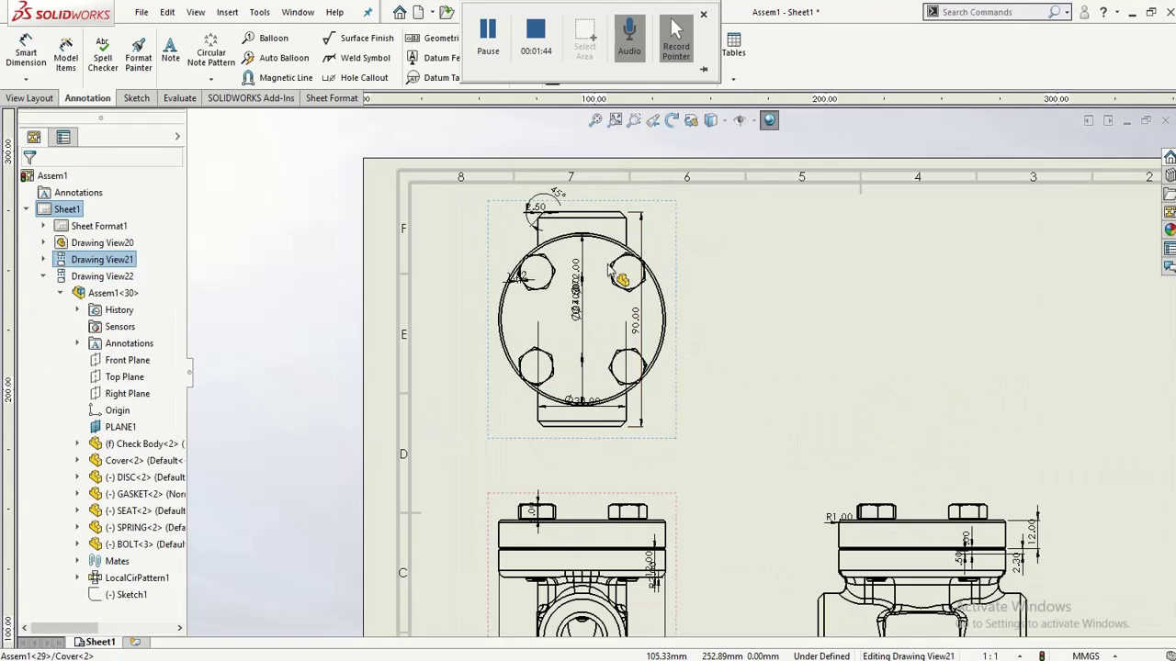
Step: Delete the two diameter dimensions overlapping the Ø40 dimension at the centre of the top view, including the Ø72 one
left_click(551, 285)
scroll(575, 280, "down", 2)
scroll(593, 305, "down", 2)
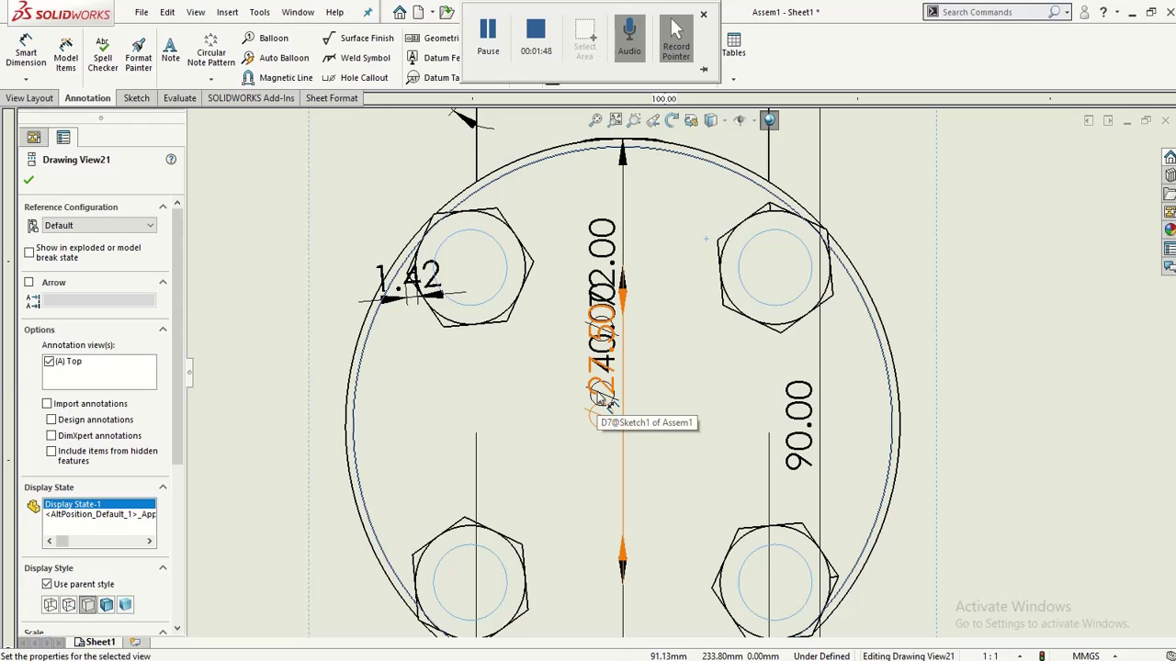
scroll(595, 395, "up", 2)
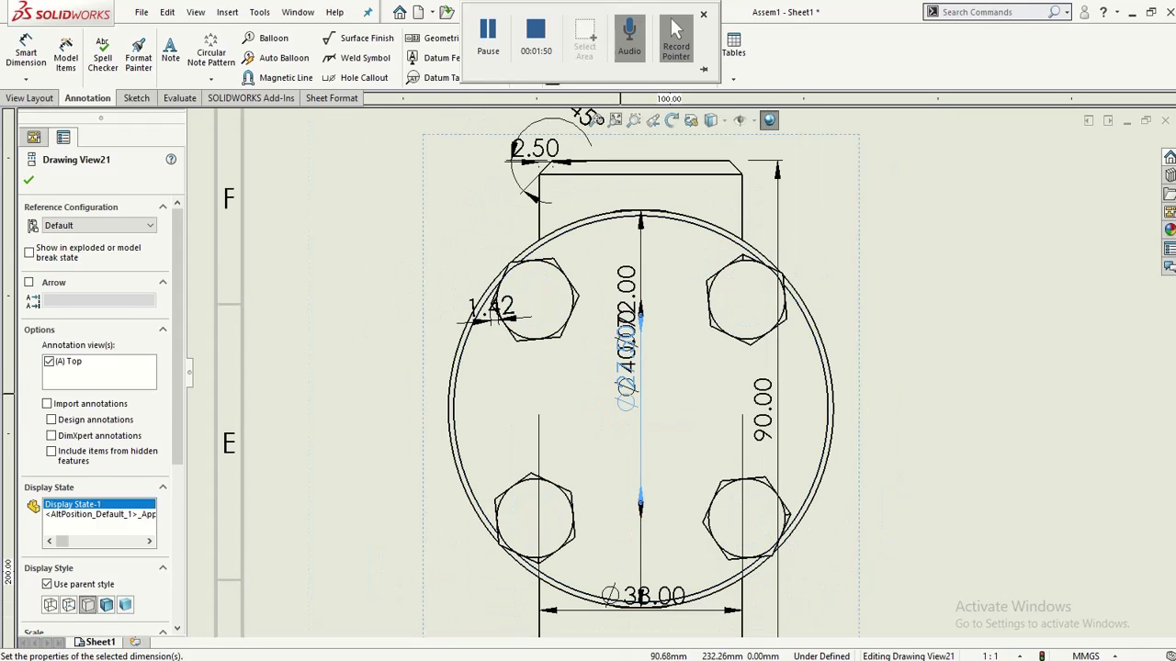
key("Delete")
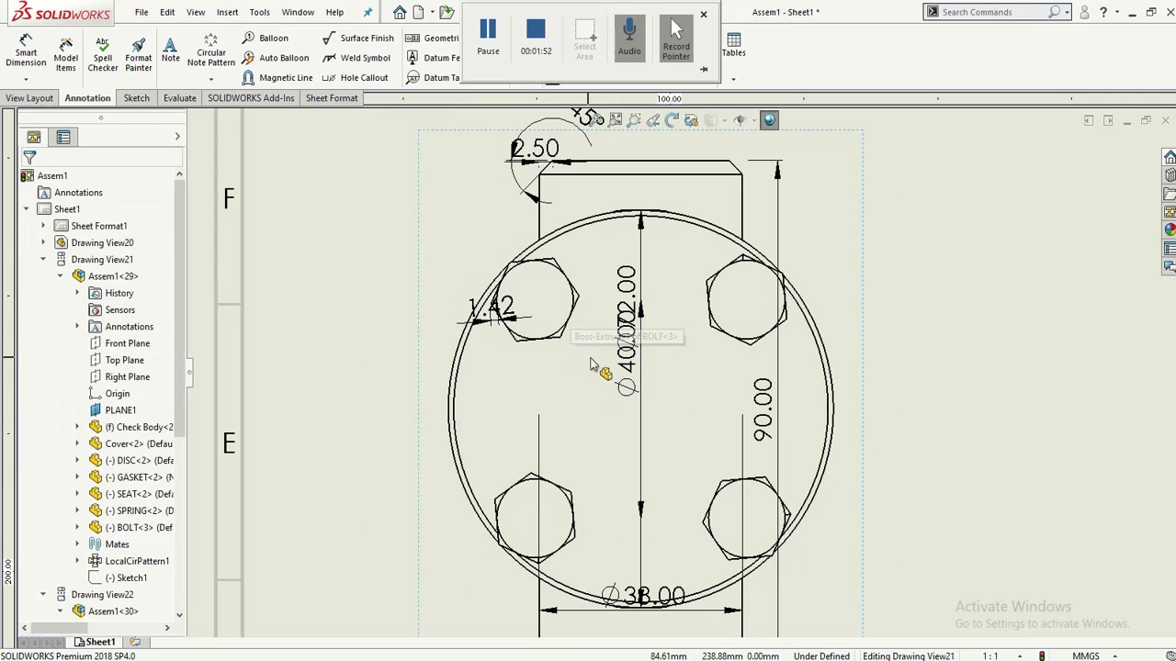
left_click_drag(615, 364, 620, 365)
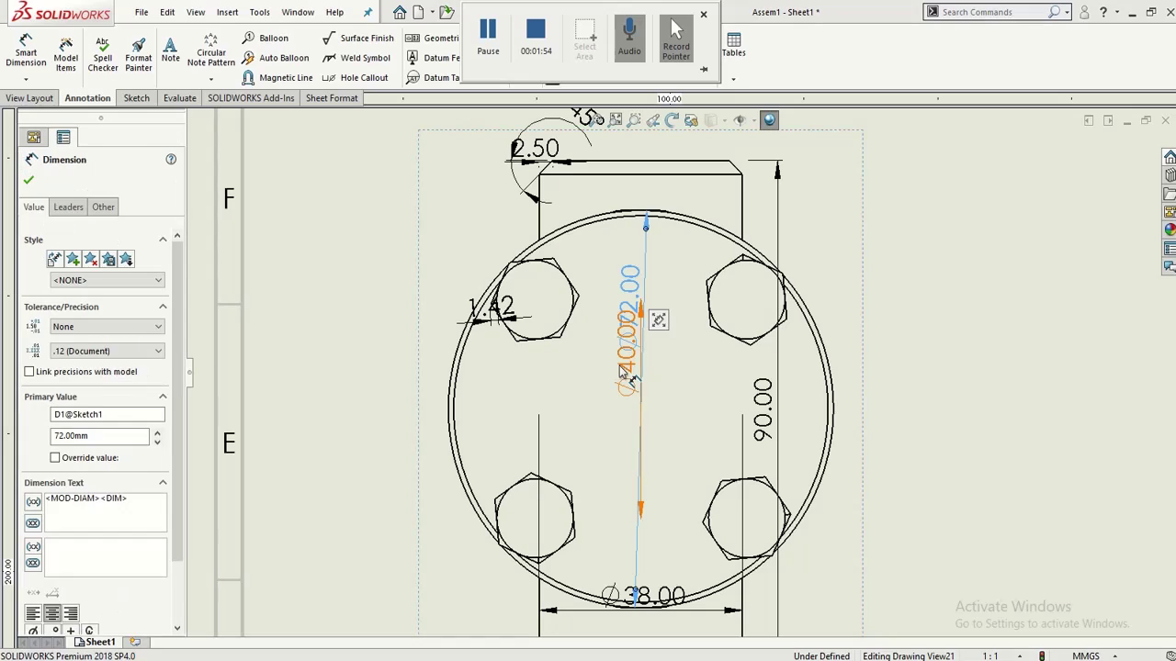
key("Delete")
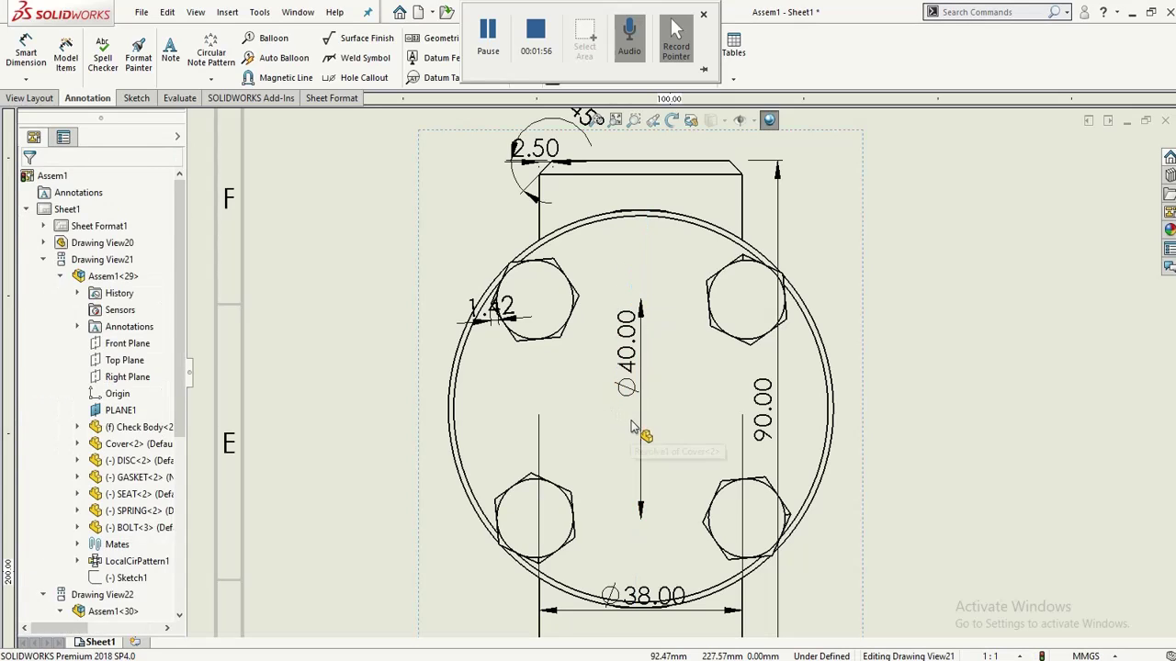
Step: Slant the Ø40 dimension across the top view's centre and move the 90 mm length dimension outward, clear of the cover
left_click_drag(632, 427, 731, 391)
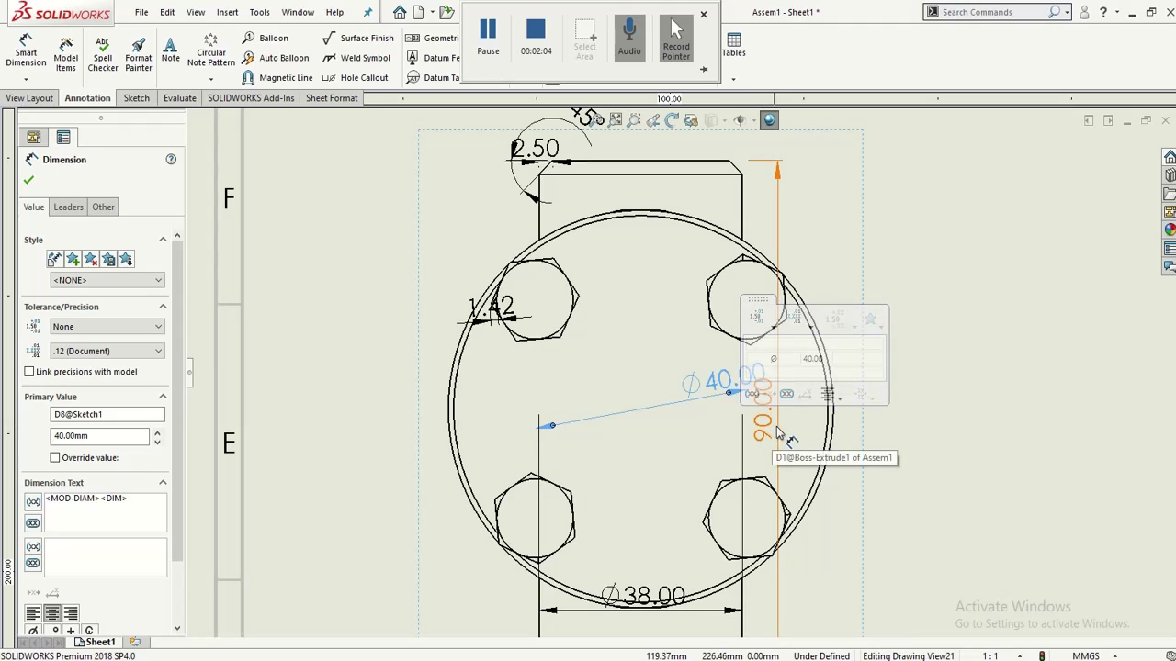
mouse_move(782, 439)
left_mouse_down()
mouse_move(932, 448)
mouse_move(919, 441)
left_mouse_up()
scroll(680, 377, "up", 4)
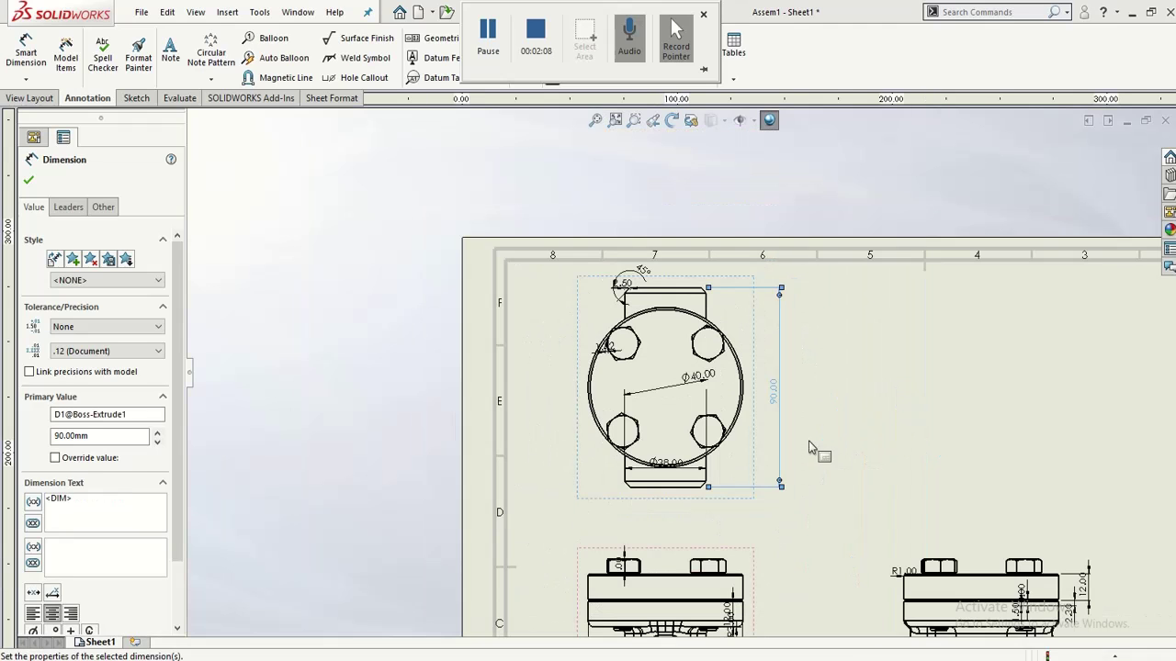
key("Escape")
Step: Add a smart dimension for the cover's outer diameter, placed above the bolts in the front view
scroll(612, 353, "up", 2)
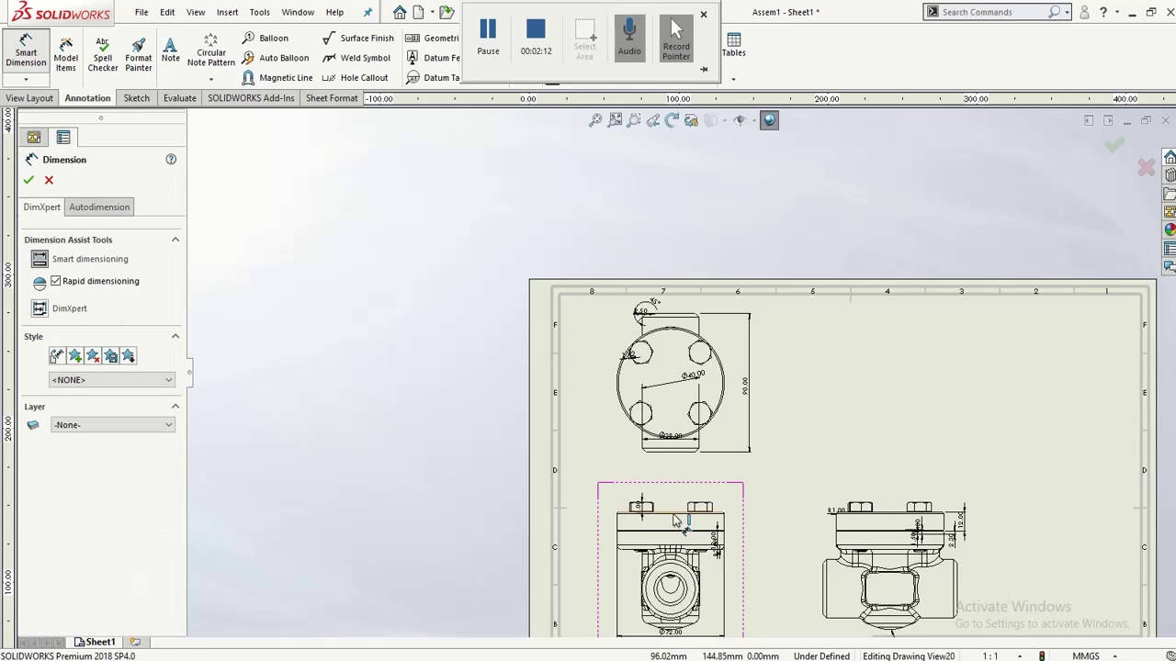
scroll(677, 520, "up", 4)
scroll(667, 532, "down", 7)
scroll(680, 322, "down", 3)
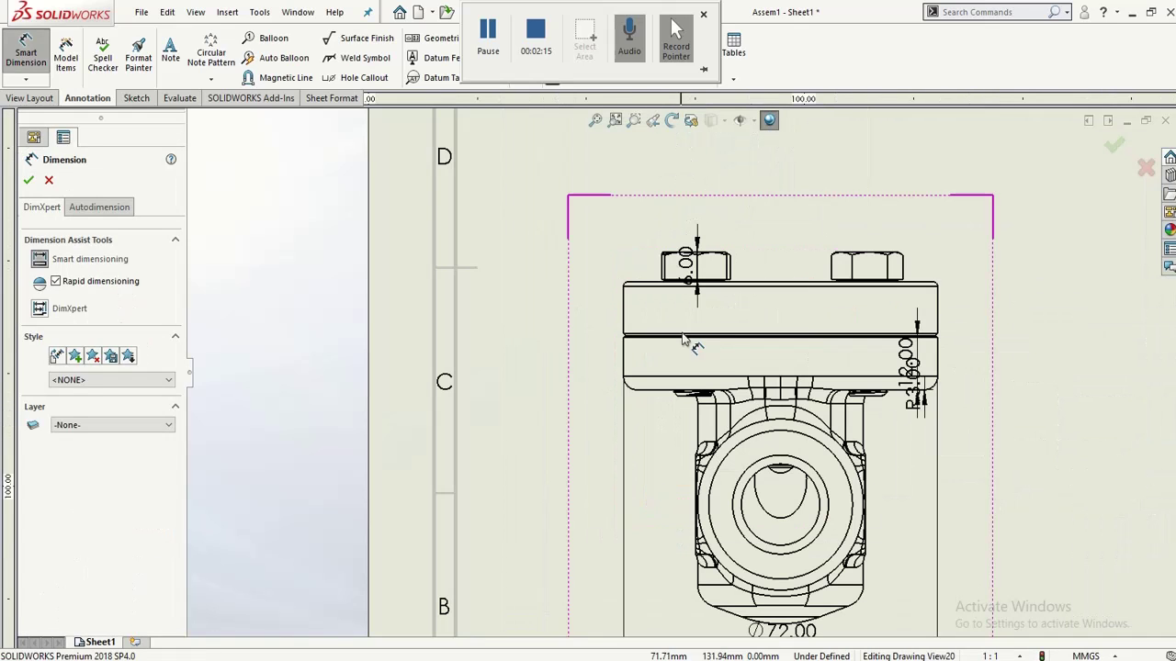
left_click(824, 292)
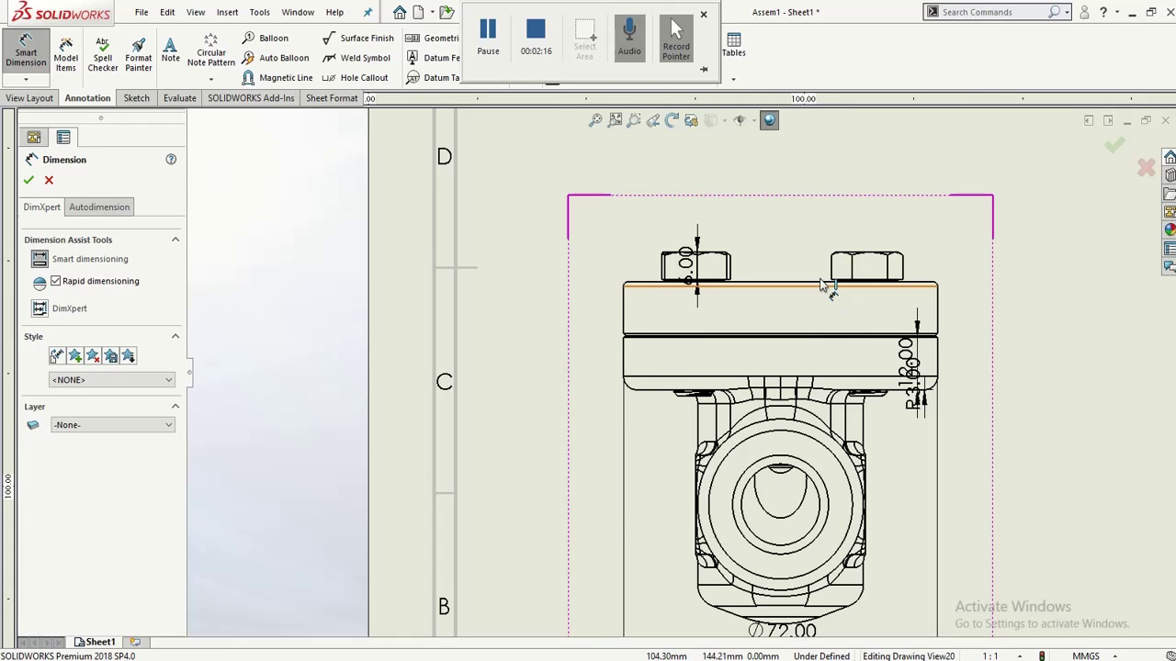
left_click(798, 200)
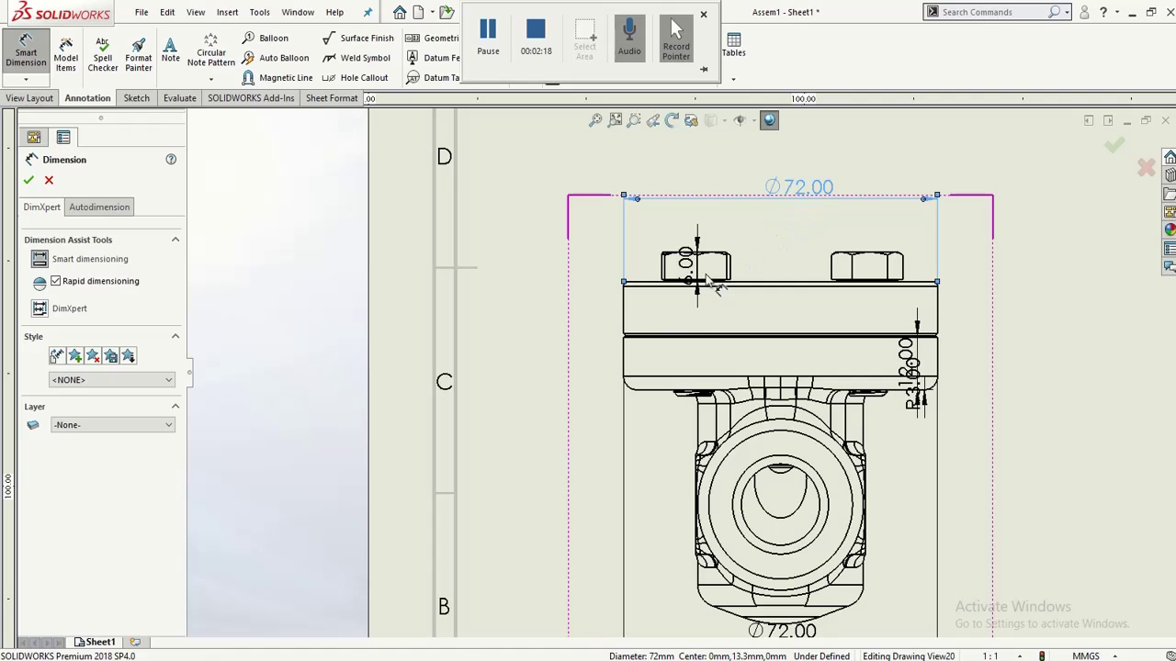
Step: Dimension the vertical distance from the cover's upper left corner to the body flange's lower left corner, placed beside the front view
left_click(624, 286)
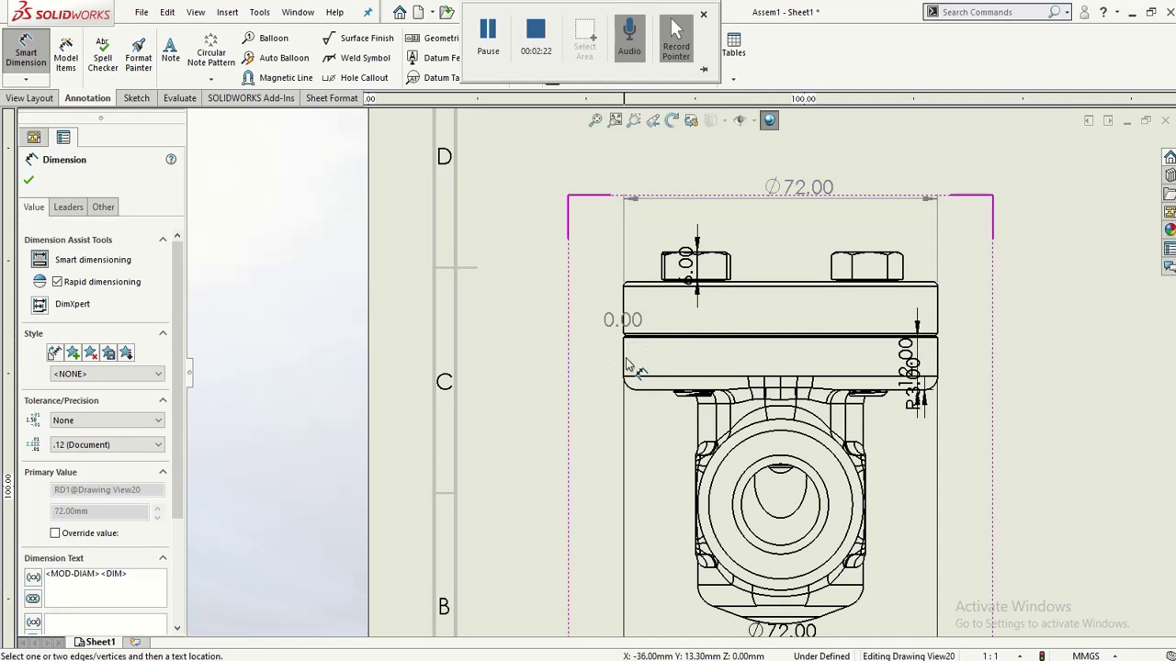
left_click(628, 375)
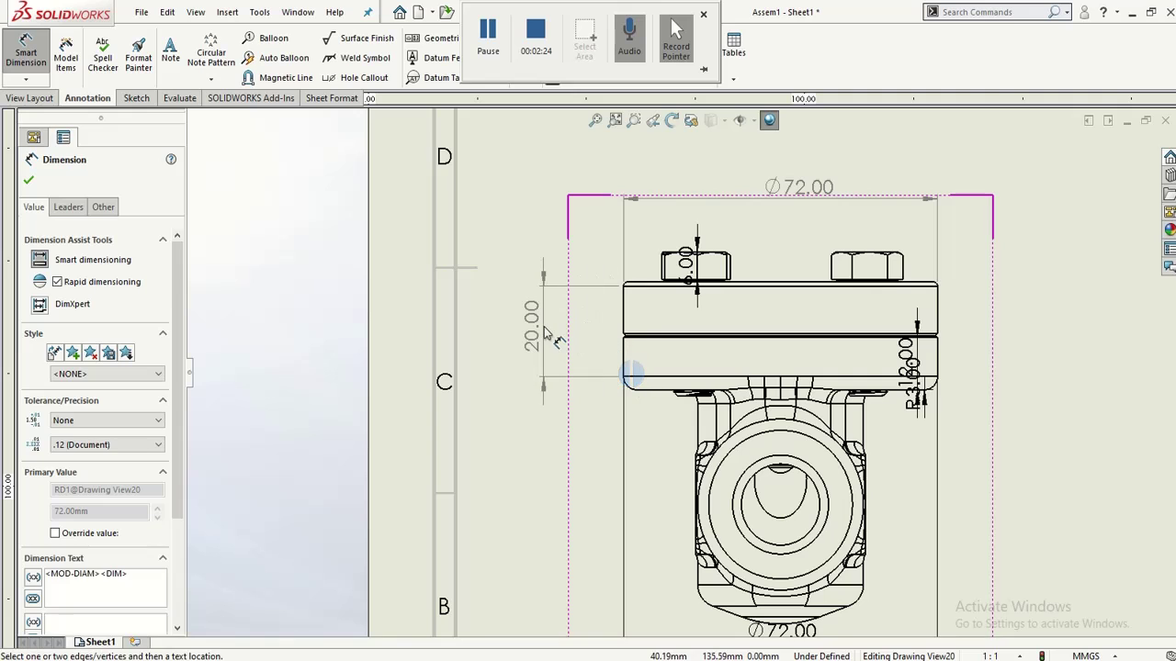
left_click(547, 336)
scroll(542, 387, "up", 5)
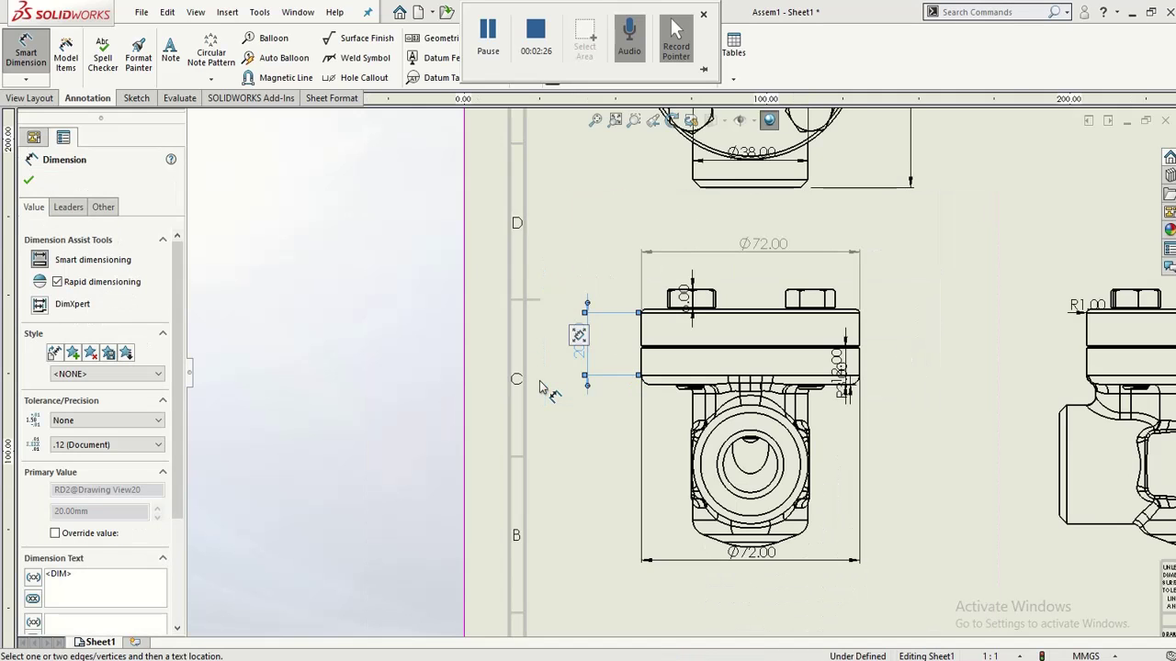
key("Escape")
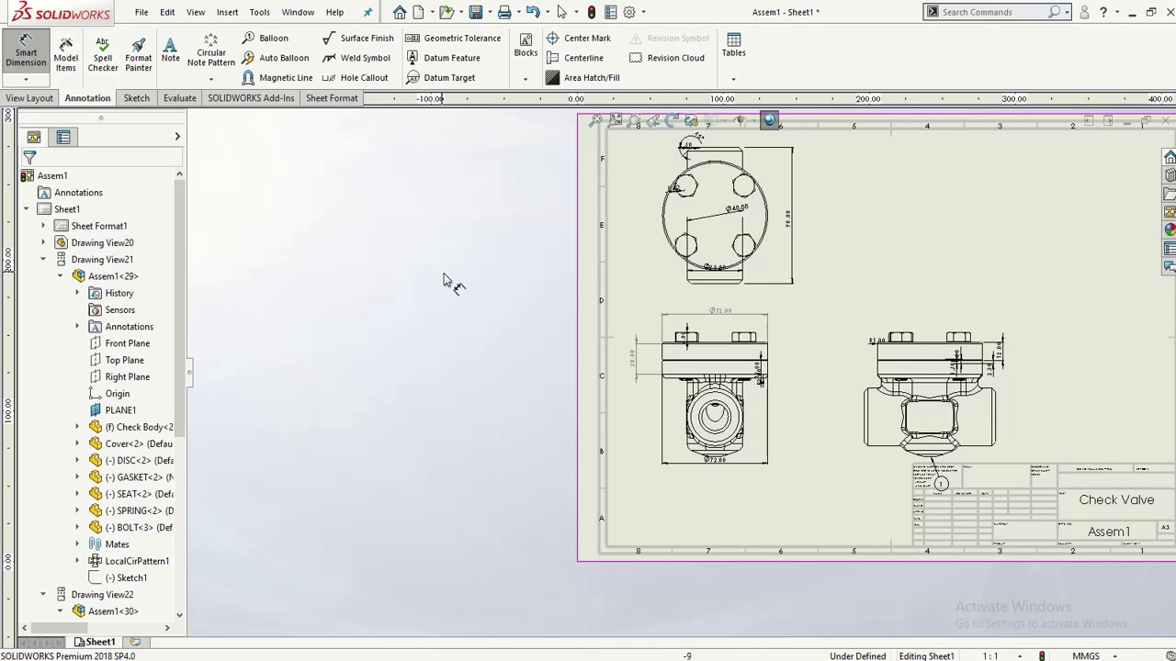
key("f")
scroll(499, 309, "up", 2)
key("Escape")
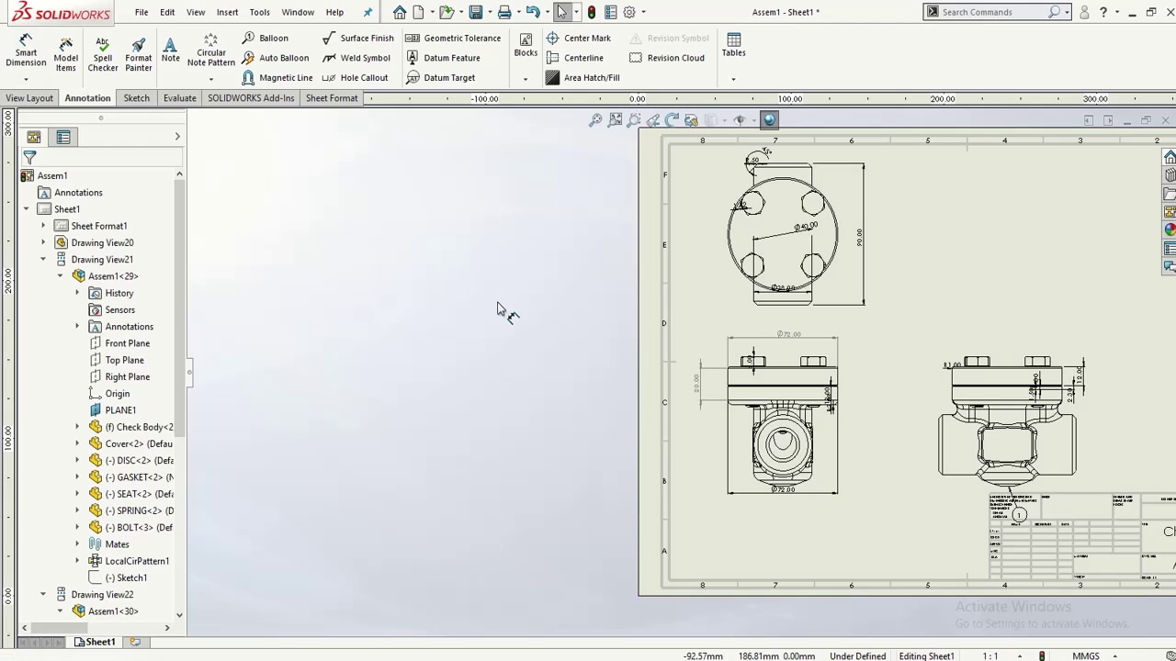
Step: Place a leader note on the right bolt head of the side view, with its text up and to the right
left_click(170, 60)
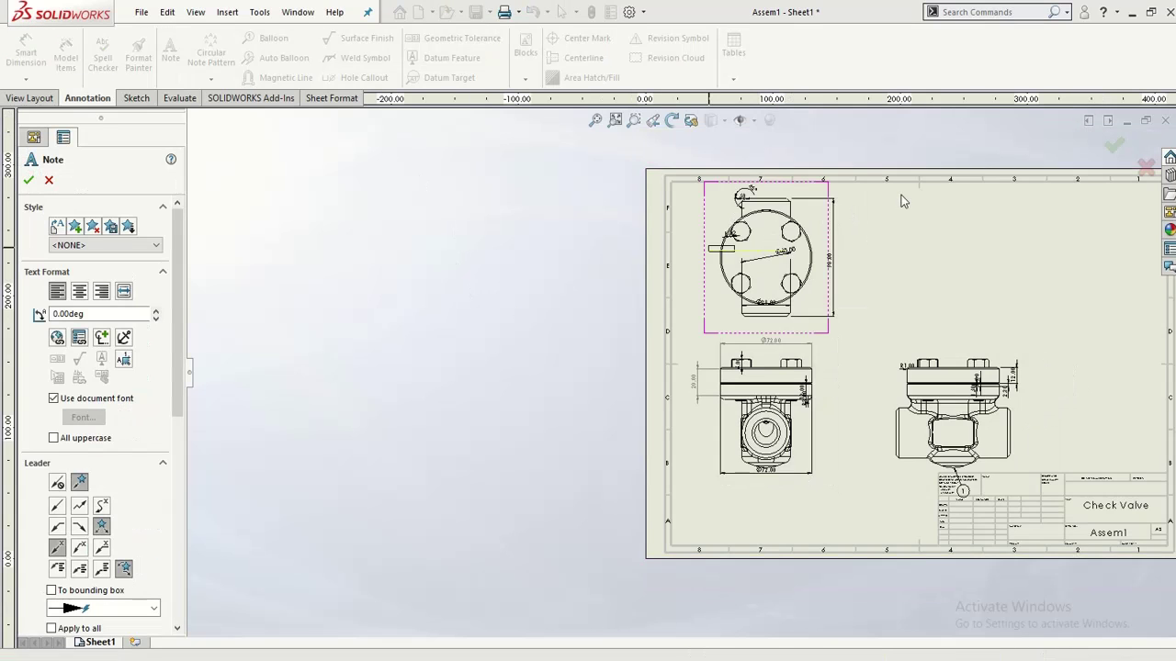
scroll(787, 202, "up", 3)
scroll(787, 201, "up", 5)
scroll(865, 381, "down", 3)
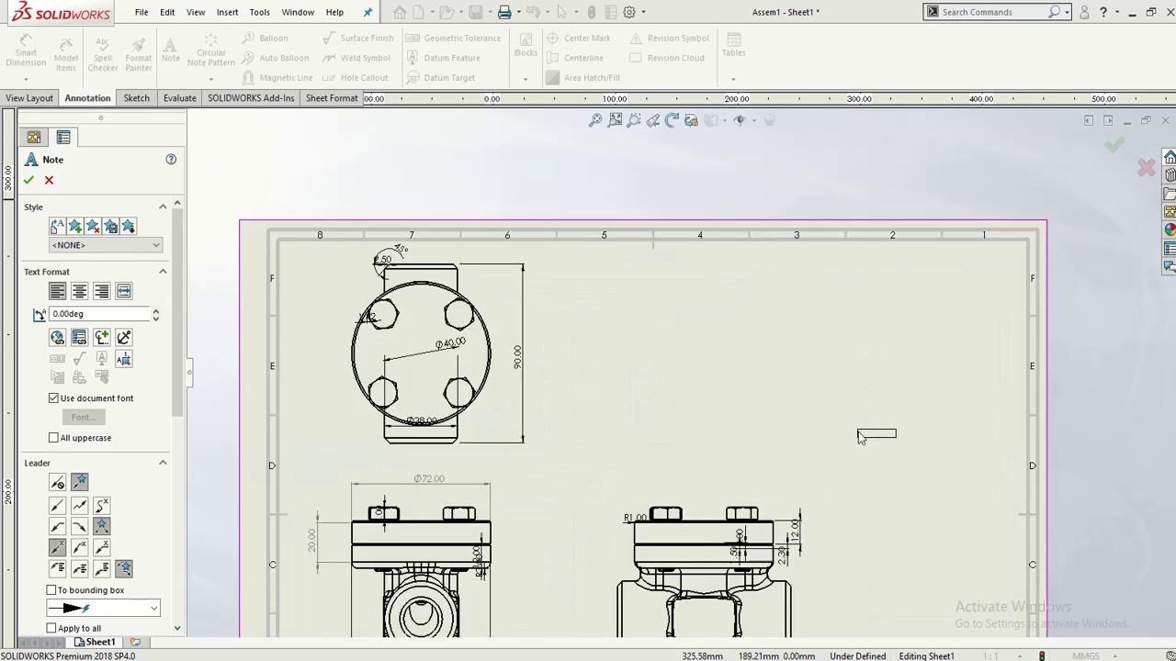
scroll(855, 437, "up", 3)
scroll(742, 399, "down", 4)
scroll(602, 455, "up", 2)
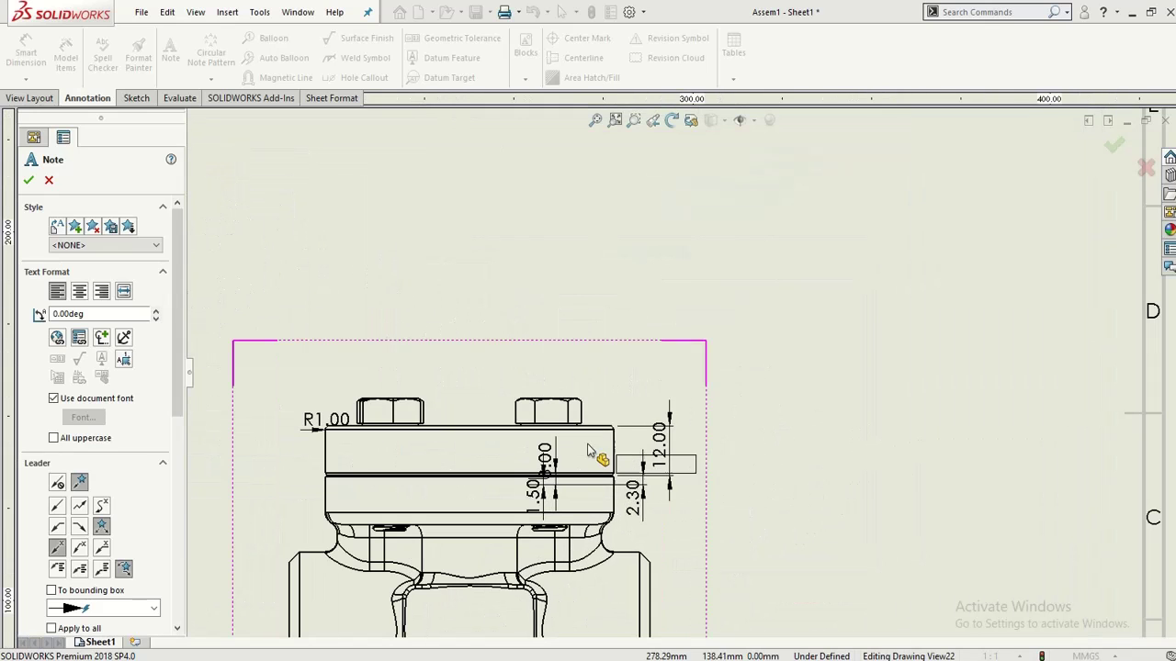
left_click(566, 399)
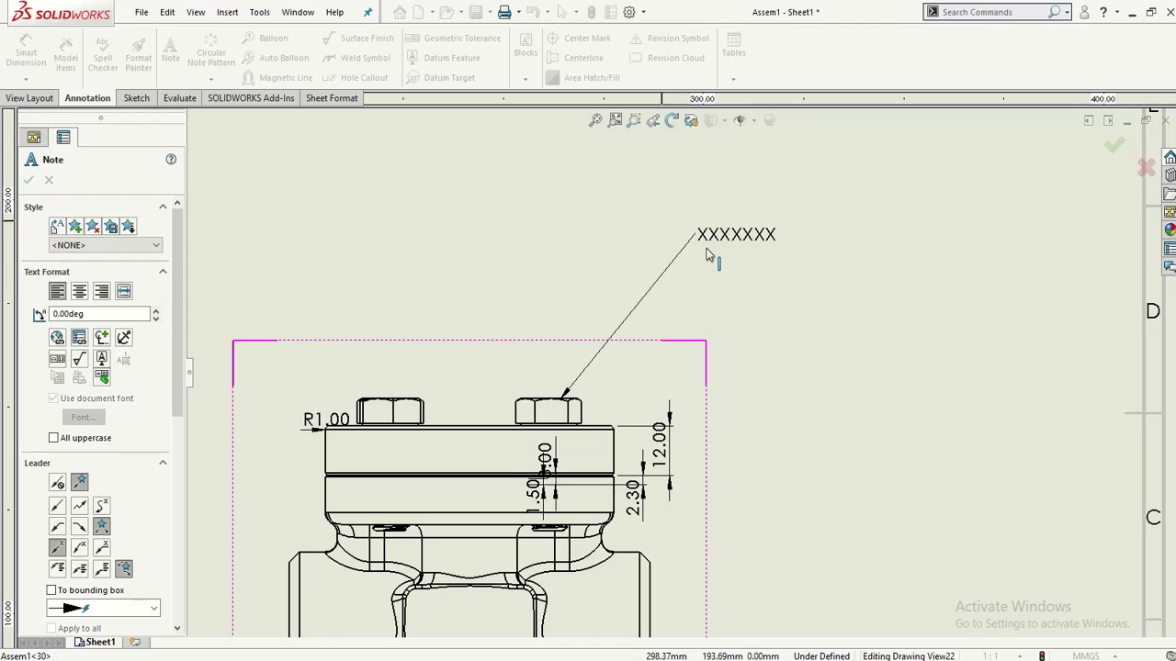
left_click(695, 228)
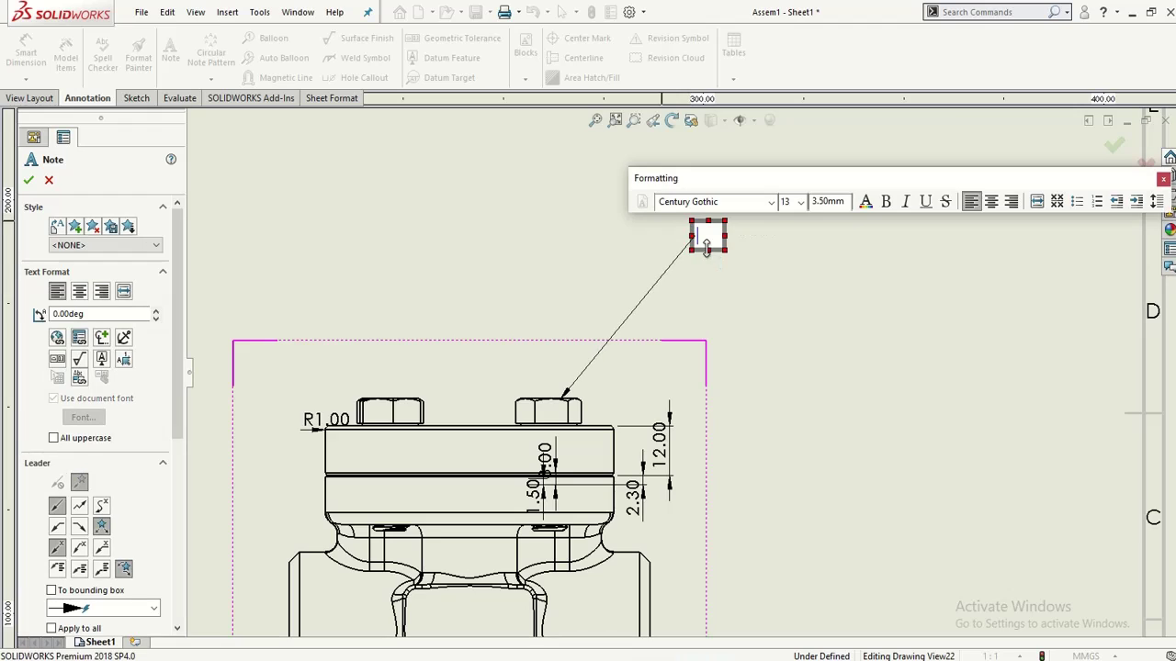
Step: Set the note's font size to 14, enter the text "Screws" and finish without placing another note
left_click(801, 204)
left_click(788, 279)
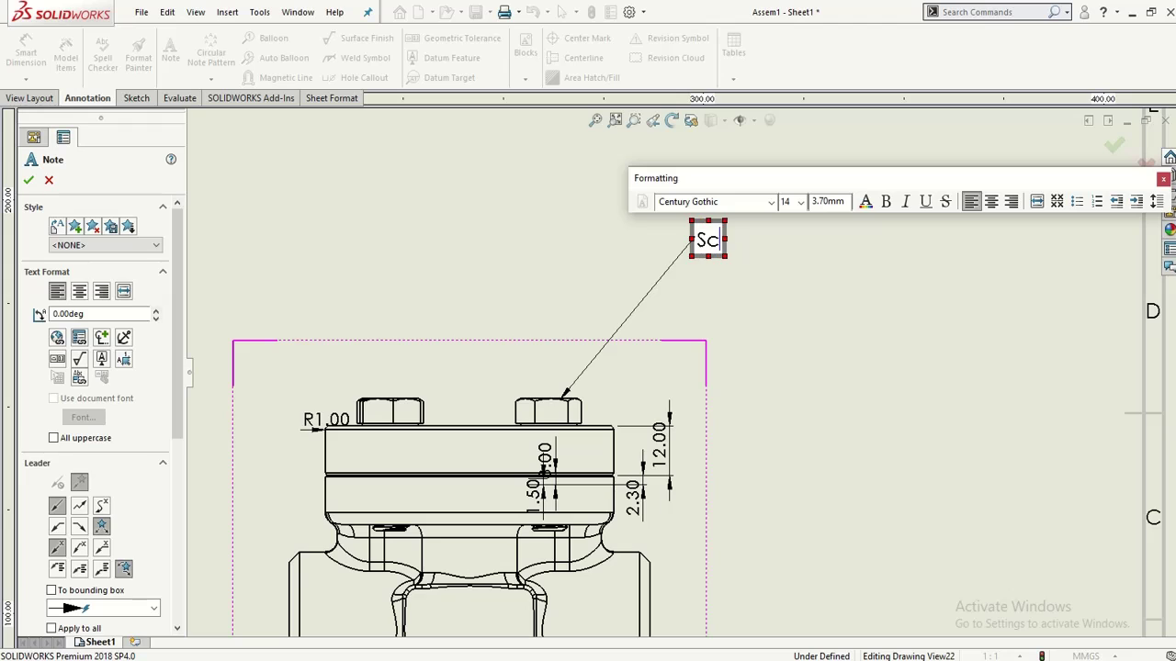
type("Screws")
left_click(802, 356)
scroll(803, 359, "up", 3)
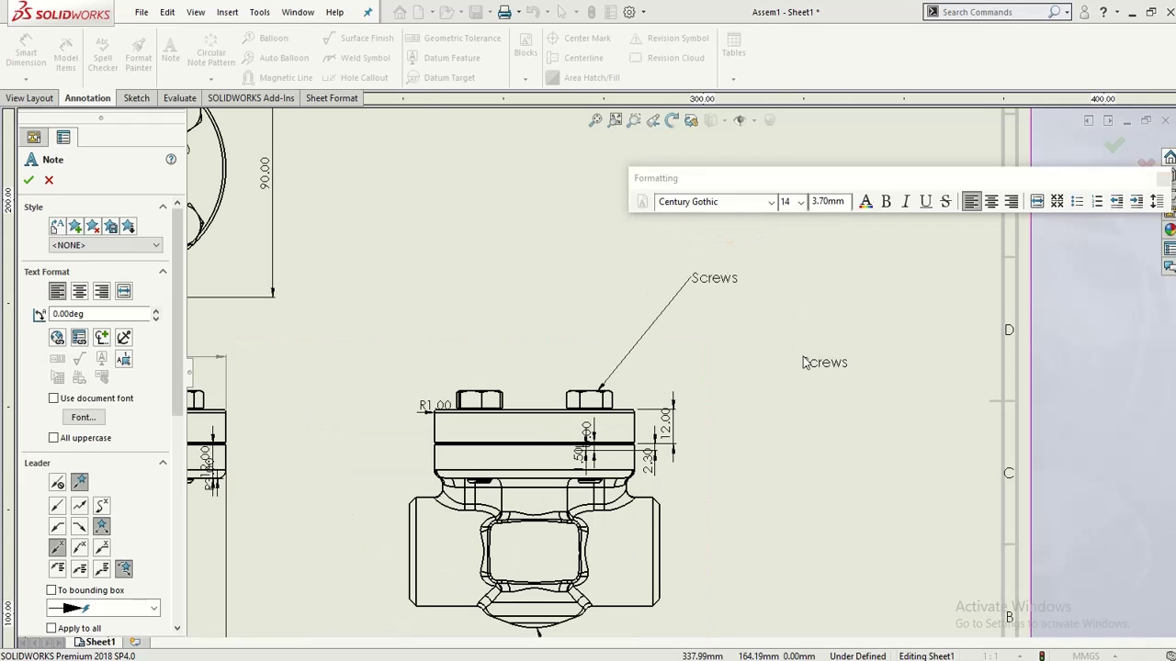
scroll(803, 360, "up", 2)
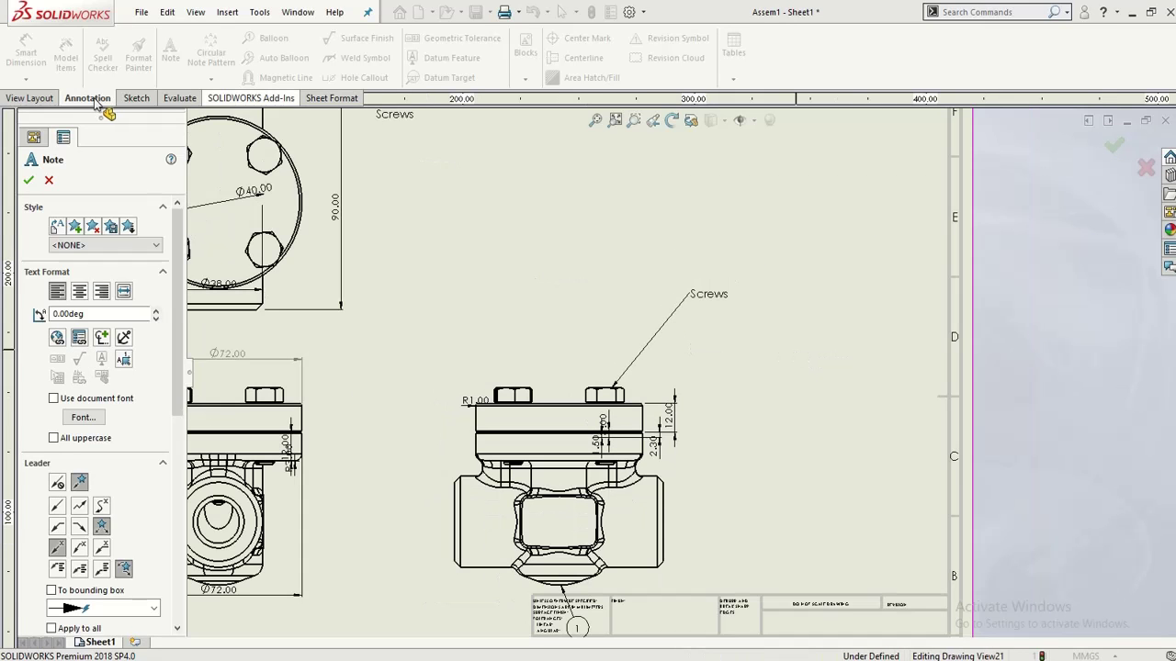
left_click(47, 180)
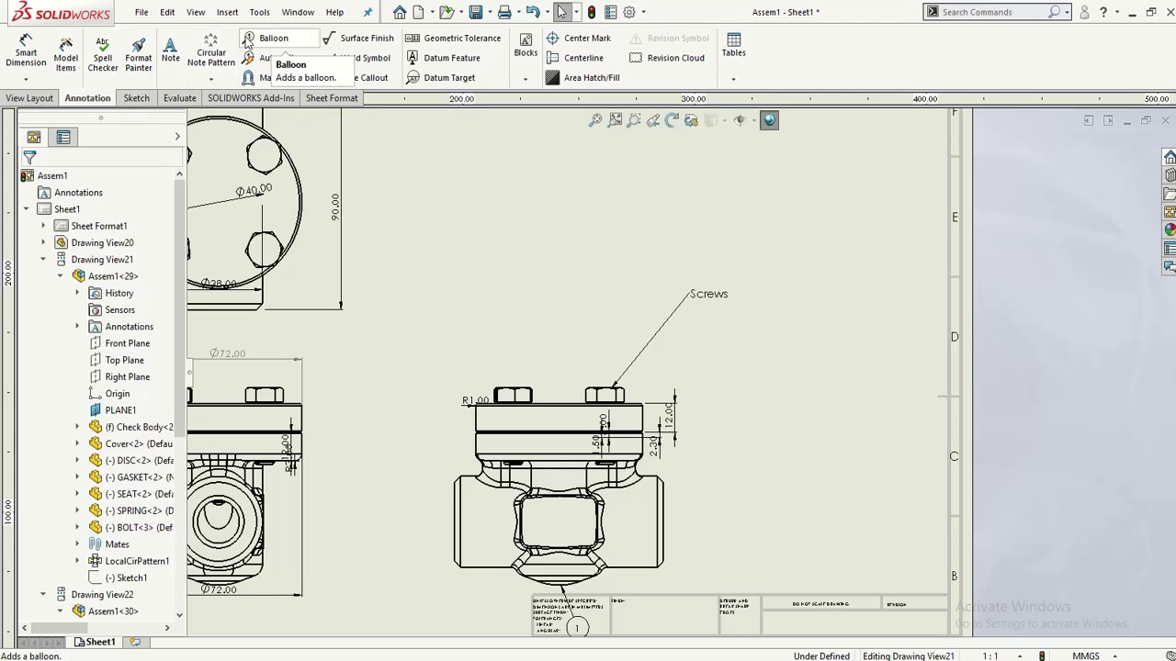
Step: Add item-number balloons to the upper right bolt and the cover in the top view, placed outside the 90 mm dimension
key("f")
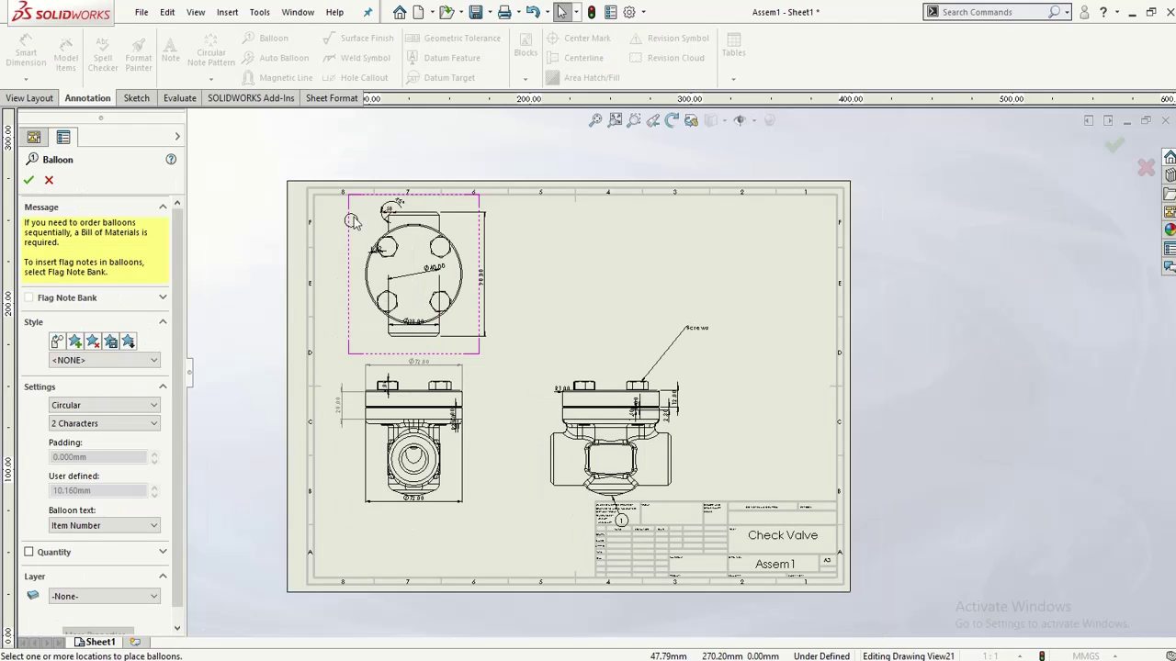
scroll(359, 225, "down", 3)
left_click(473, 305)
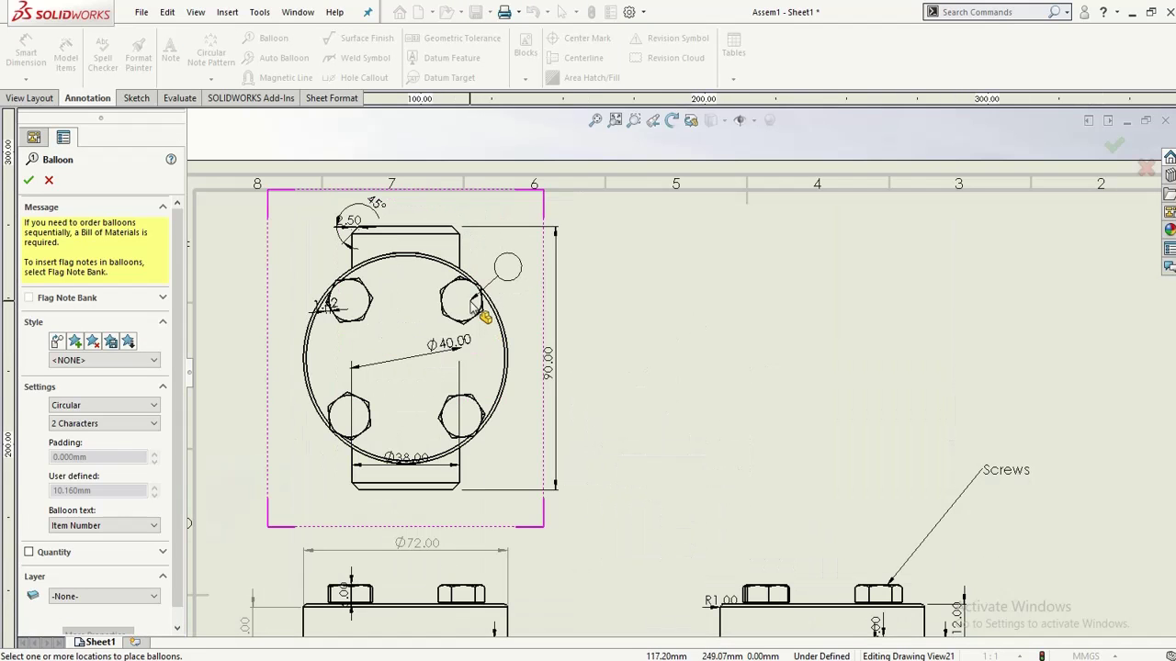
left_click(615, 229)
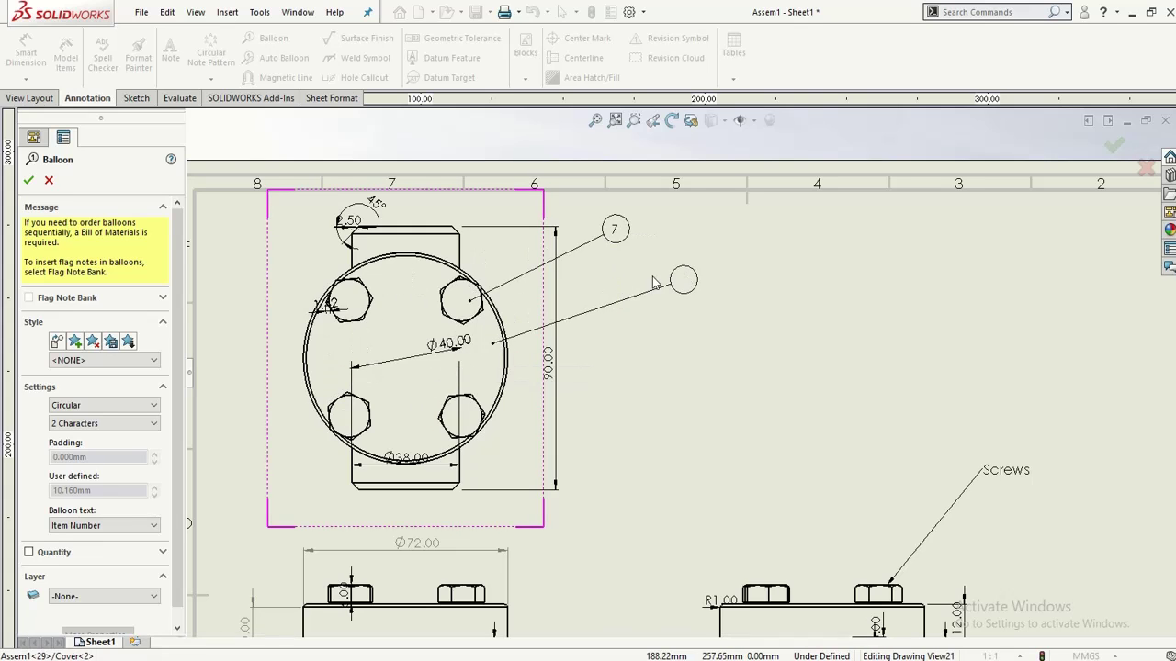
left_click(654, 283)
scroll(680, 372, "up", 2)
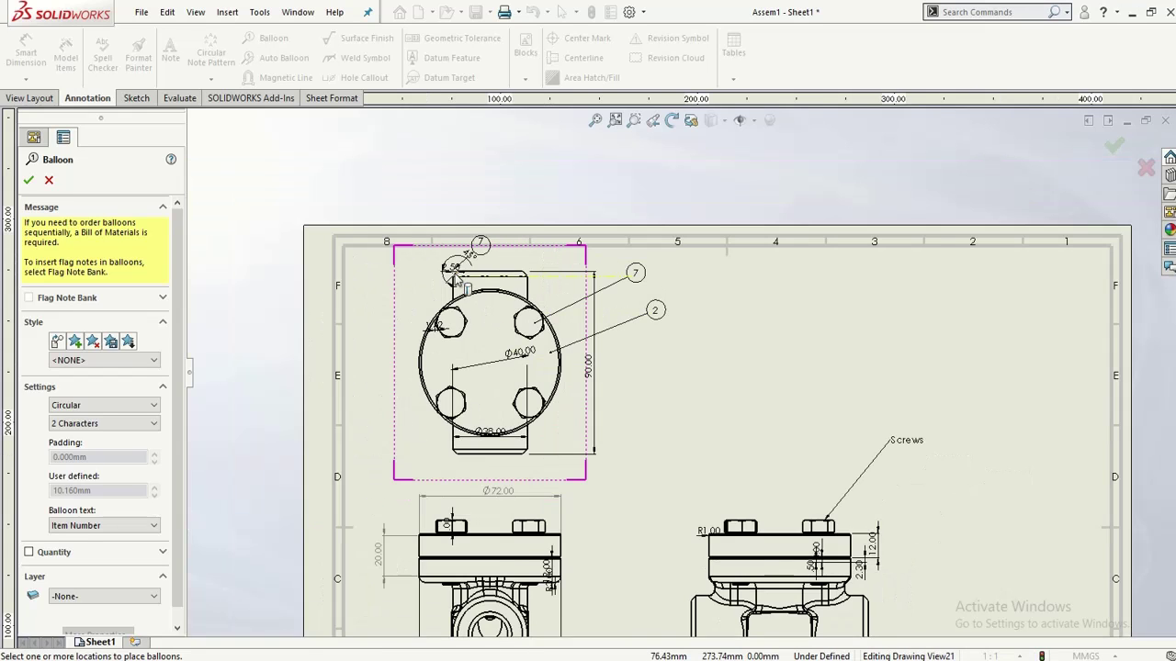
scroll(465, 287, "up", 2)
scroll(674, 500, "down", 3)
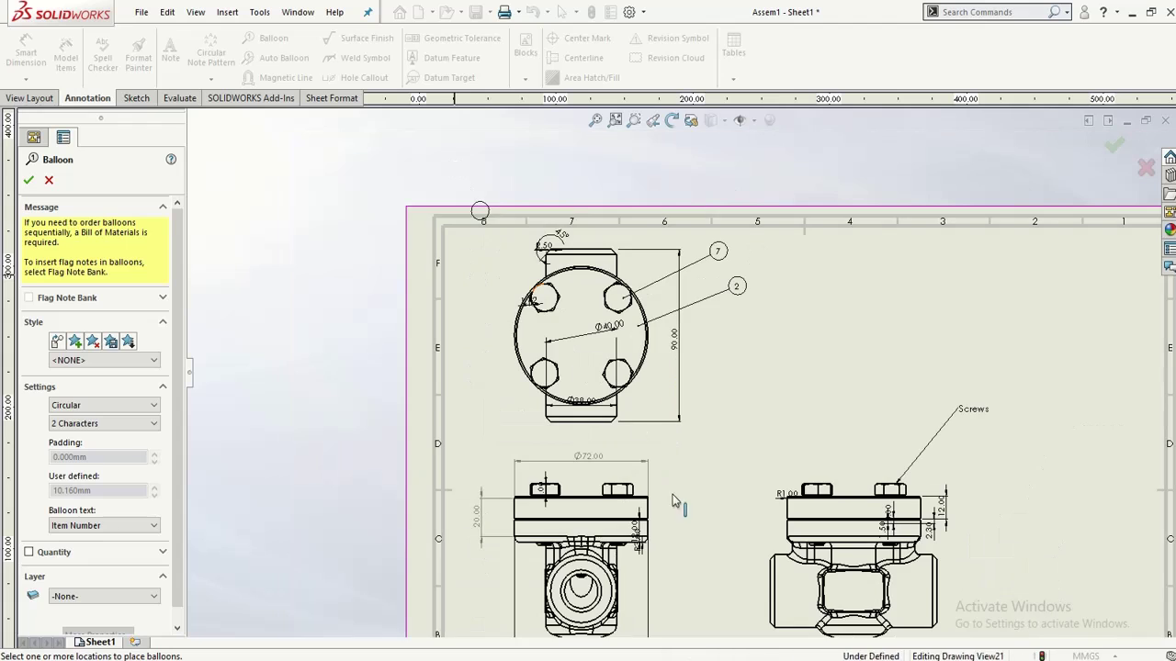
scroll(657, 358, "up", 3)
scroll(757, 447, "down", 2)
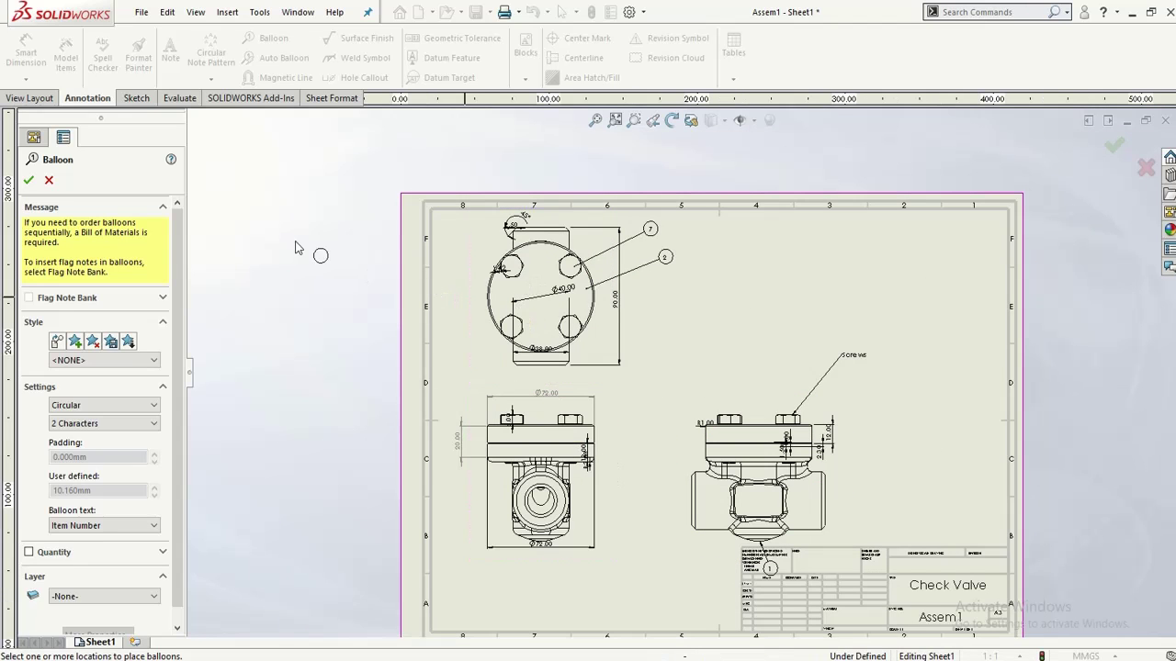
left_click(47, 181)
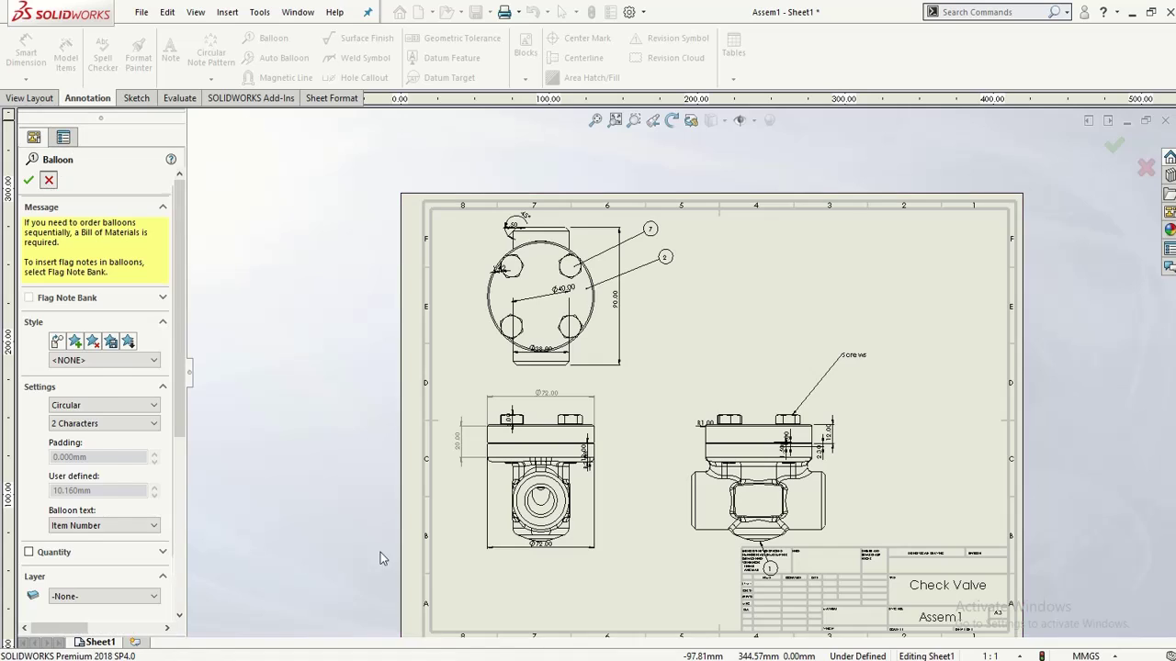
Step: Show the side view of the valve in its exploded state
left_click(708, 508)
right_click(708, 510)
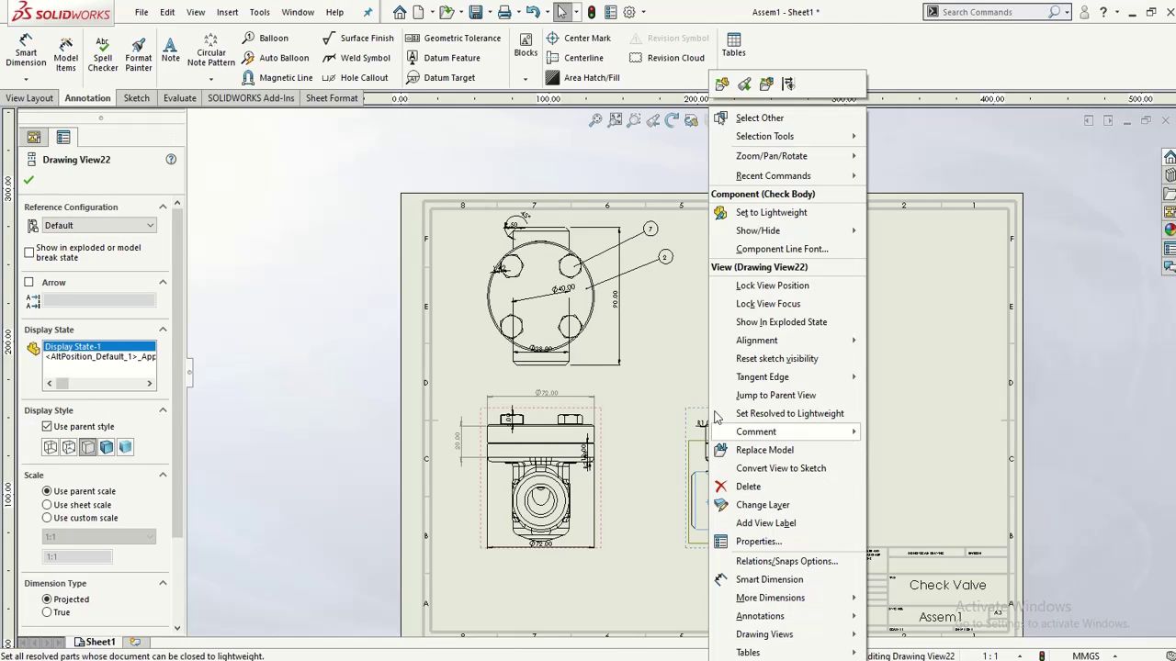
left_click(740, 326)
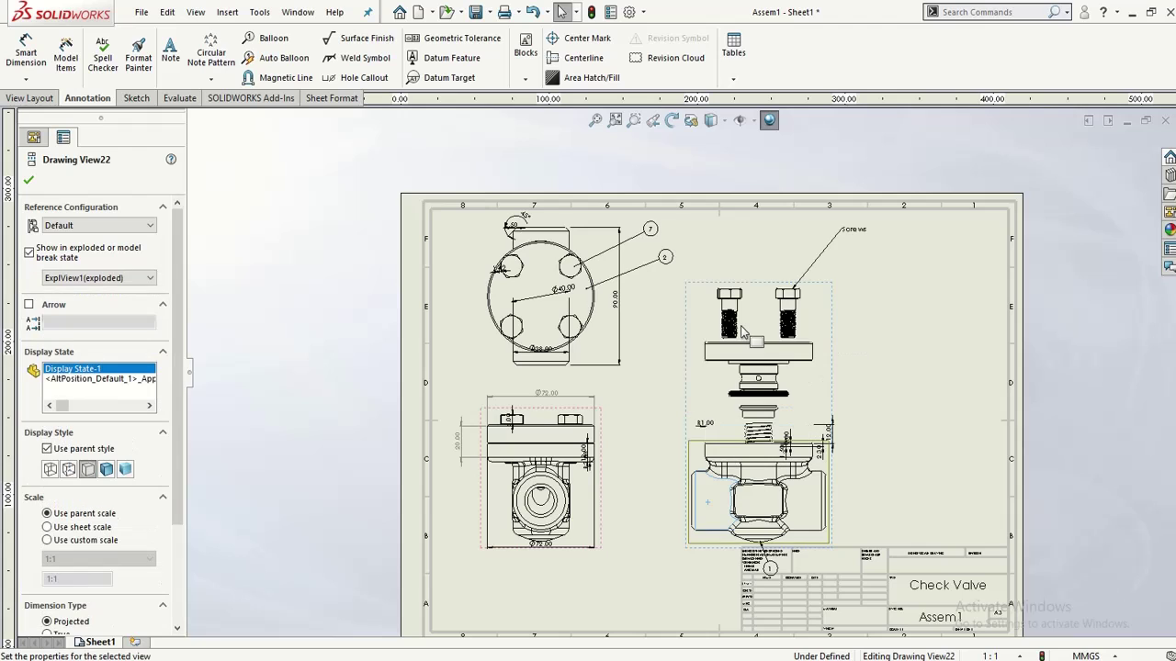
Step: Insert auto balloons on the exploded view with the square layout, circular style and leaders attached to edges
scroll(845, 333, "down", 2)
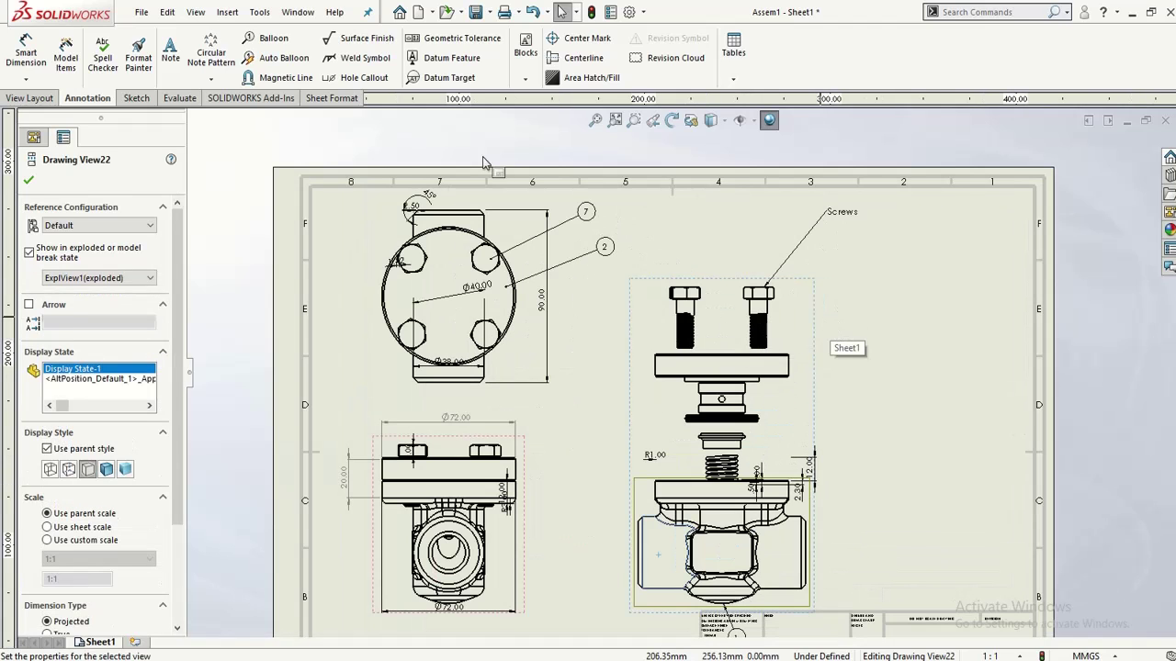
left_click(266, 59)
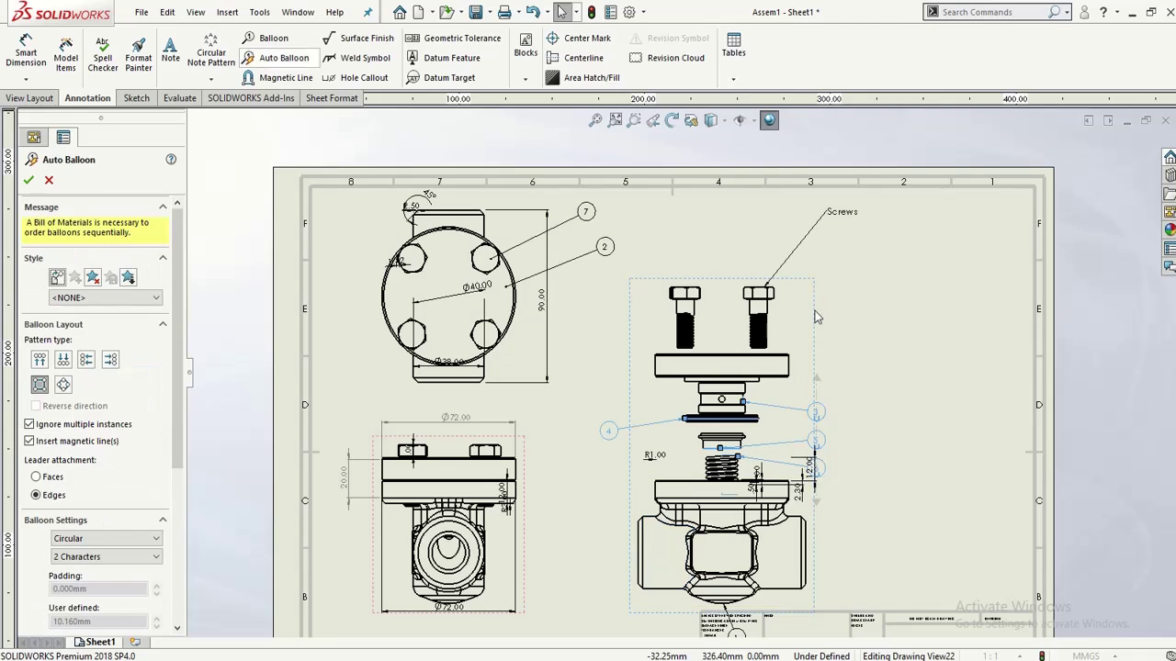
scroll(827, 477, "down", 5)
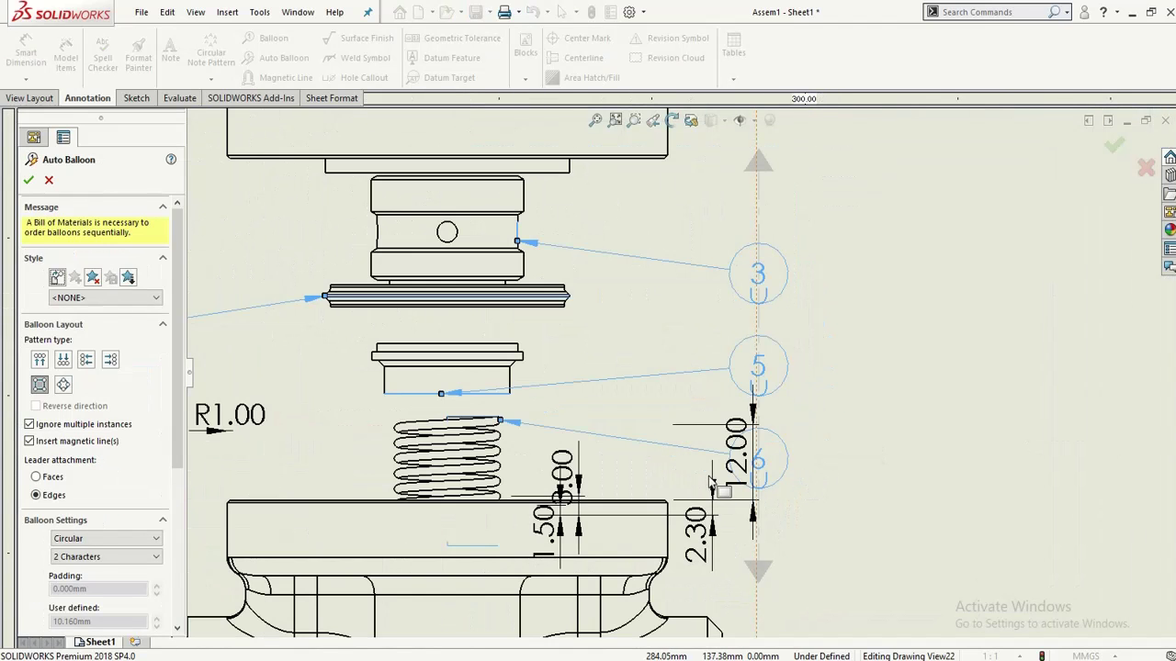
scroll(604, 485, "up", 3)
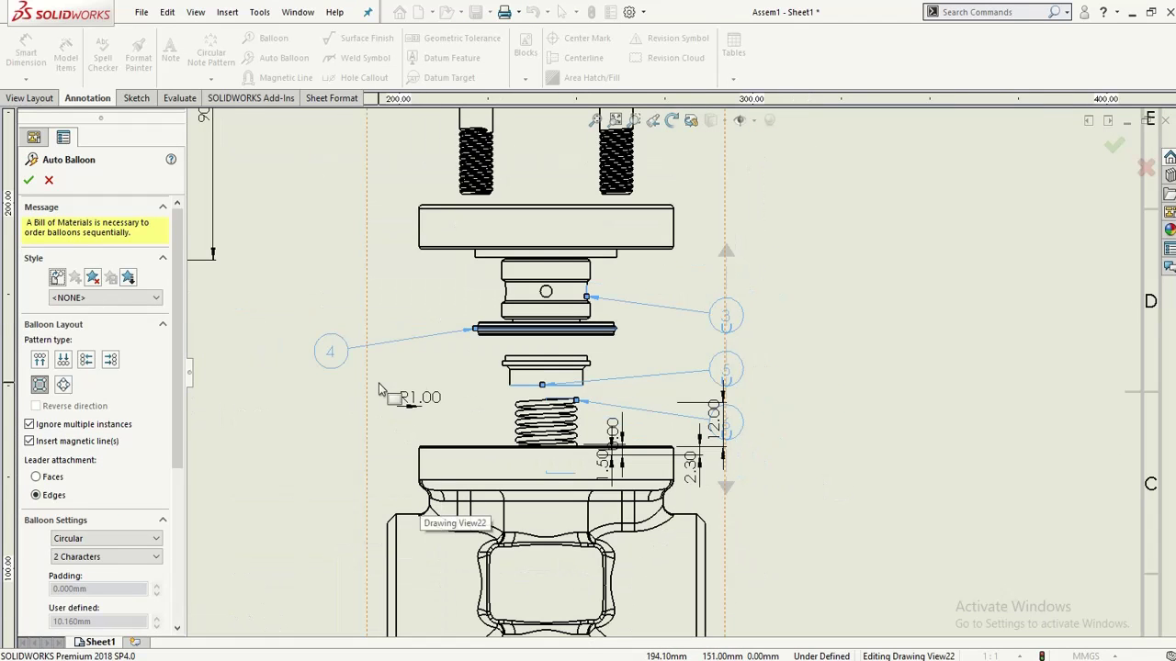
scroll(388, 362, "up", 3)
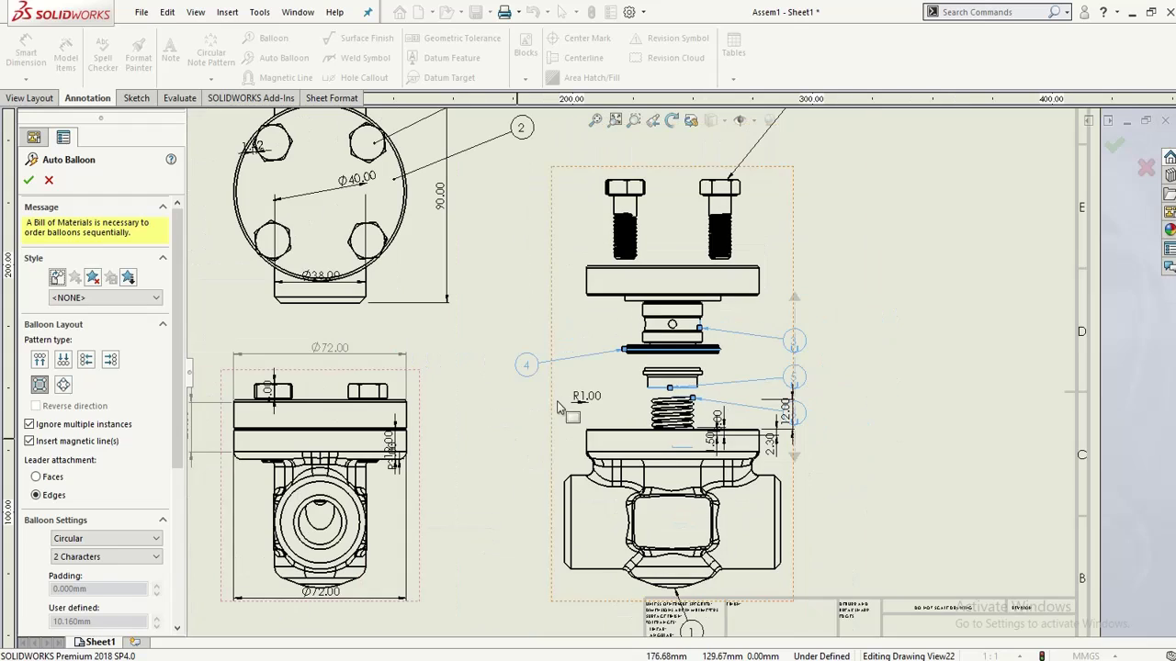
scroll(725, 250, "up", 3)
scroll(744, 316, "down", 2)
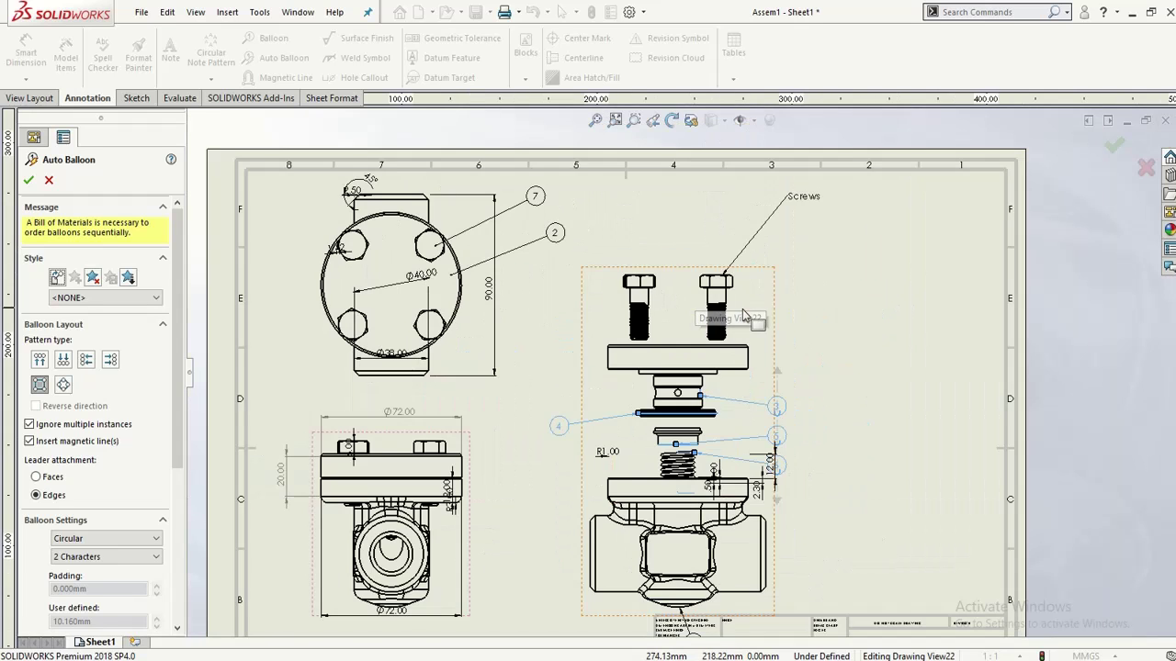
scroll(745, 316, "down", 3)
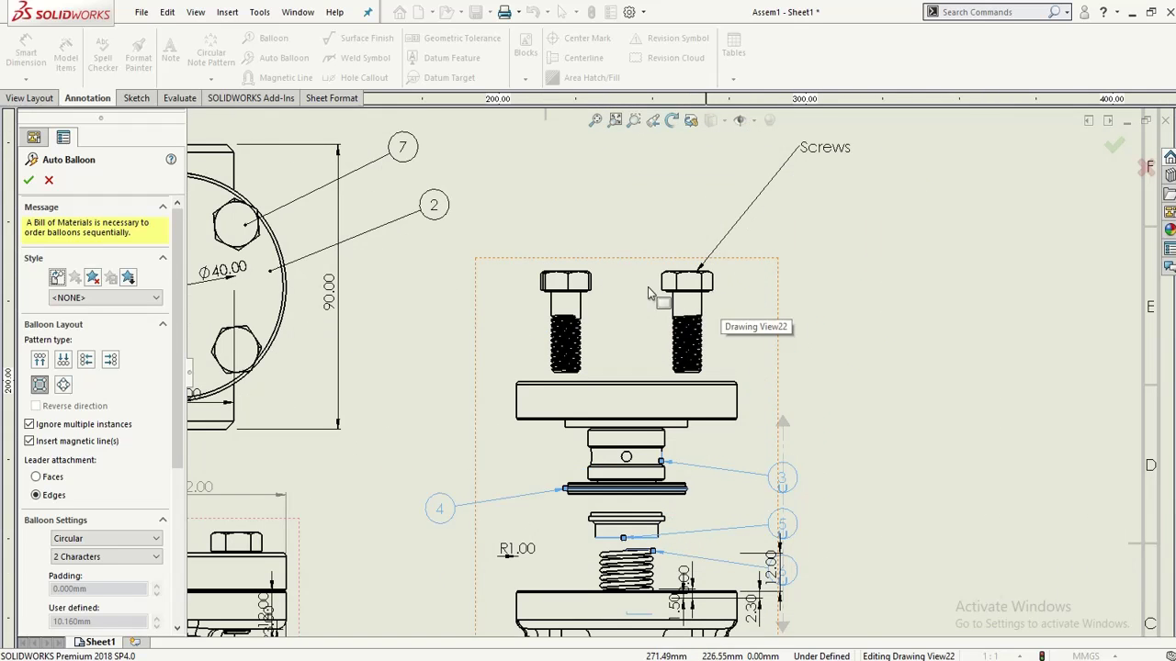
left_click(30, 180)
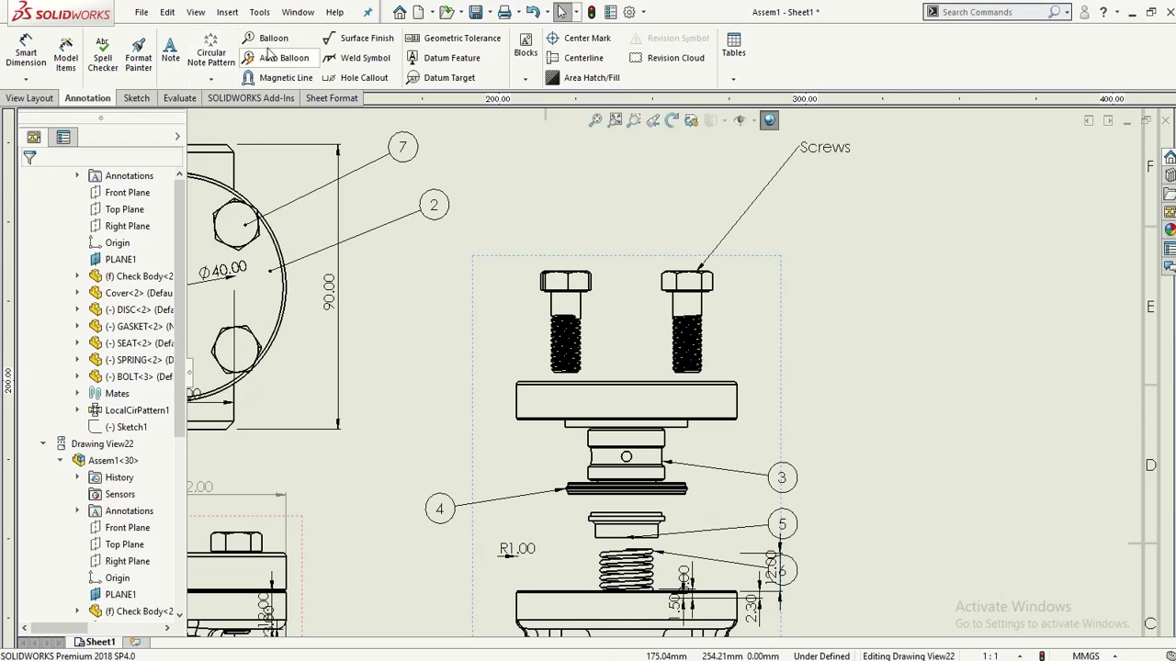
Step: Add balloons to the left bolt, the cover and the check body of the exploded view, placed along its left side
left_click(554, 279)
left_click(411, 376)
scroll(413, 377, "up", 4)
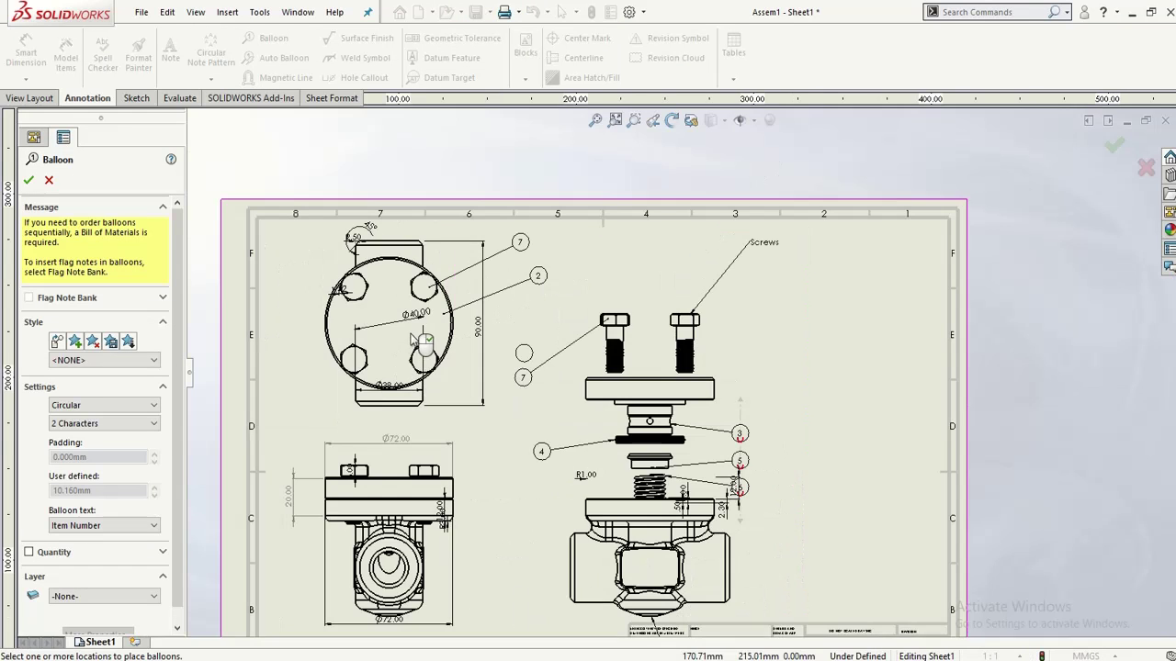
scroll(551, 342, "down", 4)
left_click(539, 307)
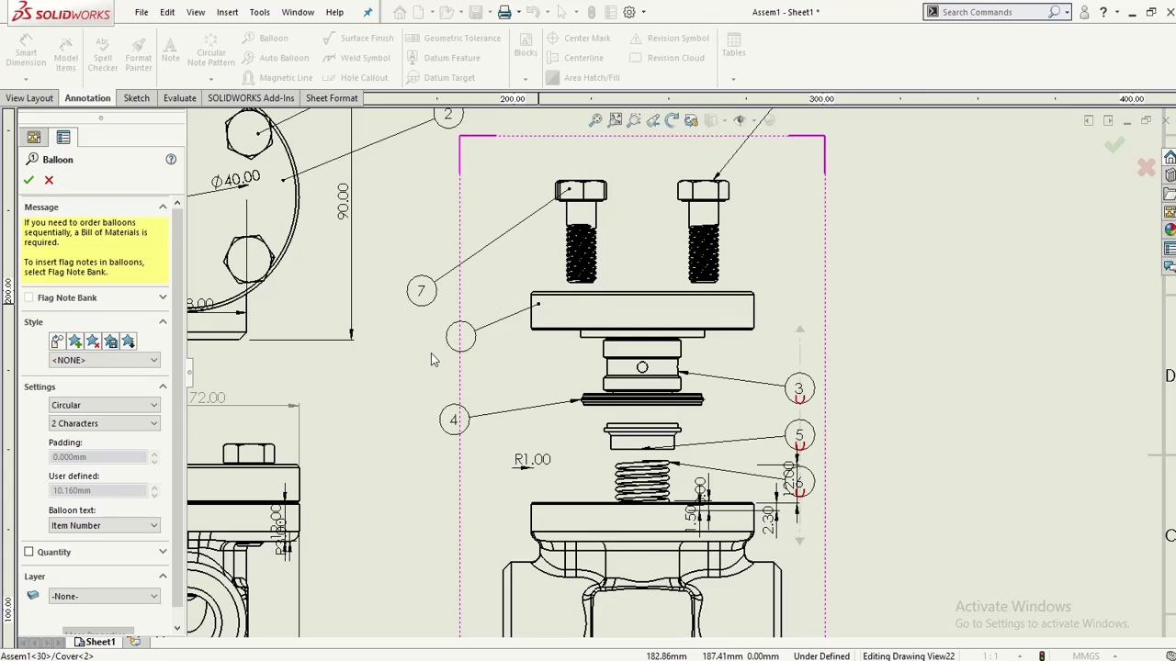
left_click(386, 378)
scroll(713, 597, "up", 3)
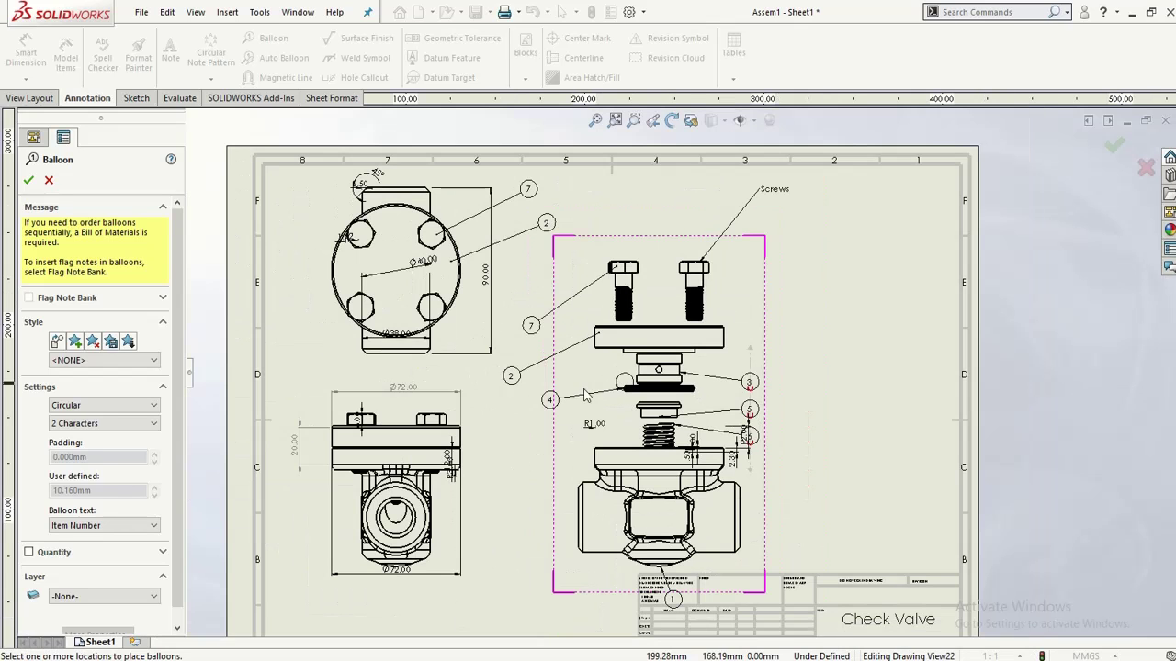
left_click(592, 520)
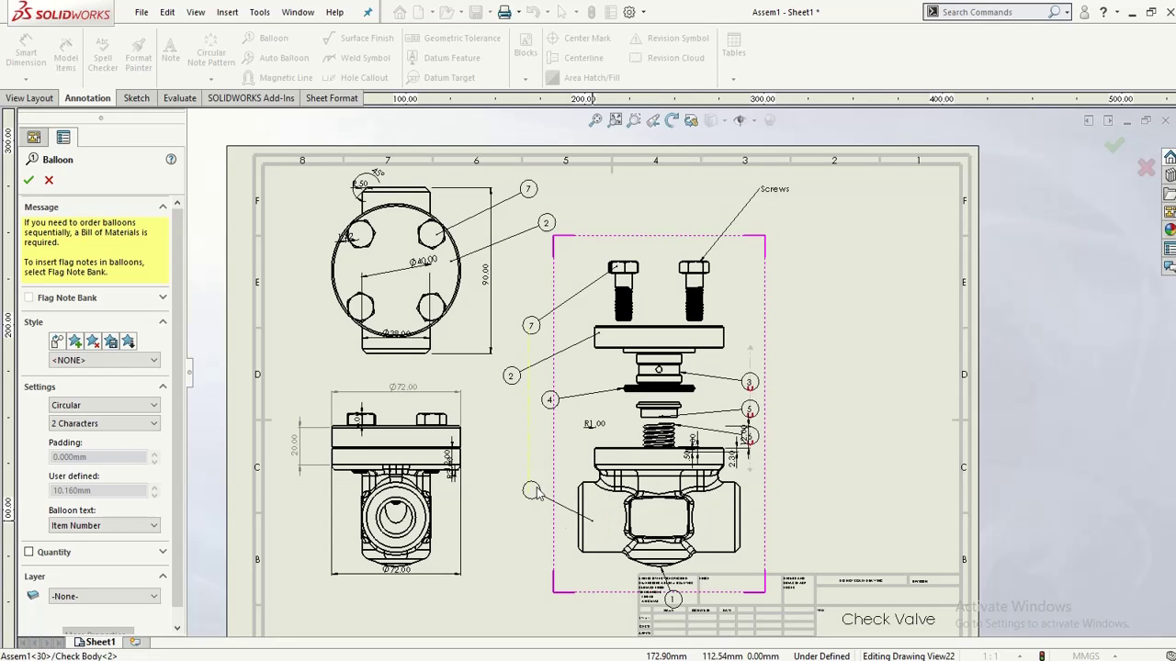
left_click(559, 446)
Step: Examine the balloons on the exploded view and across the sheet, and end balloon placement
scroll(623, 492, "down", 2)
scroll(724, 470, "down", 2)
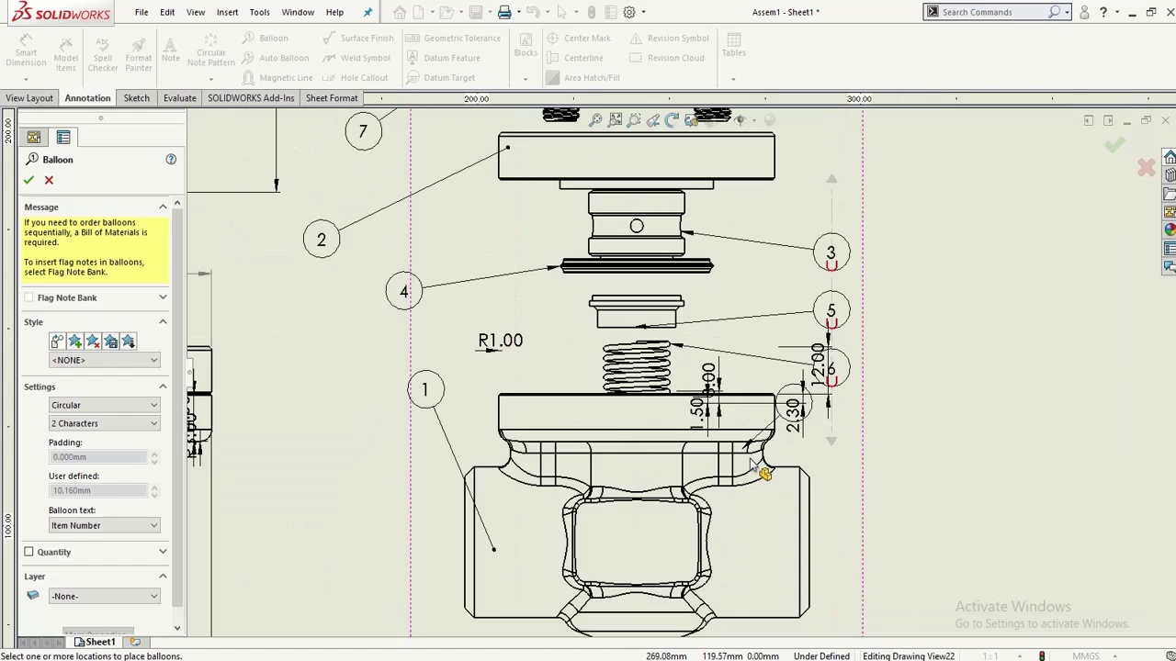
scroll(771, 423, "up", 3)
scroll(804, 376, "down", 3)
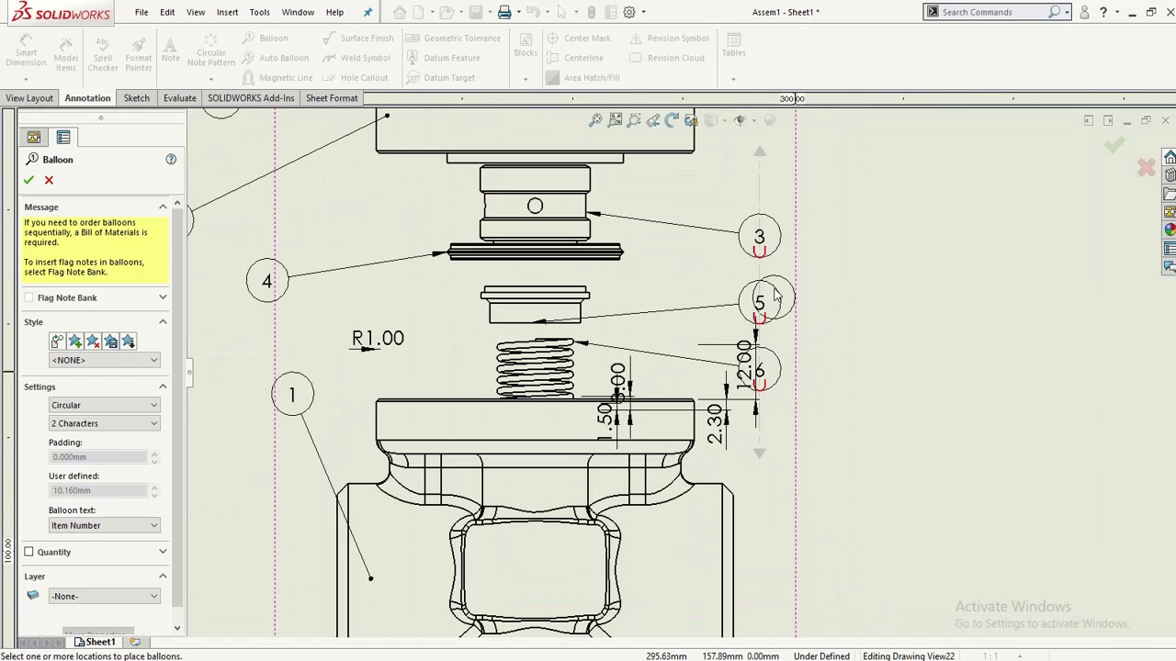
scroll(785, 401, "up", 3)
scroll(742, 380, "down", 1)
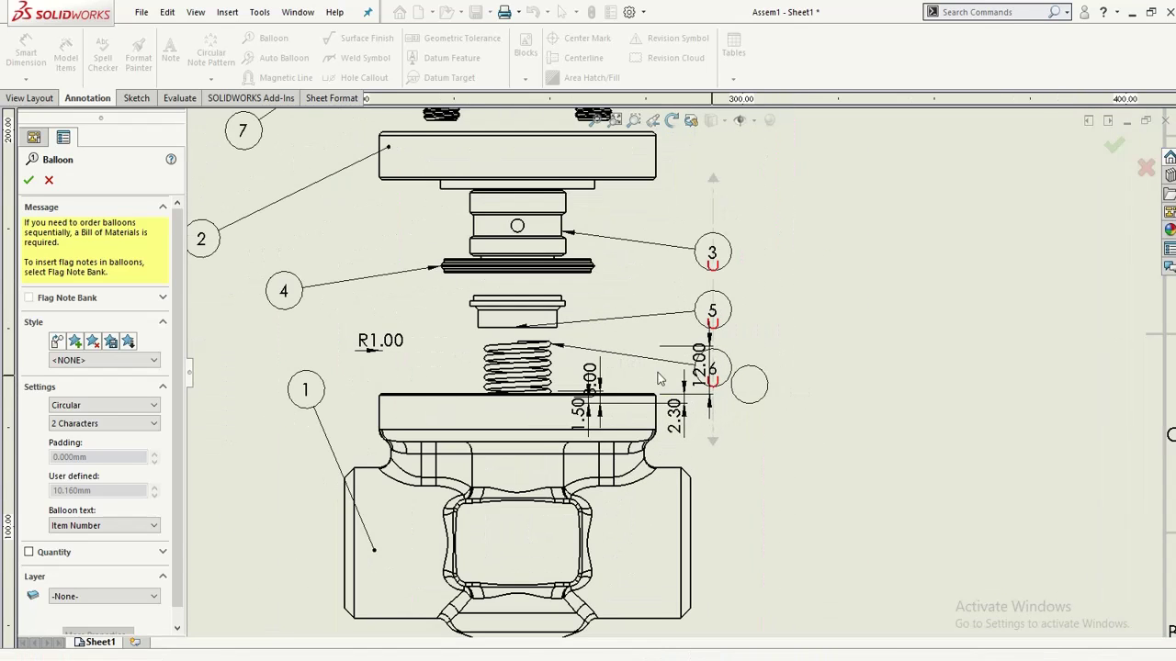
scroll(661, 377, "up", 2)
scroll(663, 377, "up", 3)
scroll(633, 331, "down", 2)
scroll(671, 303, "up", 2)
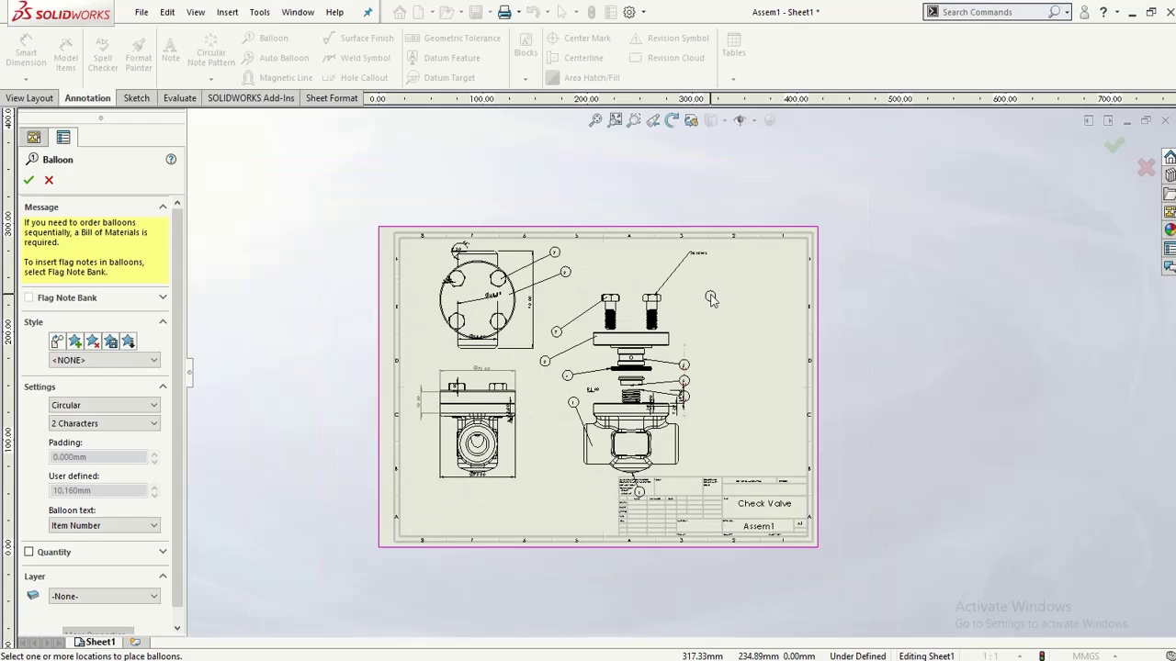
scroll(707, 303, "down", 1)
key("Escape")
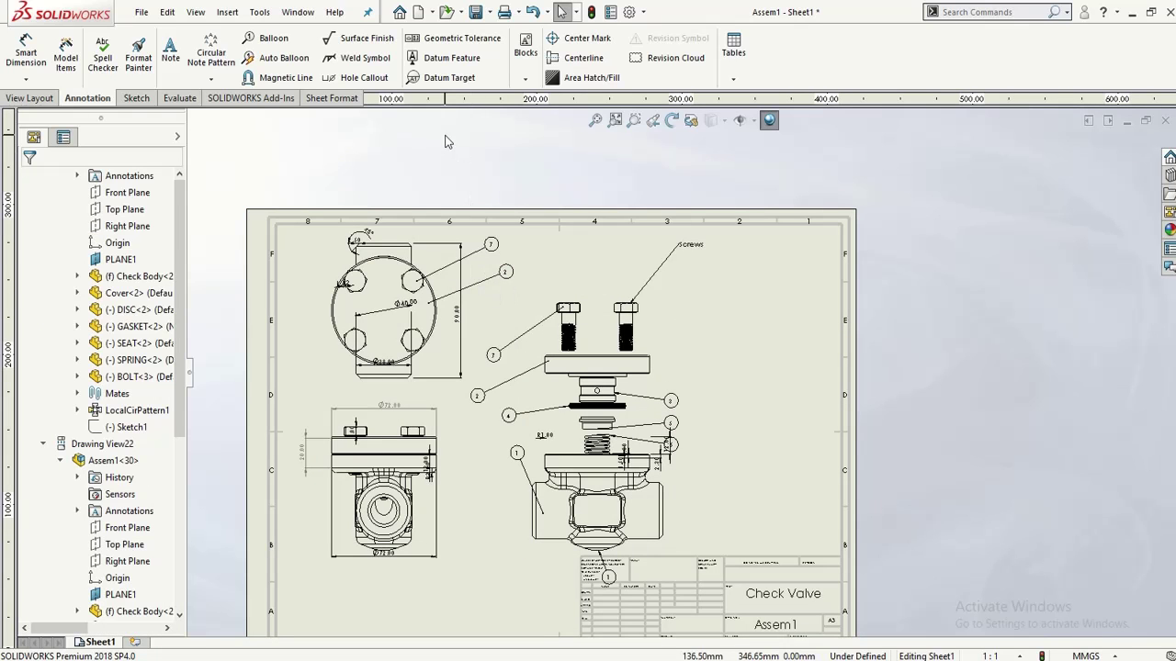
Step: Try to add a centerline to the circular port edge of the check body in the front view
left_click(582, 58)
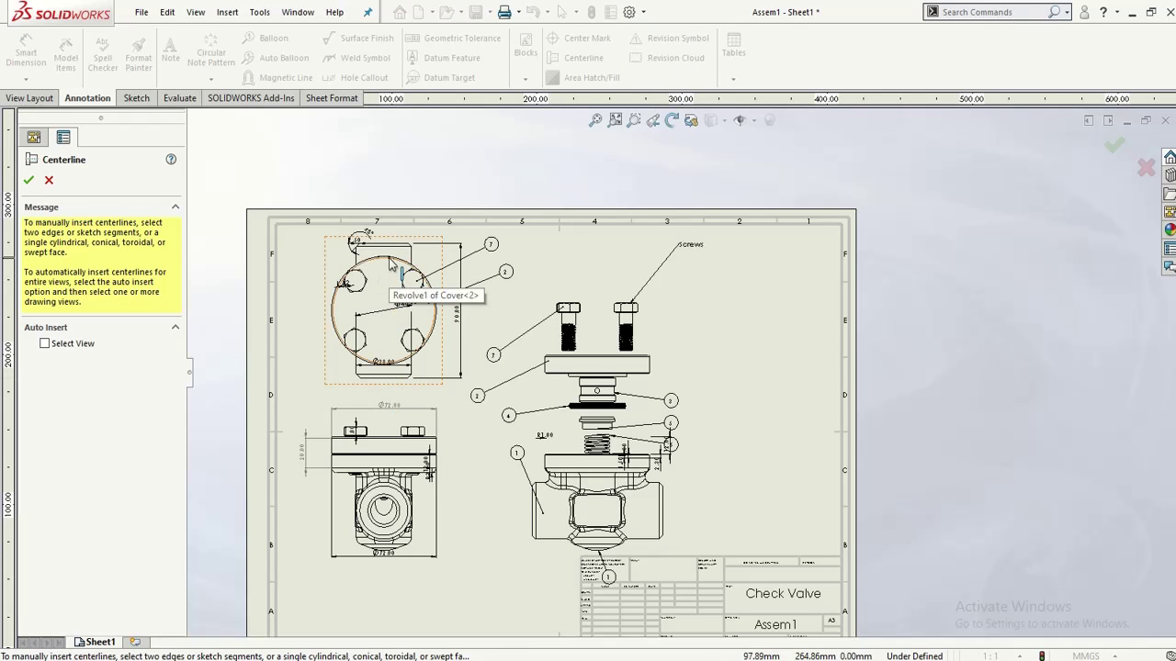
scroll(391, 562, "down", 3)
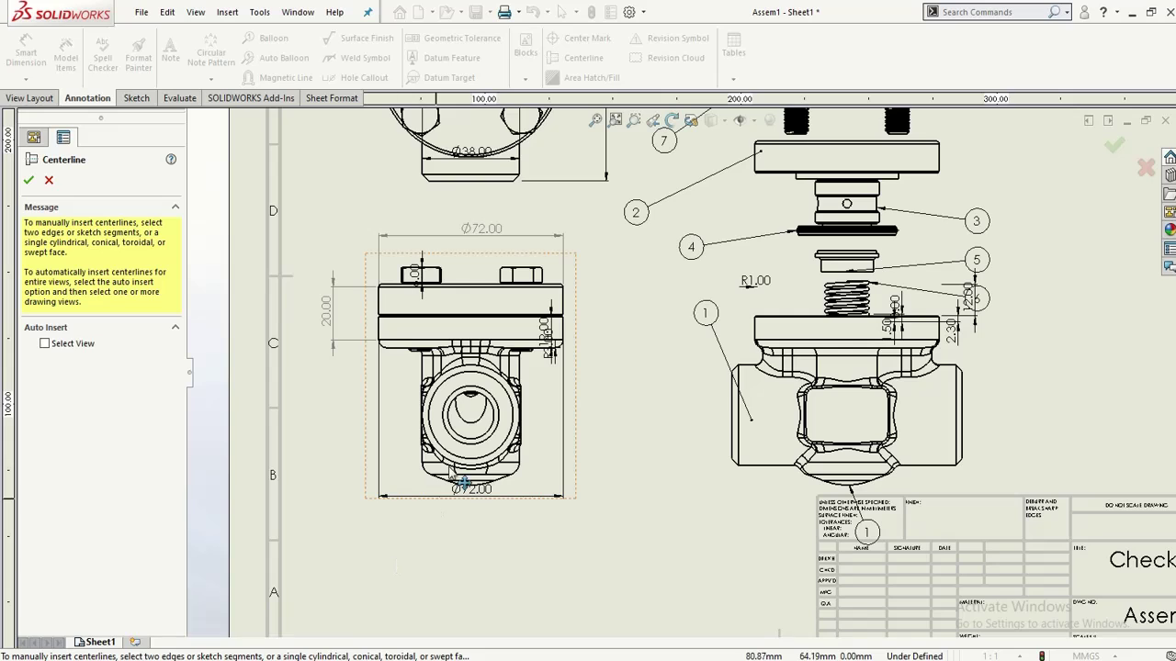
left_click(447, 415)
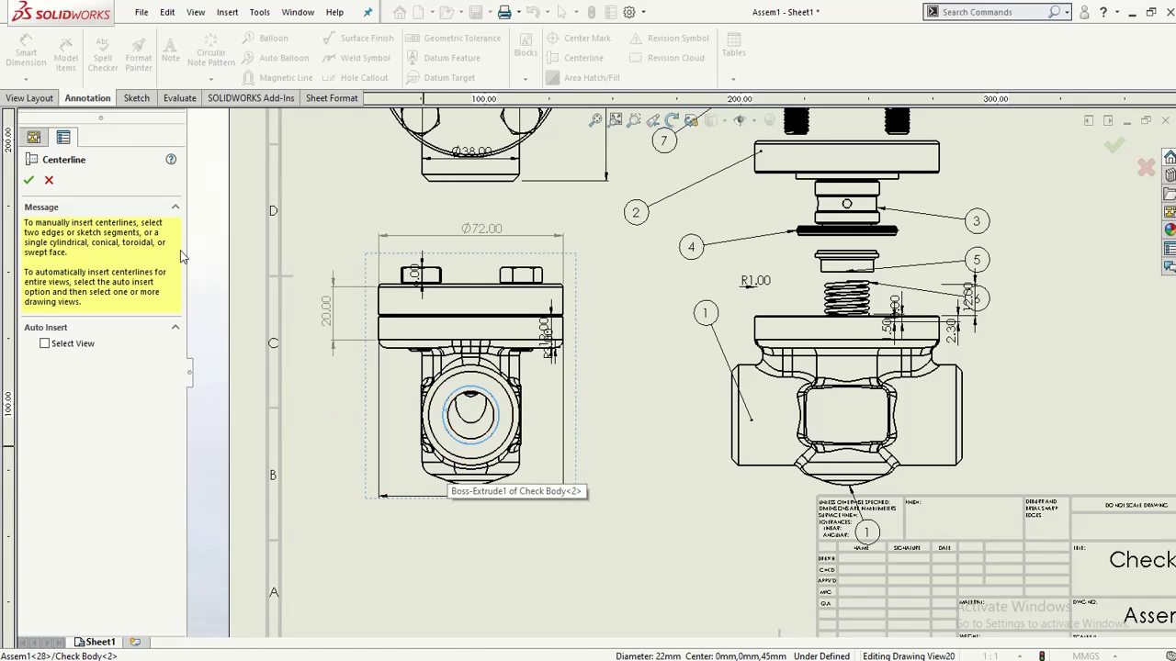
left_click(29, 181)
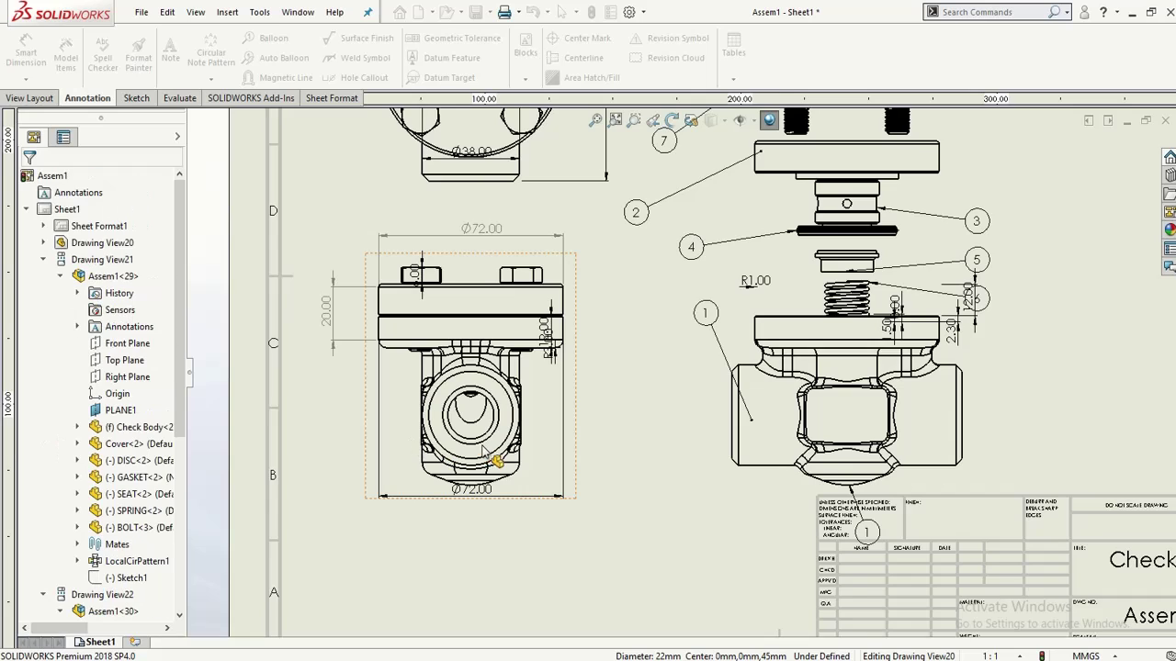
Step: Add a center mark to the outer circle of the check body's port in the front view
scroll(459, 464, "down", 2)
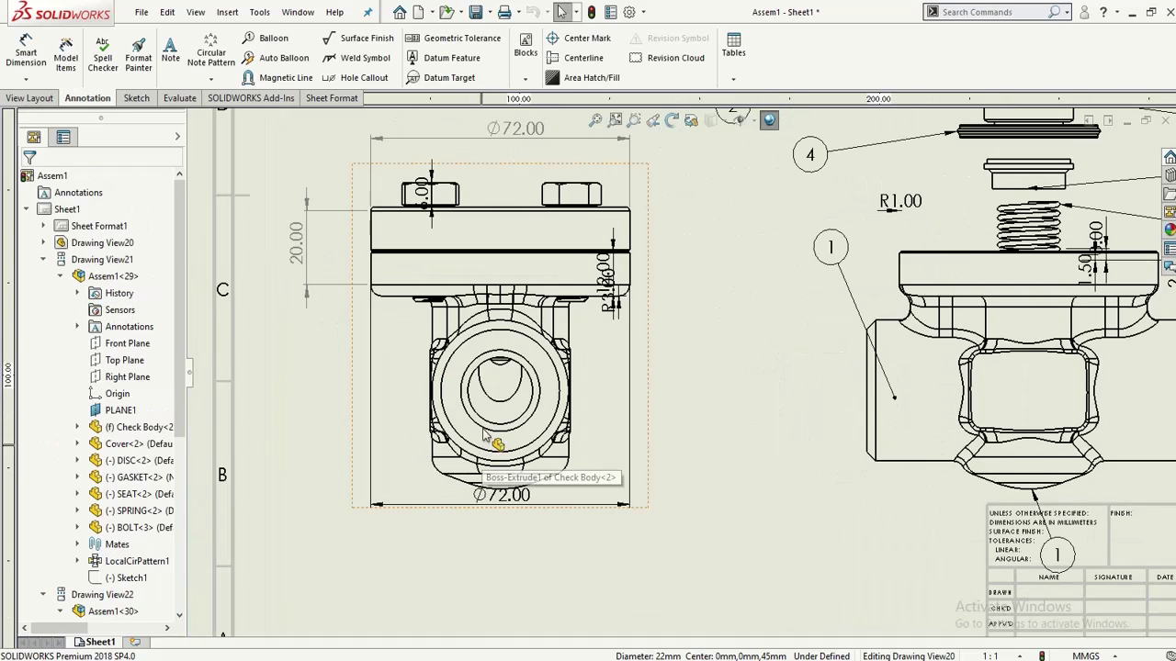
left_click(551, 366)
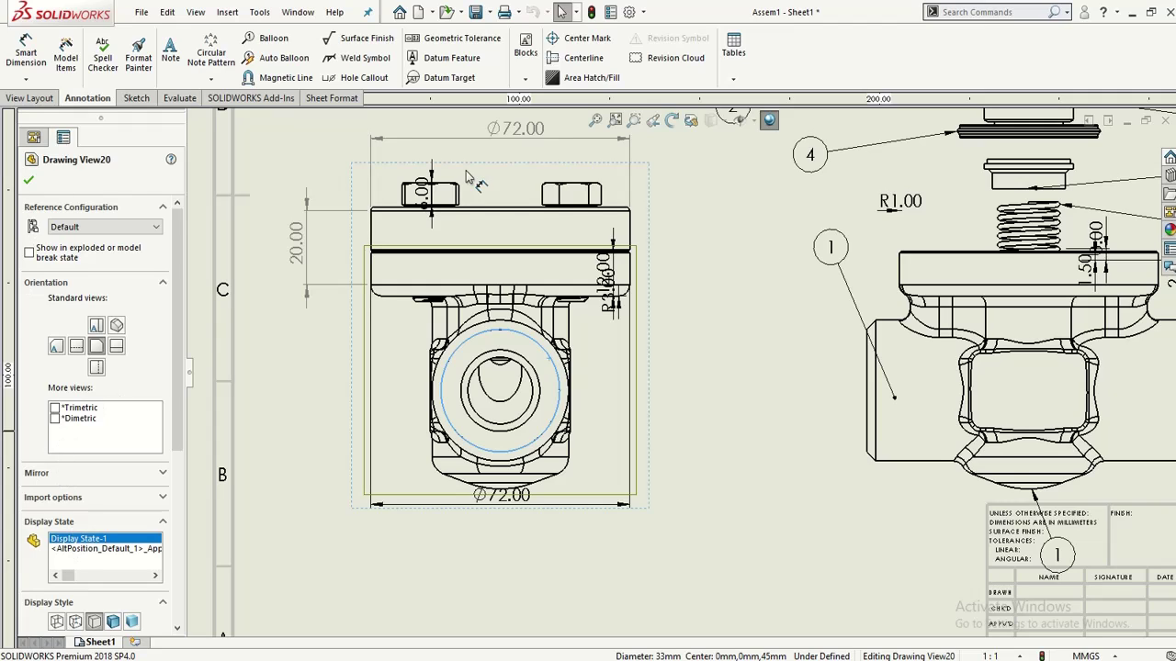
left_click(592, 38)
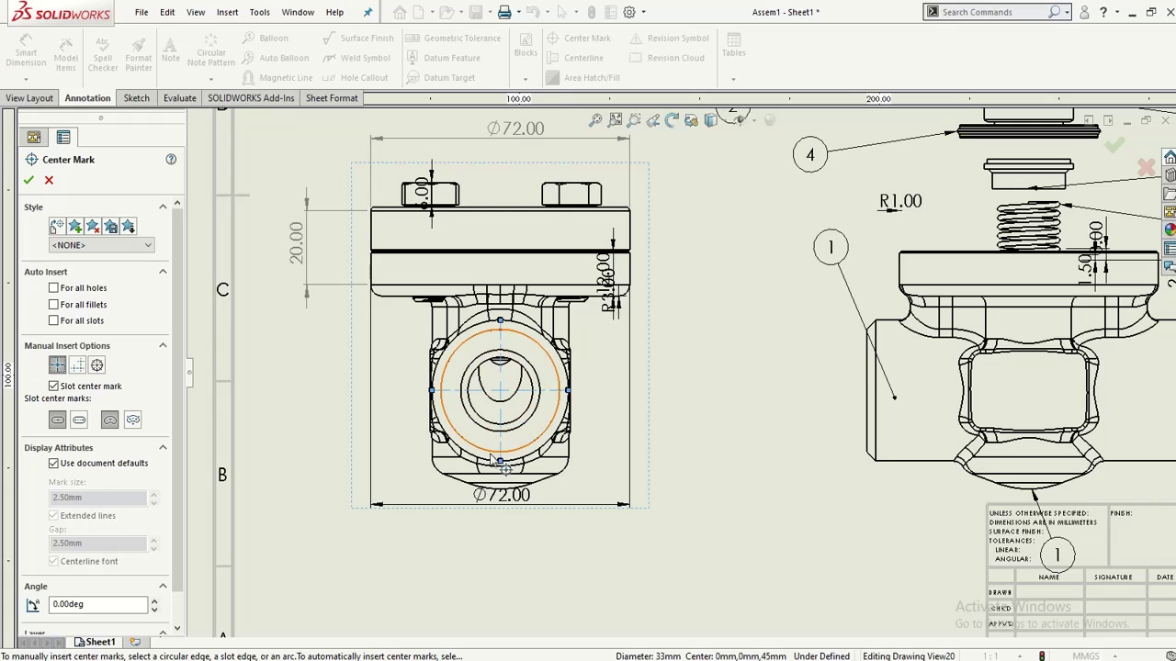
left_click(27, 185)
Step: Add a centerline midway between the upper and lower horizontal edges of the cover in the front view
scroll(393, 433, "up", 3)
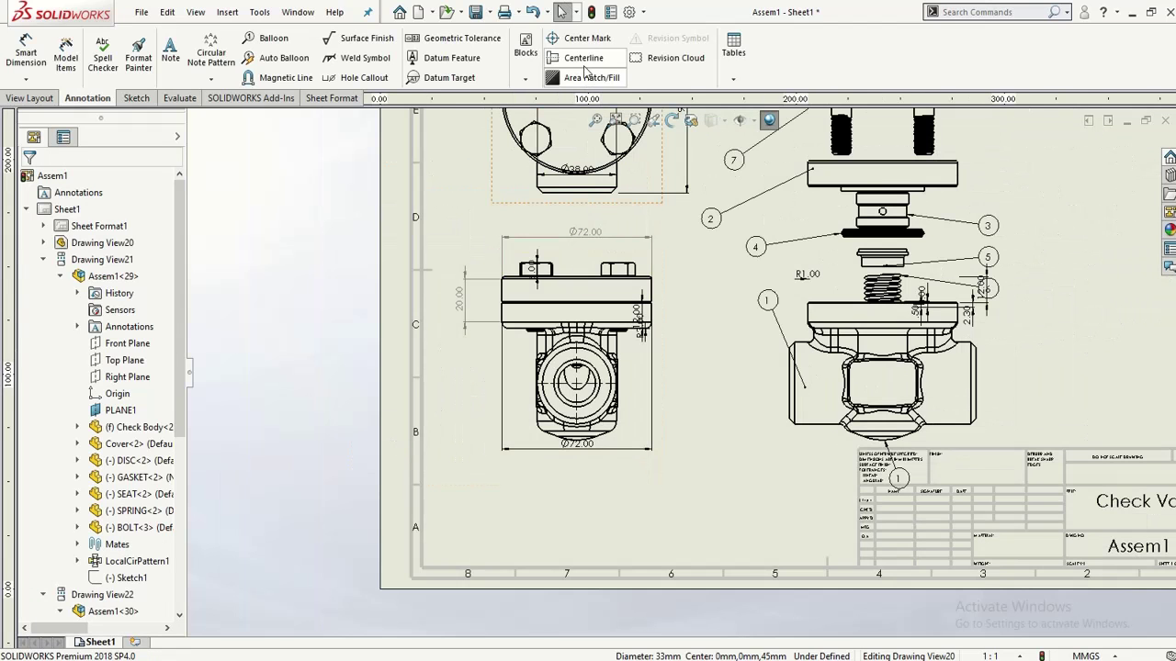
left_click(584, 58)
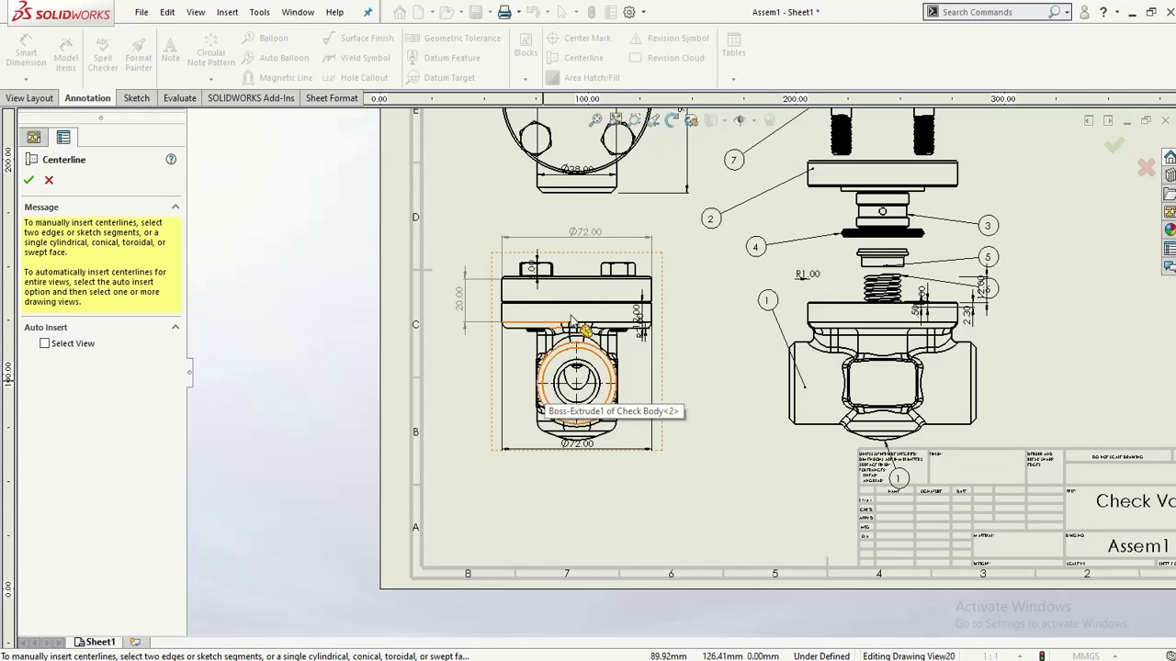
scroll(596, 298, "down", 6)
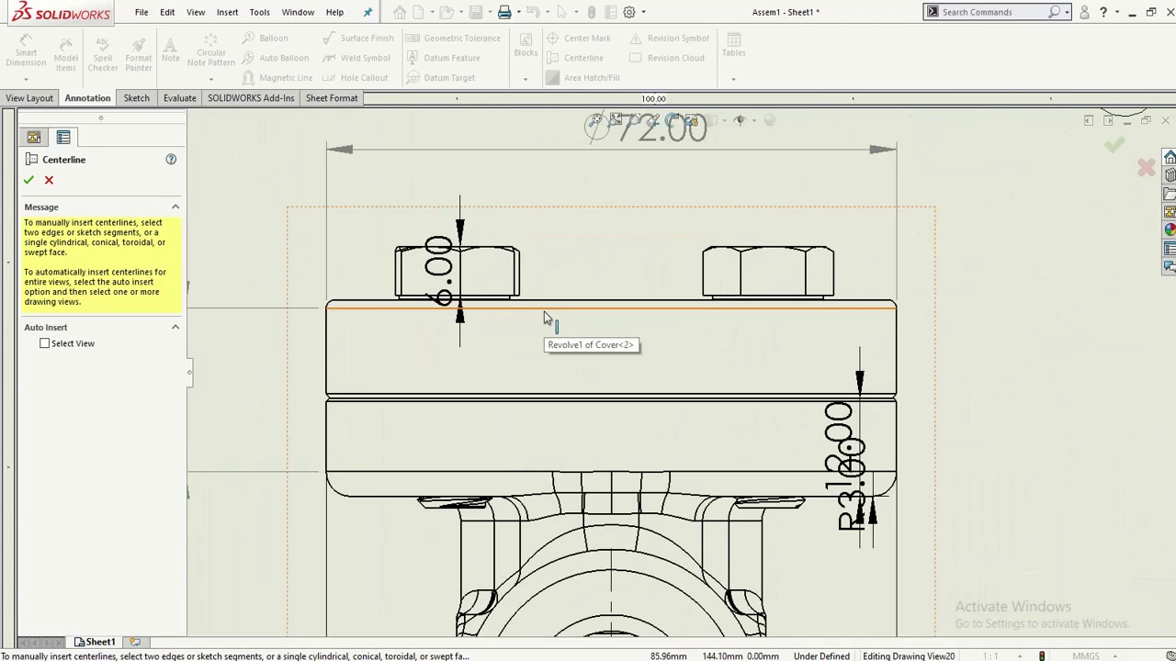
left_click(544, 312)
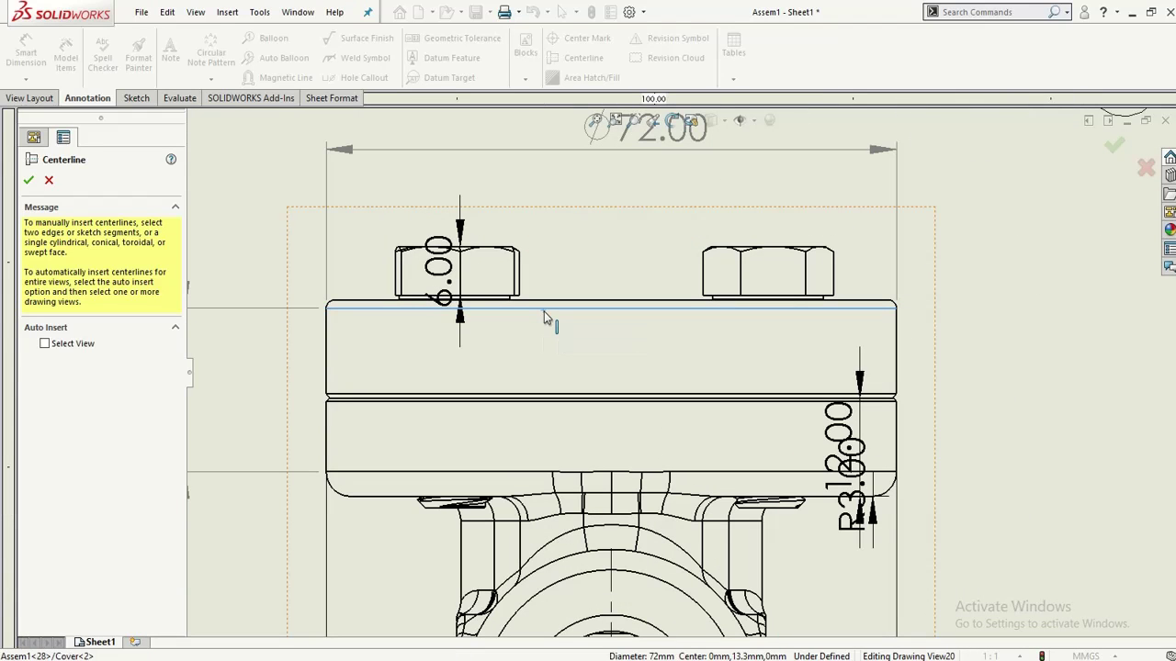
left_click(542, 397)
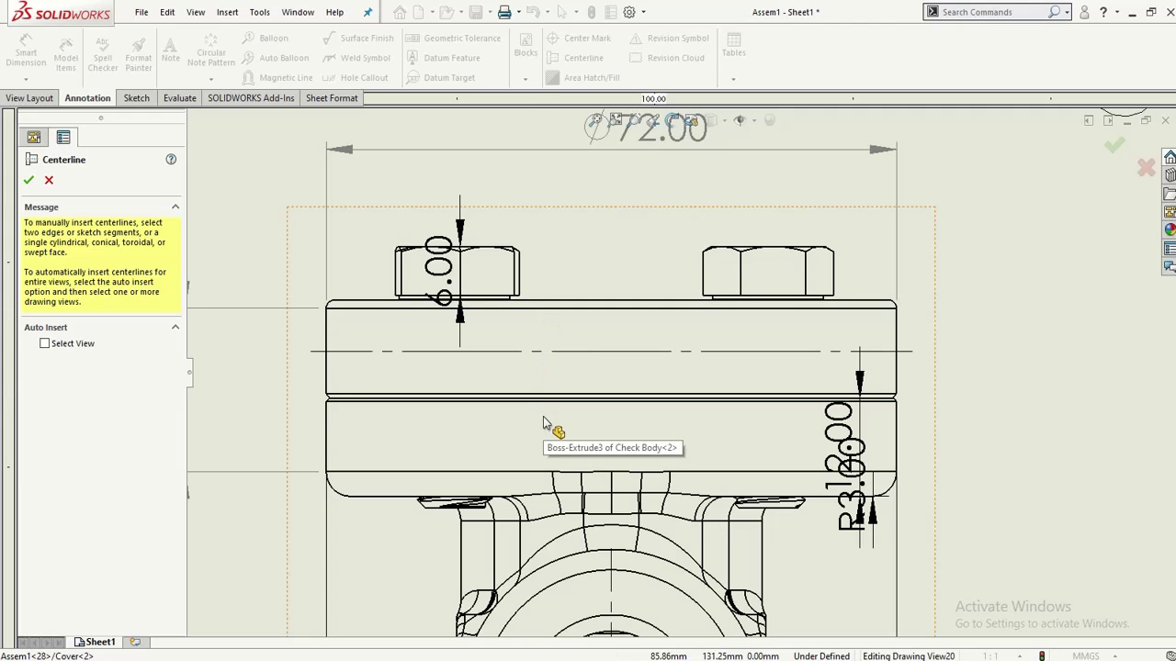
scroll(536, 424, "up", 8)
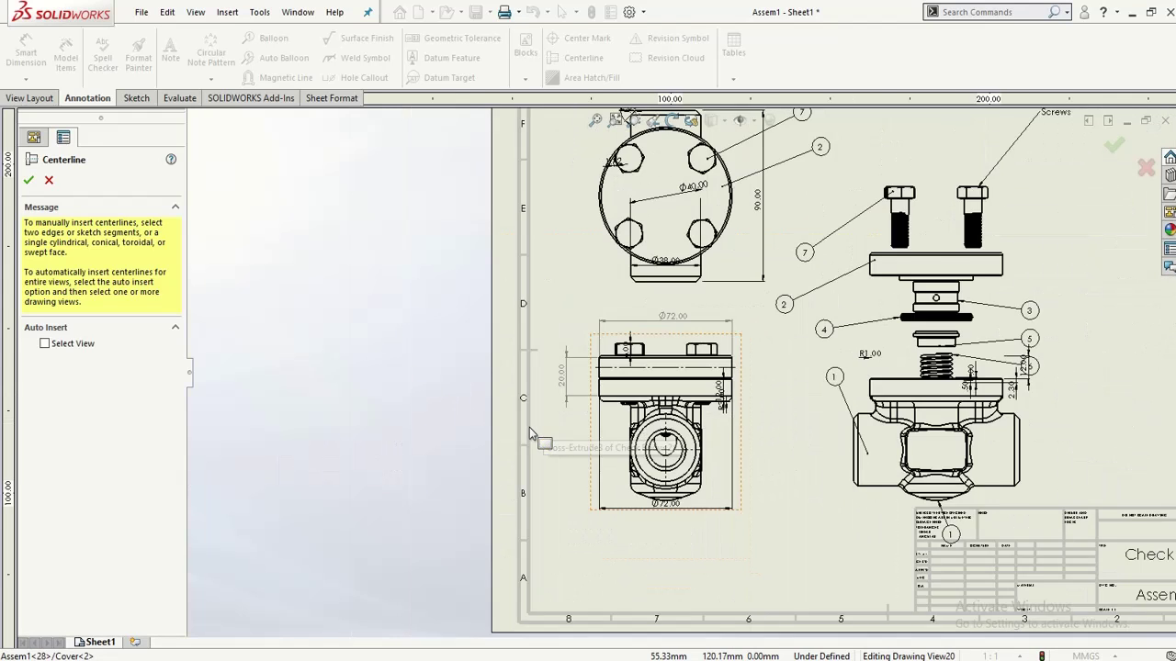
left_click(31, 182)
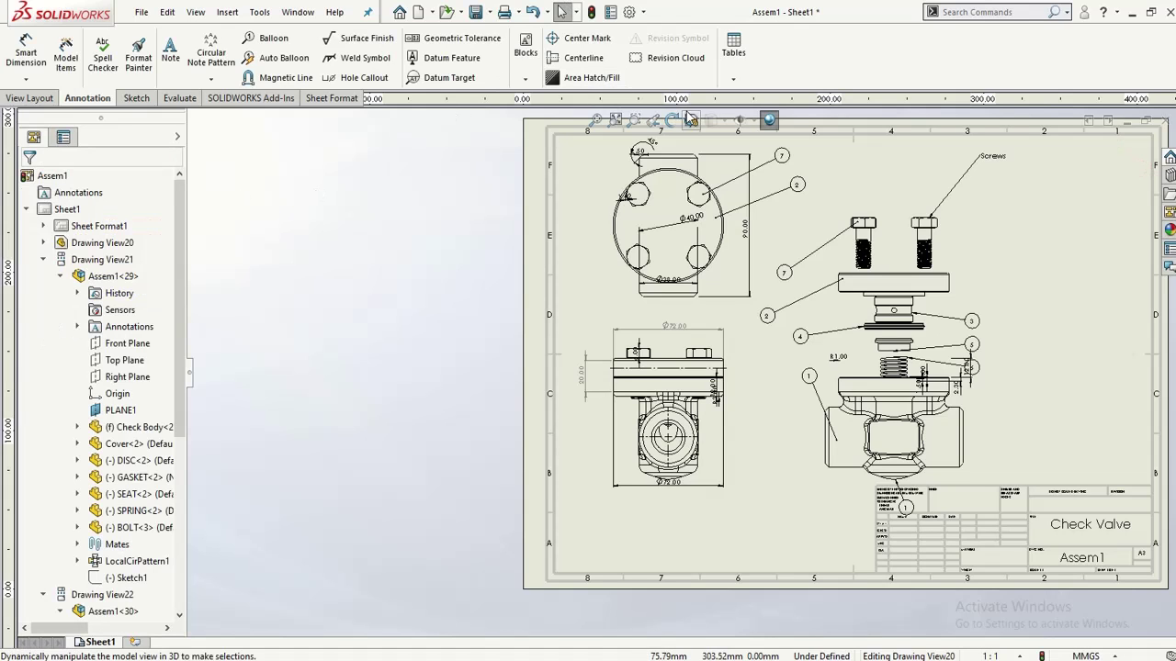
Step: Draw a rectangular revision cloud with a 5.08 mm maximum arc radius around the lower-left part of the front view and the blank area below
key("z")
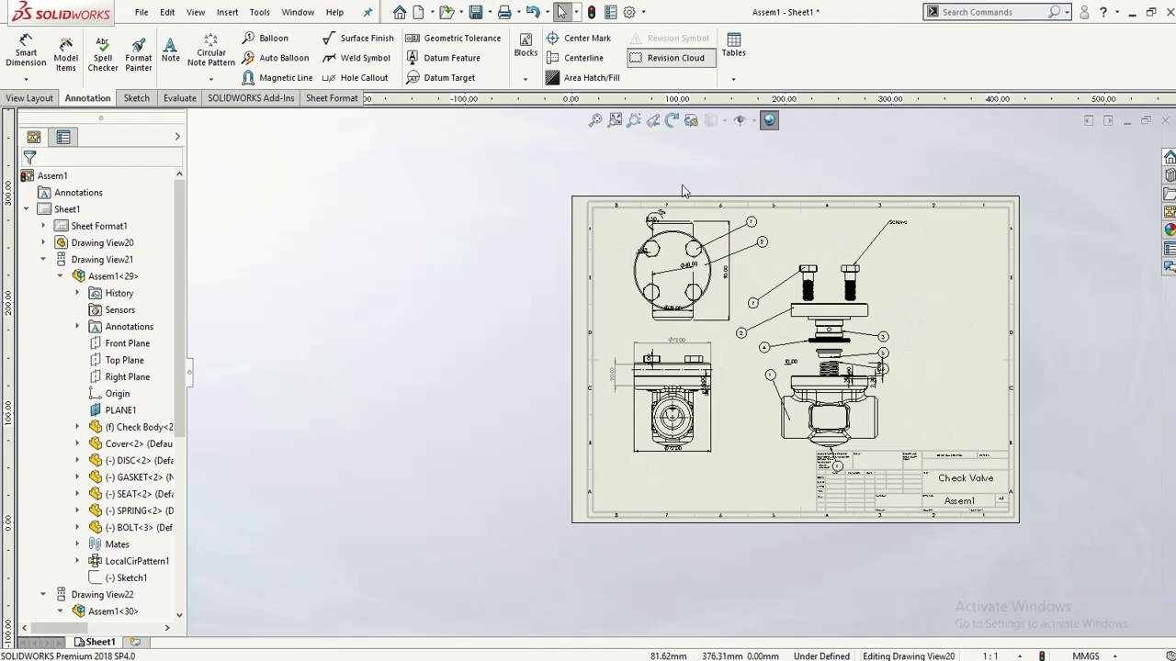
scroll(700, 225, "down", 2)
scroll(681, 386, "up", 3)
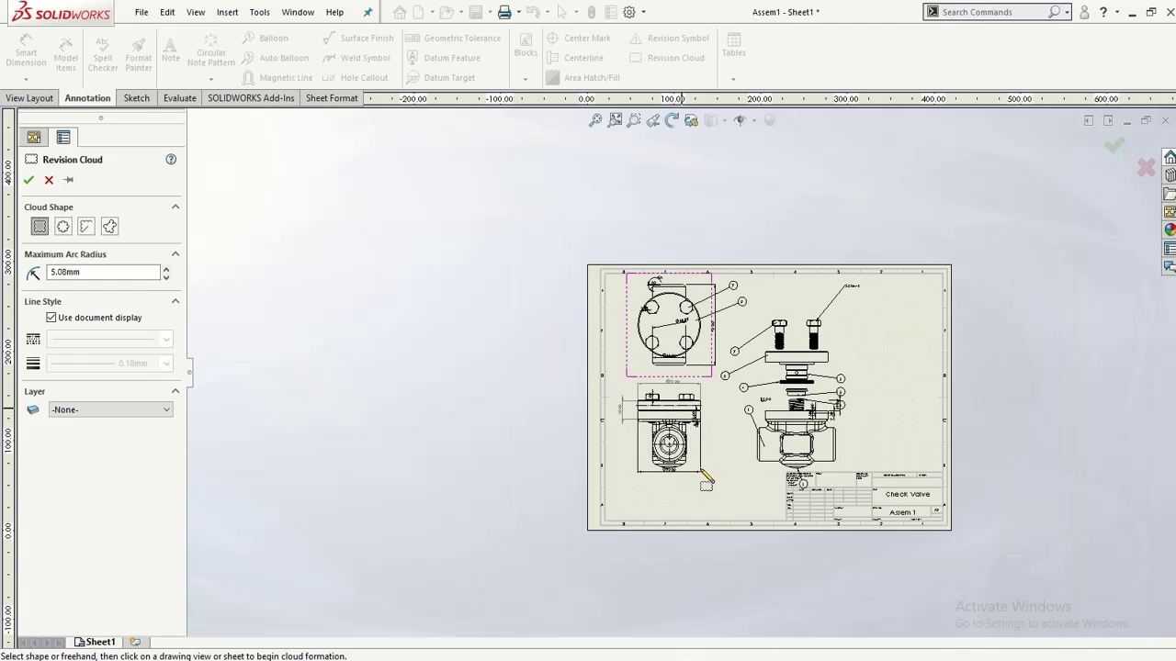
scroll(716, 496, "down", 4)
scroll(748, 538, "up", 3)
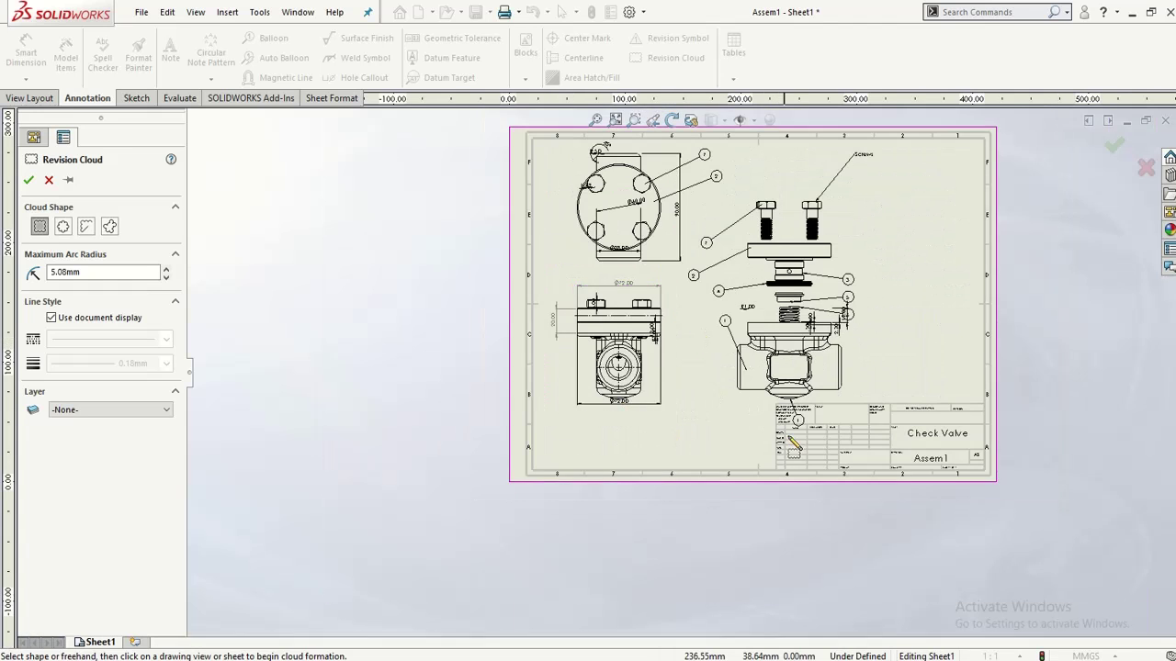
scroll(916, 463, "down", 5)
scroll(499, 407, "up", 3)
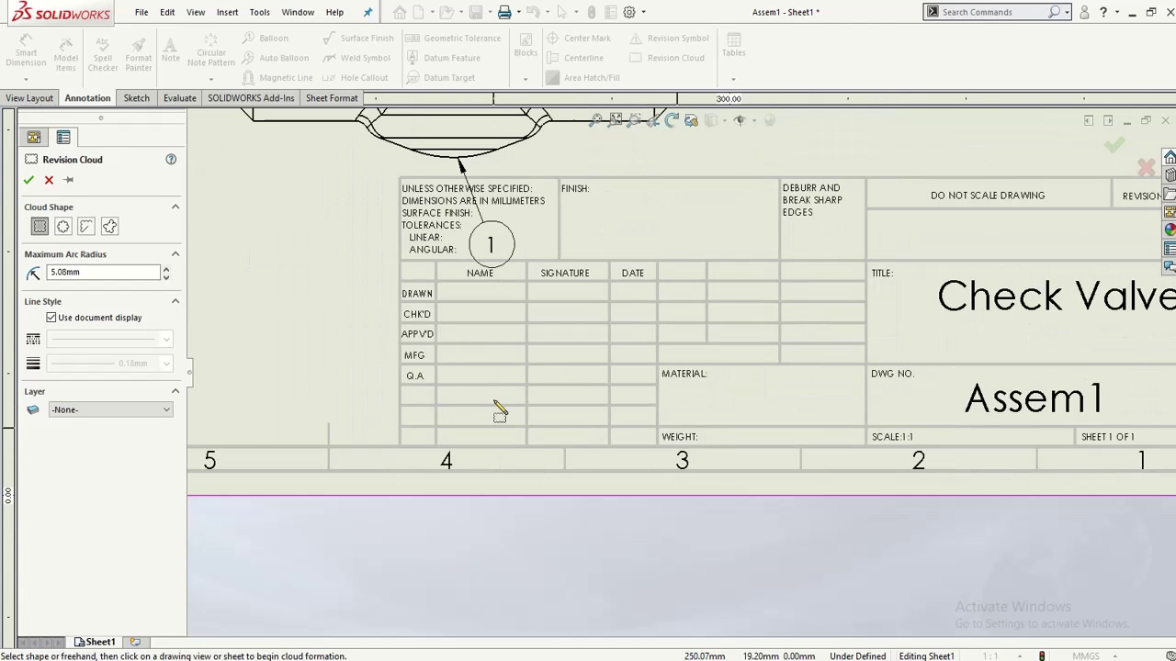
scroll(439, 395, "down", 3)
scroll(484, 439, "up", 4)
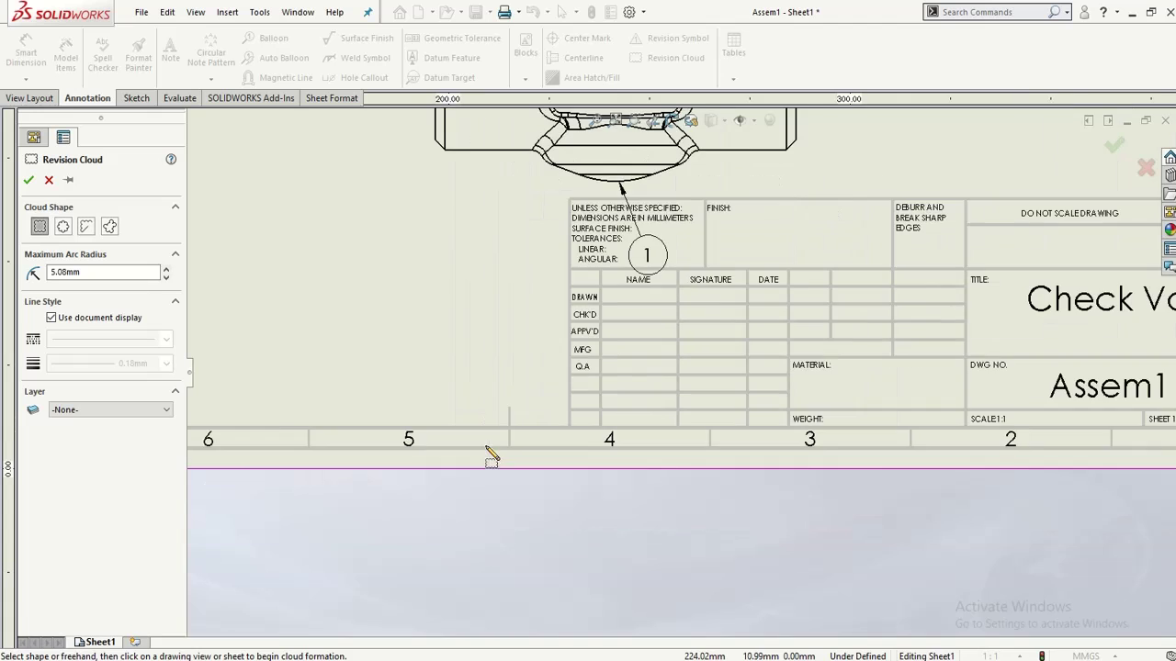
scroll(349, 367, "up", 5)
scroll(426, 331, "down", 3)
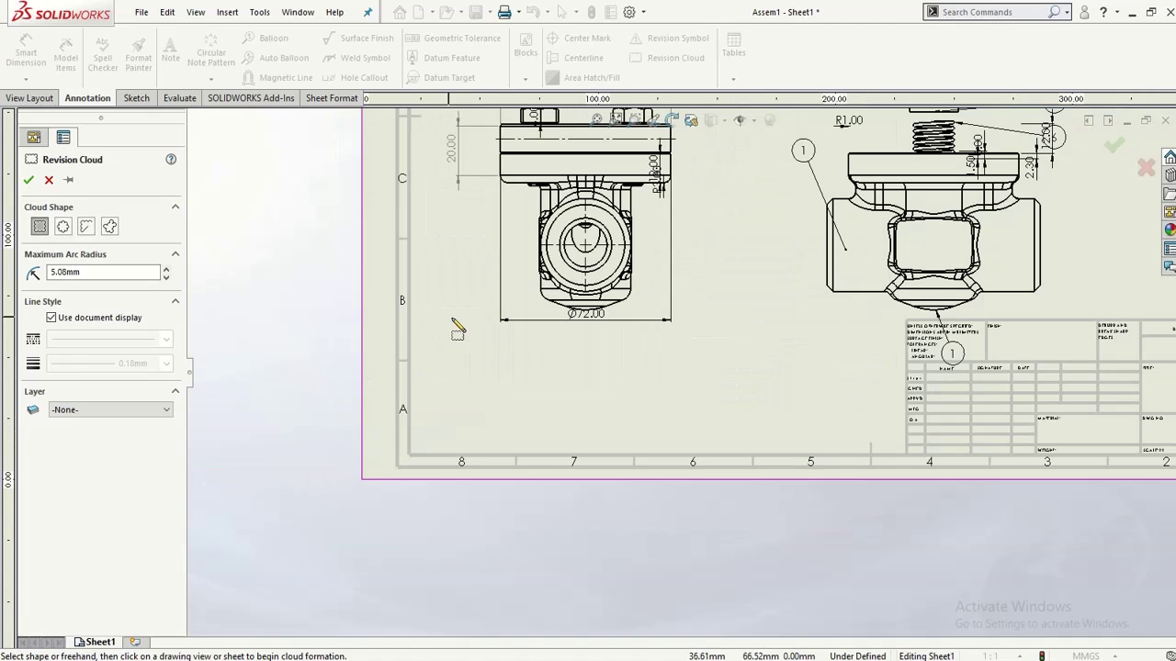
left_click(569, 274)
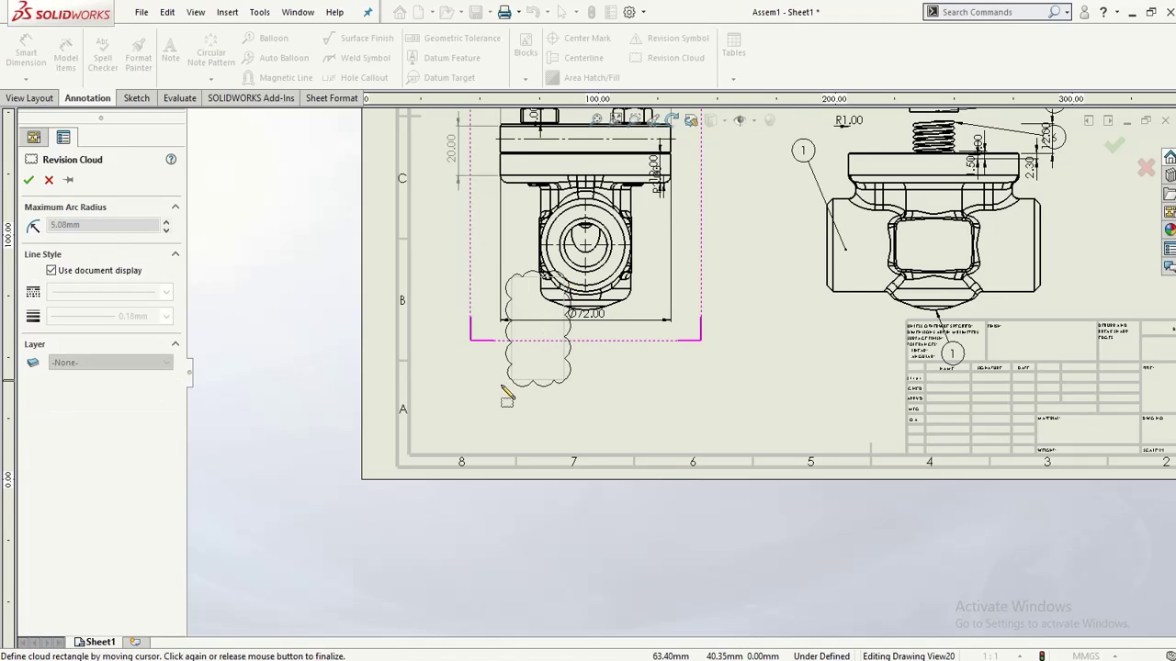
left_click(428, 408)
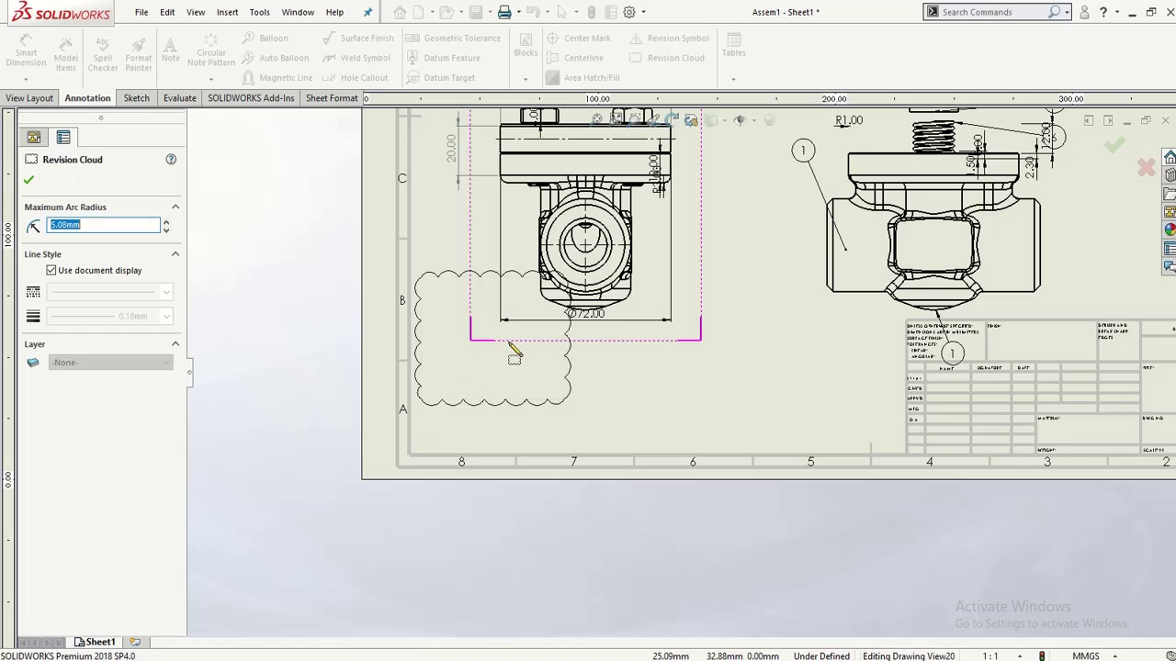
scroll(511, 349, "down", 2)
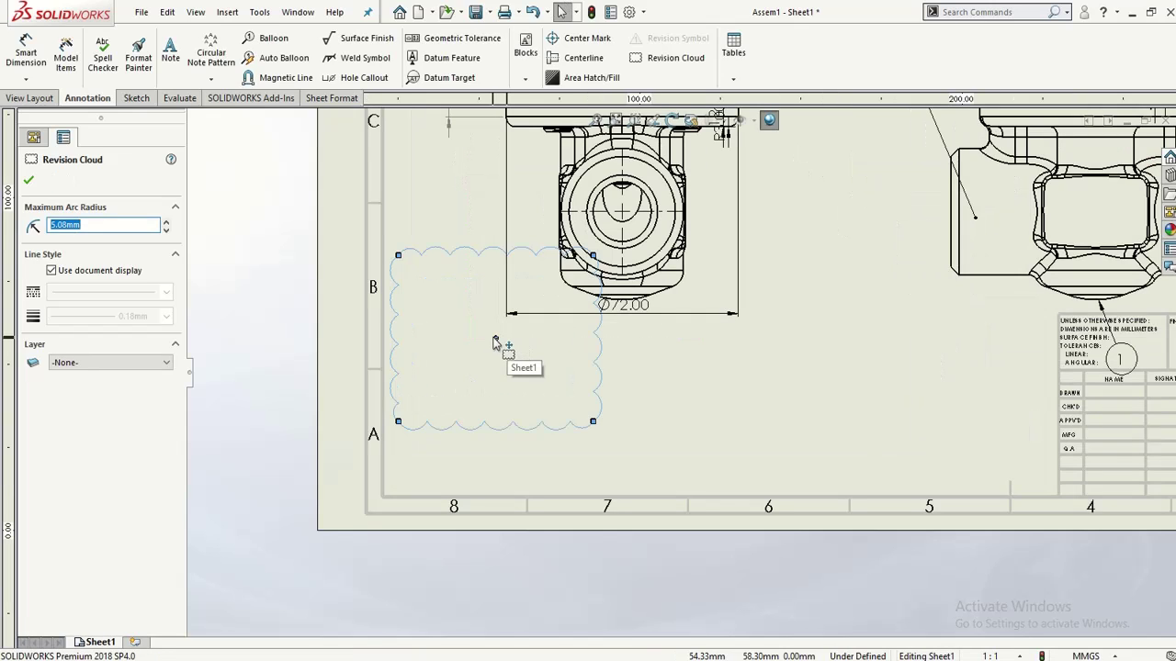
right_click(496, 342)
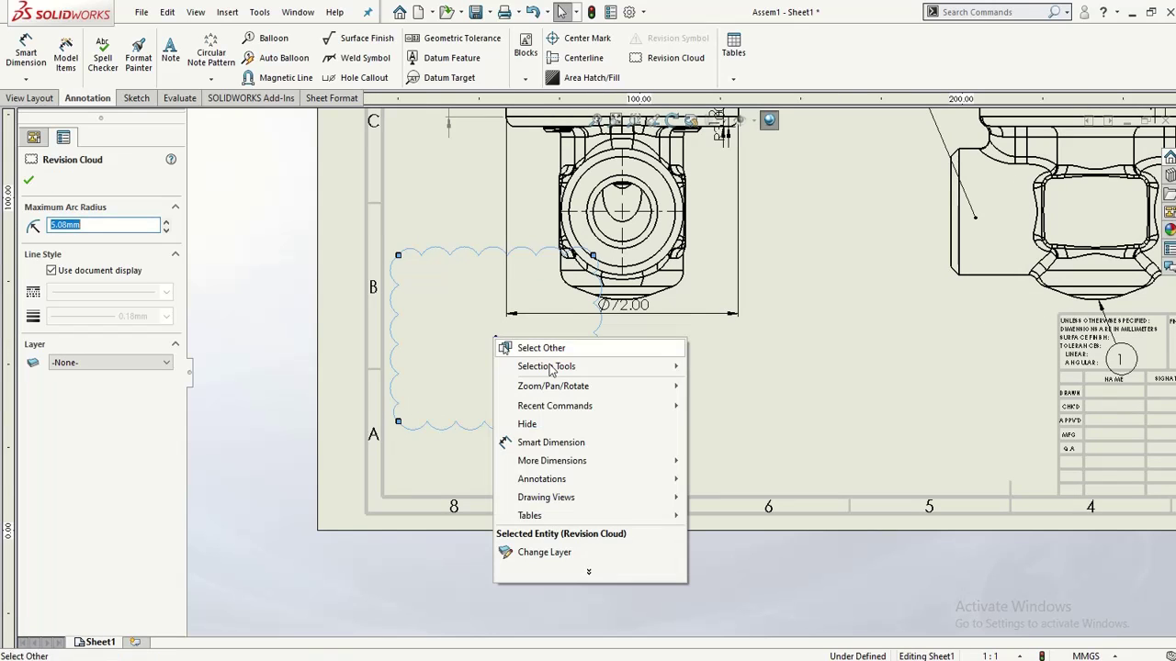
left_click(723, 384)
scroll(724, 383, "up", 5)
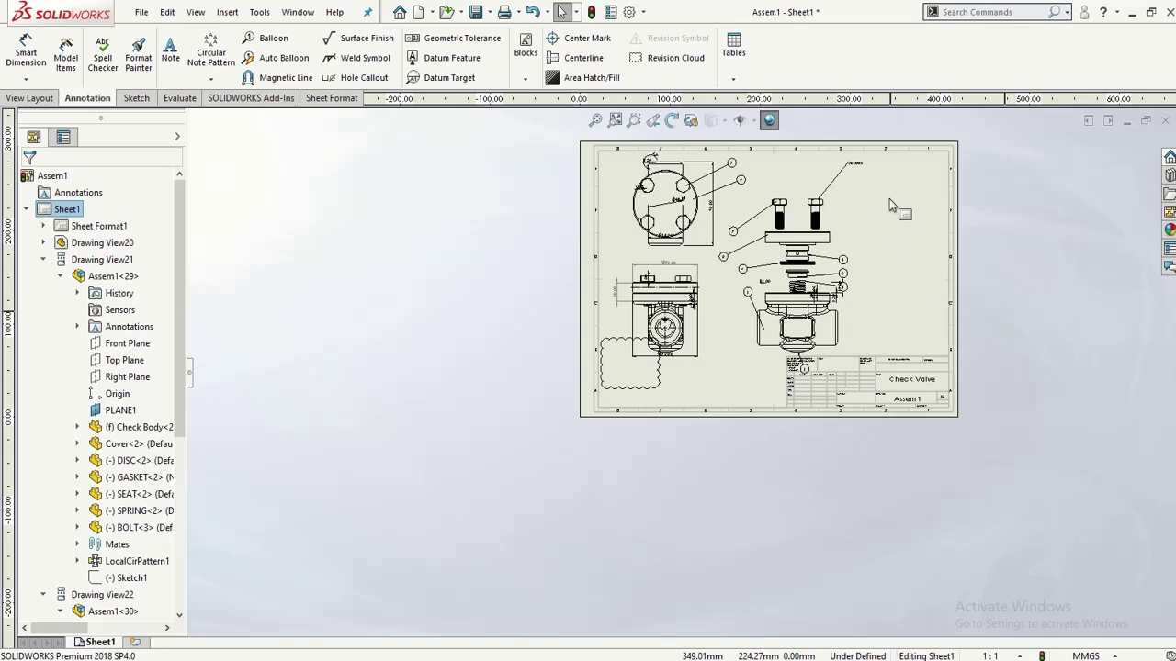
Step: Create a bill of materials table using the exploded view as its source
scroll(883, 220, "down", 1)
scroll(919, 254, "down", 2)
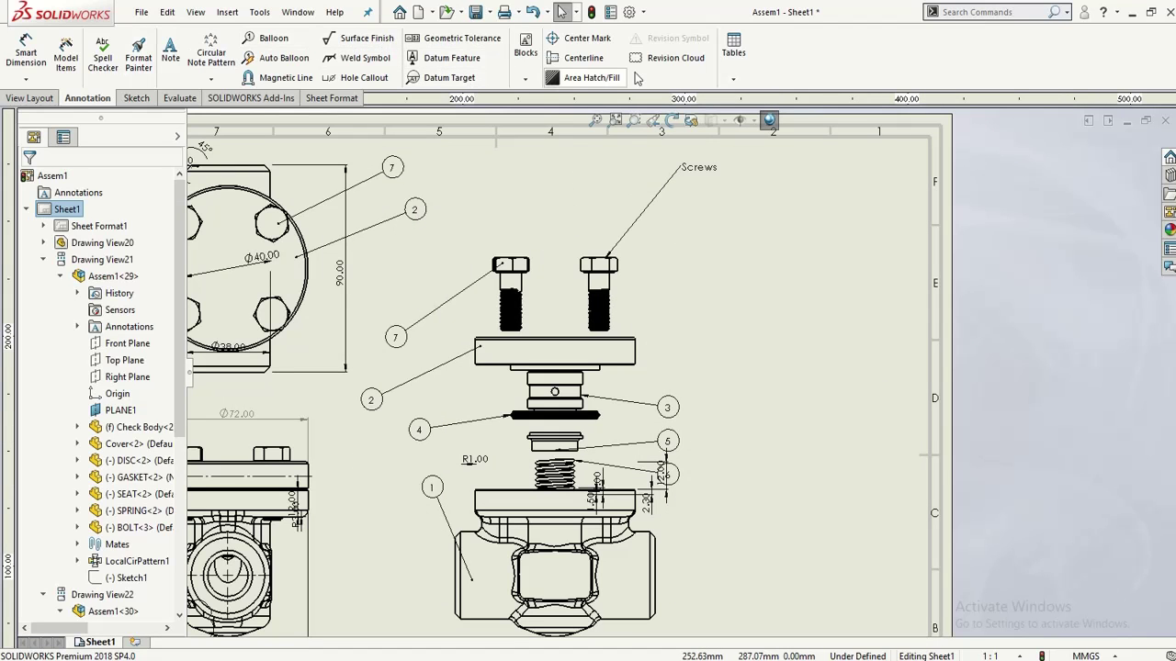
left_click(734, 78)
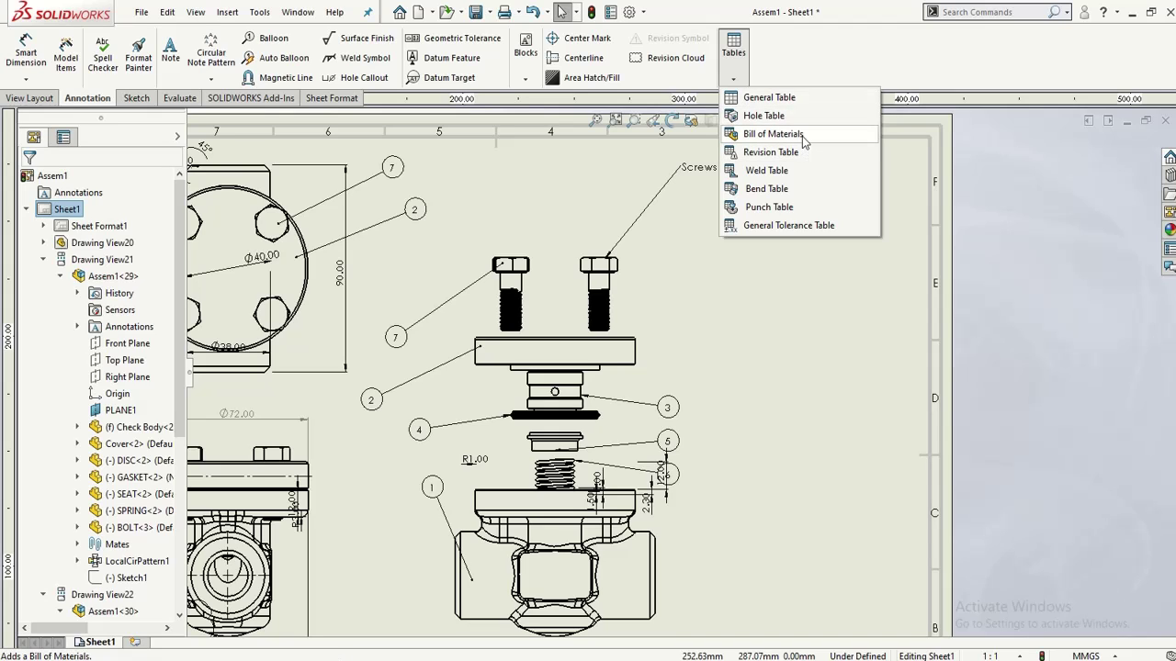
left_click(773, 135)
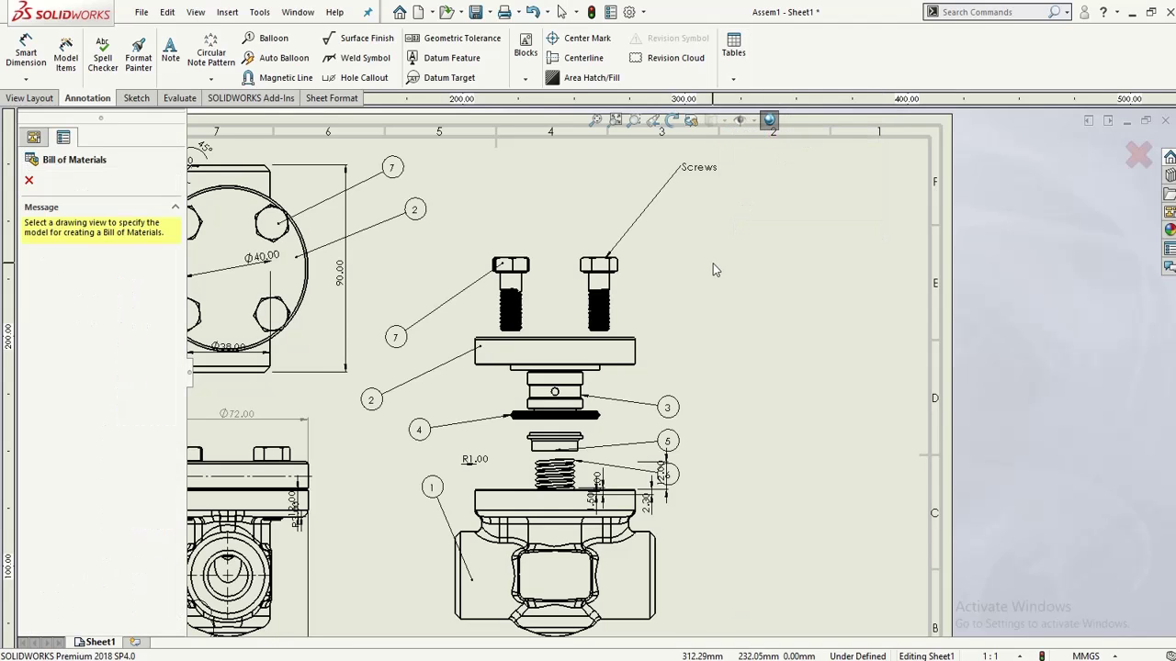
scroll(713, 263, "up", 2)
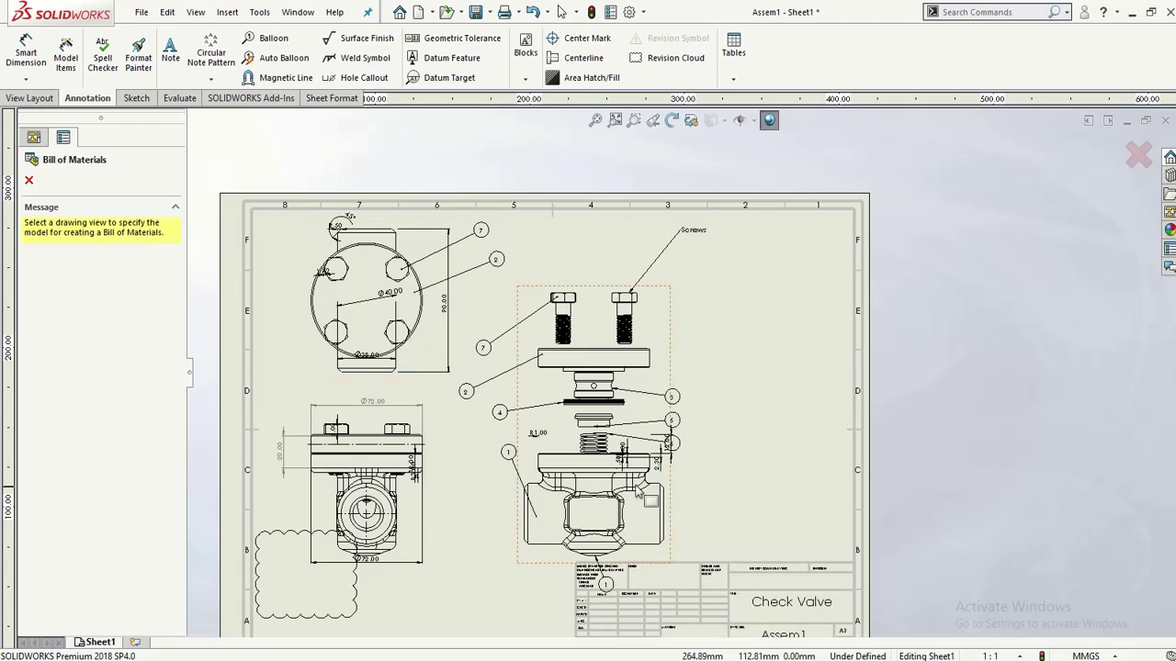
scroll(680, 444, "down", 1)
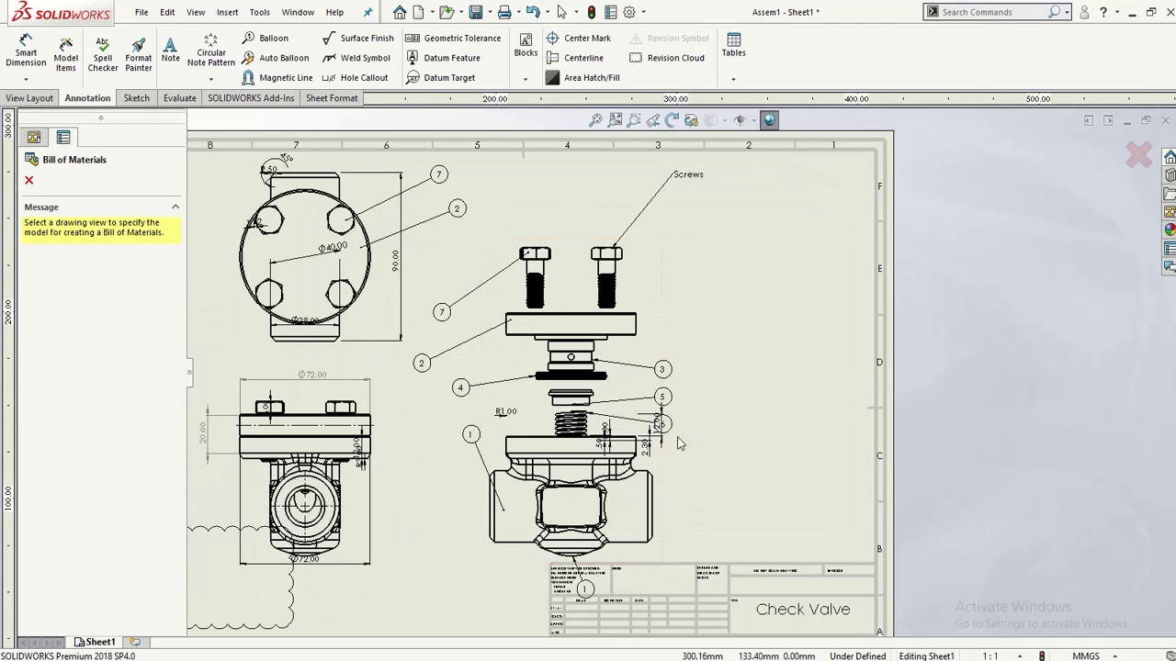
left_click(660, 344)
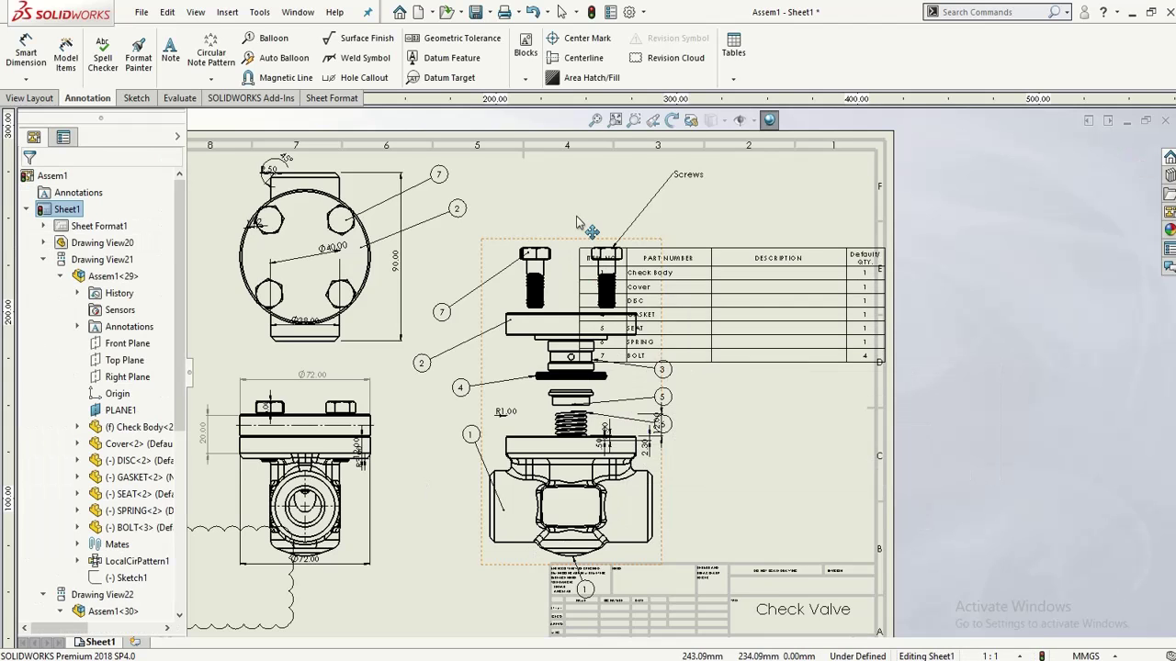
Step: Place the bill of materials in the upper-right area of the sheet and check its item rows against the balloons
scroll(578, 218, "up", 3)
scroll(670, 275, "down", 5)
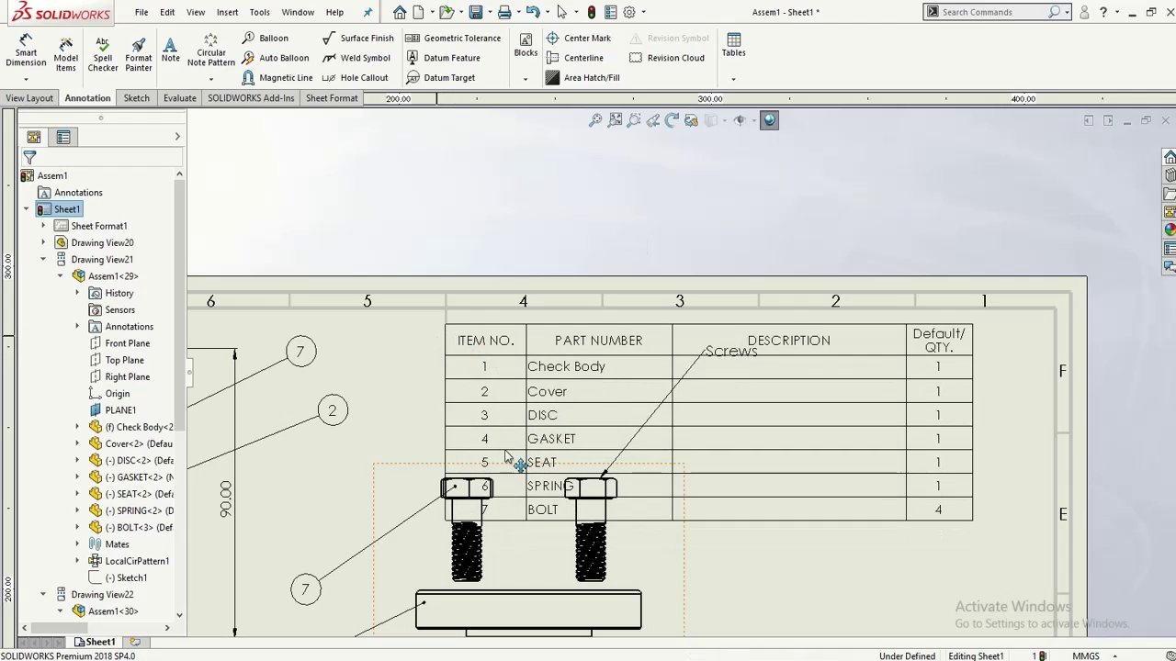
left_click(505, 457)
scroll(865, 563, "down", 1)
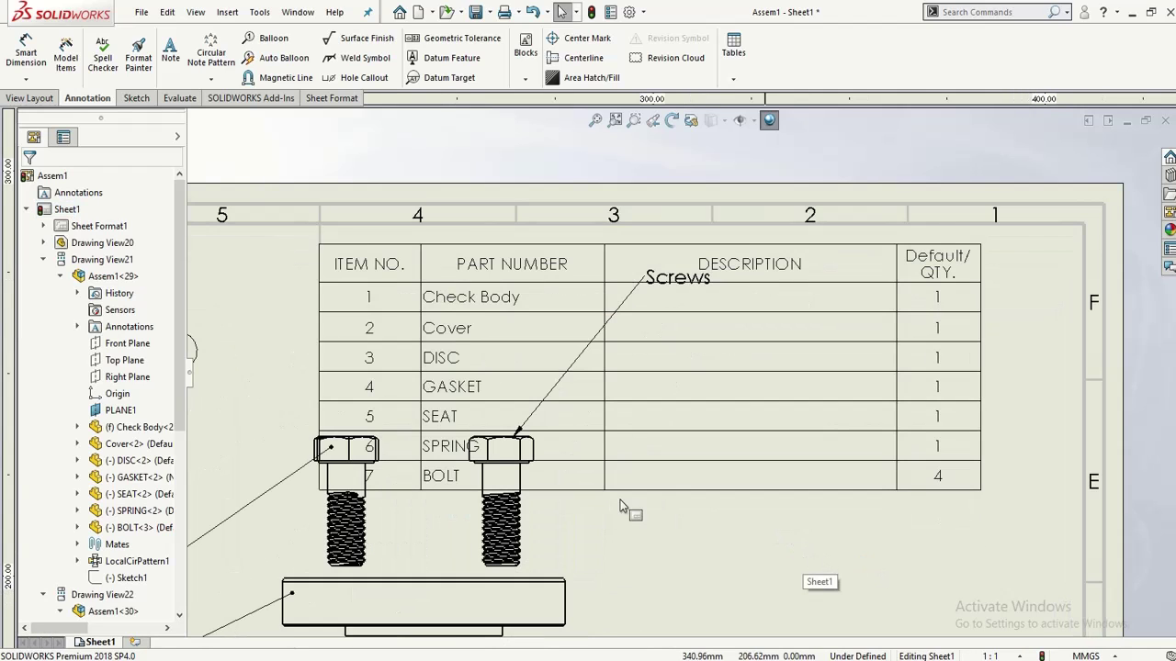
mouse_move(439, 336)
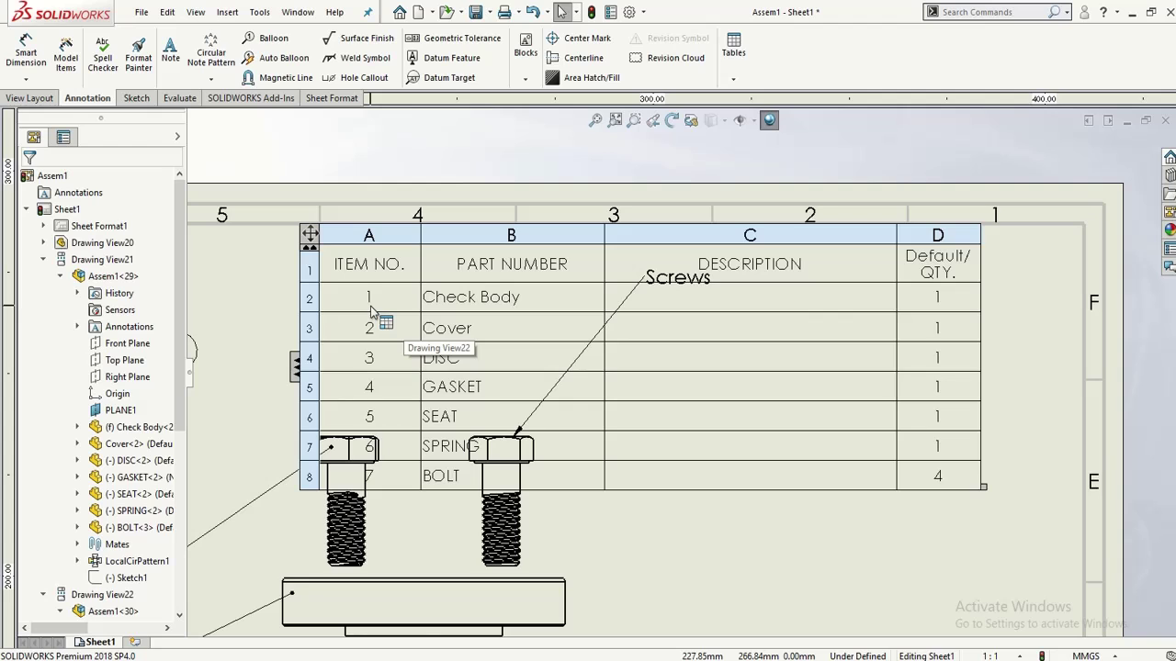
scroll(371, 312, "up", 1)
scroll(540, 395, "up", 3)
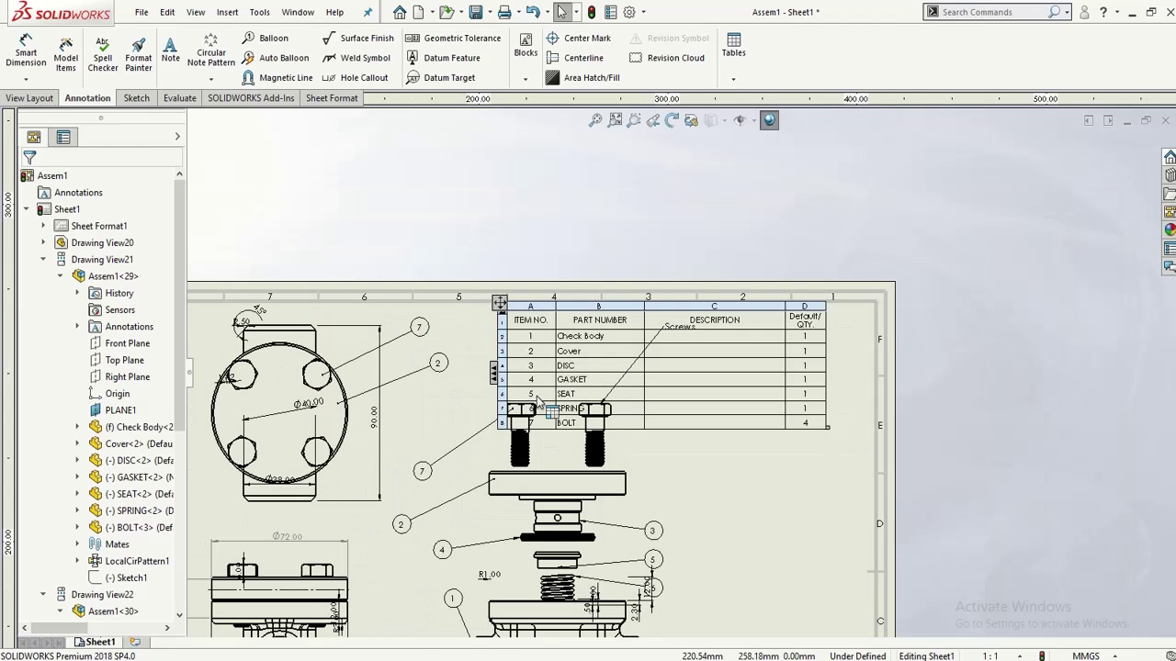
Step: Examine the bill of materials' item numbers, part names and quantities alongside the exploded view's balloons and the title block
scroll(501, 566, "down", 3)
scroll(500, 567, "up", 4)
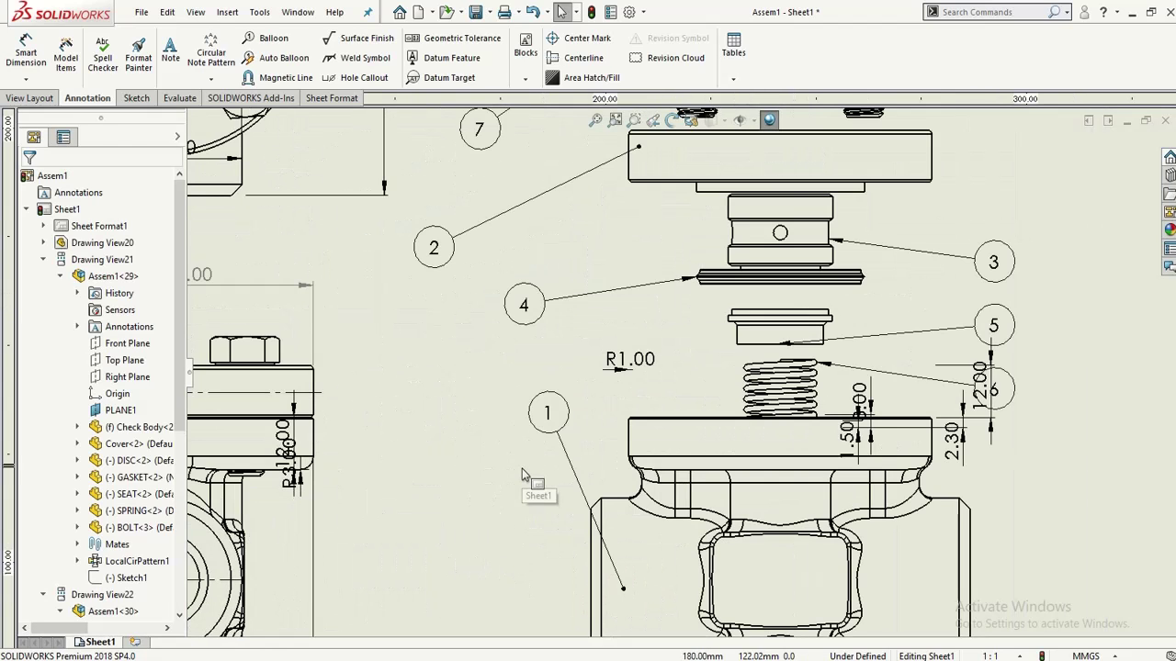
scroll(826, 244, "down", 2)
scroll(826, 244, "down", 2)
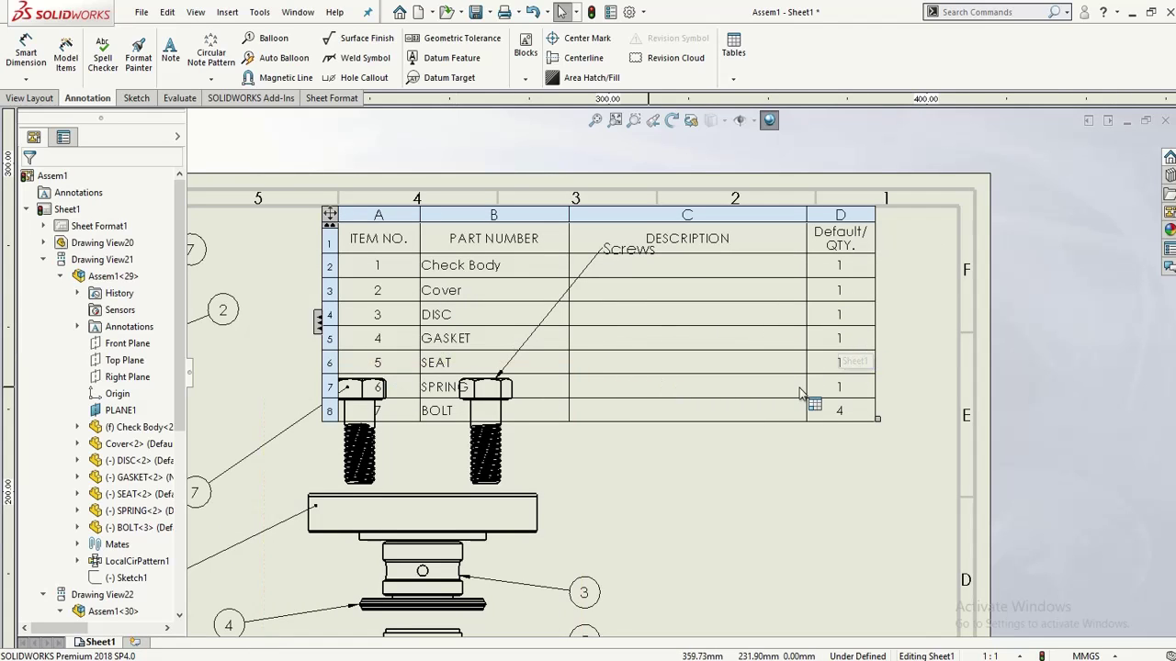
scroll(820, 396, "up", 4)
scroll(645, 369, "down", 3)
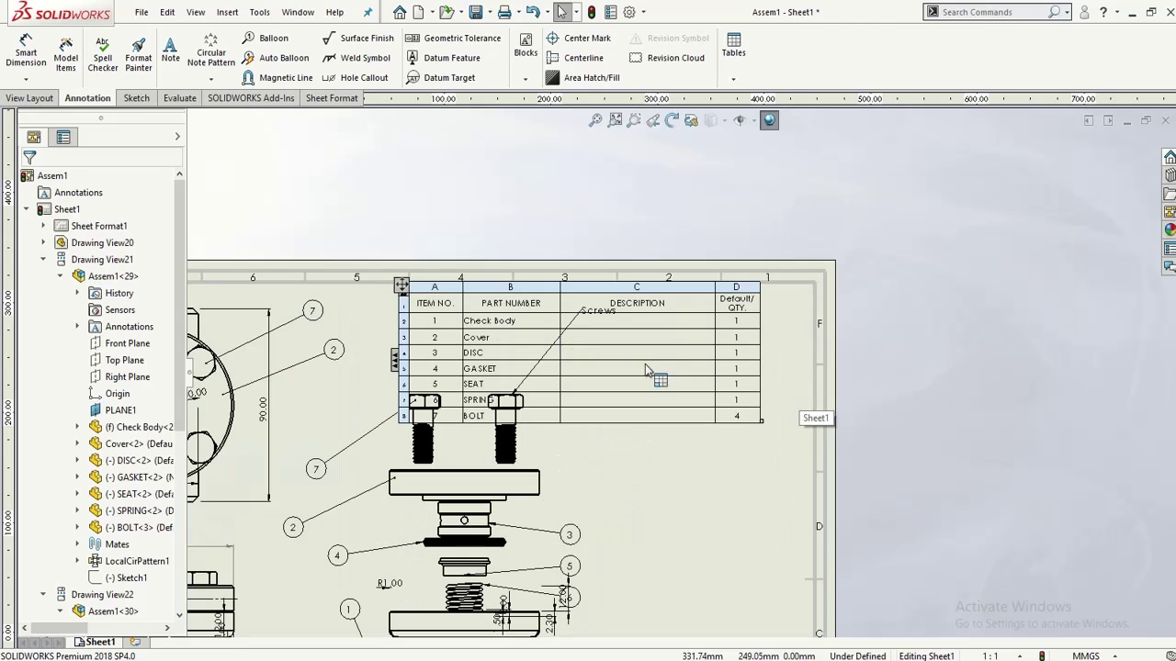
scroll(496, 364, "up", 4)
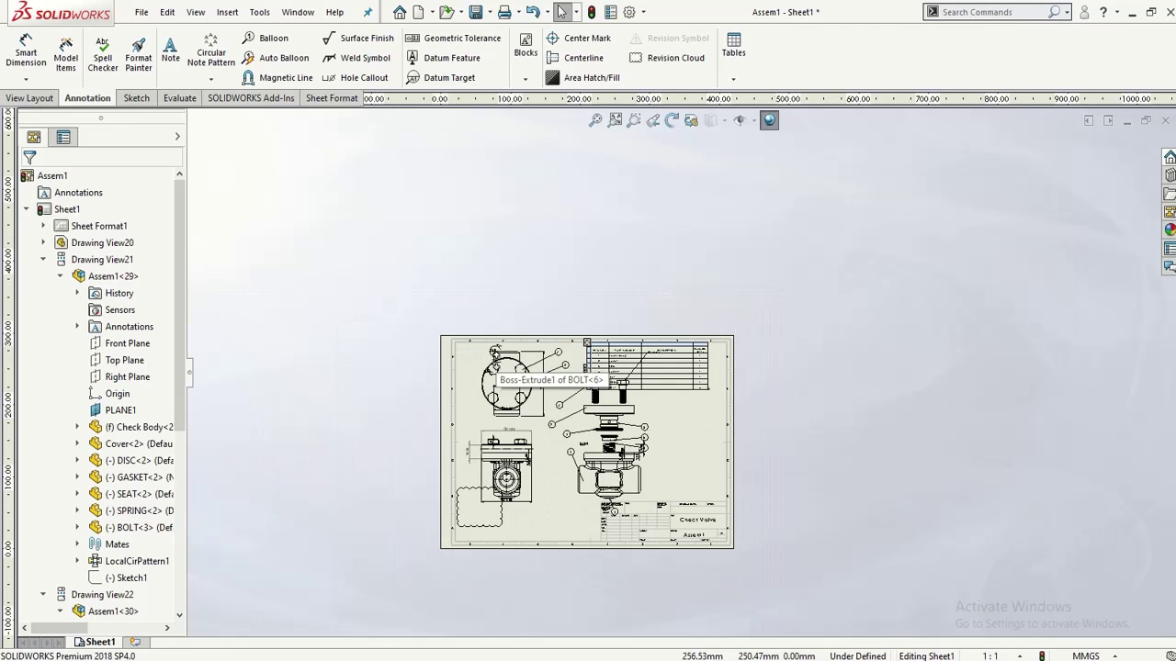
scroll(643, 505, "down", 1)
scroll(680, 515, "down", 3)
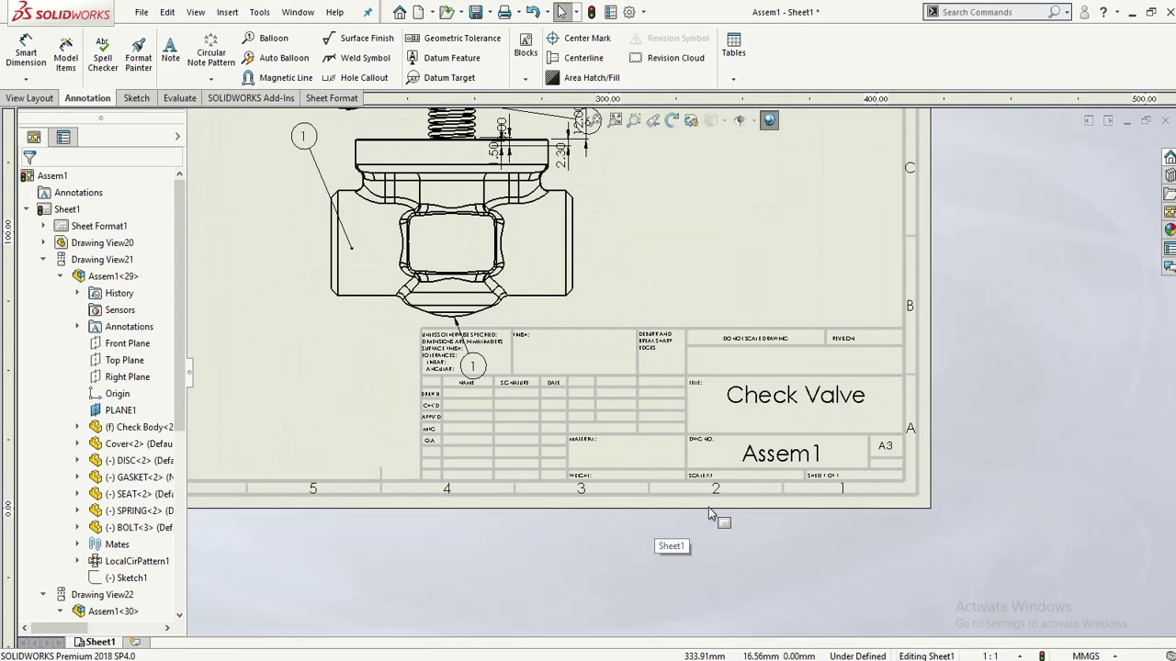
scroll(711, 517, "up", 4)
scroll(733, 338, "down", 5)
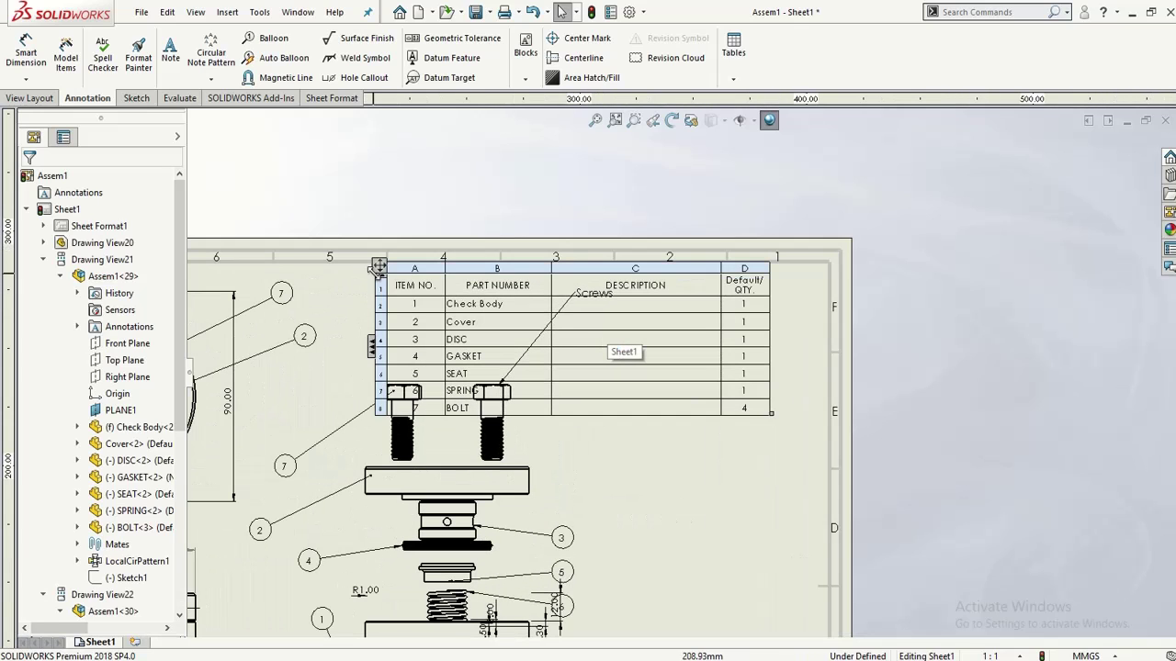
Step: Start saving the bill of materials as a separate file with Excel (*.xls) as the format, and cancel the save
left_click(378, 267)
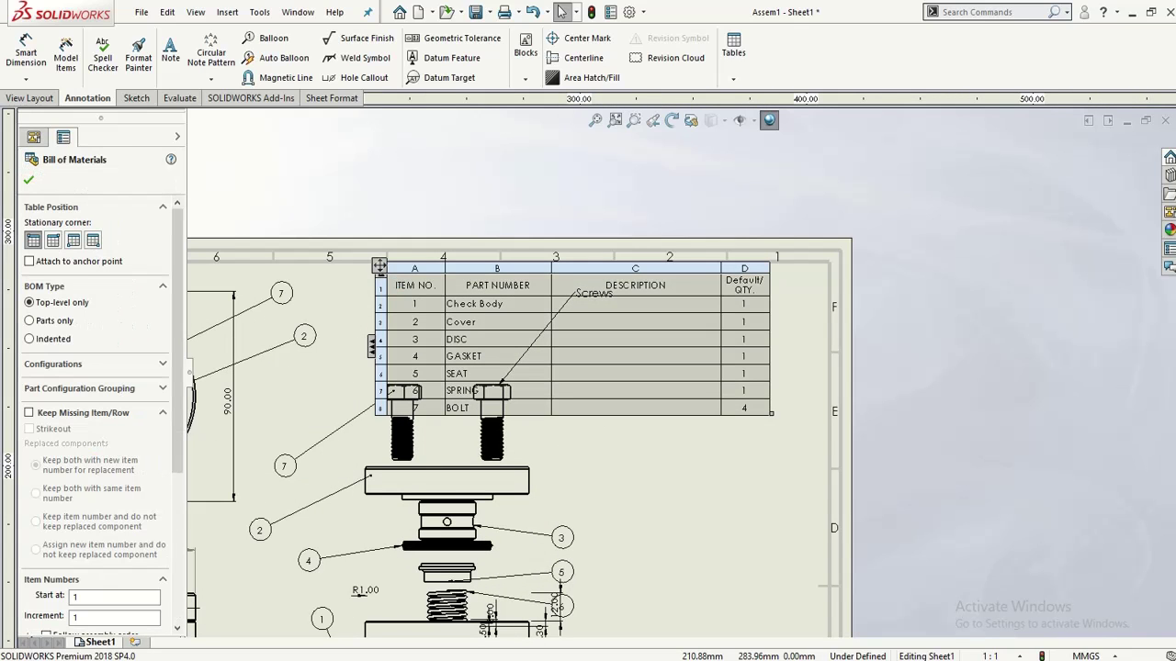
right_click(378, 268)
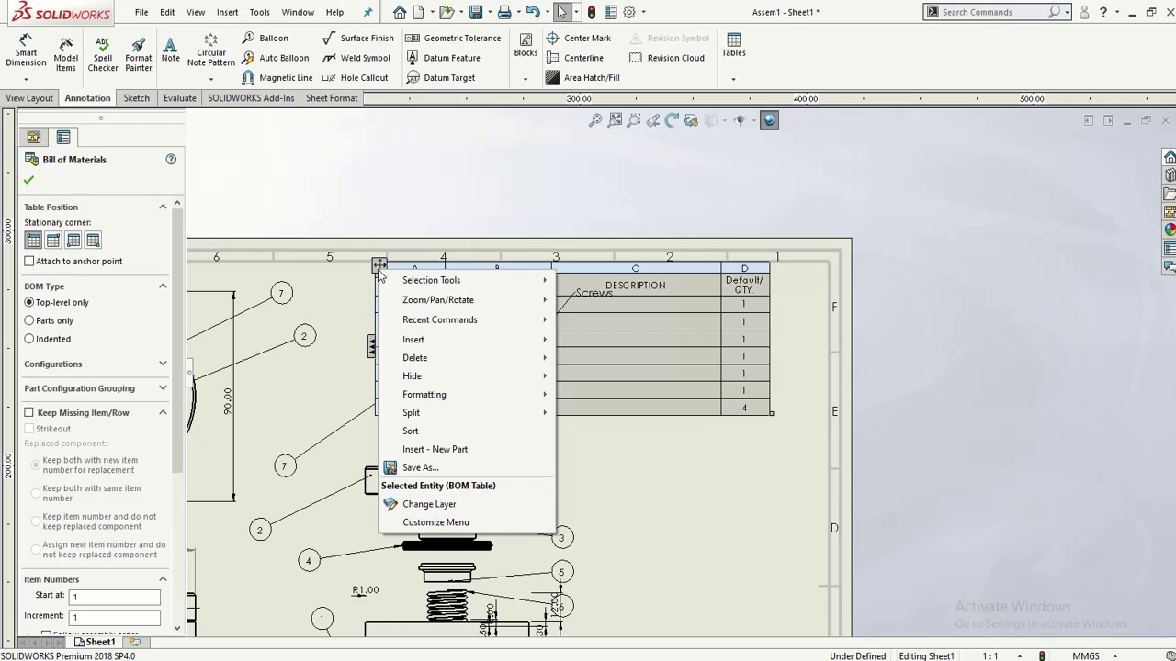
left_click(451, 467)
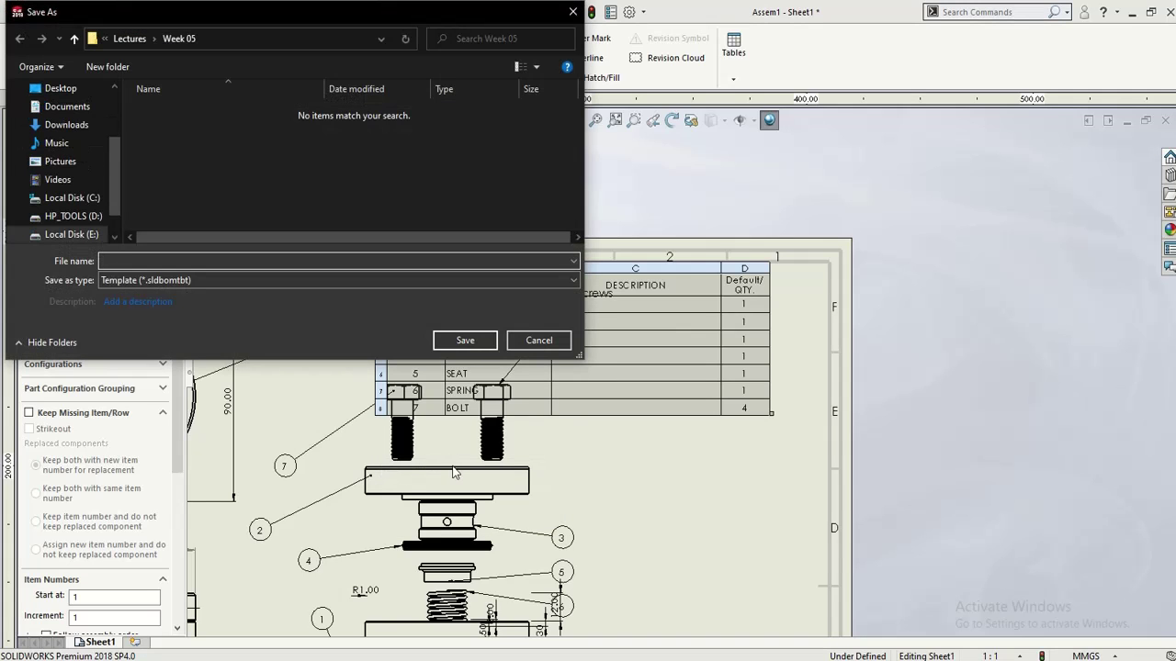
left_click(248, 279)
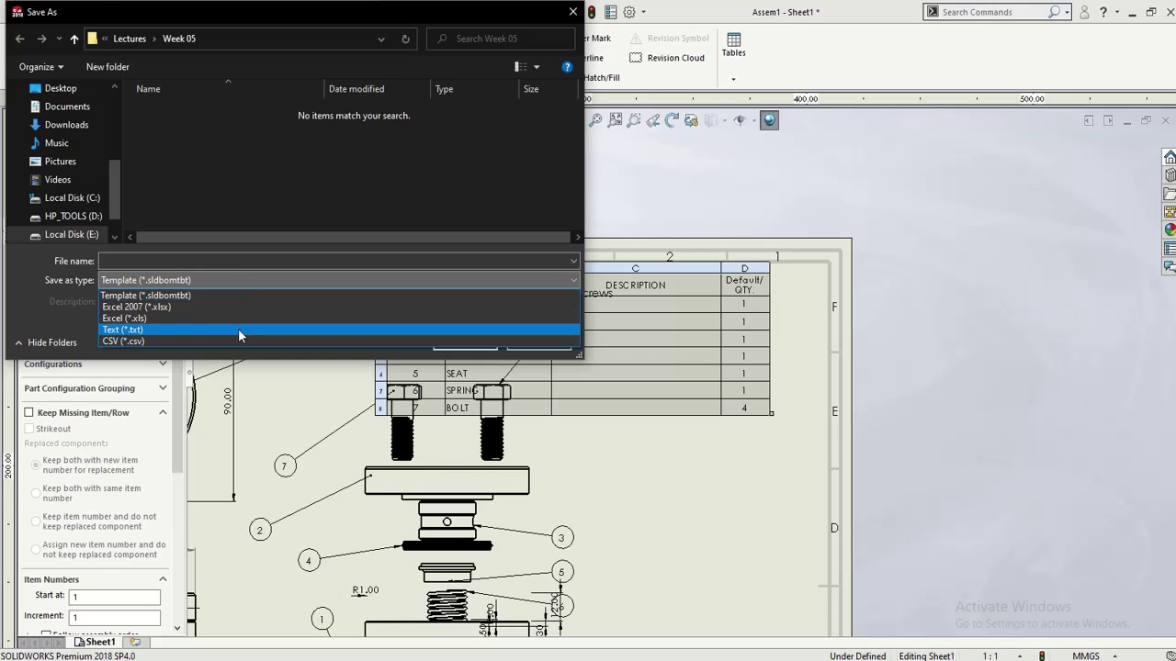
left_click(238, 317)
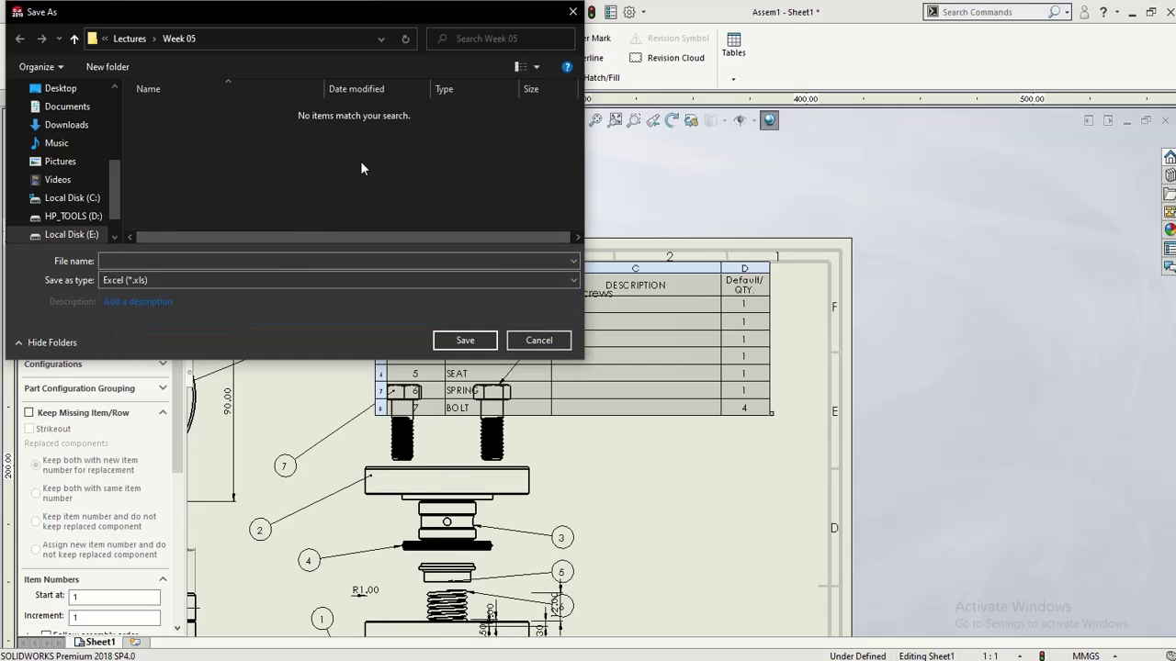
left_click(570, 11)
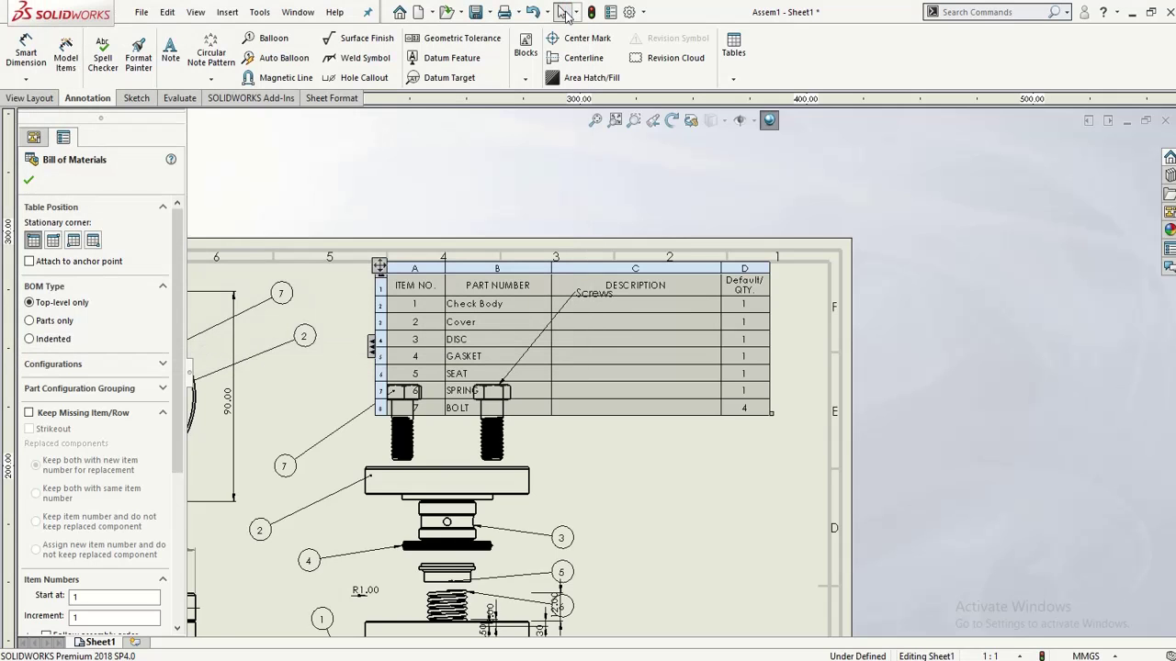
Step: Change the exploded view's display style to Shaded With Edges
scroll(544, 335, "down", 3)
scroll(561, 385, "up", 3)
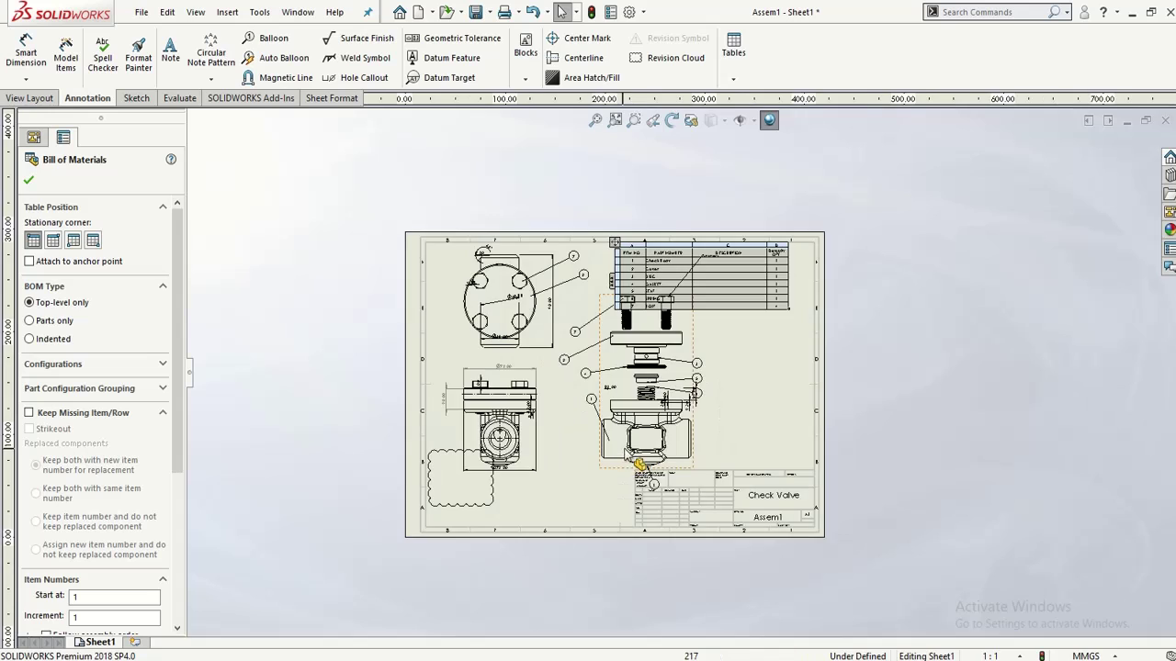
left_click(621, 443)
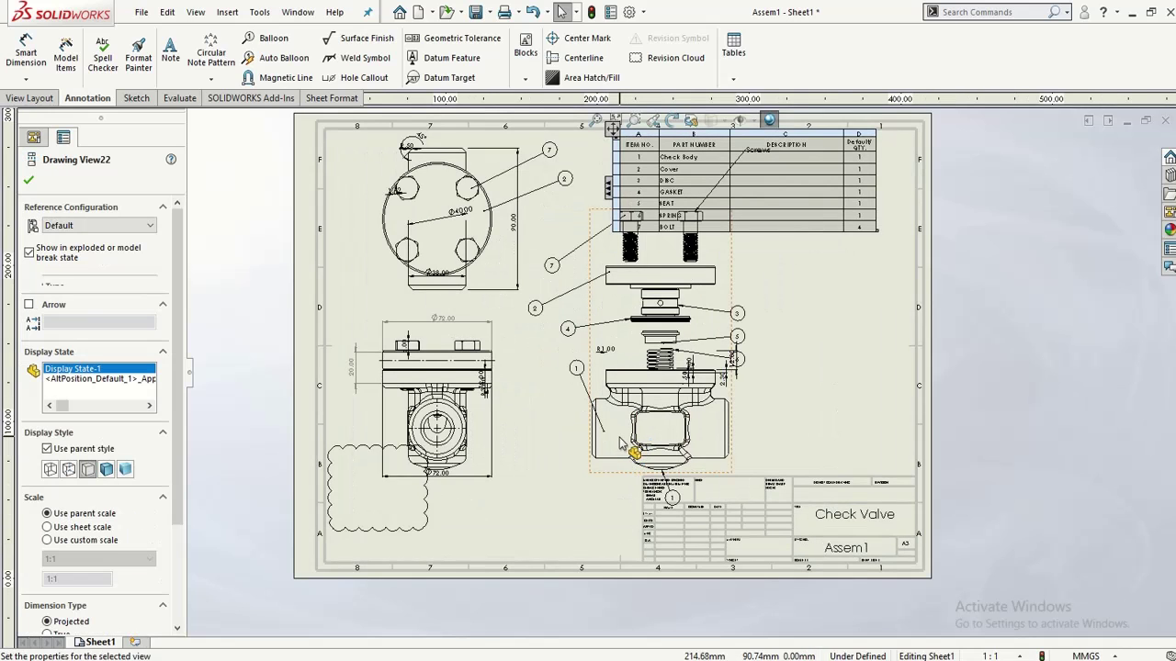
right_click(621, 444)
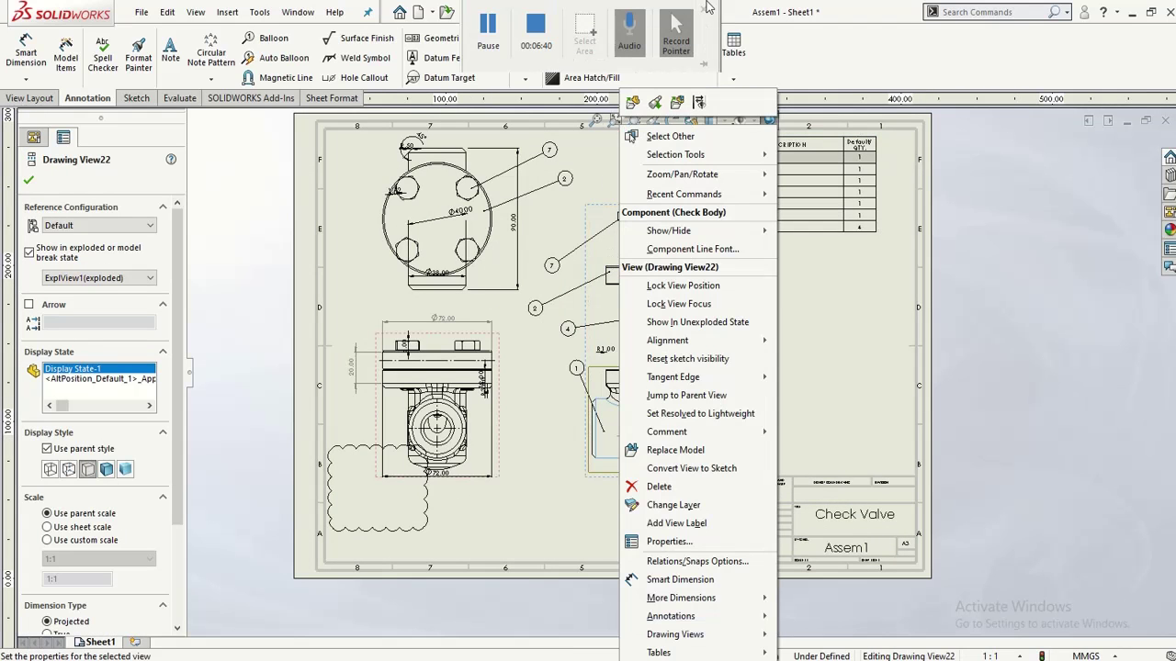
left_click(725, 8)
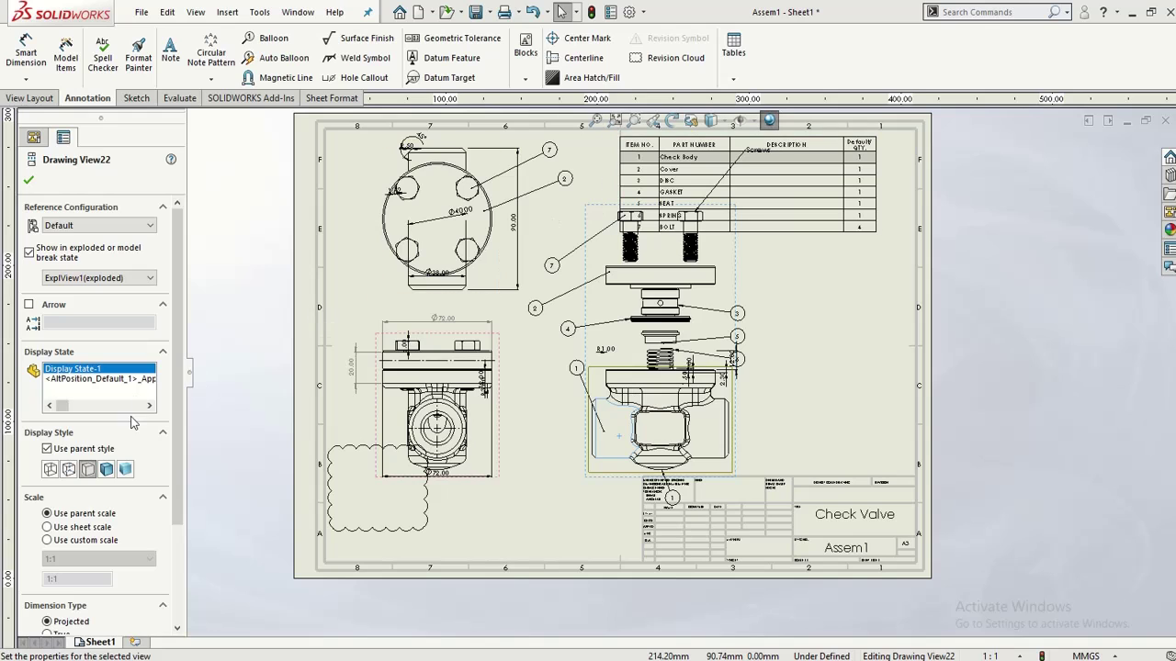
left_click(107, 470)
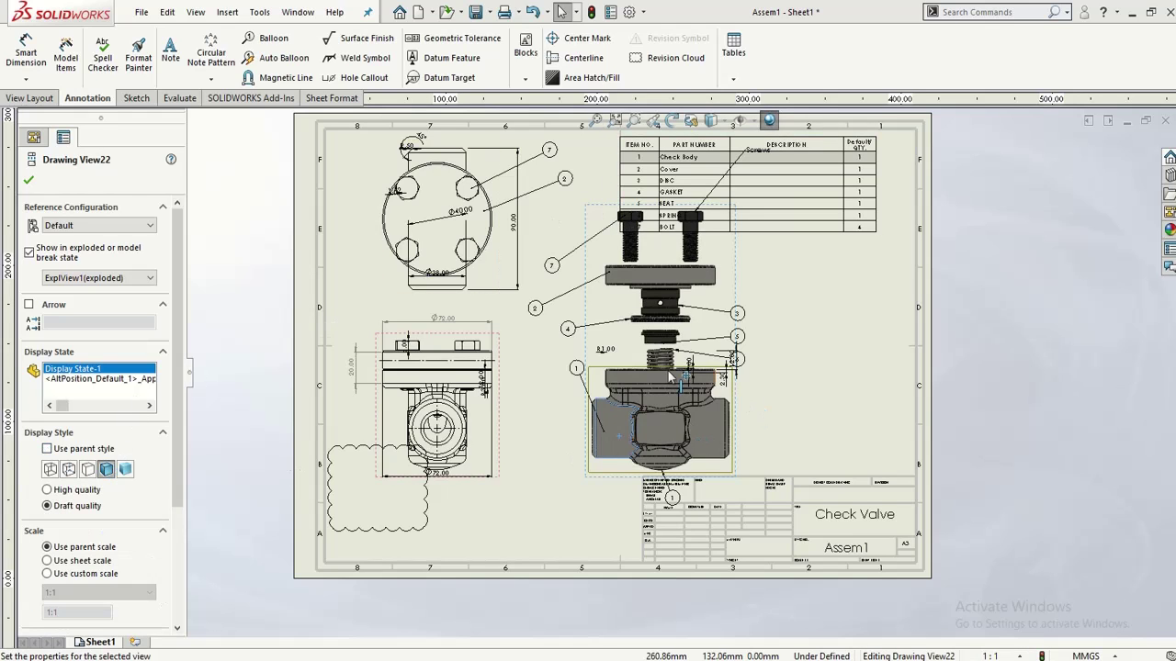
Step: Move the exploded view toward the front and top views so its bolts clear the bill of materials
scroll(672, 377, "up", 1)
scroll(671, 377, "down", 2)
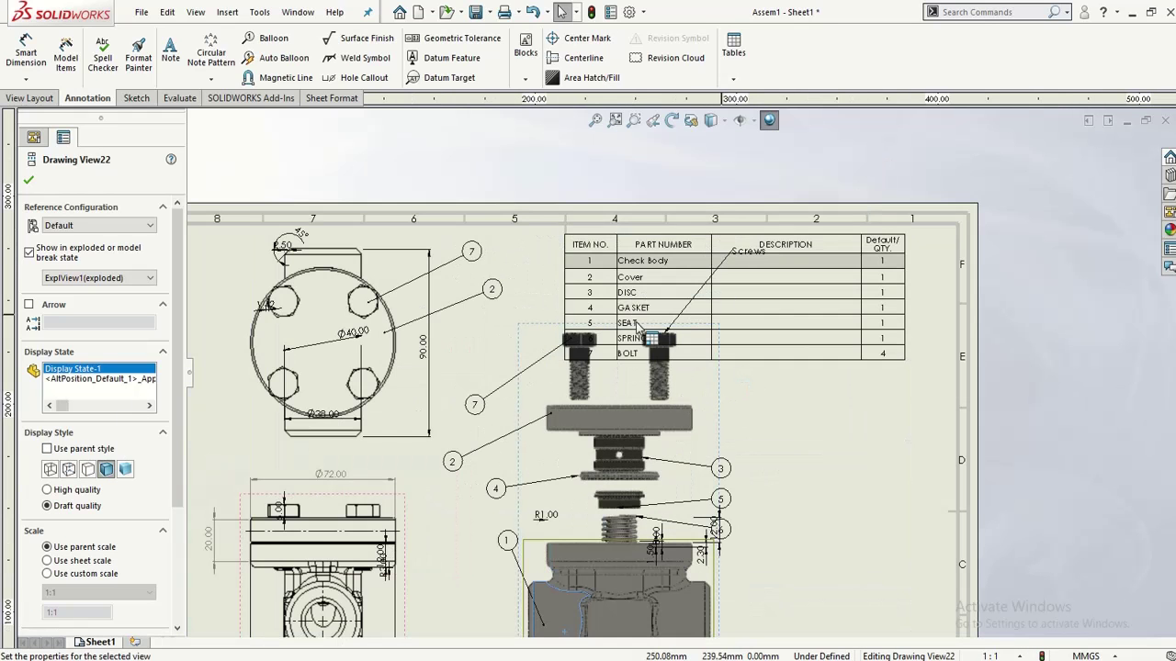
scroll(640, 327, "up", 2)
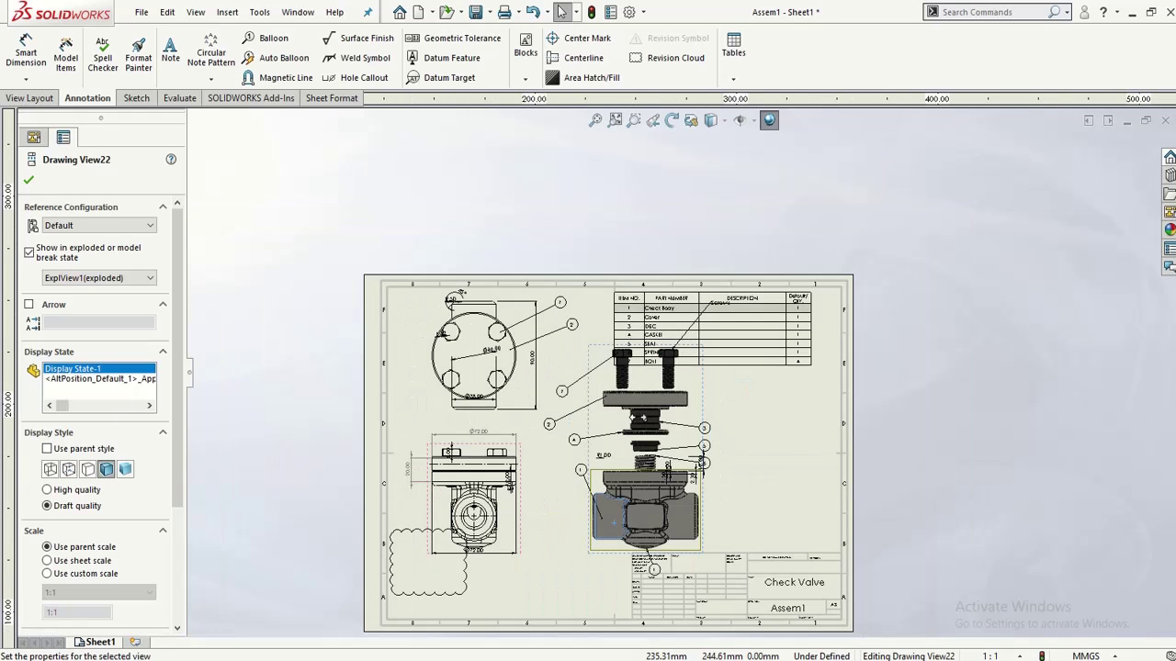
left_click_drag(583, 526, 527, 541)
left_click(601, 529)
left_click(667, 443)
Step: Shrink the bill of materials' width and row heights, and move it into the blank area beyond the Screws note
scroll(668, 443, "down", 5)
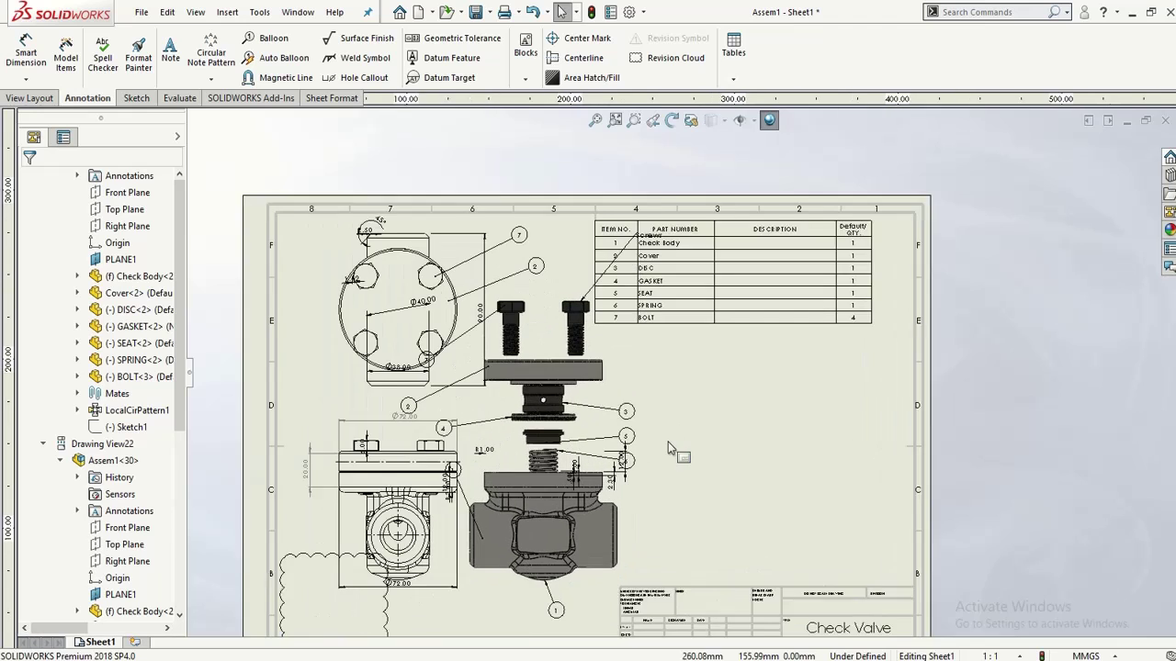
scroll(618, 328, "down", 2)
scroll(652, 258, "down", 4)
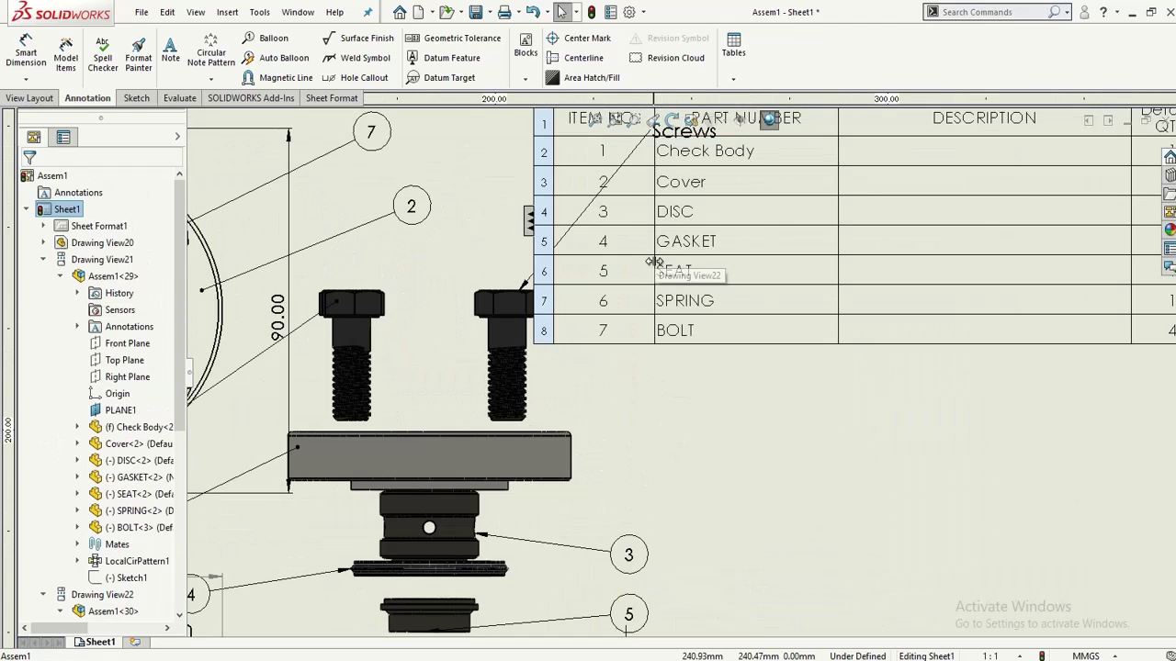
scroll(648, 256, "up", 5)
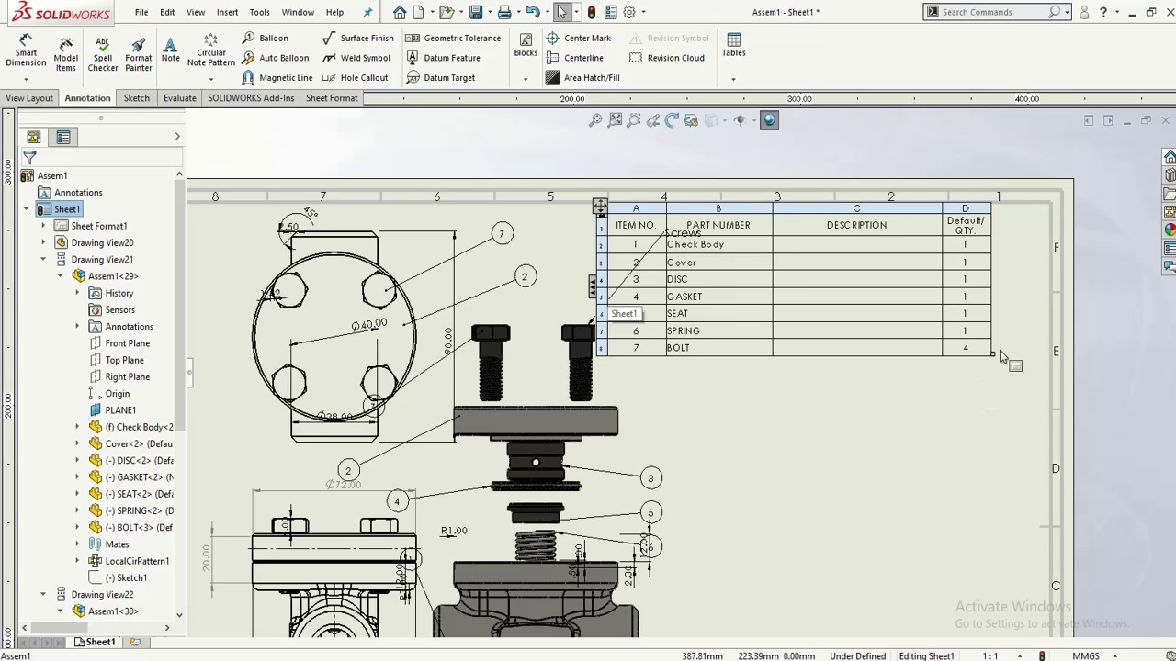
left_click_drag(993, 354, 794, 352)
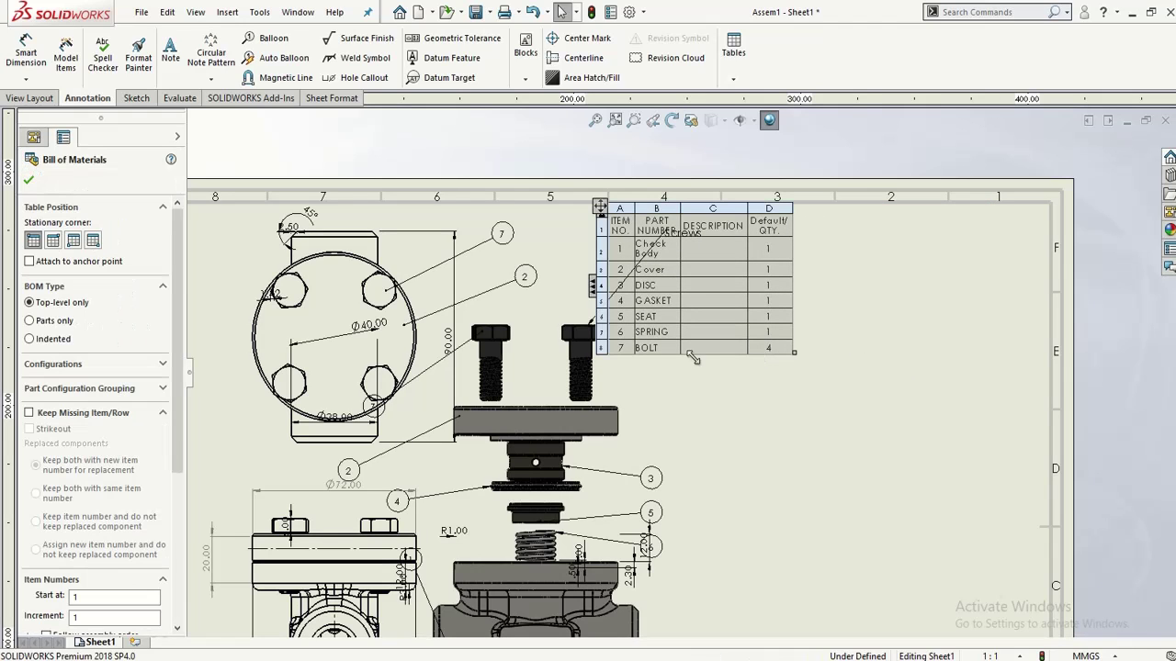
left_click_drag(760, 355, 761, 367)
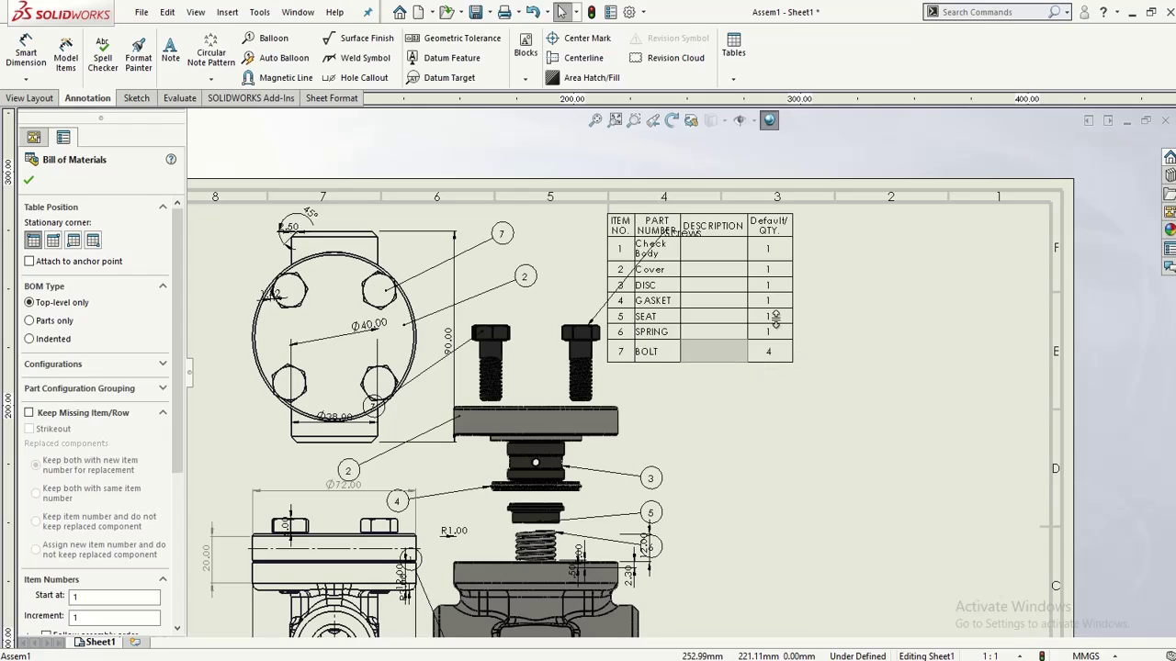
left_click_drag(776, 318, 775, 315)
left_click(542, 200)
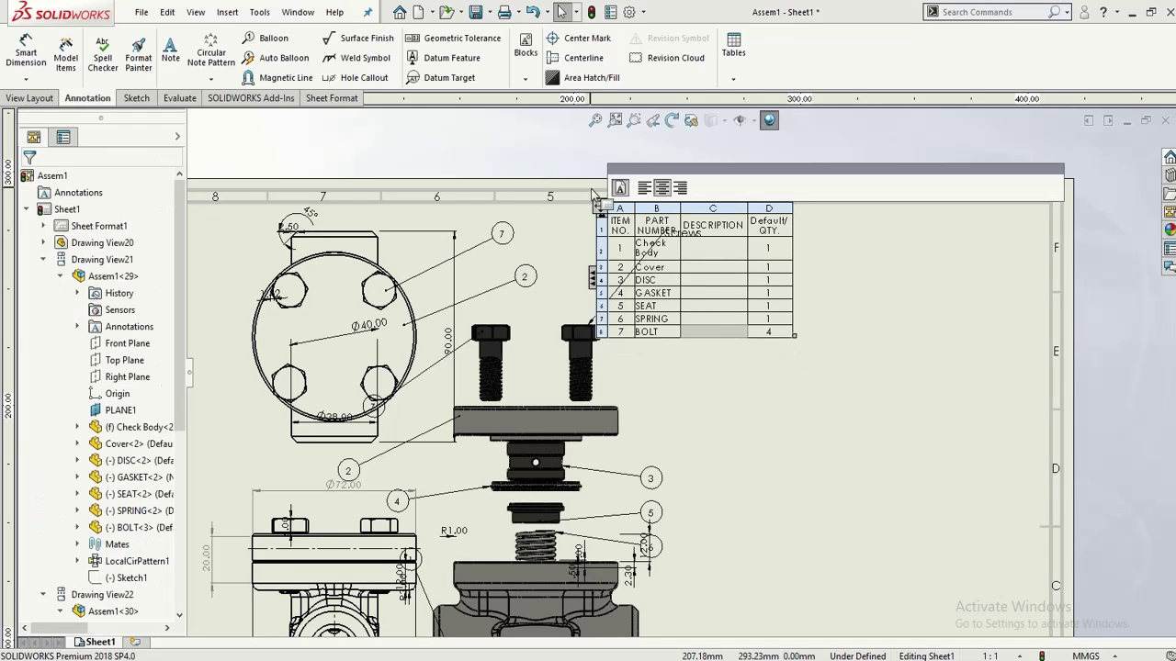
left_click_drag(599, 206, 800, 246)
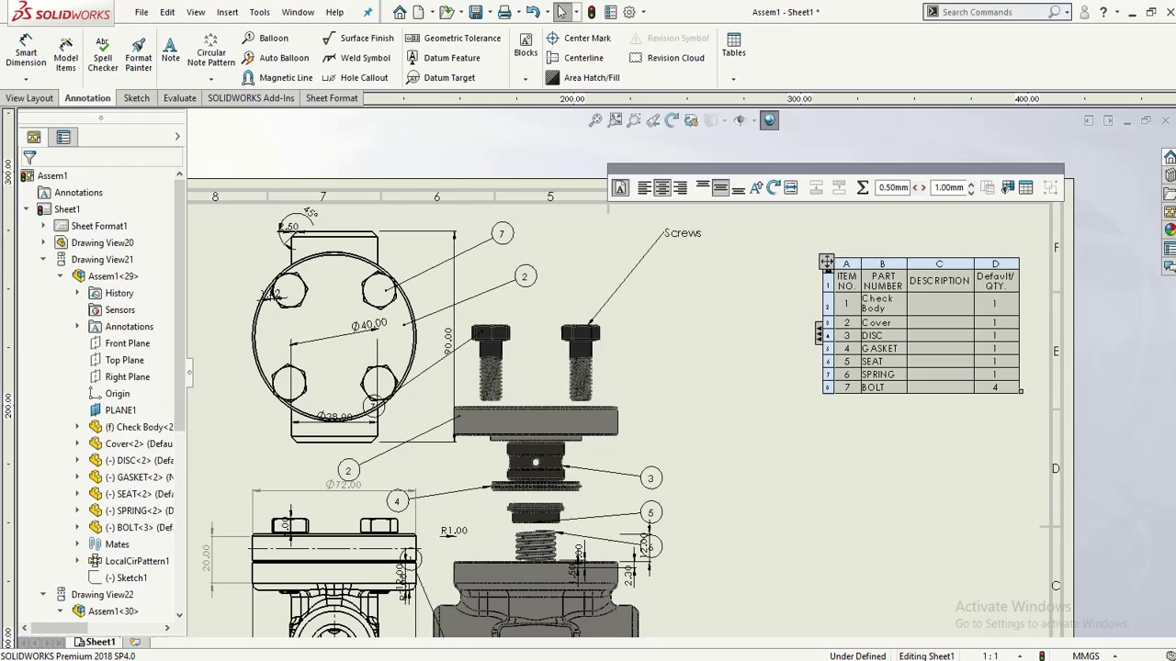
Step: Expand the bill of materials' assembly structure column, preview the Check Body, Cover and DISC parts, and review the whole sheet
left_click(819, 335)
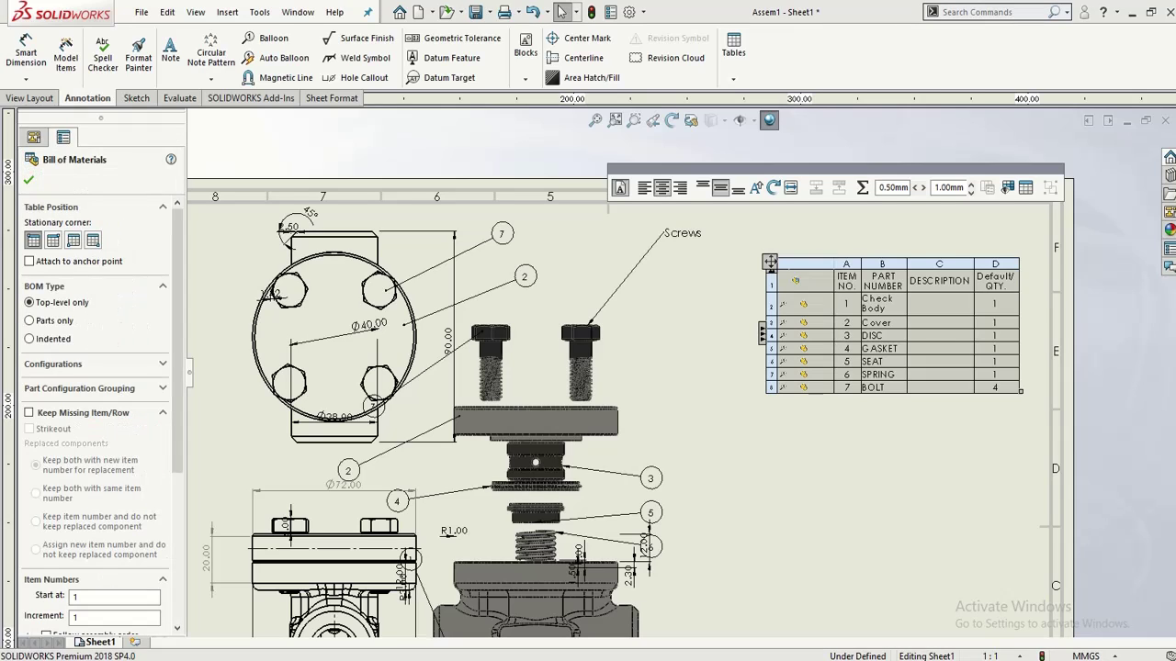
scroll(822, 337, "down", 2)
mouse_move(827, 337)
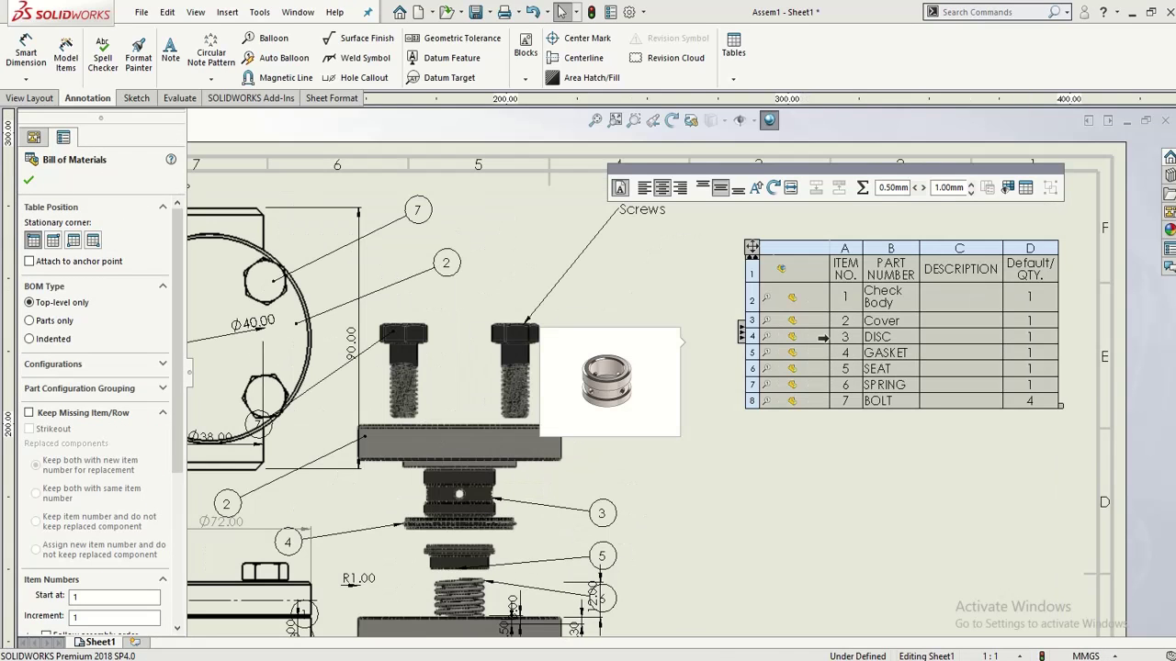
scroll(827, 327, "down", 3)
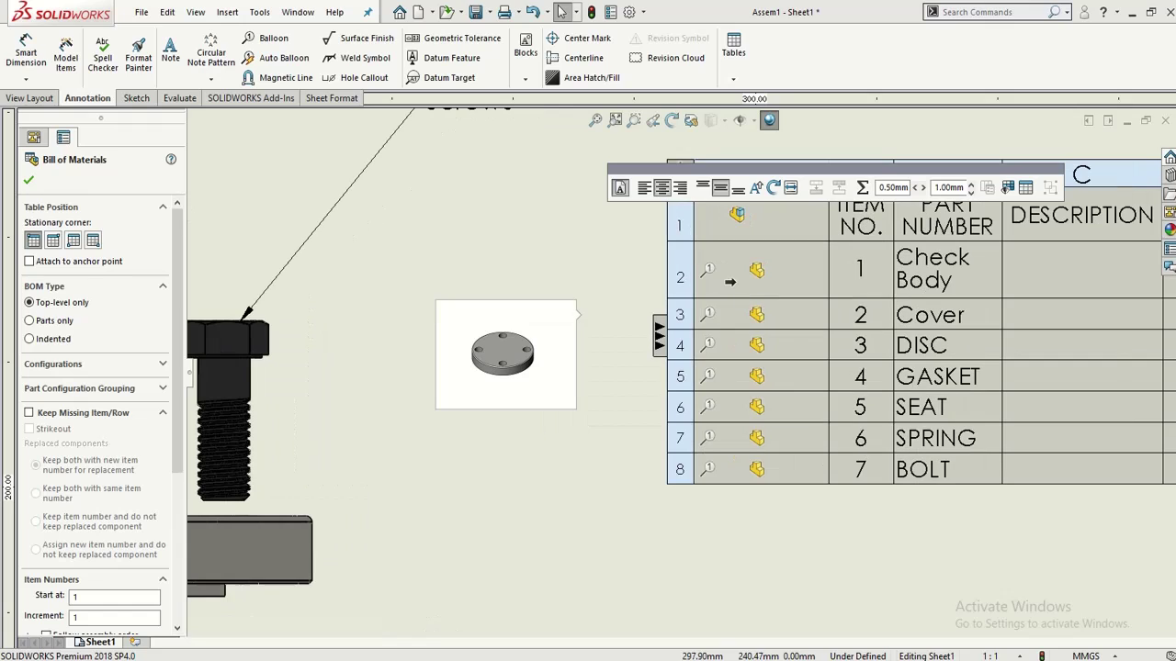
left_click(755, 270)
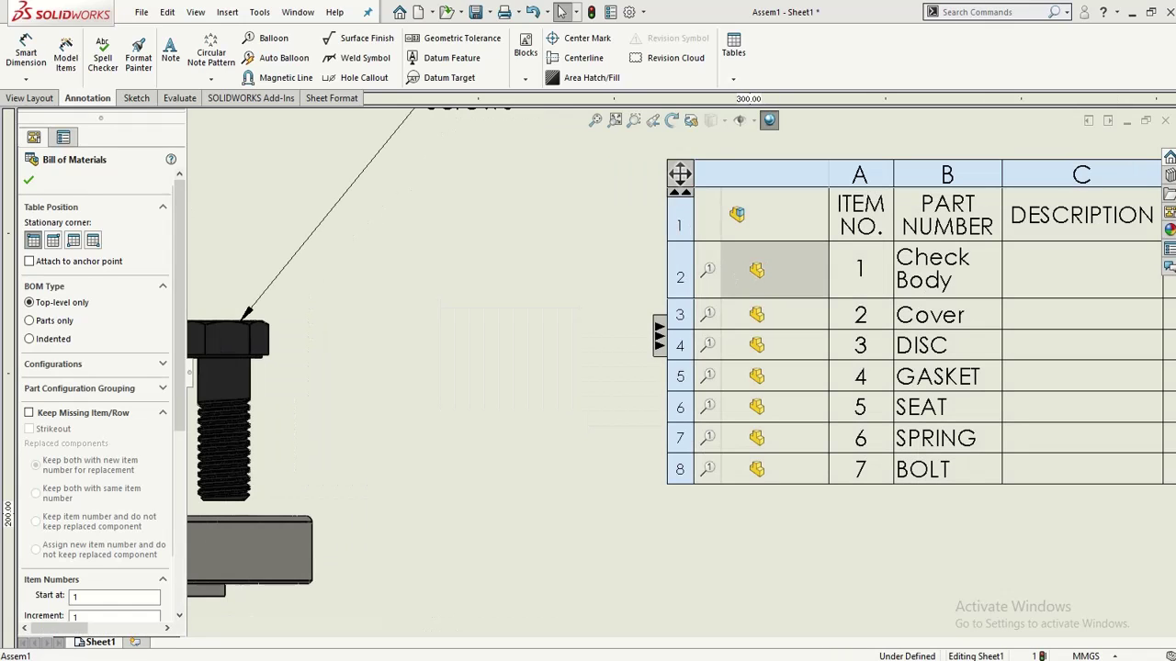
mouse_move(753, 266)
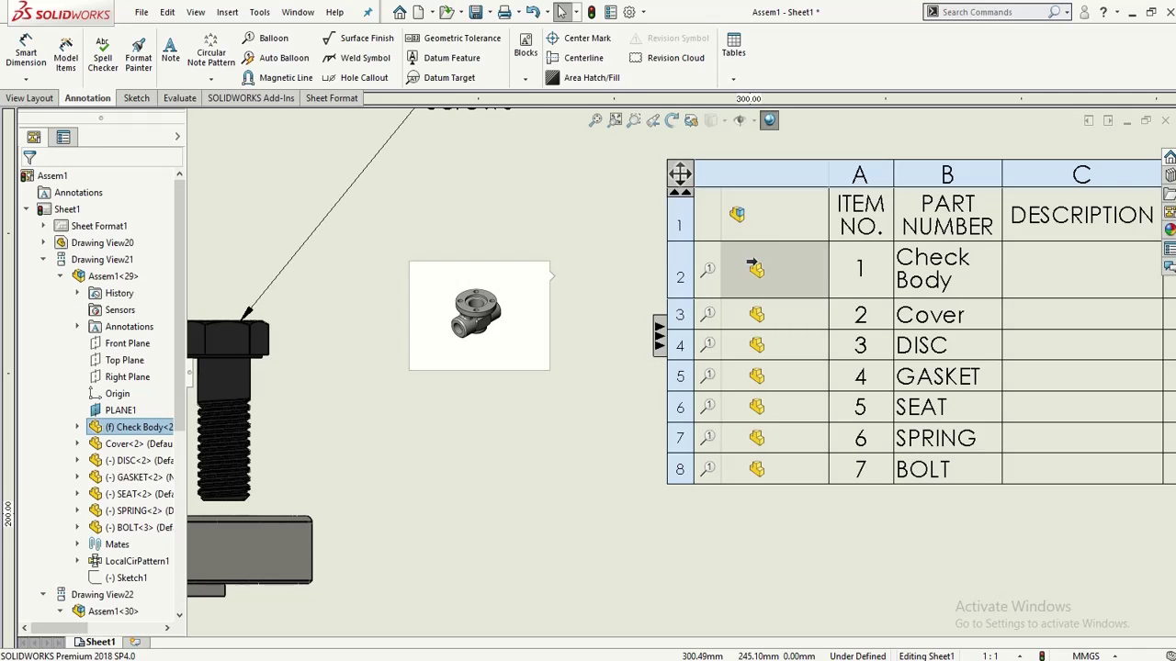
mouse_move(759, 316)
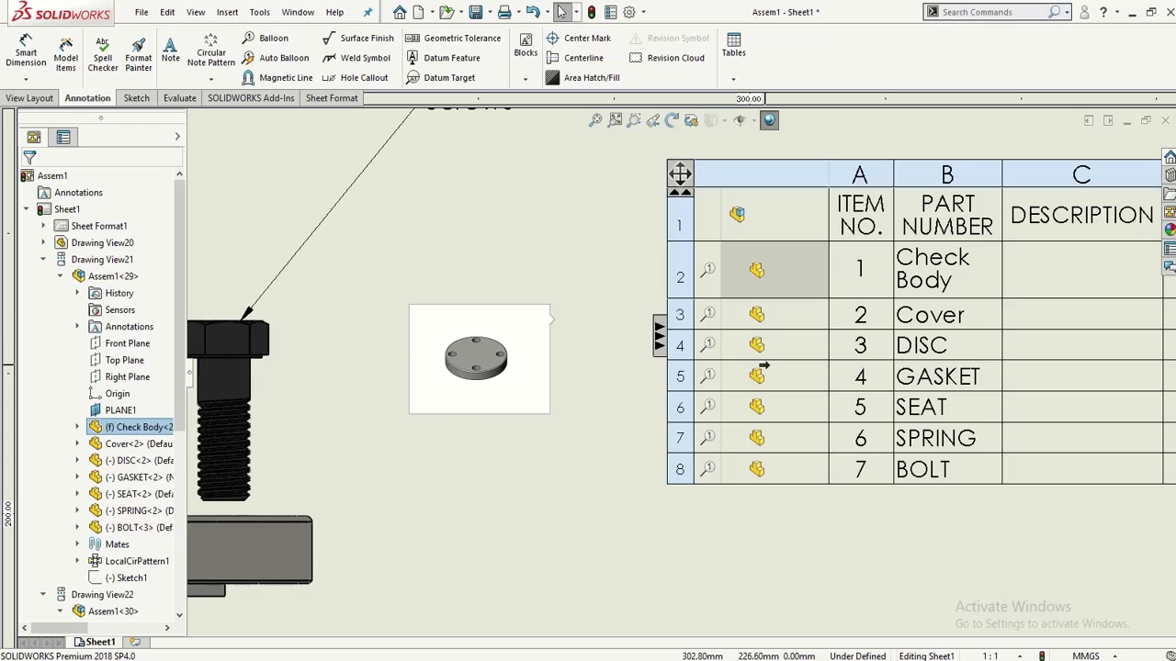
key("z")
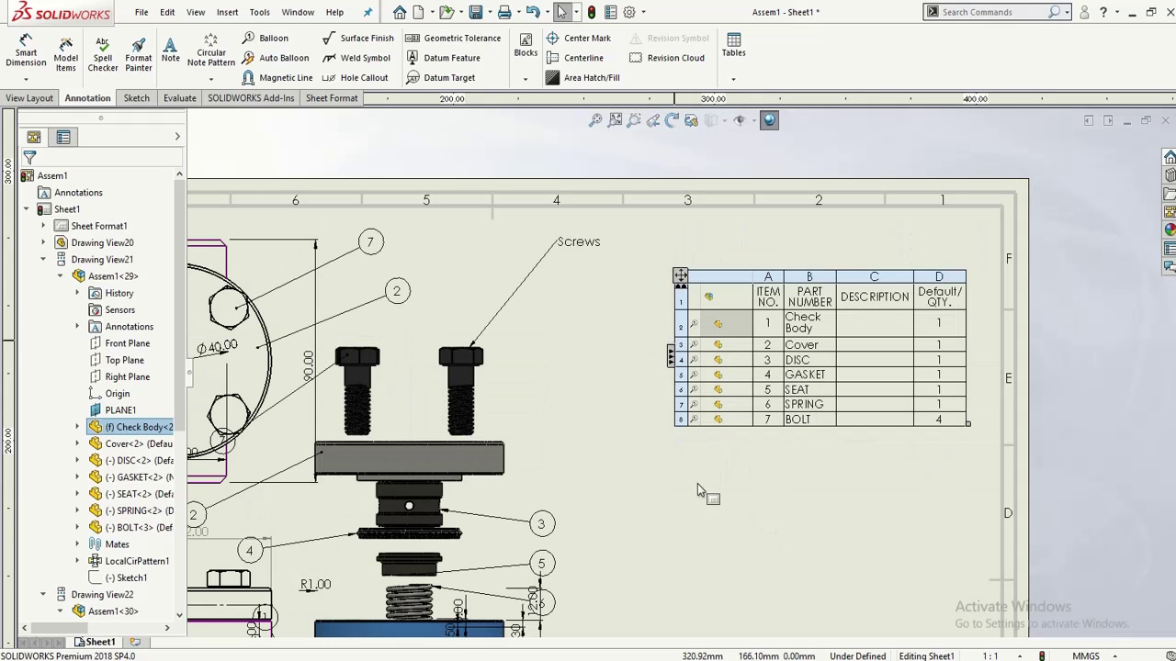
key("f")
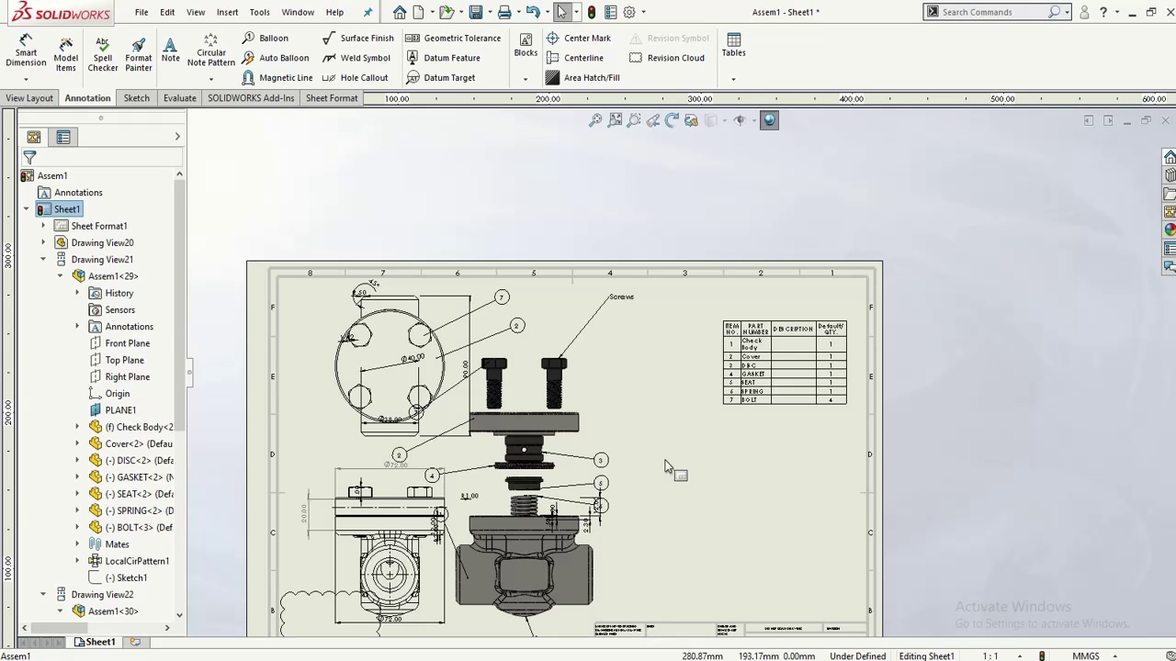
key("z")
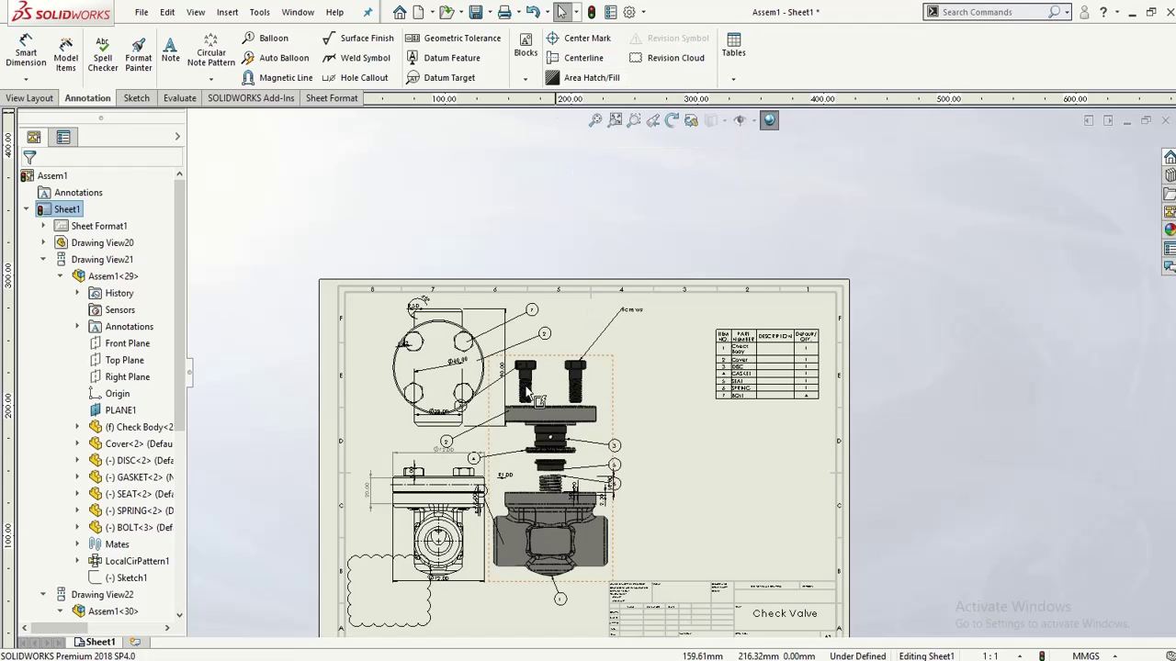
Step: Fill the Cover face in the top view with an ANSI31 (Iron BrickStone) hatch at scale 1 and 0° angle
key("shift+z")
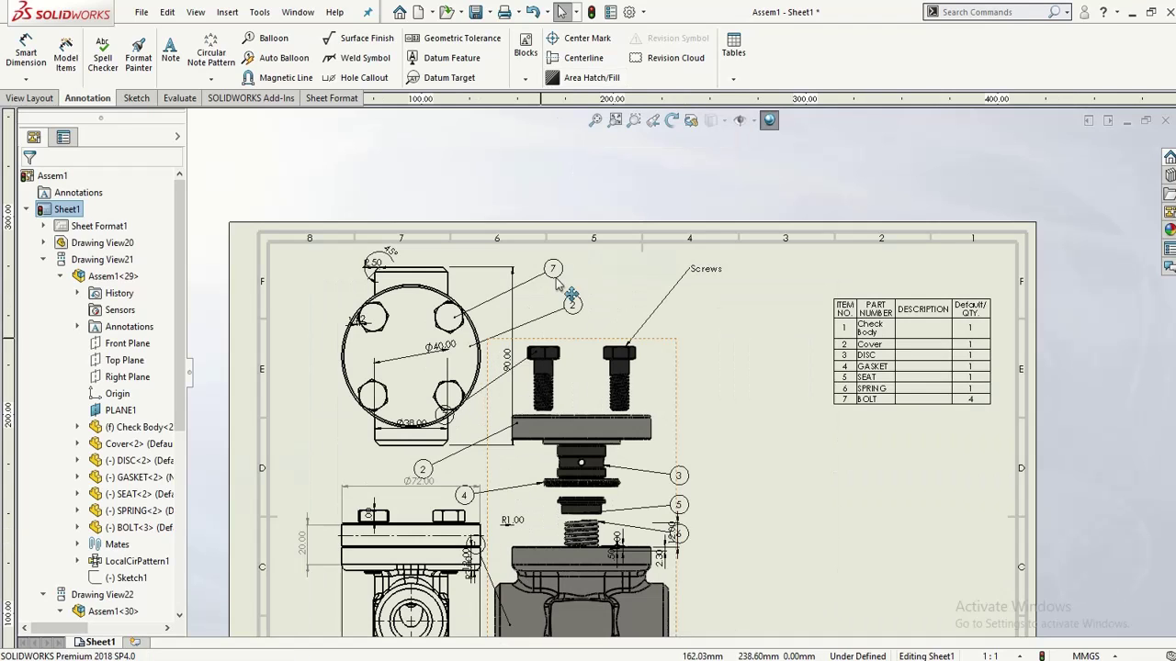
left_click(560, 78)
left_click(425, 323)
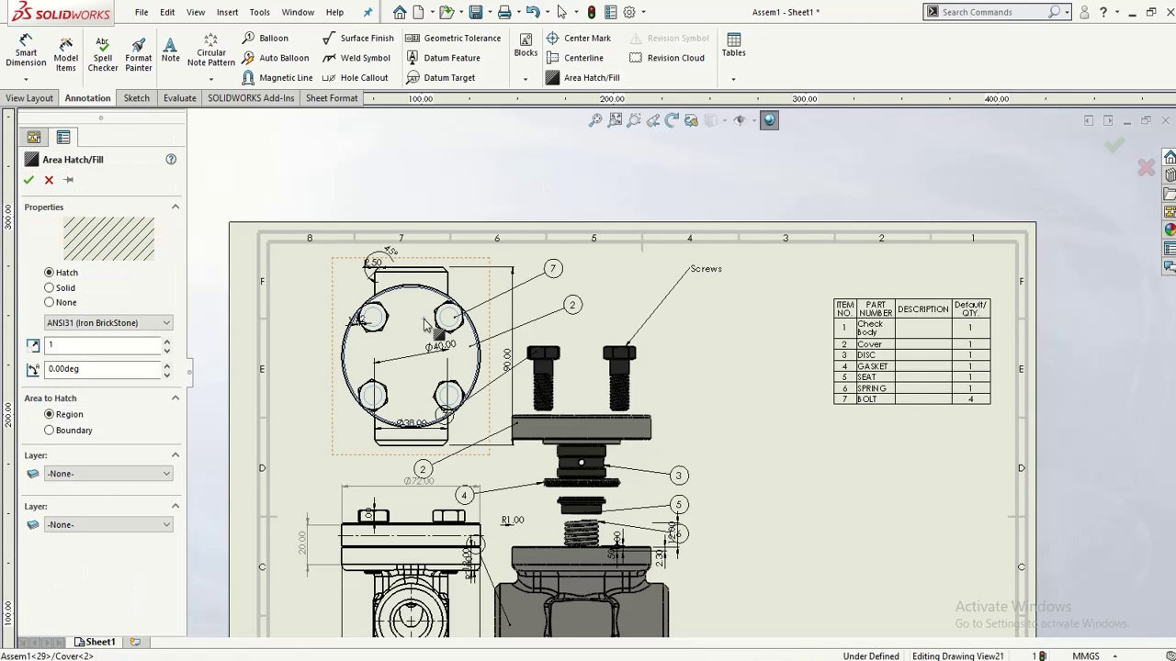
scroll(343, 421, "down", 5)
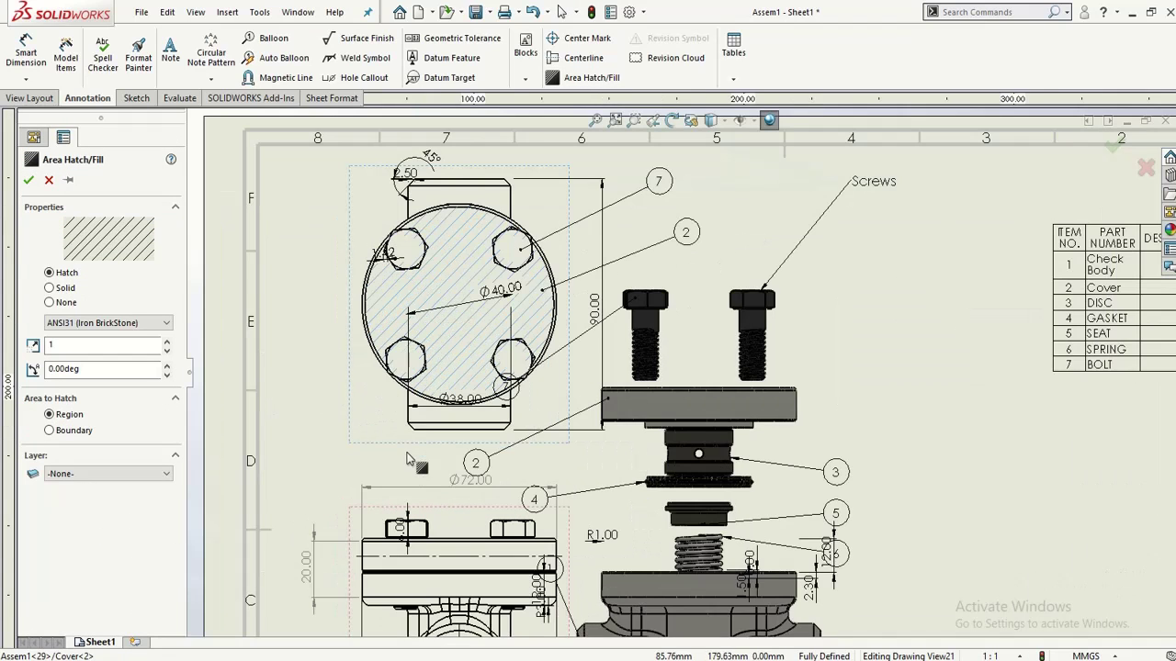
scroll(453, 424, "up", 3)
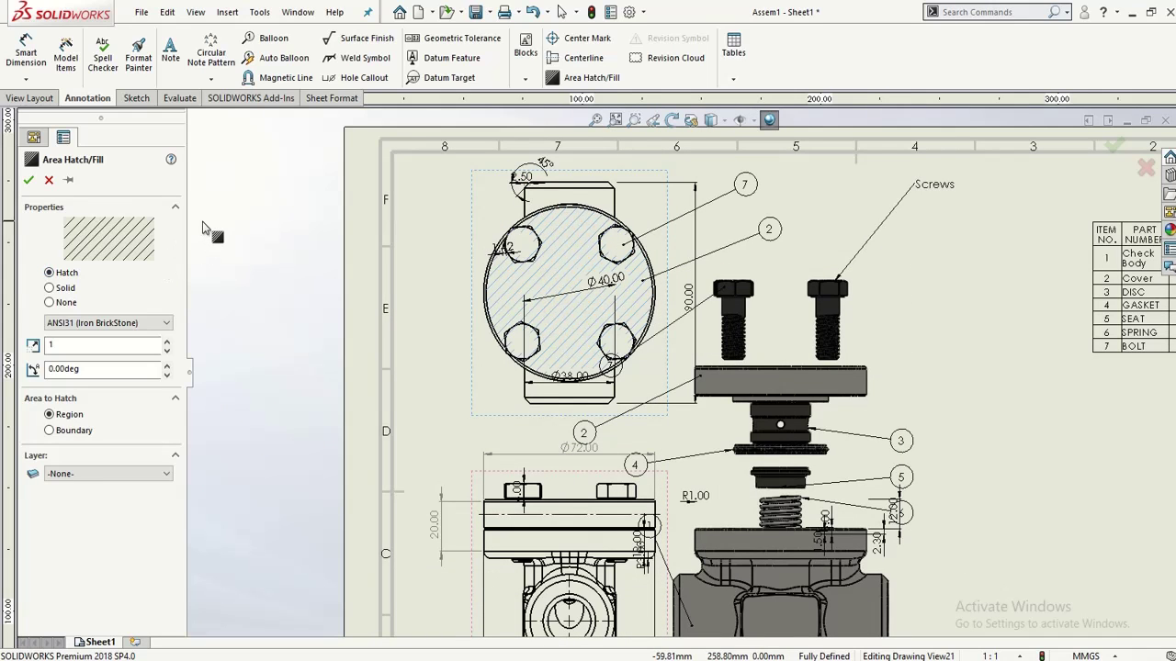
key("f")
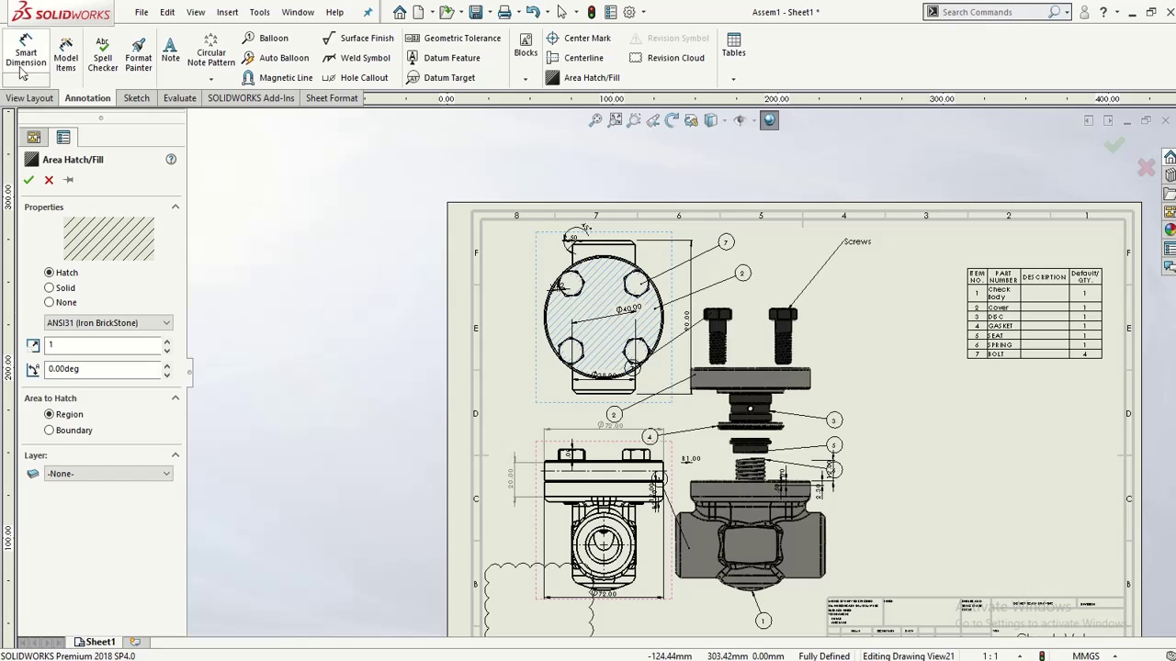
Step: Try to create a full section view of the top view with a vertical cutting line through the Cover's centre
left_click(29, 97)
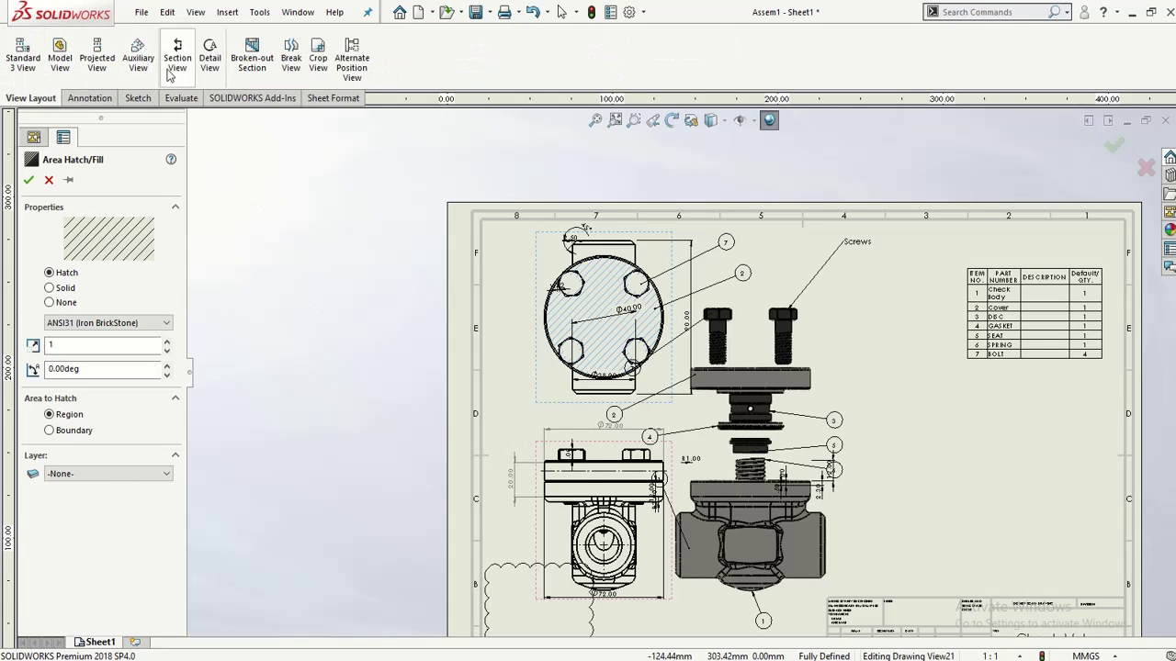
key("Escape")
scroll(459, 254, "up", 5)
scroll(728, 510, "down", 4)
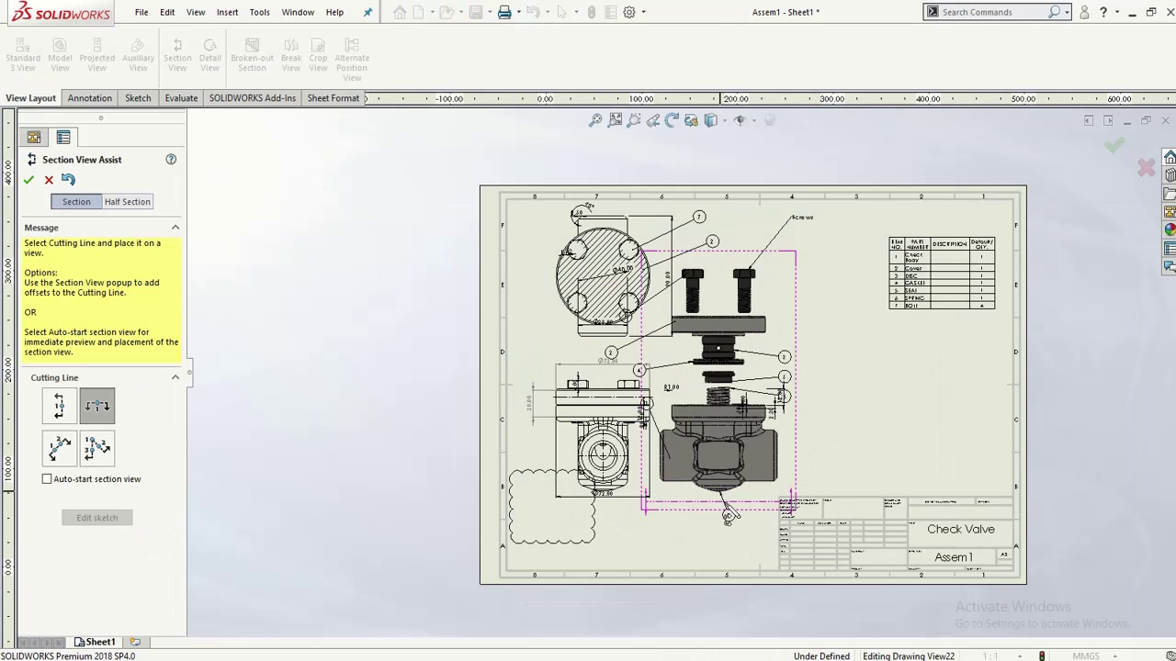
left_click(58, 405)
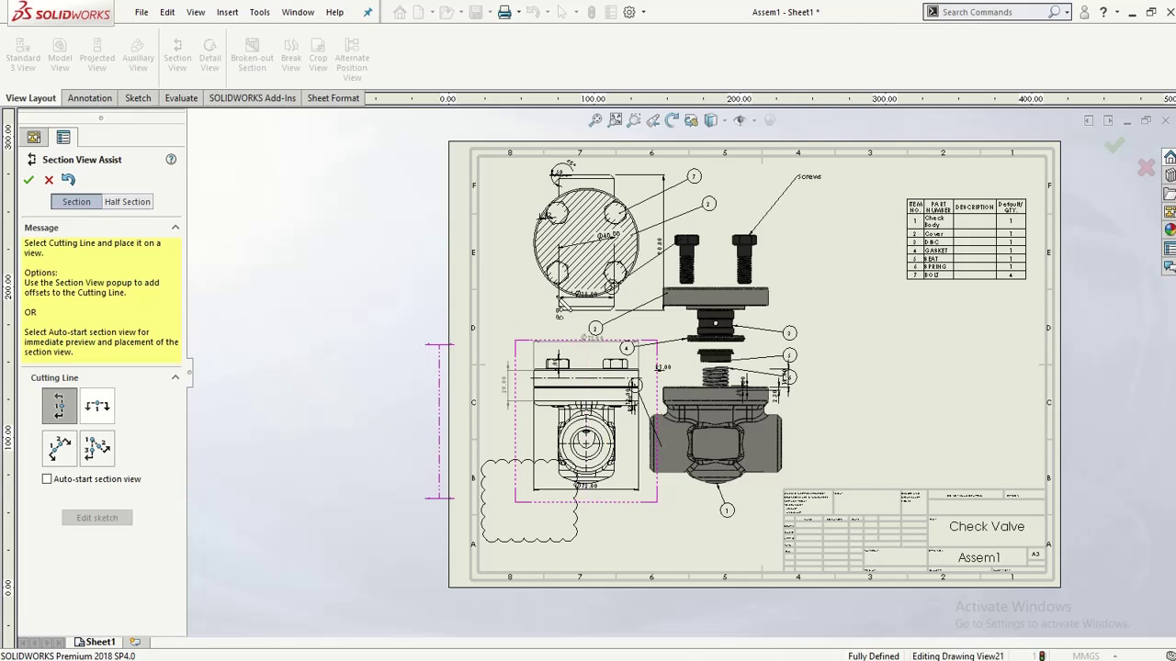
left_click(609, 263)
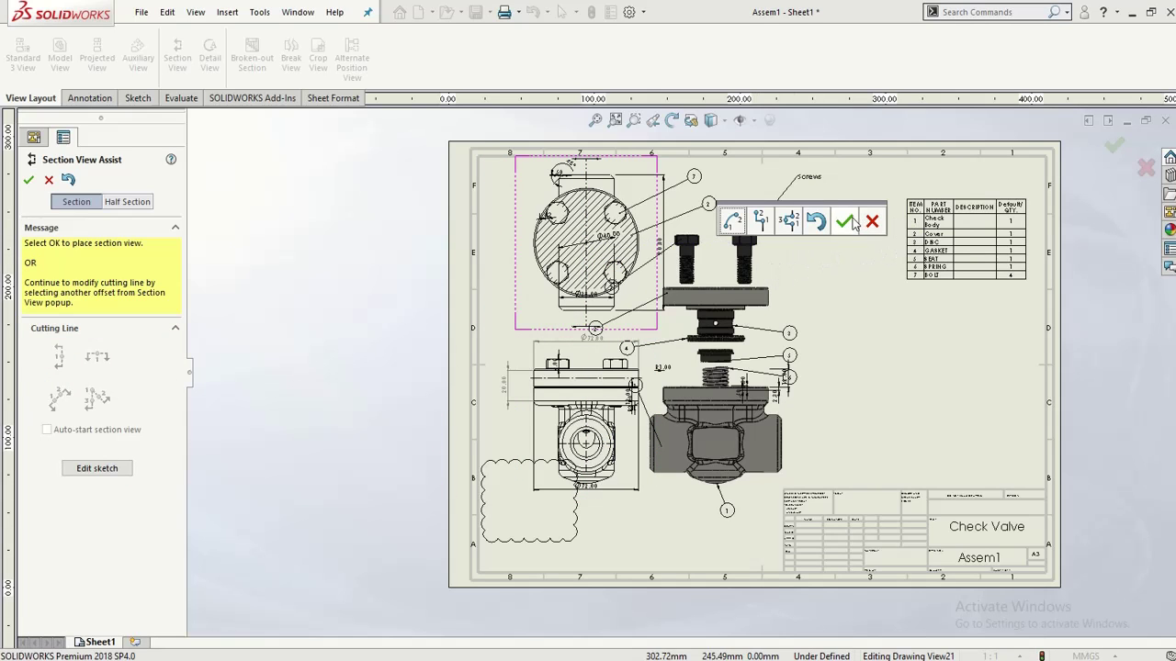
left_click(846, 222)
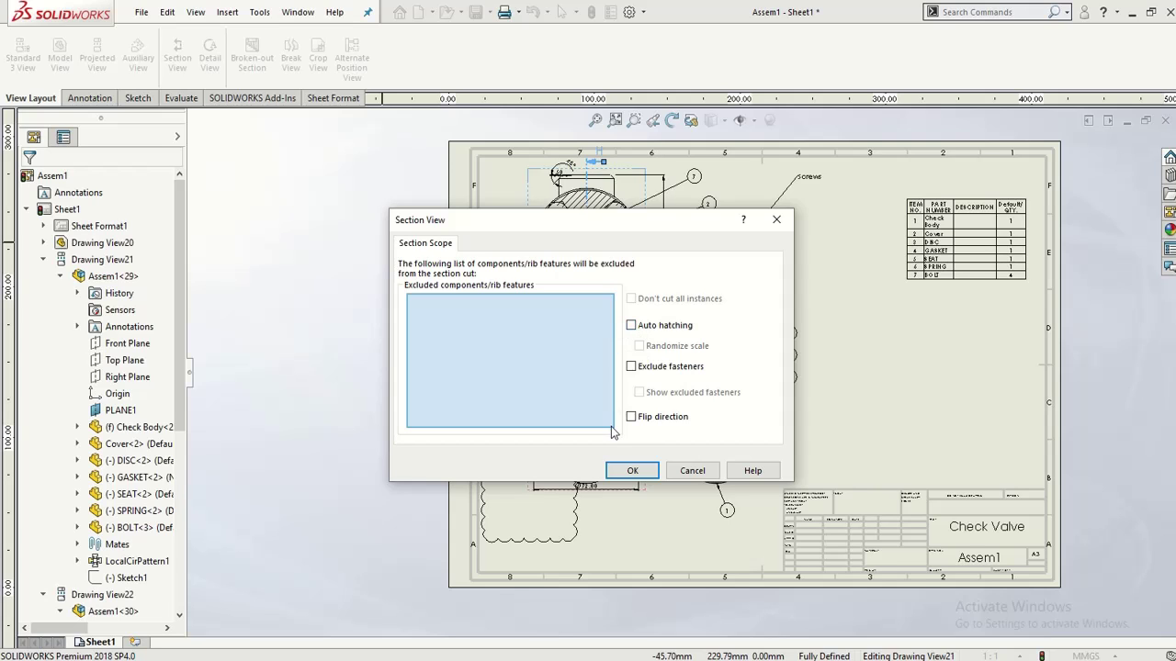
left_click(633, 471)
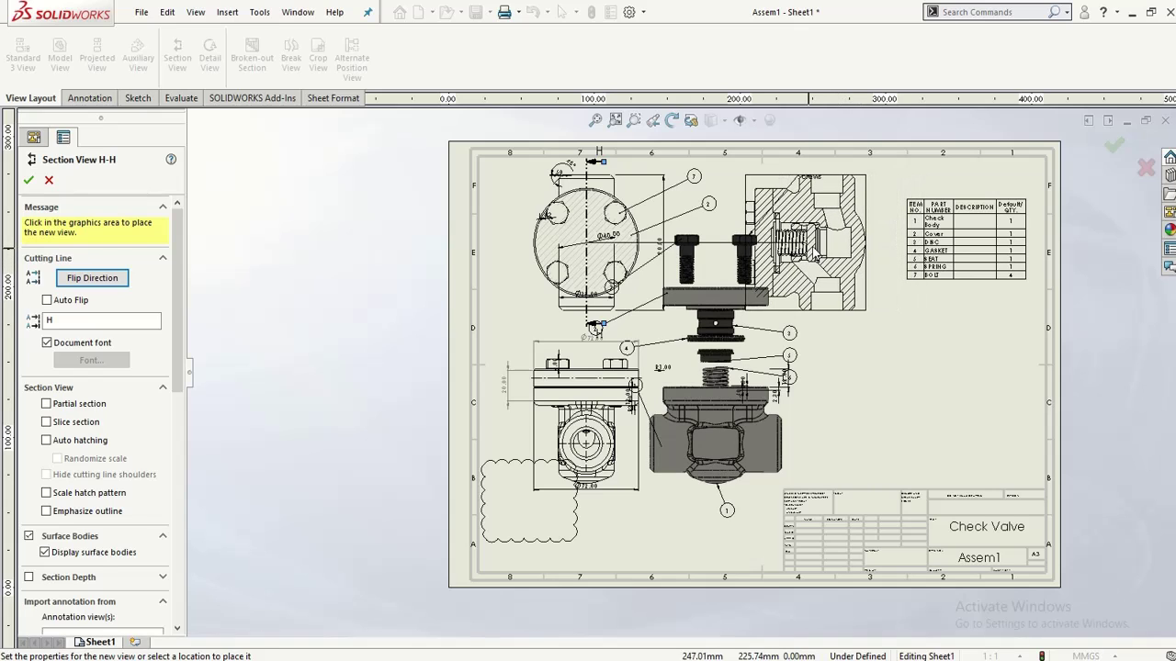
key("Escape")
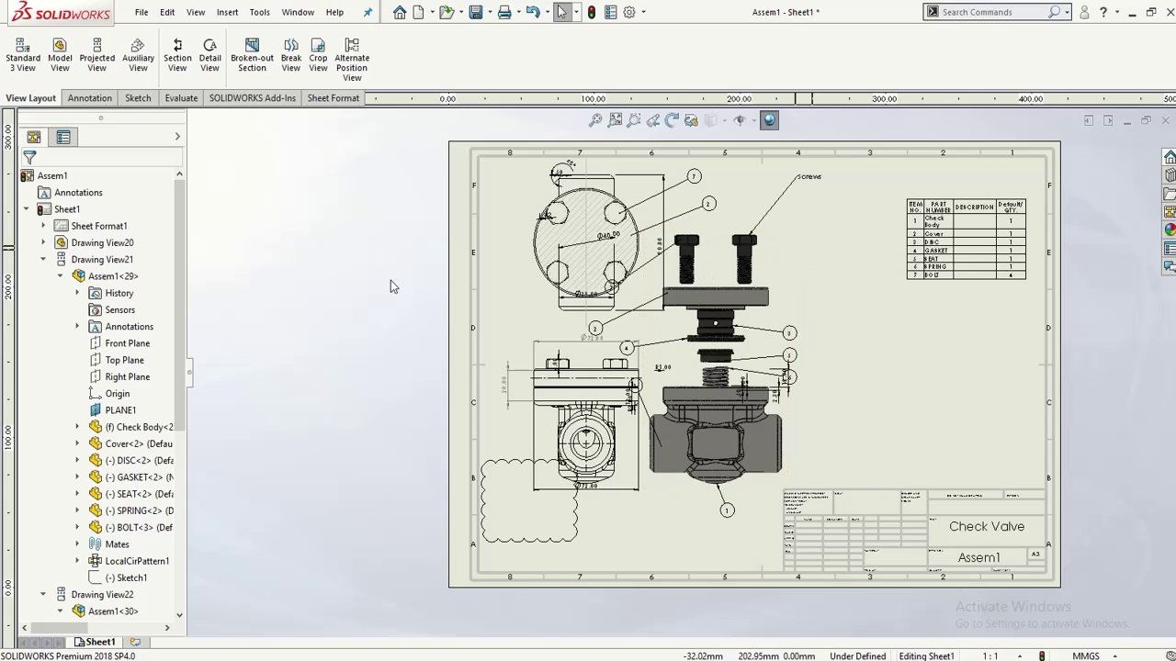
Step: Hide the two short Check Body fillet edges just beneath the flange, left of the centreline in the front view
scroll(812, 322, "up", 1)
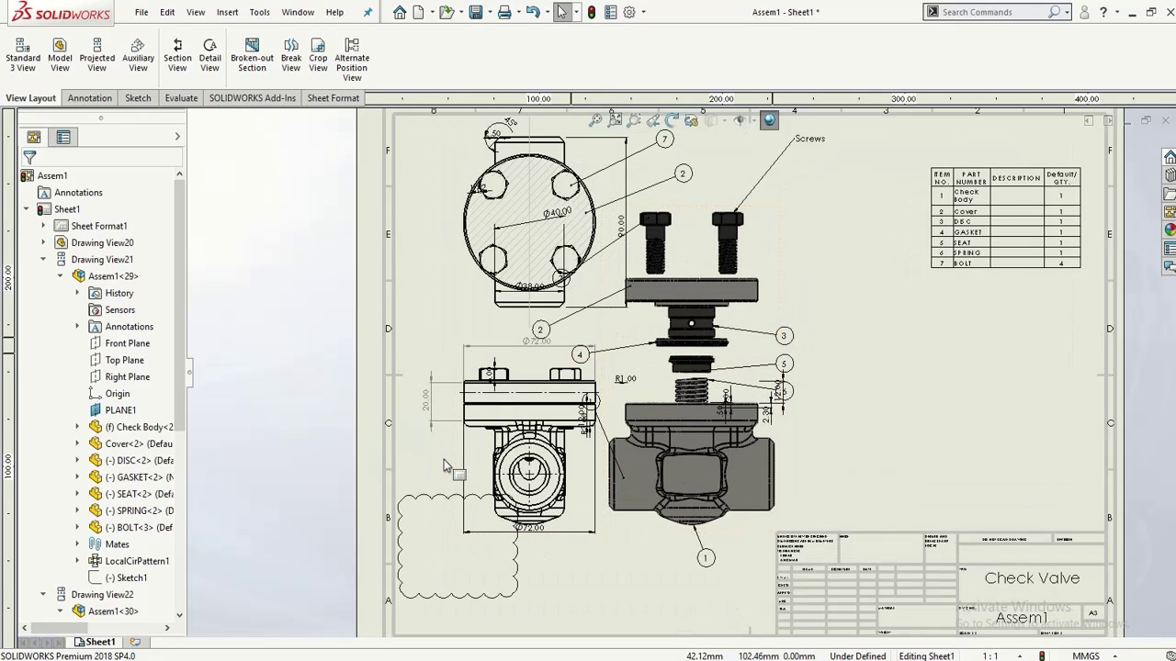
scroll(445, 460, "up", 5)
scroll(677, 398, "up", 2)
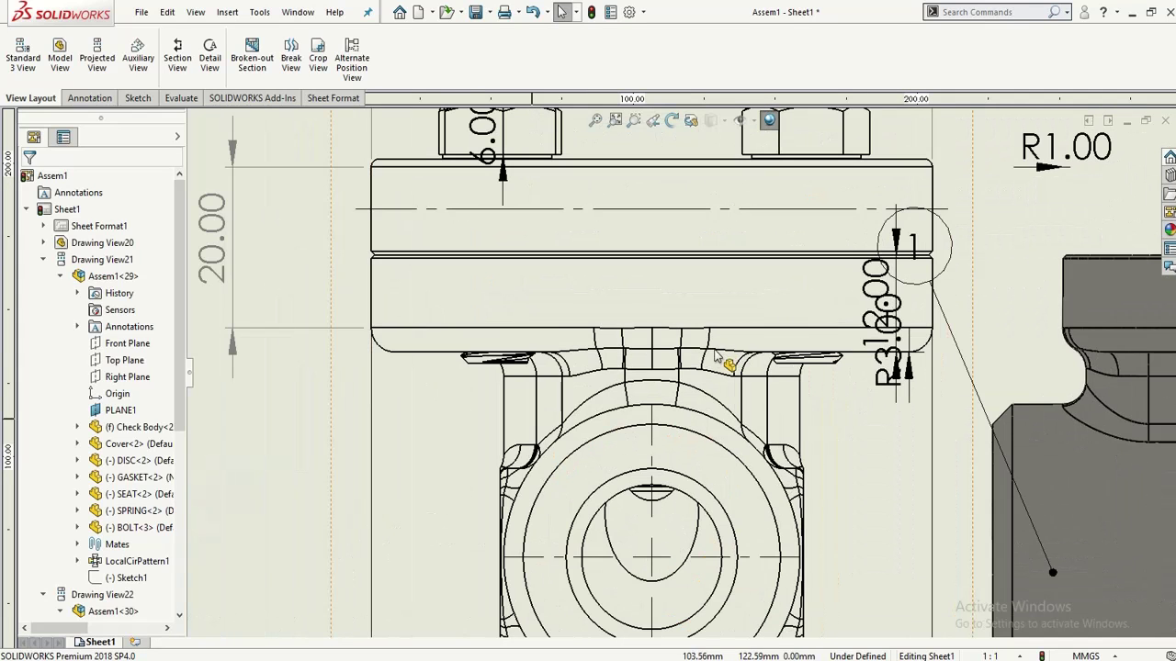
scroll(704, 364, "up", 2)
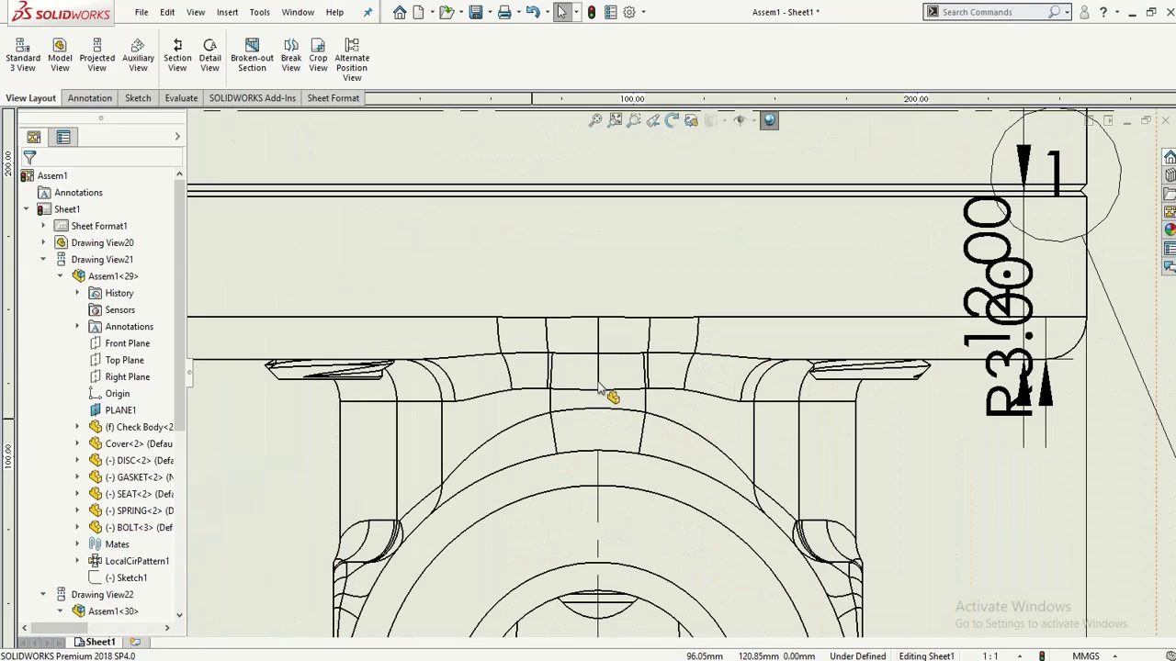
left_click(501, 345)
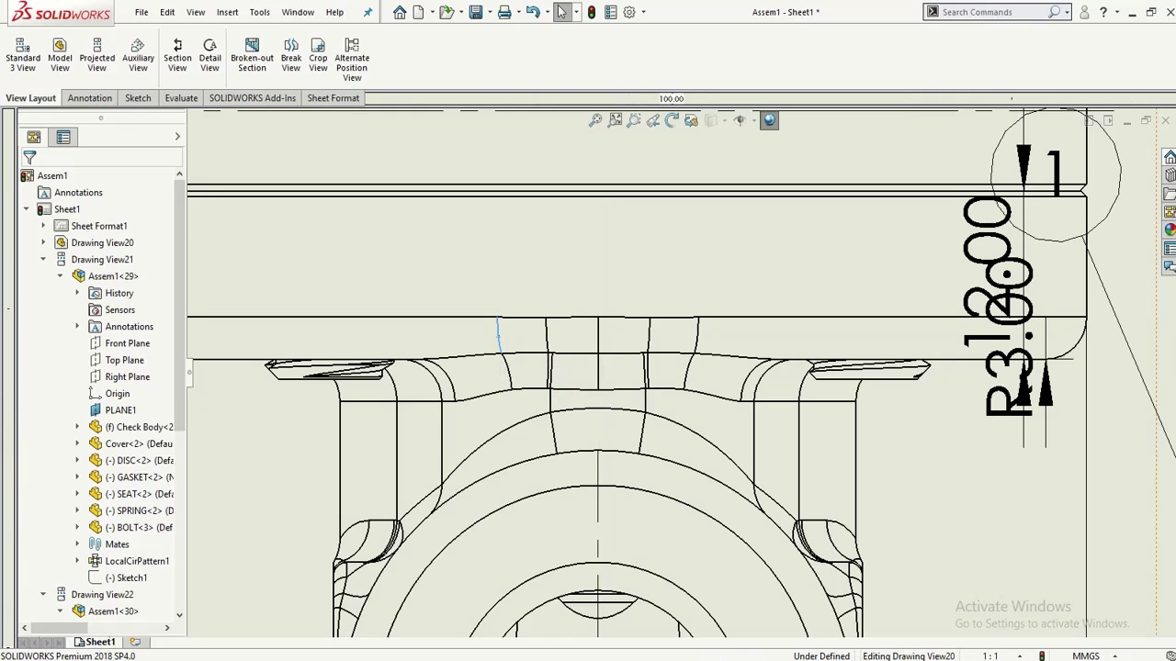
right_click(501, 345)
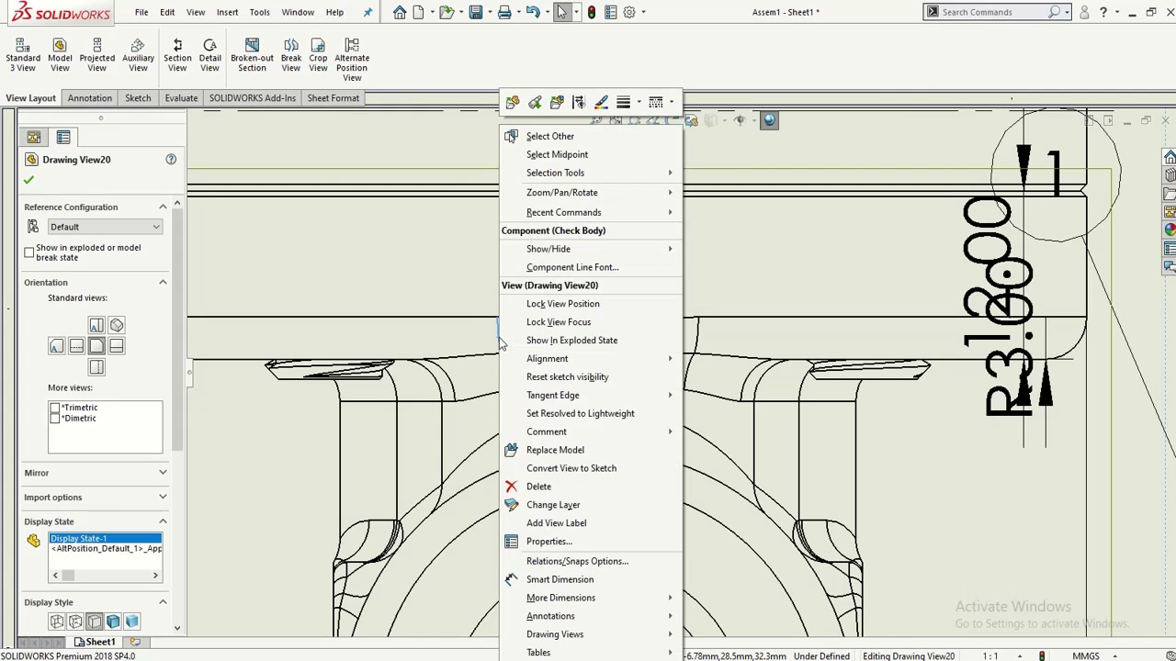
left_click(578, 104)
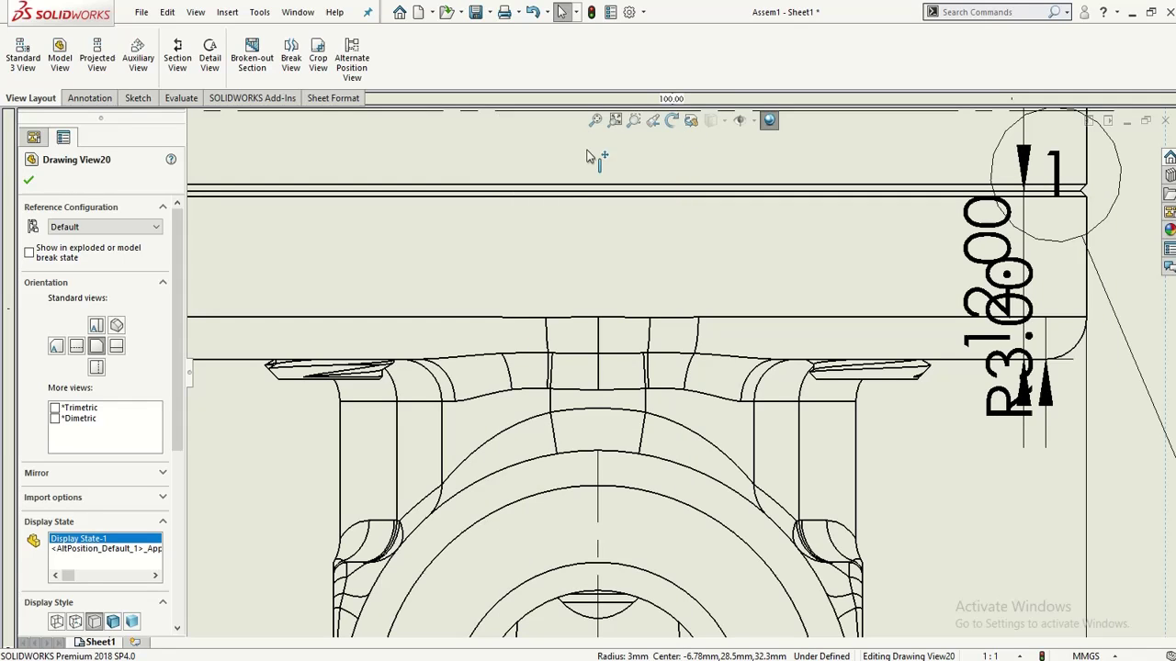
left_click(546, 337)
right_click(546, 337)
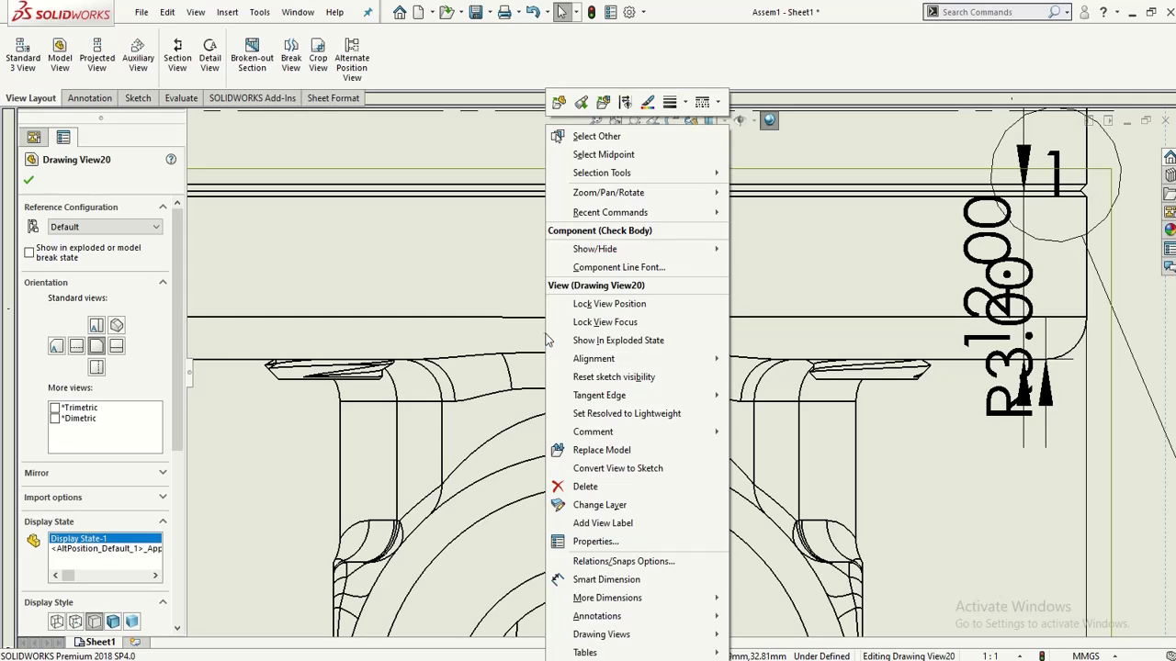
left_click(624, 103)
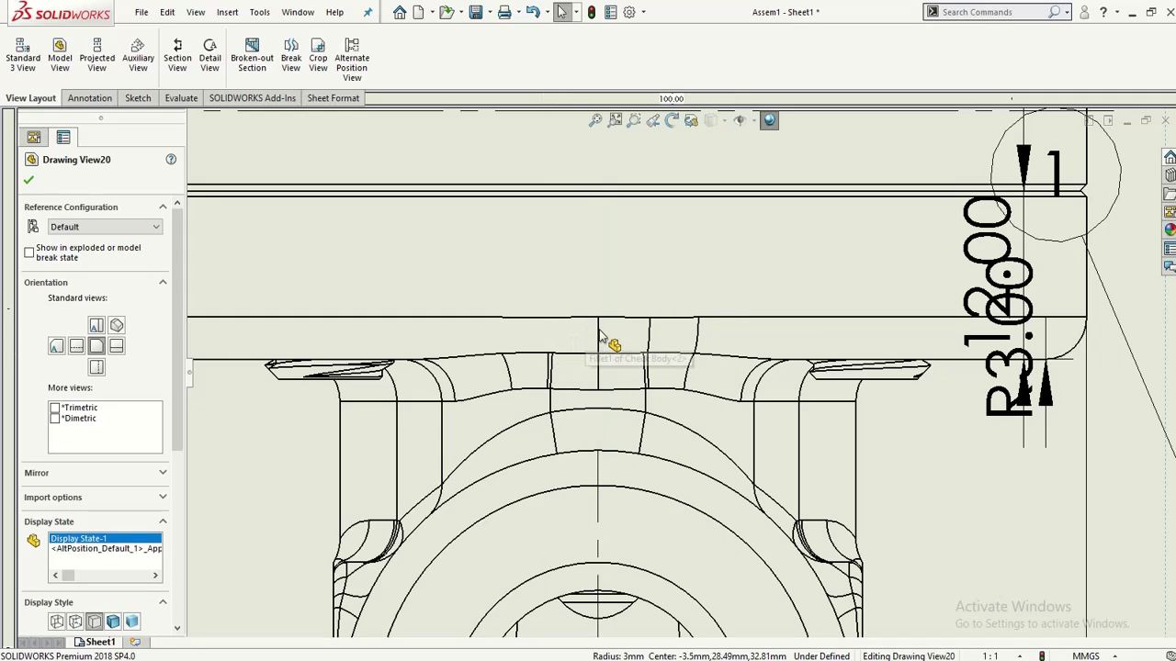
Step: Restore the two hidden Check Body fillet edges in the front view using Hide/Show Edges
left_click(598, 334)
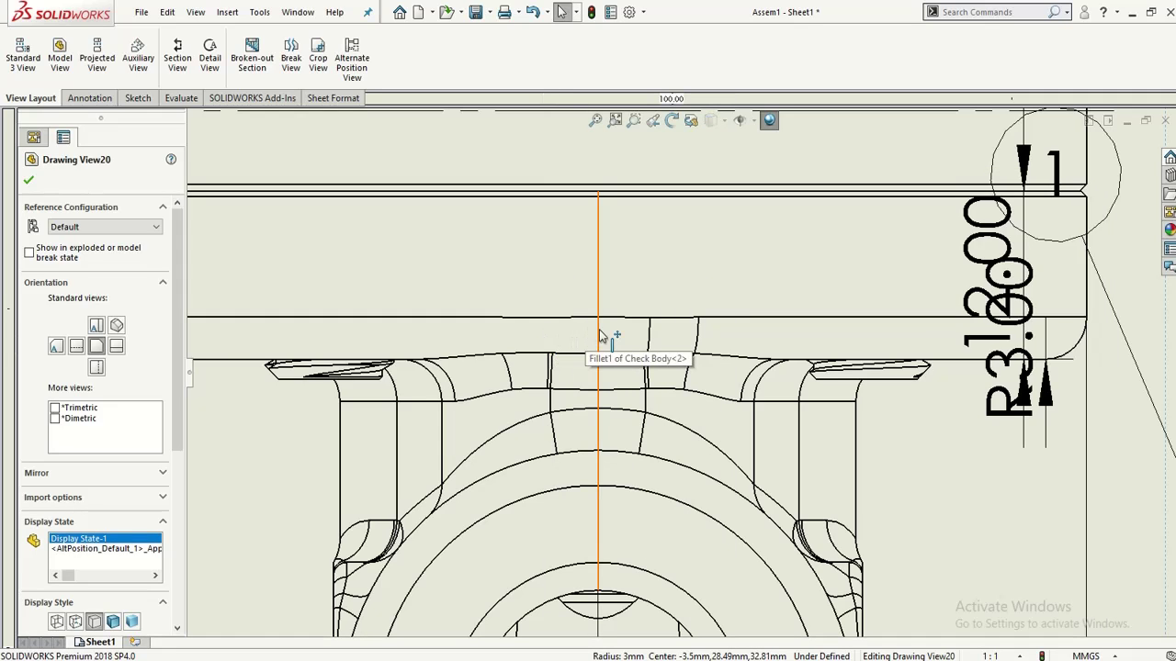
left_click(550, 342)
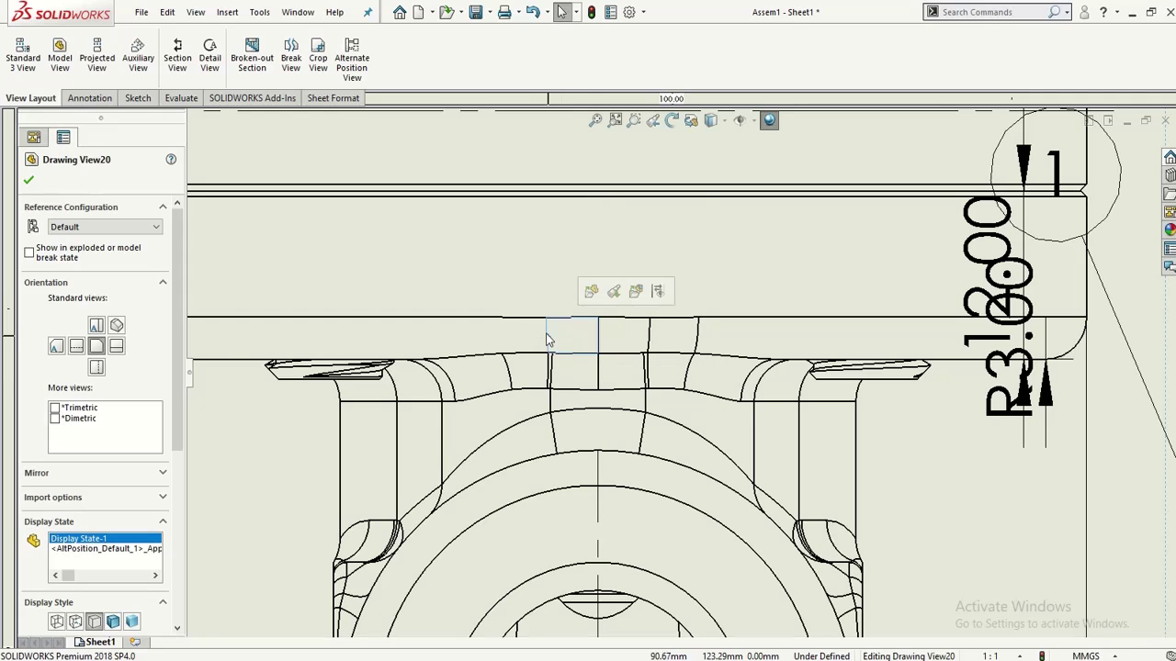
left_click(545, 339)
right_click(545, 340)
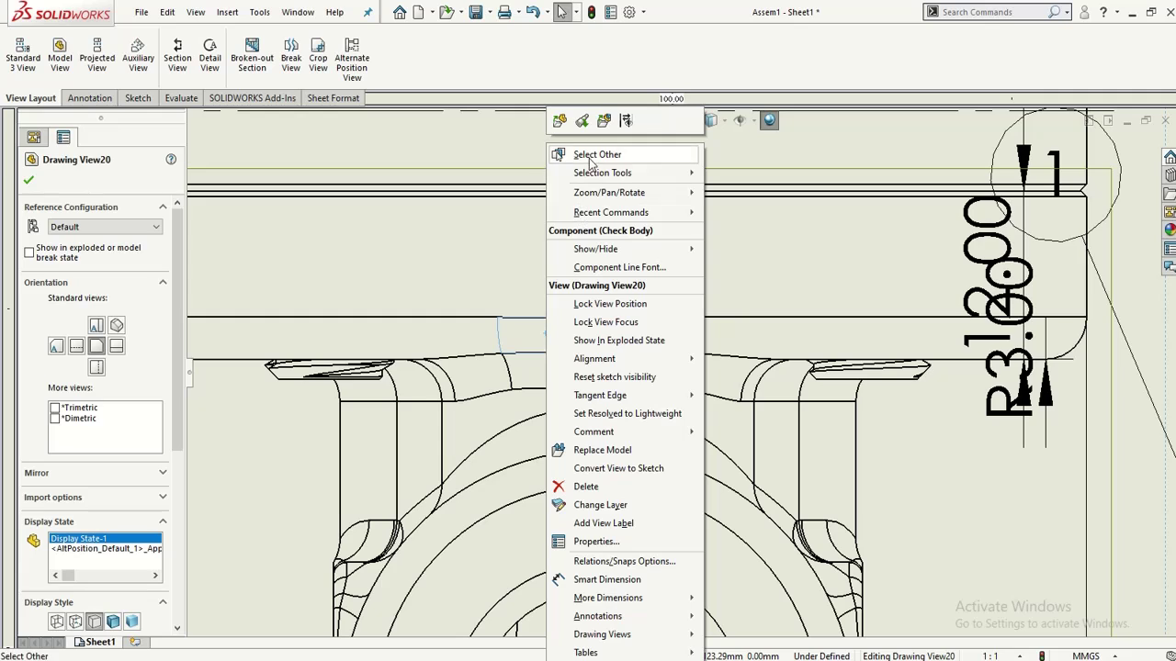
key("Escape")
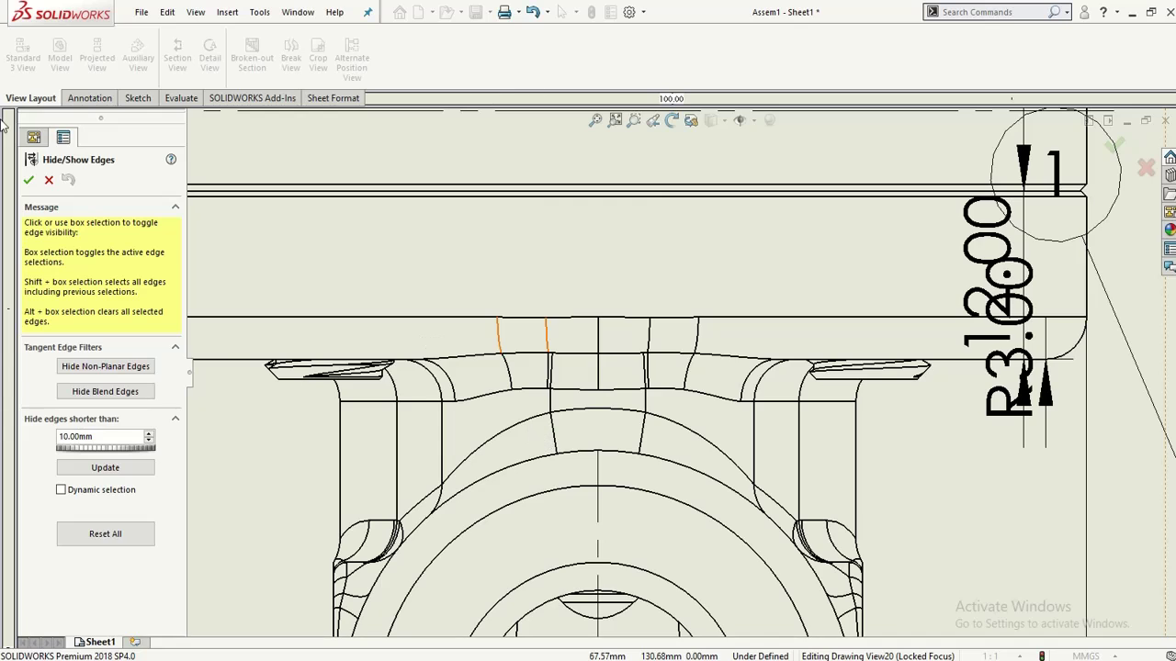
left_click(28, 180)
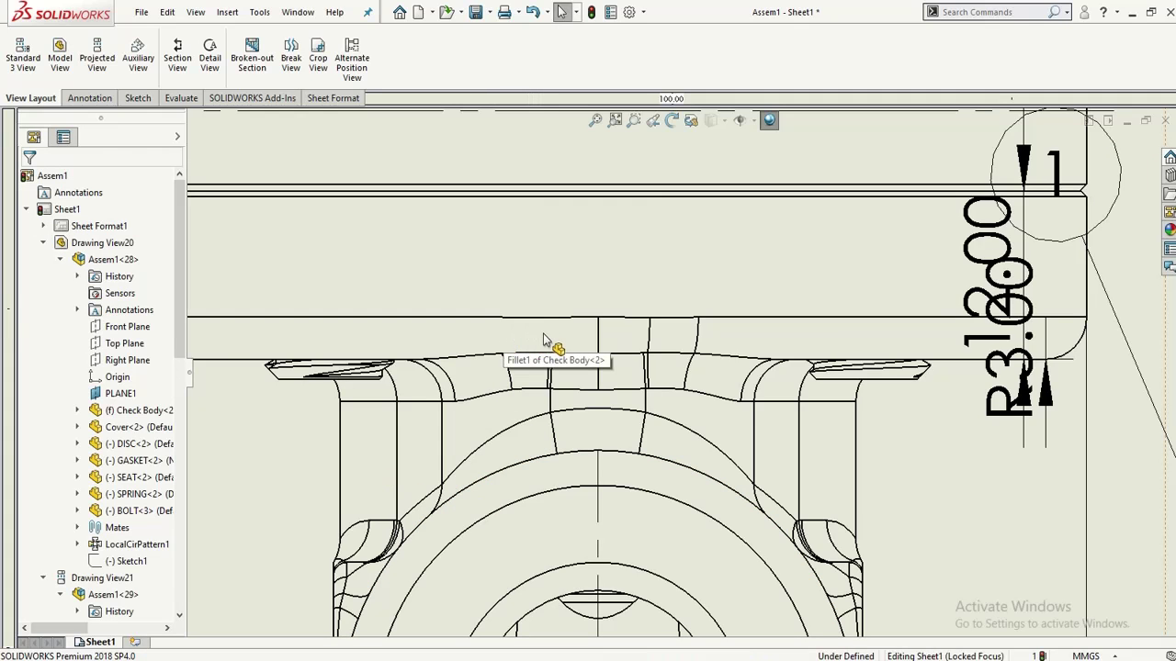
left_click(516, 342)
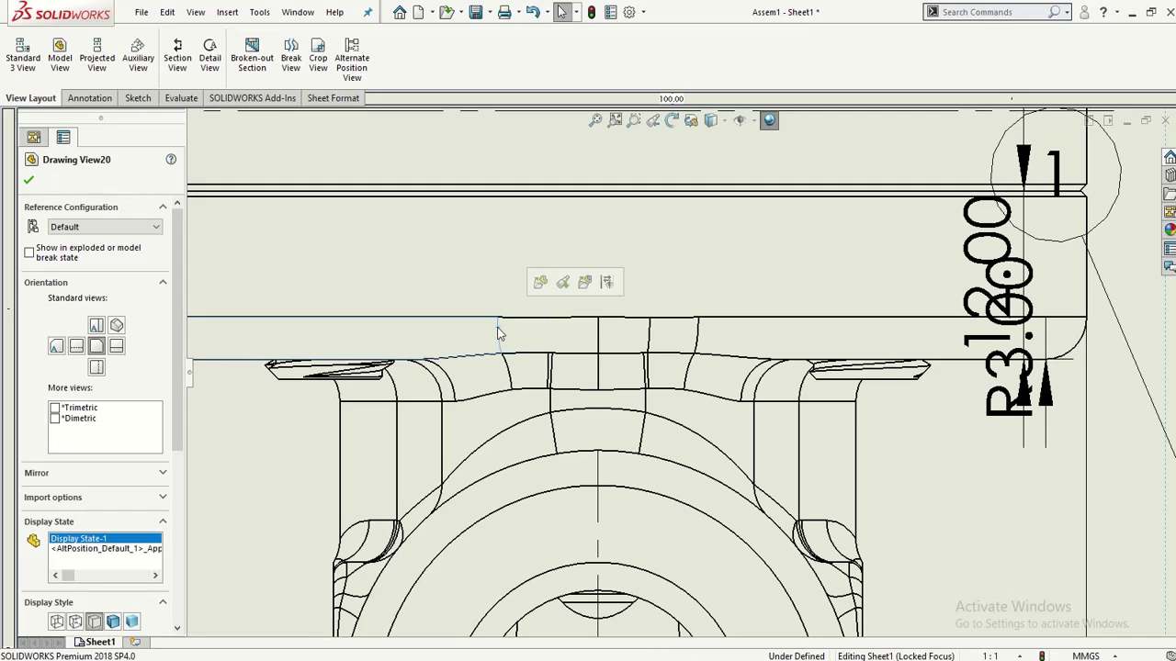
right_click(498, 333)
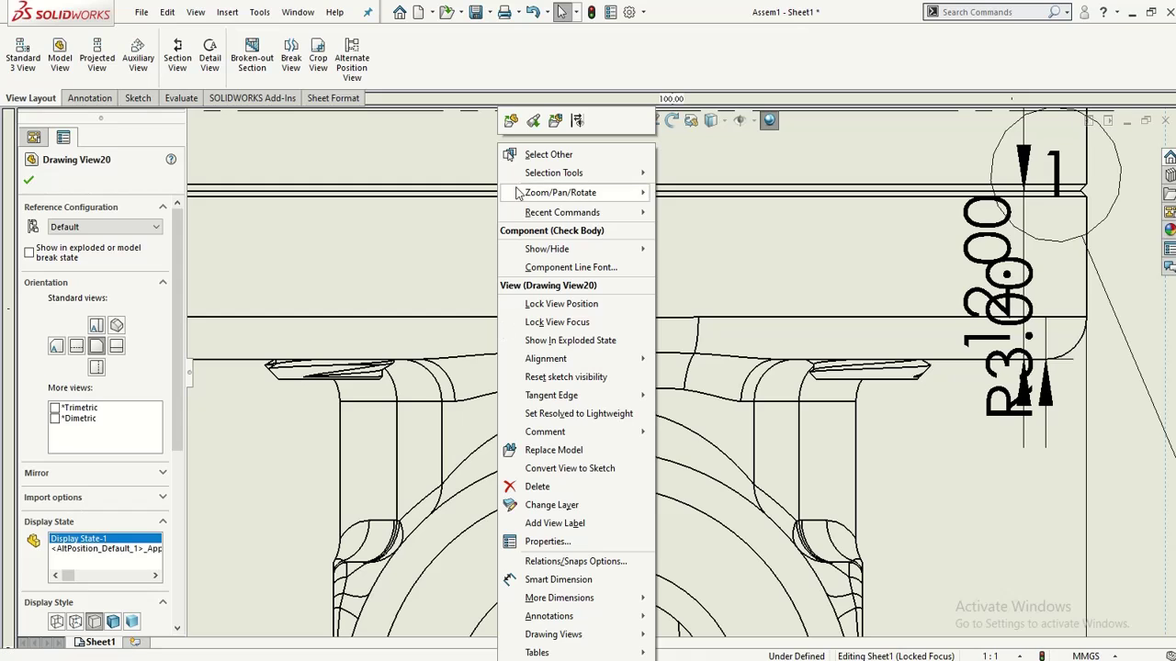
left_click(296, 200)
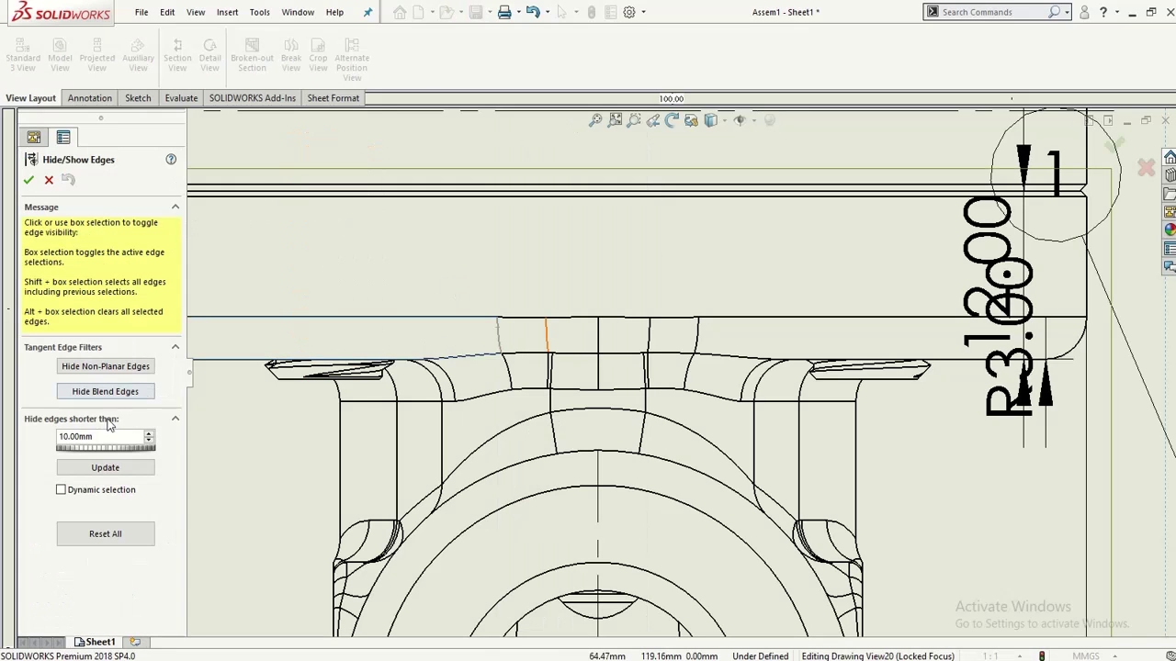
left_click(498, 335)
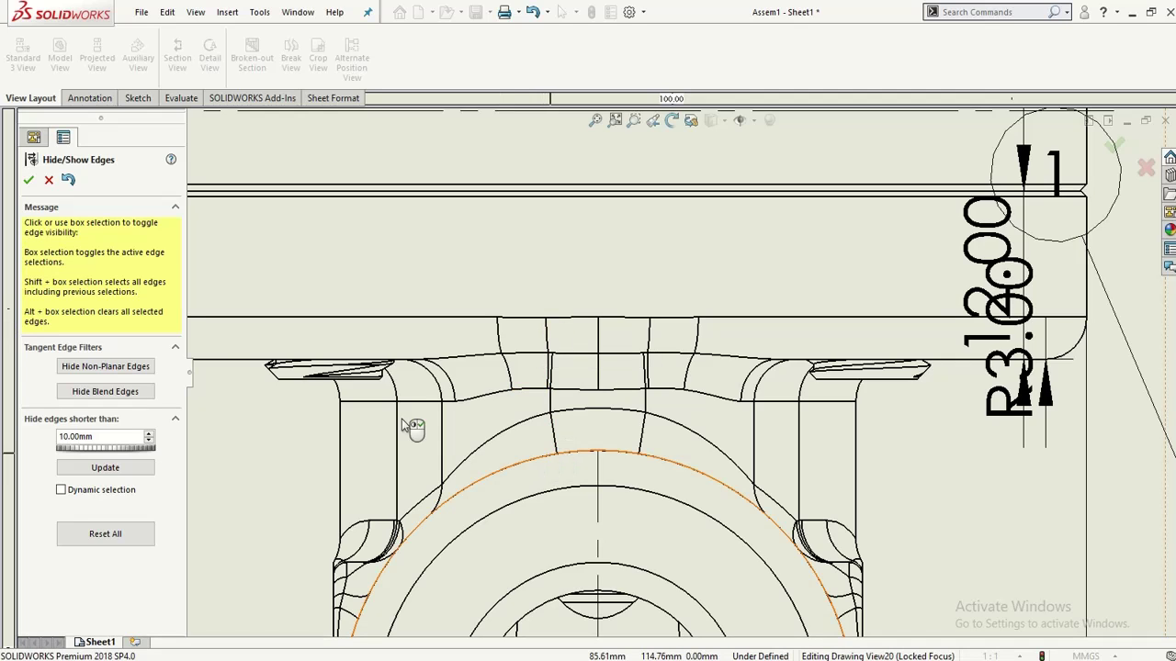
left_click(29, 180)
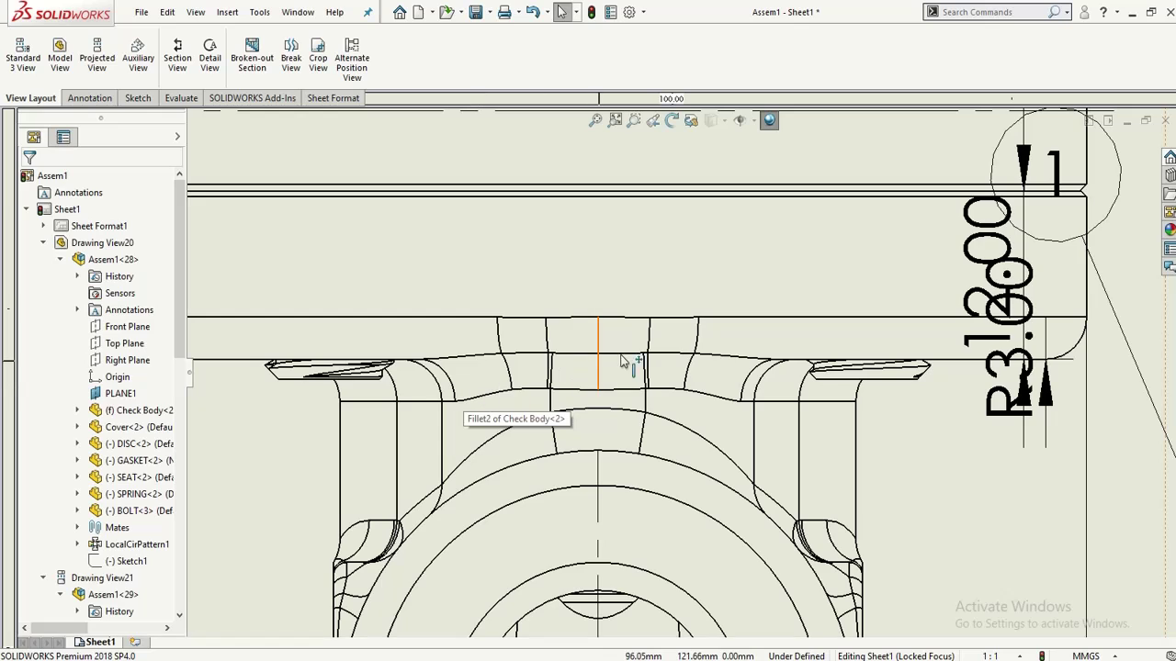
Step: Hide the vertical centre edge and the short Check Body fillet edges right of it, just beneath the flange in the front view
left_click(444, 343)
left_click(443, 340)
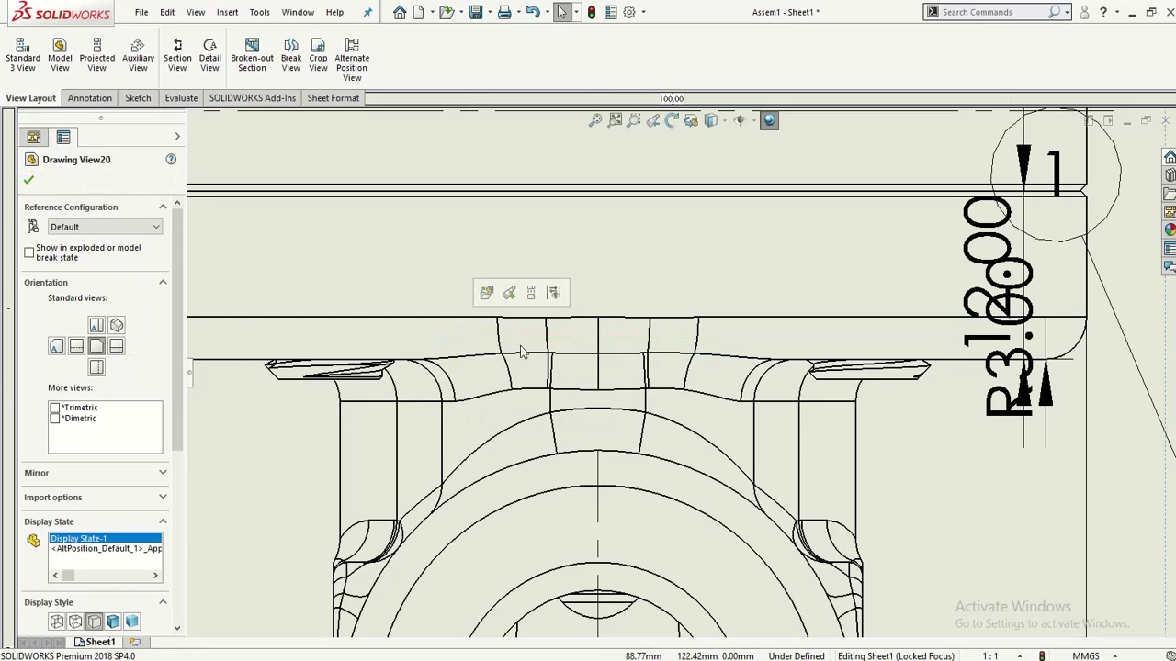
left_click(485, 333)
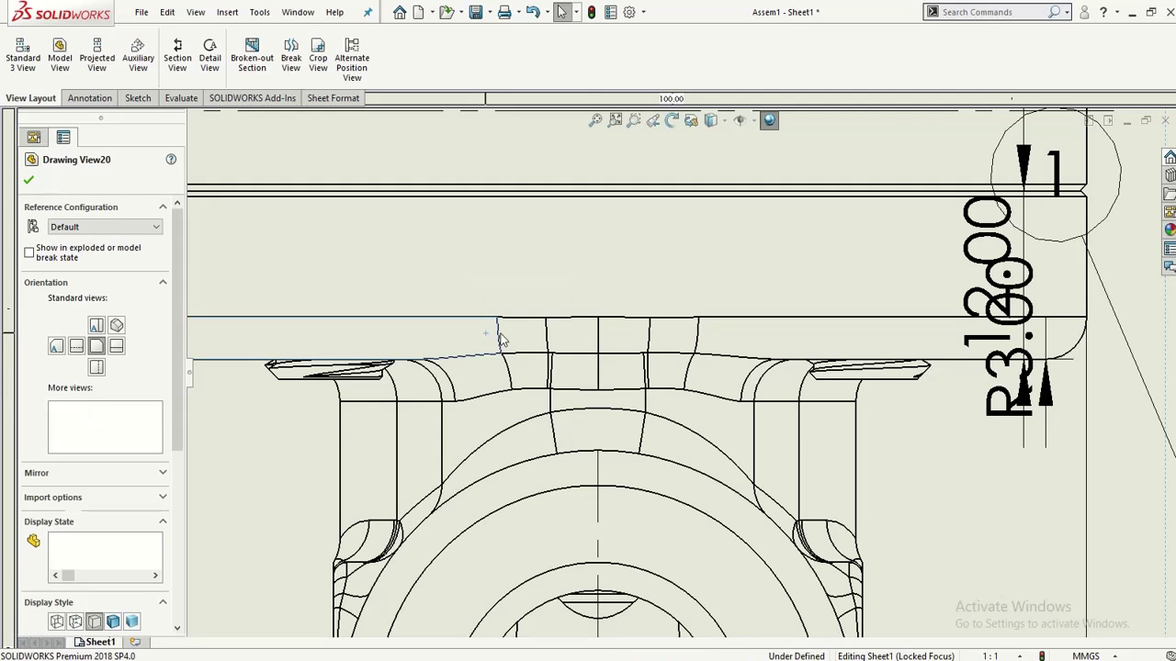
left_click(591, 346)
scroll(590, 347, "up", 6)
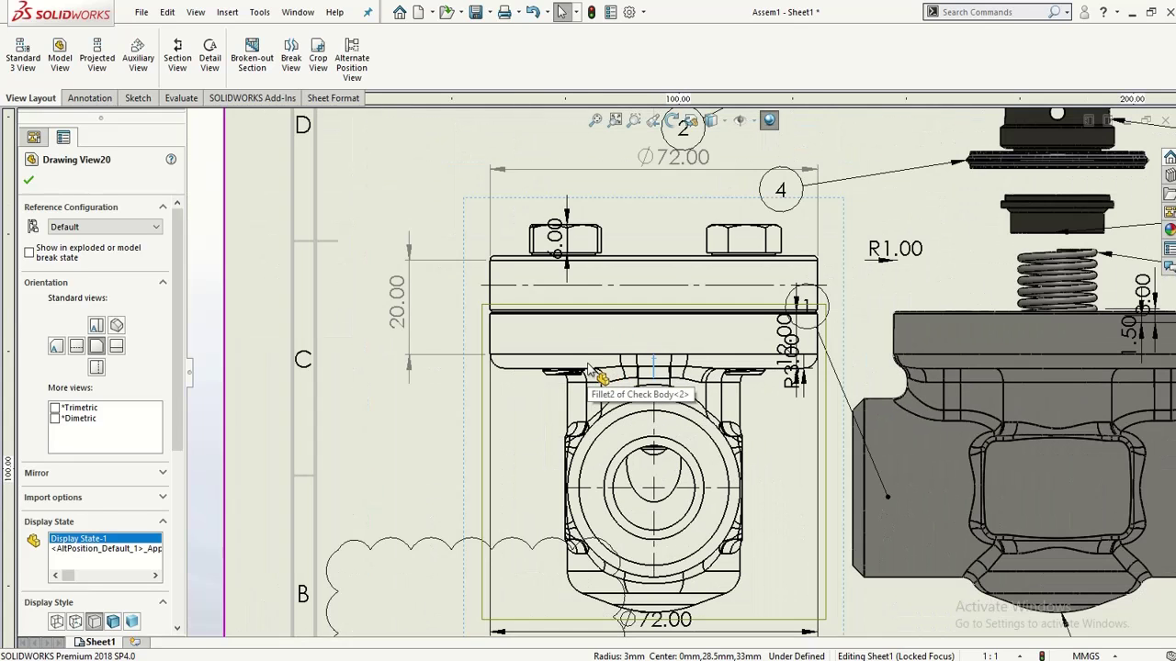
scroll(587, 365, "down", 5)
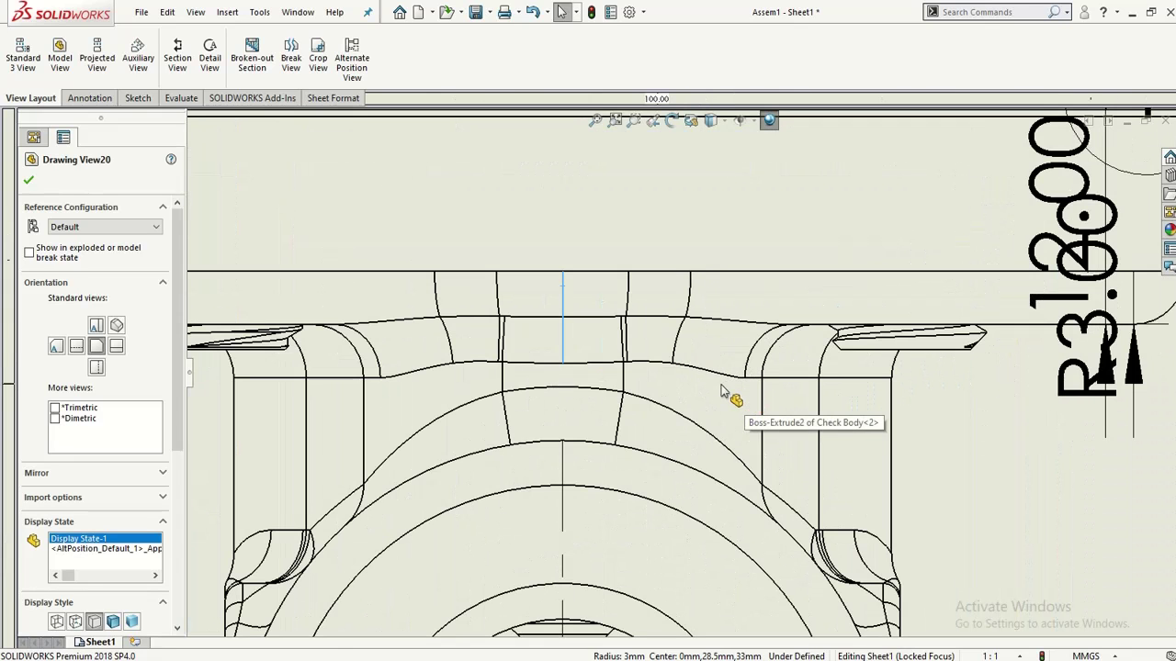
left_click(690, 297, "ctrl")
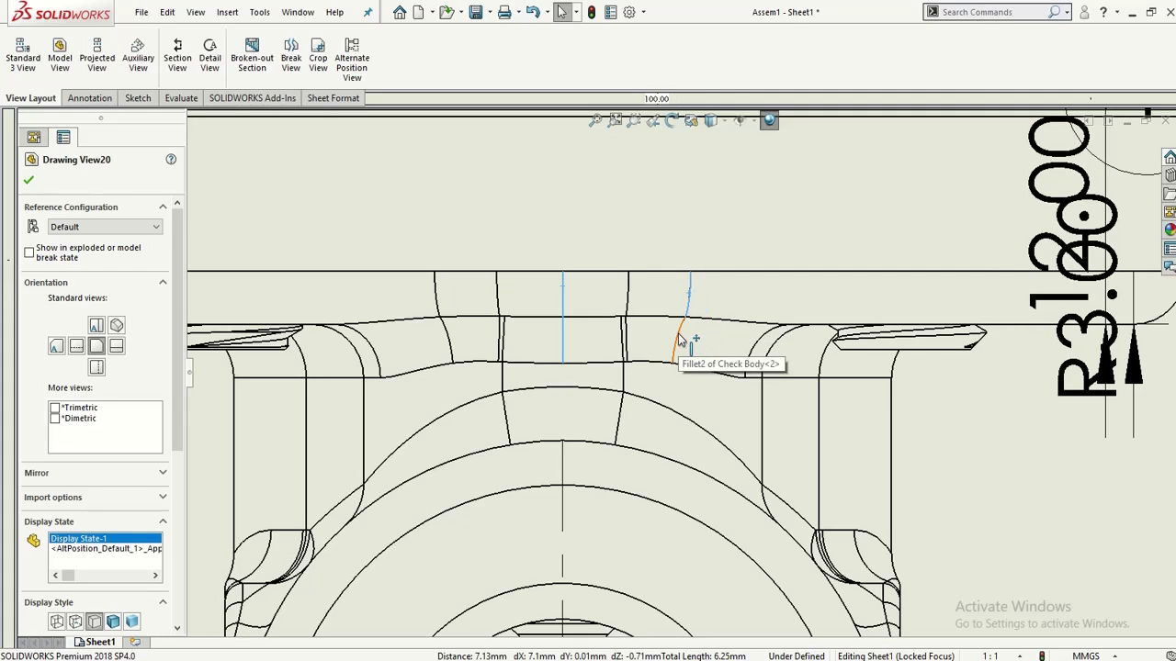
left_click(680, 340, "ctrl")
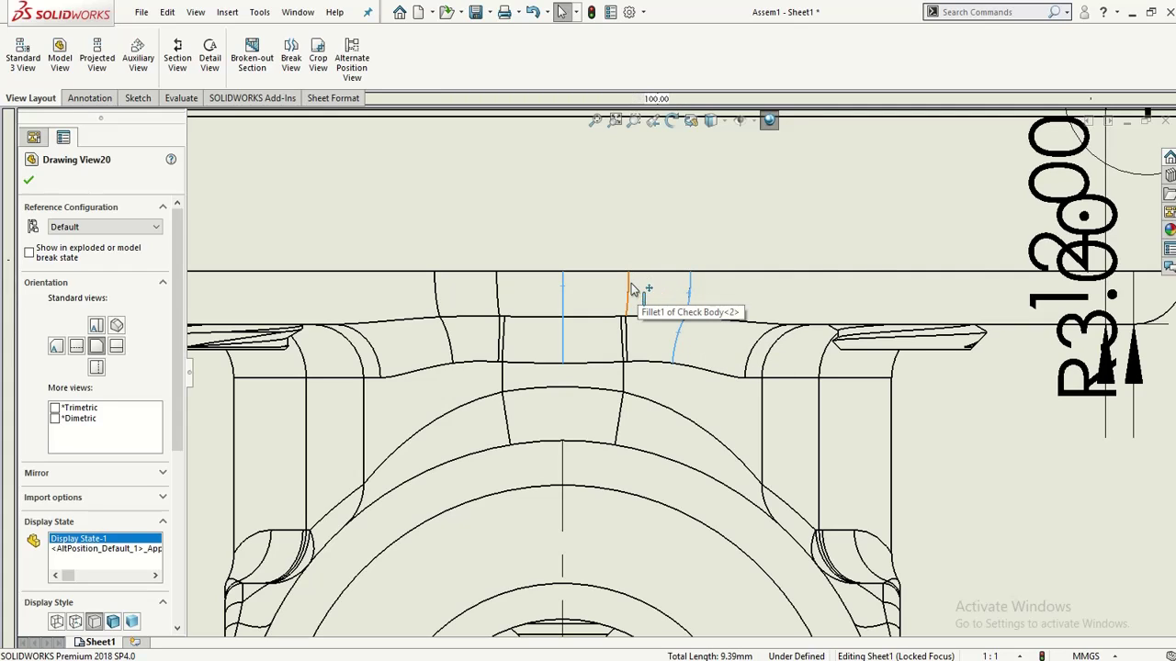
left_click(631, 292, "ctrl")
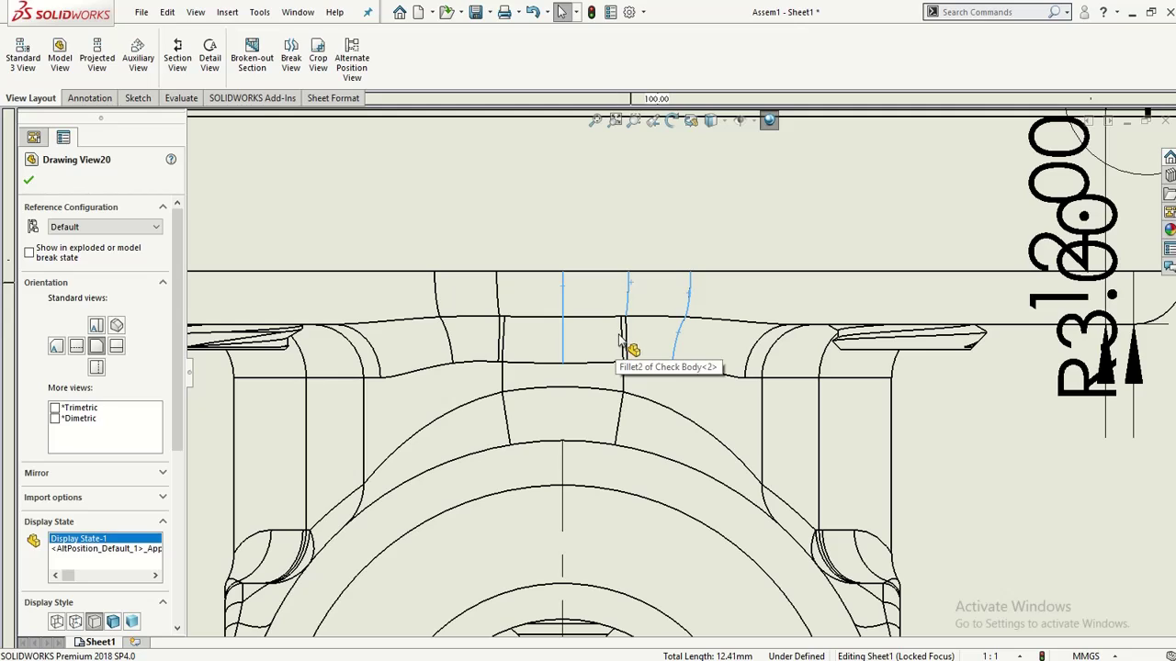
left_click(620, 336, "ctrl")
left_click(623, 340, "ctrl")
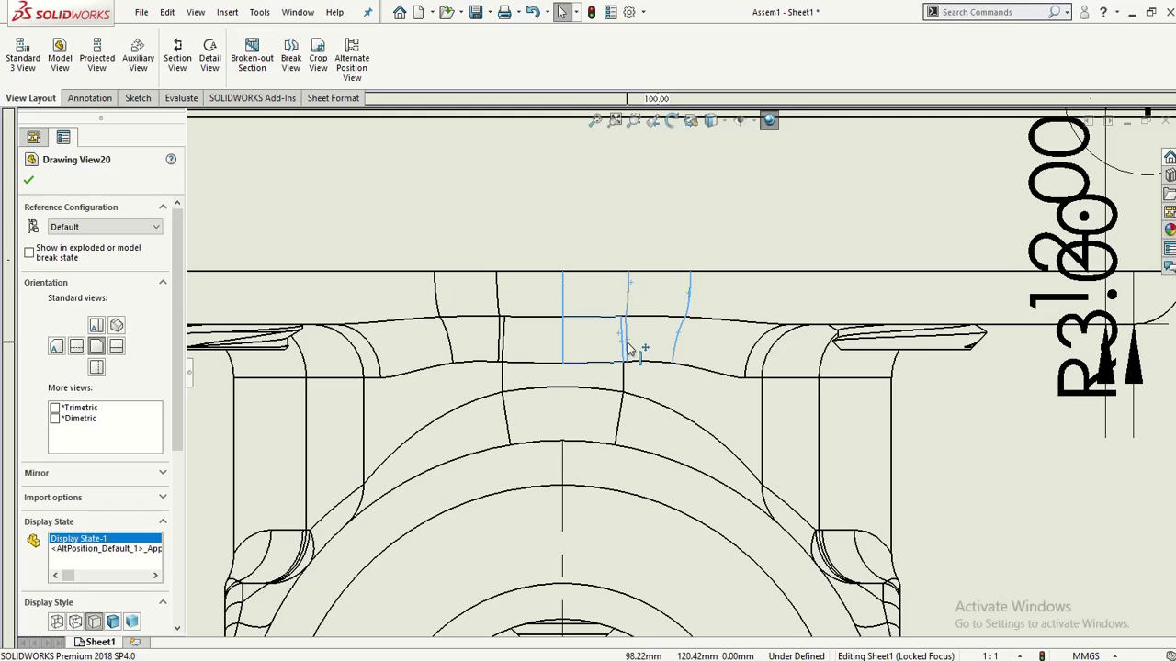
right_click(629, 348)
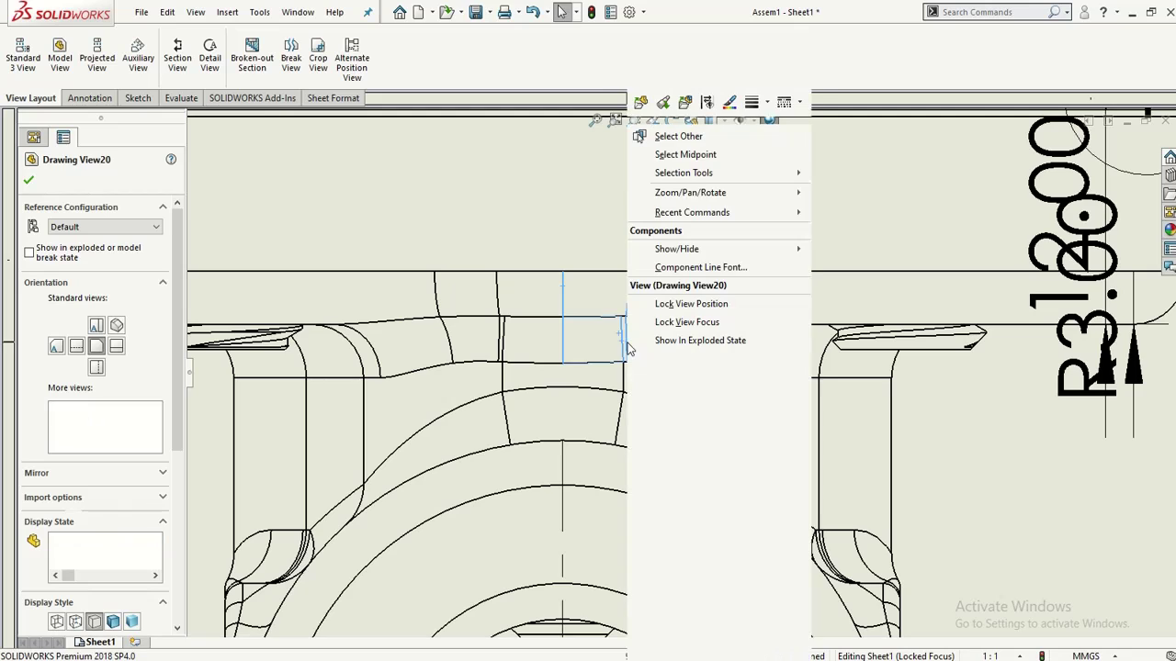
left_click(706, 103)
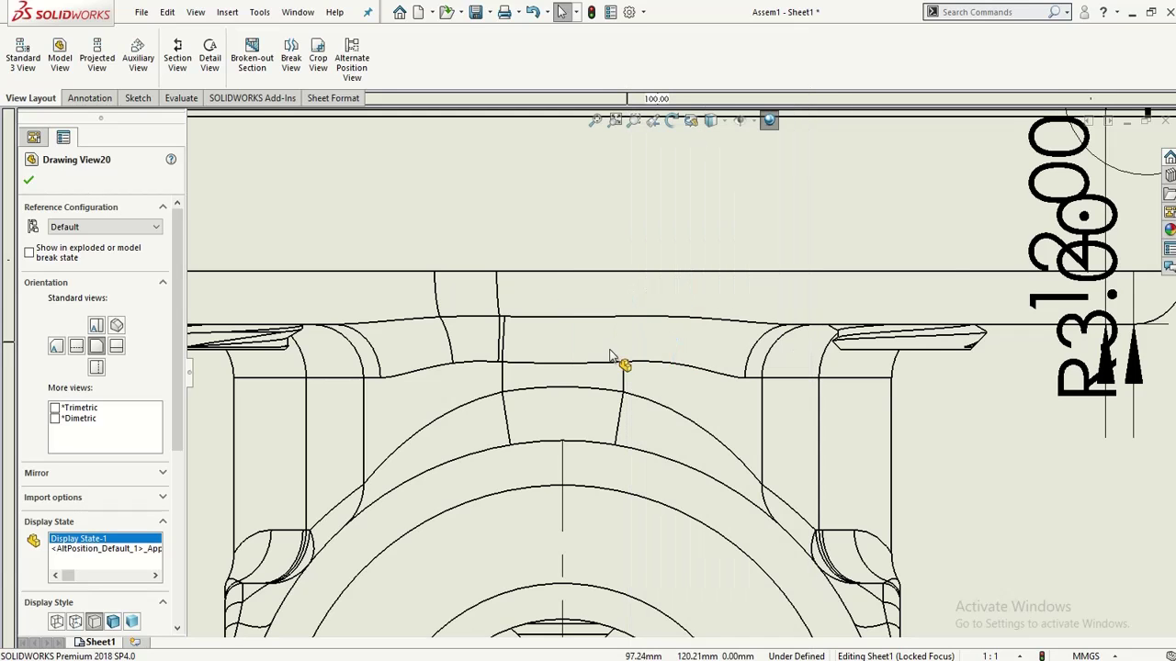
Step: Close the Check Valve drawing and return to the Assem1 assembly model
scroll(610, 359, "up", 5)
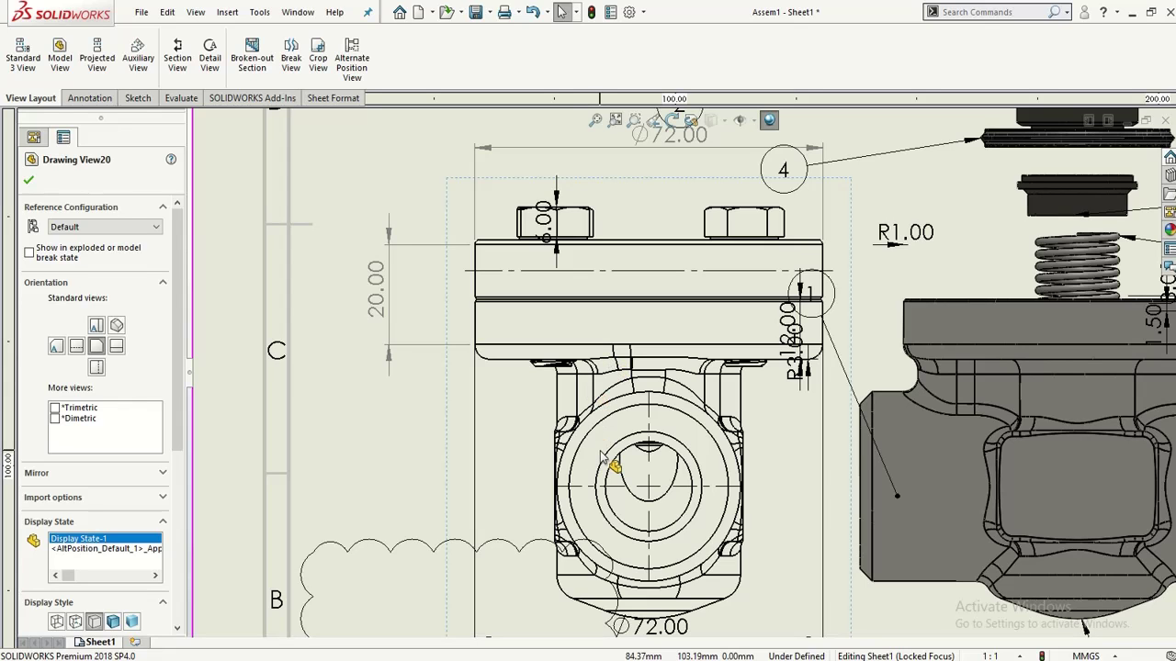
scroll(602, 456, "up", 6)
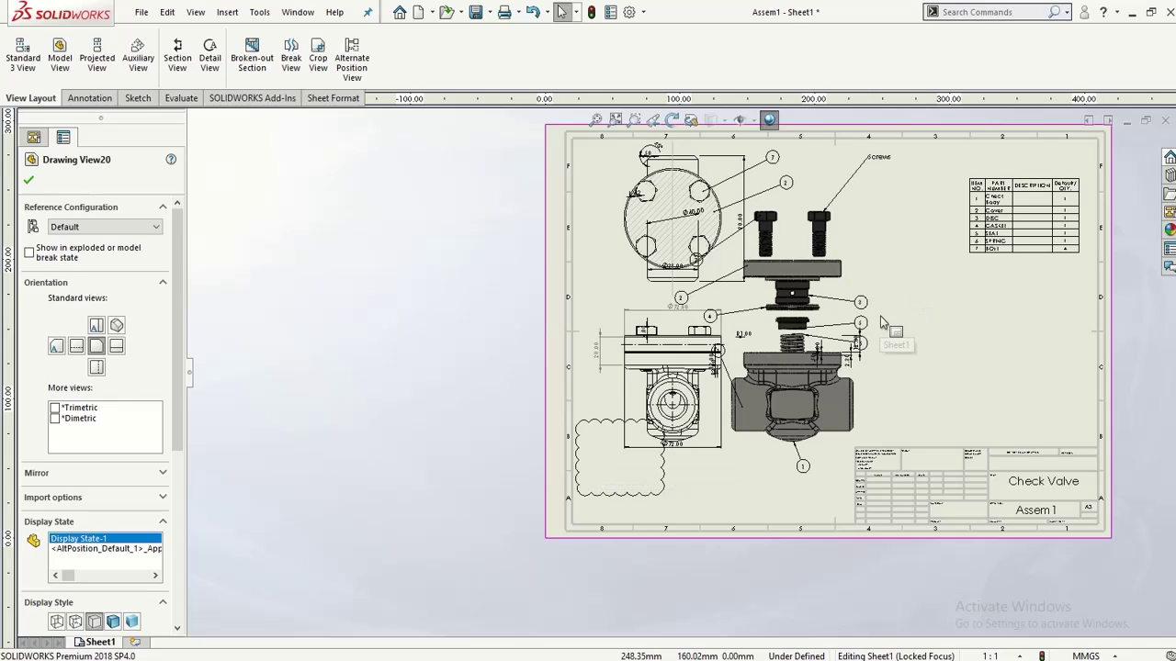
scroll(967, 343, "up", 2)
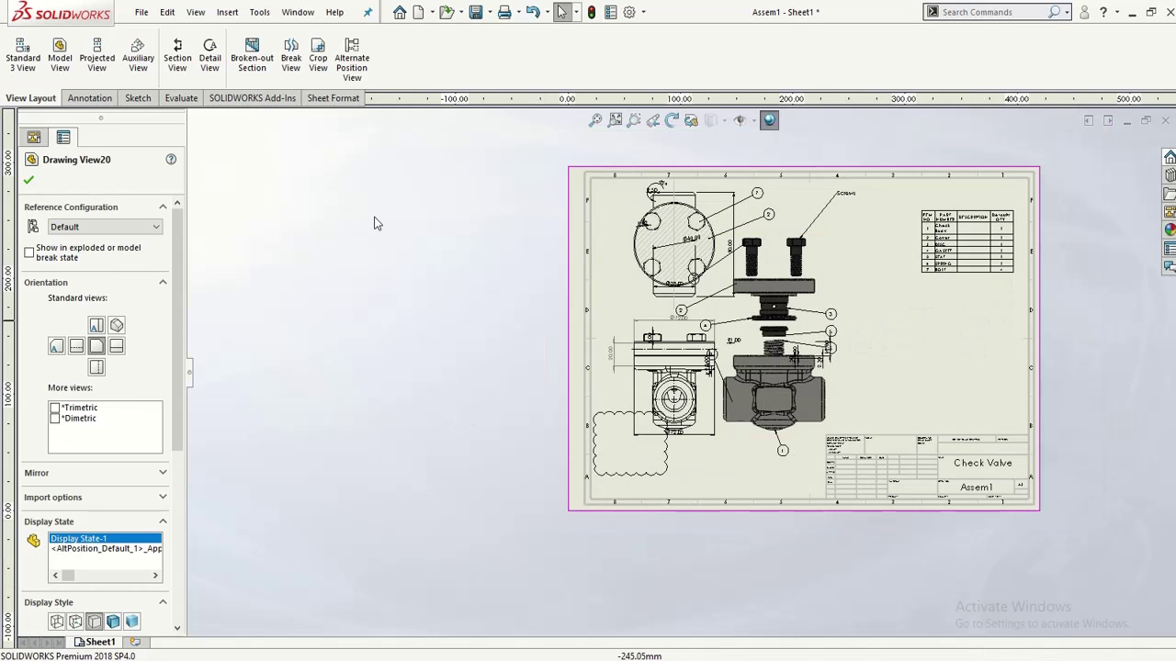
left_click(1165, 121)
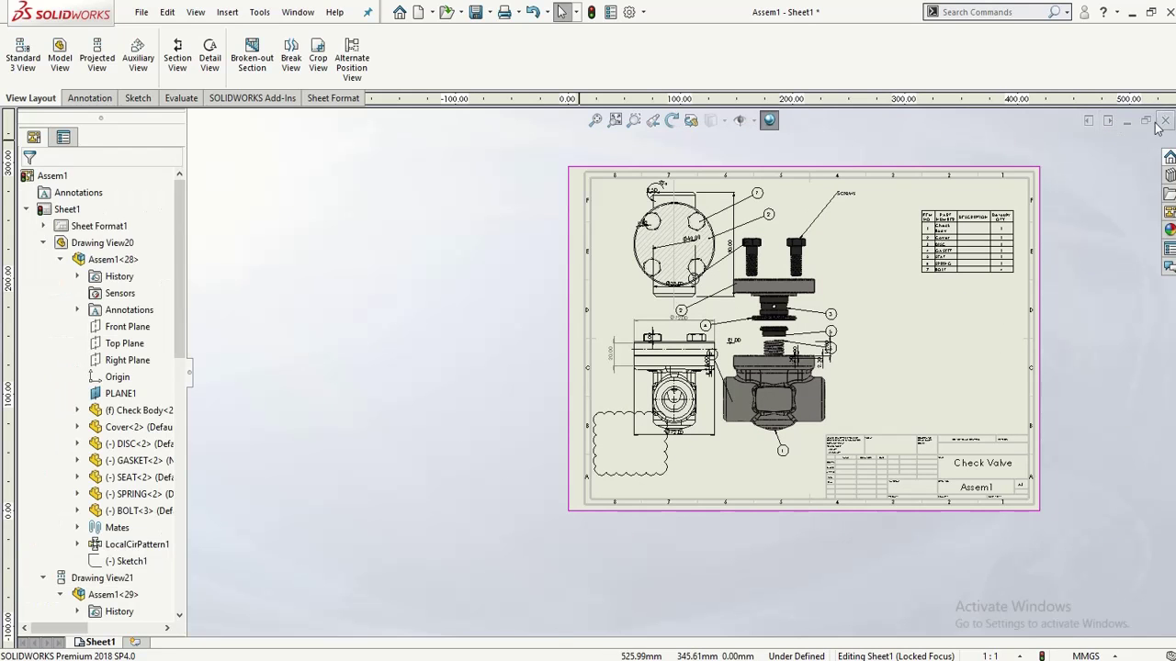
left_click(369, 260)
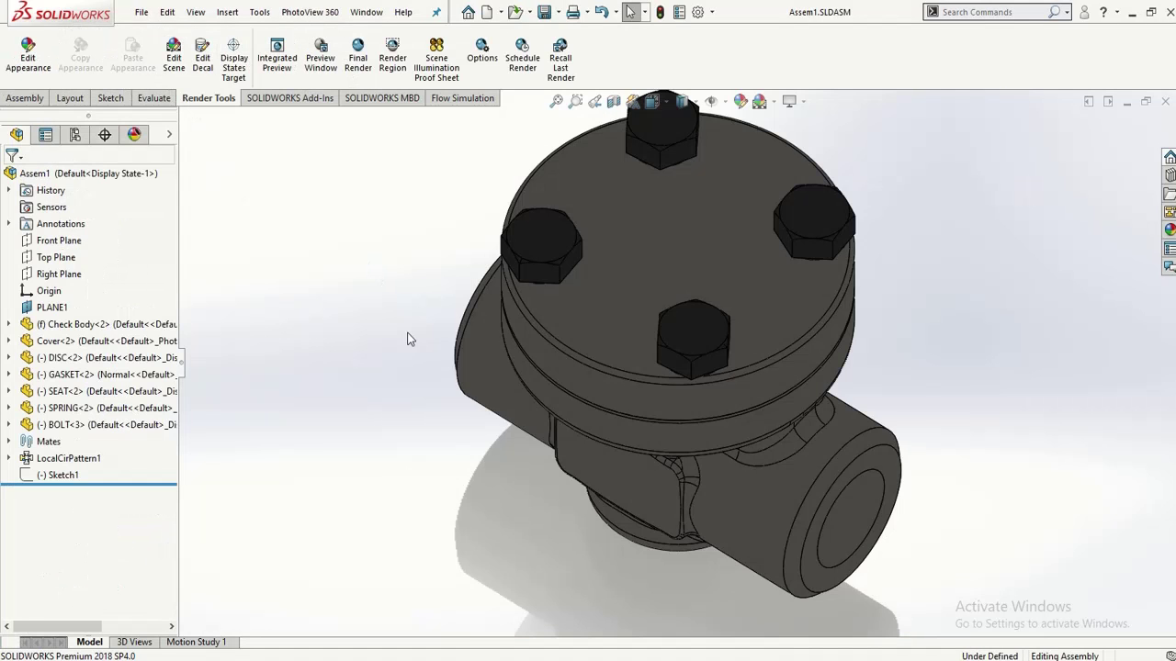
middle_click_drag(459, 413, 494, 349)
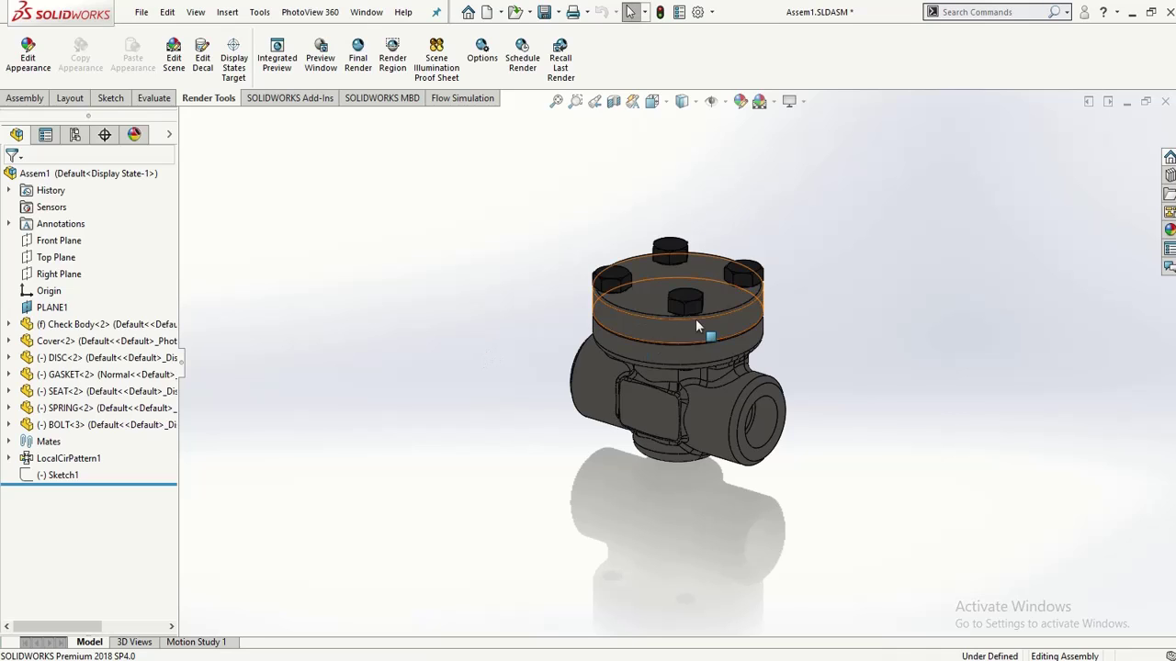
scroll(757, 255, "down", 1)
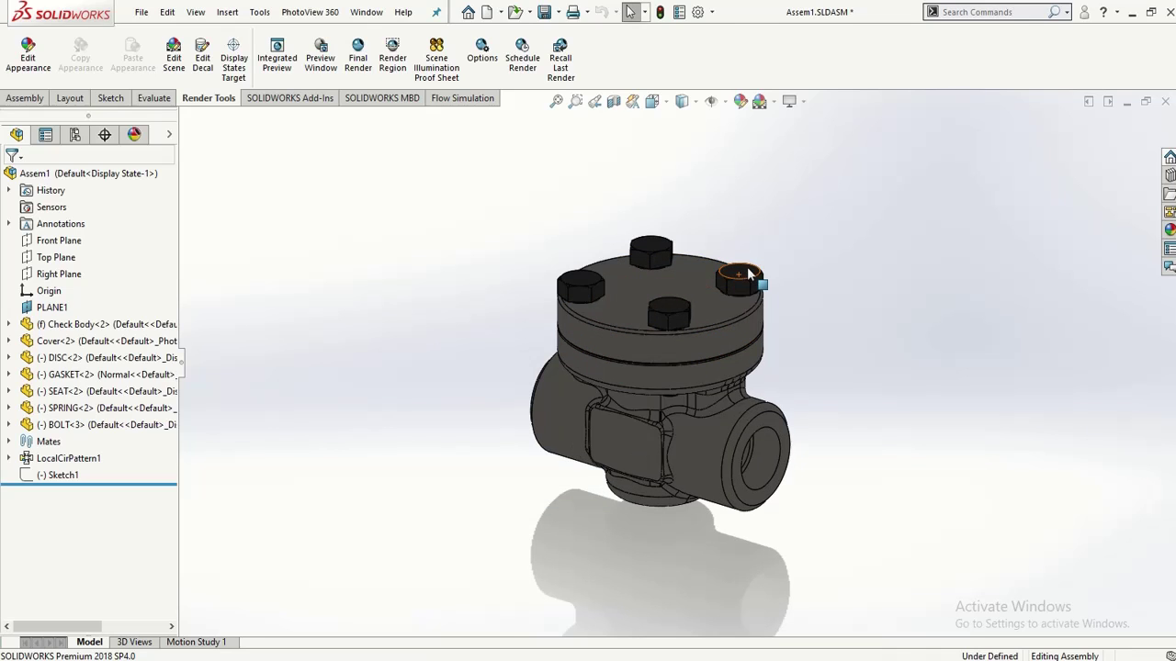
Step: Start saving the assembly under a new location, choosing the folder NFC > Fall 2020 Engg > ME-323L Machine Design and CAD-II Lab > Week-06
left_click(142, 12)
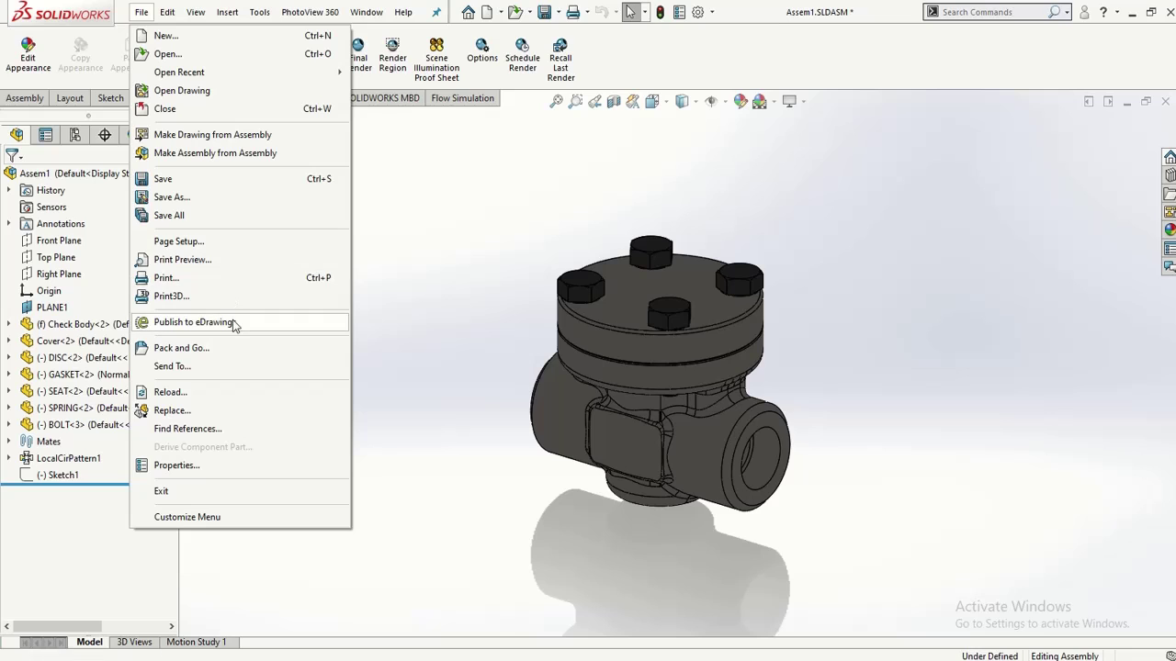
left_click(218, 199)
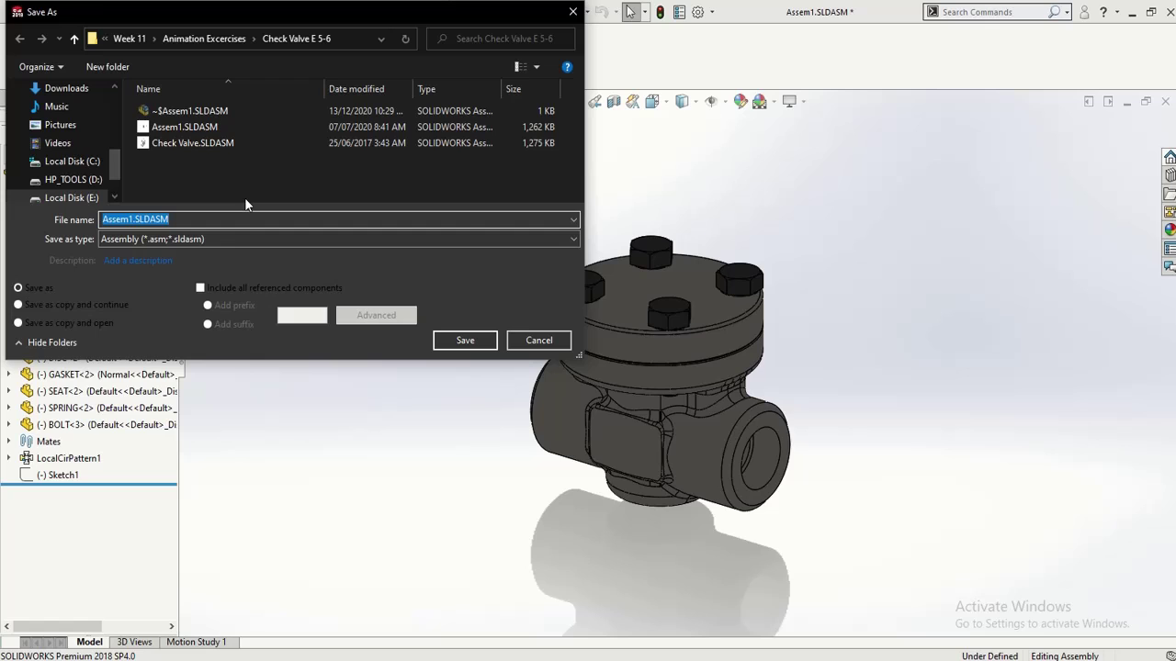
left_click(78, 40)
left_click(78, 41)
left_click(79, 41)
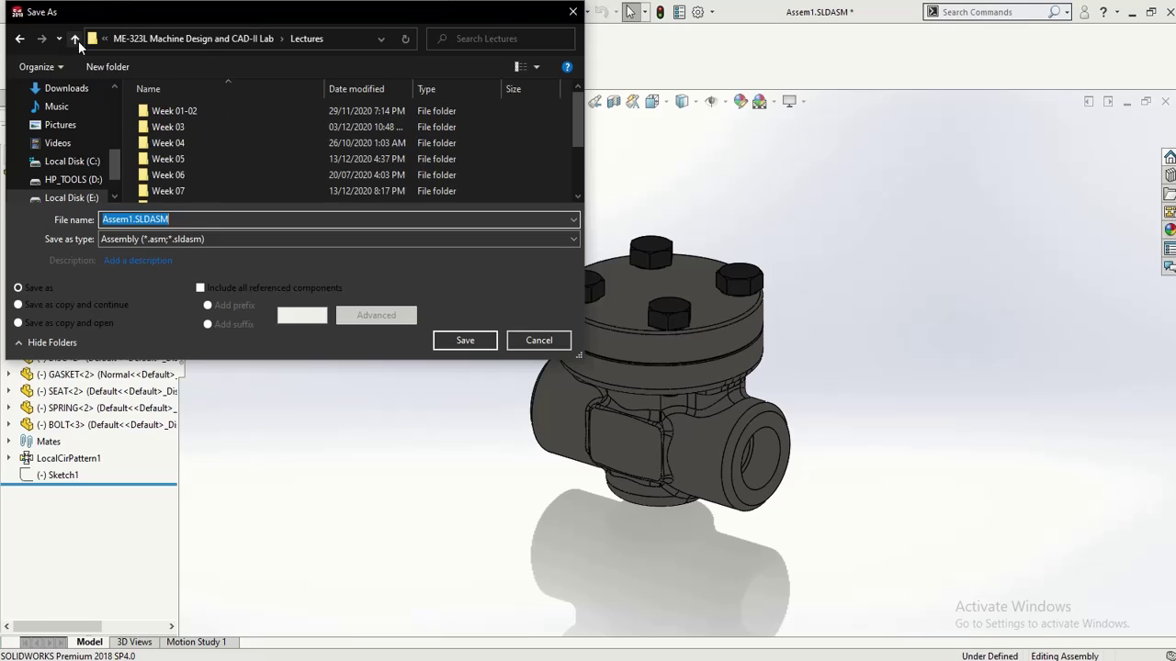
left_click(74, 38)
left_click(74, 39)
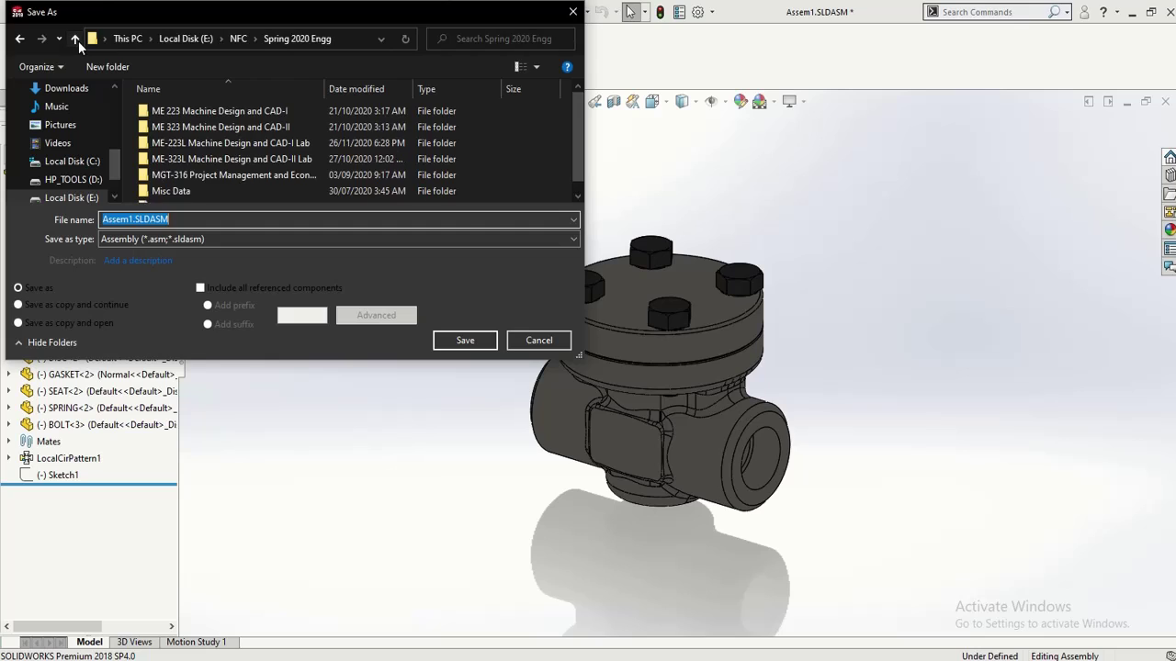
left_click(76, 39)
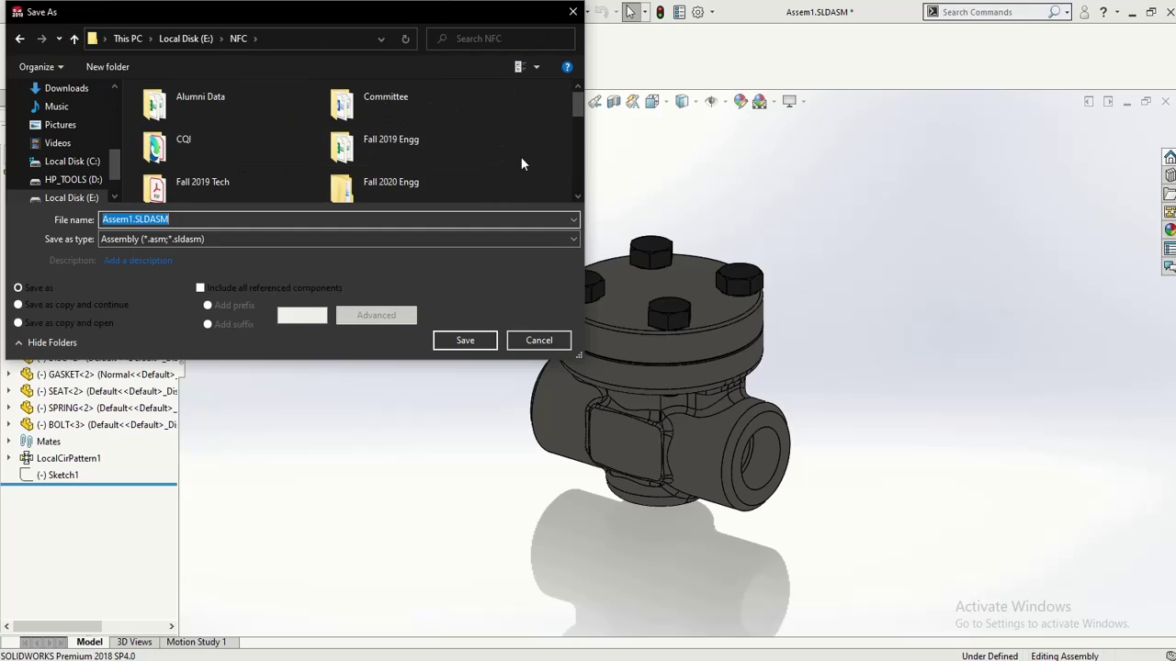
double_click(385, 183)
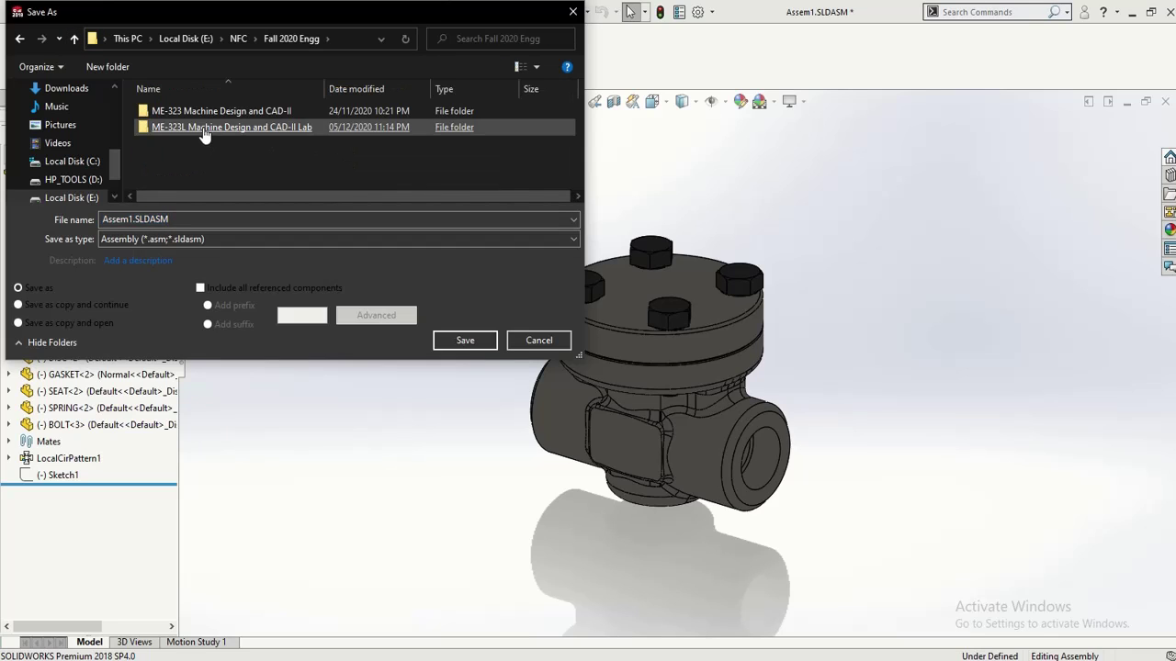
double_click(202, 125)
left_click(196, 188)
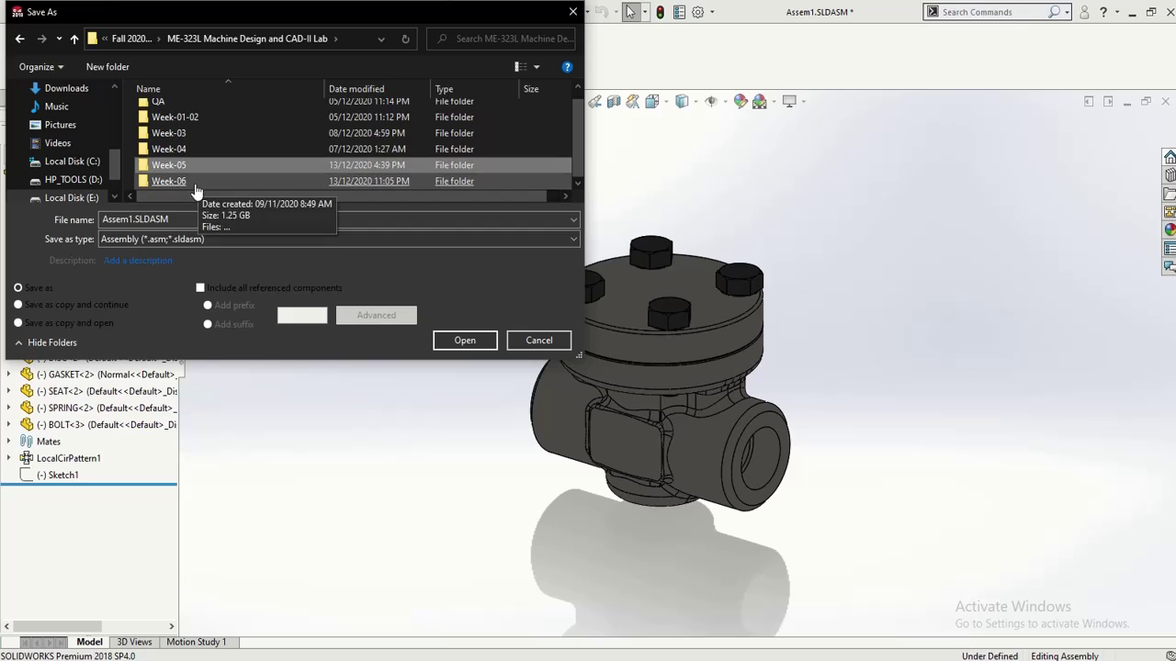
key("Return")
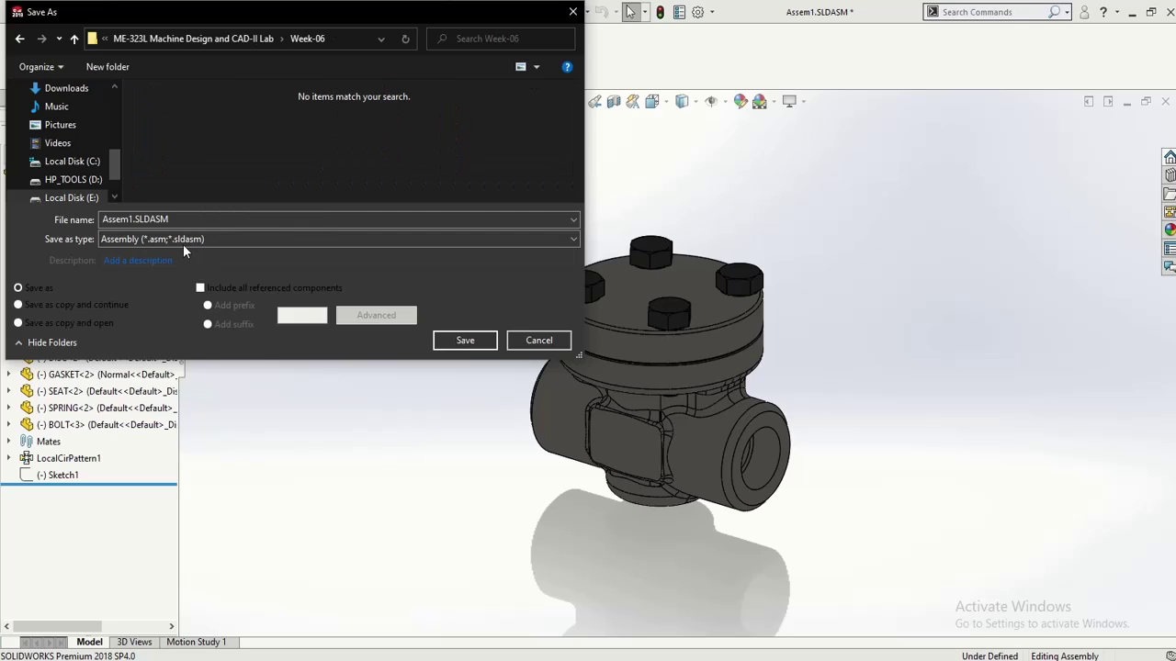
Step: Save the assembly as Assem1.PDF in Adobe Portable Document Format with the 3D PDF option enabled
left_click(184, 218)
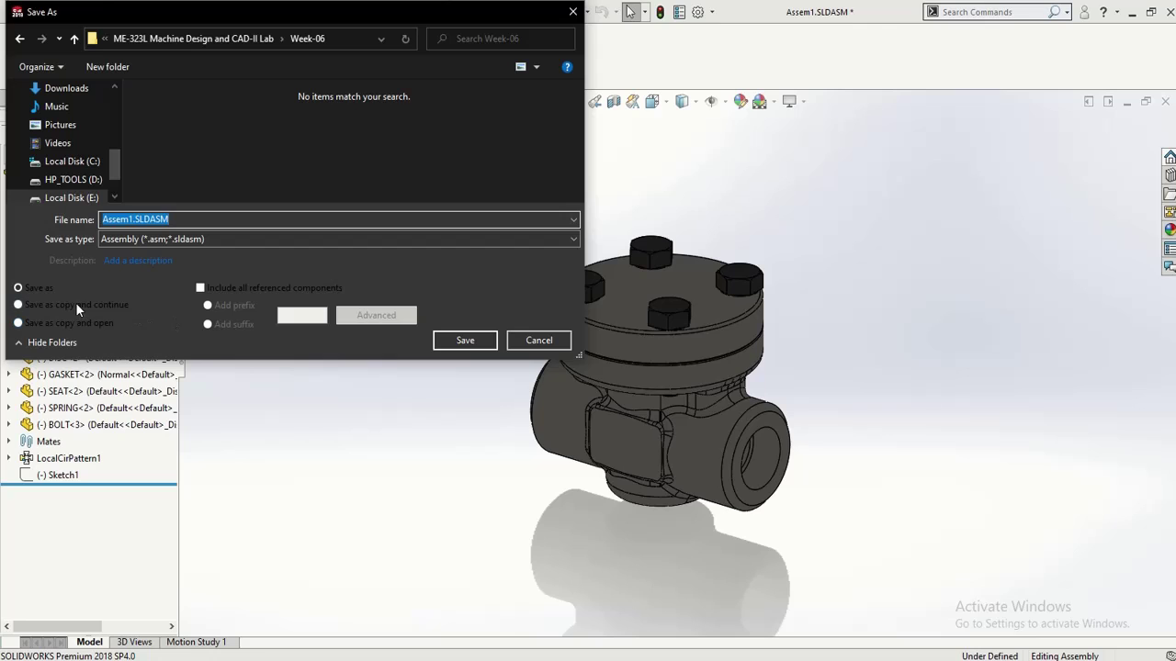
left_click(118, 239)
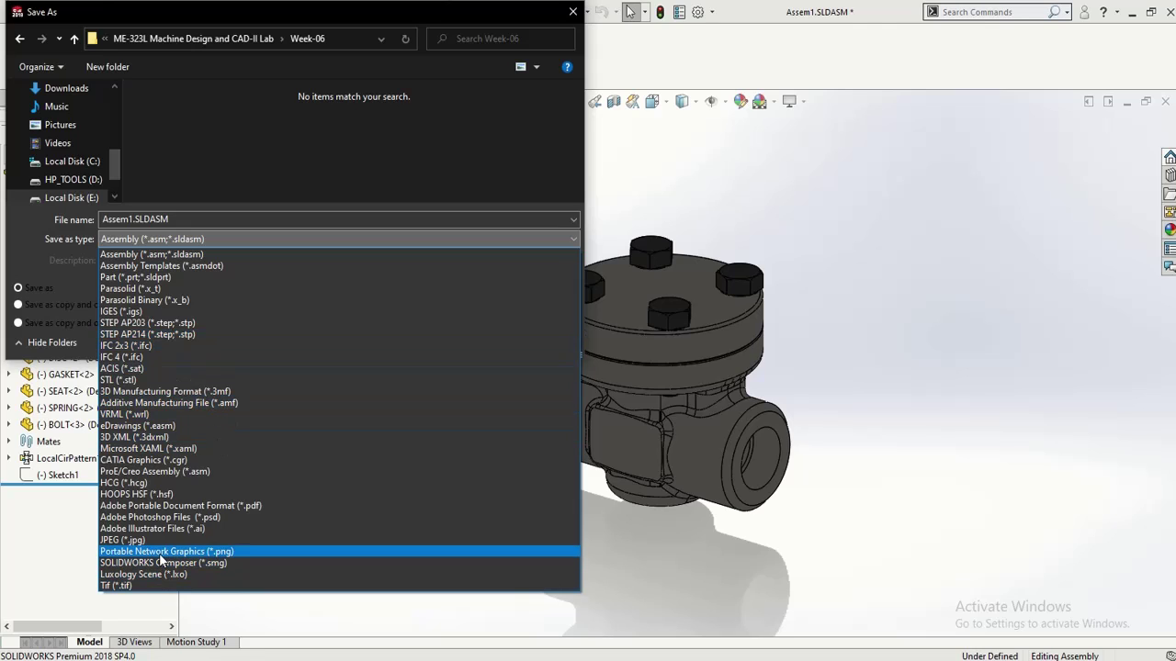
left_click(153, 506)
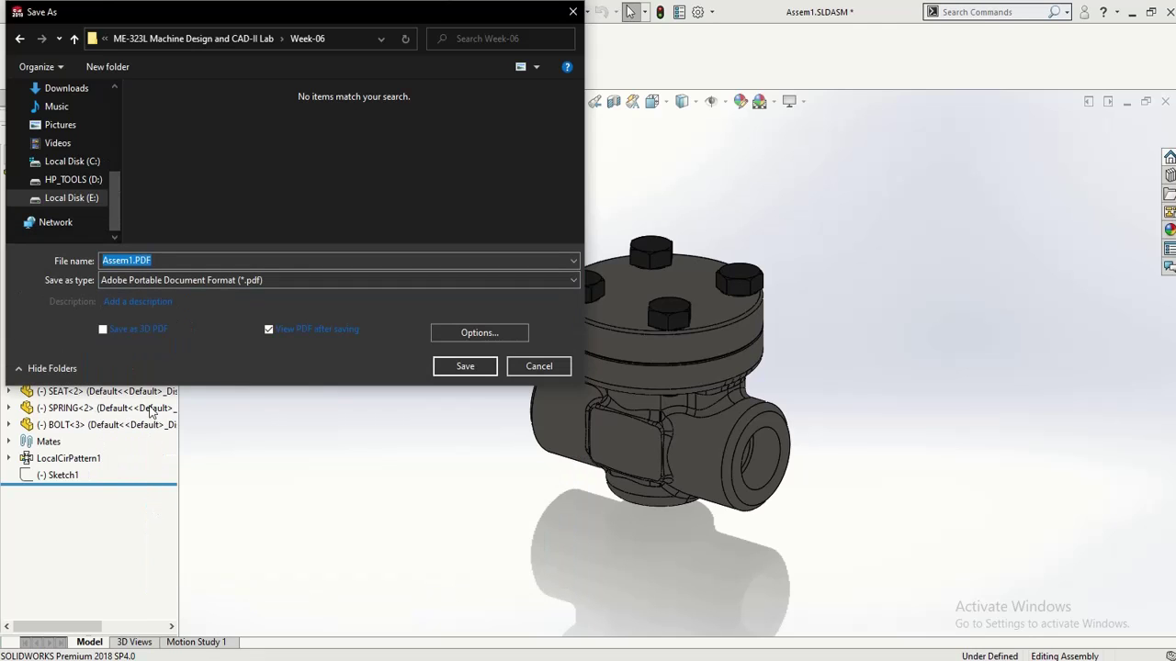
left_click(104, 329)
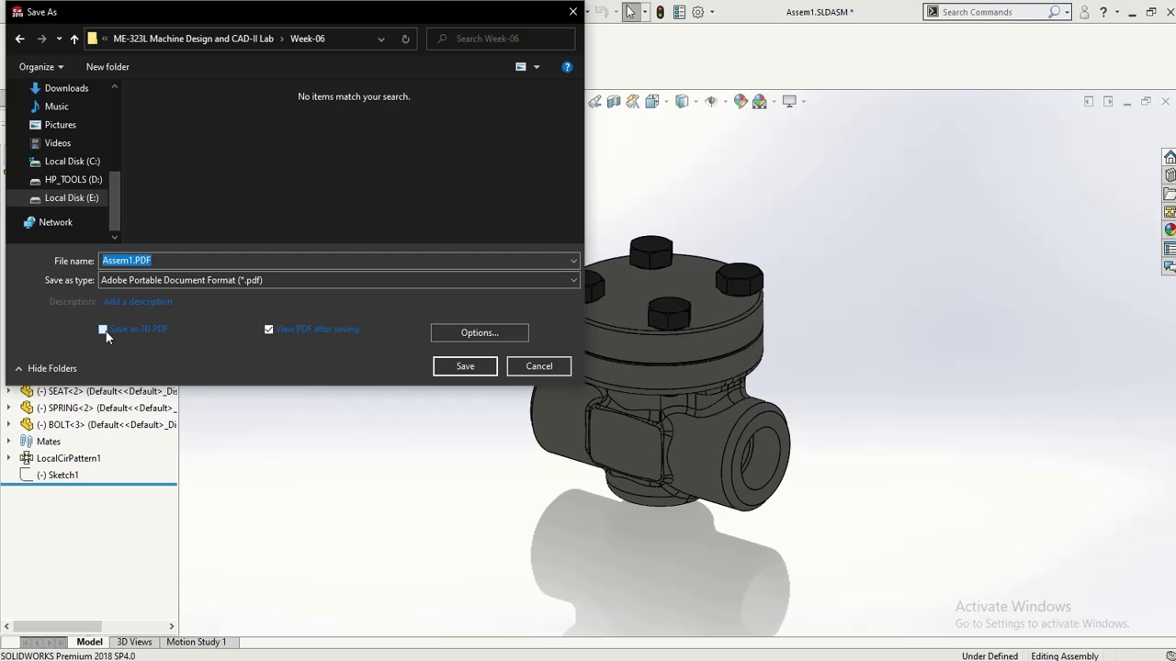
left_click(464, 366)
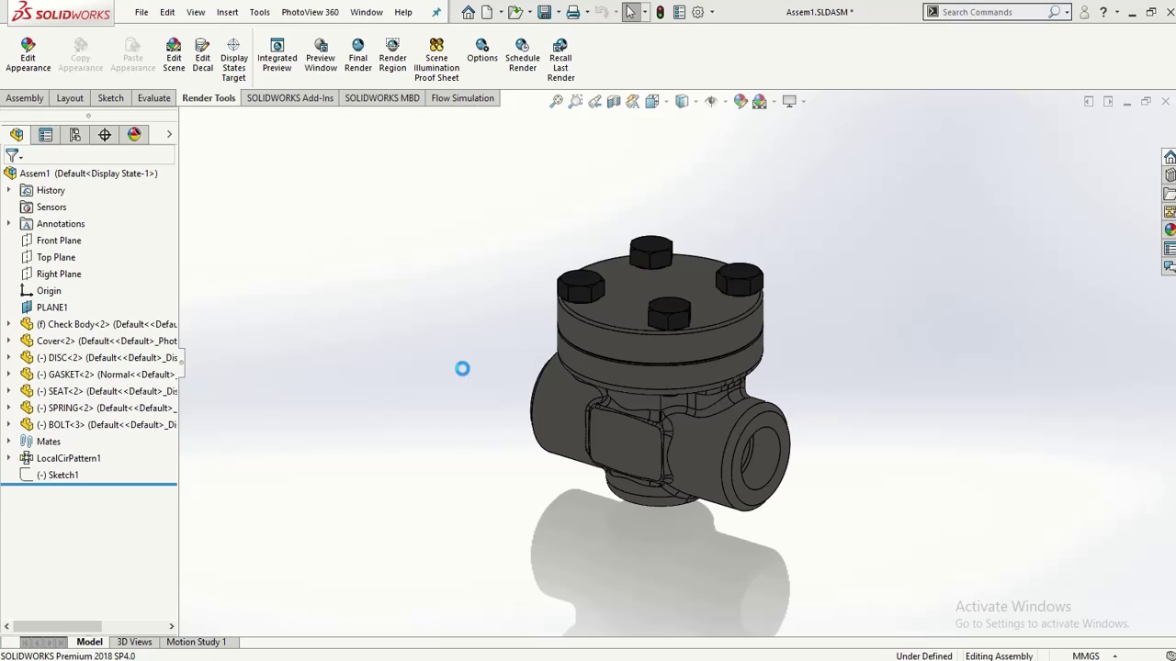
Step: Switch to Assem1.PDF in Adobe Acrobat Reader, collapse the tools pane and always trust the document to enable its 3D content
scroll(462, 369, "down", 2)
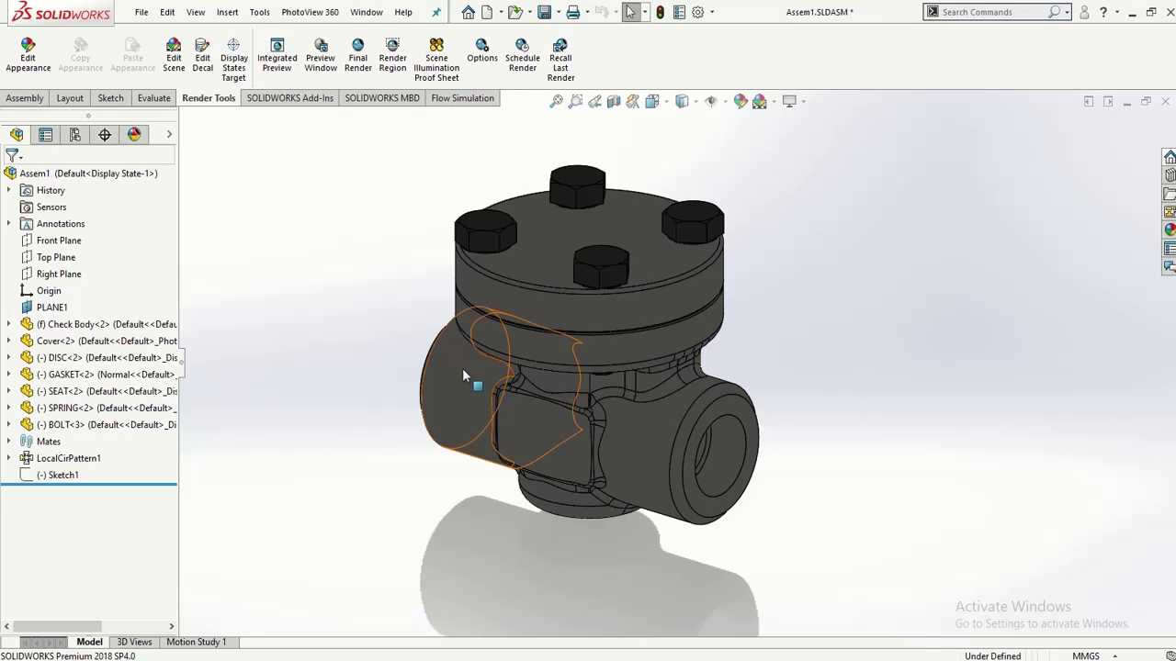
scroll(463, 369, "up", 2)
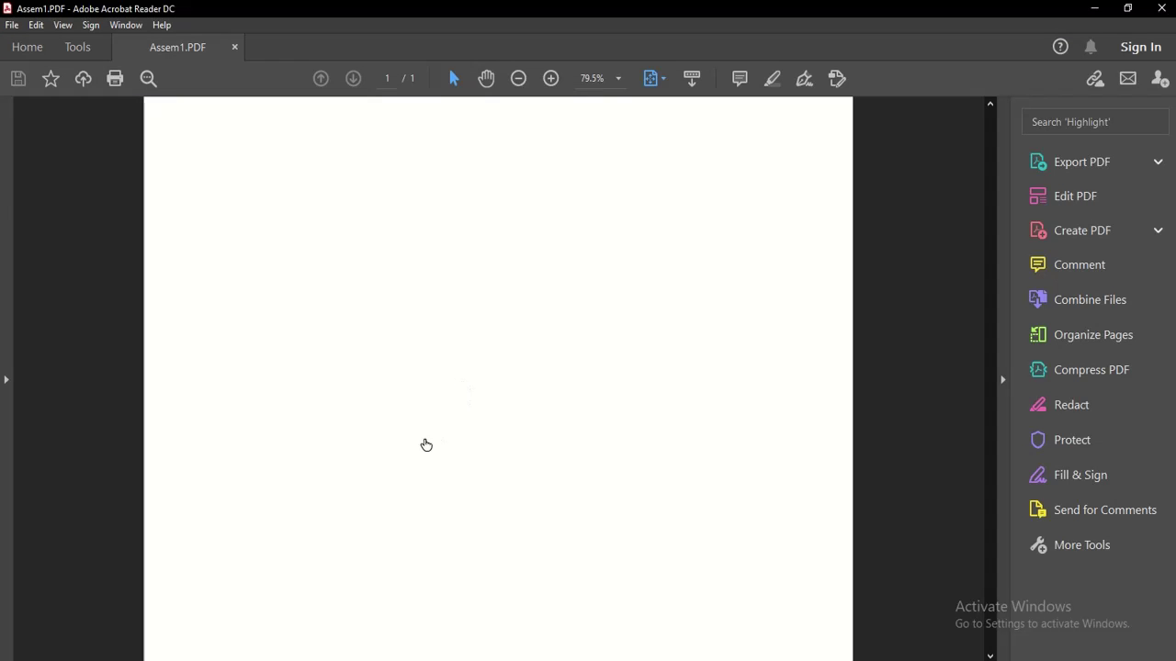
left_click(1006, 357)
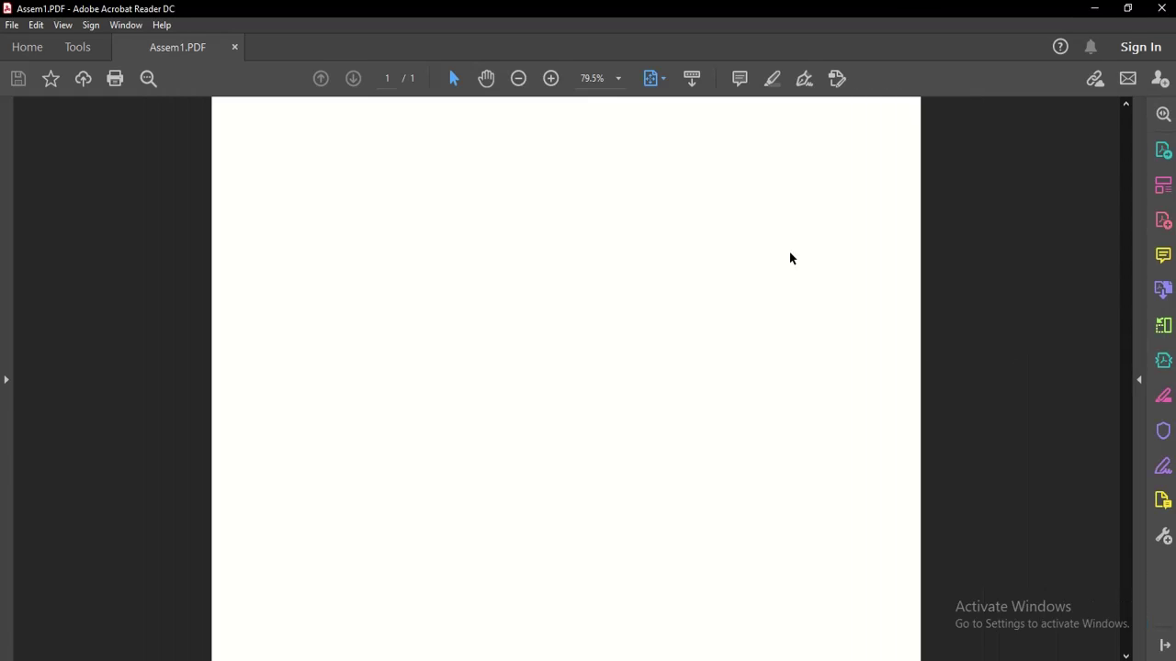
left_click(1022, 111)
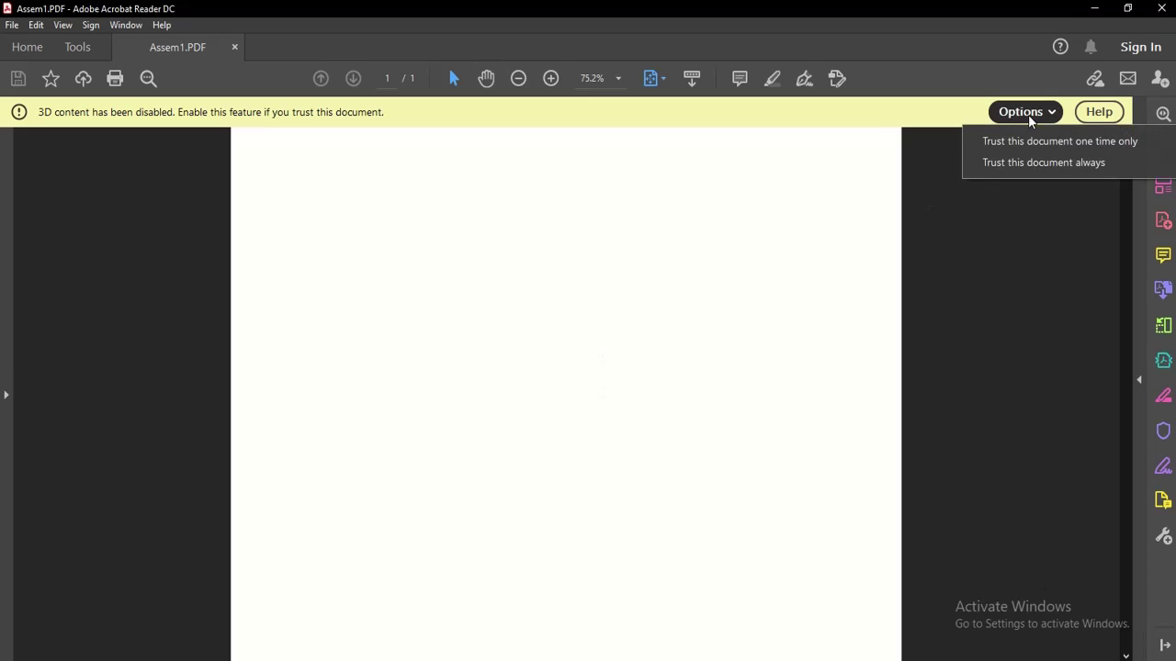
left_click(1036, 162)
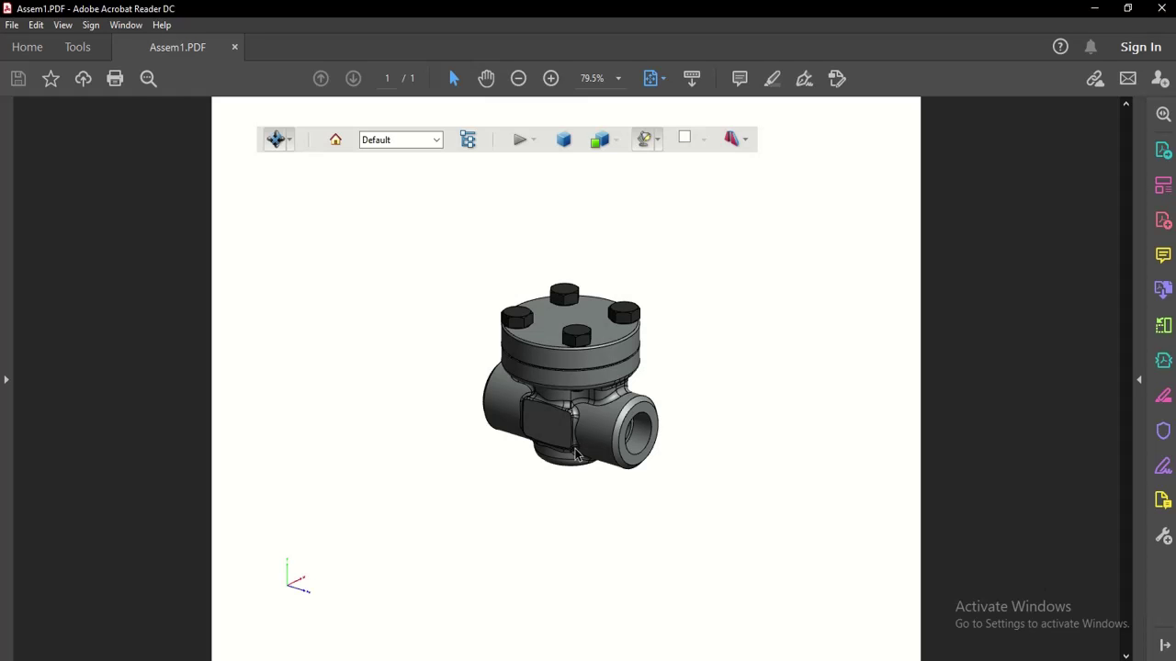
Step: Switch the 3D valve model's view from Default to Views and examine the valve from a lower side angle
left_click(418, 140)
left_click(418, 158)
left_click_drag(544, 350, 551, 305)
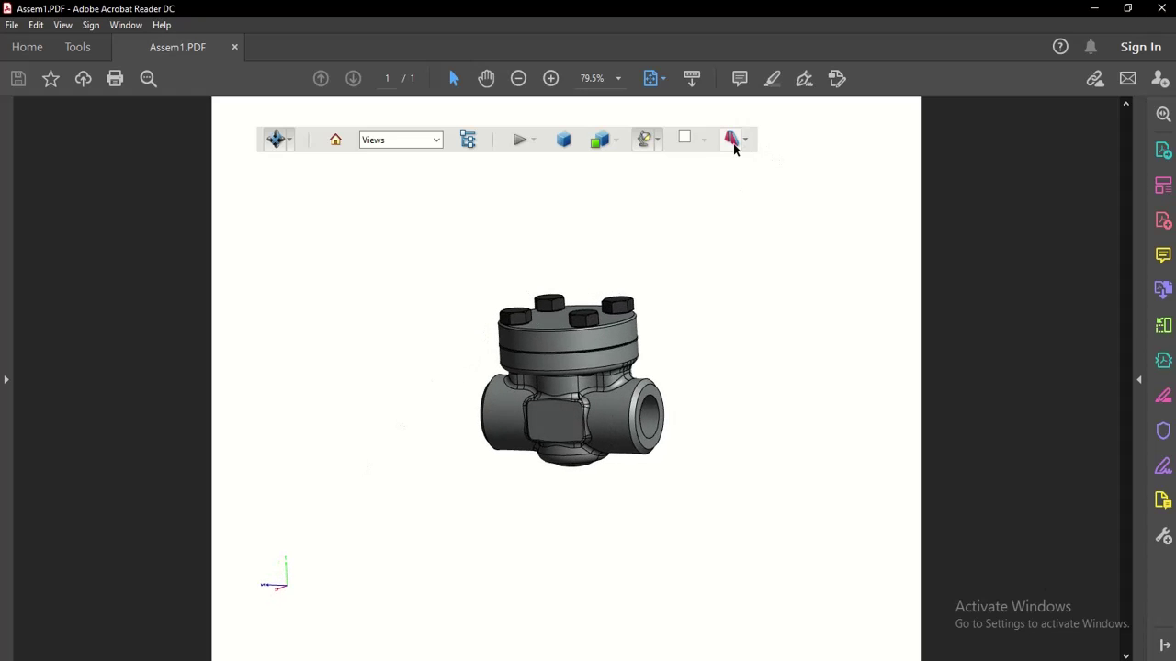
Step: Turn on the cross section of the 3D valve model and examine the spring, disc and seat inside from several angles
left_click(732, 140)
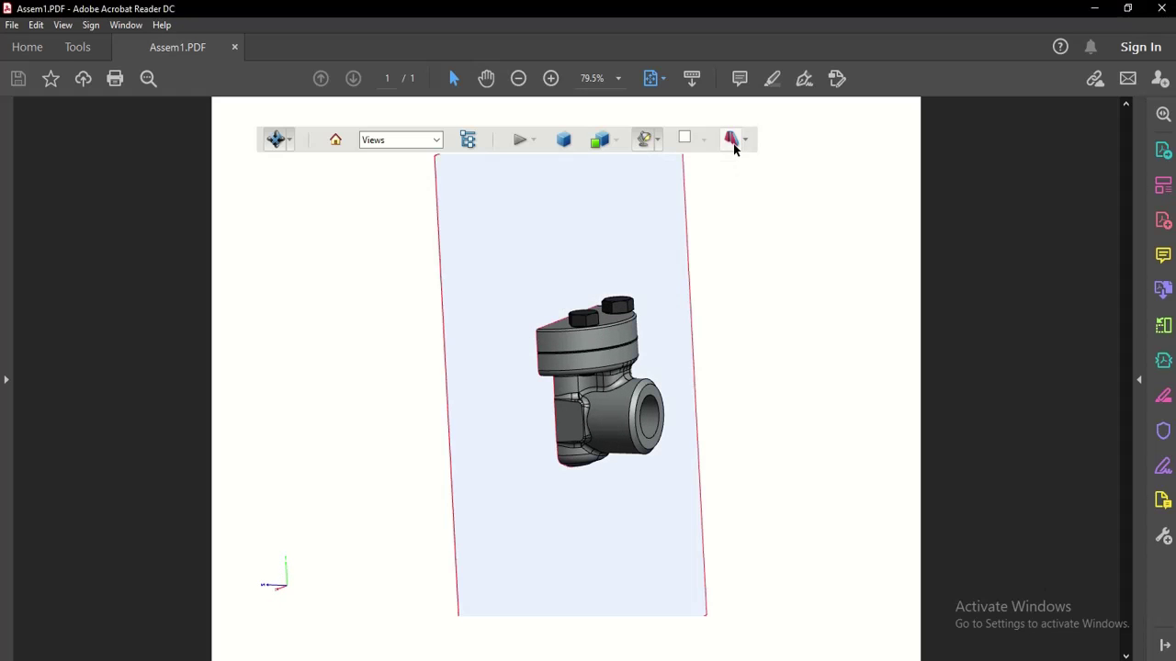
left_click_drag(662, 355, 575, 424)
scroll(566, 354, "down", 5)
scroll(574, 378, "up", 4)
scroll(576, 384, "up", 8)
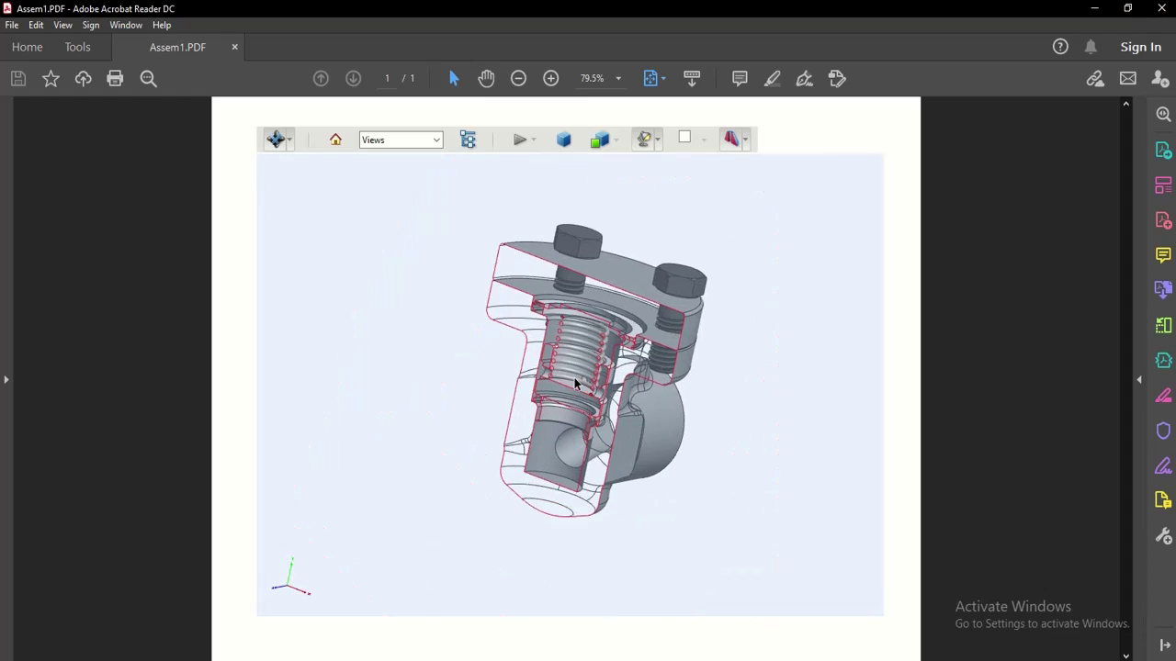
scroll(614, 360, "down", 5)
left_click_drag(611, 272, 508, 290)
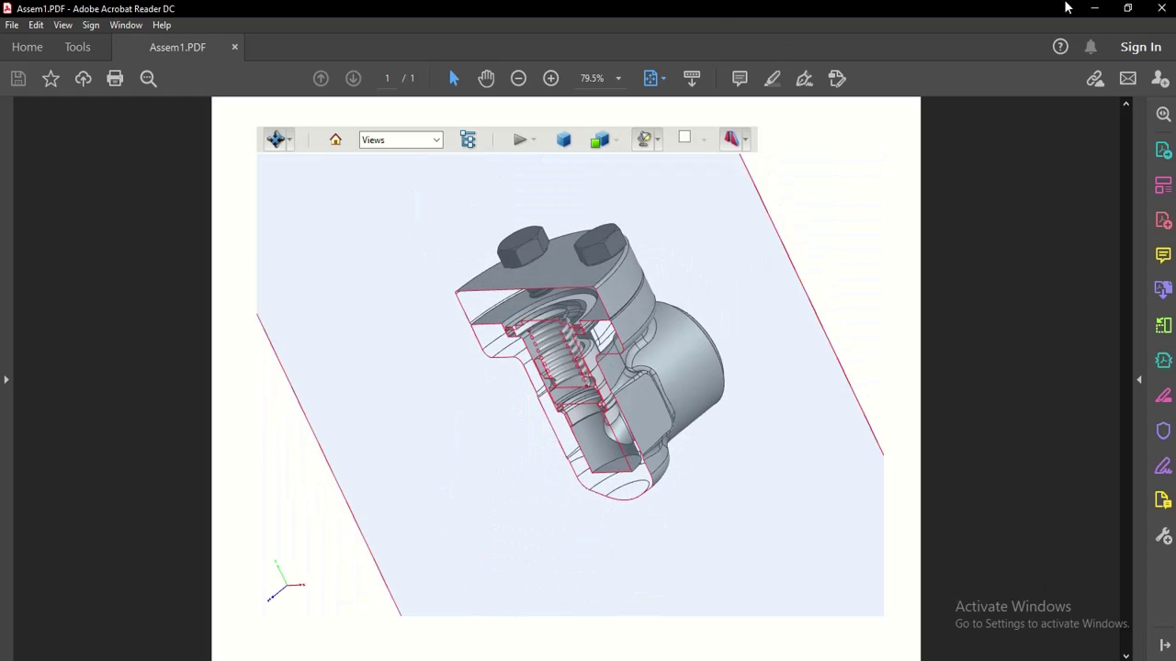
Step: Close Adobe Acrobat Reader and return to the Assem1 assembly in SOLIDWORKS
left_click(1159, 8)
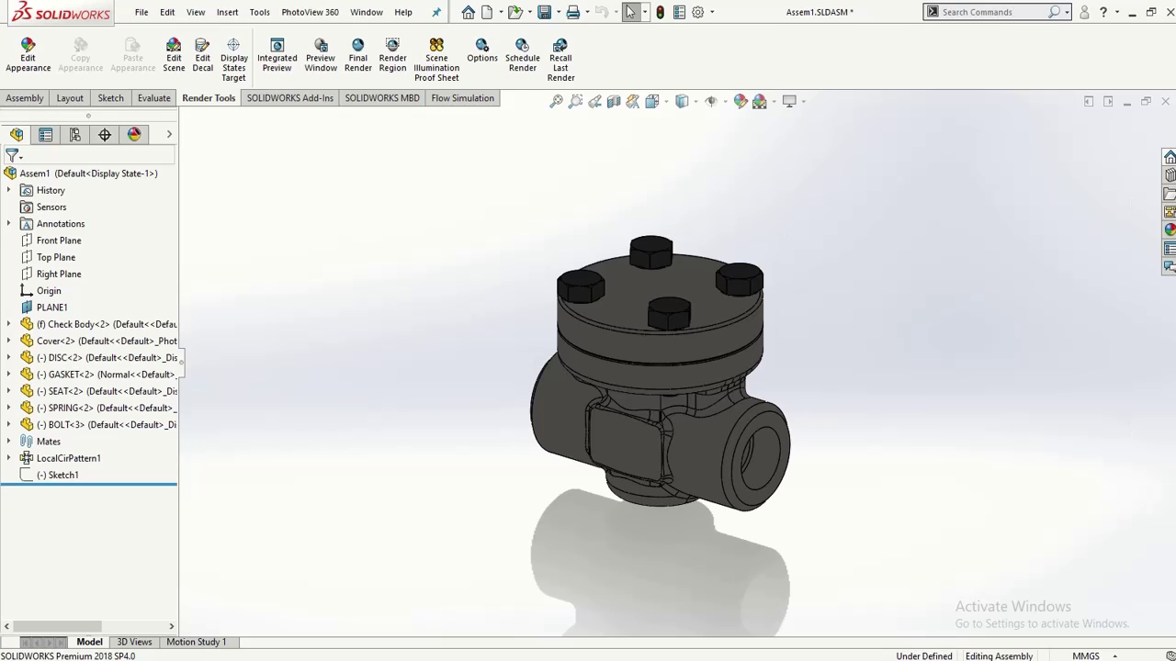
mouse_move(456, 8)
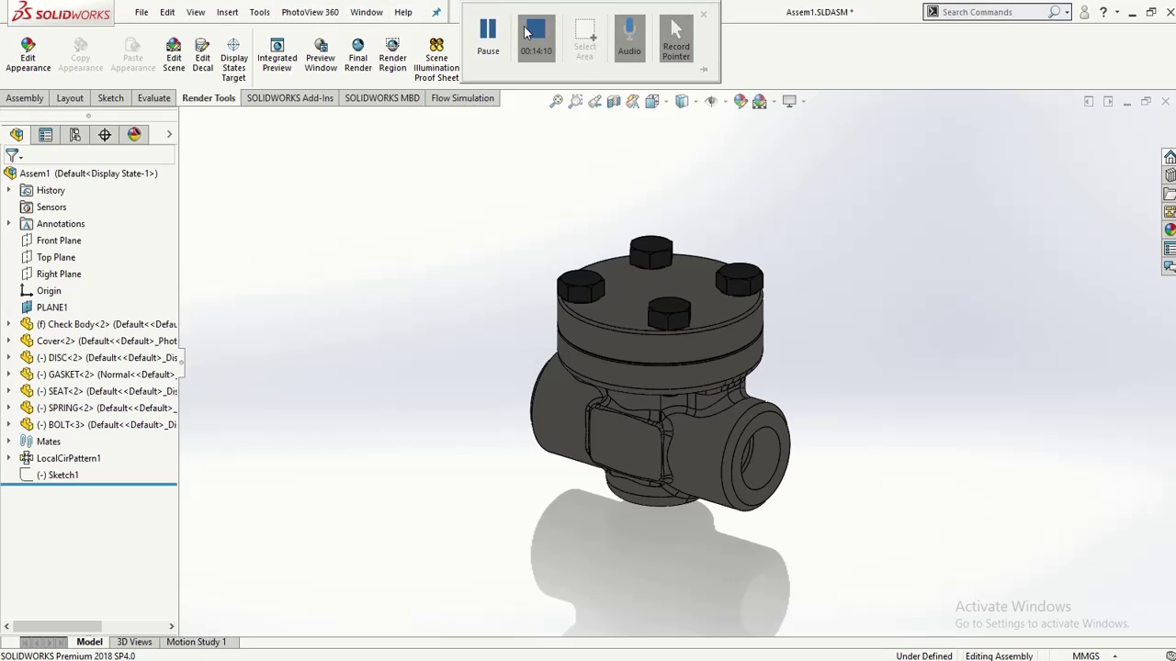